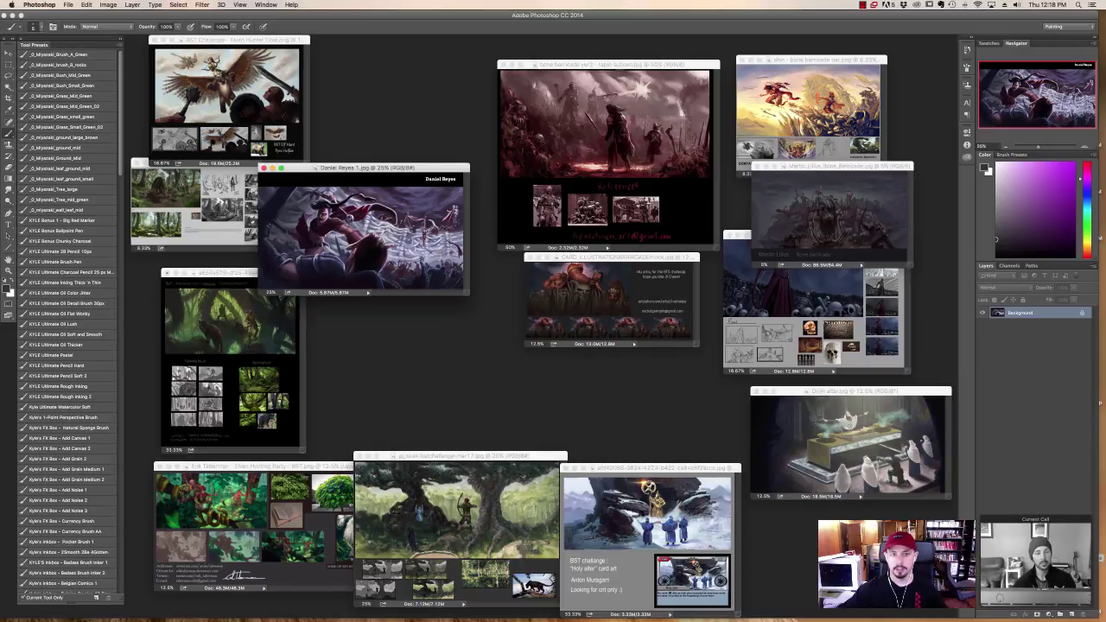
Move the battle painting window to the centre right and the Elven Hunter sheet to the centre left.
left_click_drag(363, 168, 619, 332)
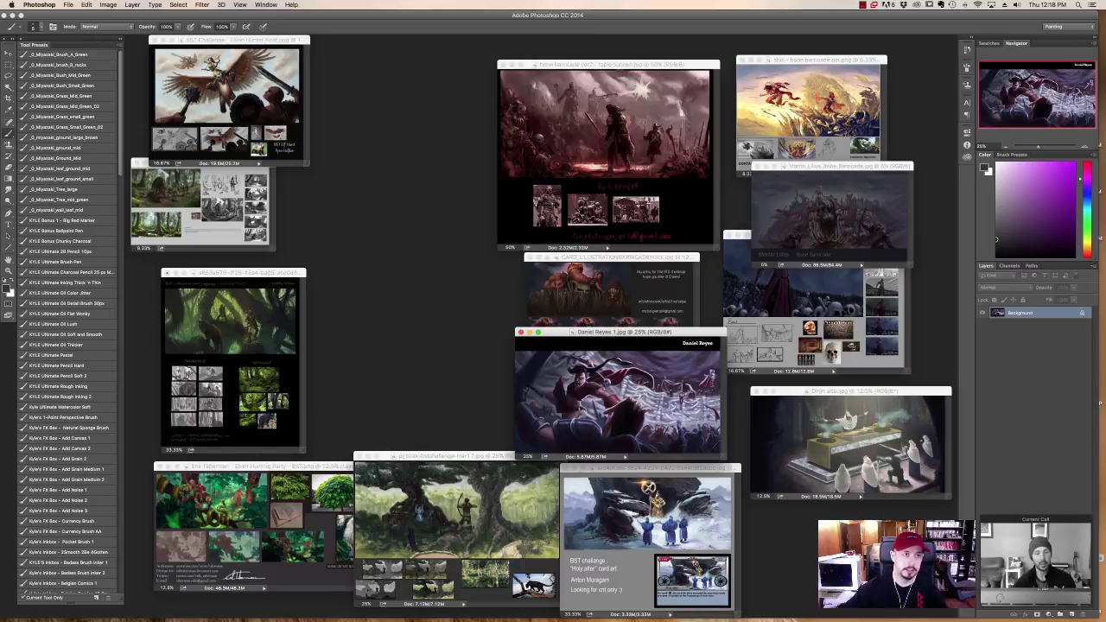
left_click(229, 40)
left_click_drag(229, 39, 356, 180)
left_click(39, 4)
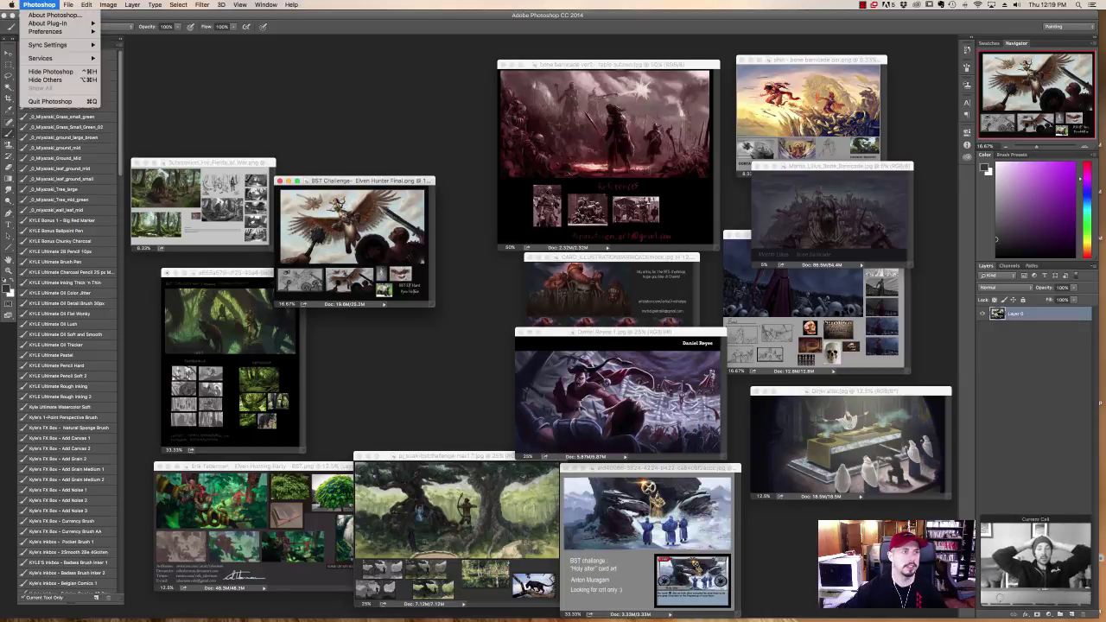
Hide Photoshop, select the two desktop critique images and open them with Photoshop CC 2014.
left_click(50, 71)
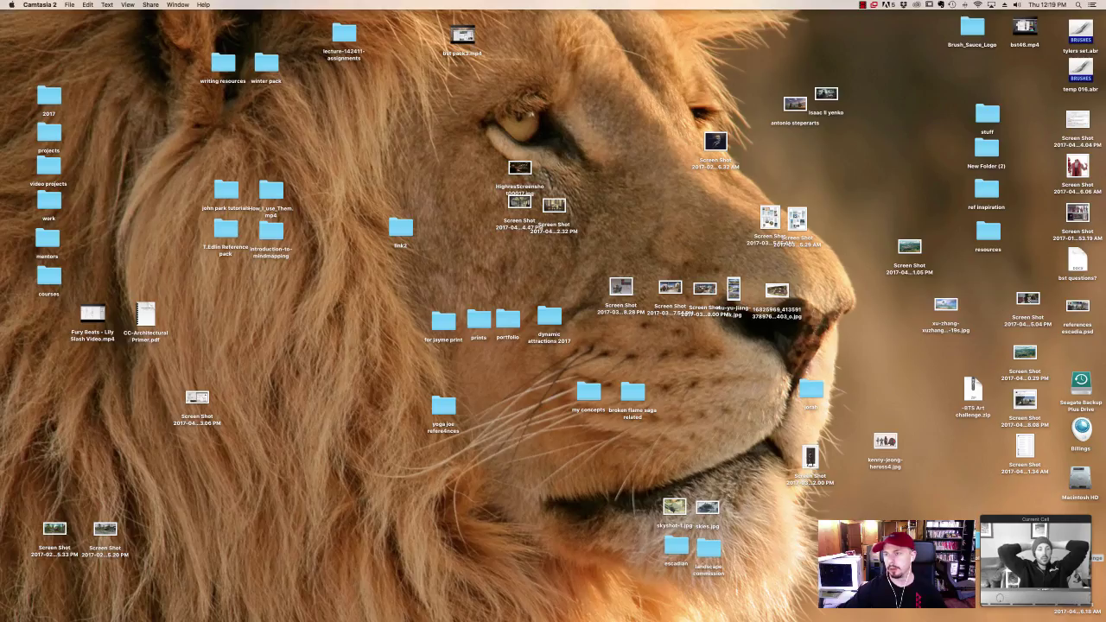
left_click_drag(767, 80, 845, 128)
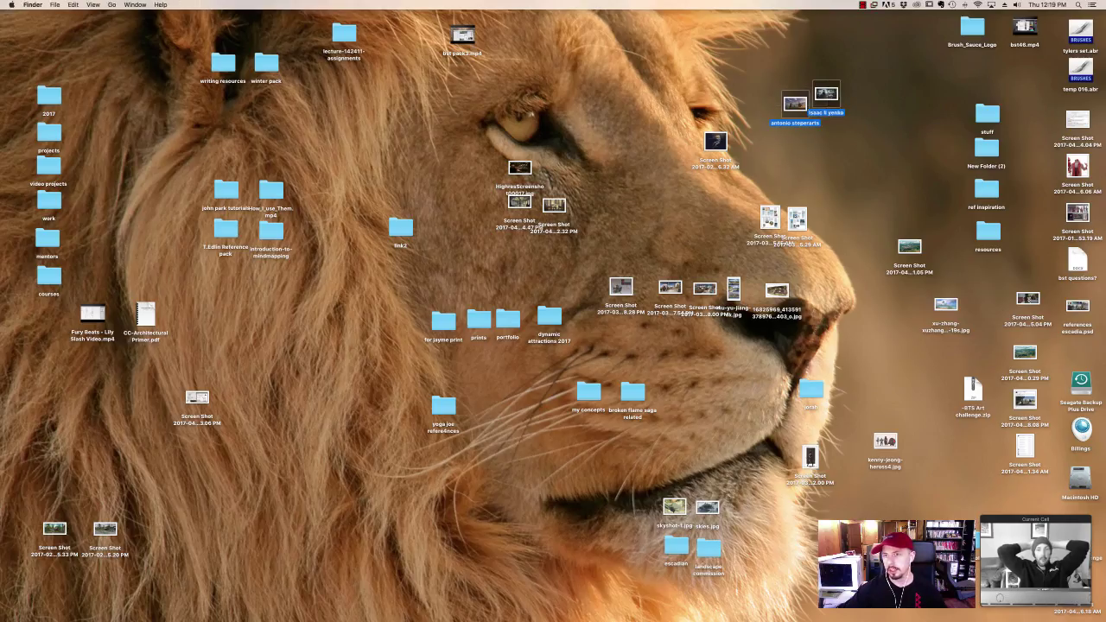
right_click(830, 93)
mouse_move(891, 119)
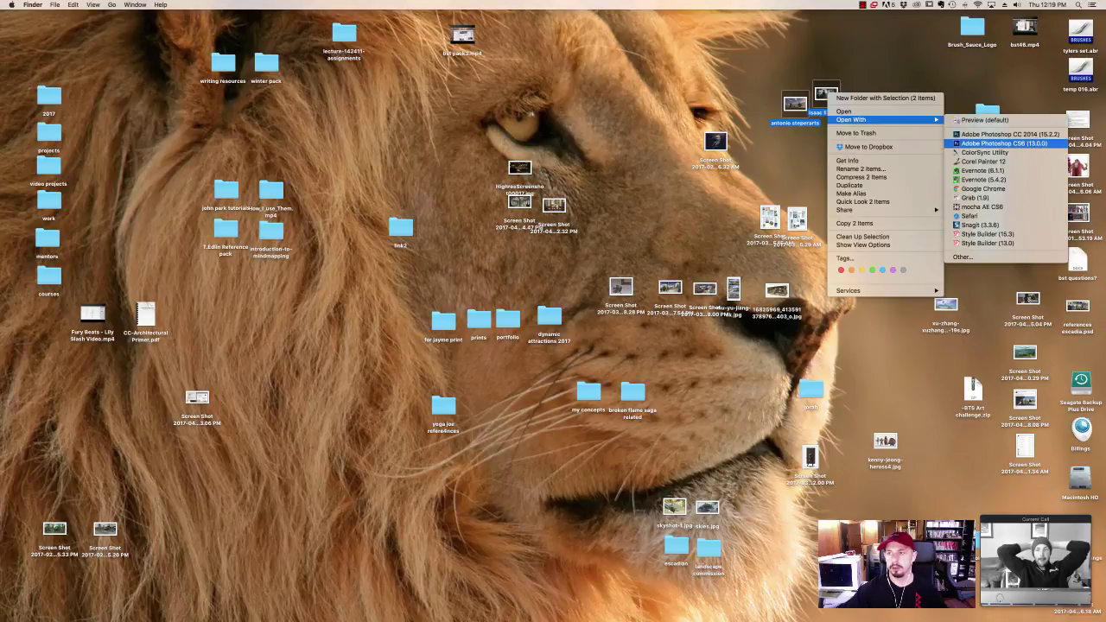
left_click(1007, 134)
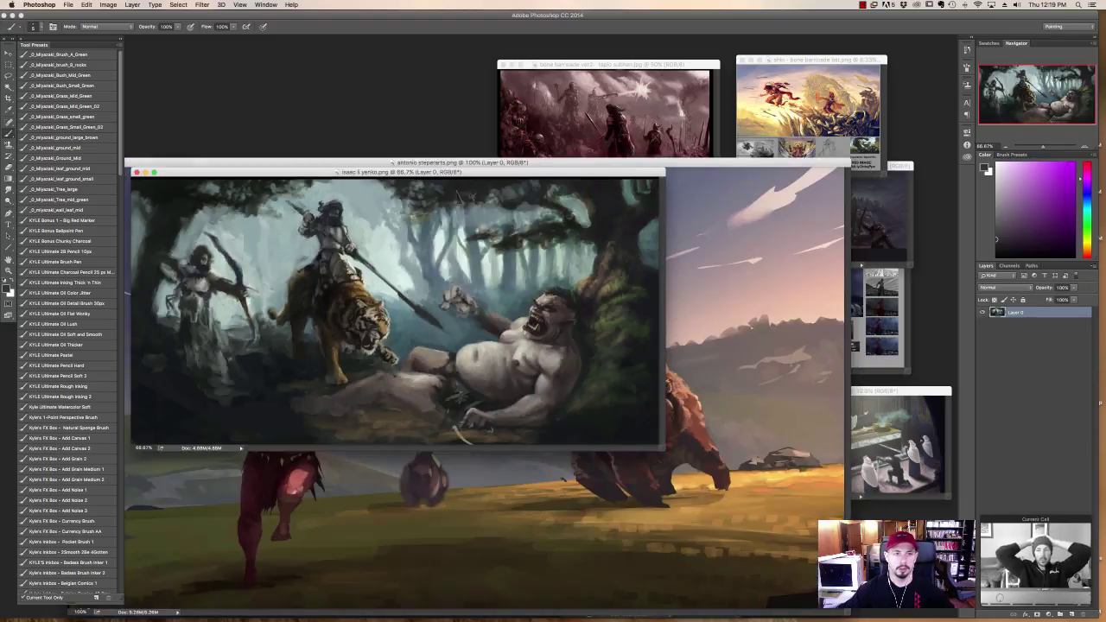
Zoom the two new windows out to 25%, arrange them, then show the archer-on-bear painting alone full screen.
key("super+minus")
key("super+minus")
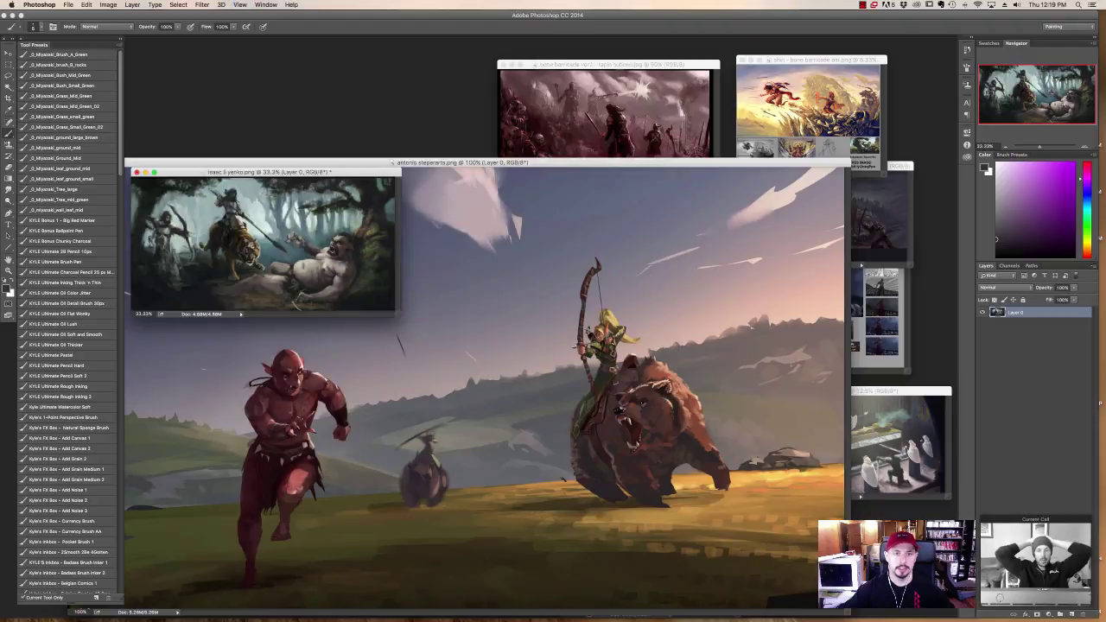
key("ctrl+Tab")
key("super+minus")
key("super+minus")
key("super+minus")
key("super+minus")
left_click_drag(260, 139, 237, 57)
key("ctrl+Tab")
key("super+minus")
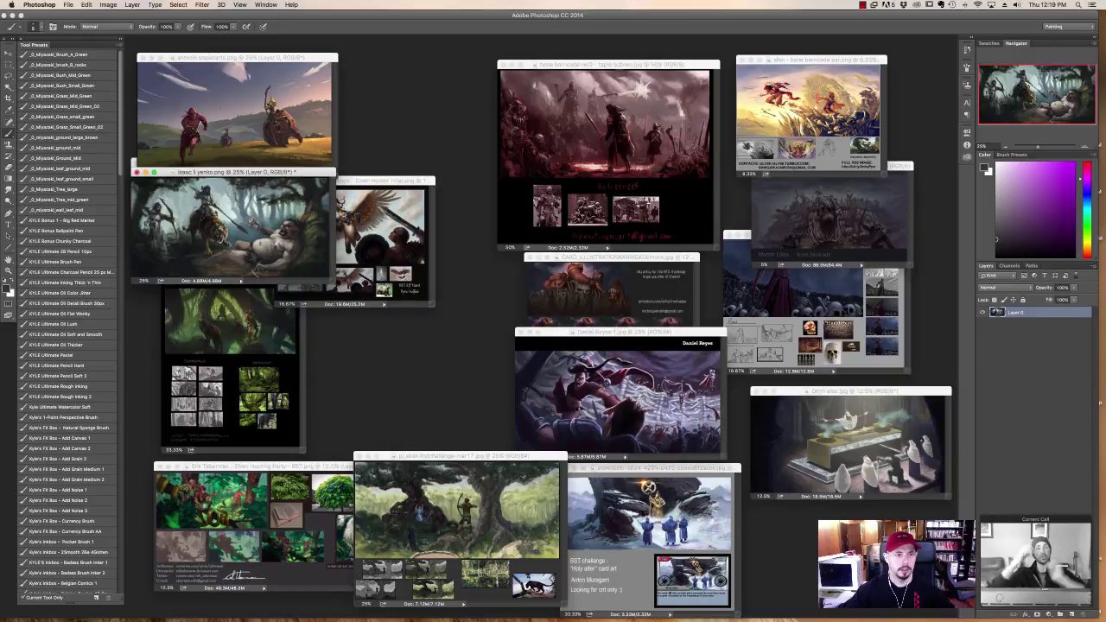
left_click_drag(225, 173, 367, 321)
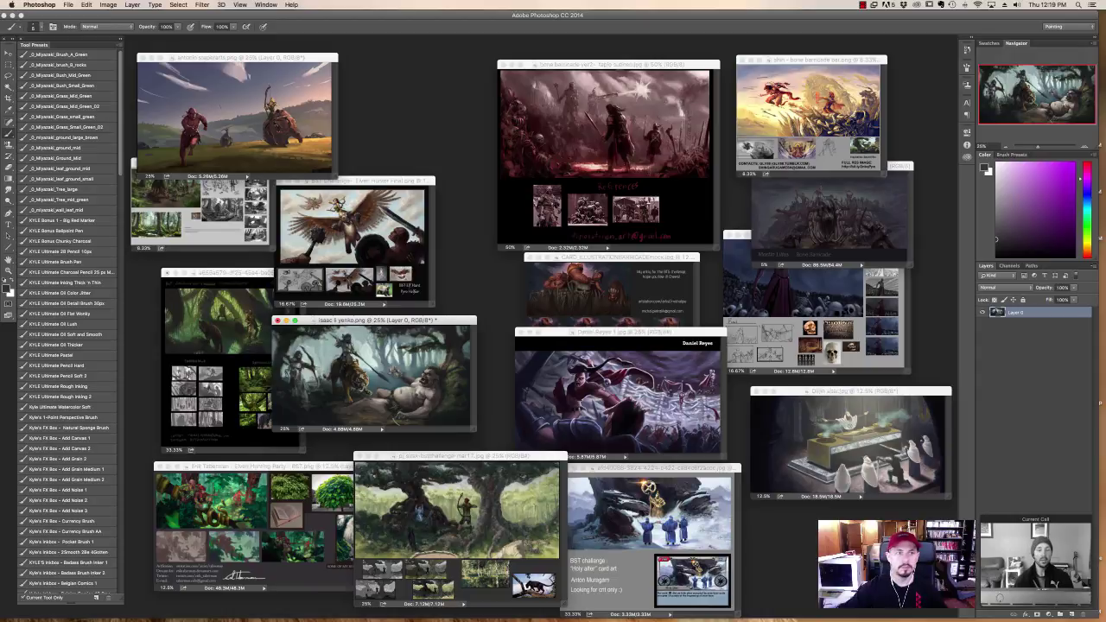
key("ctrl+Tab")
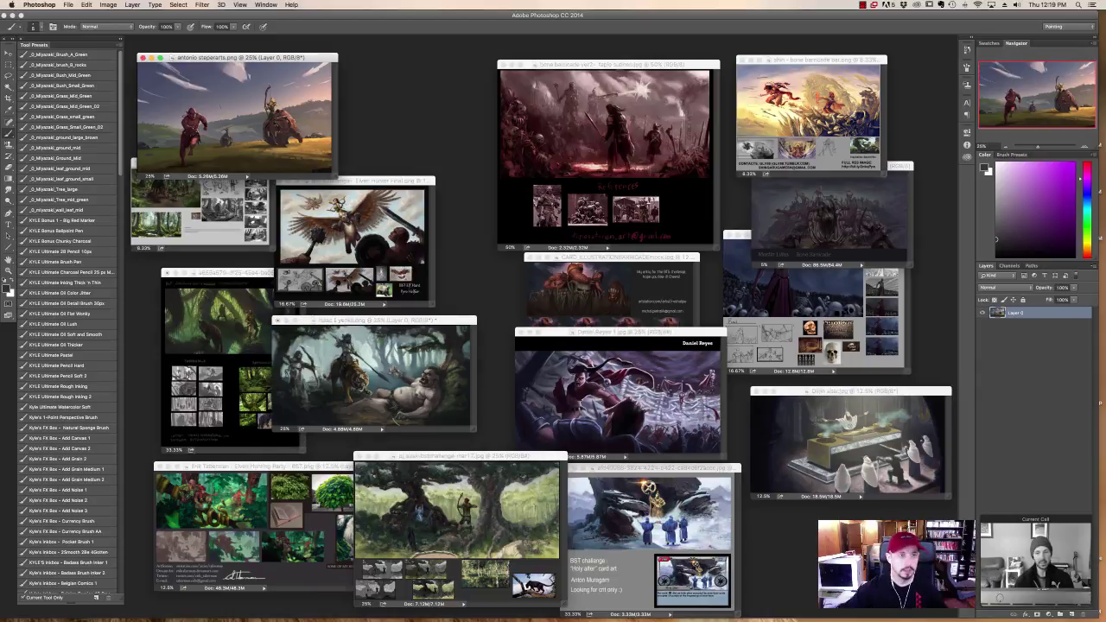
key("f")
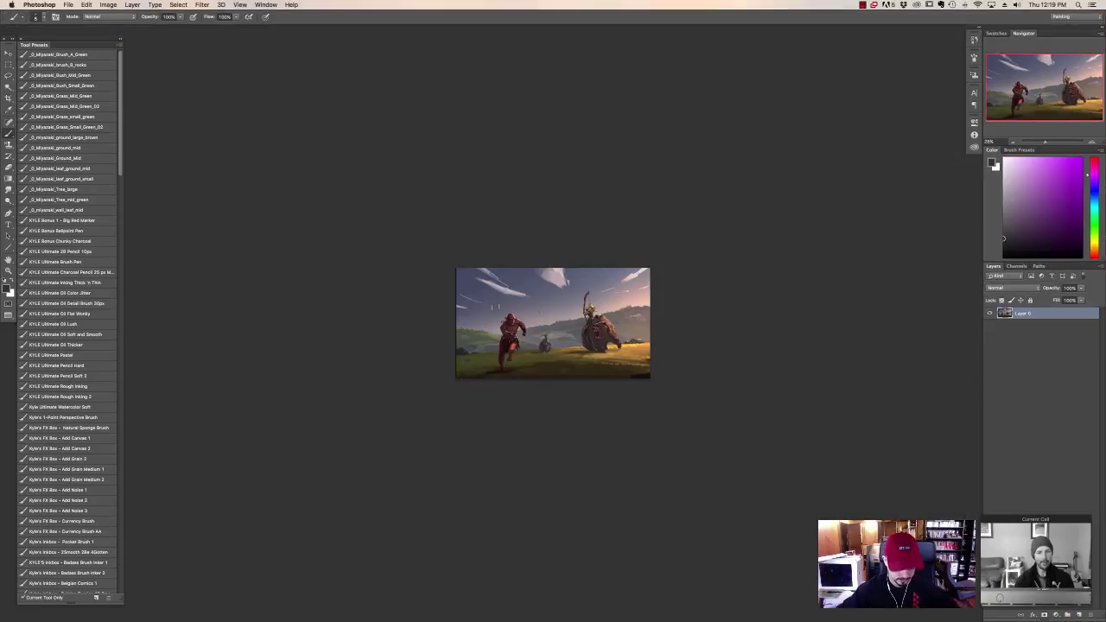
Zoom the archer-on-bear painting between 66.67% and 12.5% to judge it, finishing at 100%.
key("super+equal")
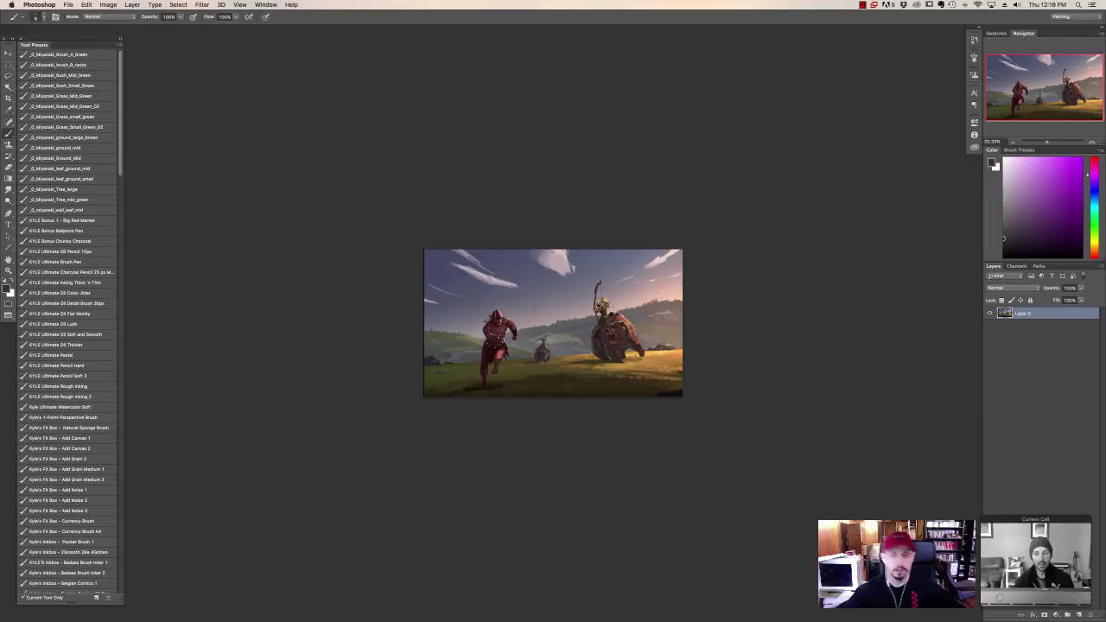
key("super+equal")
key("super+equal")
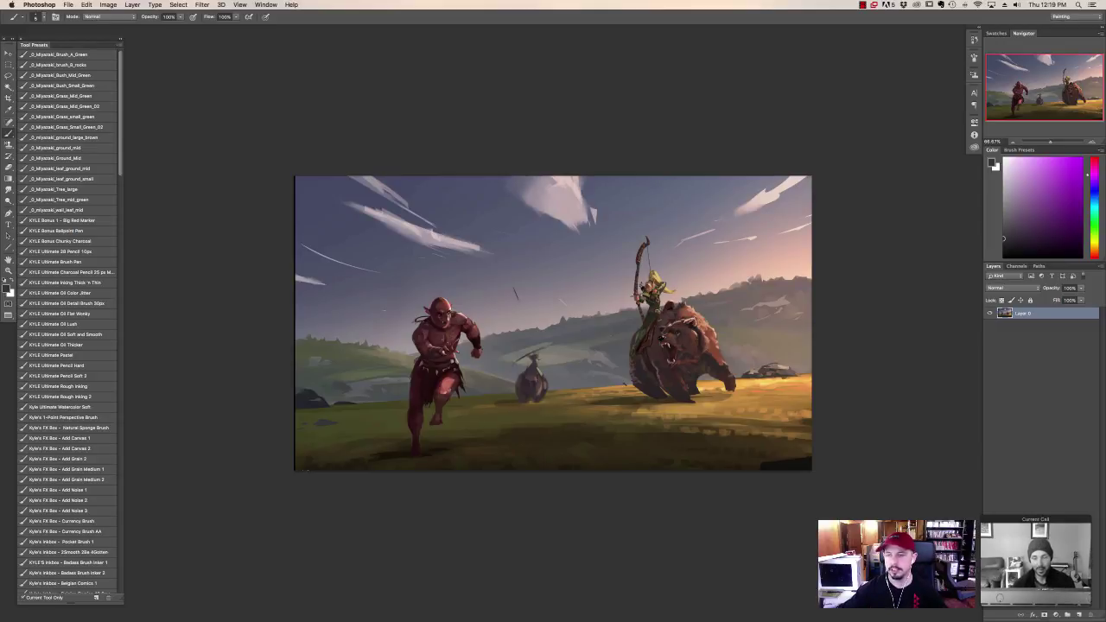
key("super+minus")
key("super+minus")
key("super+minus")
key("super+minus")
key("super+minus")
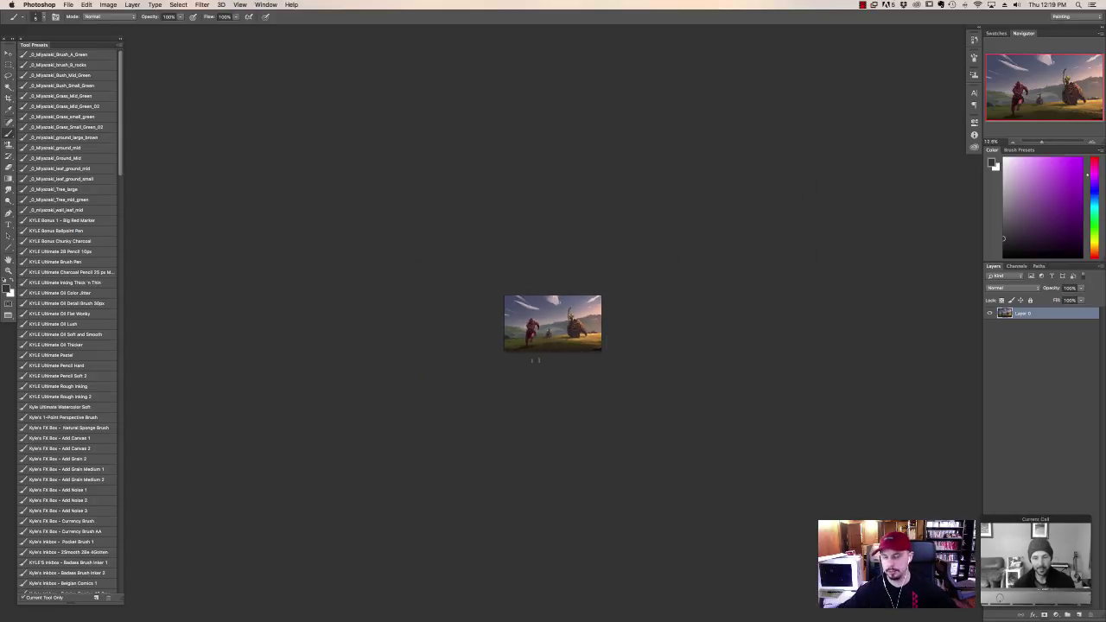
key("super+plus")
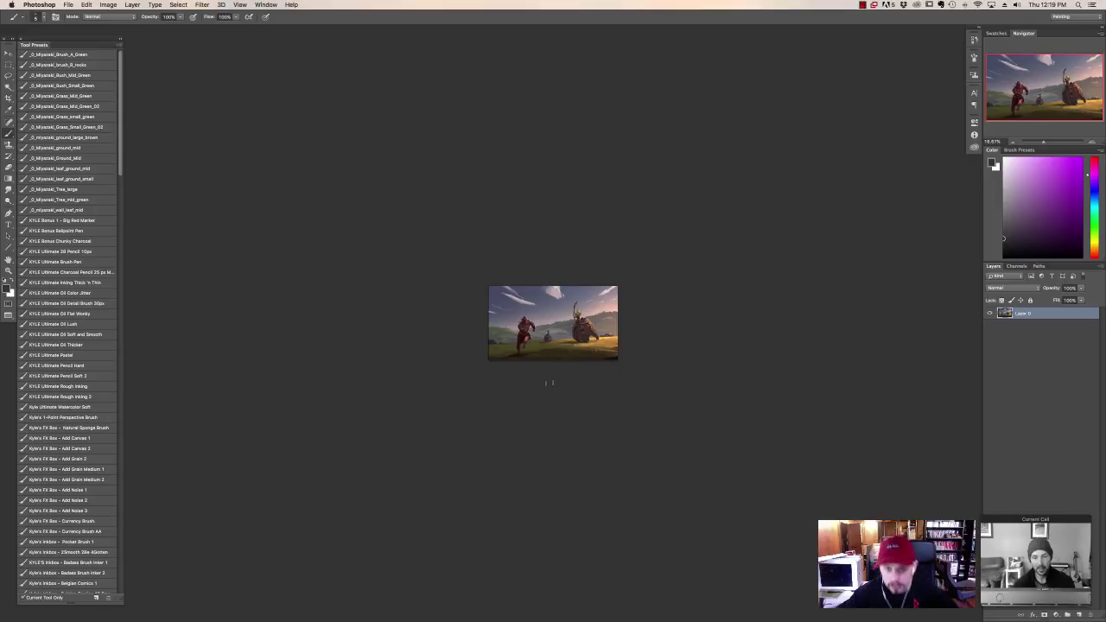
key("super+plus")
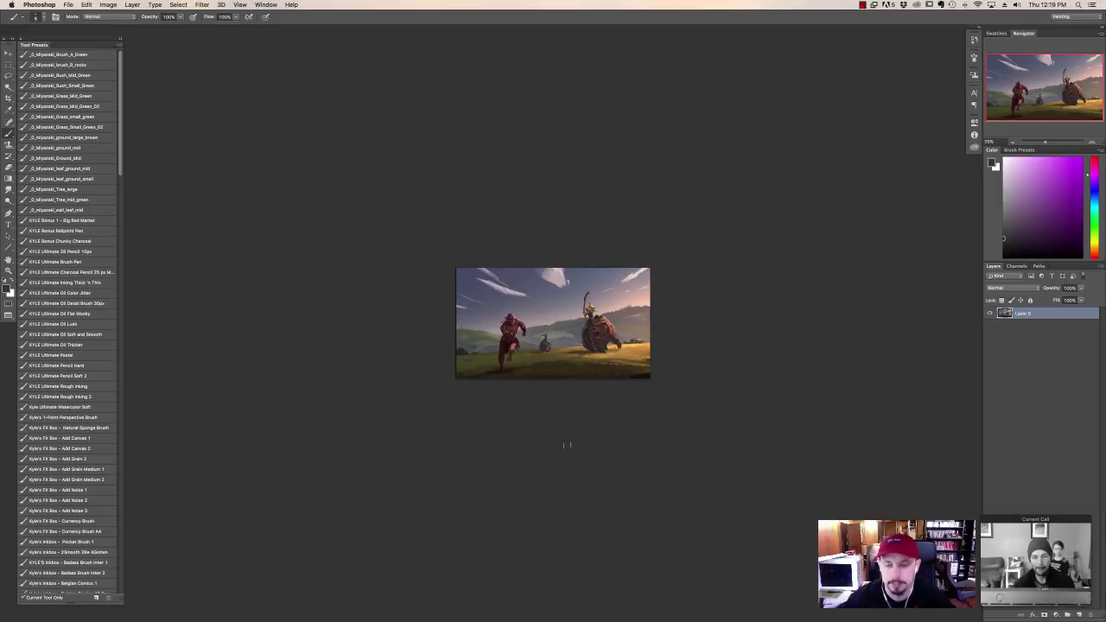
key("super+plus")
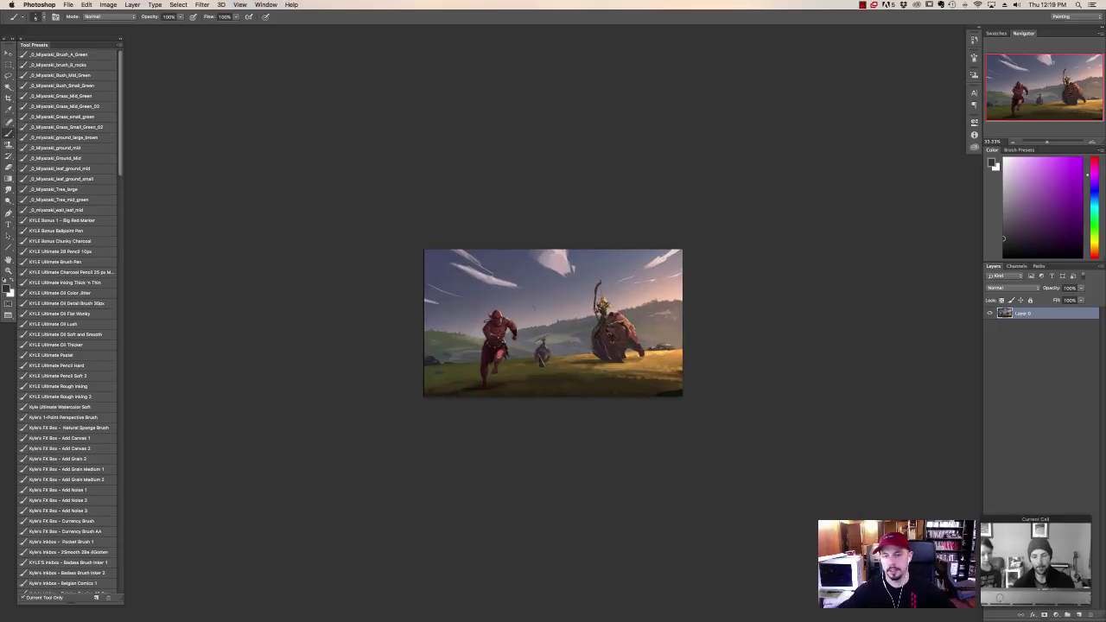
key("super+plus")
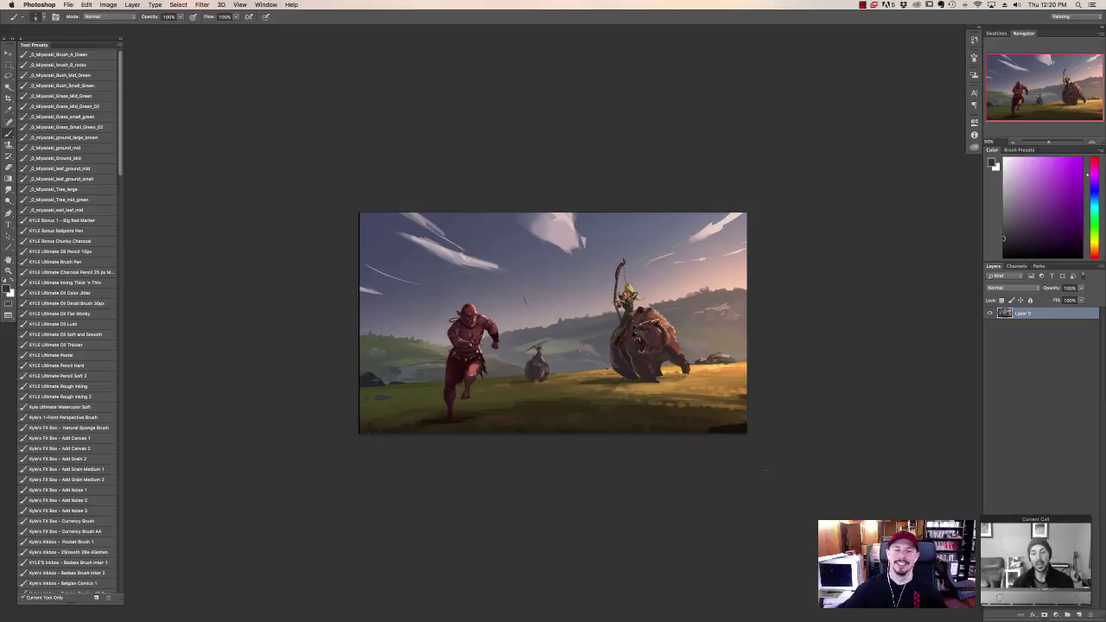
key("super+equal")
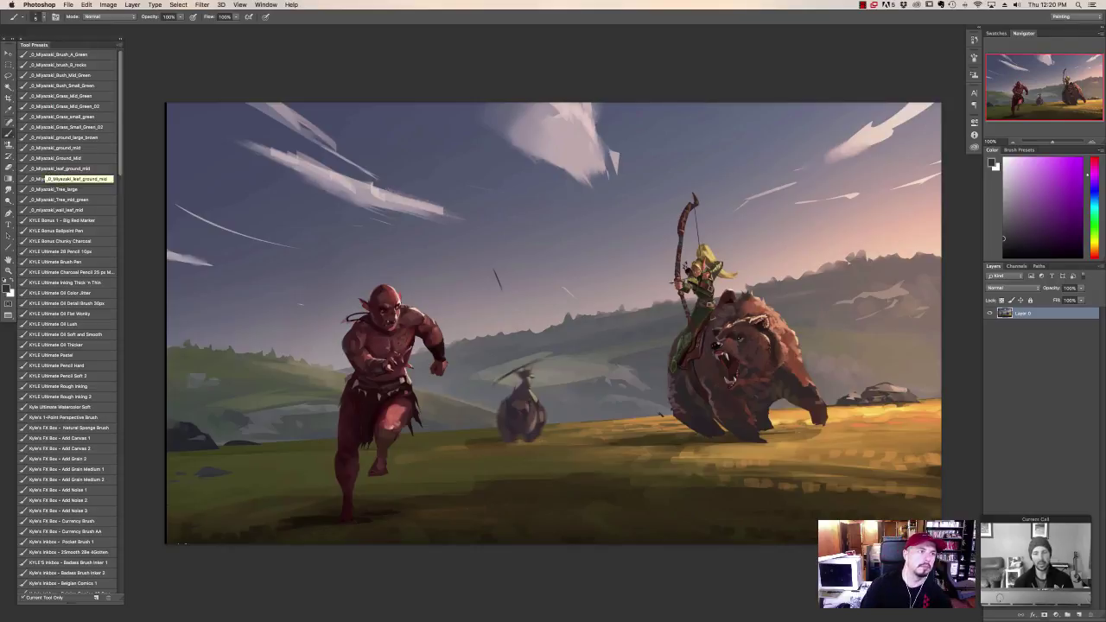
Lasso the orc and bear-rider area, copy it and paste it as a new layer.
key("l")
mouse_move(433, 259)
left_mouse_down()
mouse_move(292, 316)
mouse_move(420, 540)
mouse_move(834, 484)
mouse_move(597, 197)
left_mouse_up()
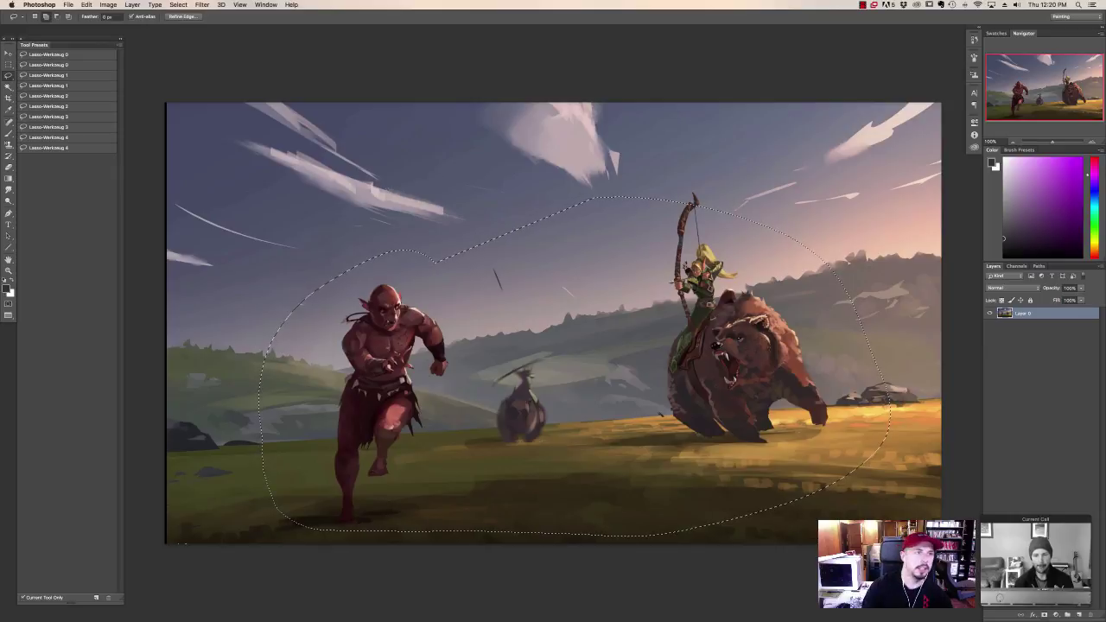
left_click(87, 4)
left_click(86, 4)
left_click(86, 5)
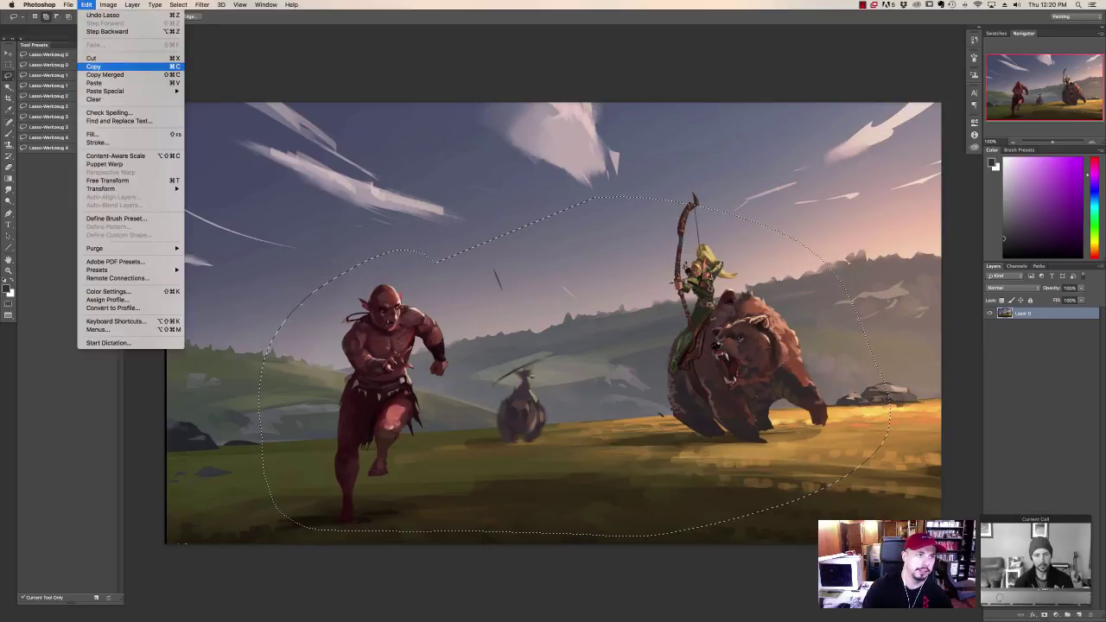
left_click(93, 66)
left_click(87, 5)
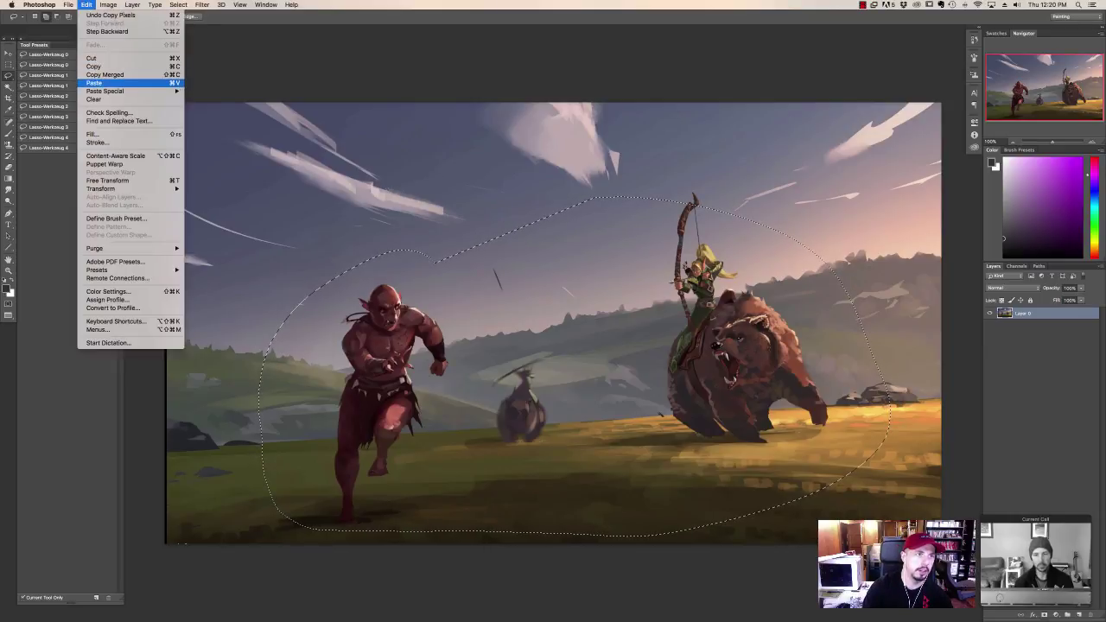
left_click(93, 82)
Scale the pasted figures up toward the top corners and shift them about 40 px right.
key("ctrl+t")
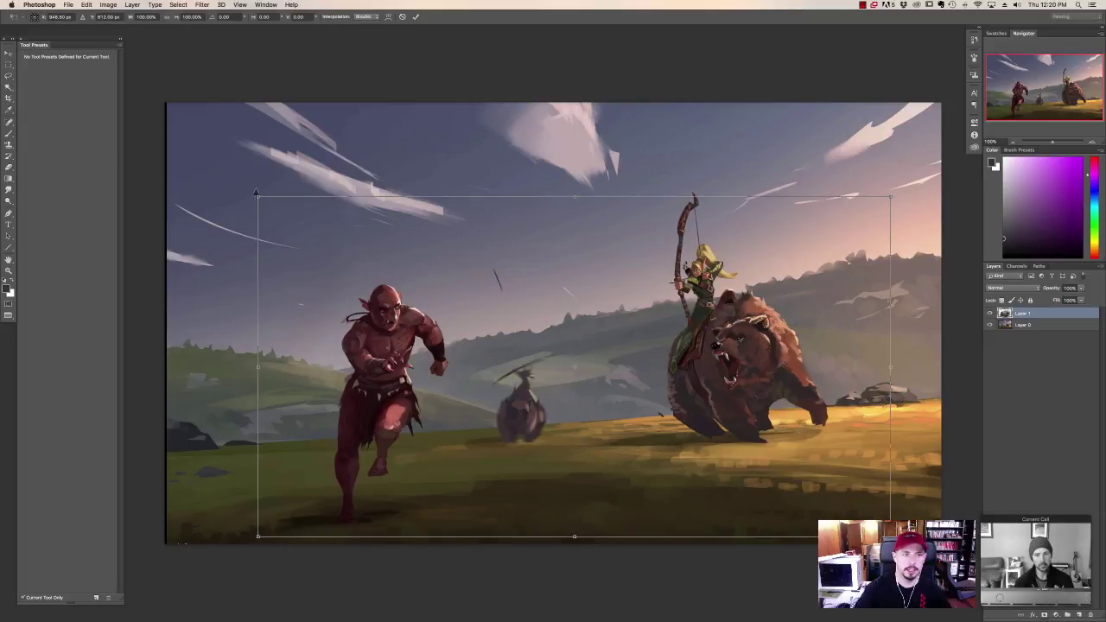
left_click_drag(257, 196, 125, 125)
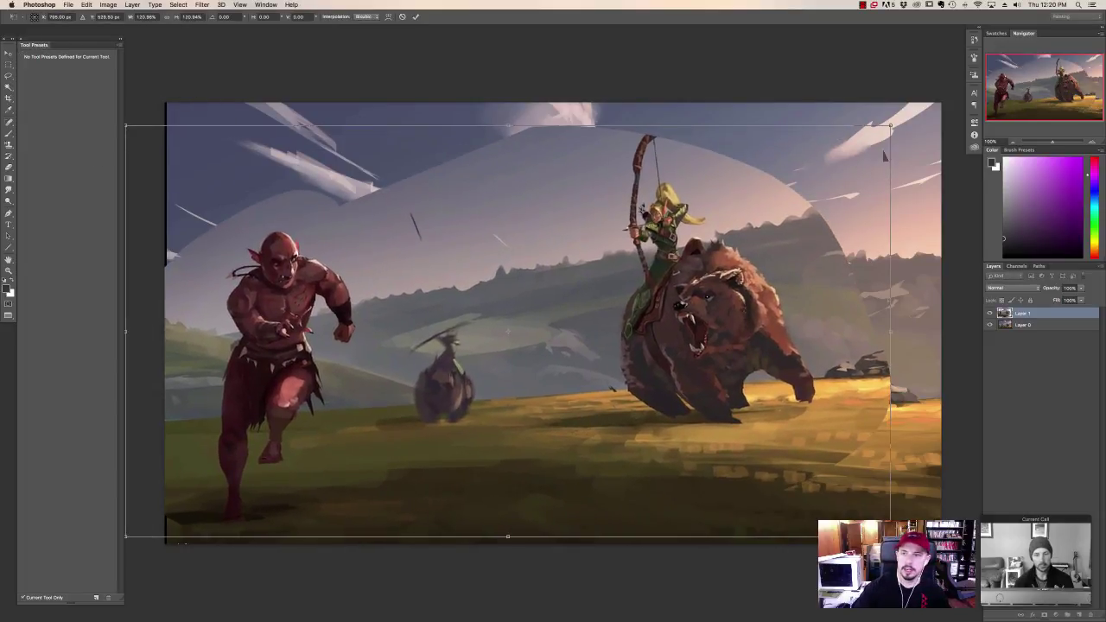
left_click_drag(891, 126, 926, 106)
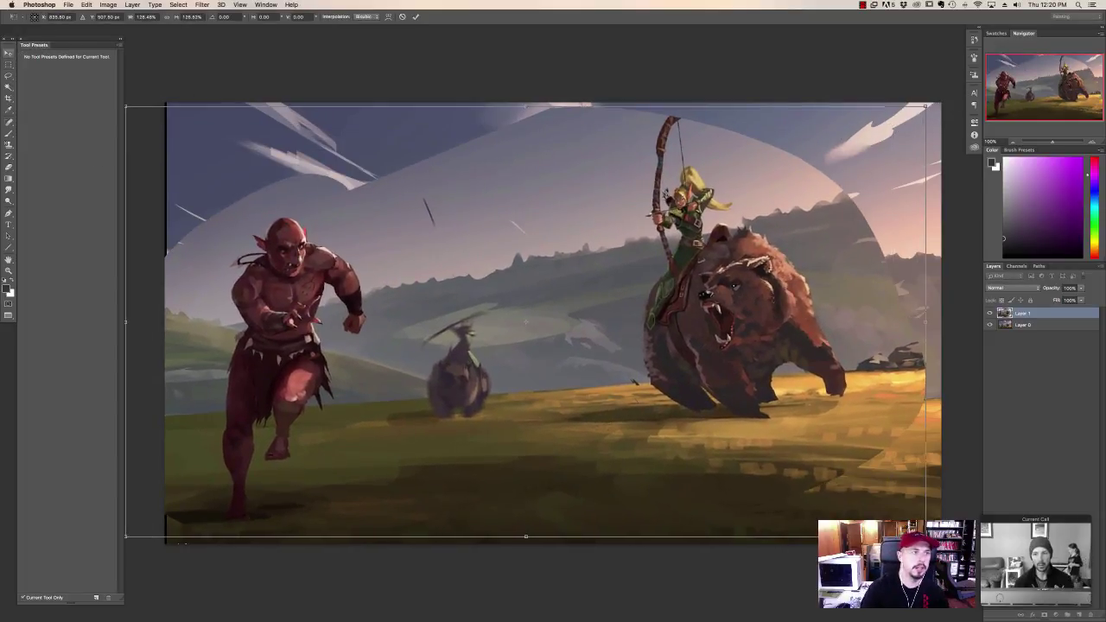
key("v")
left_click(622, 199)
left_click_drag(512, 296, 539, 301)
Lasso the orc and middle figure, move them right, deselect, and toggle Layer 1 to compare.
left_click(9, 75)
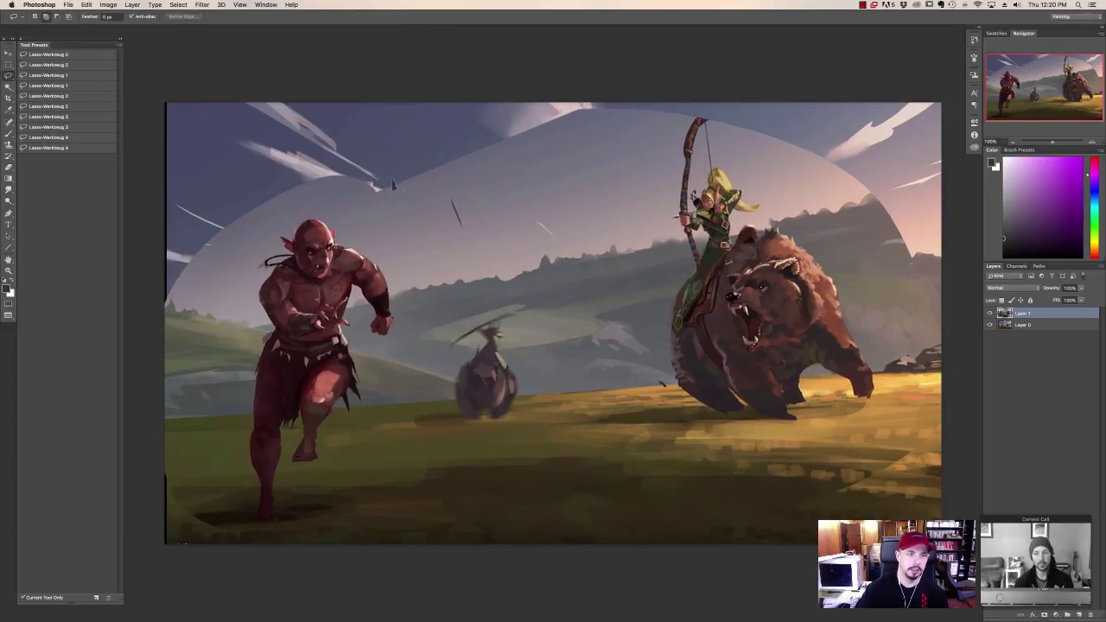
mouse_move(394, 185)
left_mouse_down()
mouse_move(187, 467)
mouse_move(449, 540)
mouse_move(320, 134)
mouse_move(267, 112)
left_mouse_up()
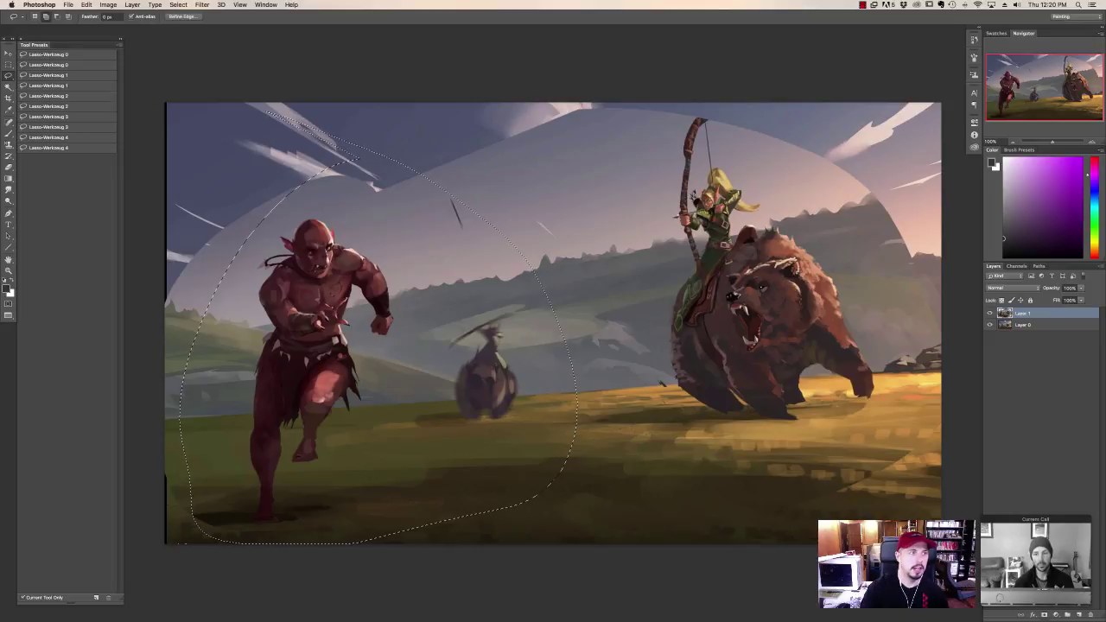
key("v")
left_click_drag(323, 413, 377, 414)
key("super+d")
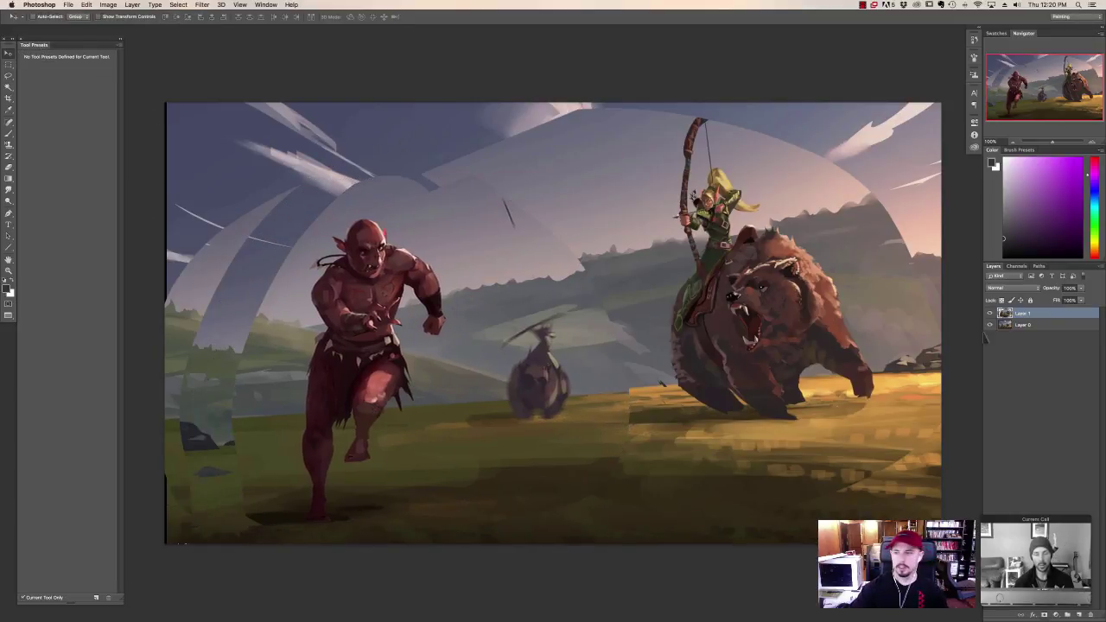
left_click(990, 313)
left_click(990, 312)
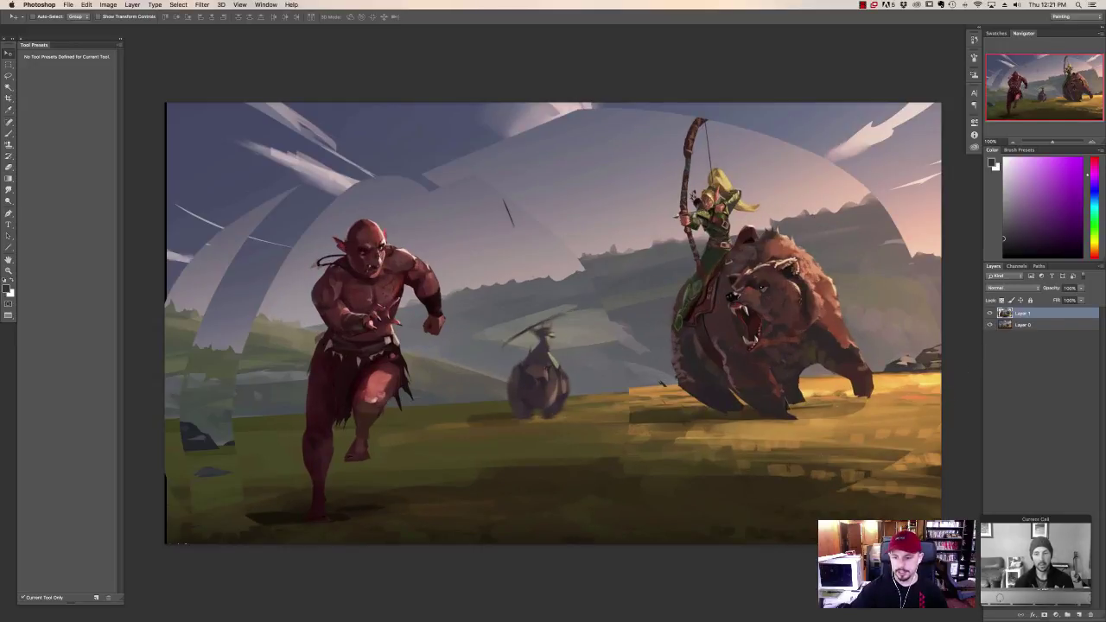
left_click(7, 136)
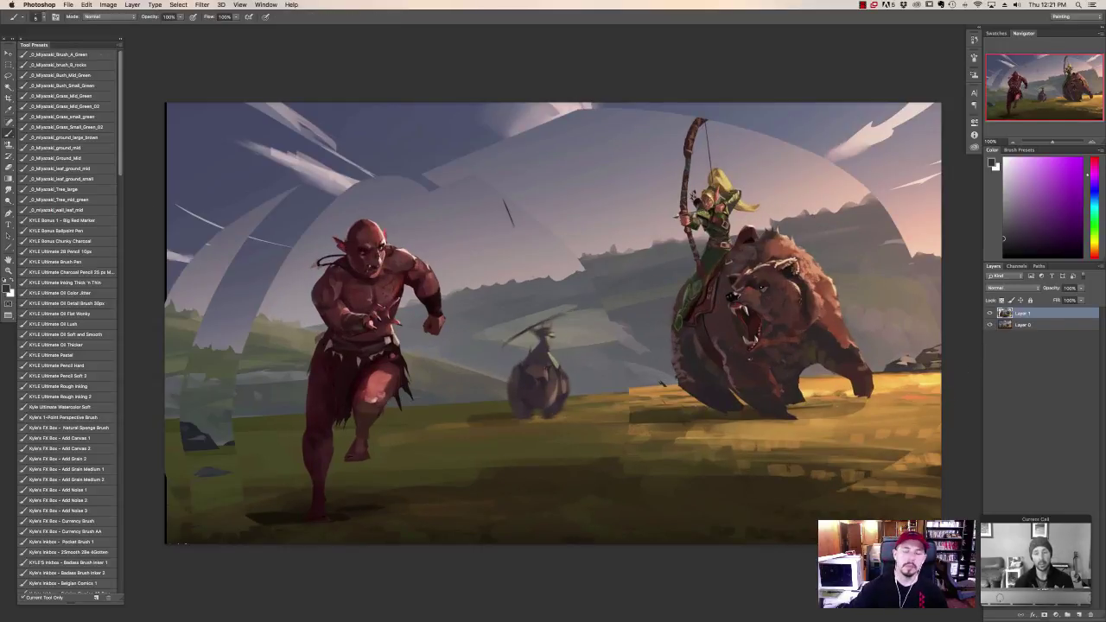
Hide Layer 1, choose a pink-magenta colour, and add a new empty layer.
left_click(991, 313)
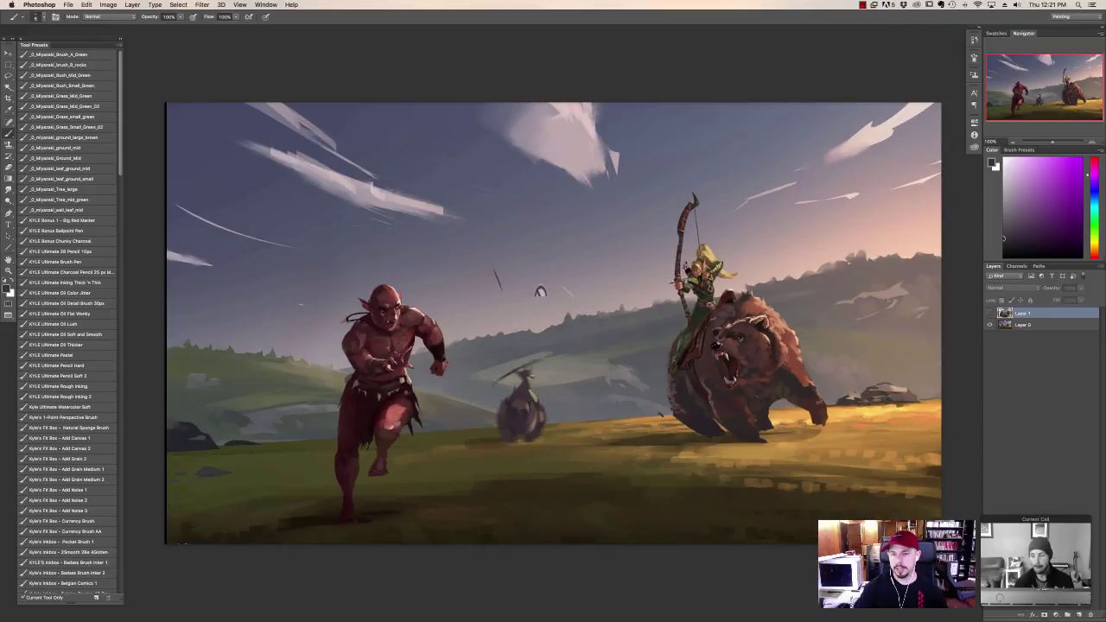
left_click(1066, 177)
left_click(1094, 166)
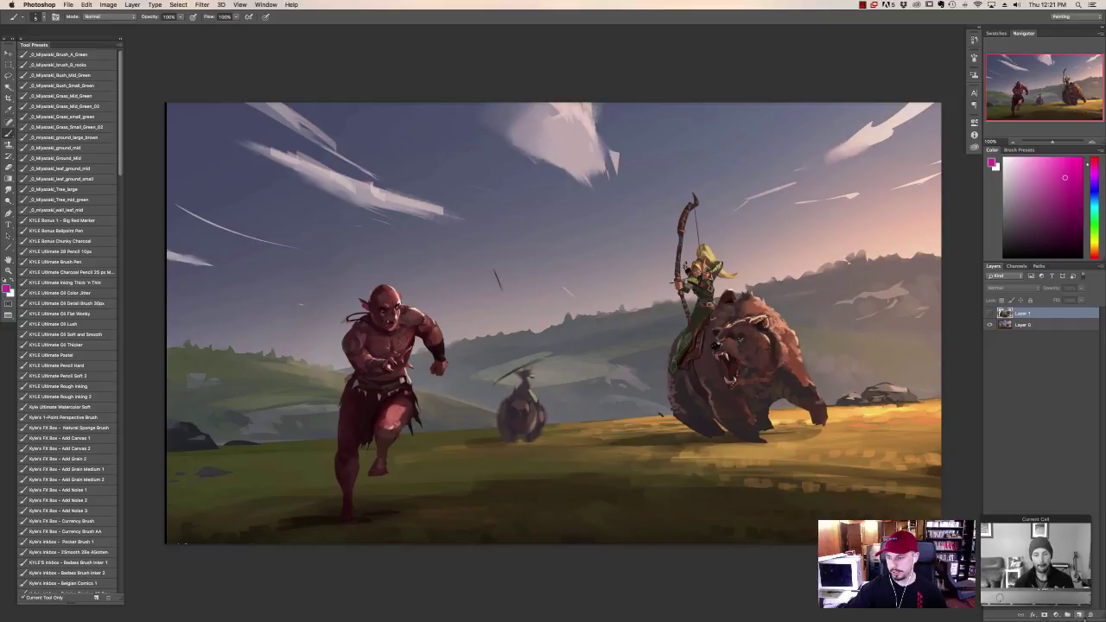
left_click(1080, 615)
Draw a straight magenta line from the orc's hand to the upper right, undoing a trial curve.
left_click(389, 363)
left_click(930, 225, "shift")
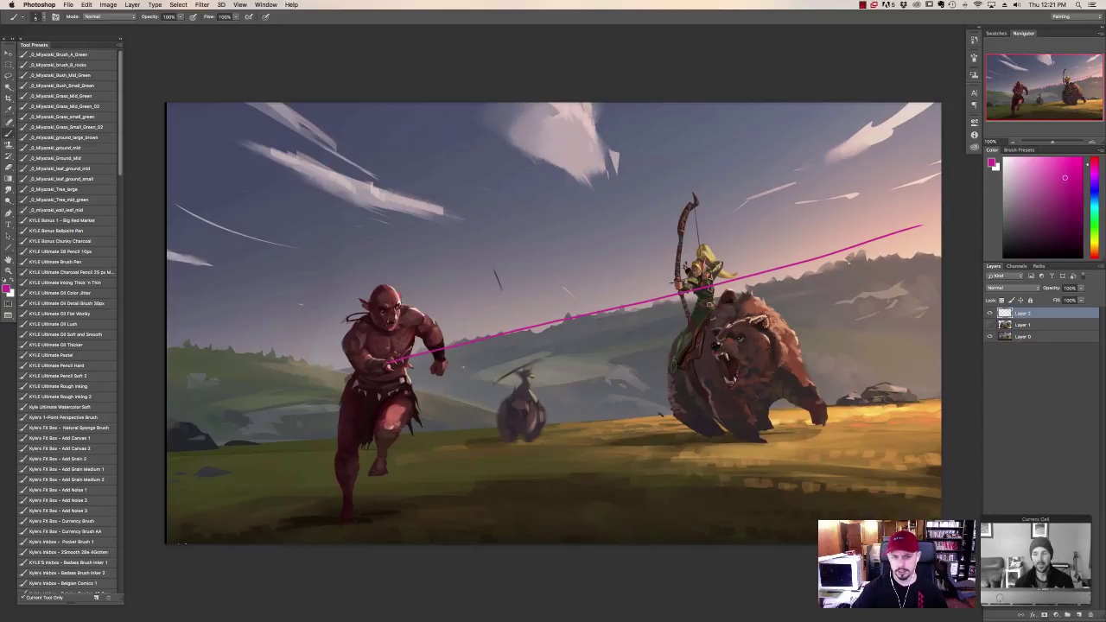
left_click_drag(433, 393, 830, 288)
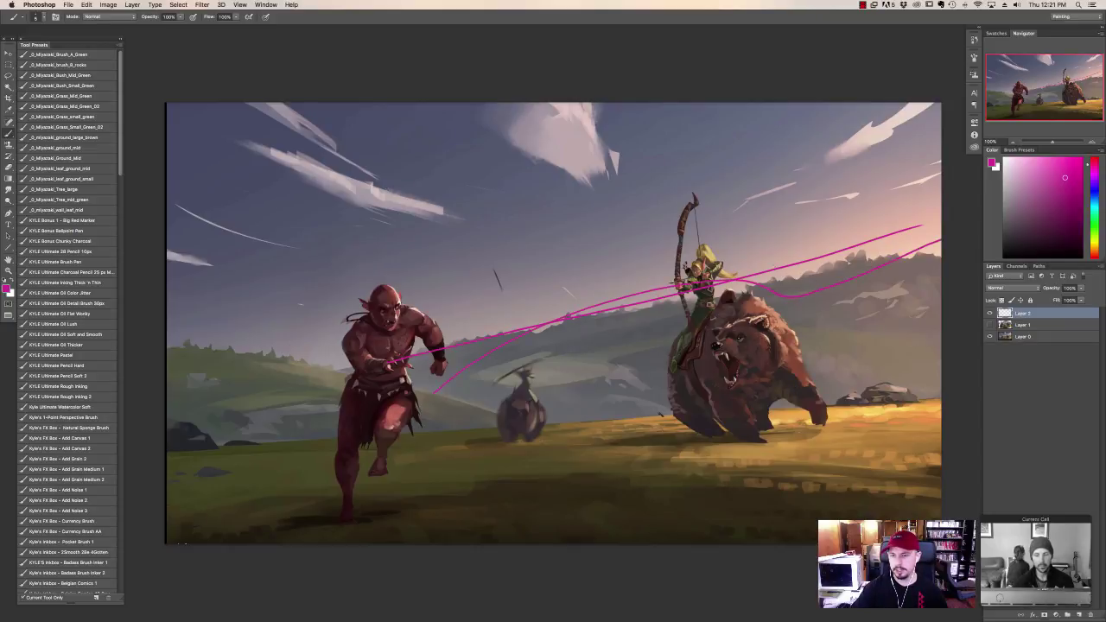
key("super+z")
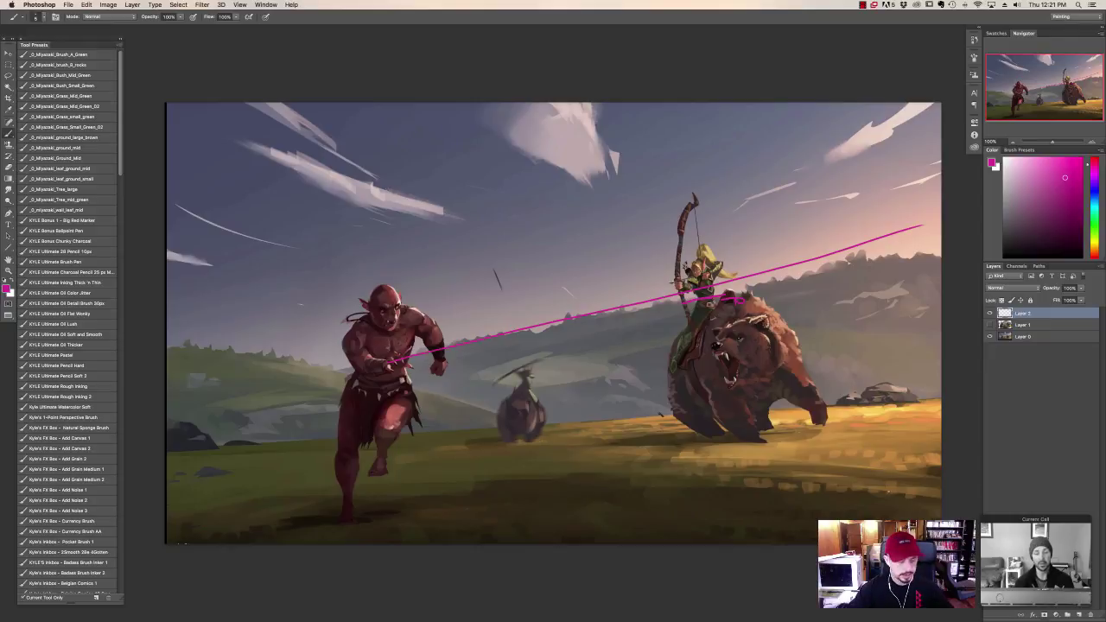
key("super+minus")
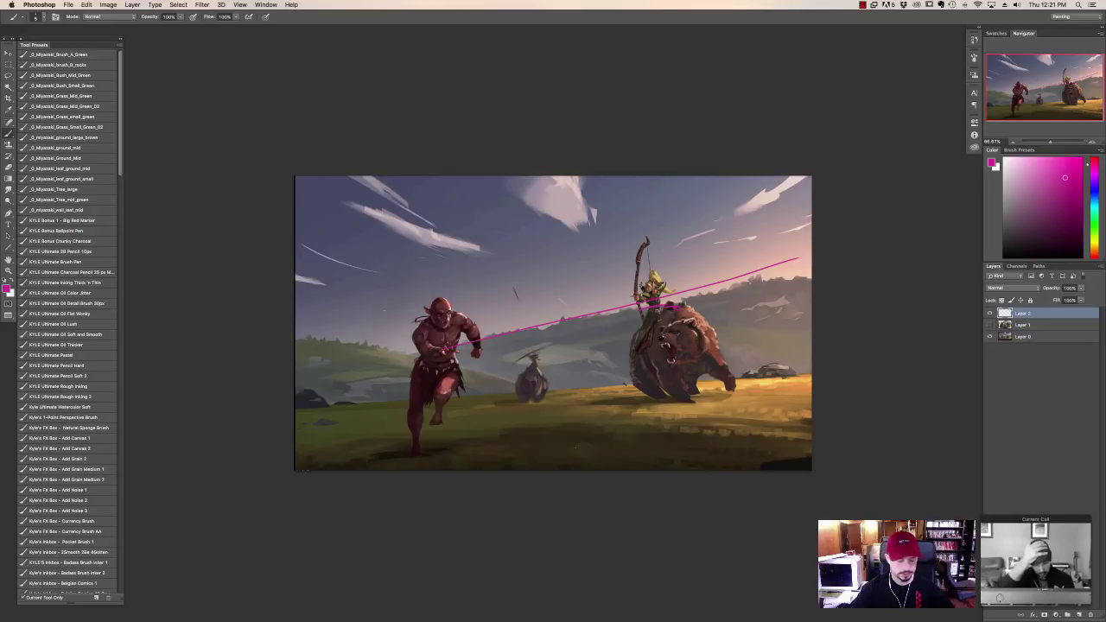
key("super+plus")
key("super+plus")
key("super+minus")
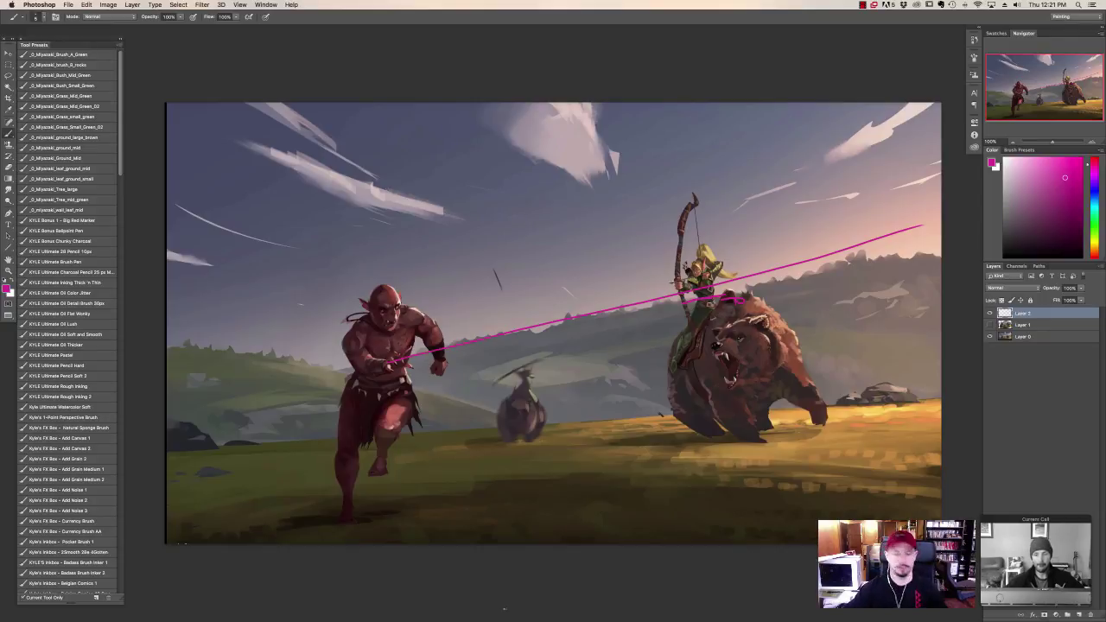
Zoom out the archer painting and bring up the Submission_For_Fields_of_War sheet full screen at 100%.
key("f")
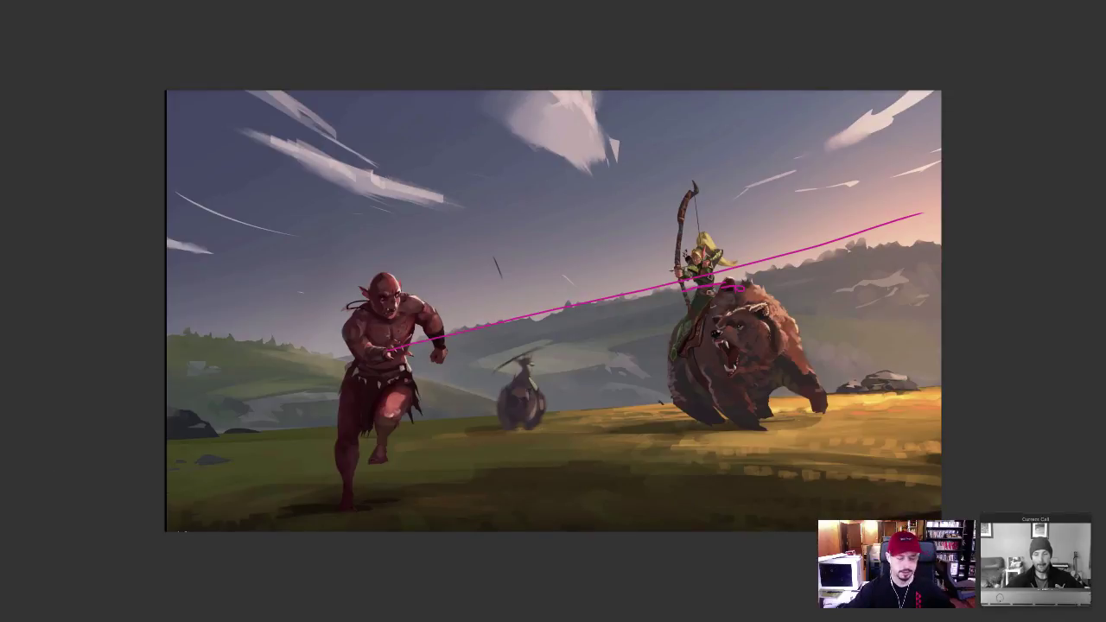
key("f")
key("ctrl+minus")
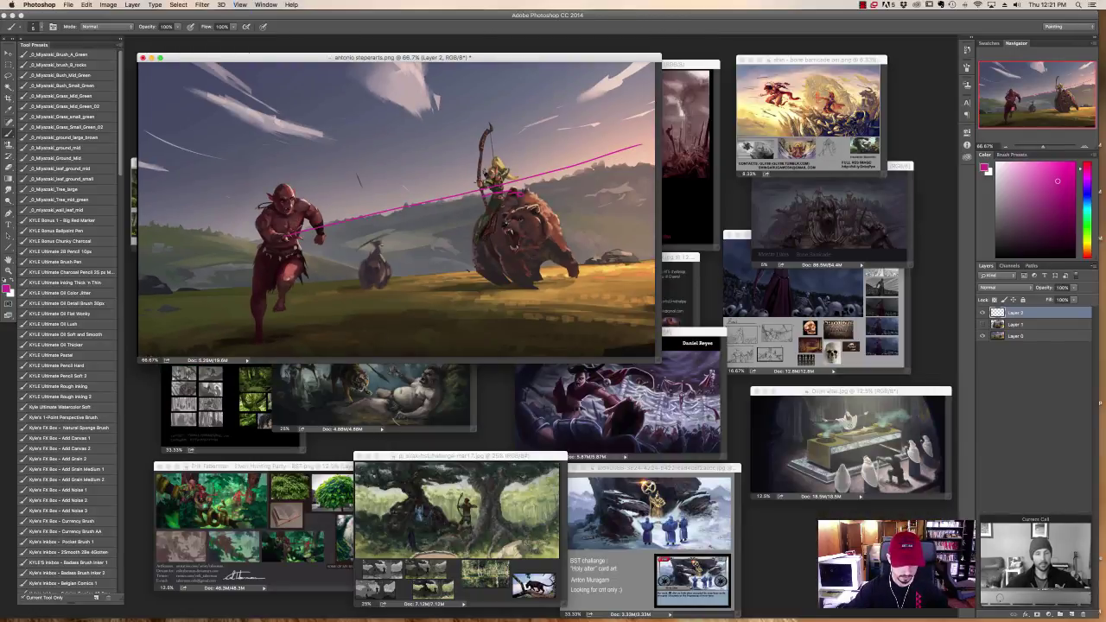
key("ctrl+minus")
key("ctrl+minus")
key("ctrl+minus")
key("ctrl+minus")
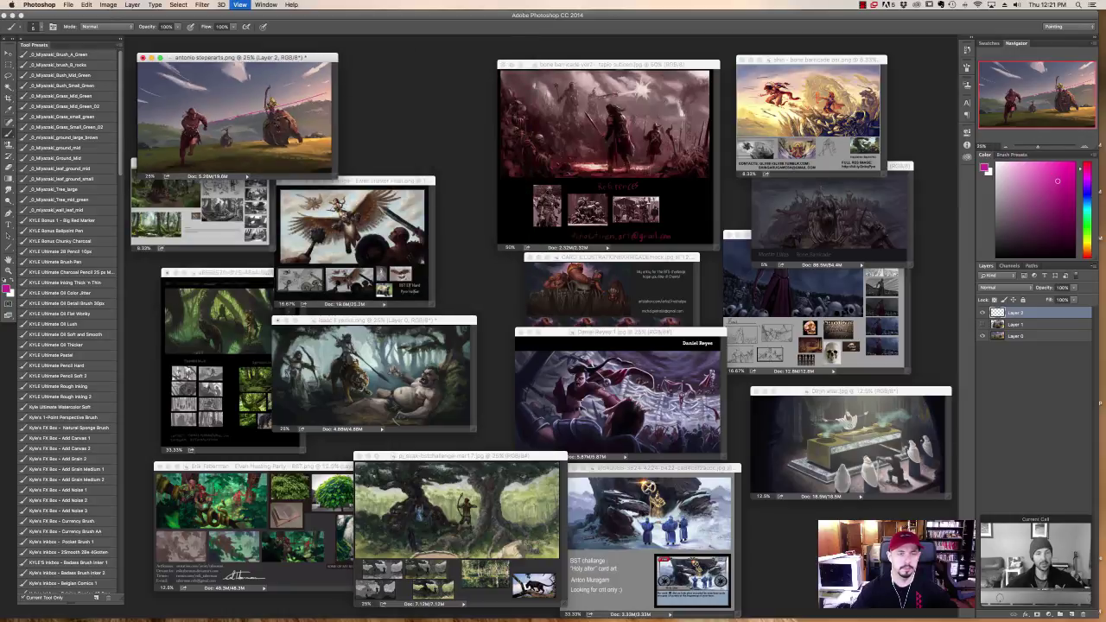
key("ctrl+grave")
key("ctrl+plus")
key("ctrl+plus")
key("ctrl+plus")
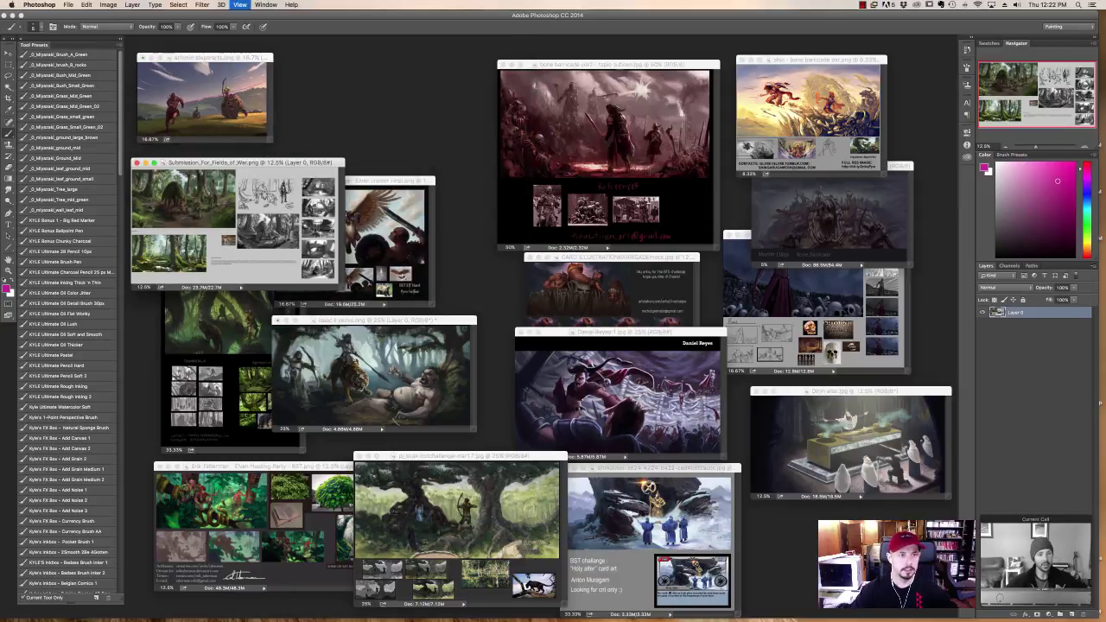
key("ctrl+plus")
key("ctrl+plus")
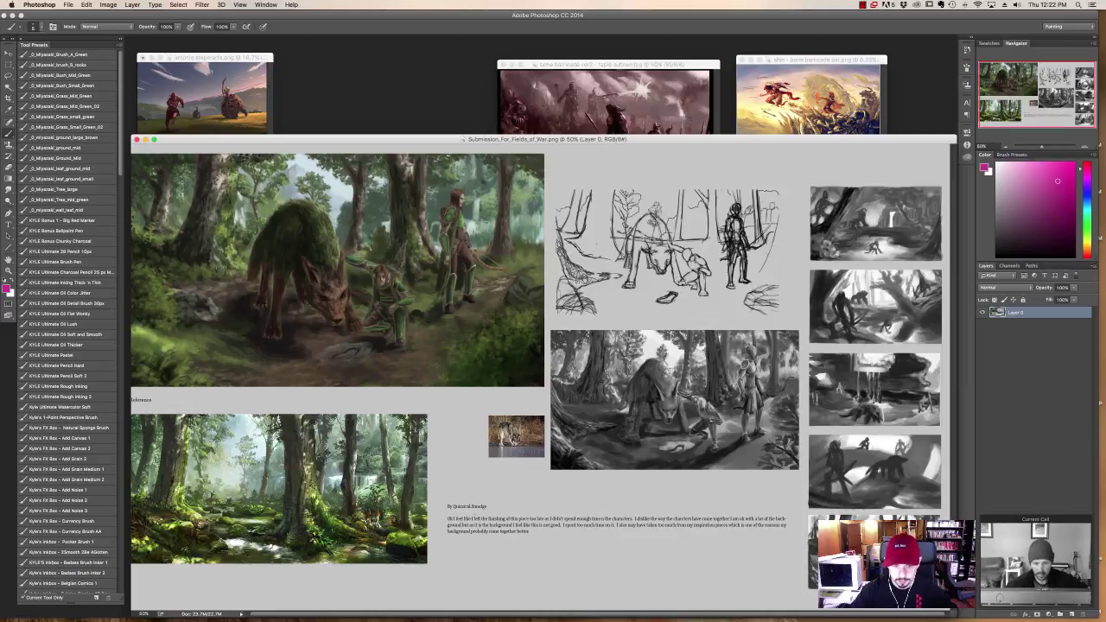
key("f")
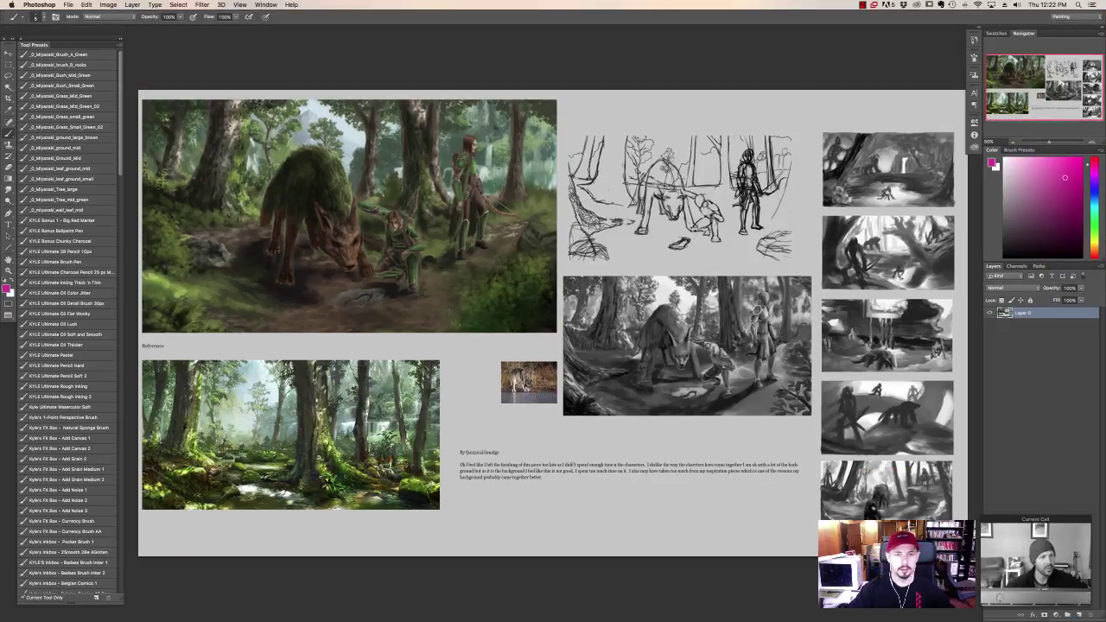
key("ctrl+plus")
key("ctrl+plus")
Check the artist's description, fit and centre the sheet, then marquee-select the top forest painting.
left_click_drag(428, 543, 522, 274)
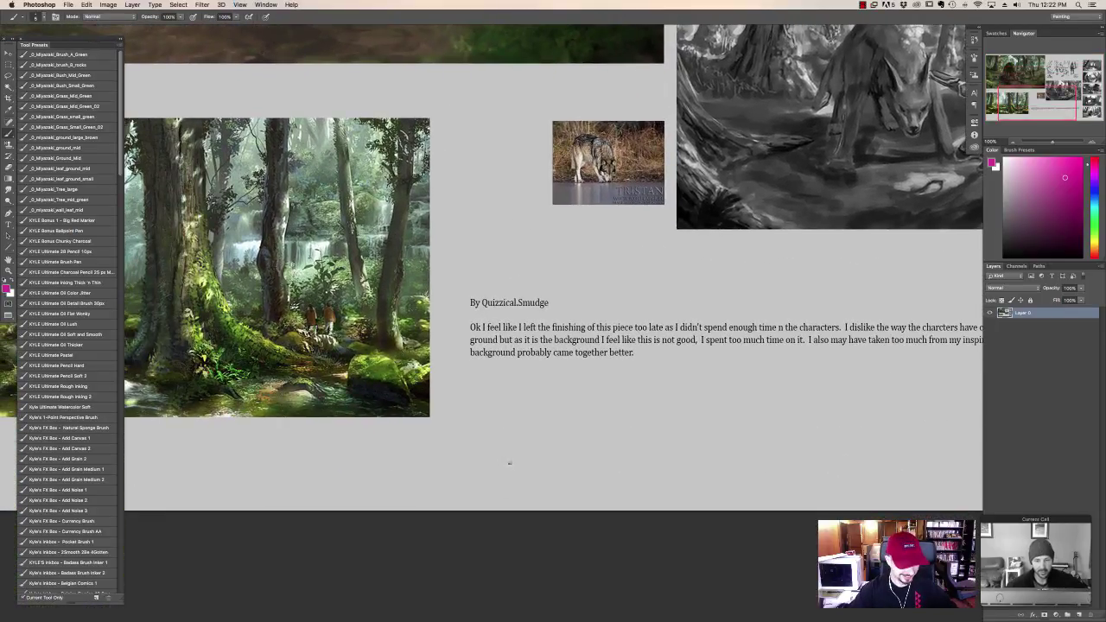
key("ctrl+minus")
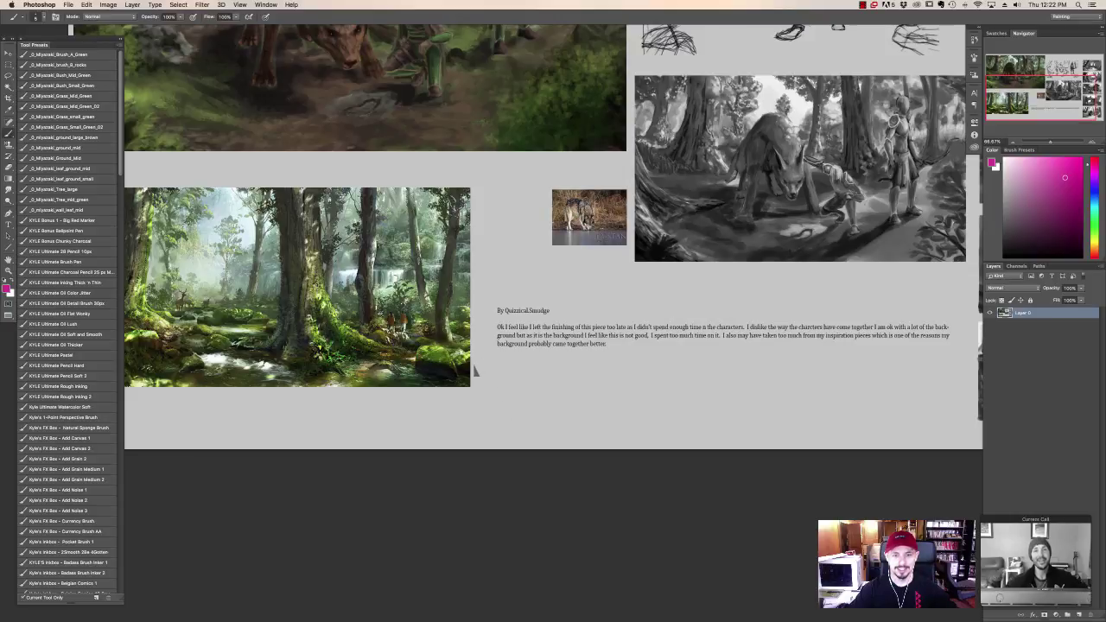
key("ctrl+0")
left_click_drag(435, 343, 591, 307)
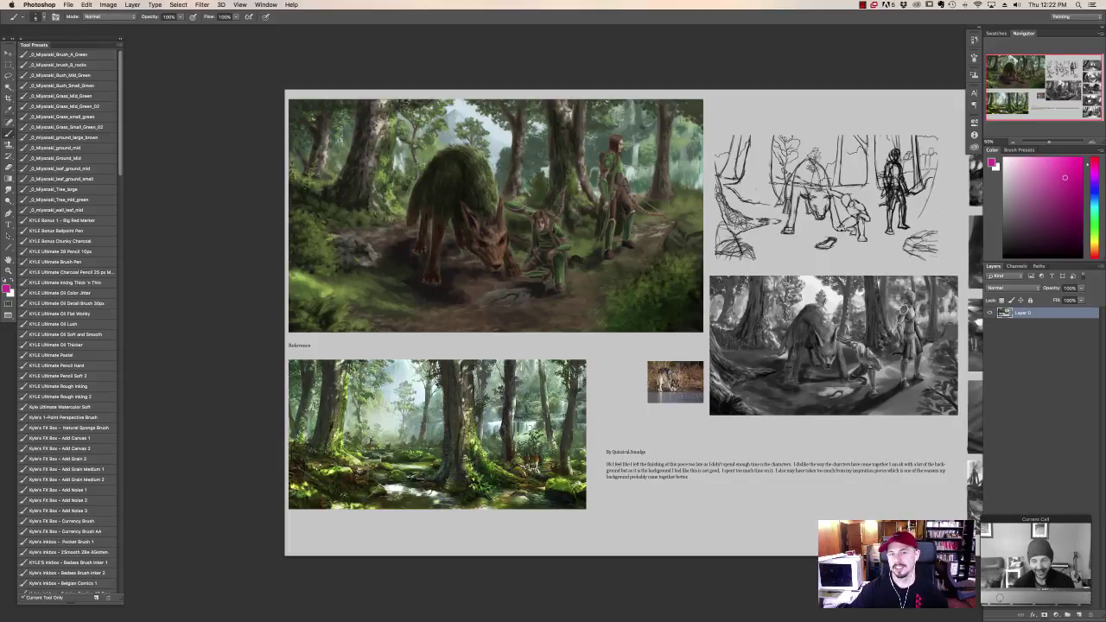
key("m")
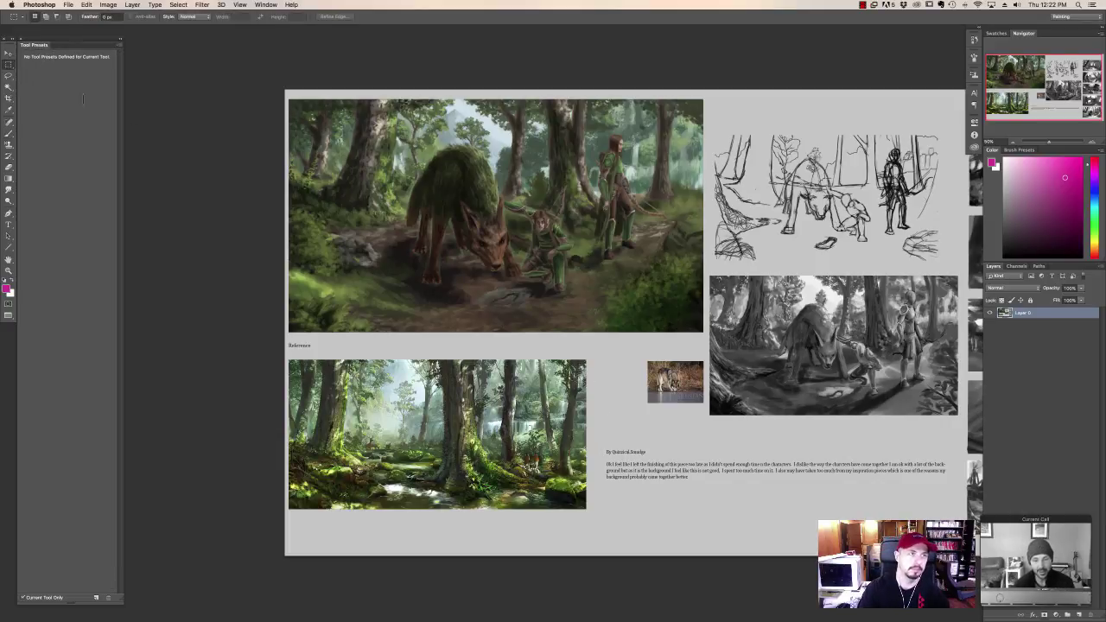
left_click_drag(290, 101, 704, 336)
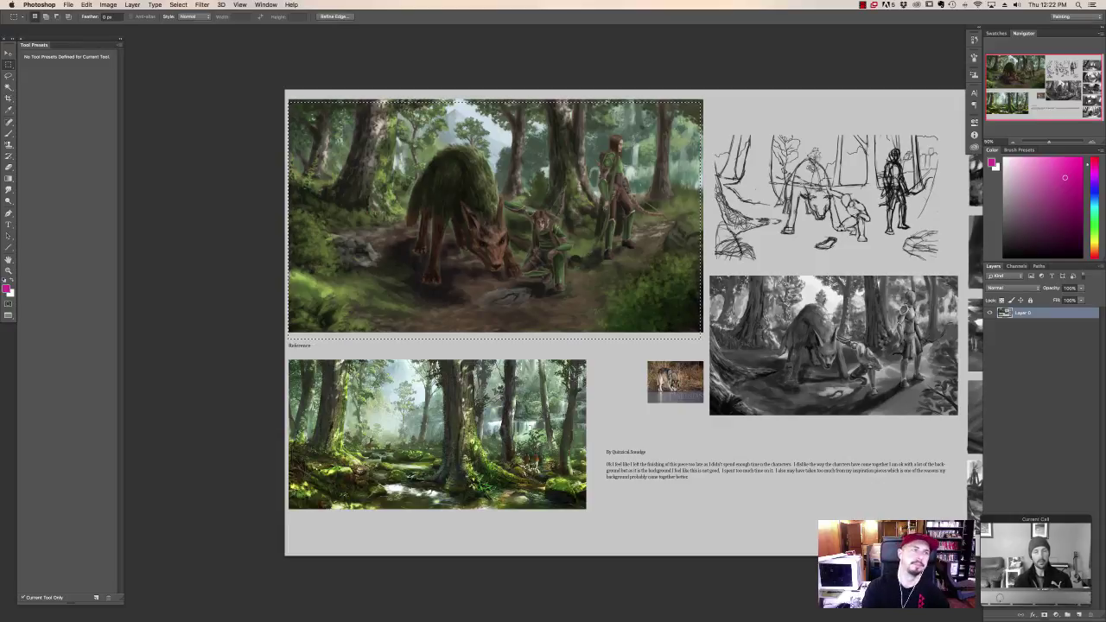
Copy Merged the selected forest painting and paste it as a new layer.
left_click(86, 4)
left_click(105, 74)
left_click(86, 4)
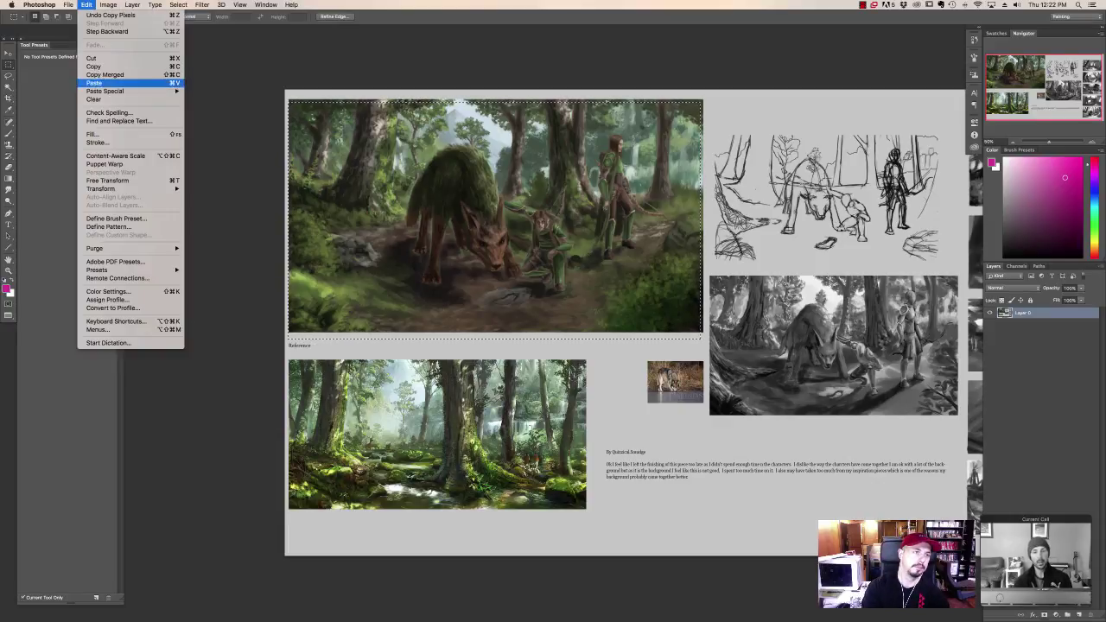
left_click(94, 83)
Desaturate the pasted copy with Hue/Saturation, setting Saturation to -91.
left_click(108, 4)
mouse_move(122, 28)
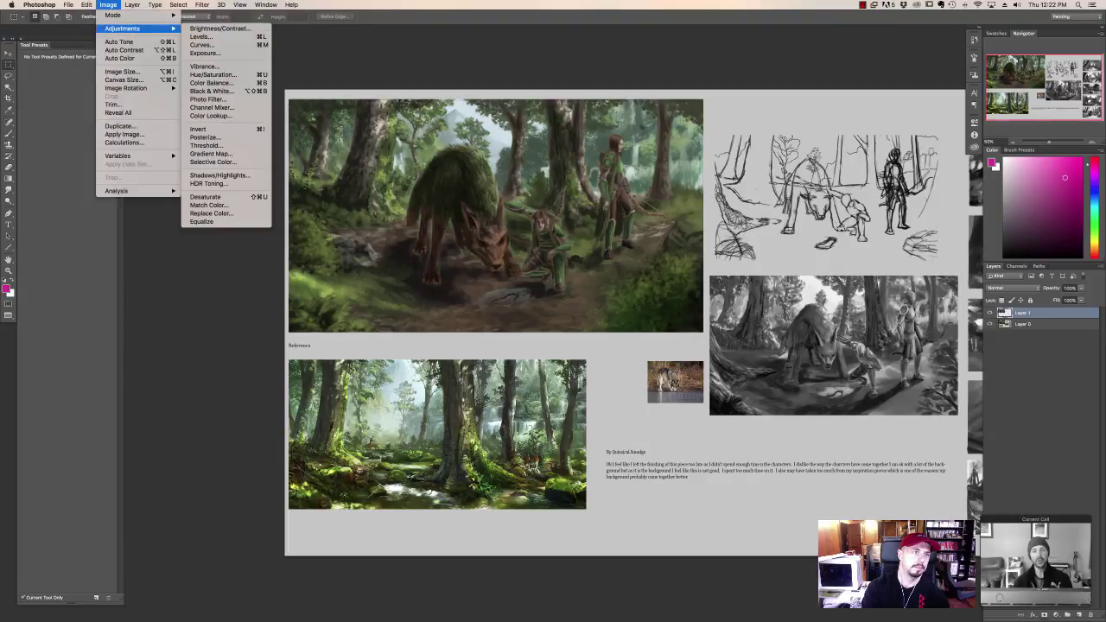
left_click(212, 74)
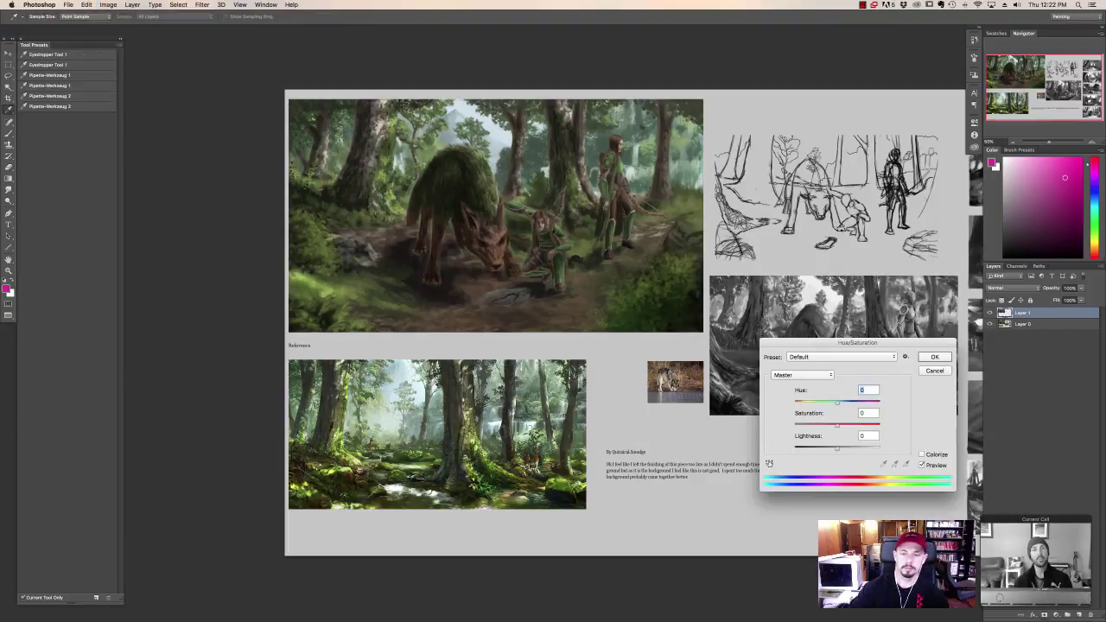
left_click_drag(809, 413, 761, 413)
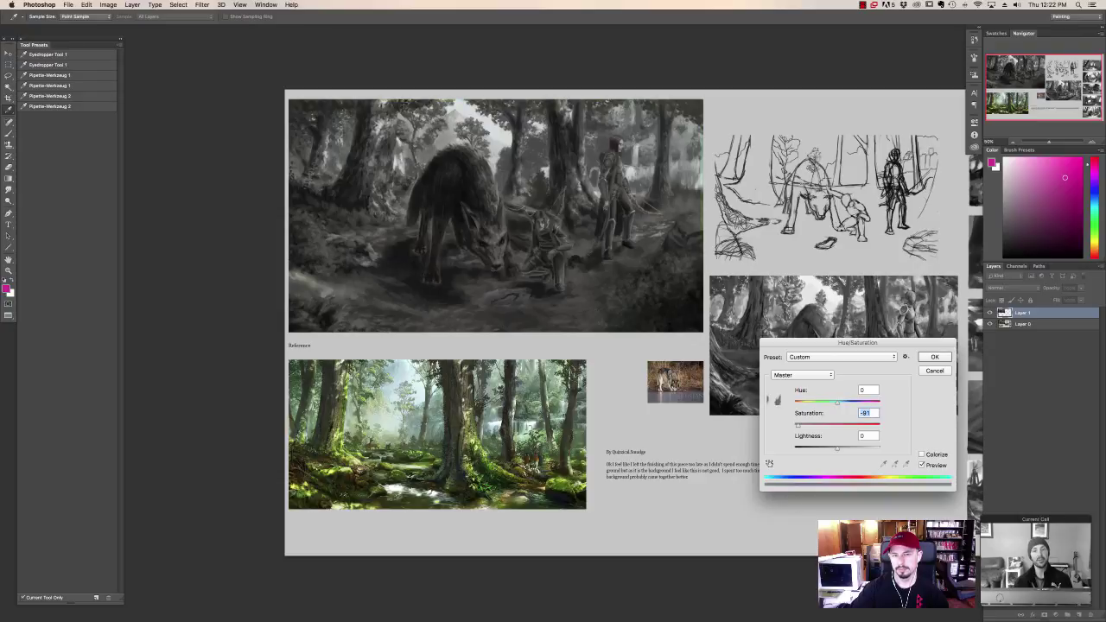
key("Return")
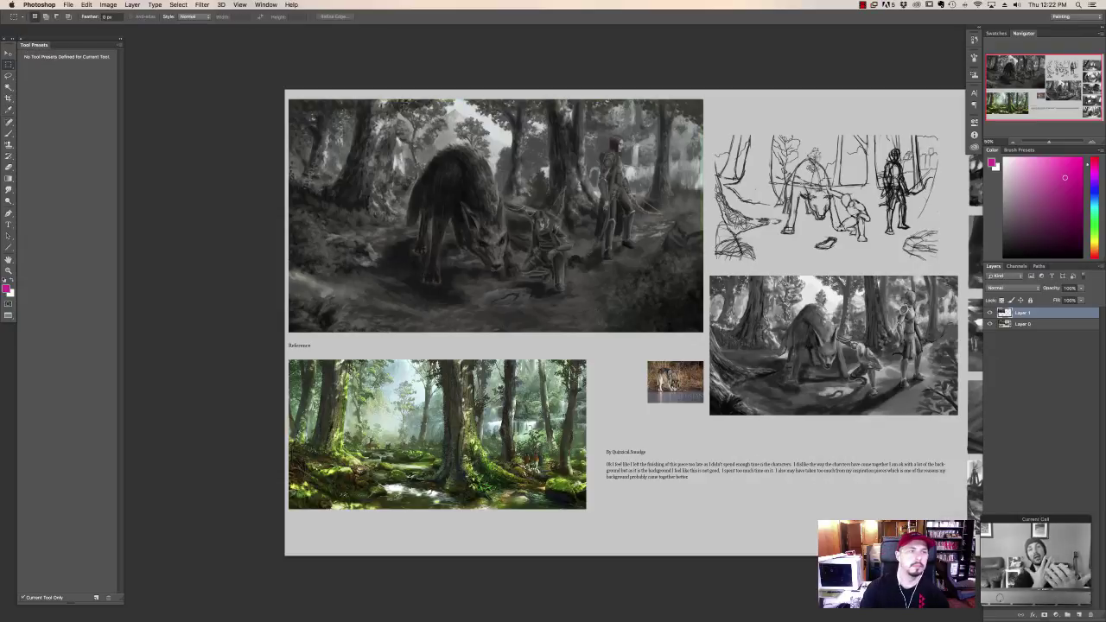
left_click(201, 4)
left_click(220, 41)
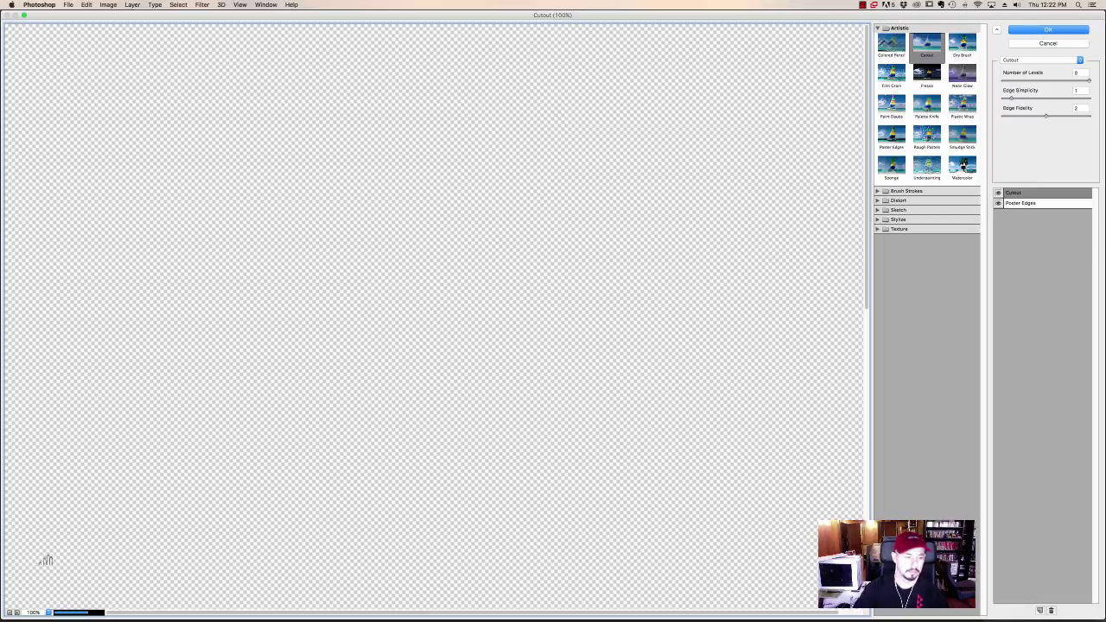
Apply the Cutout filter with fewer Number of Levels, previewed at 50%.
left_click(11, 613)
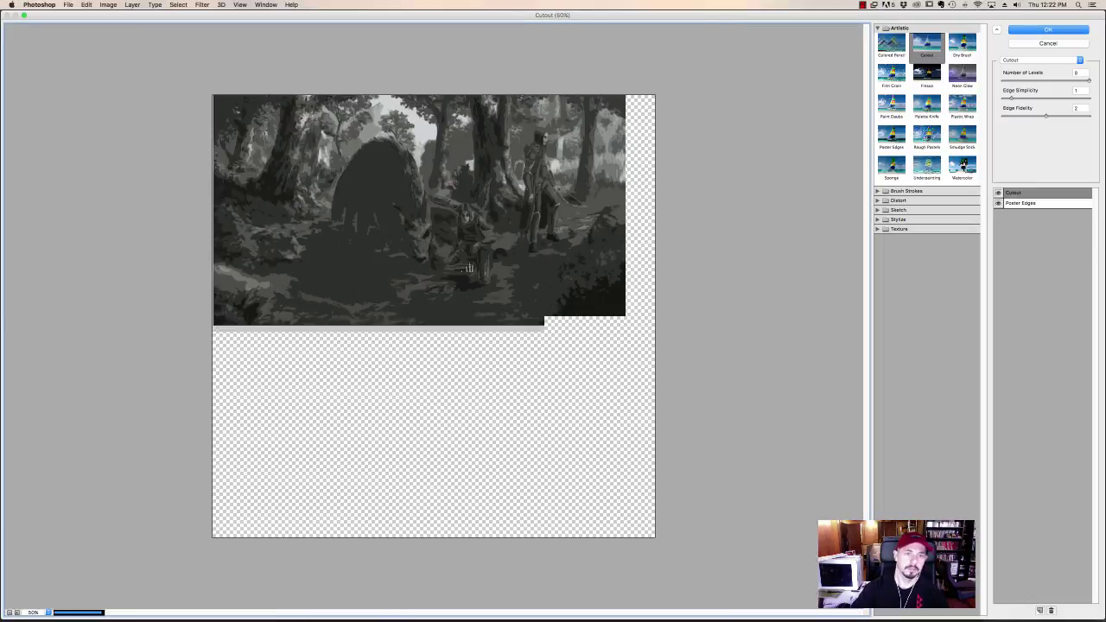
left_click(1050, 80)
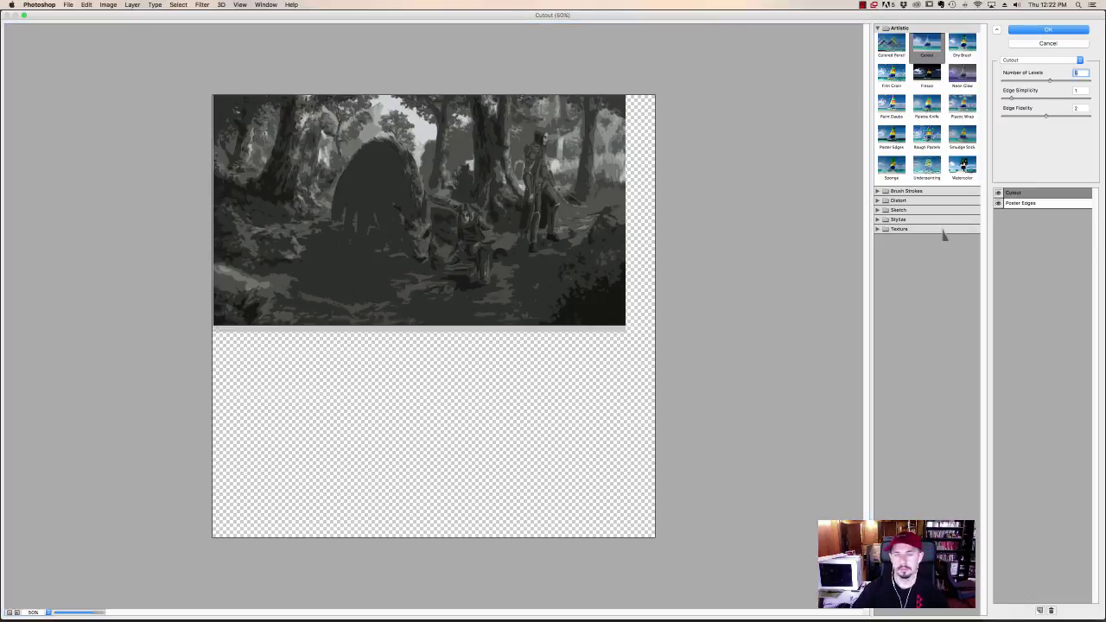
left_click(1038, 32)
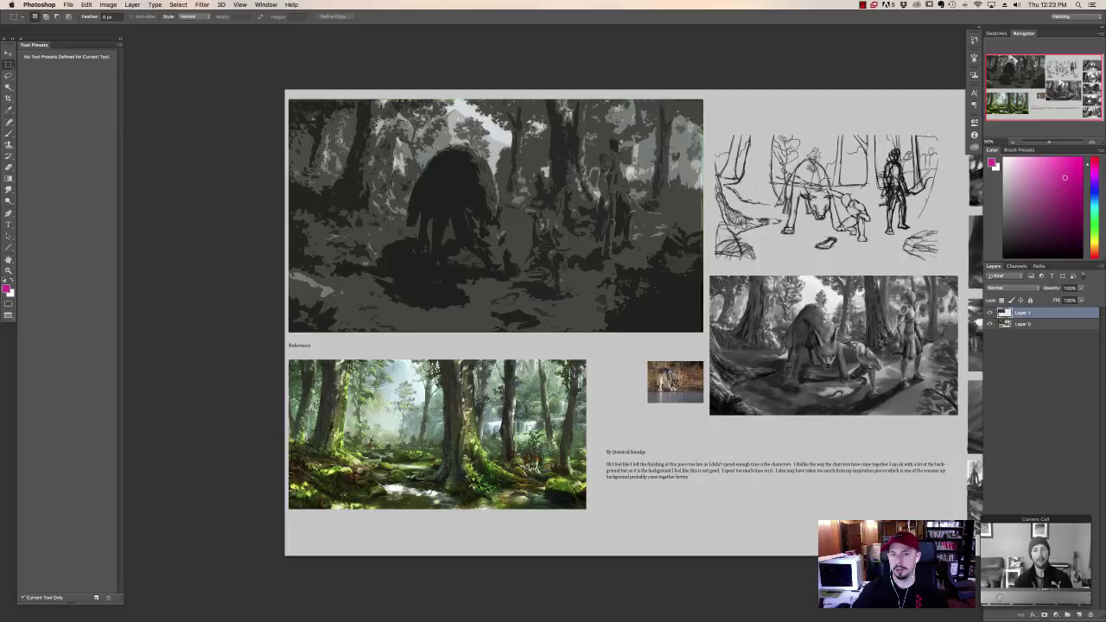
key("s")
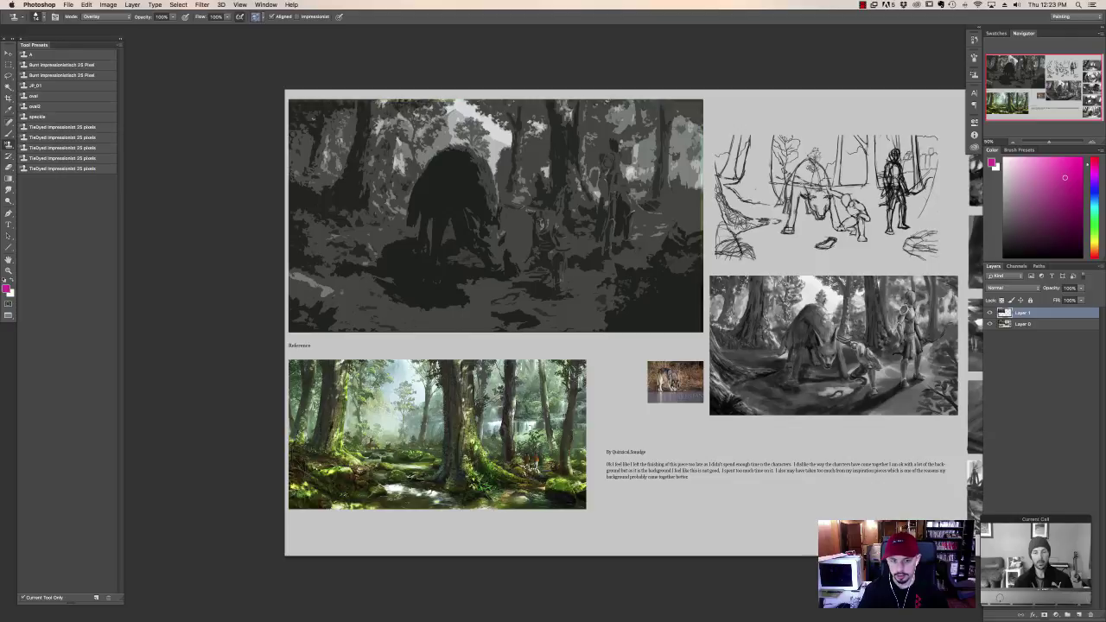
Hide the greyscale Cutout layer and dismiss the Pattern Stamp hidden-layer warning with OK.
left_click(990, 313)
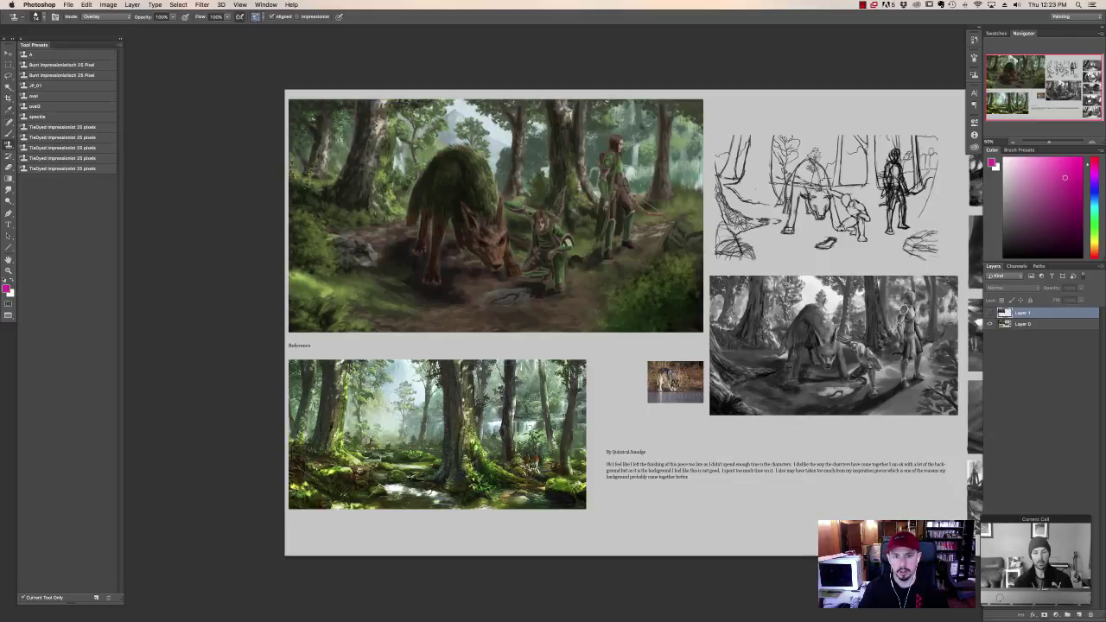
left_click(529, 240)
left_click(617, 199)
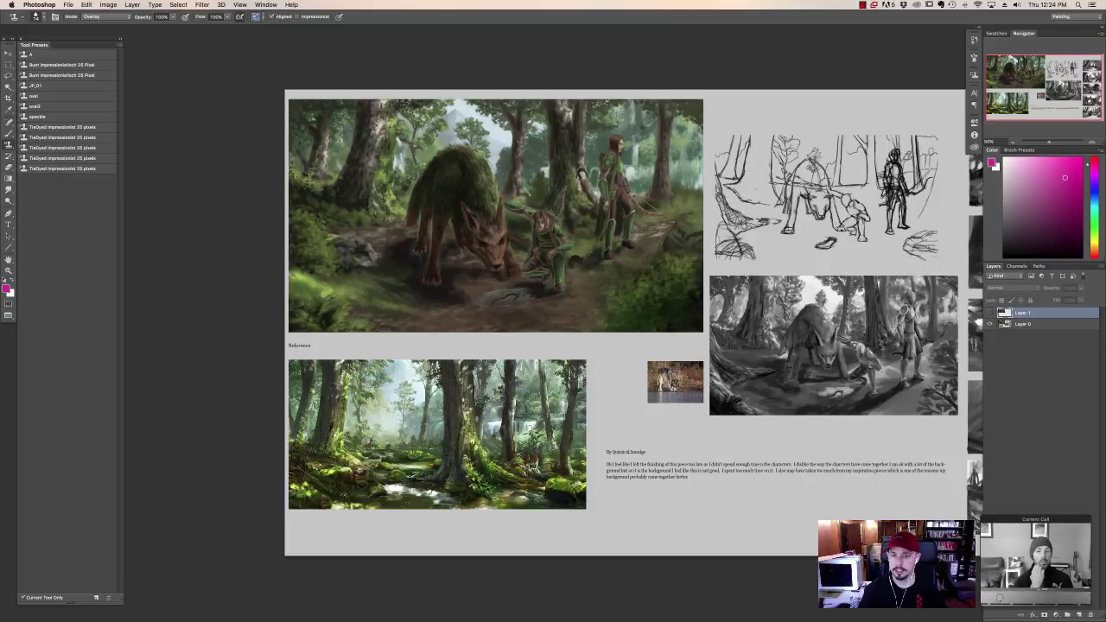
Lasso the wolf and kneeling elf, then Copy Merged and paste them as a new layer.
key("l")
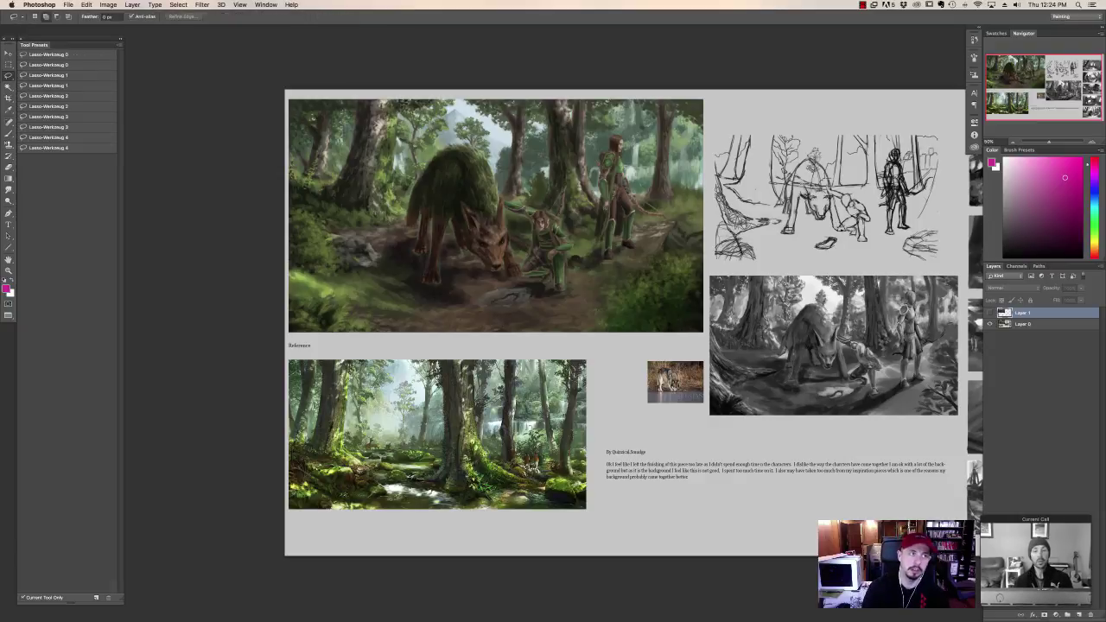
mouse_move(454, 126)
left_mouse_down()
mouse_move(484, 313)
mouse_move(679, 216)
mouse_move(451, 124)
left_mouse_up()
key("alt+bracketleft")
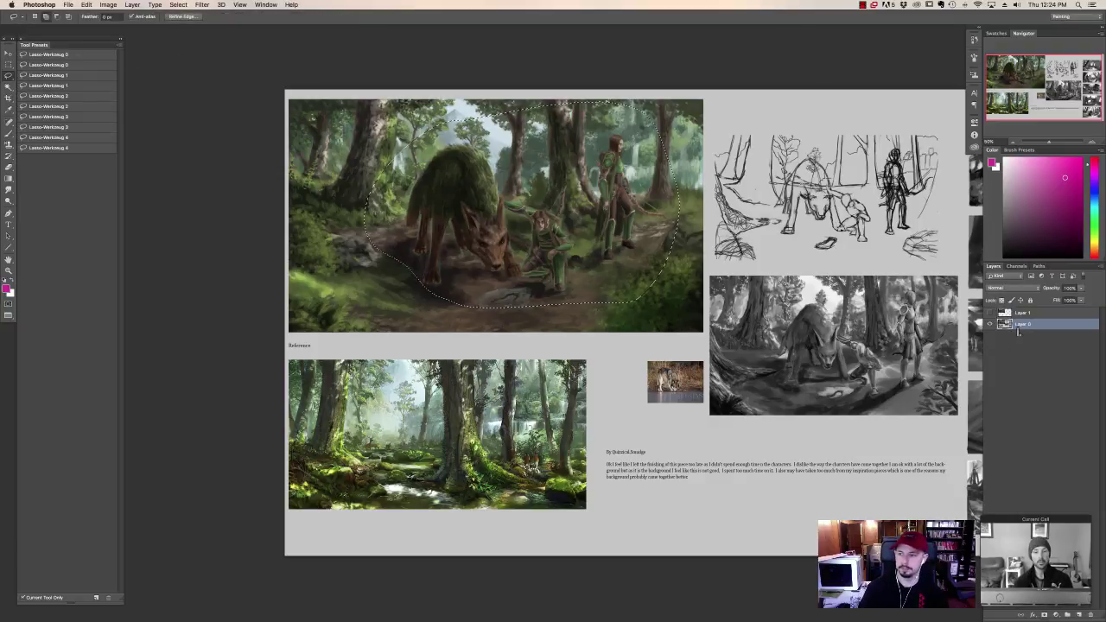
left_click(87, 5)
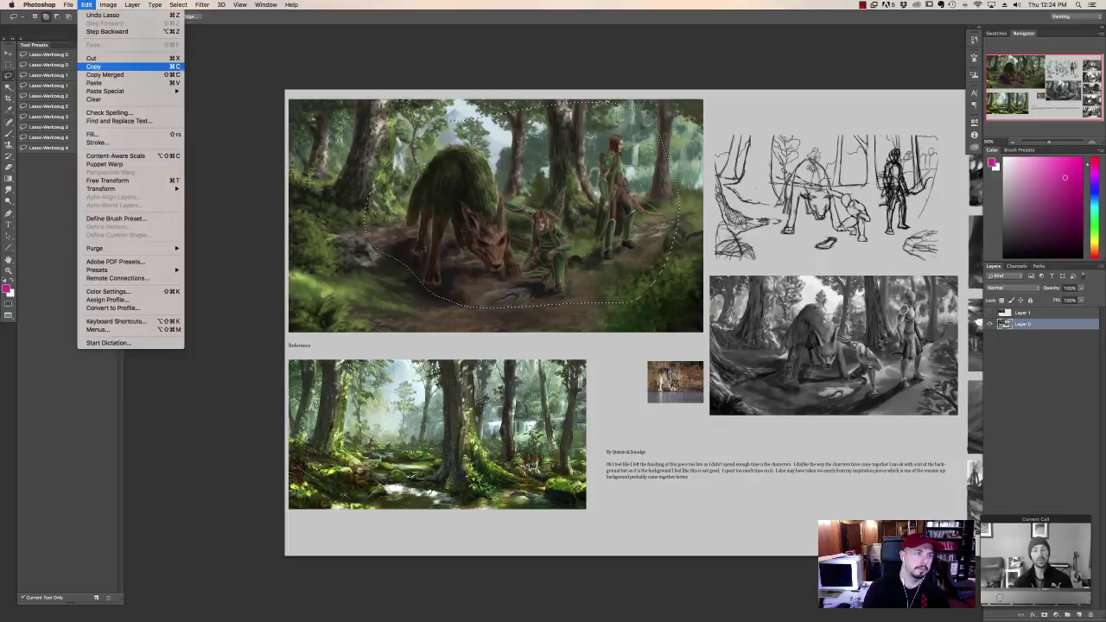
left_click(92, 67)
left_click(86, 5)
left_click(95, 82)
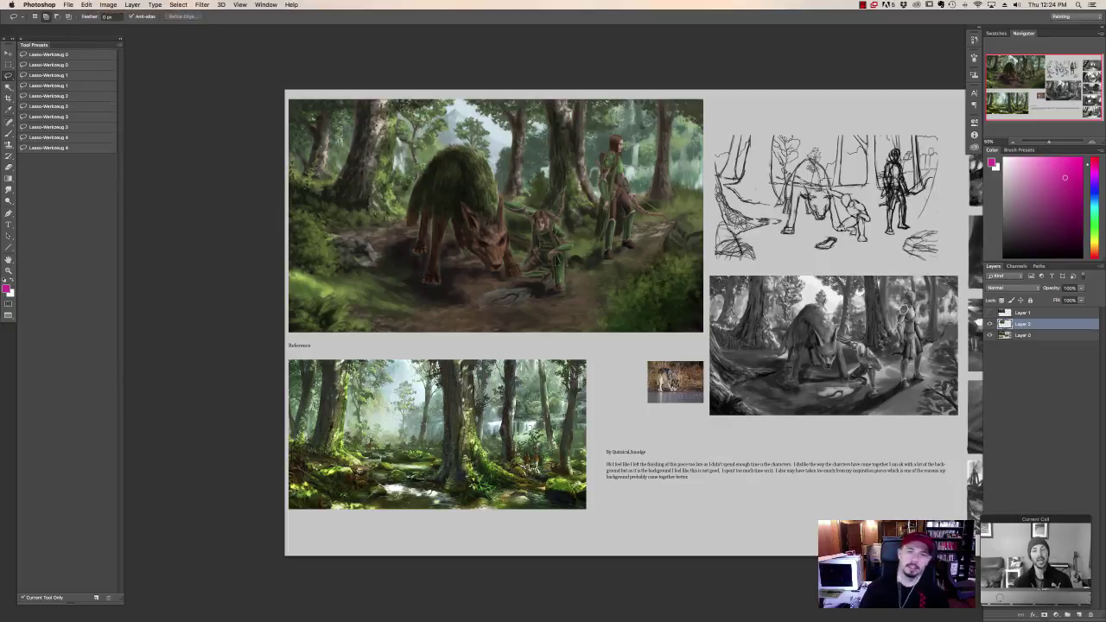
Scale the pasted close-up much larger and shift it left over the main painting.
key("ctrl+t")
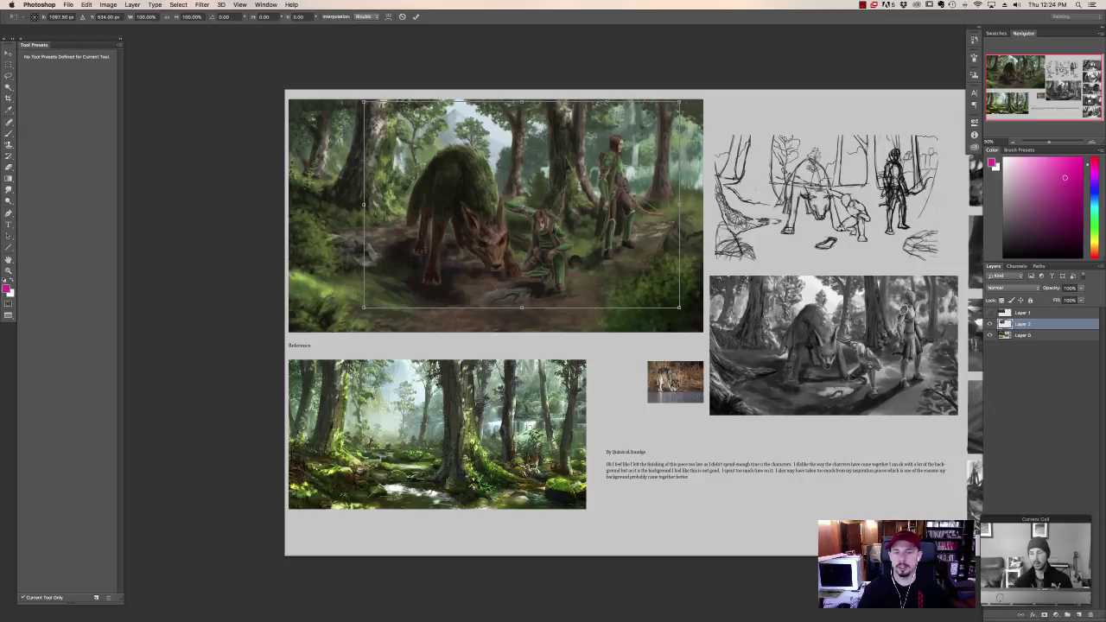
left_click_drag(369, 313, 315, 338)
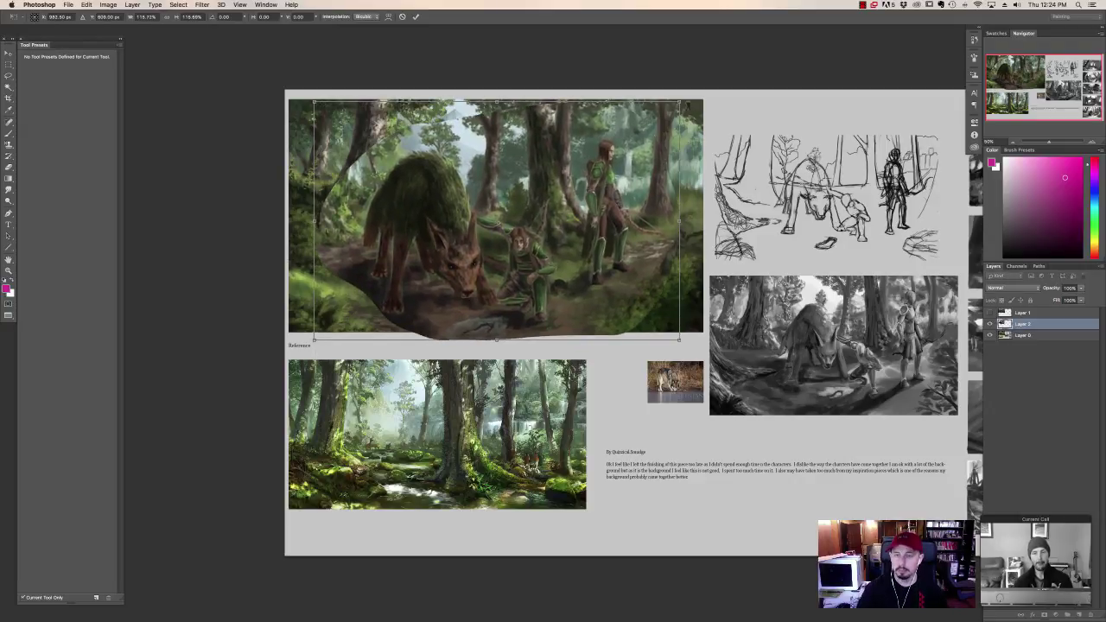
left_click_drag(679, 102, 728, 94)
key("v")
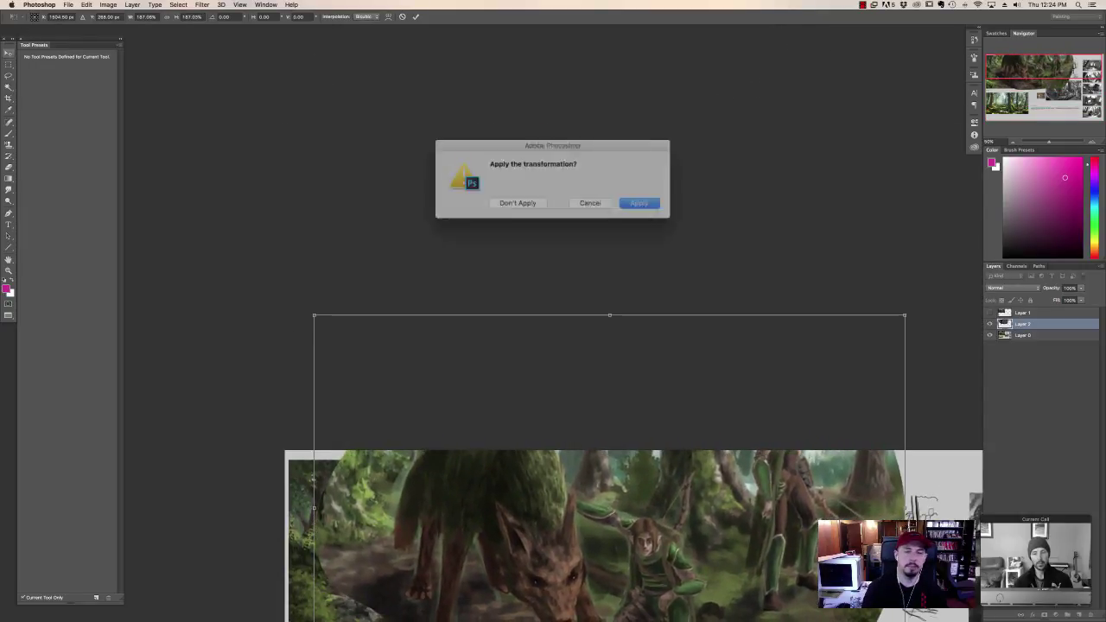
key("Return")
mouse_move(563, 418)
left_mouse_down()
mouse_move(487, 212)
mouse_move(357, 213)
left_mouse_up()
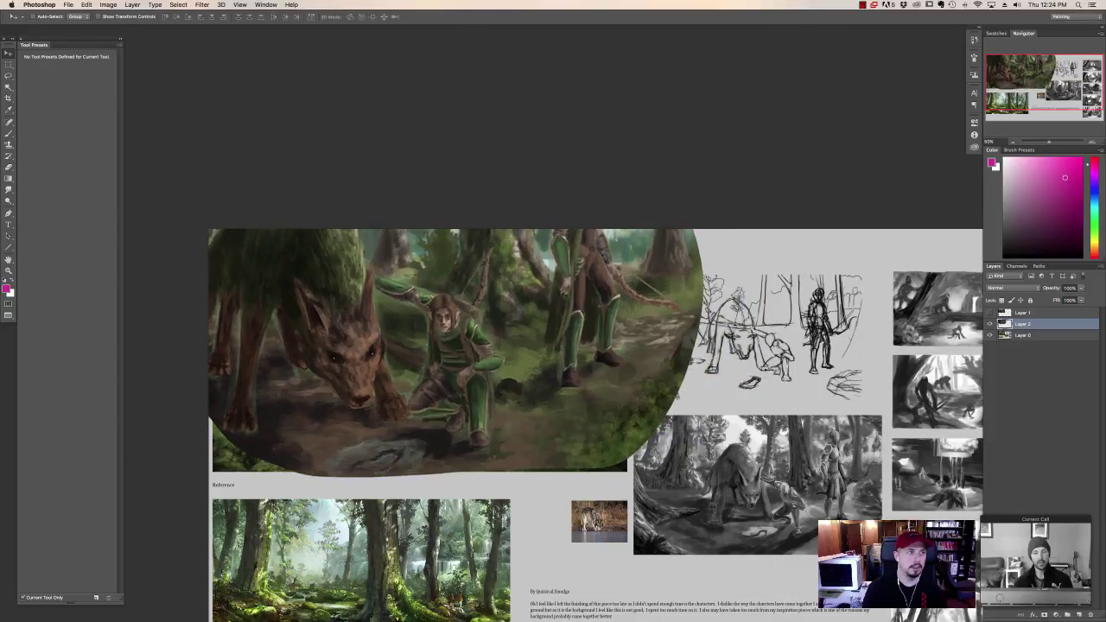
left_click_drag(403, 353, 351, 354)
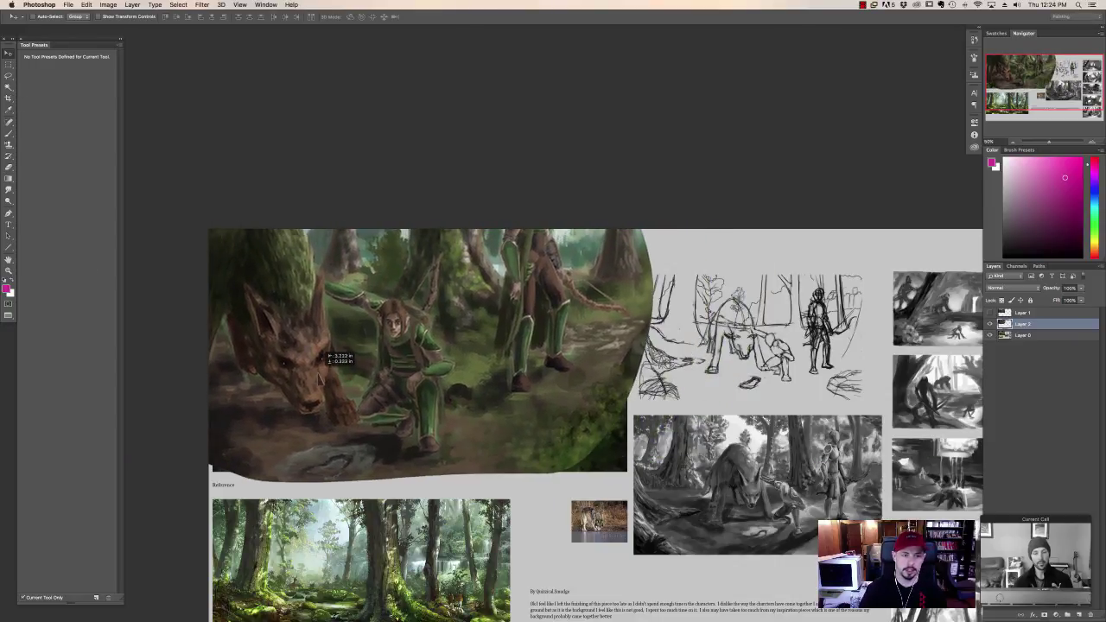
Delete the part of the crop overhanging the painting's frame and deselect.
mouse_move(201, 138)
left_mouse_down()
mouse_move(233, 214)
mouse_move(704, 229)
mouse_move(707, 252)
mouse_move(652, 367)
mouse_move(707, 518)
left_mouse_up()
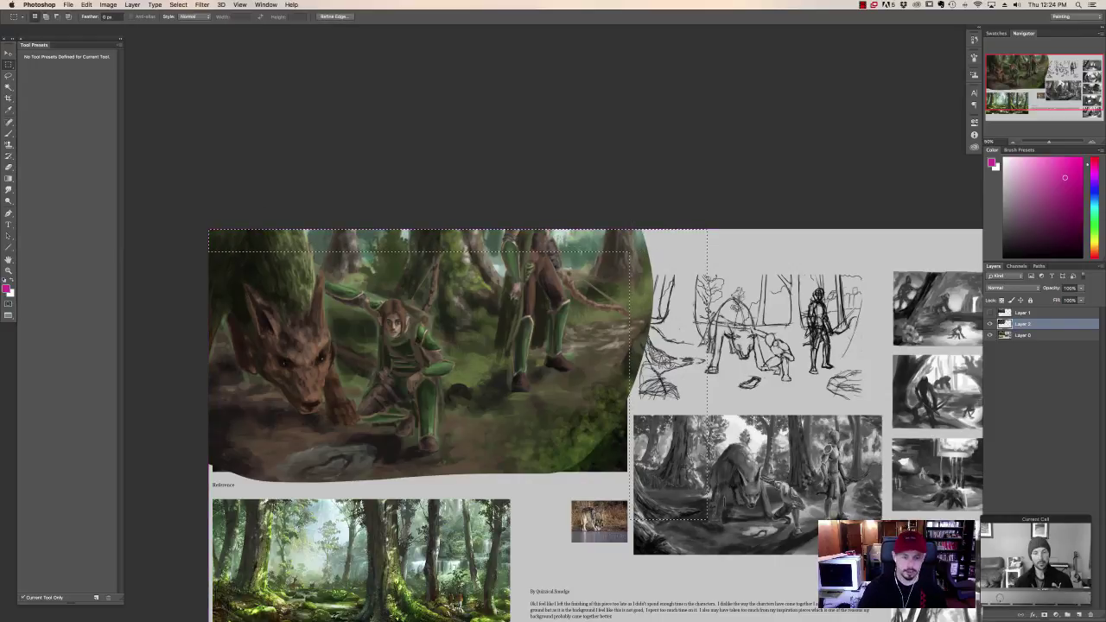
key("Delete")
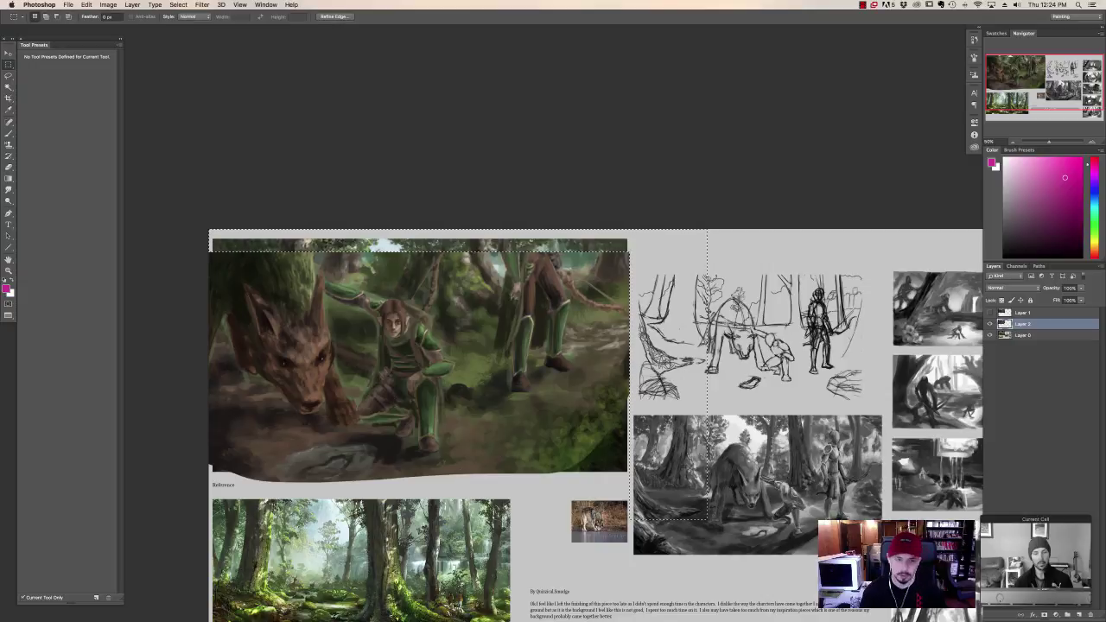
key("ctrl+d")
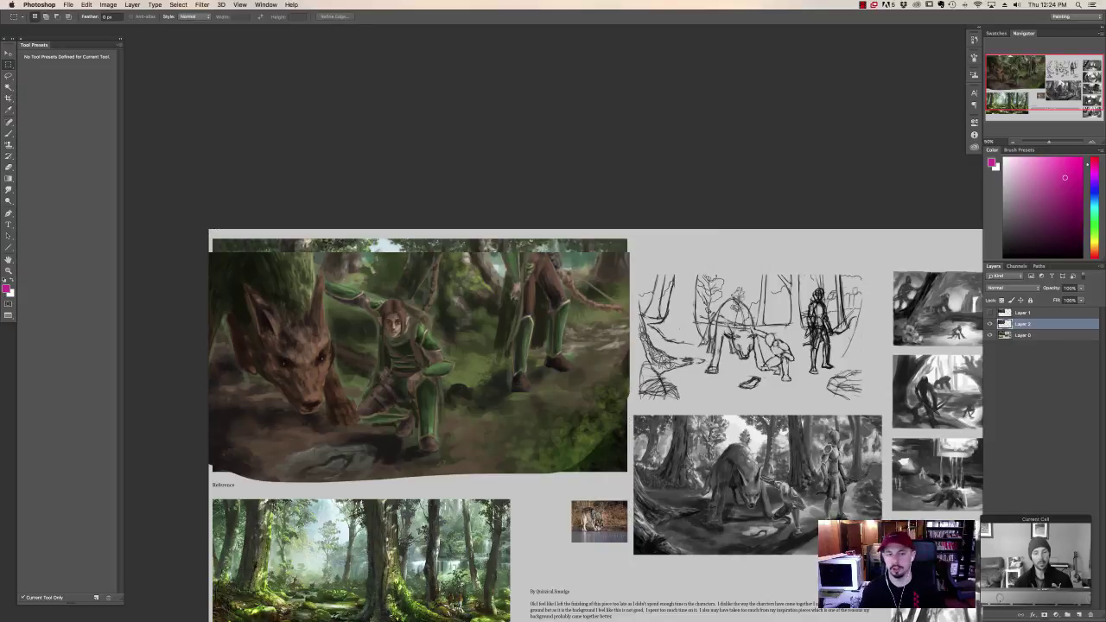
left_click_drag(402, 469, 490, 374)
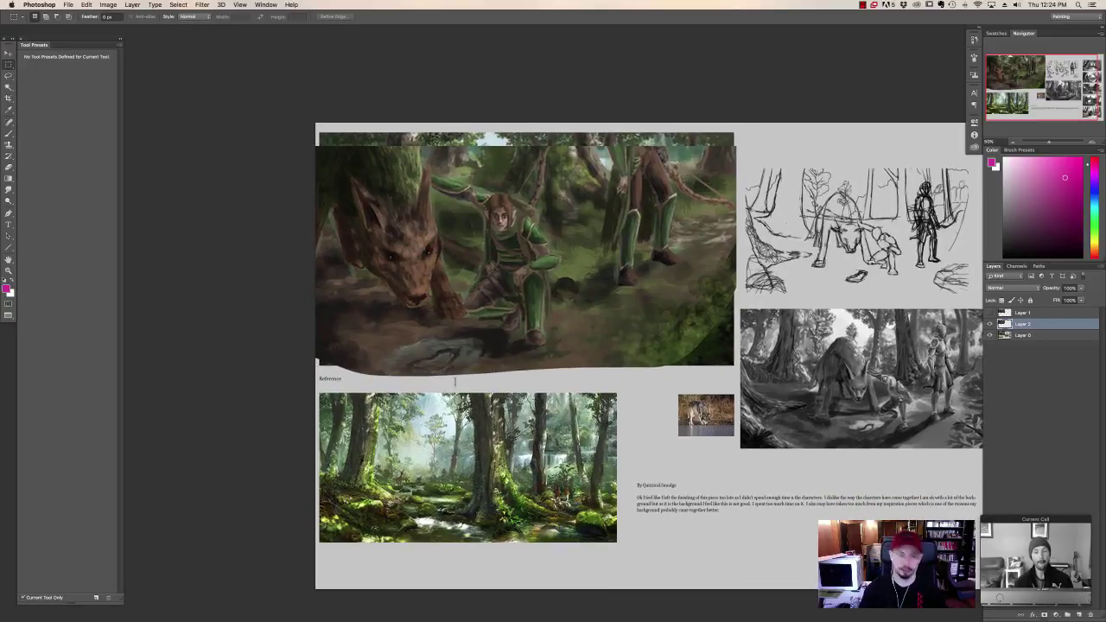
key("super+minus")
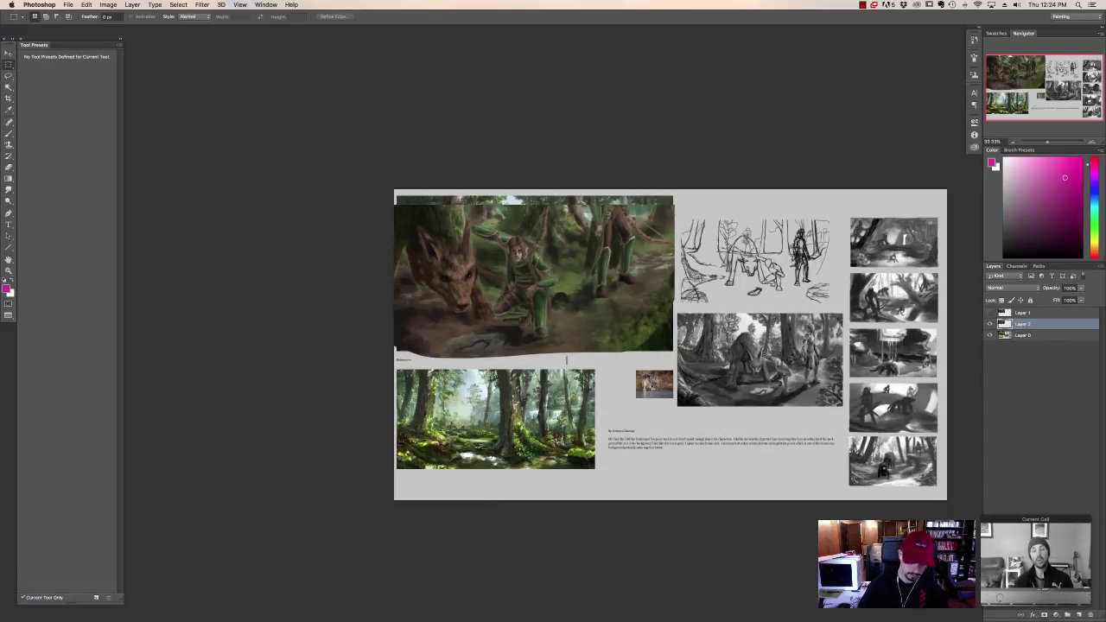
key("super+equal")
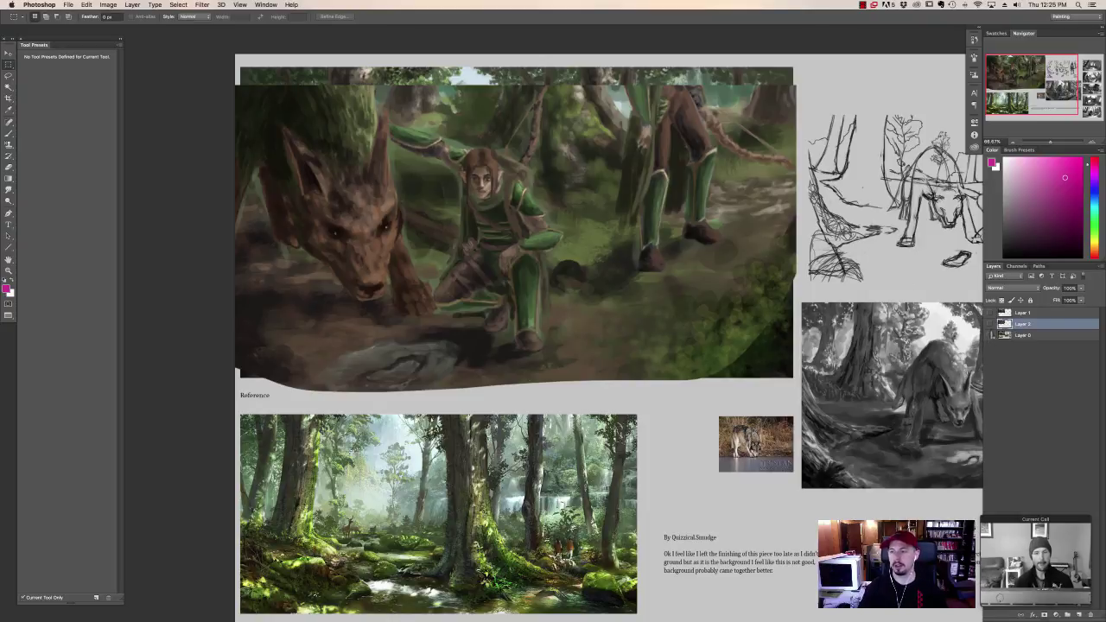
Hide Layer 2's enlarged crop to compare with the original painting, then zoom out one step.
left_click(992, 336)
left_click(991, 336)
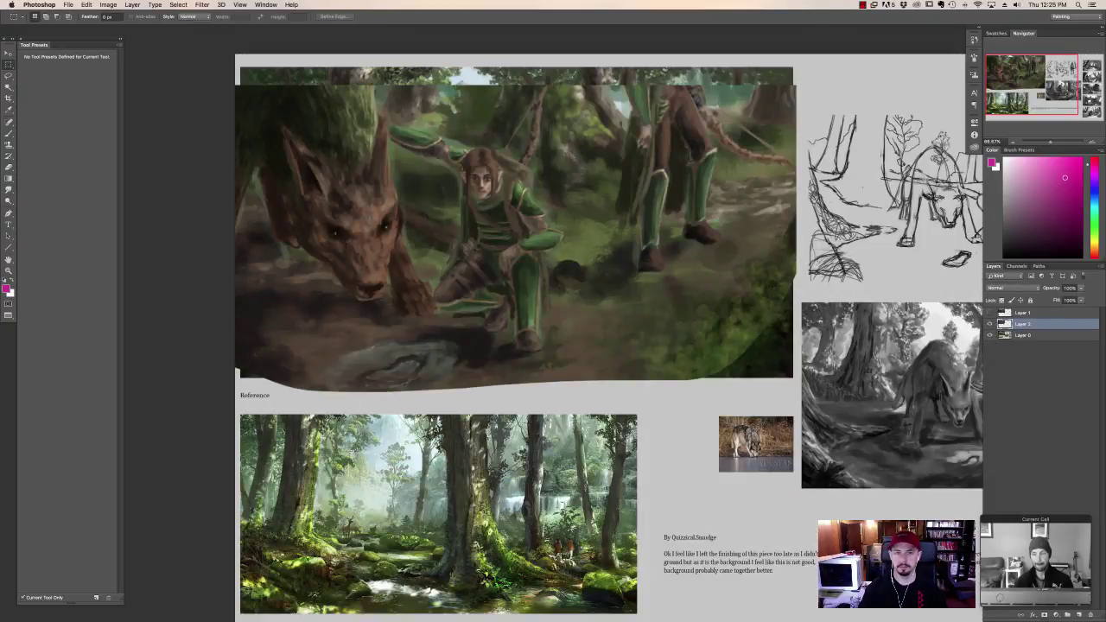
left_click(991, 324)
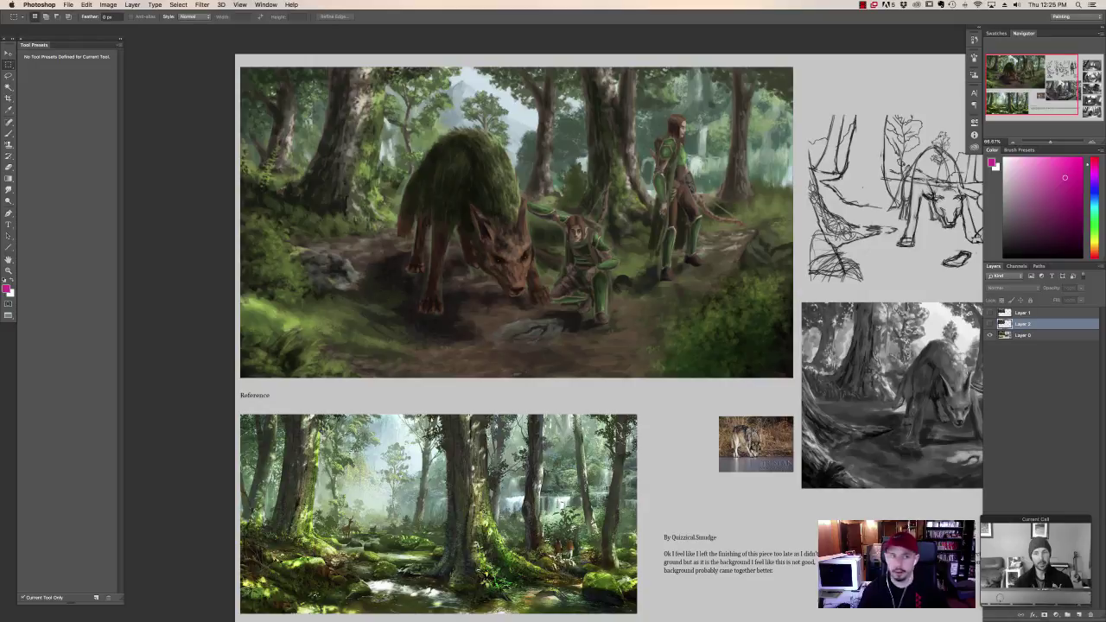
key("super+minus")
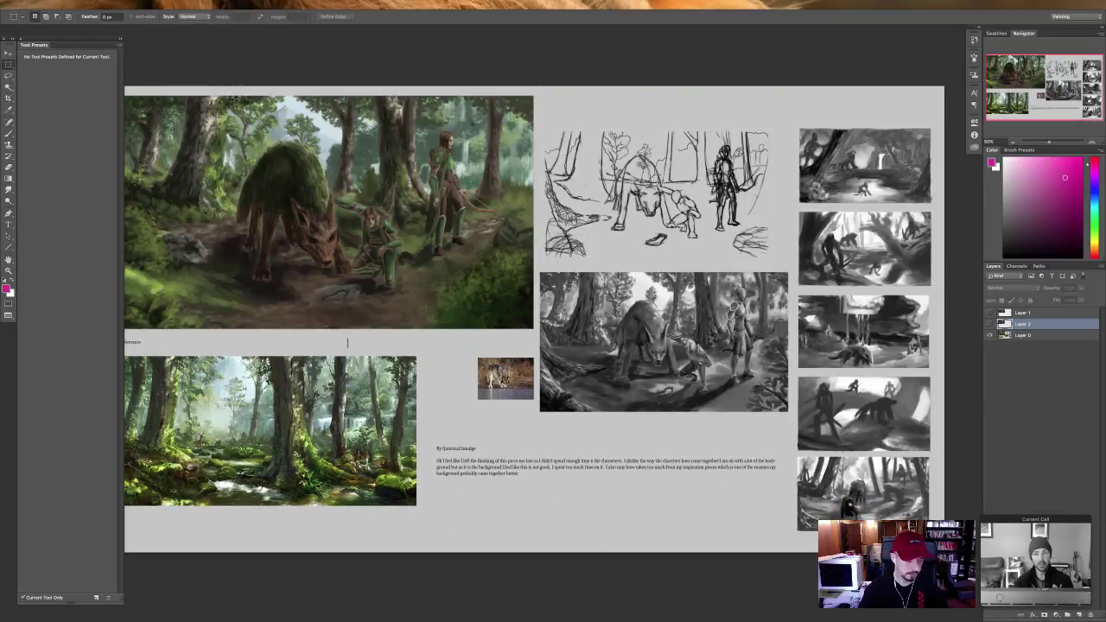
Shrink the forest sheet, bring the Elven Hunter sheet forward, and show it full screen.
key("f")
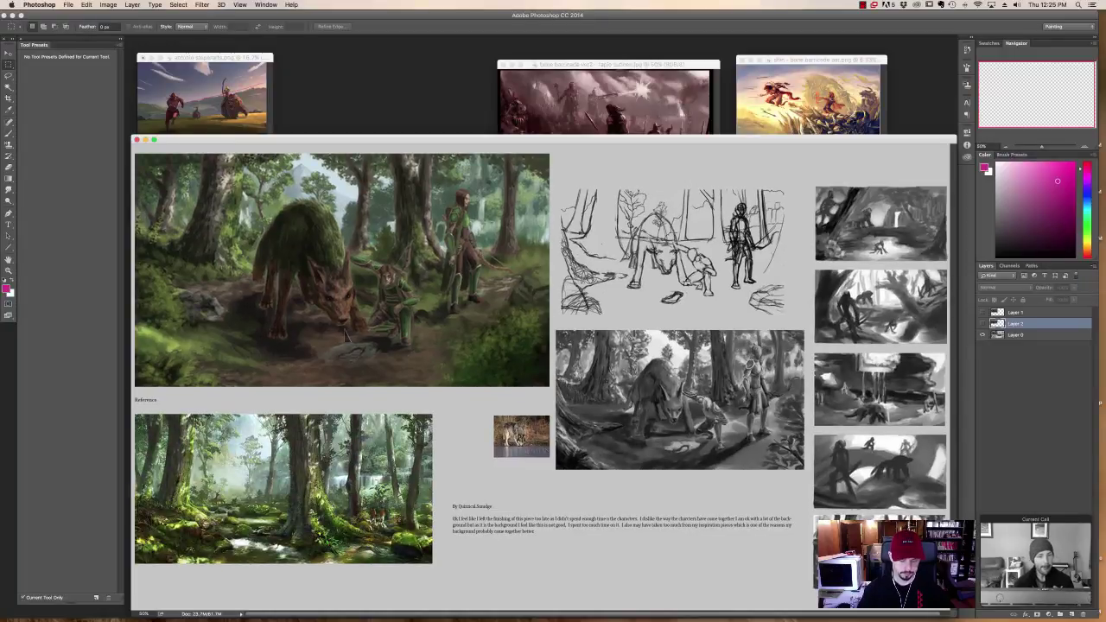
key("super+minus")
key("super+minus")
key("super+minus")
key("super+minus")
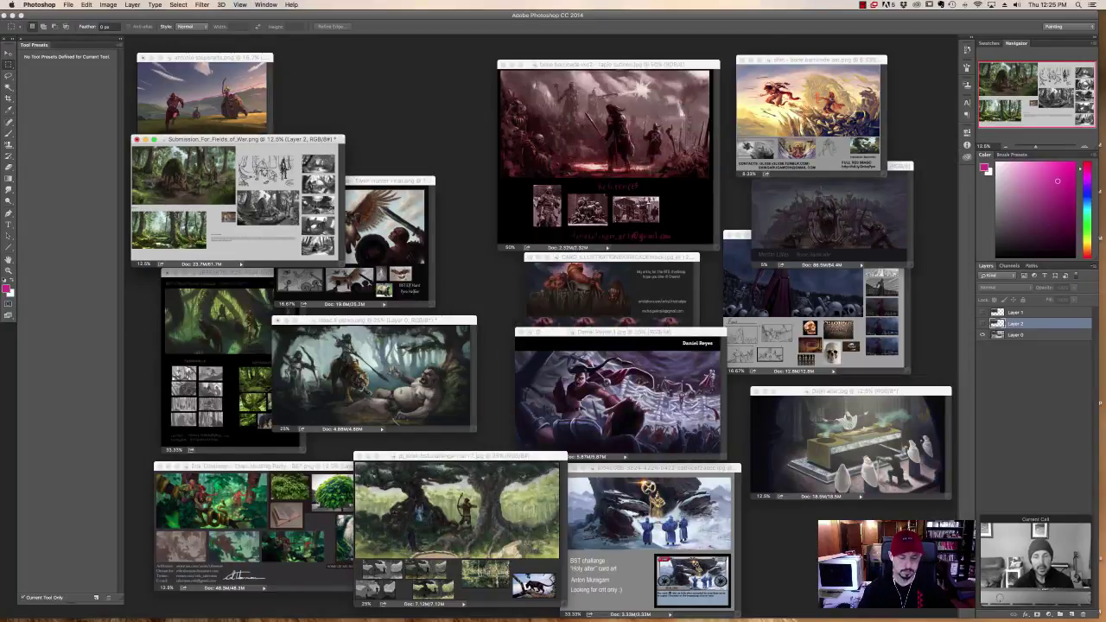
key("super+minus")
key("super+grave")
key("super+plus")
key("super+plus")
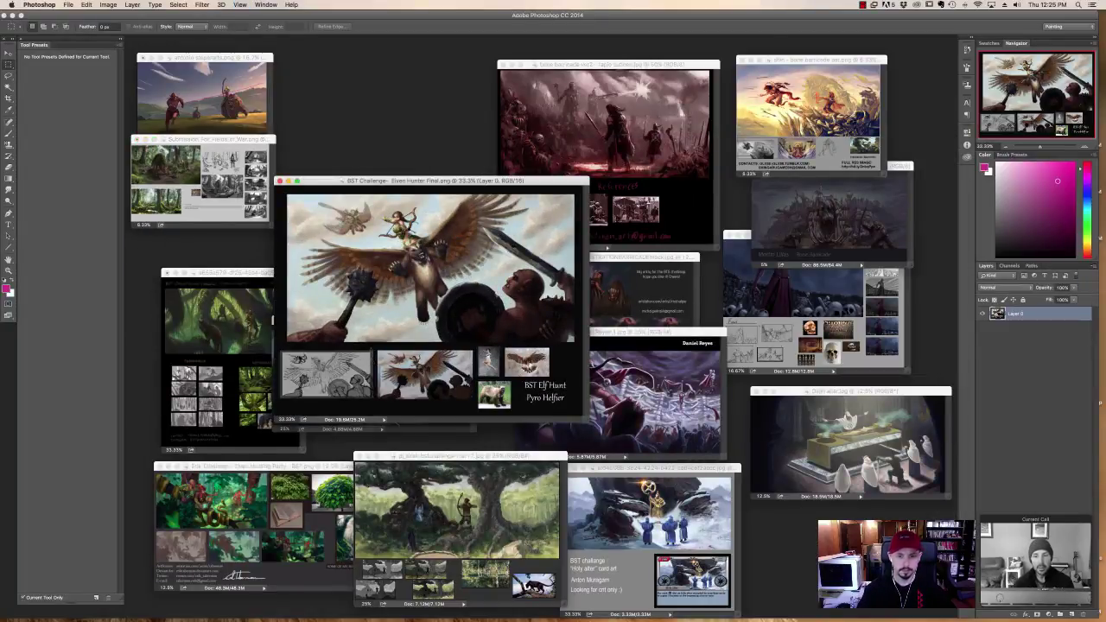
key("super+plus")
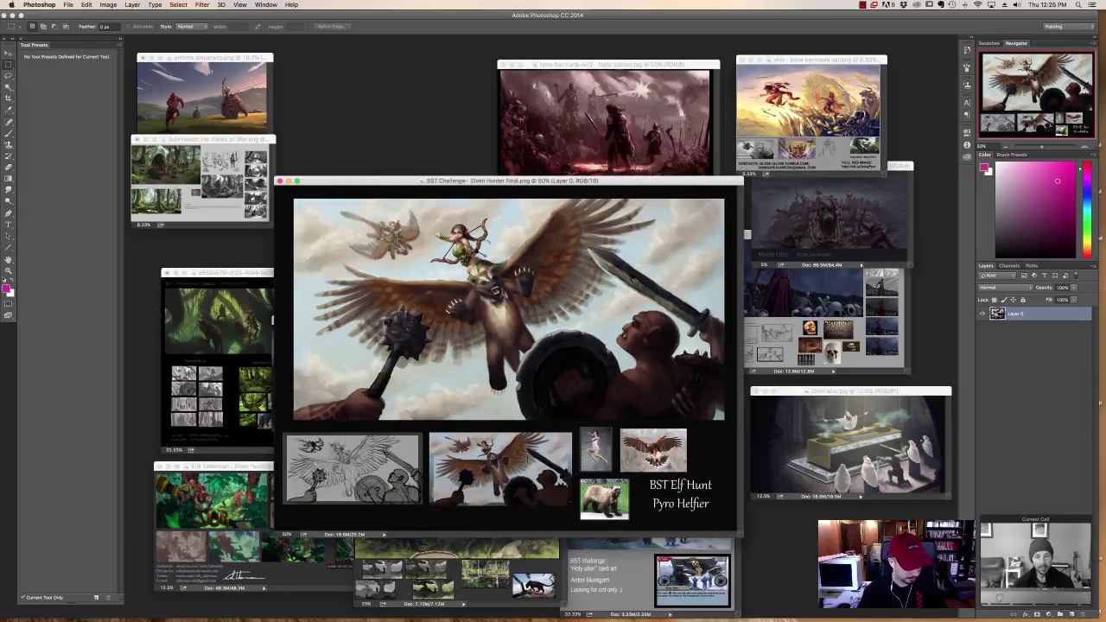
key("f")
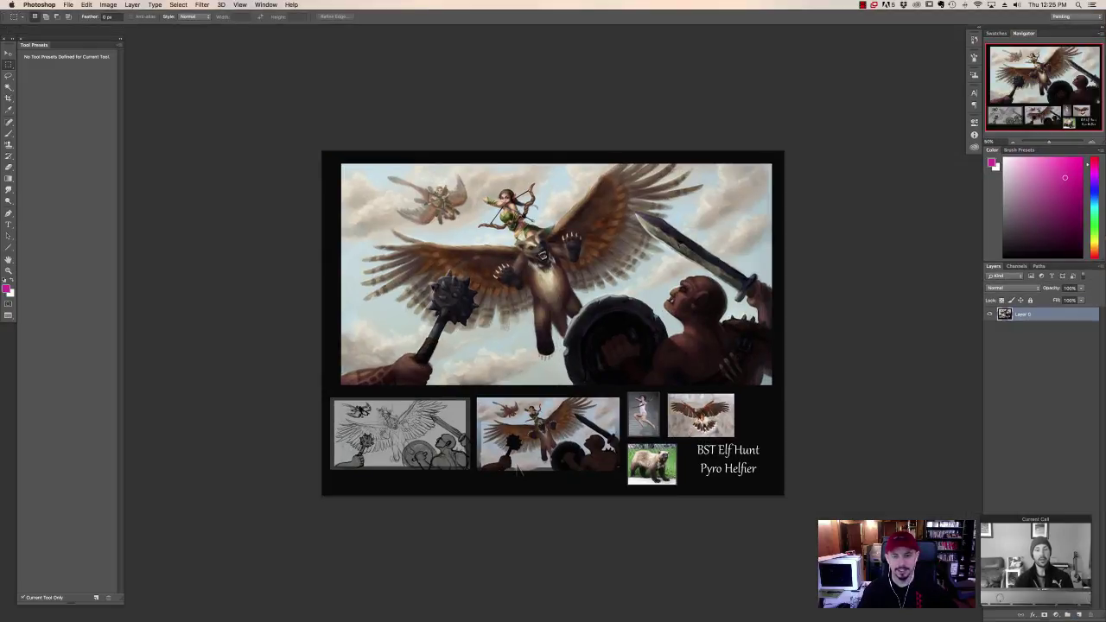
key("super+plus")
key("super+plus")
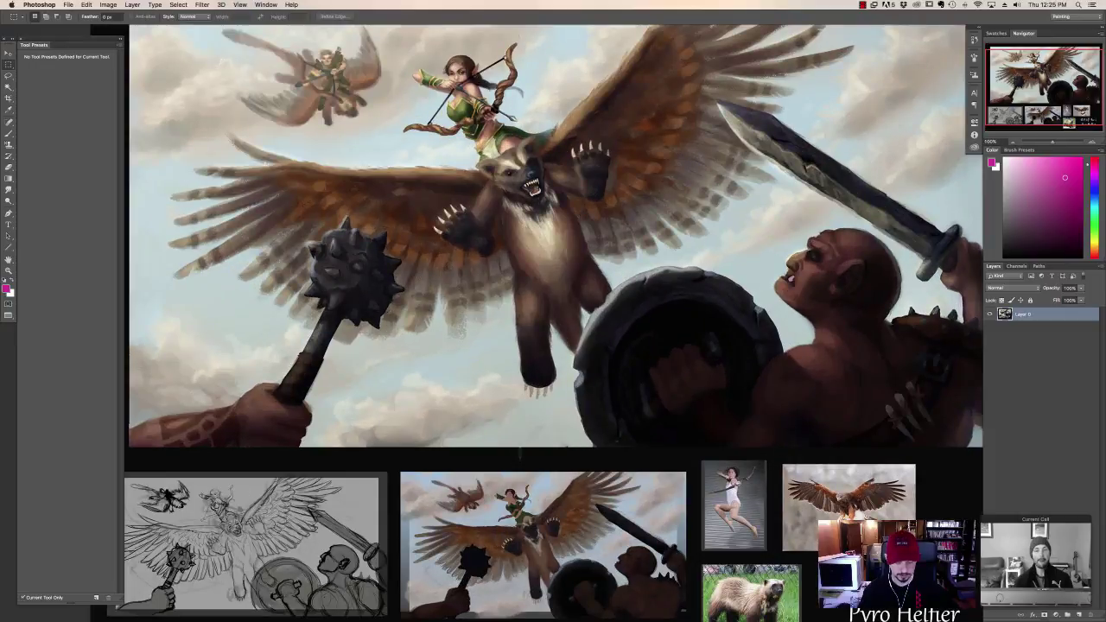
mouse_move(511, 351)
left_mouse_down()
mouse_move(471, 419)
mouse_move(497, 354)
mouse_move(505, 283)
left_mouse_up()
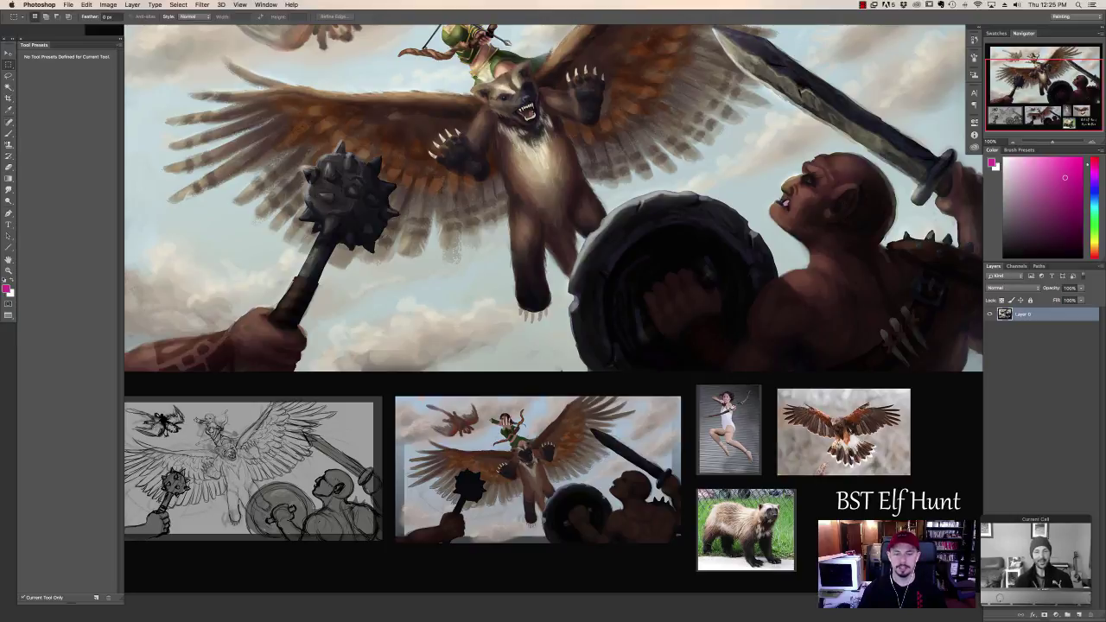
scroll(553, 302, "up", 2)
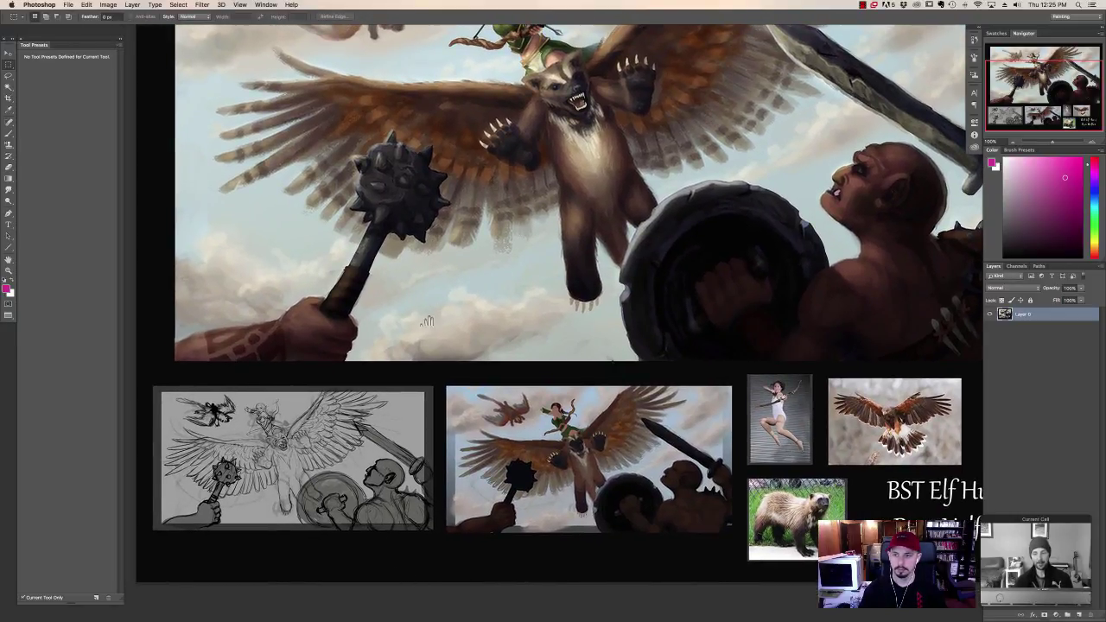
left_click_drag(539, 305, 514, 320)
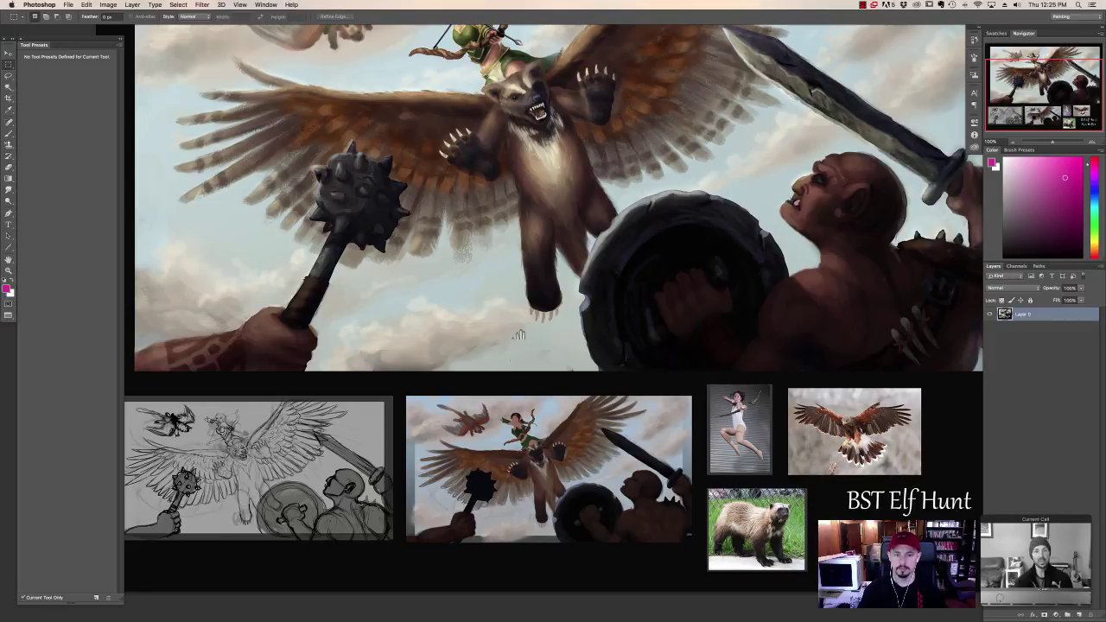
mouse_move(518, 335)
left_mouse_down()
mouse_move(524, 353)
mouse_move(502, 266)
mouse_move(487, 308)
mouse_move(501, 336)
mouse_move(519, 287)
mouse_move(528, 309)
mouse_move(499, 499)
mouse_move(480, 480)
mouse_move(445, 363)
mouse_move(524, 315)
mouse_move(497, 309)
mouse_move(514, 515)
mouse_move(530, 524)
mouse_move(445, 389)
mouse_move(445, 353)
mouse_move(463, 364)
mouse_move(492, 441)
left_mouse_up()
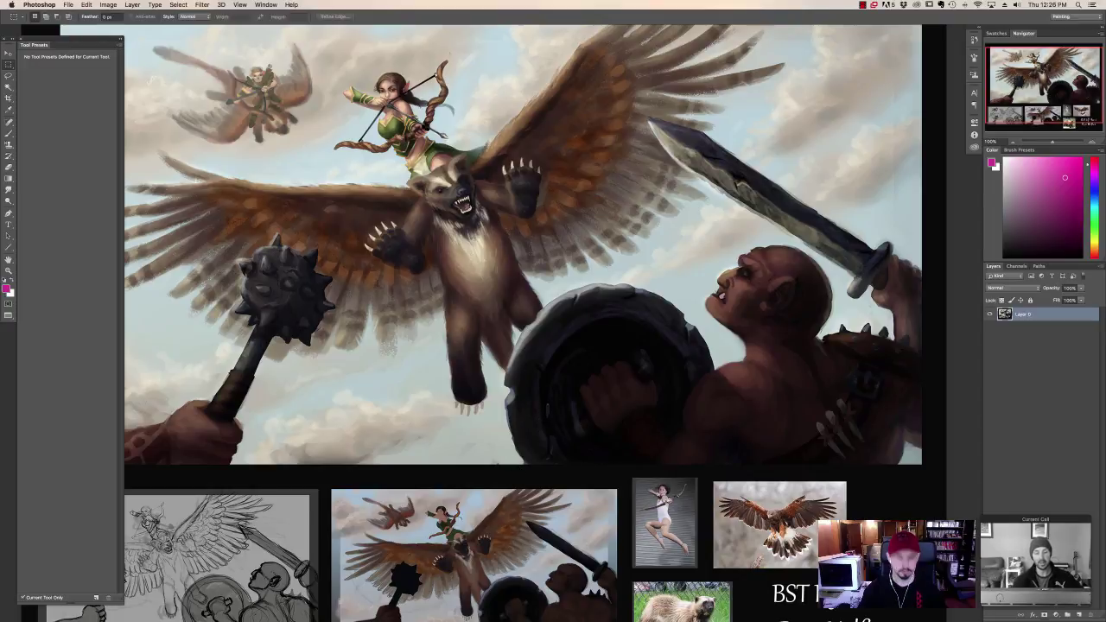
key("super+minus")
key("l")
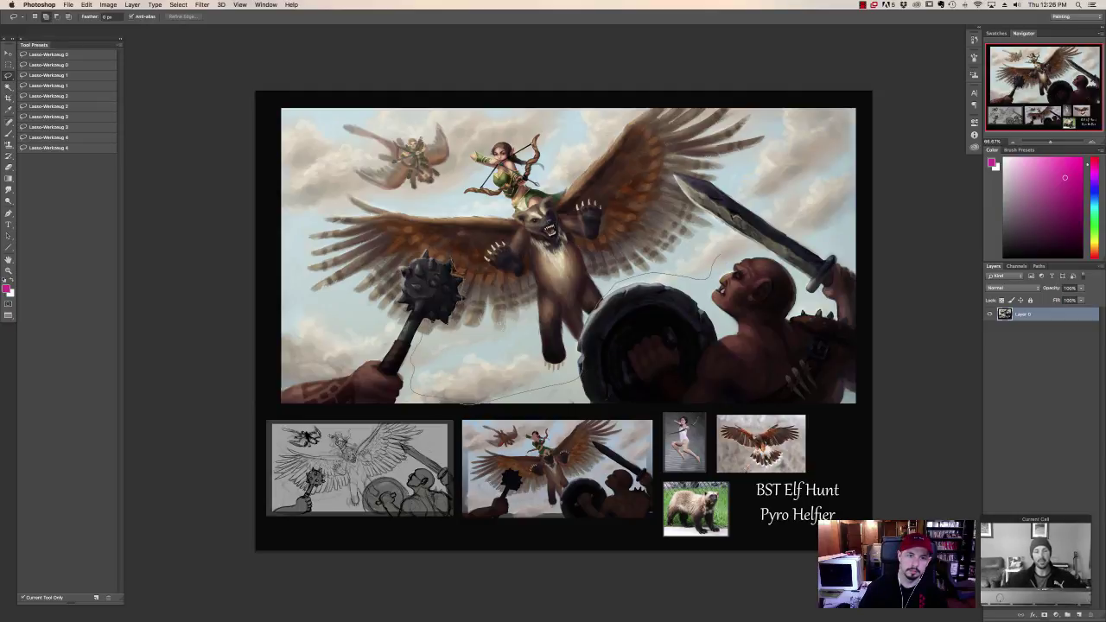
Select the sky around the figures and wash a green gradient over it on a new layer.
mouse_move(402, 316)
left_mouse_down()
mouse_move(290, 113)
mouse_move(830, 147)
mouse_move(726, 169)
mouse_move(704, 216)
left_mouse_up()
key("ctrl+alt+shift+n")
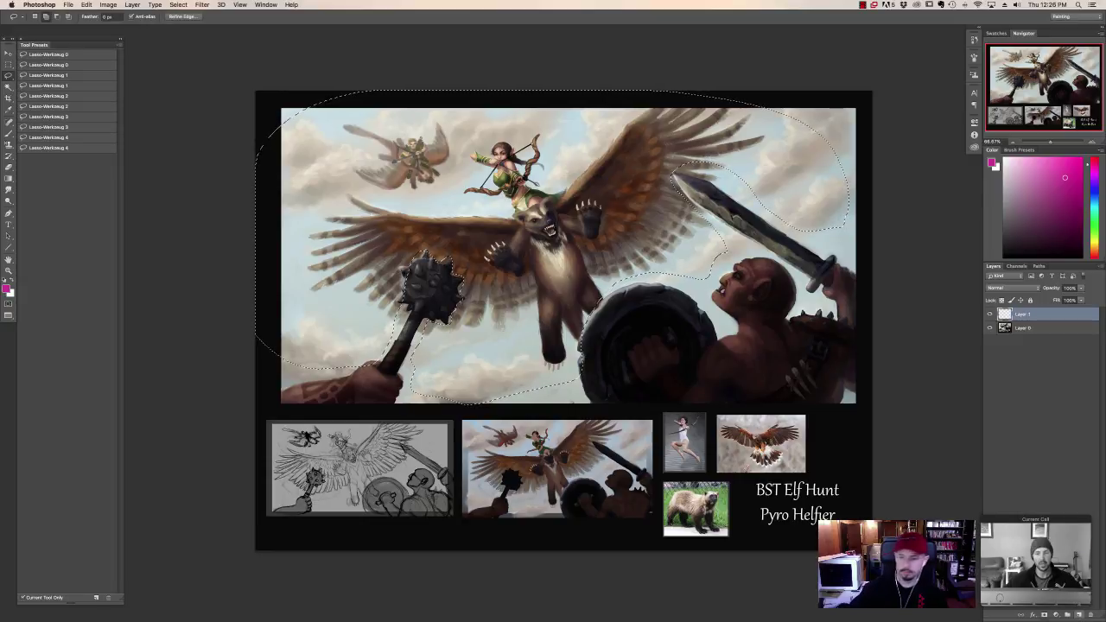
key("g")
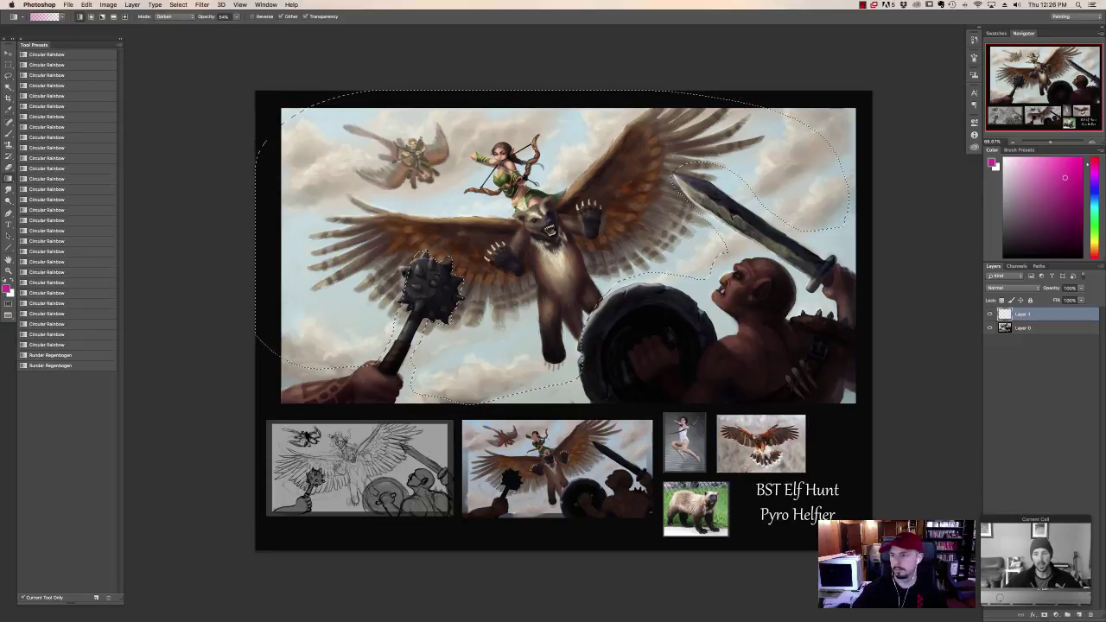
left_click(1031, 180)
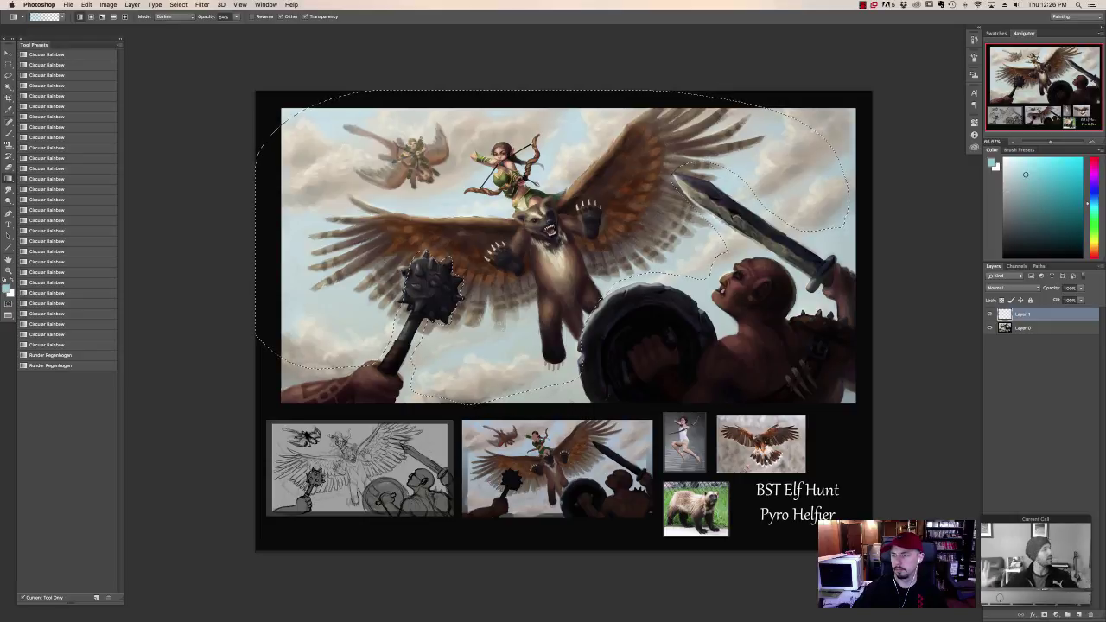
left_click(1093, 217)
left_click_drag(613, 343, 629, 396)
Set the glow layer to Lighter Color blending with a lowered fill, then deselect.
left_click(1008, 288)
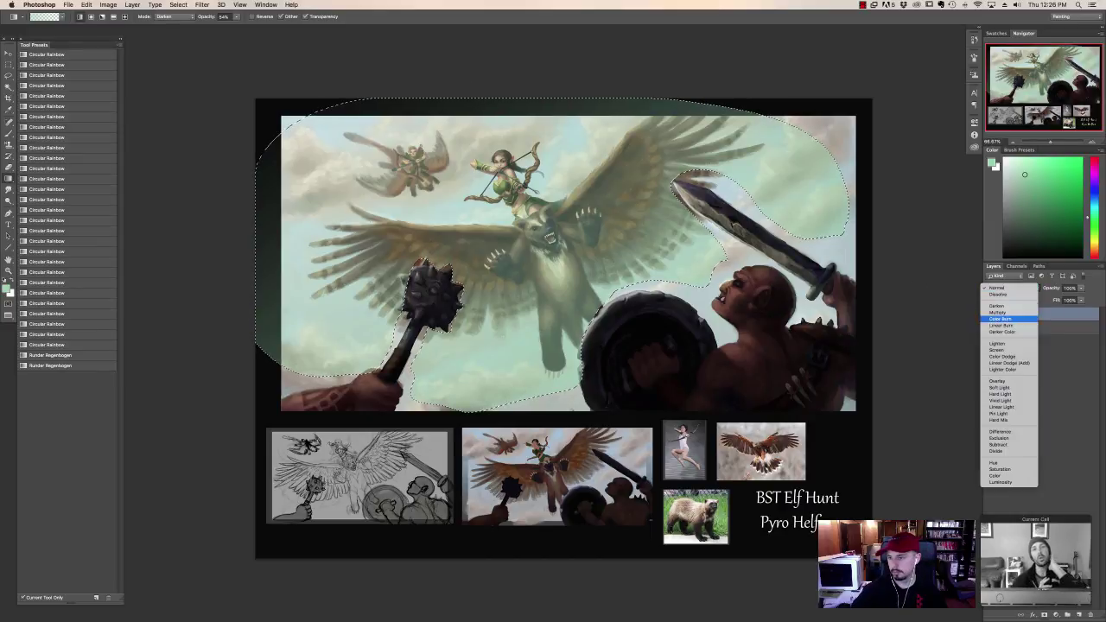
left_click(1009, 342)
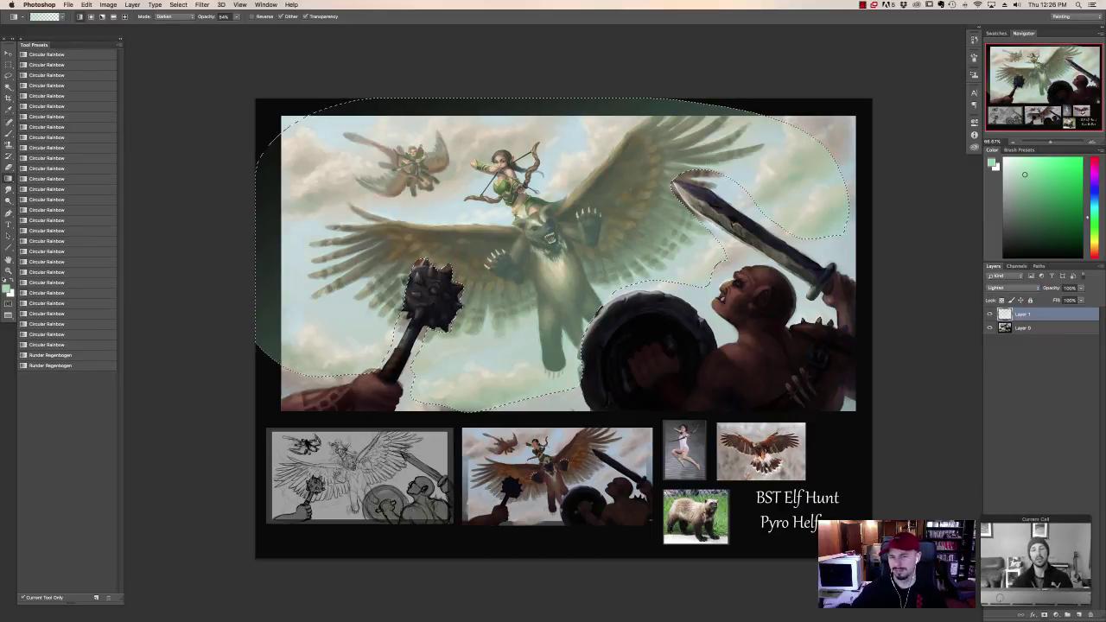
left_click(1011, 288)
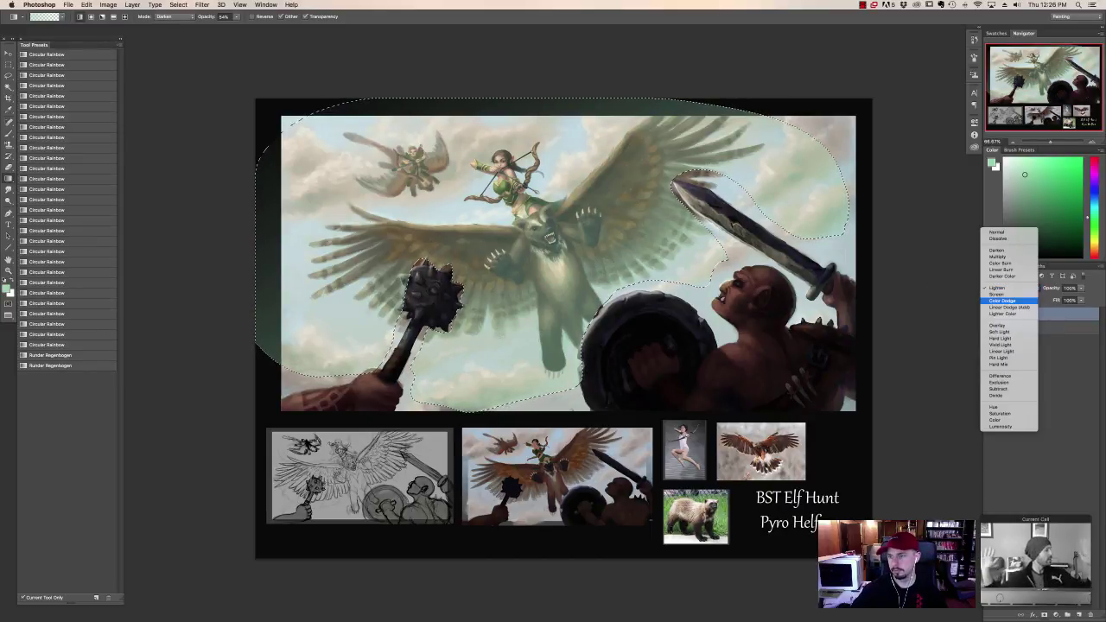
left_click(1009, 328)
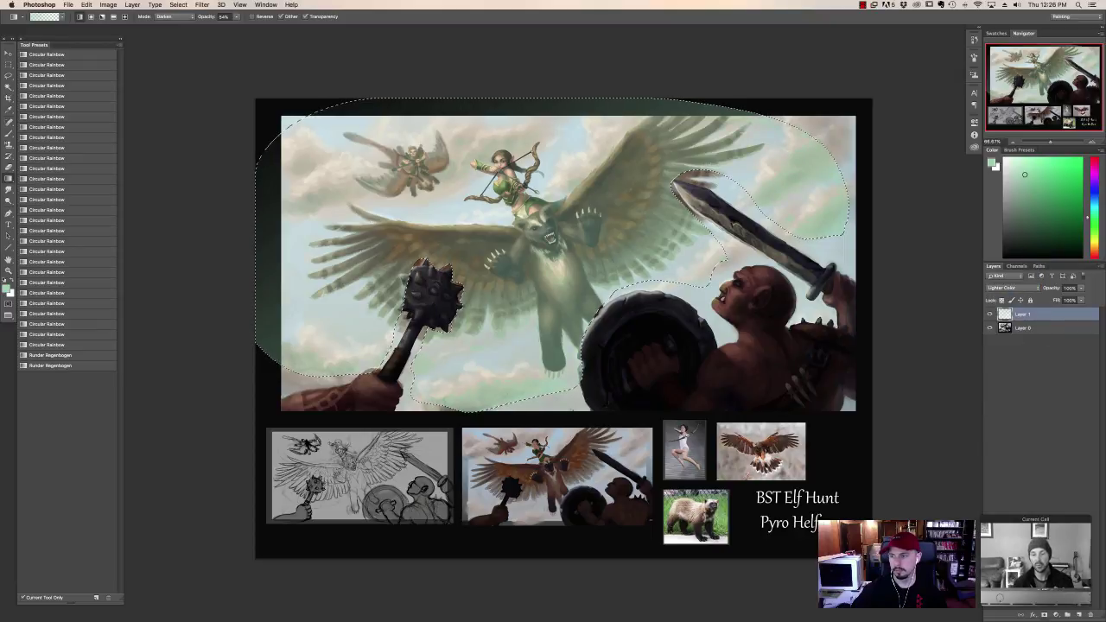
left_click_drag(1081, 300, 1060, 310)
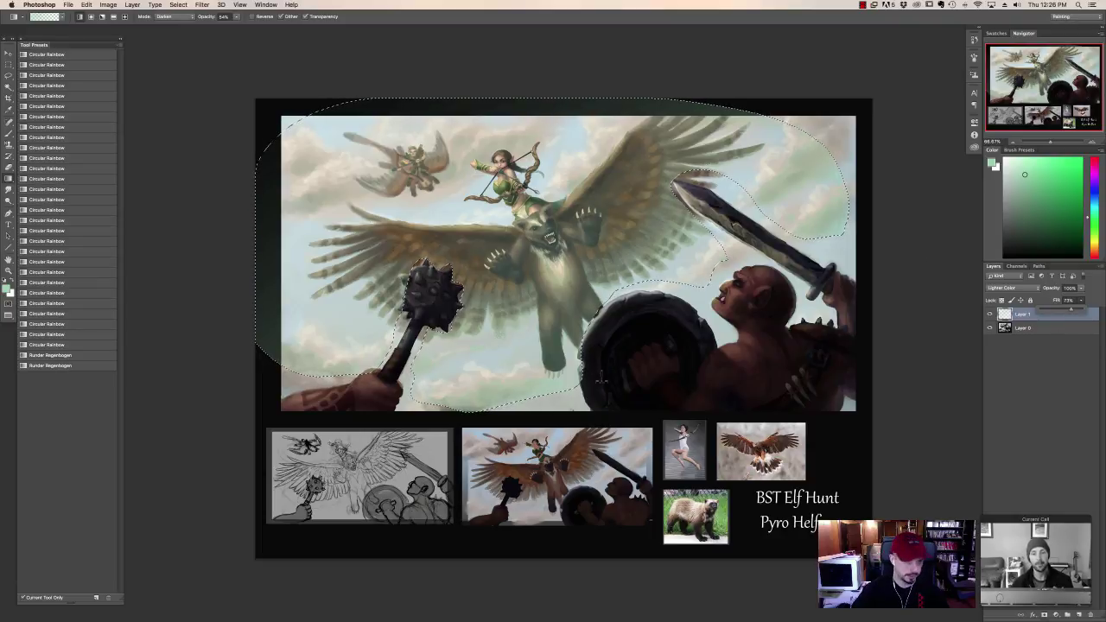
key("super+d")
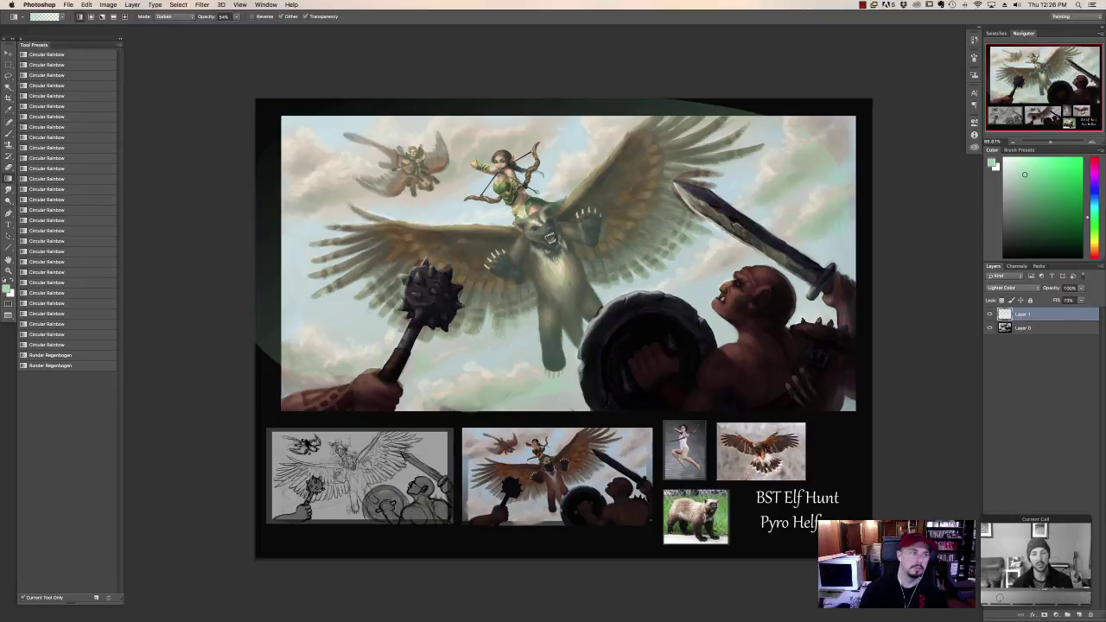
Pick the Eraser with a large textured tip, then zoom out and leave full-screen mode.
key("e")
right_click(513, 206)
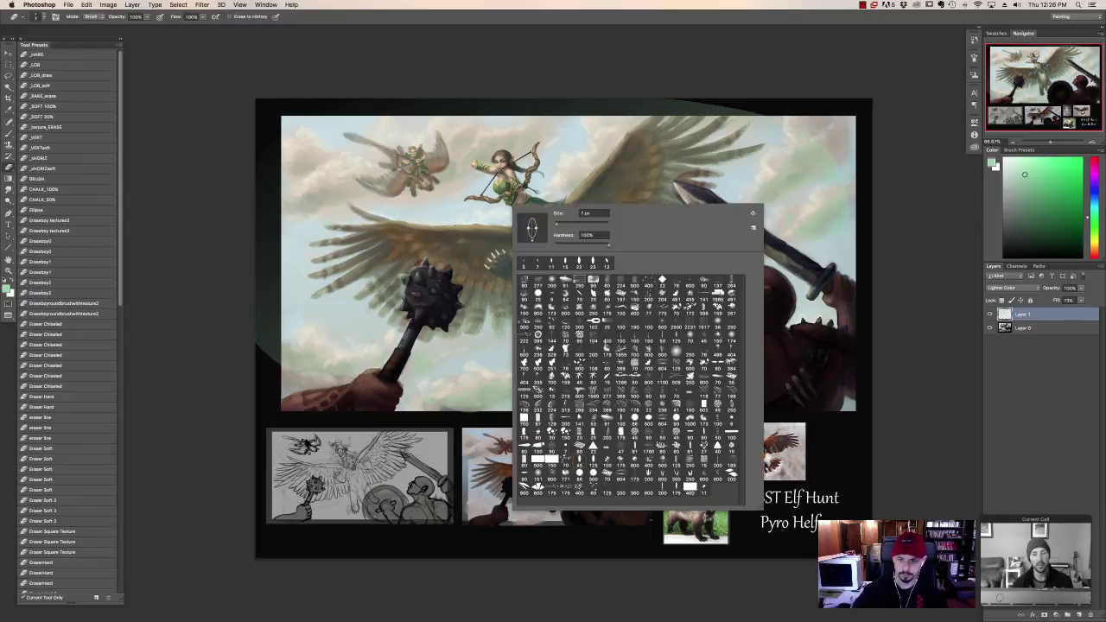
left_click(555, 284)
key("Return")
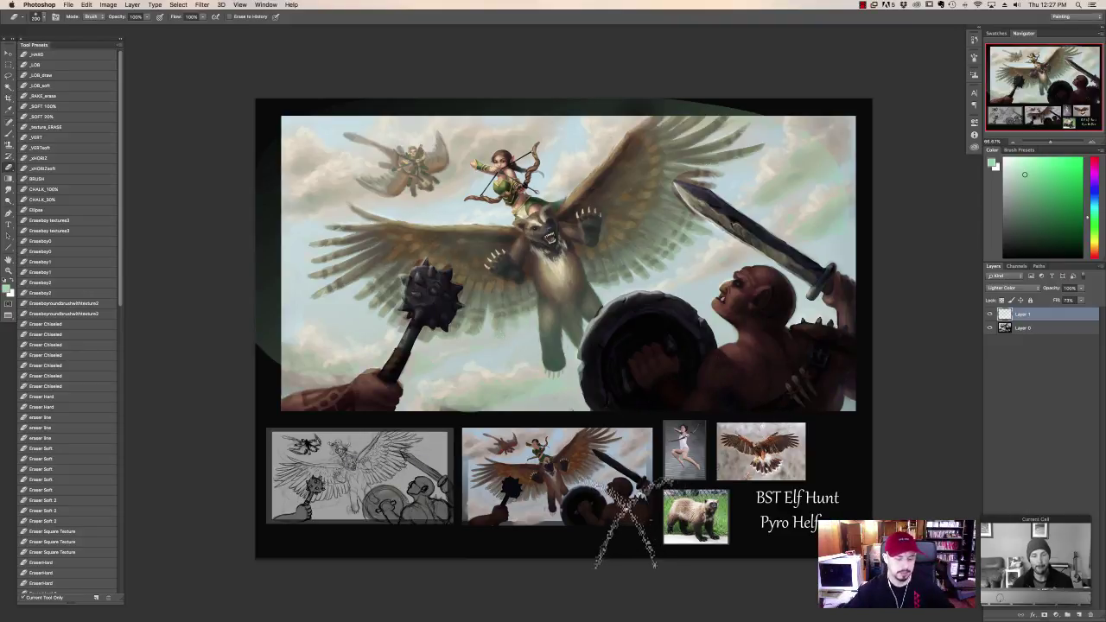
key("super+h")
key("super+minus")
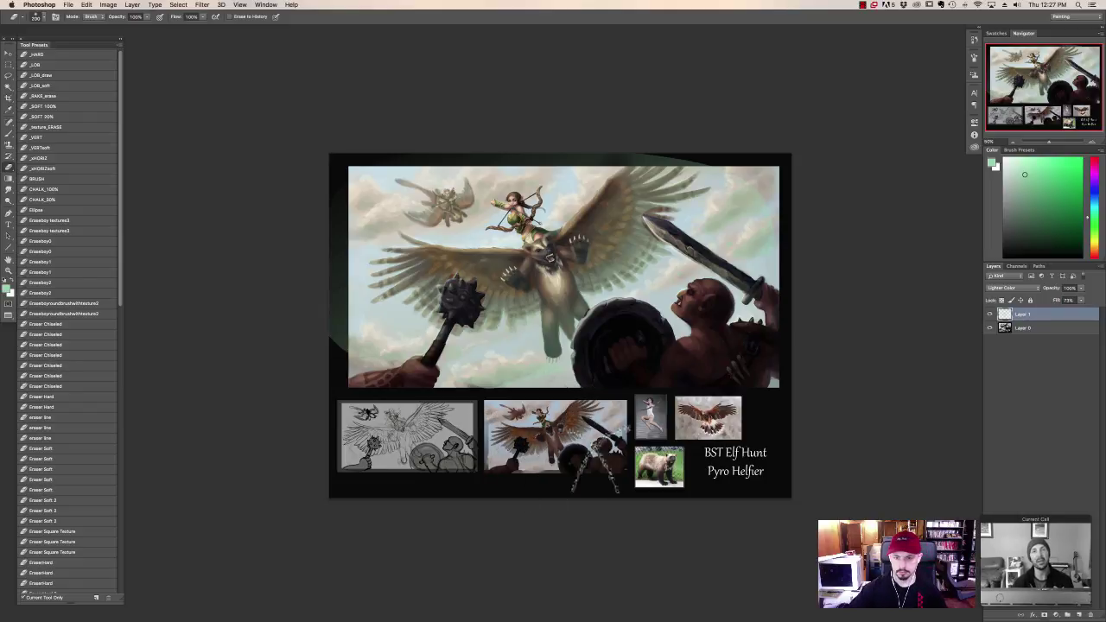
key("f")
key("f")
key("f")
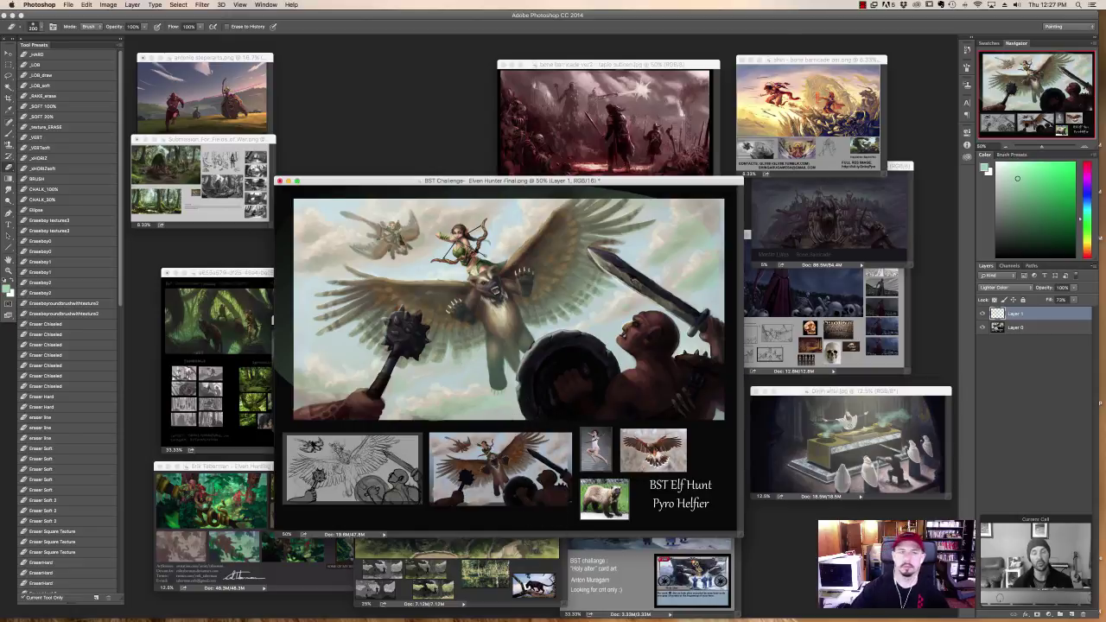
Move the archer sheet aside and bring the tiger and ogre painting forward, zoomed and full screen.
key("super+minus")
key("super+minus")
key("super+minus")
left_click_drag(363, 181, 380, 91)
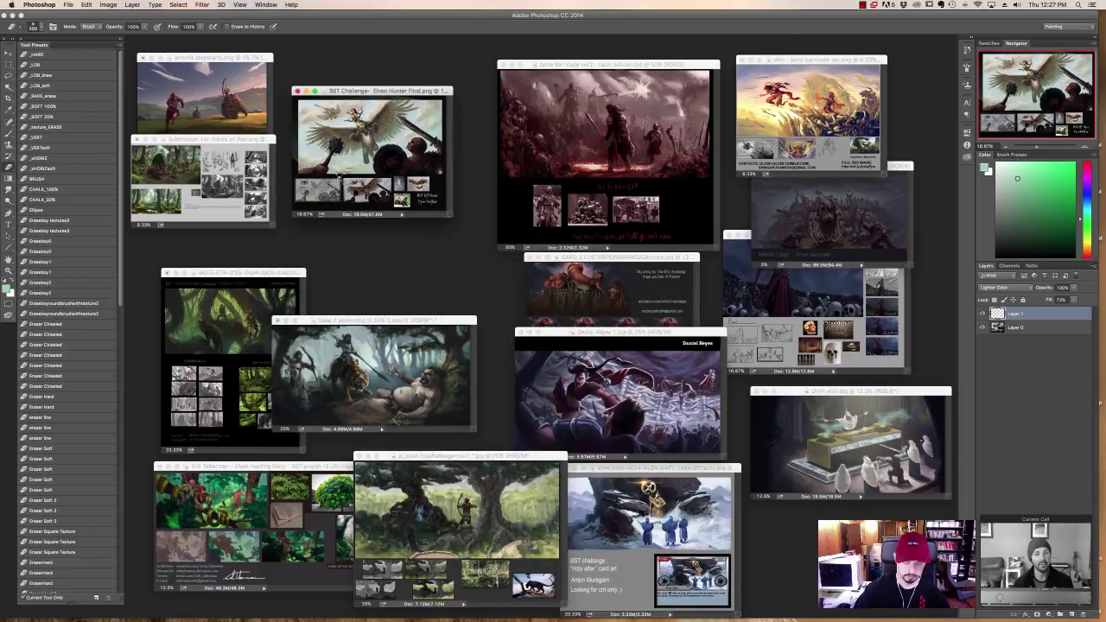
left_click(355, 321)
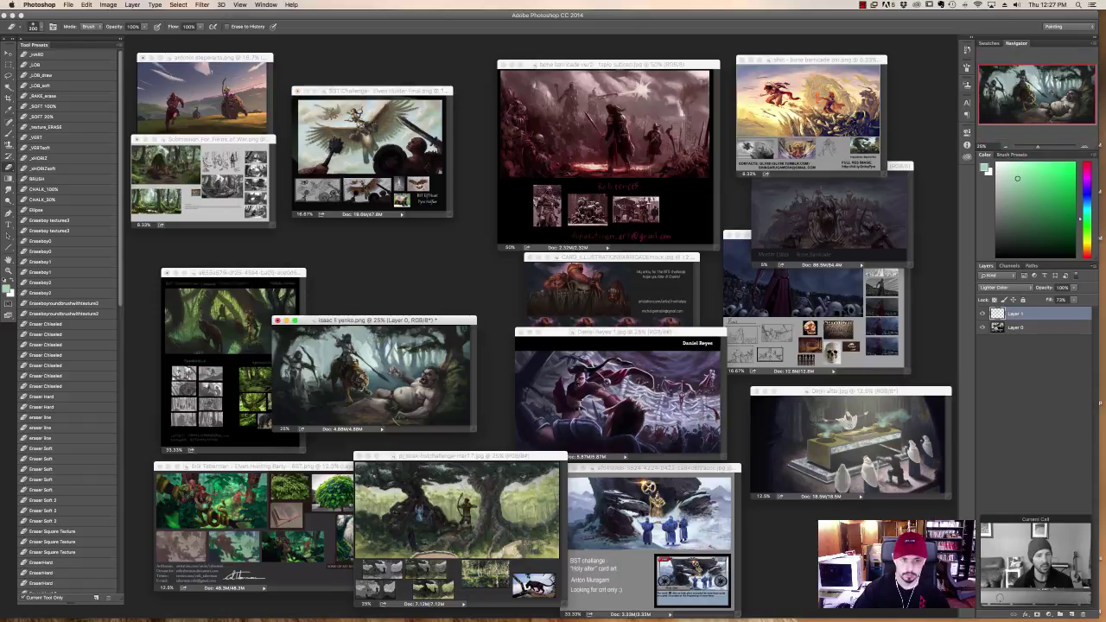
key("super+plus")
key("super+plus")
key("super+plus")
key("super+plus")
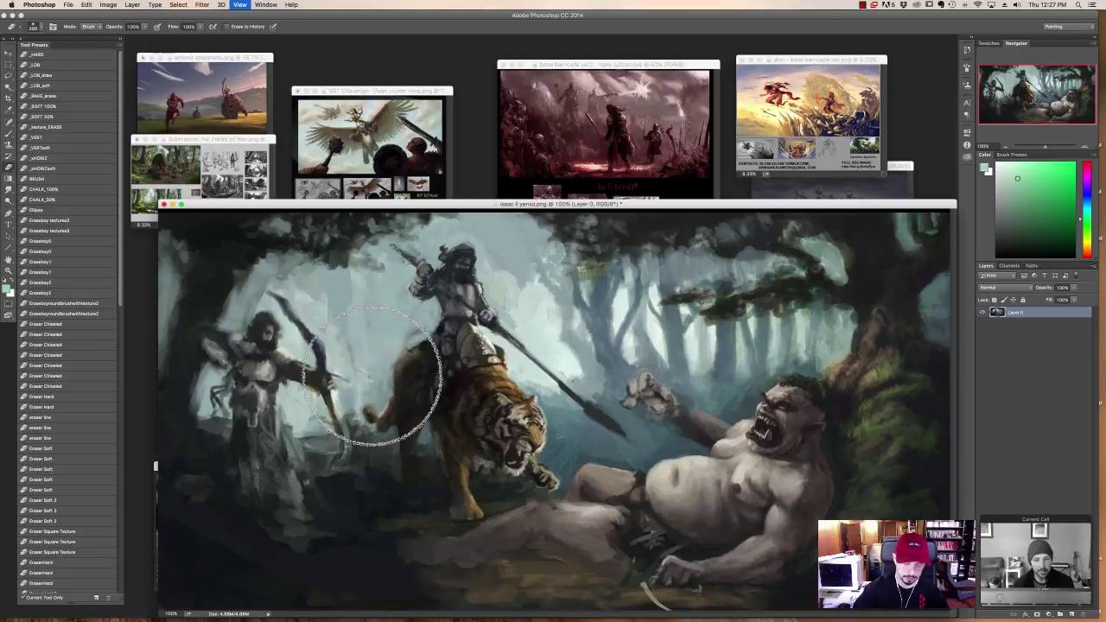
key("f")
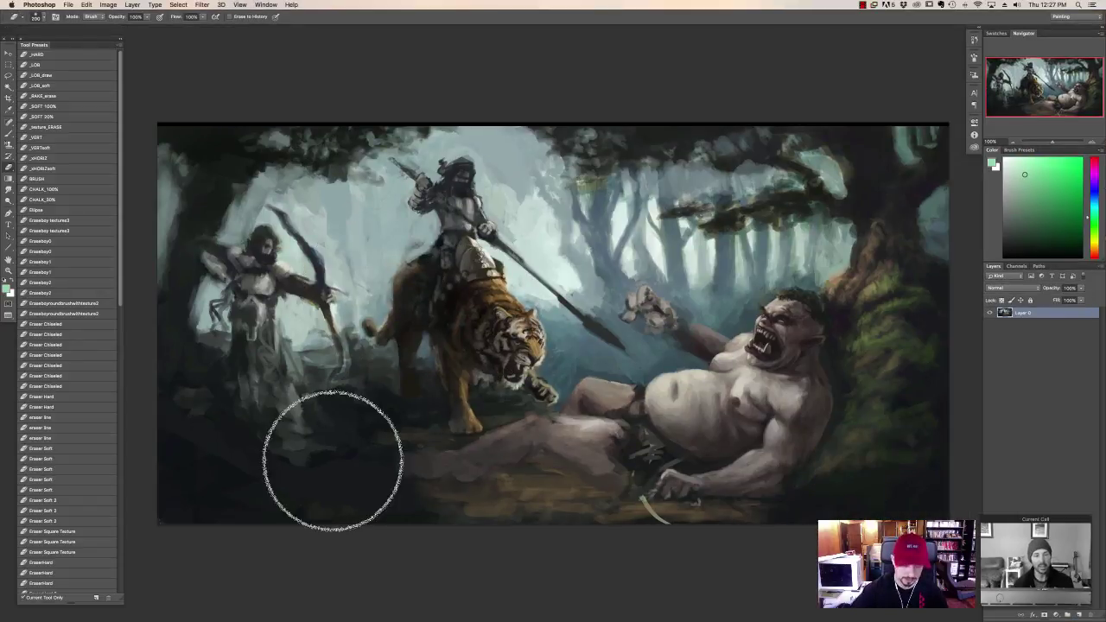
Pan and scroll around the tiger-rider painting to inspect it.
scroll(623, 395, "down", 2)
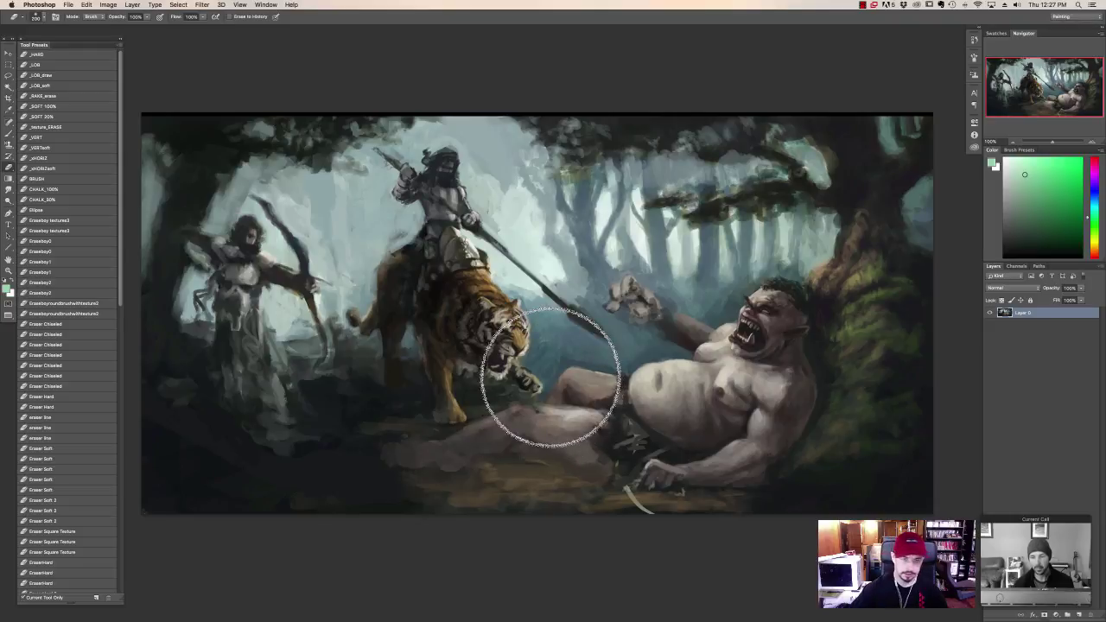
mouse_move(453, 432)
left_mouse_down()
mouse_move(506, 428)
mouse_move(485, 422)
left_mouse_up()
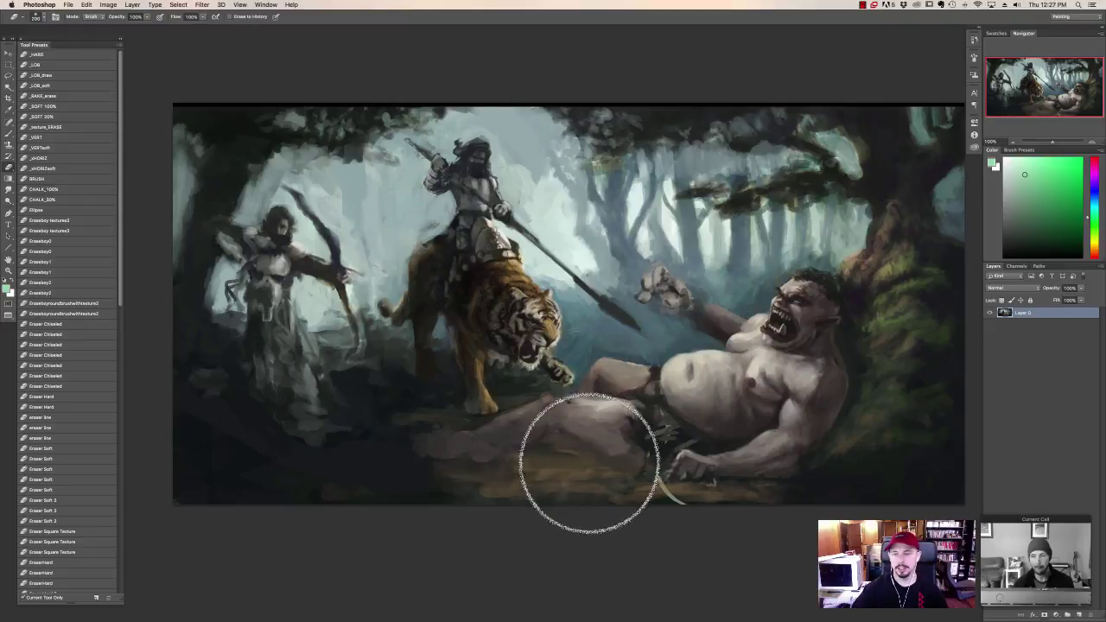
left_click_drag(678, 281, 552, 315)
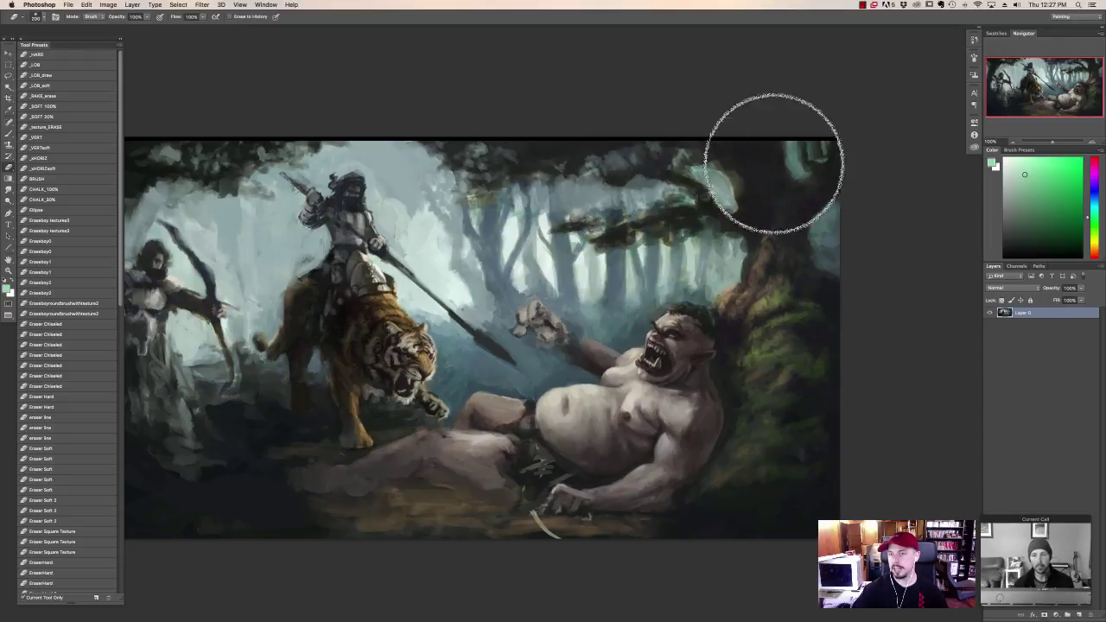
scroll(644, 341, "up", 2)
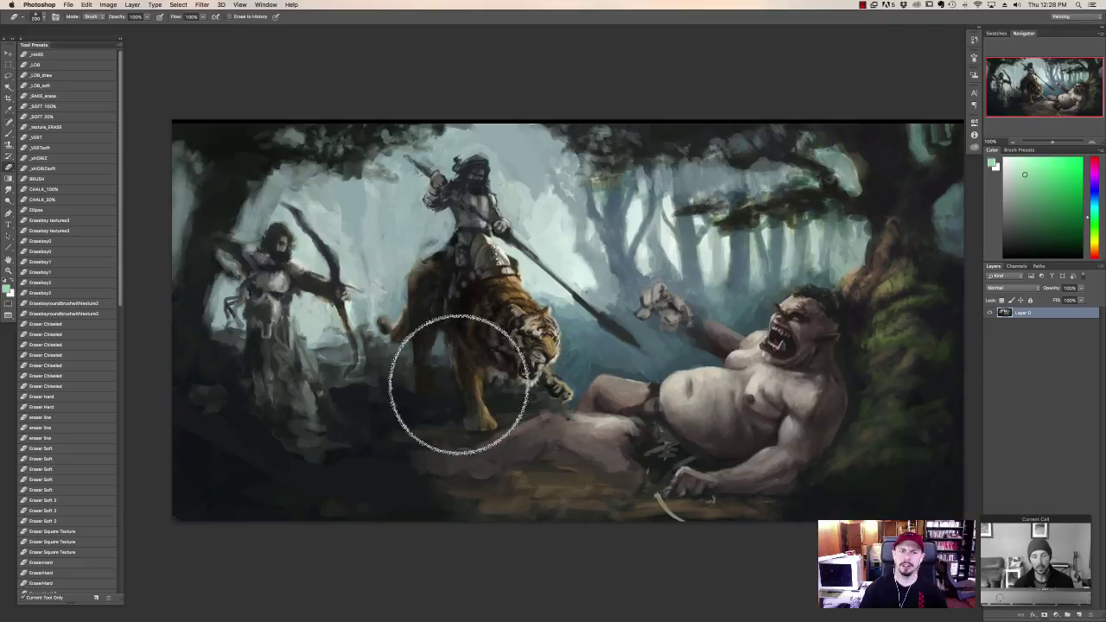
left_click_drag(427, 447, 498, 426)
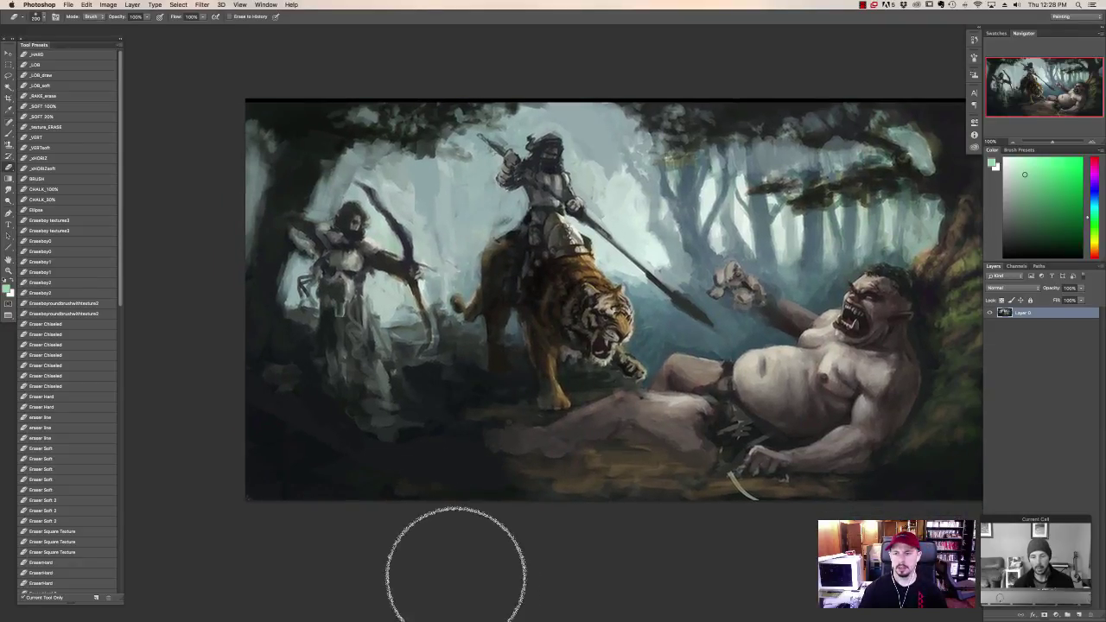
left_click_drag(442, 478, 415, 468)
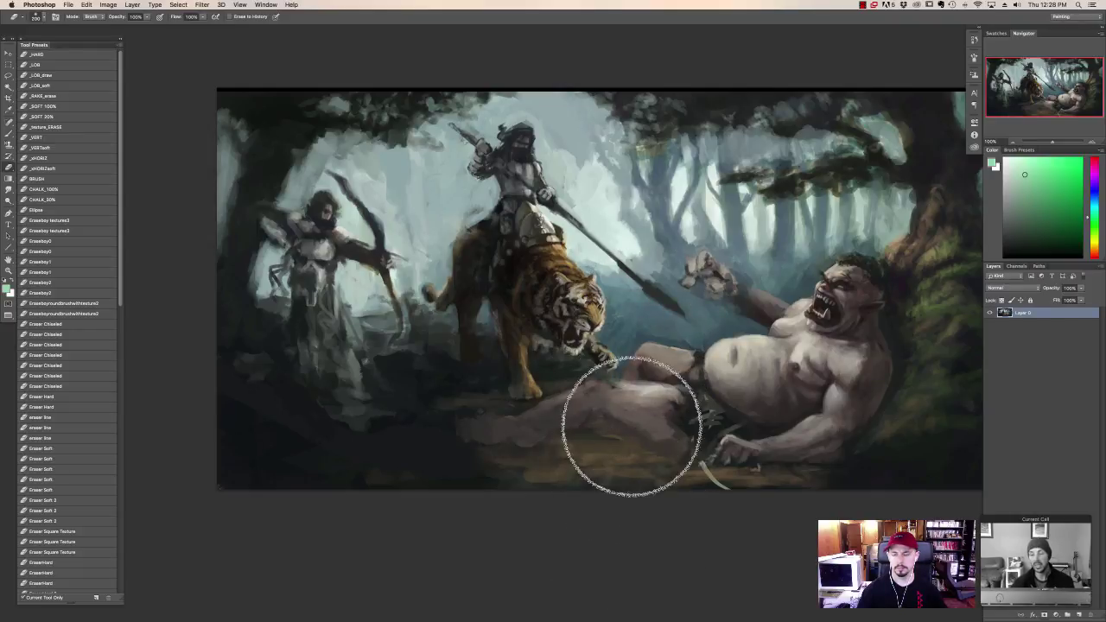
Set the brush size to 25 px and add a new empty layer above Layer 0.
right_click(643, 423)
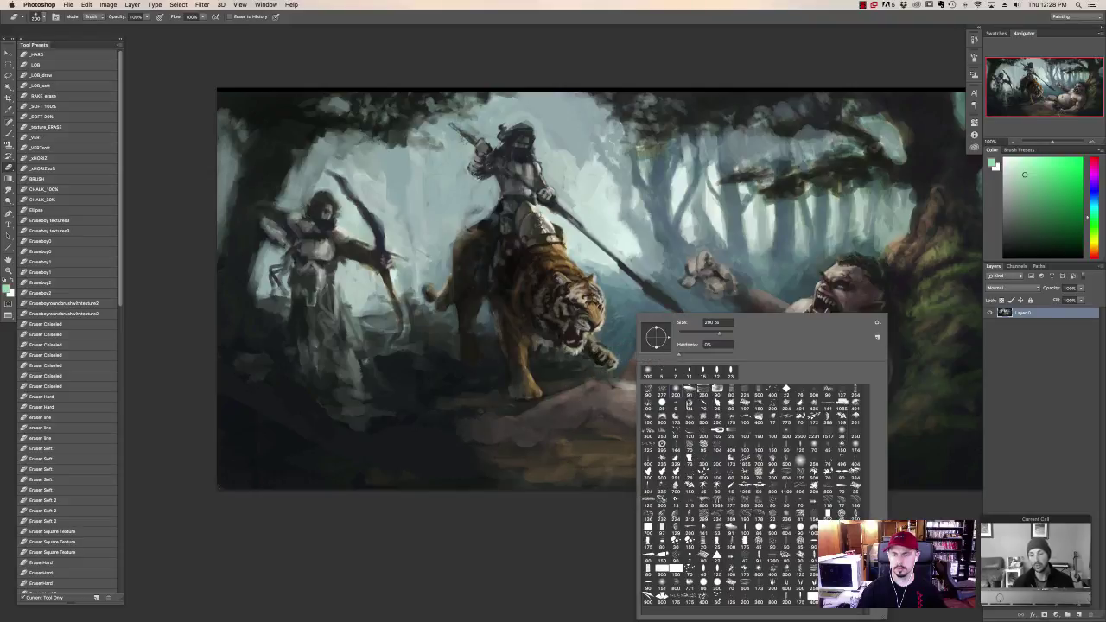
left_click(717, 408)
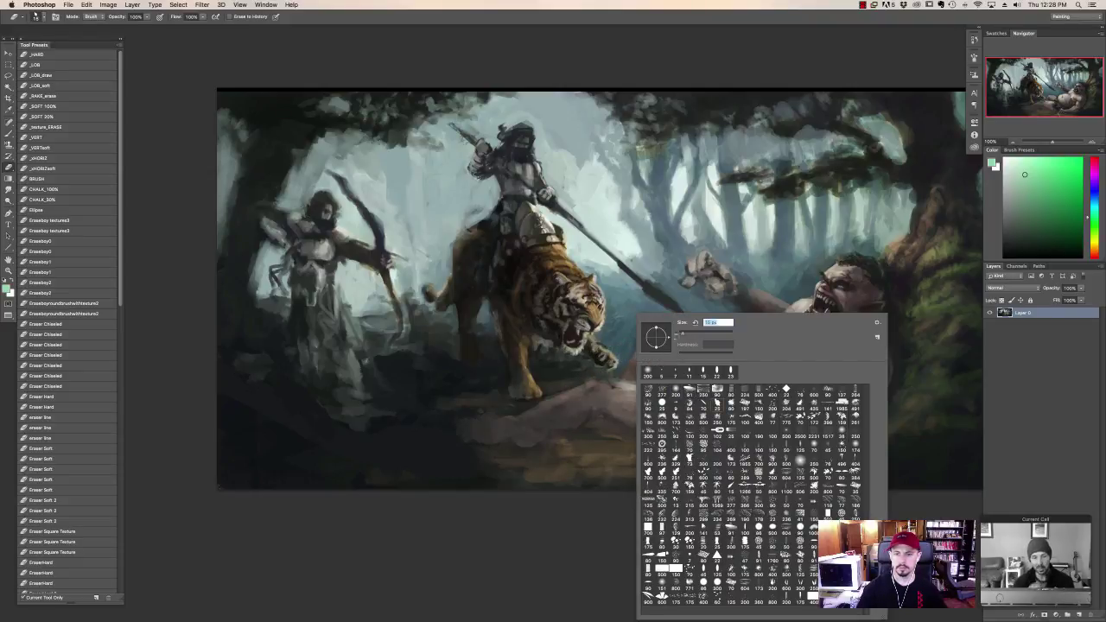
left_click(599, 440)
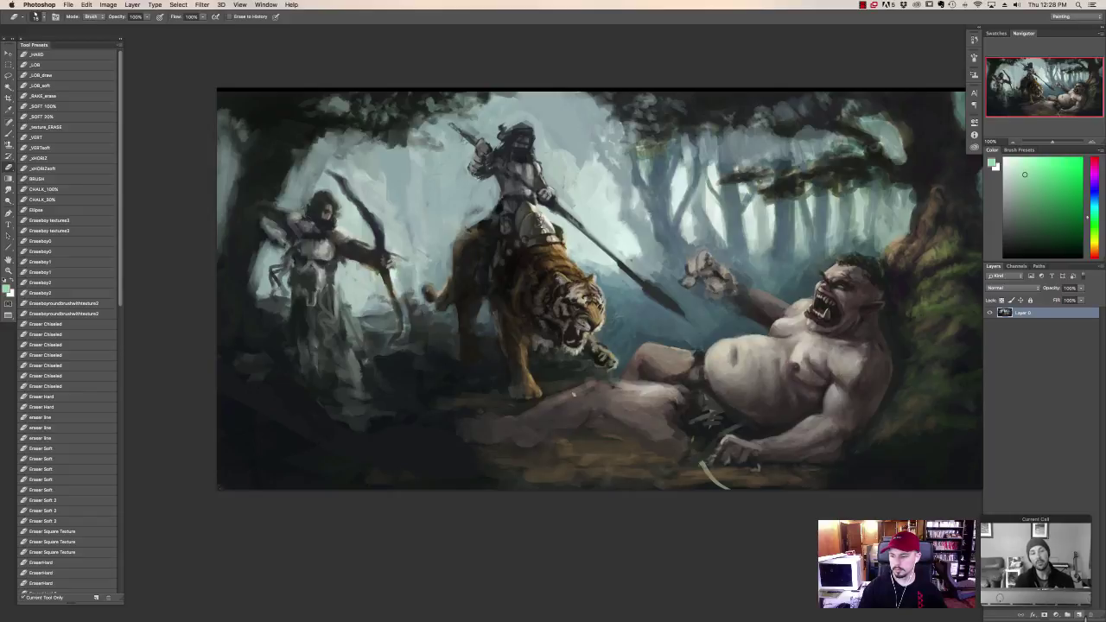
left_click(1078, 614)
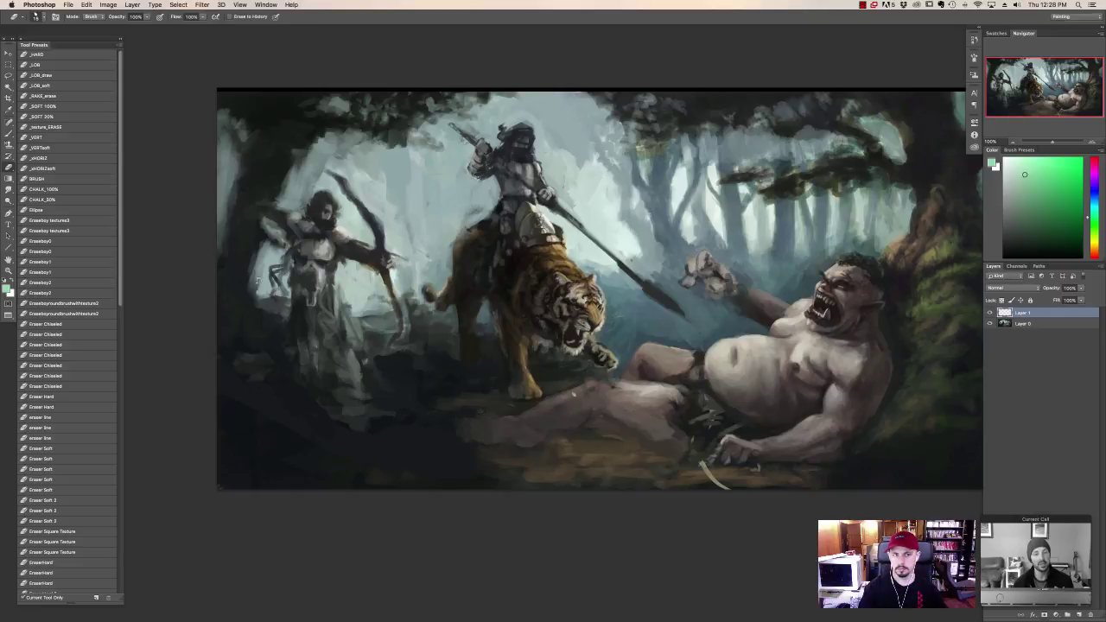
With a bright green brush, draw a spiral beside the archer and scribble over the treetops.
key("x")
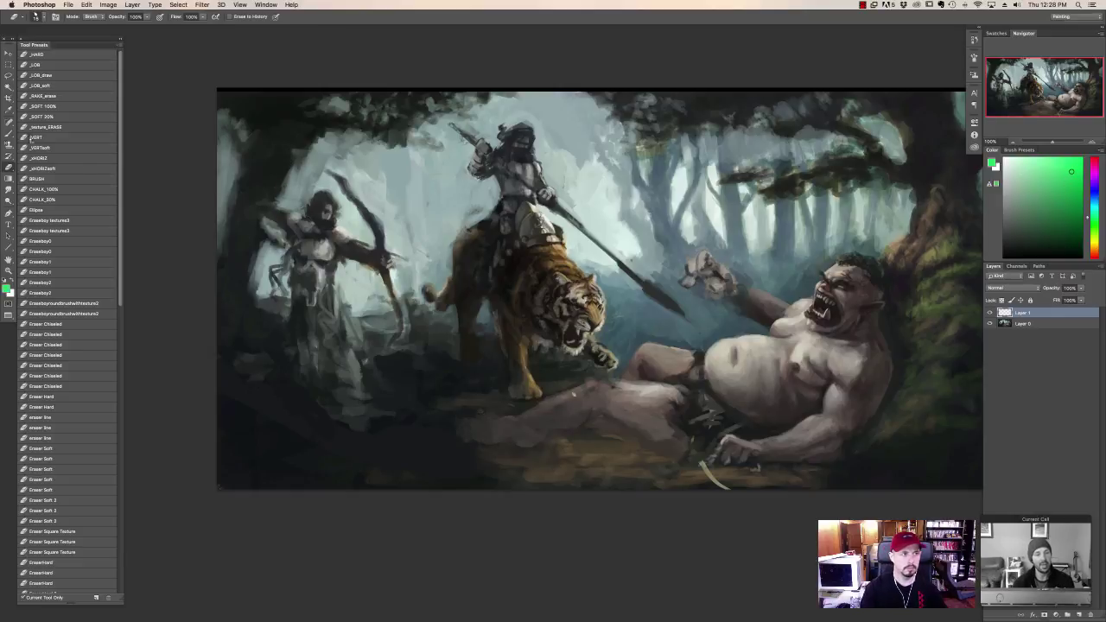
left_click(9, 135)
left_click_drag(298, 143, 257, 304)
left_click_drag(259, 206, 230, 242)
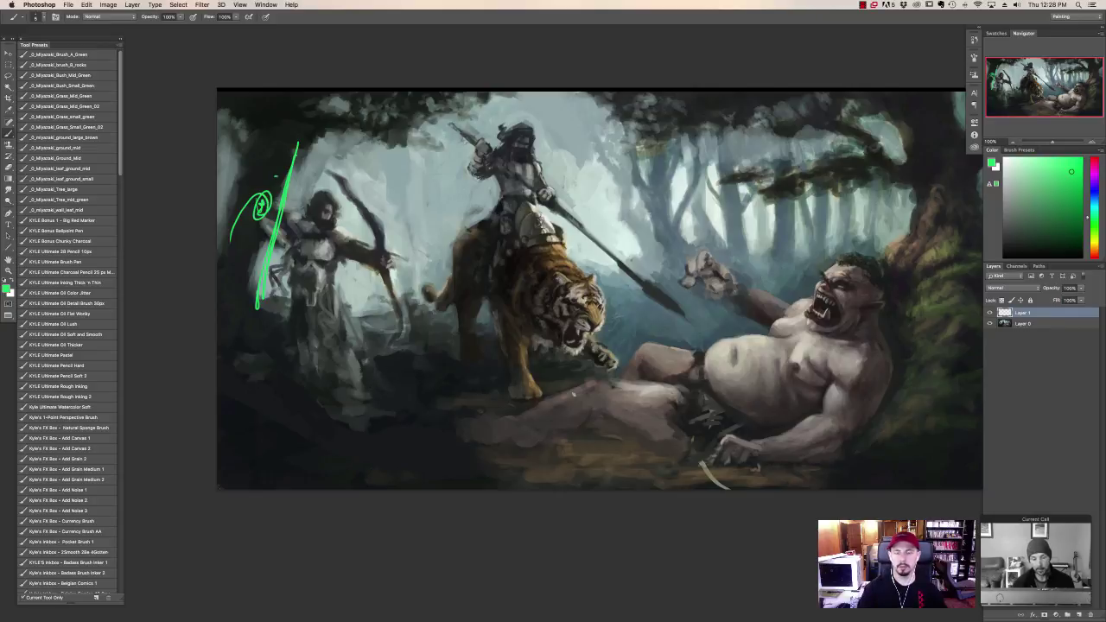
left_click_drag(484, 92, 411, 143)
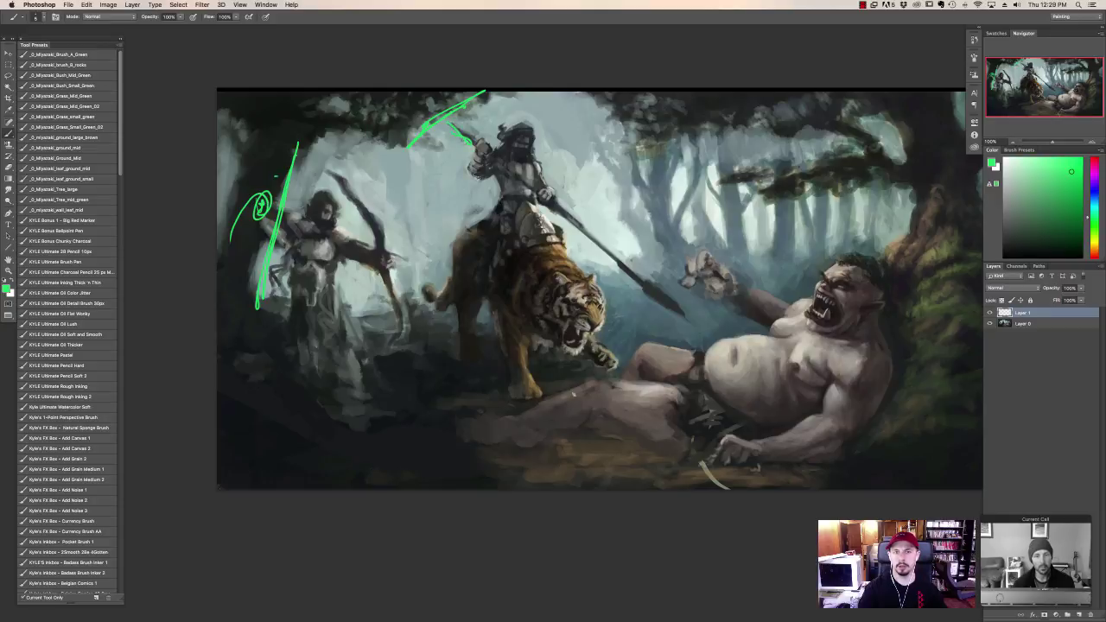
left_click_drag(352, 111, 450, 154)
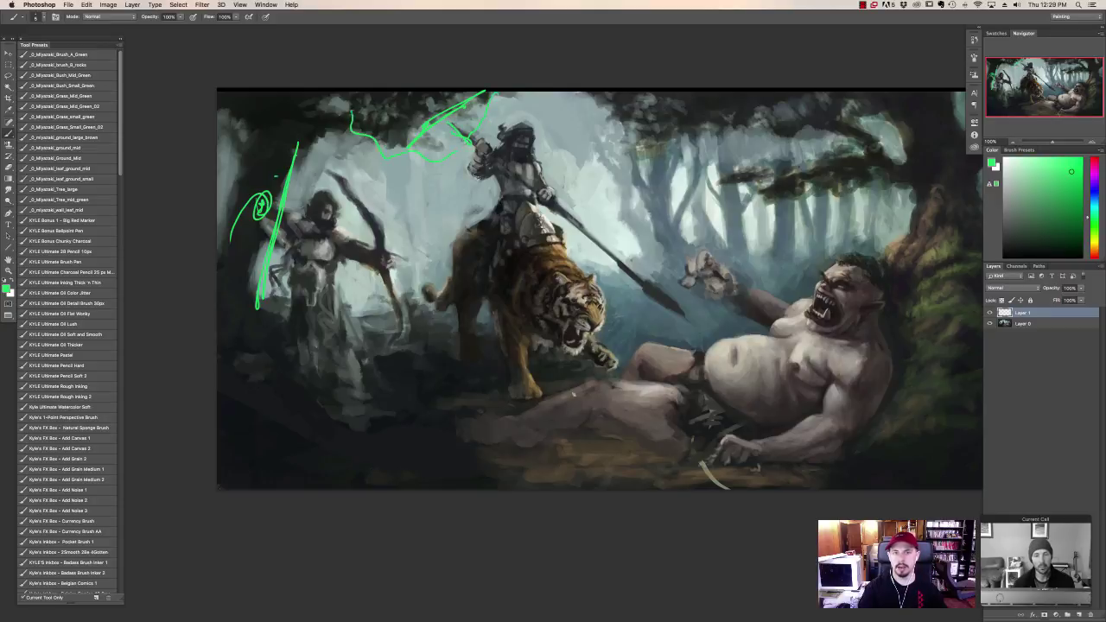
left_click_drag(429, 87, 322, 129)
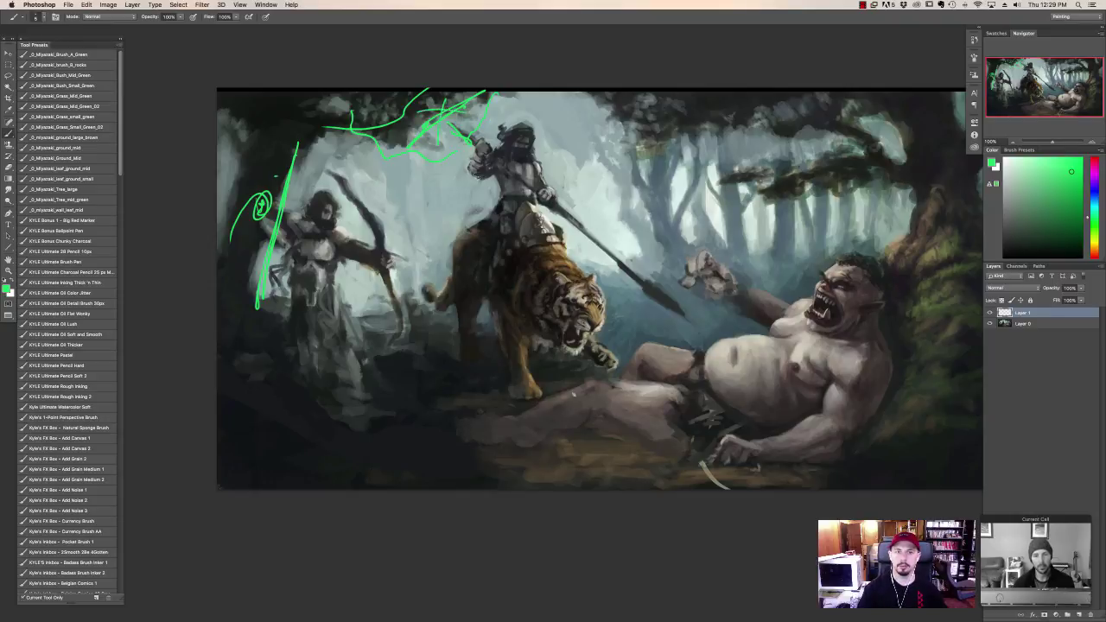
Draw green lines under the tiger and around its paw and front leg.
left_click_drag(468, 424, 537, 410)
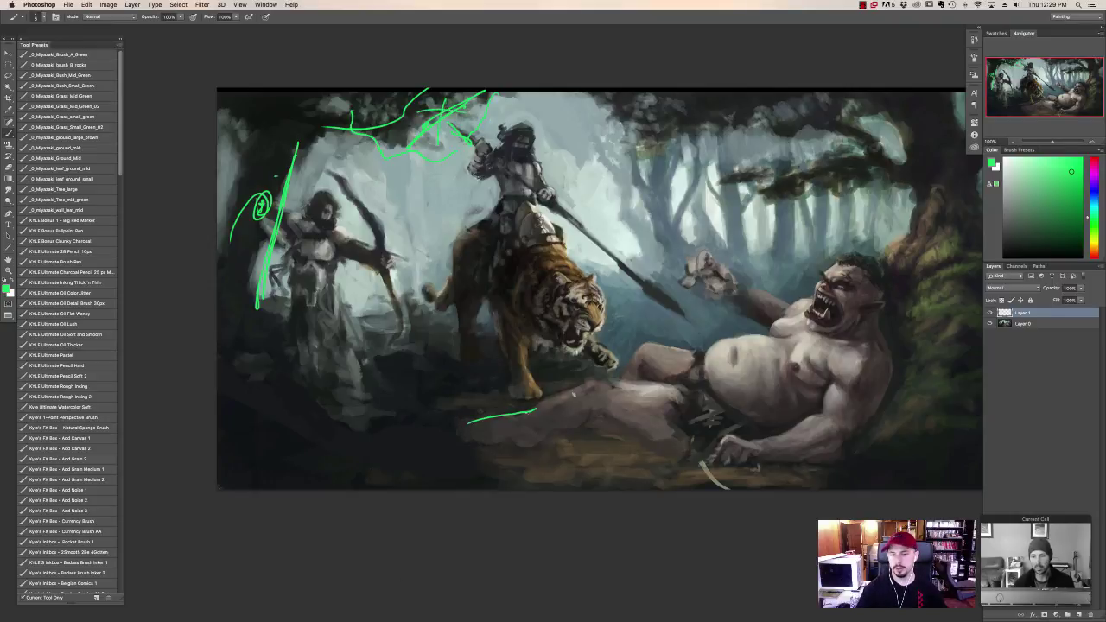
mouse_move(588, 381)
left_mouse_down()
mouse_move(618, 376)
mouse_move(653, 339)
mouse_move(700, 342)
left_mouse_up()
mouse_move(617, 369)
left_mouse_down()
mouse_move(593, 344)
mouse_move(607, 379)
left_mouse_up()
mouse_move(523, 339)
left_mouse_down()
mouse_move(539, 392)
mouse_move(506, 337)
left_mouse_up()
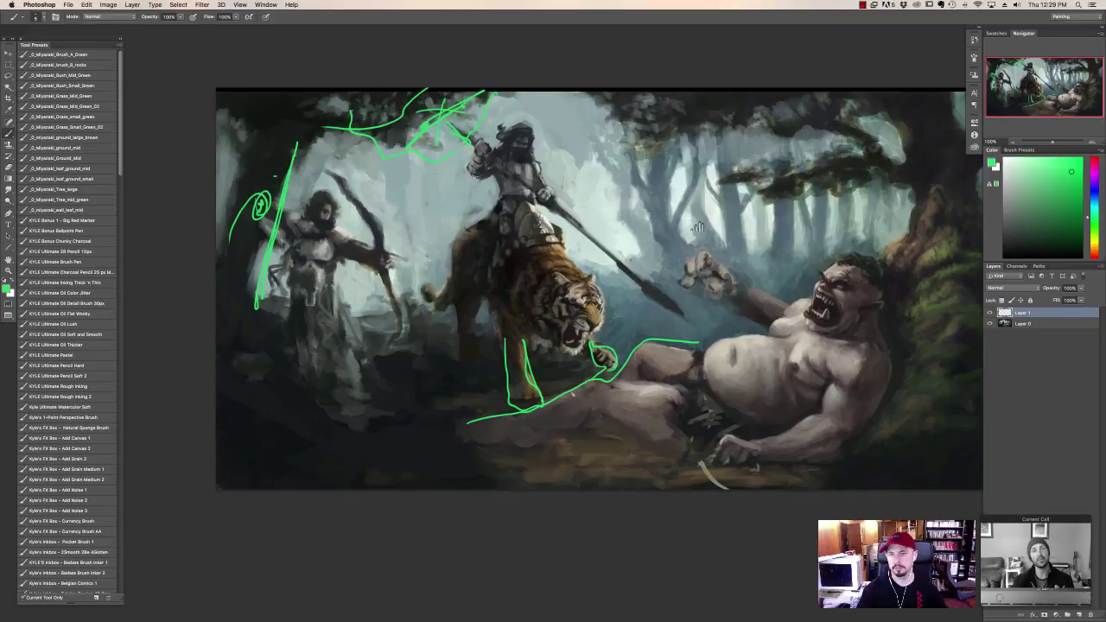
Paint green vertical streaks above the ogre's fist marking the background trees.
left_click_drag(653, 214, 553, 240)
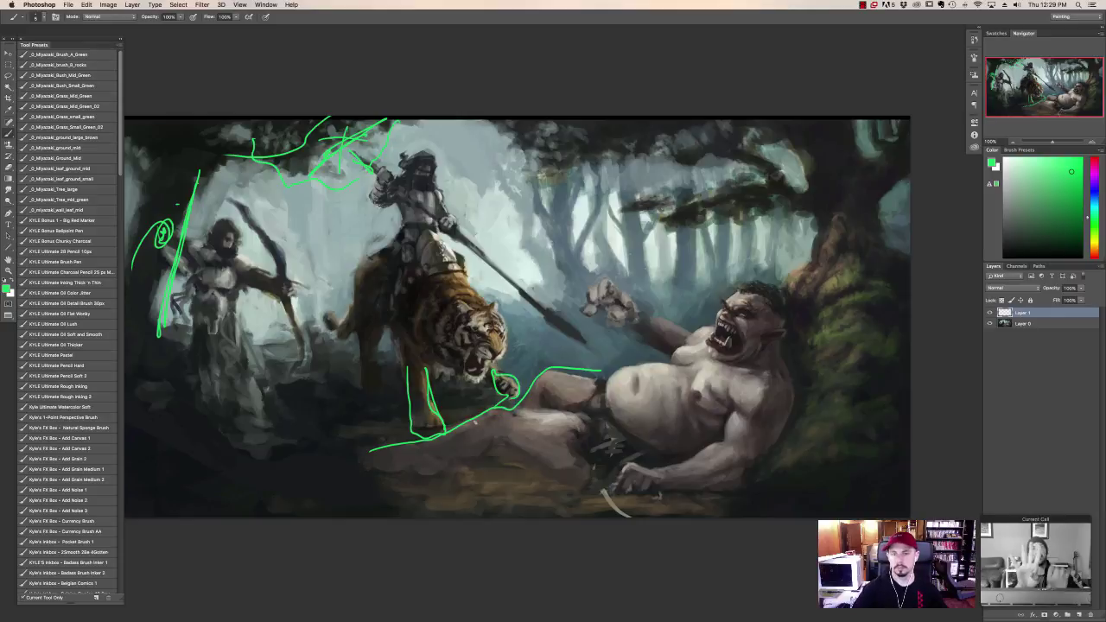
left_click_drag(617, 183, 633, 302)
left_click_drag(631, 178, 644, 305)
mouse_move(667, 185)
left_mouse_down()
mouse_move(664, 299)
mouse_move(683, 302)
left_mouse_up()
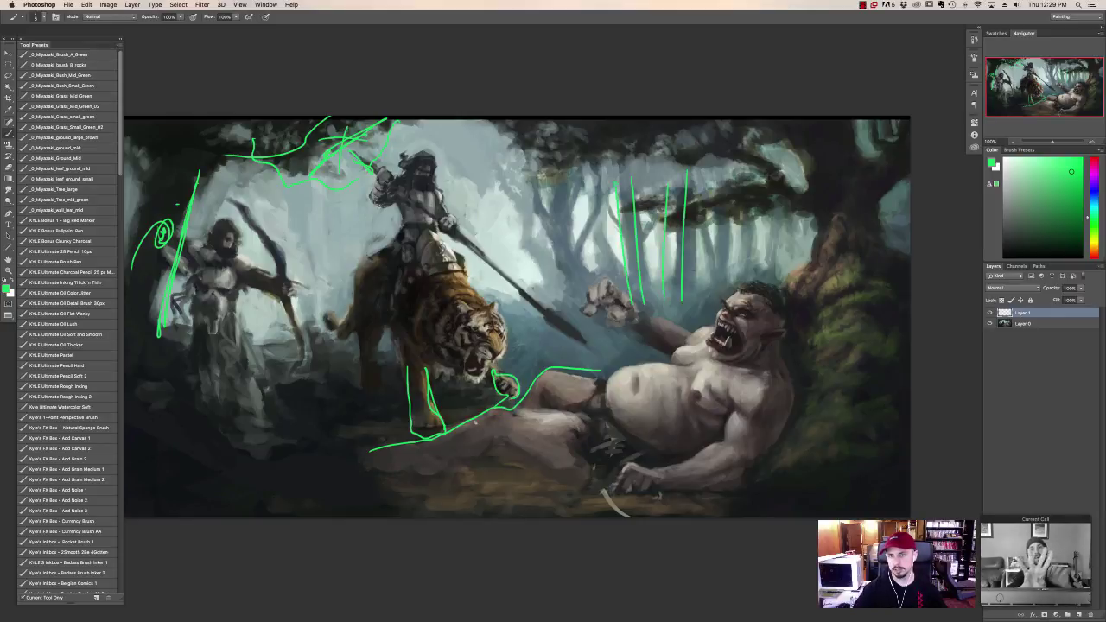
left_click_drag(717, 196, 721, 297)
left_click_drag(754, 197, 752, 288)
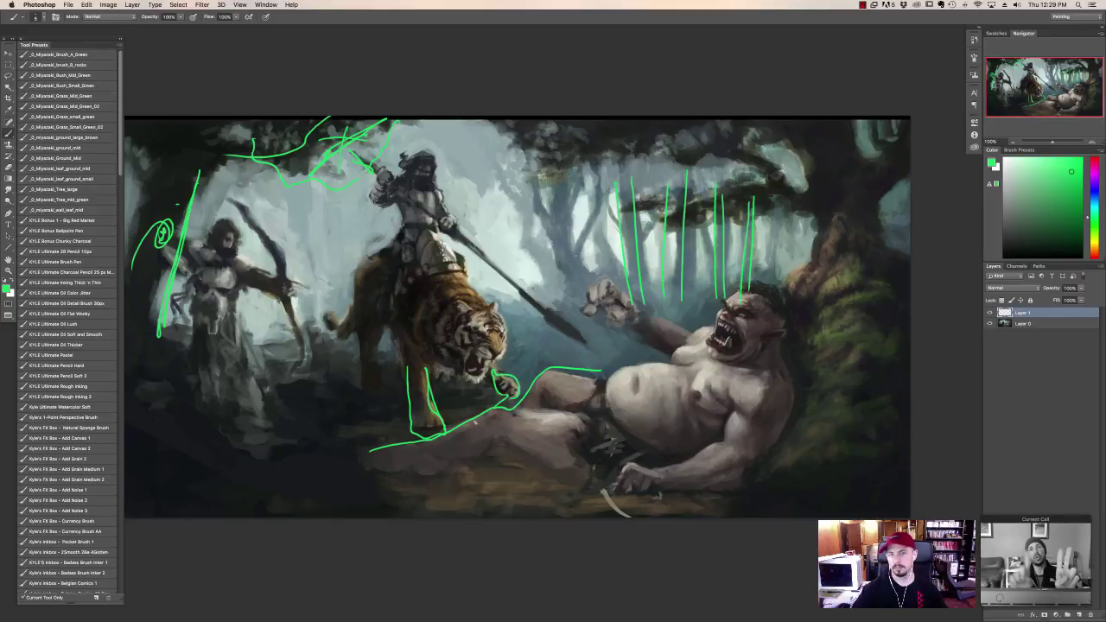
left_click_drag(550, 191, 571, 303)
left_click_drag(568, 186, 595, 294)
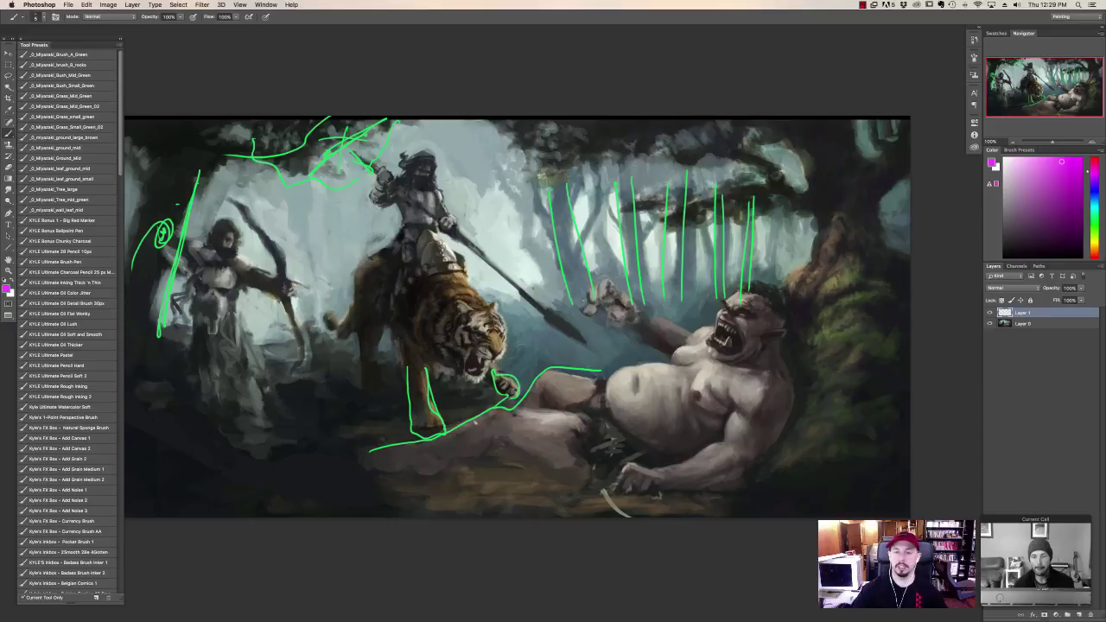
Paint magenta sky-gap strokes between the trees, then undo them all.
left_click_drag(584, 188, 581, 265)
left_click_drag(539, 214, 545, 325)
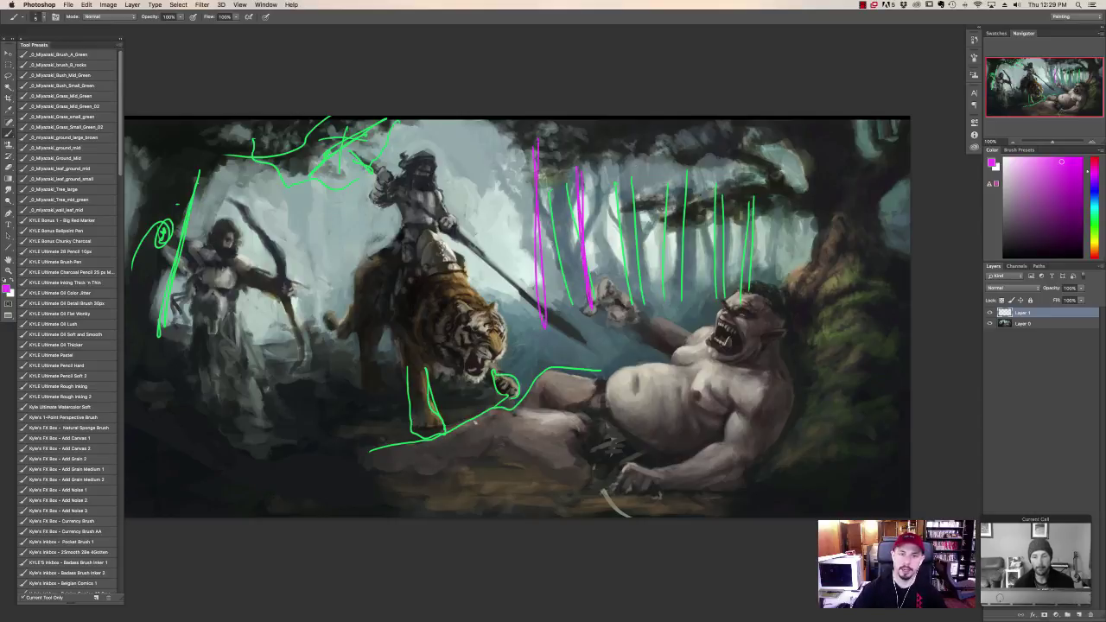
left_click_drag(541, 186, 545, 306)
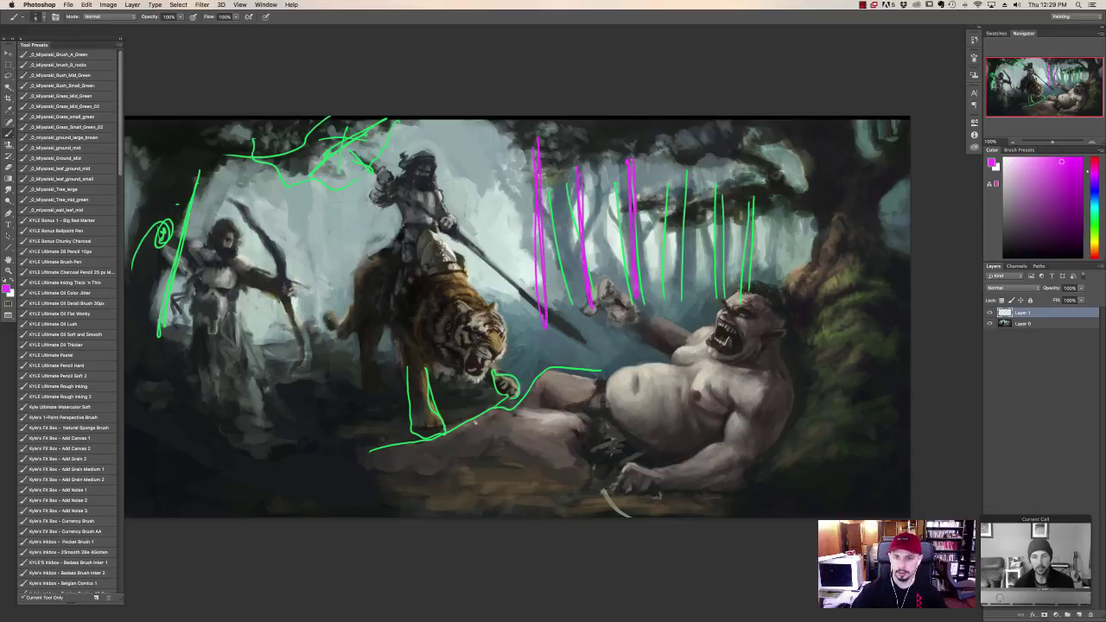
left_click_drag(517, 149, 512, 304)
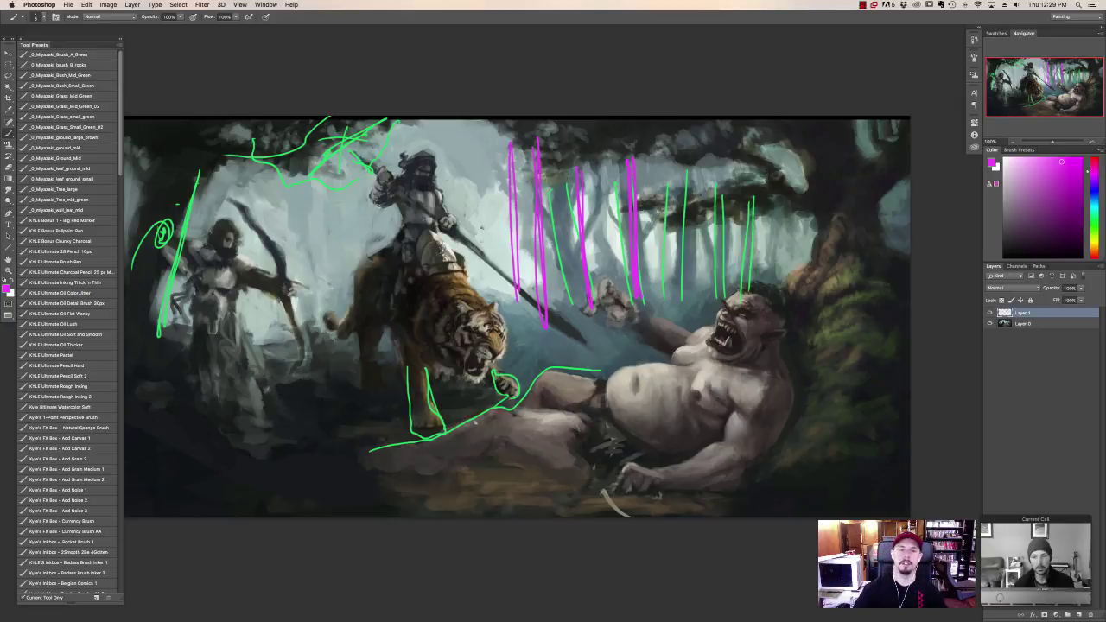
left_click_drag(478, 145, 474, 249)
left_click_drag(321, 170, 342, 314)
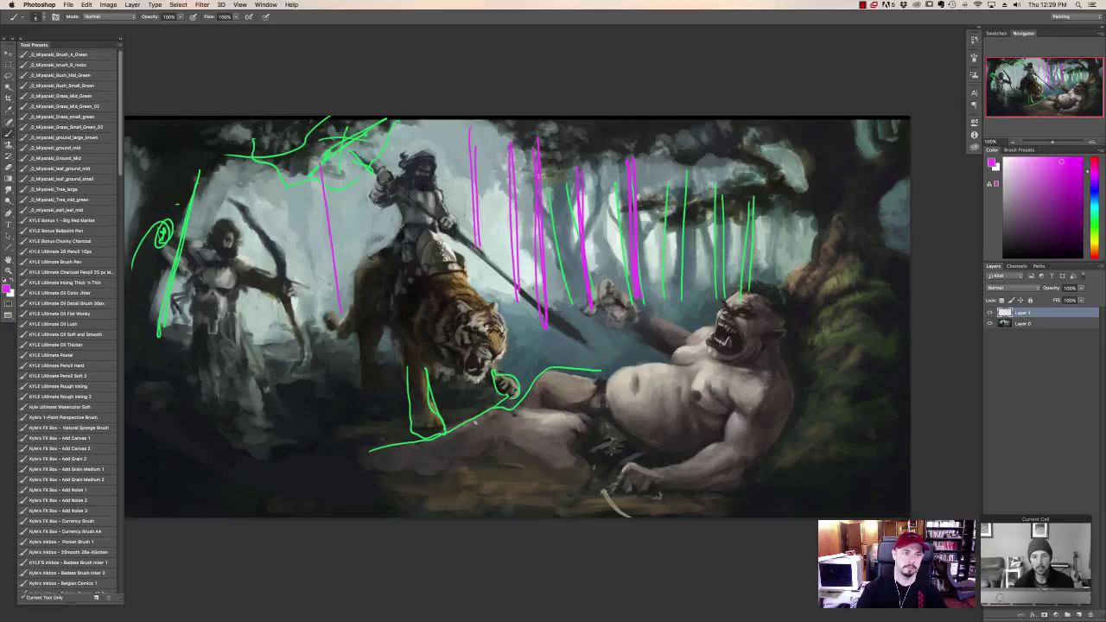
left_click_drag(287, 178, 291, 306)
key("super+alt+z")
key("super+alt+z")
key("super+alt+z")
key("super+alt+z")
key("super+alt+z")
key("super+alt+z")
key("super+alt+z")
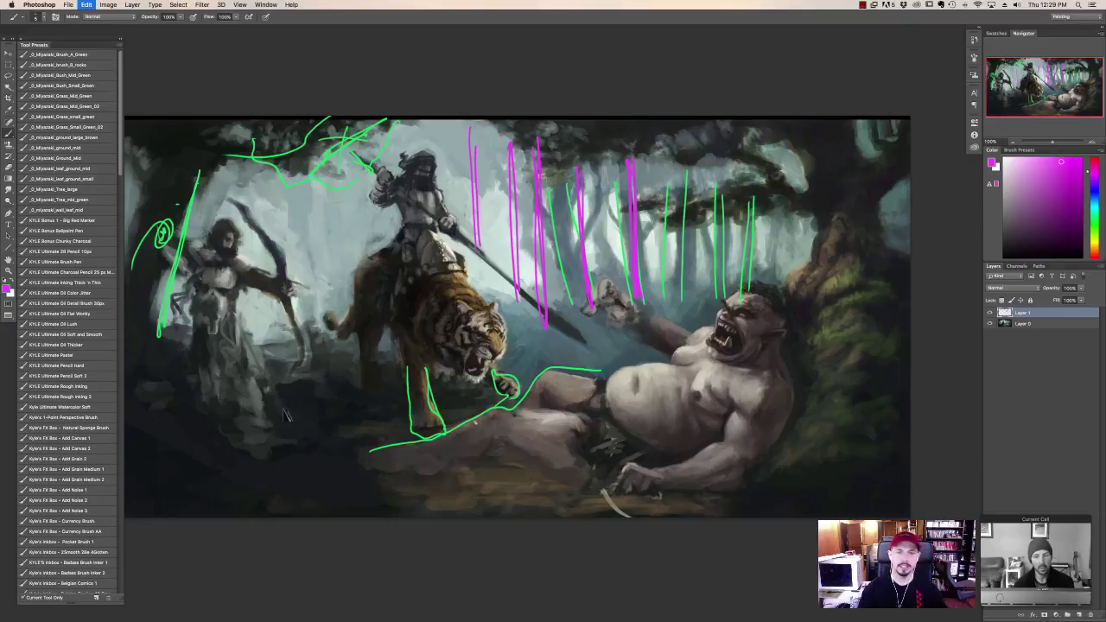
key("super+alt+z")
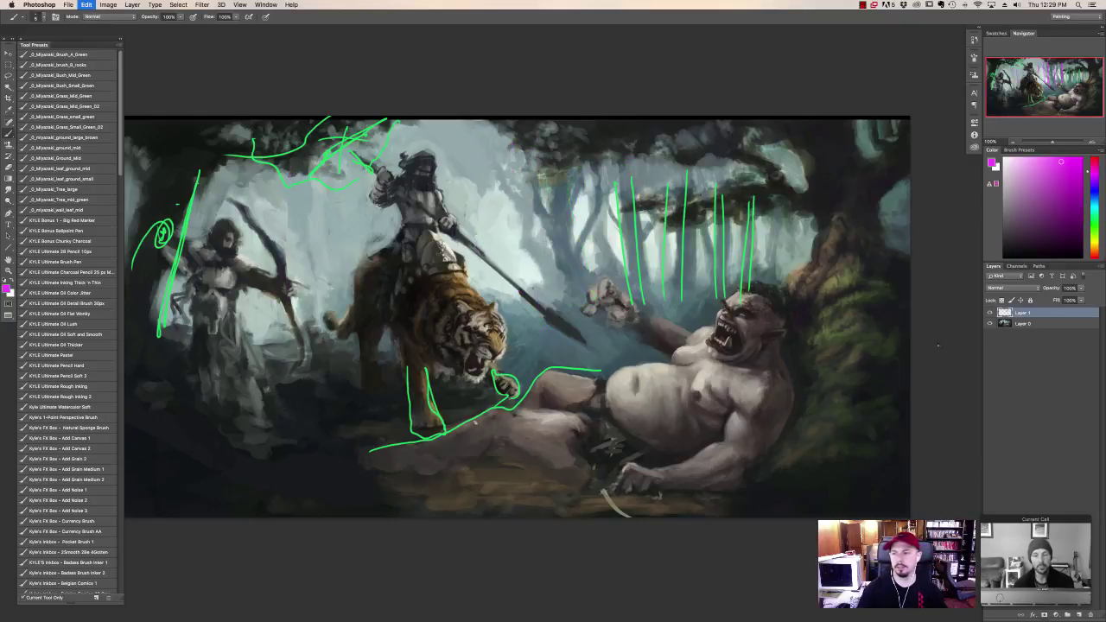
Return to the normal view with panels and zoom out to show other sheets.
key("f")
key("f")
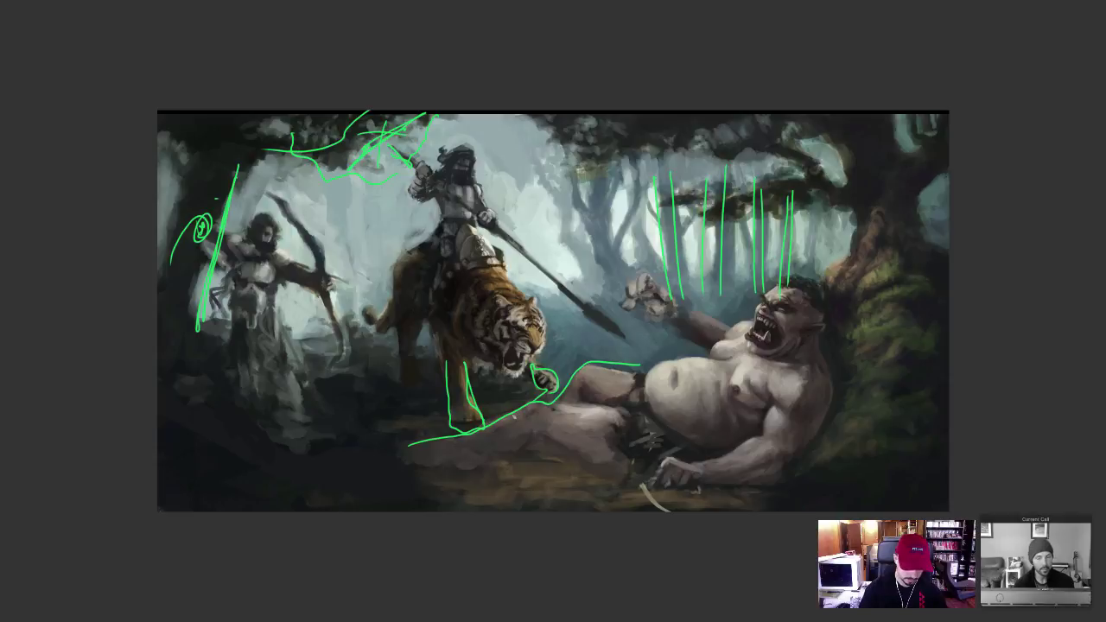
key("f")
key("super+minus")
key("super+minus")
key("super+minus")
key("super+minus")
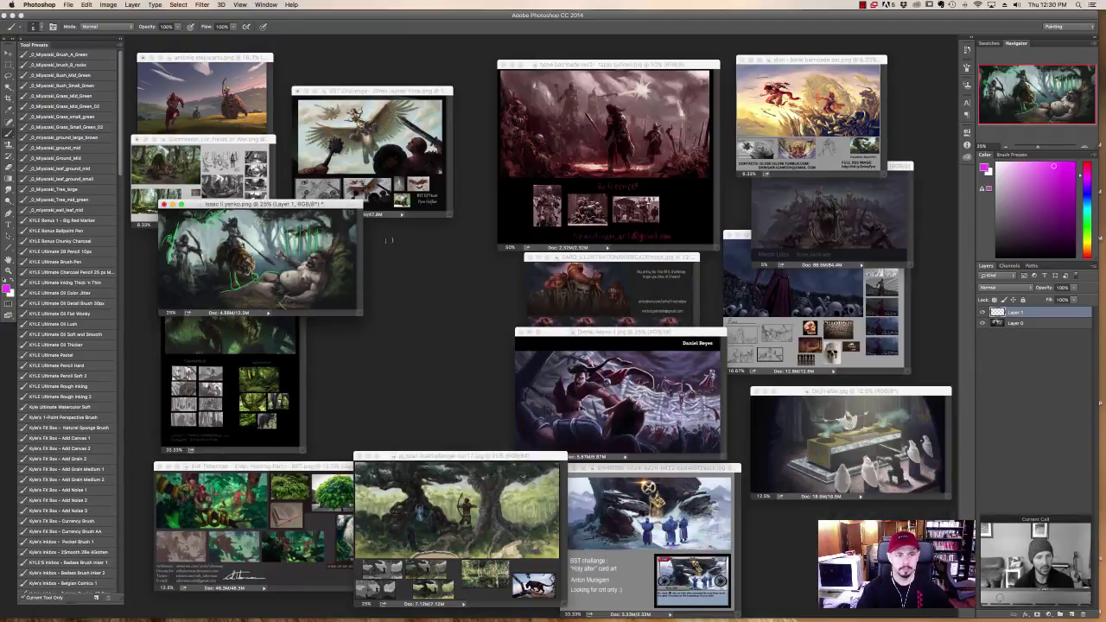
Move the archer sheet aside and bring the Hunting Party sheet forward, zoomed in.
left_click_drag(285, 204, 399, 295)
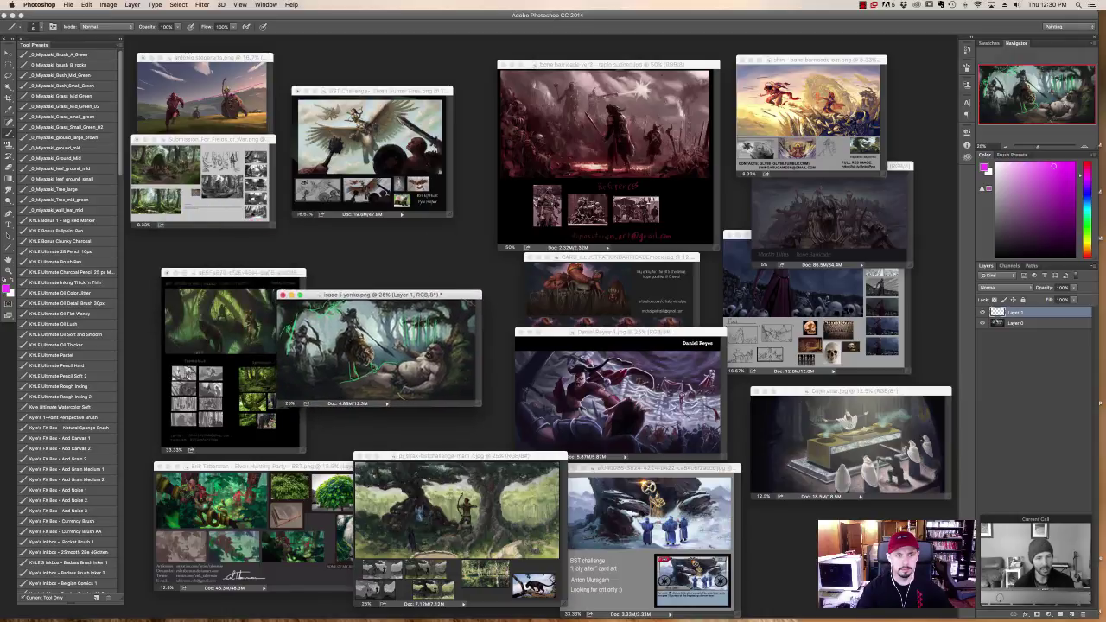
left_click(217, 389)
key("super+plus")
key("super+plus")
key("super+plus")
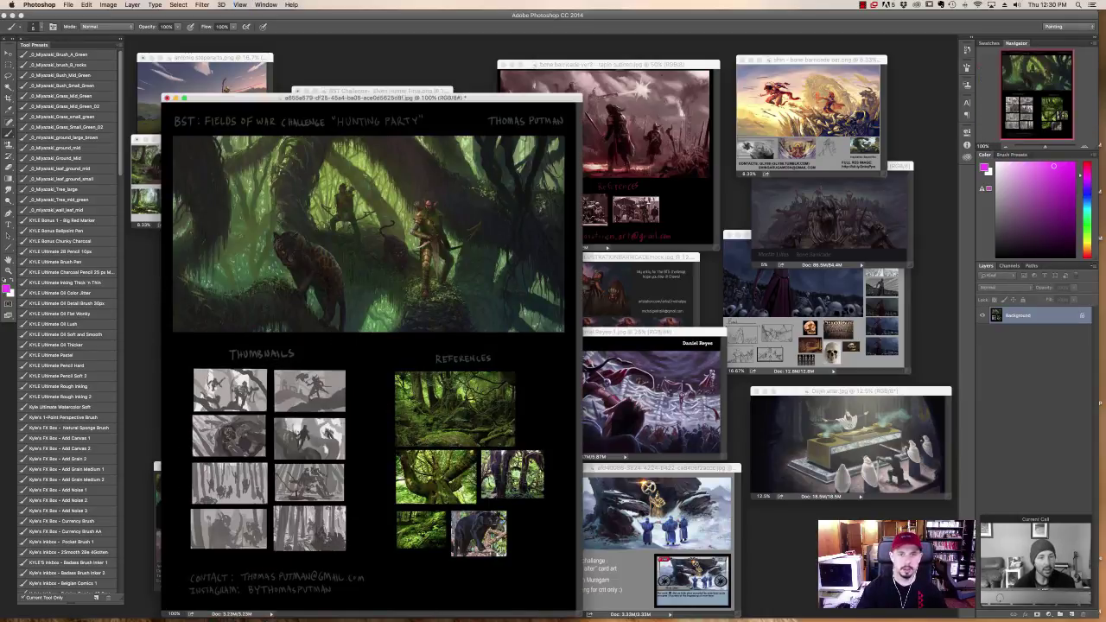
Show the Hunting Party sheet full screen and zoom in on its thumbnail sketches.
key("f")
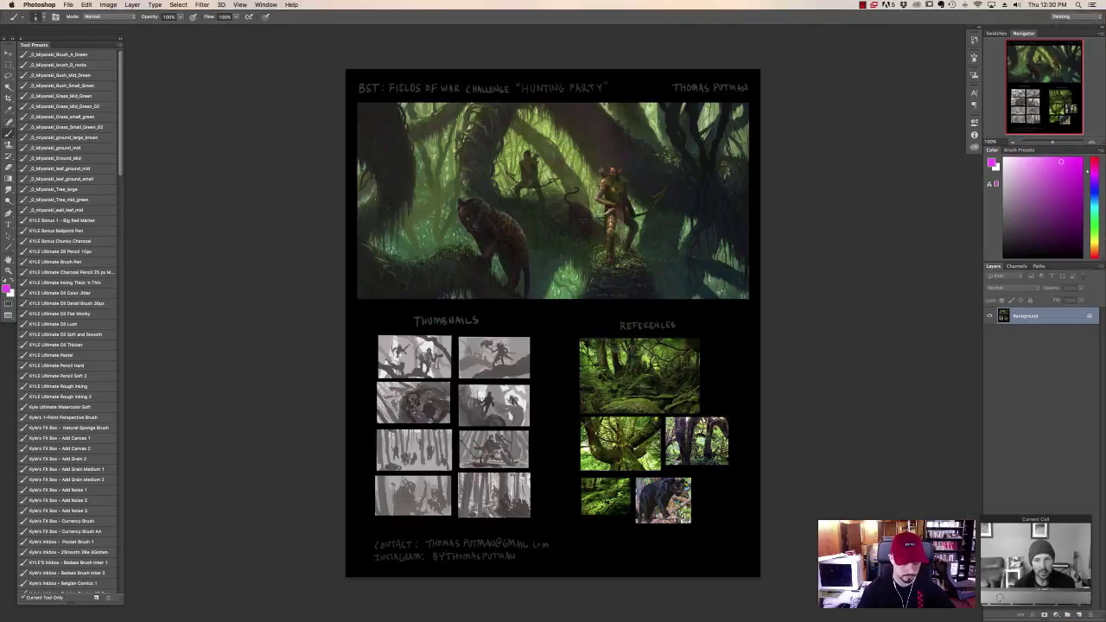
key("super+plus")
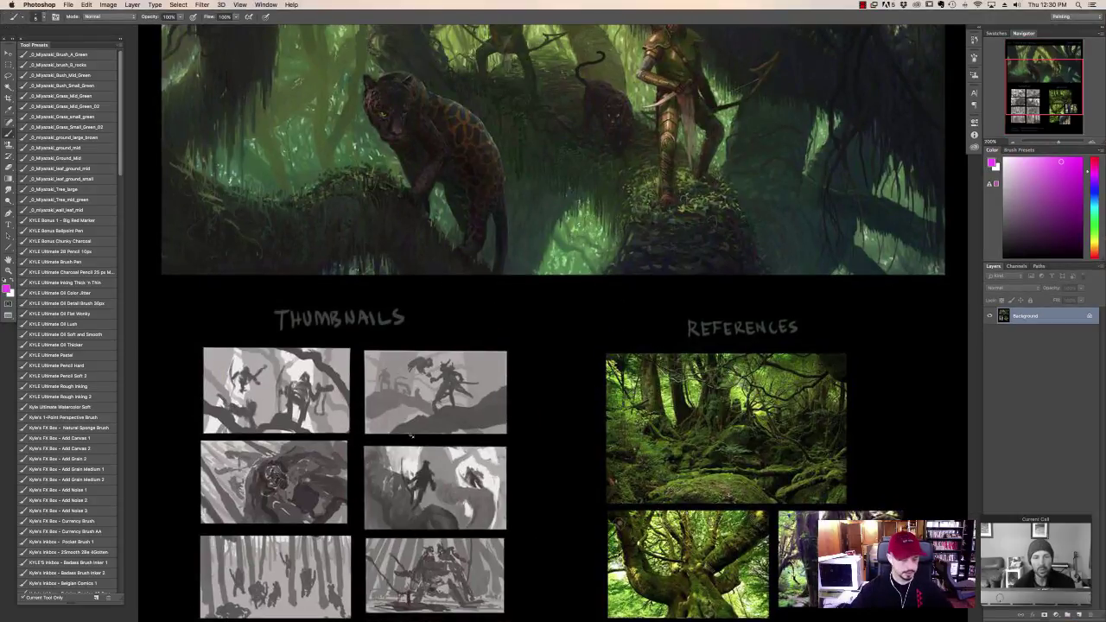
key("super+plus")
left_click_drag(381, 451, 606, 158)
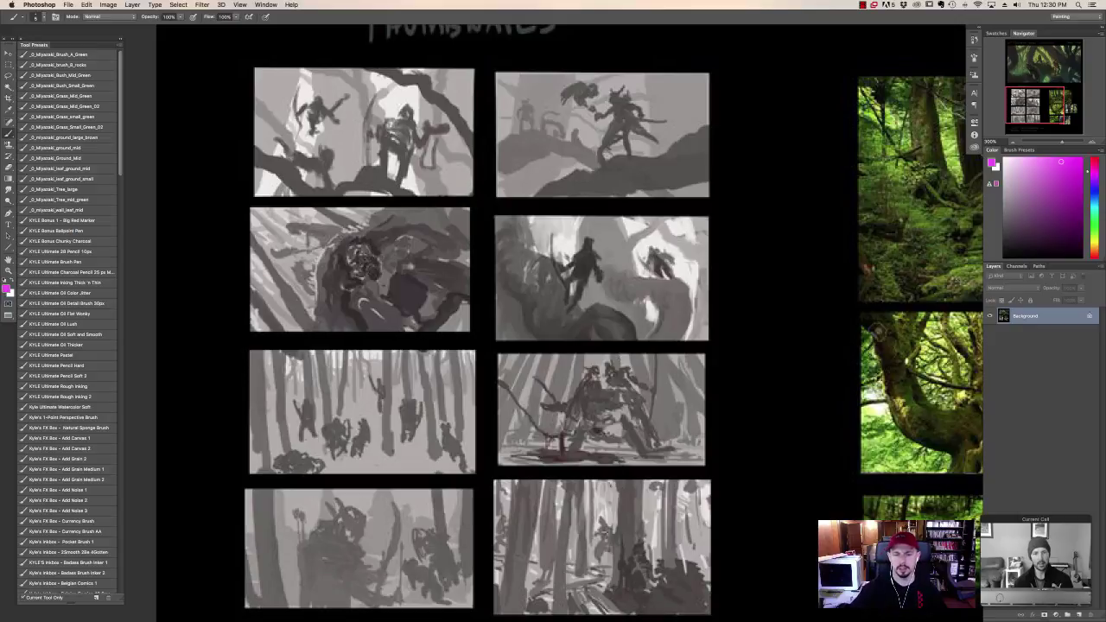
left_click_drag(569, 483, 569, 402)
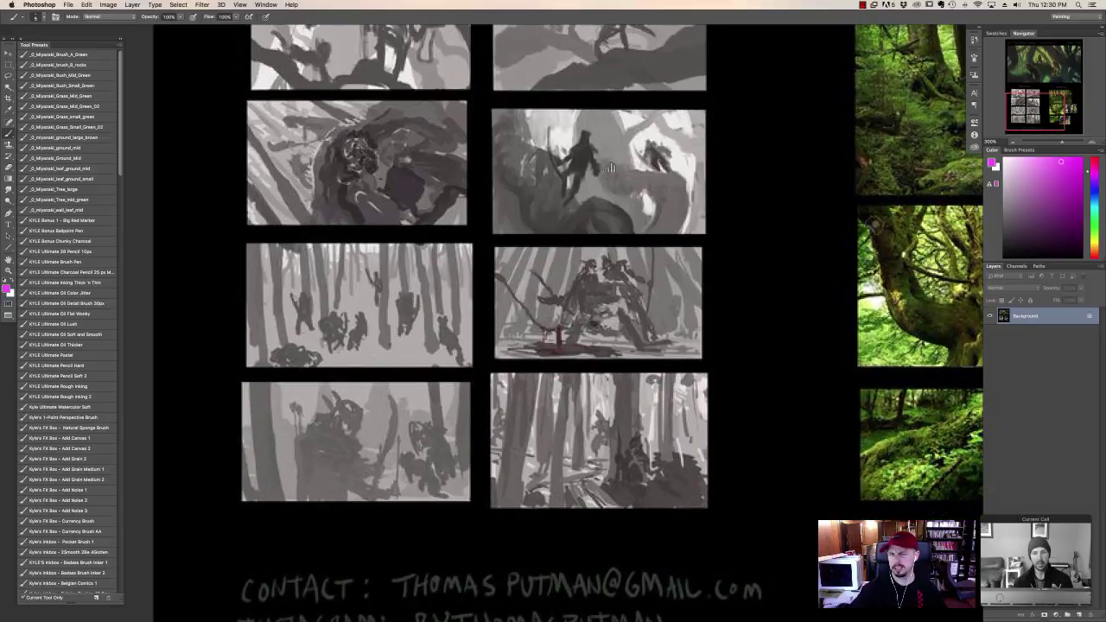
Scroll through the reference sections and back to the jungle painting, then pick the Lasso.
scroll(611, 167, "up", 5)
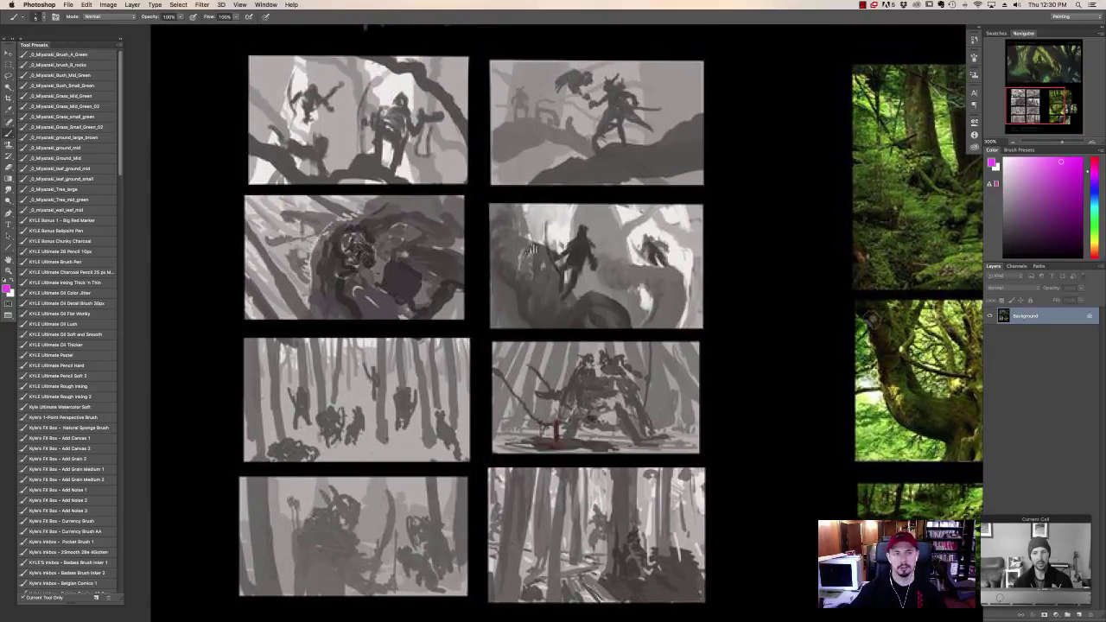
scroll(532, 249, "down", 3)
scroll(570, 216, "up", 5)
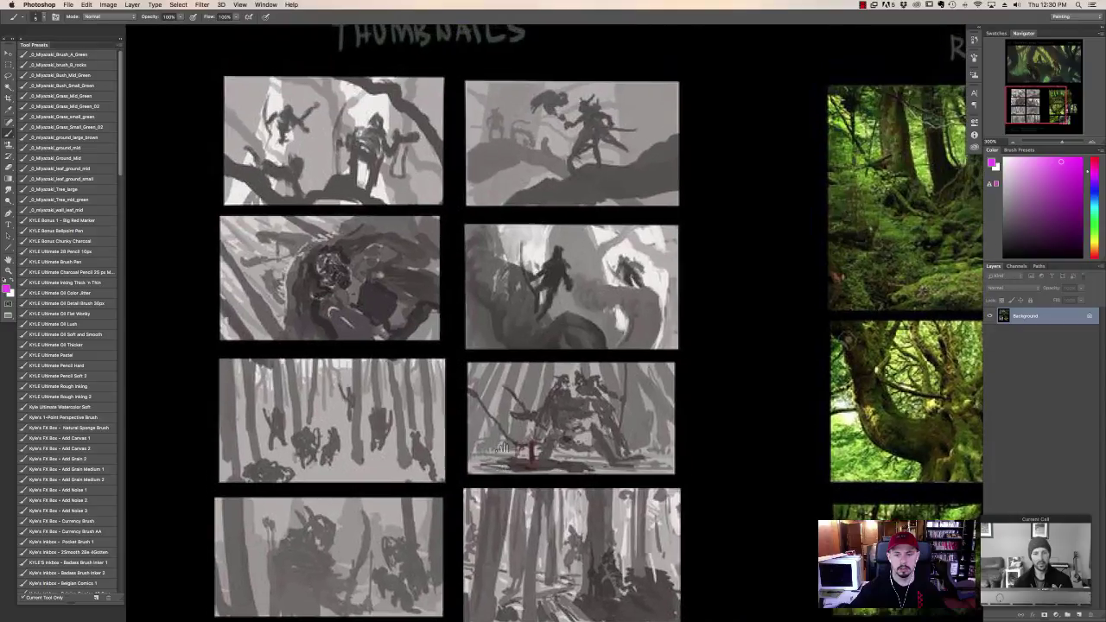
scroll(584, 187, "right", 10)
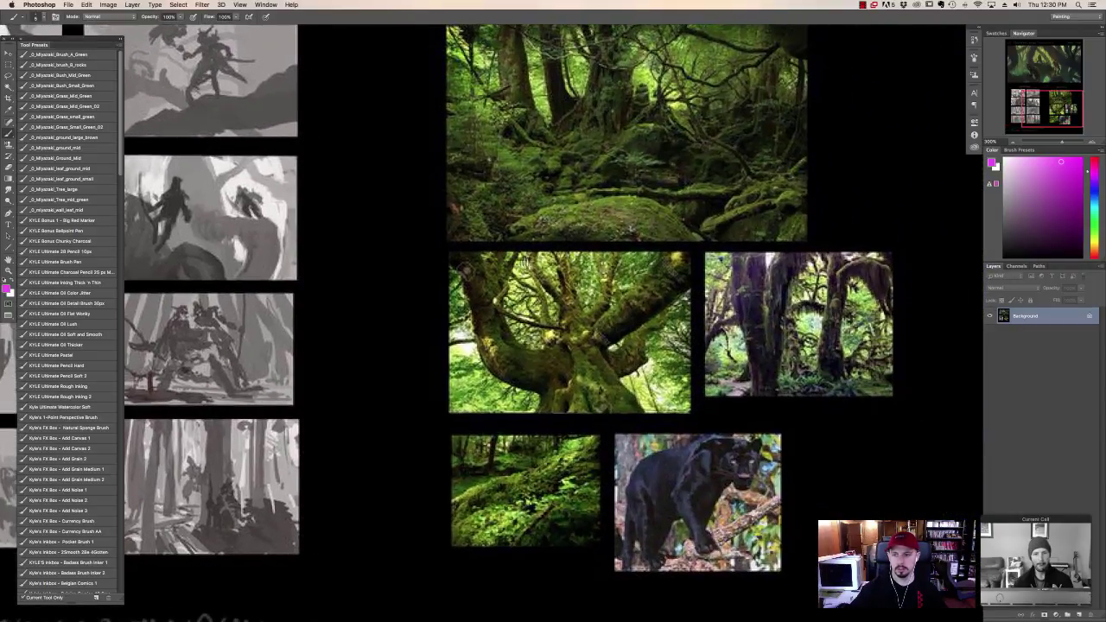
scroll(506, 501, "up", 10)
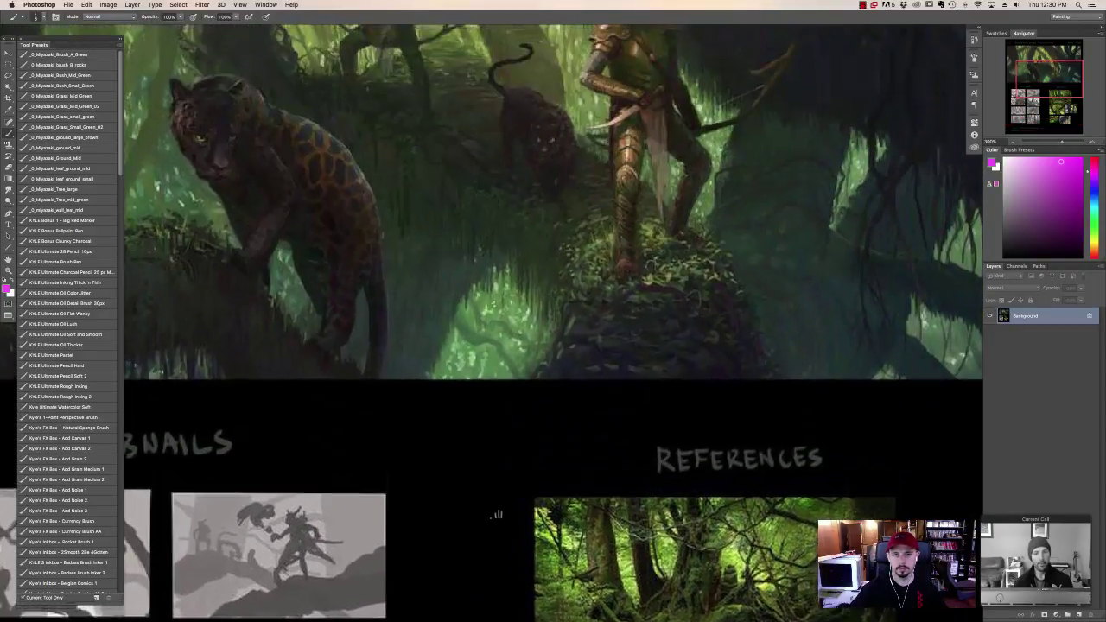
scroll(506, 502, "up", 6)
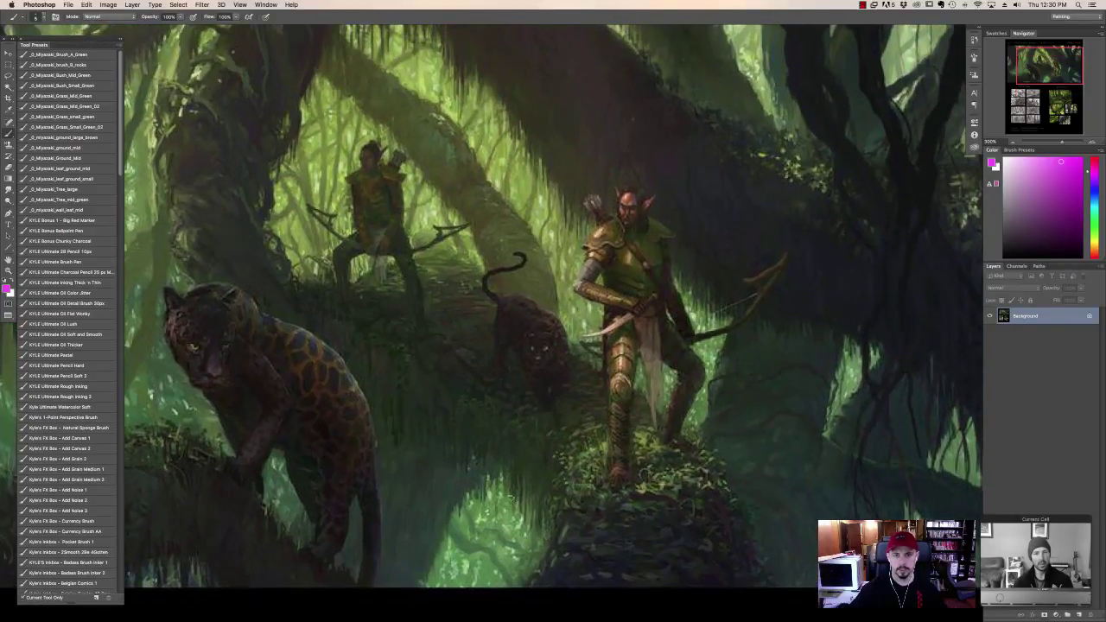
scroll(543, 422, "down", 5)
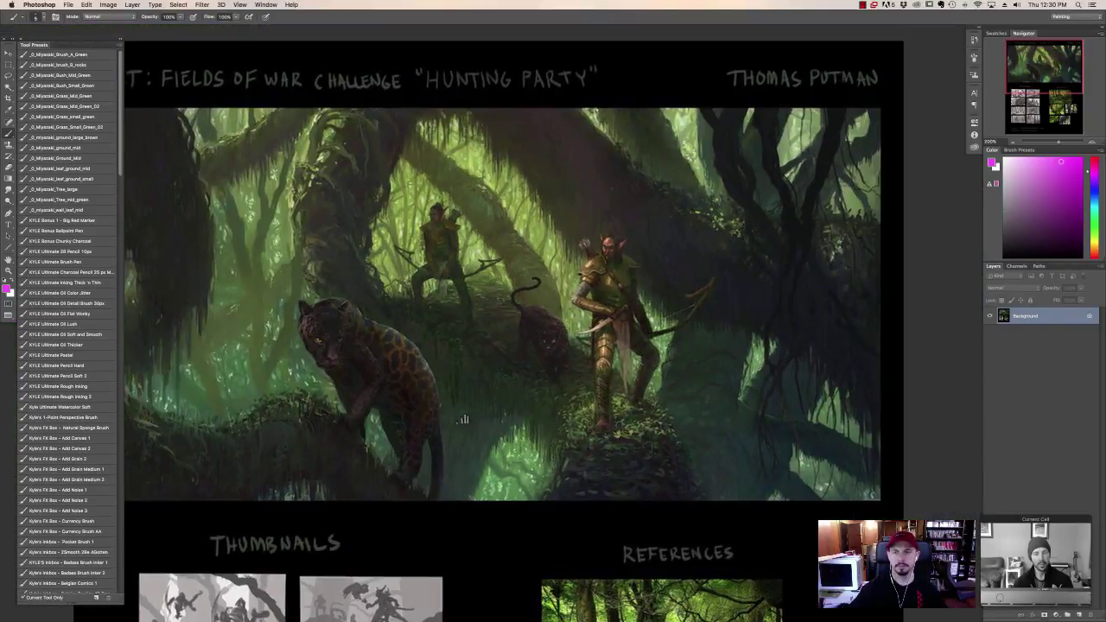
scroll(543, 421, "down", 2)
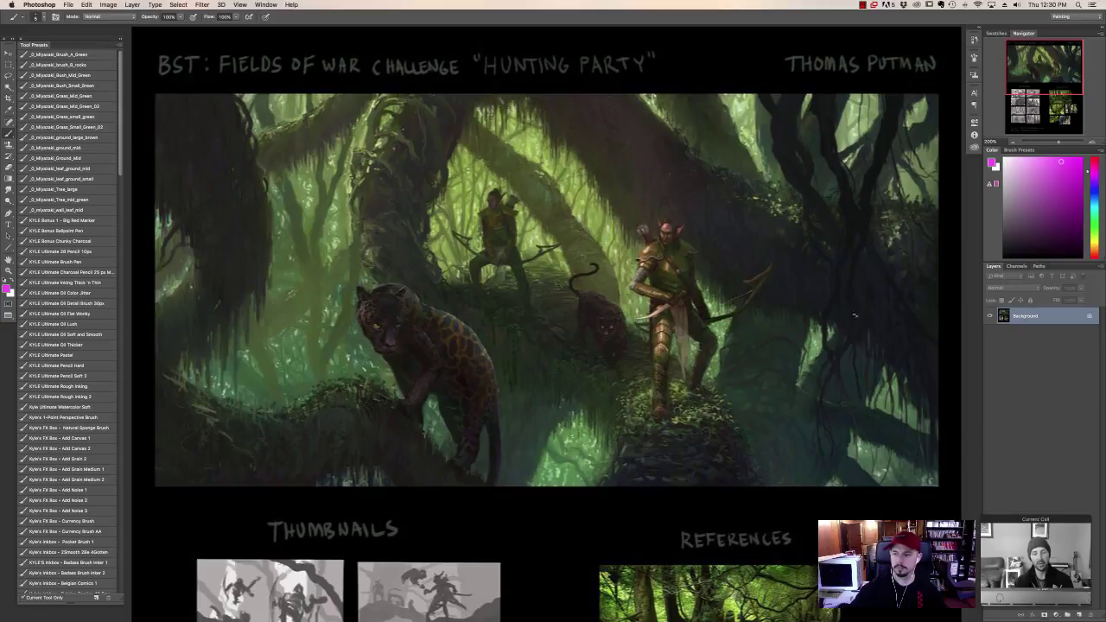
key("l")
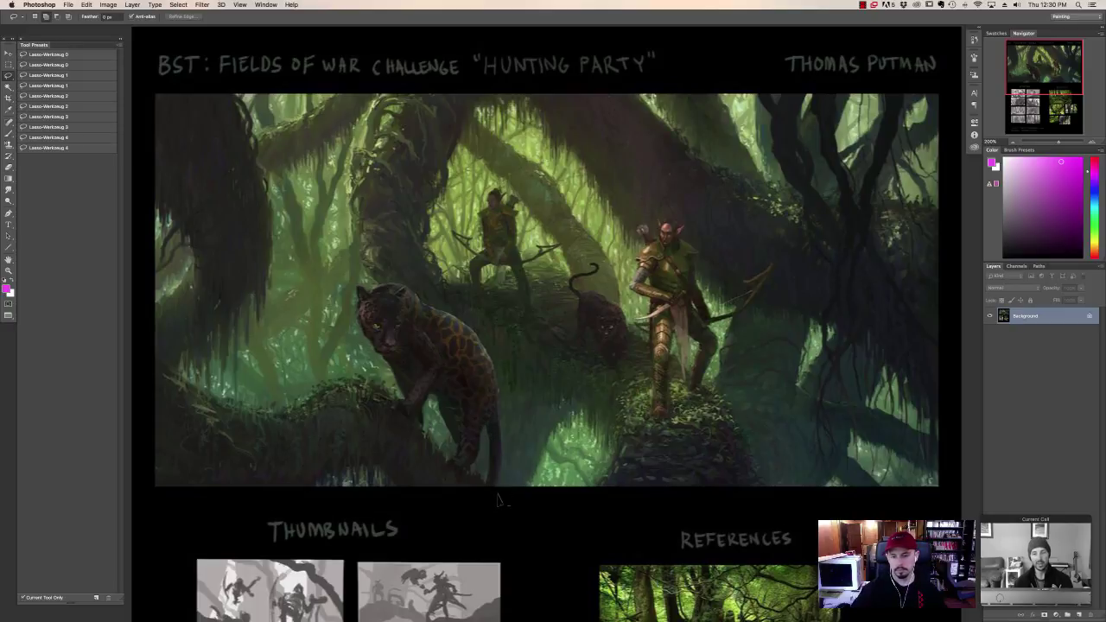
Lasso the foreground jaguar and its branch and paste a copy onto a new layer.
mouse_move(498, 387)
left_mouse_down()
mouse_move(473, 333)
mouse_move(428, 298)
mouse_move(378, 282)
mouse_move(359, 320)
mouse_move(400, 389)
mouse_move(302, 410)
mouse_move(130, 354)
mouse_move(458, 515)
mouse_move(517, 508)
left_mouse_up()
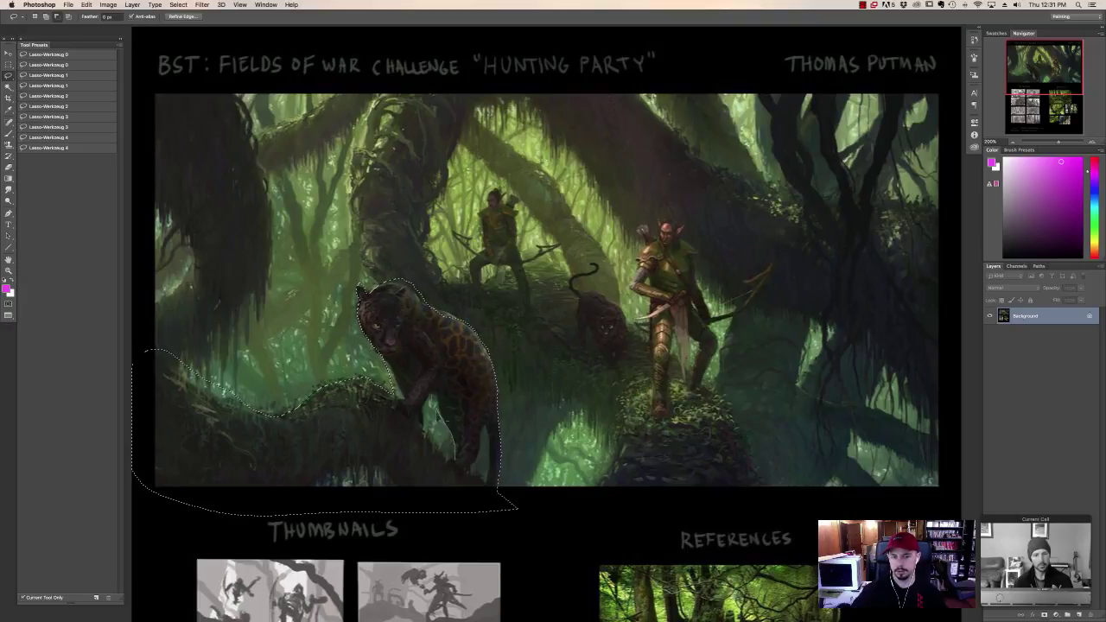
key("shift")
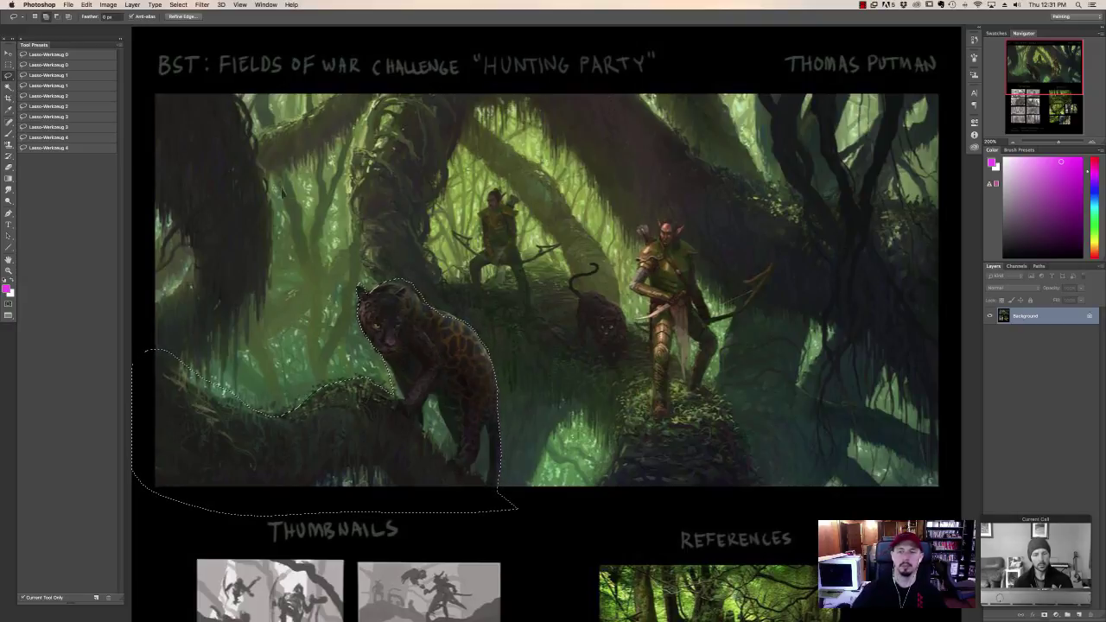
left_click(87, 4)
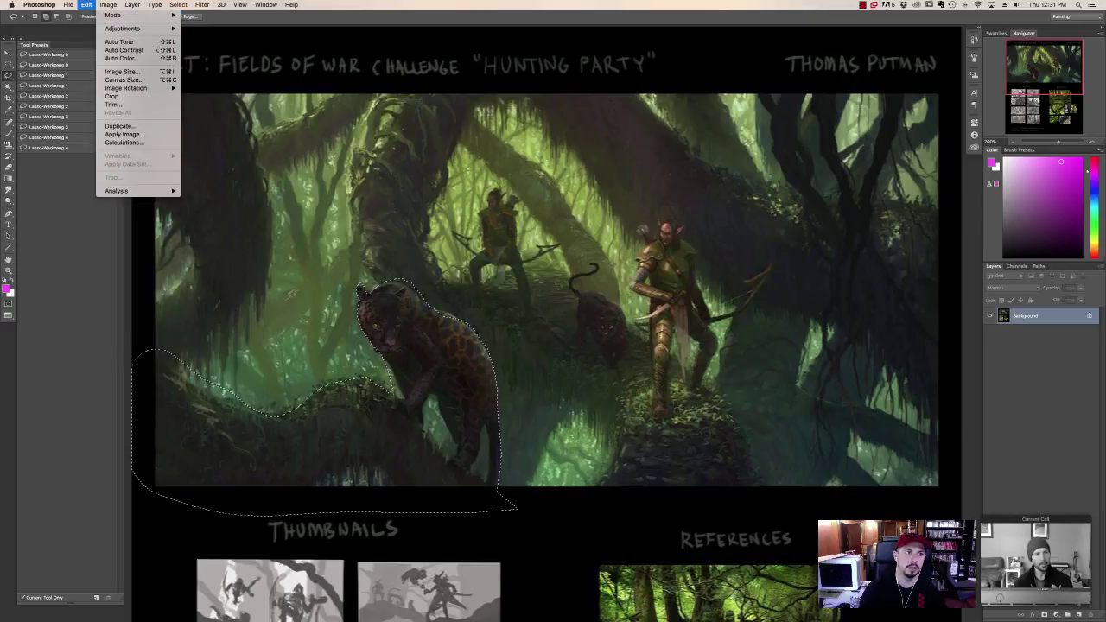
key("Escape")
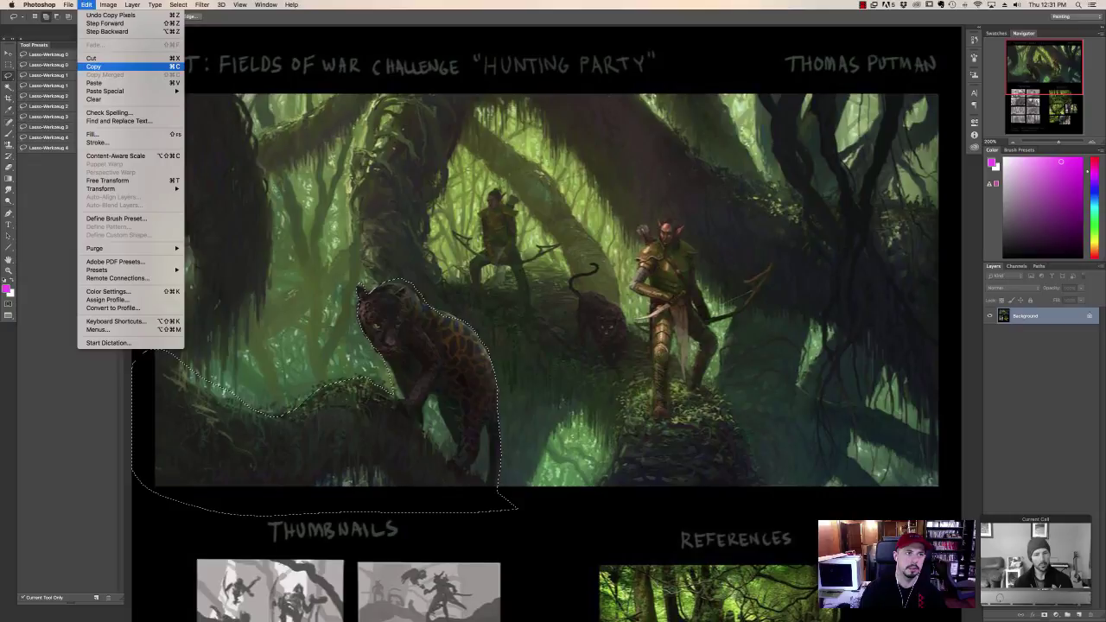
left_click(95, 83)
Enlarge and slightly tilt the pasted jaguar with Free Transform, then shift it left.
key("ctrl+t")
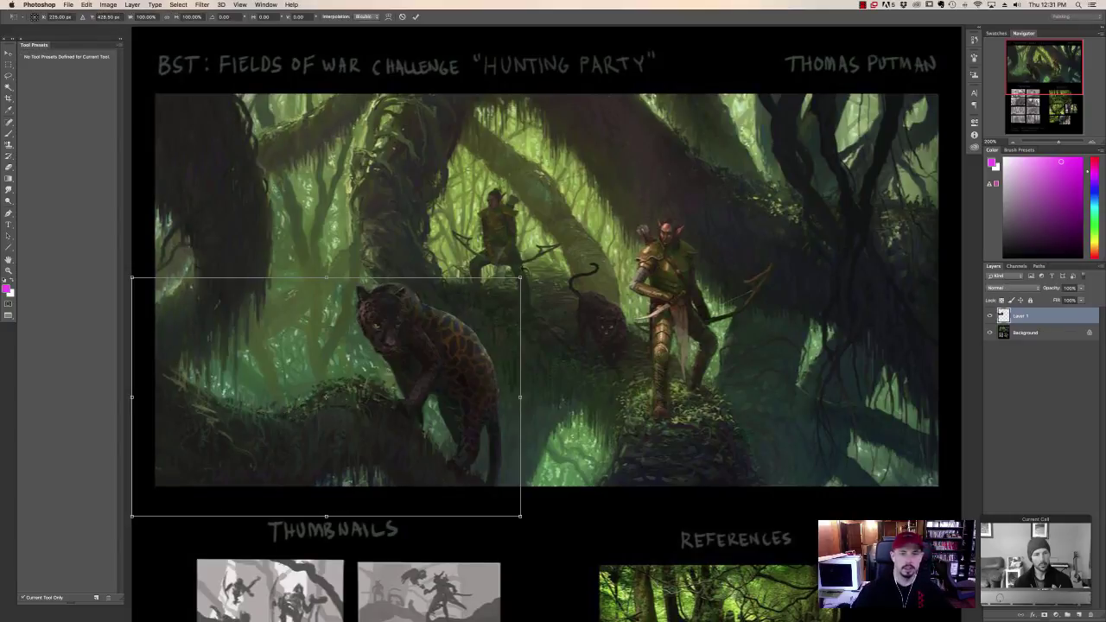
left_click_drag(525, 279, 717, 143)
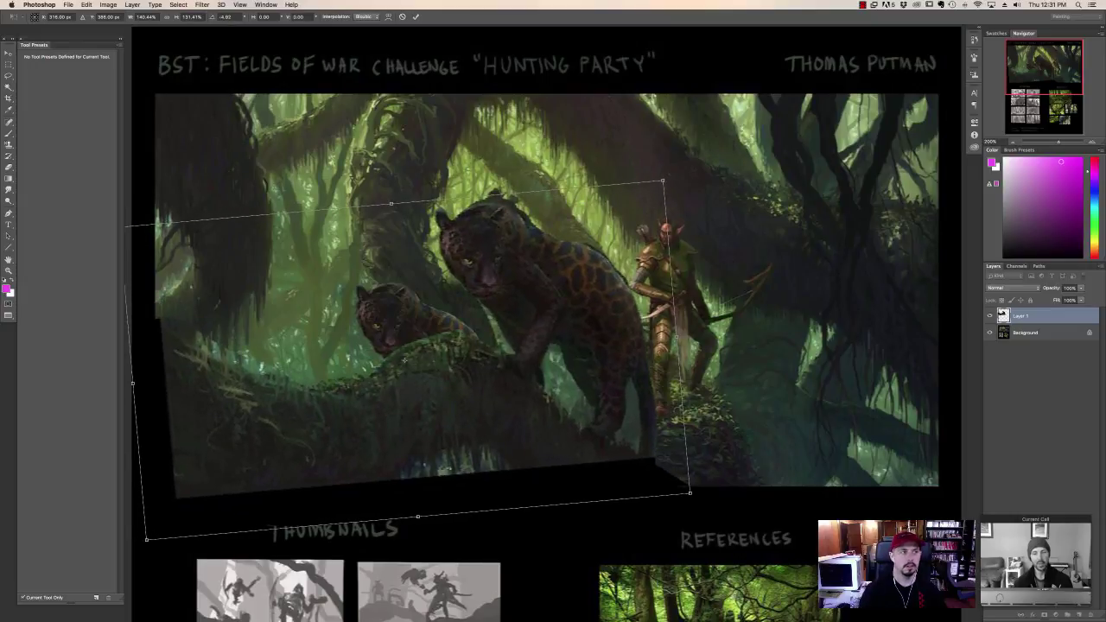
left_click(7, 52)
left_click(625, 199)
left_click_drag(531, 332, 365, 357)
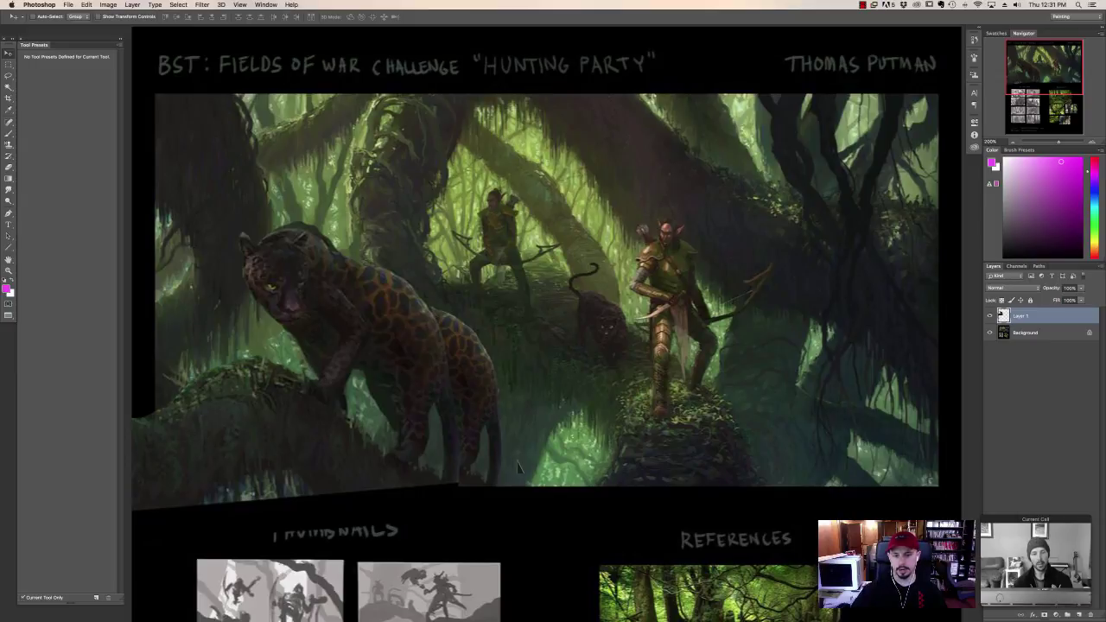
Brush magenta arcs tracing the jaguar branch's curve and roundness.
key("b")
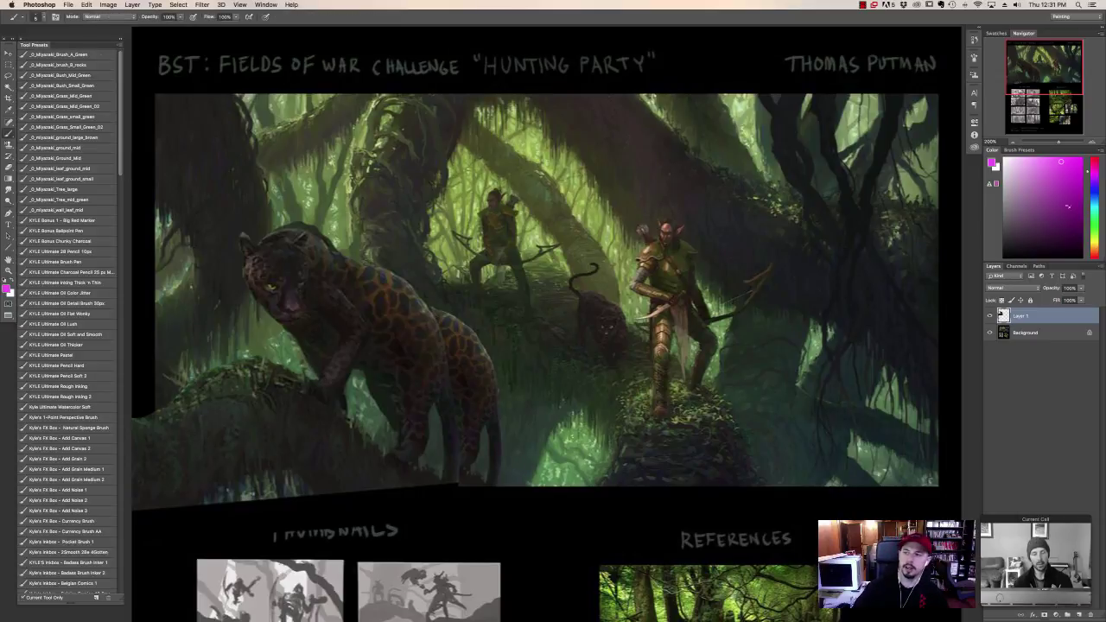
mouse_move(140, 407)
left_mouse_down()
mouse_move(236, 367)
mouse_move(374, 399)
mouse_move(519, 506)
left_mouse_up()
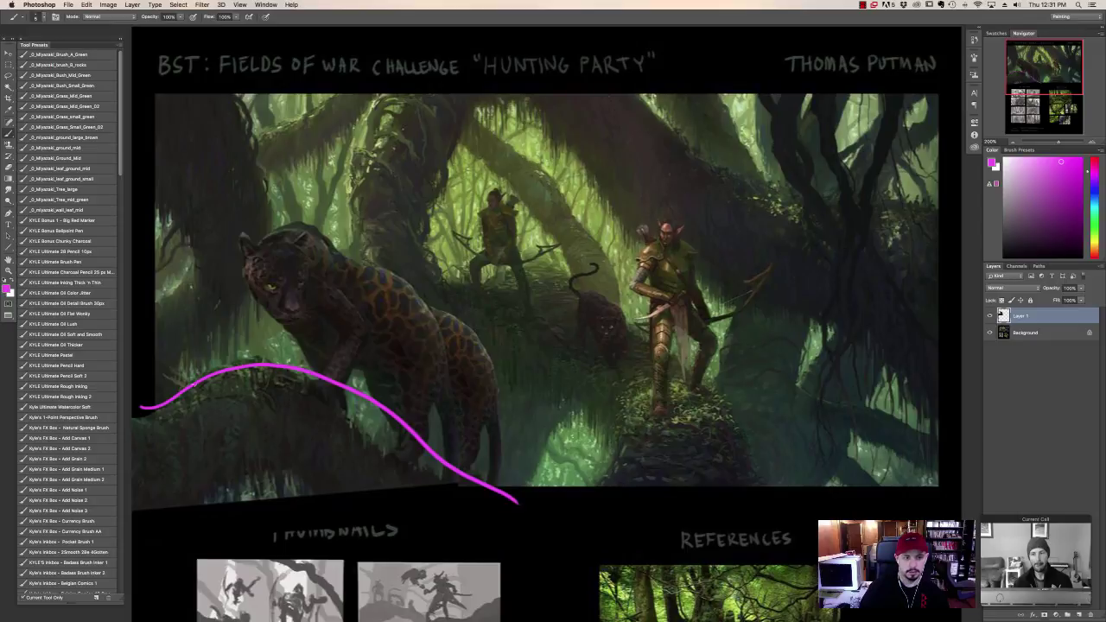
left_click_drag(184, 379, 164, 496)
left_click_drag(267, 368, 272, 491)
left_click_drag(338, 366, 332, 481)
left_click_drag(405, 413, 372, 496)
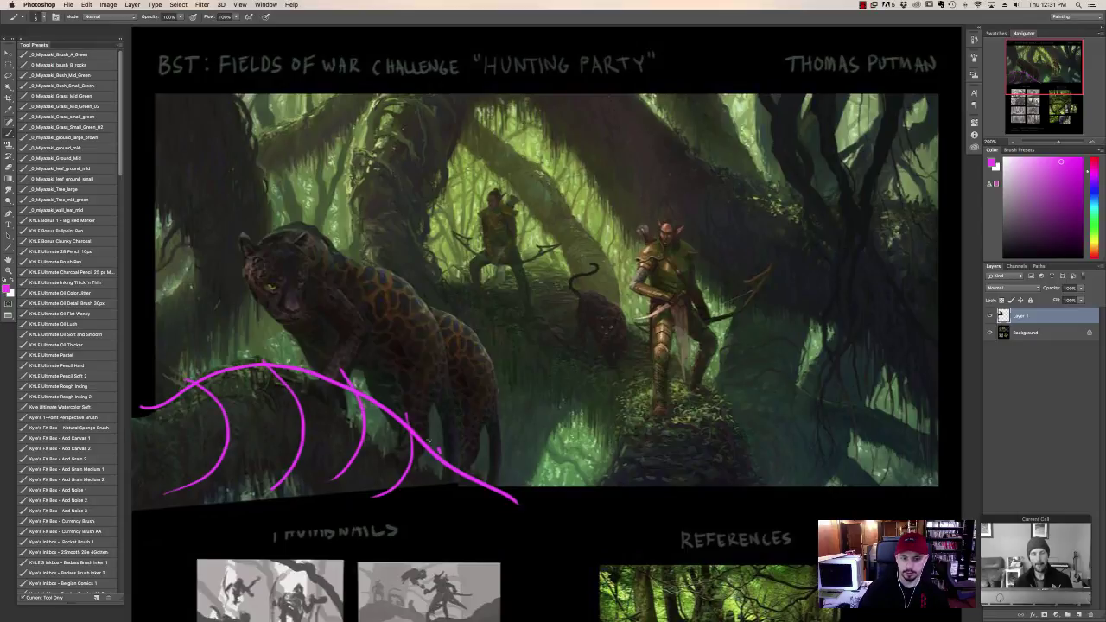
left_click_drag(440, 450, 412, 518)
Paint magenta arcs over and above the elf's log, then hide Layer 1.
mouse_move(589, 499)
left_mouse_down()
mouse_move(625, 444)
mouse_move(620, 380)
left_mouse_up()
mouse_move(606, 456)
left_mouse_down()
mouse_move(626, 424)
mouse_move(717, 467)
left_mouse_up()
left_click_drag(621, 382, 738, 421)
left_click_drag(599, 399, 652, 349)
left_click_drag(563, 370, 612, 325)
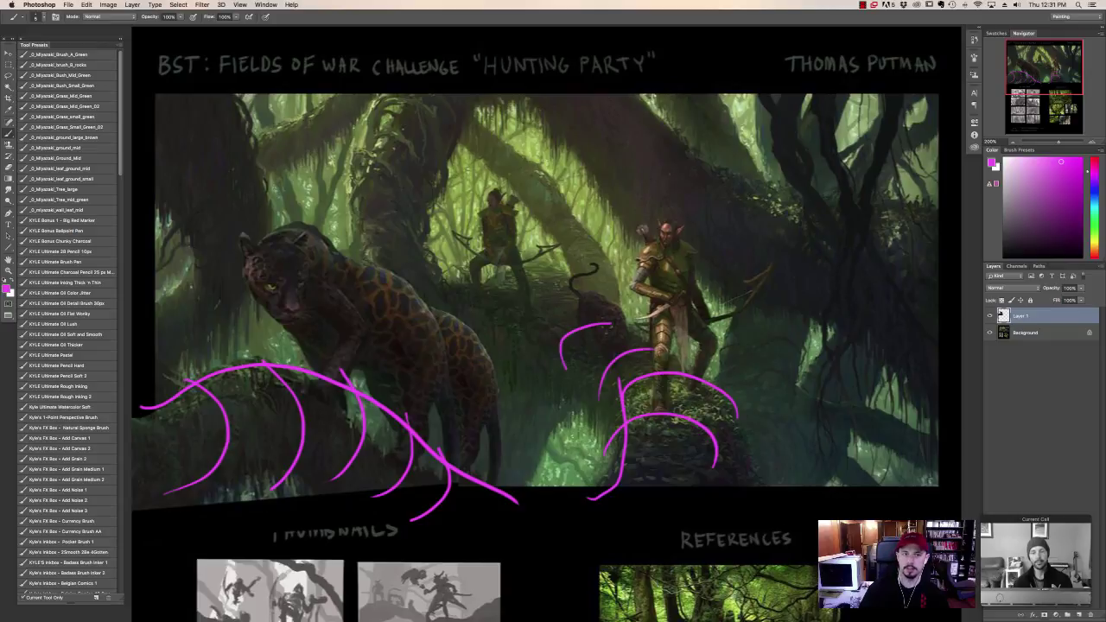
mouse_move(460, 615)
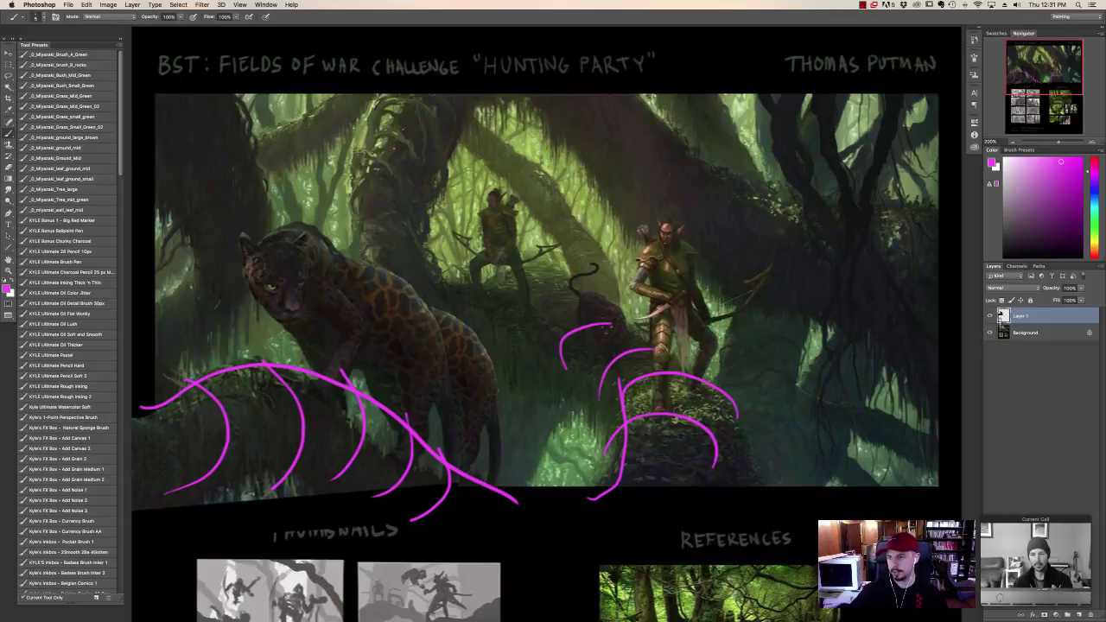
left_click(991, 316)
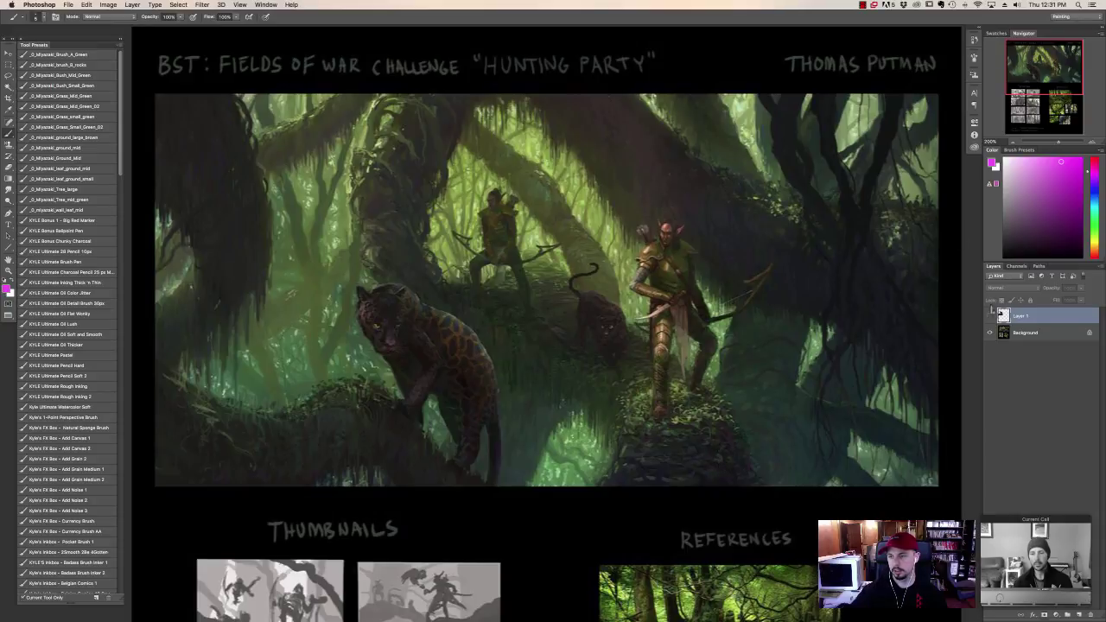
Pick light cyan and dark green colours, dismissing the hidden-layer warnings when painting.
left_click(1094, 202)
left_click(1041, 165)
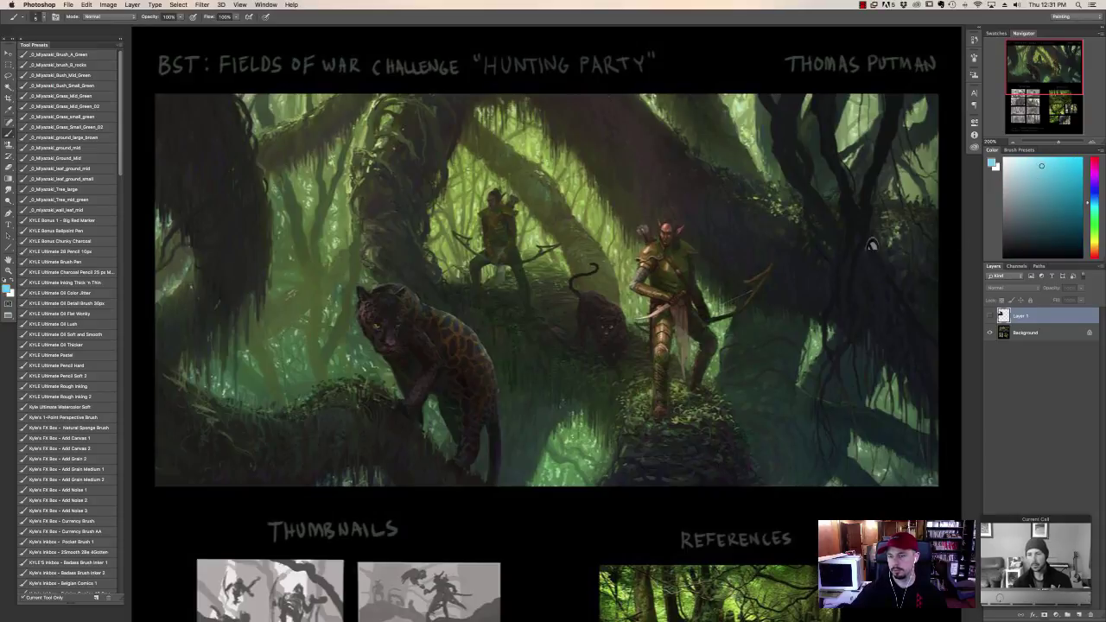
left_click(755, 432, "alt")
left_click(1029, 231)
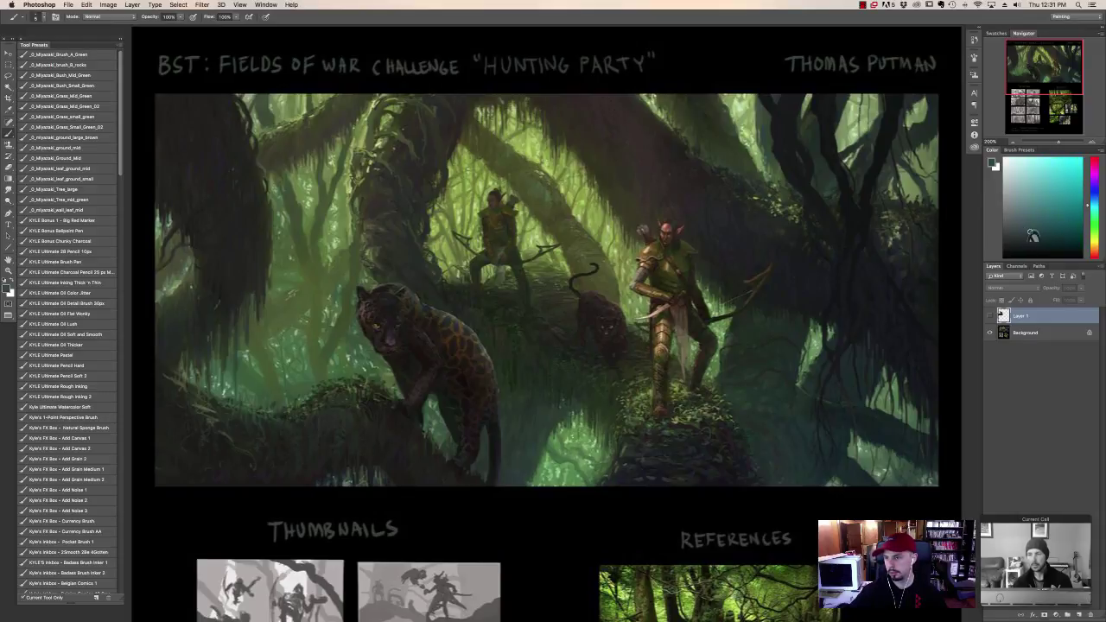
left_click(820, 380)
key("Return")
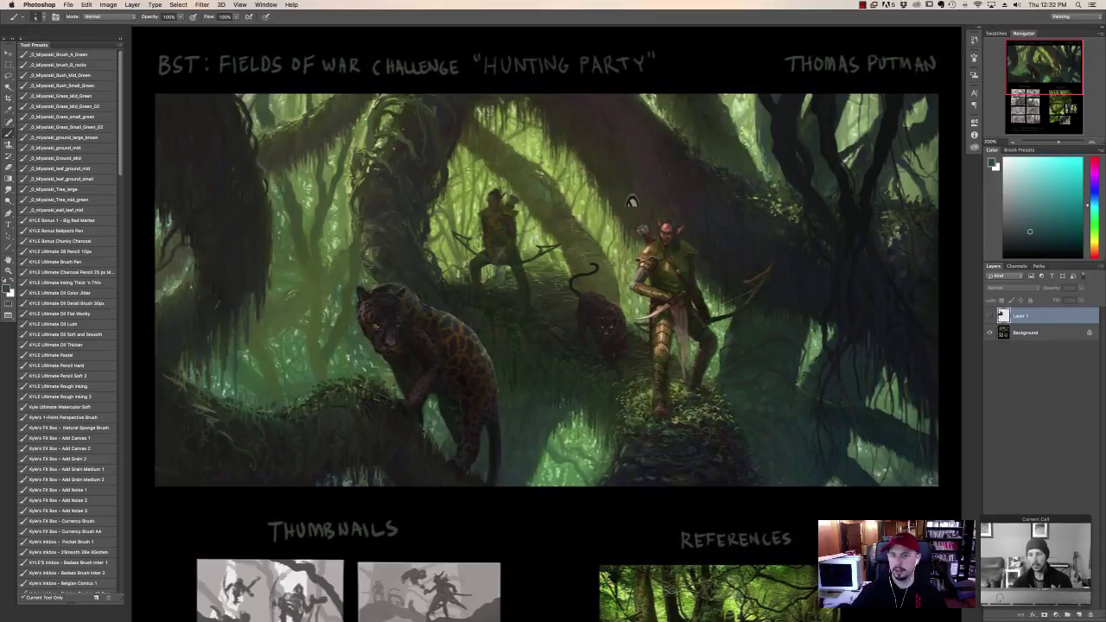
left_click(738, 420)
key("Return")
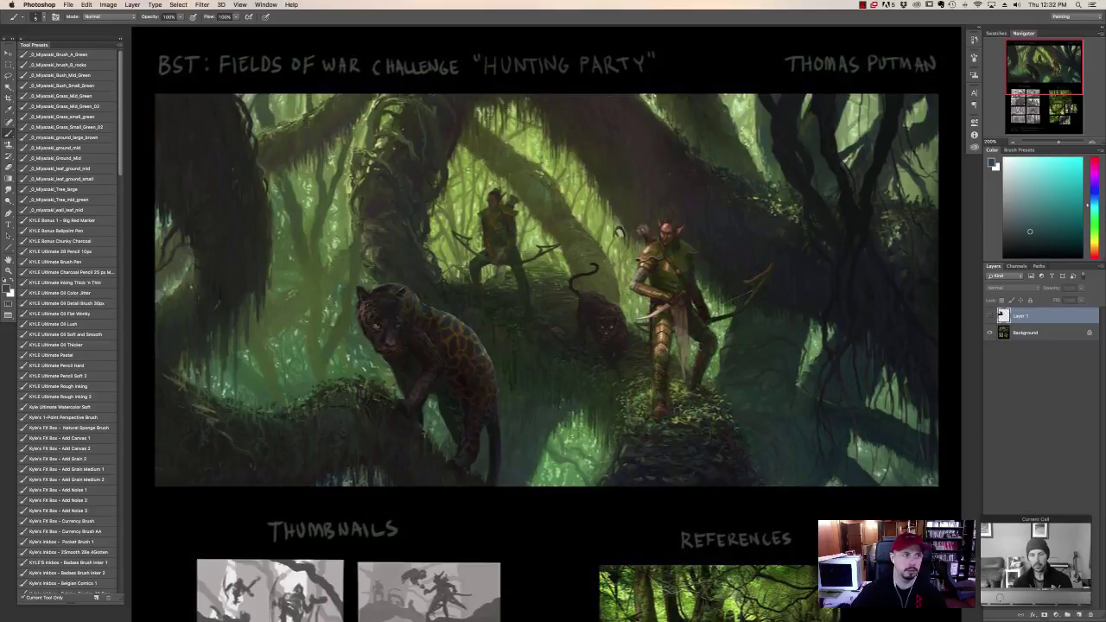
Add a new Layer 2 and set a cool cyan-green paint colour, sampling from the painting.
left_click(1078, 614)
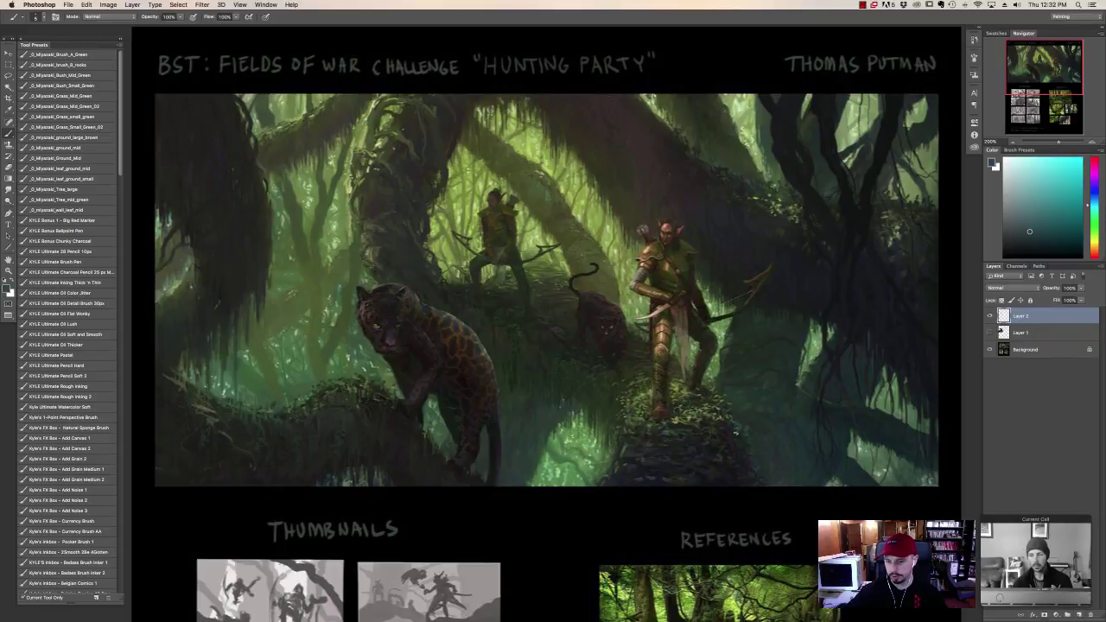
left_click(1045, 230)
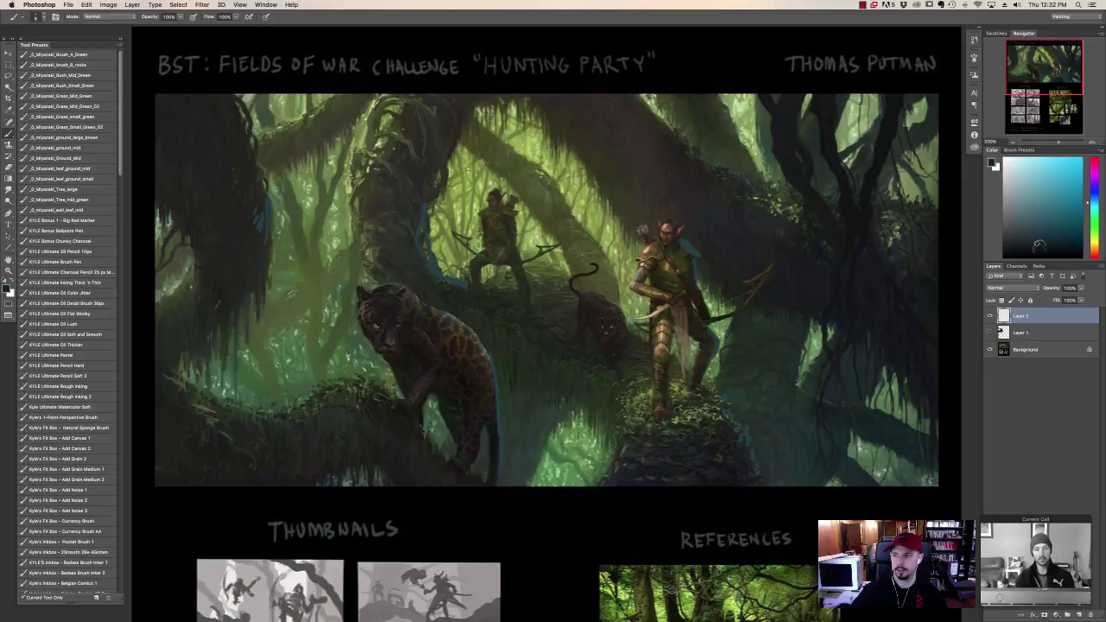
left_click(1019, 247)
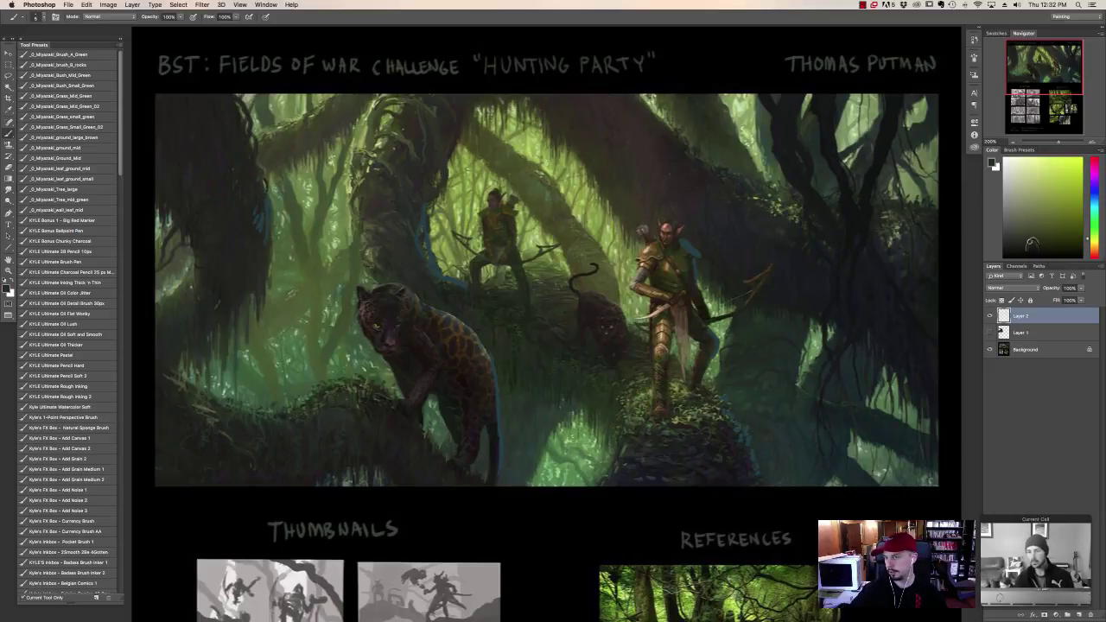
left_click(1030, 241)
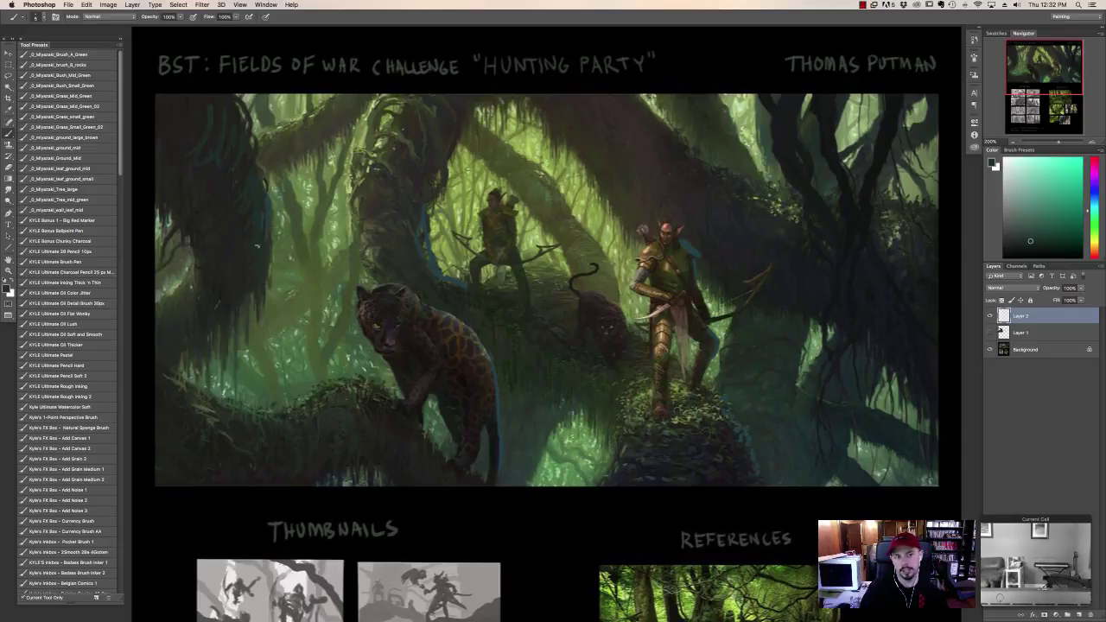
left_click(223, 273, "alt")
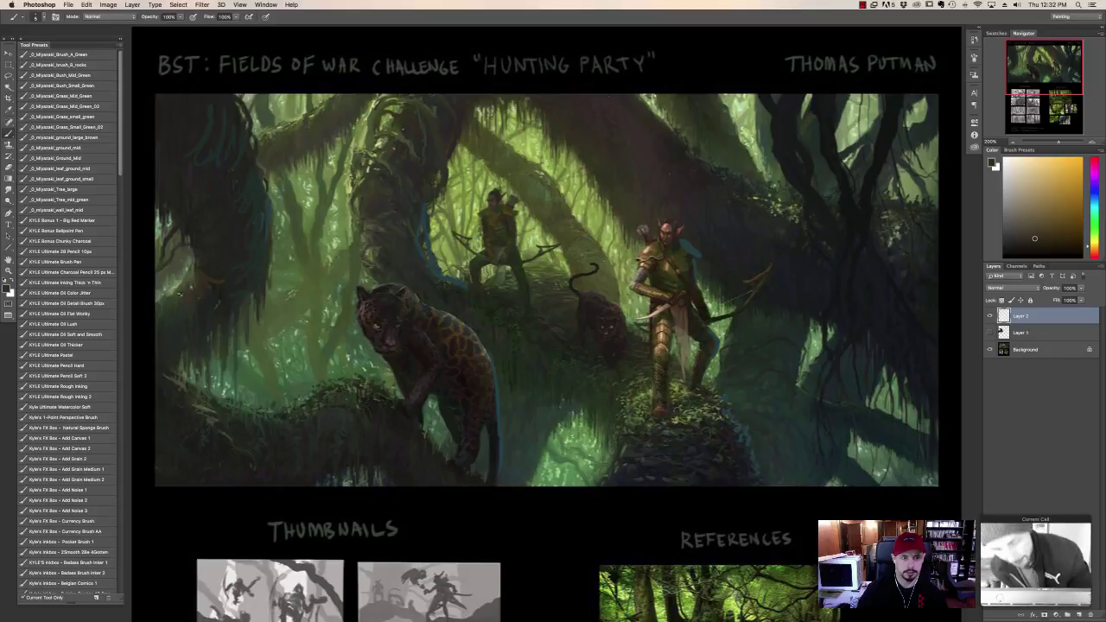
left_click(1057, 231)
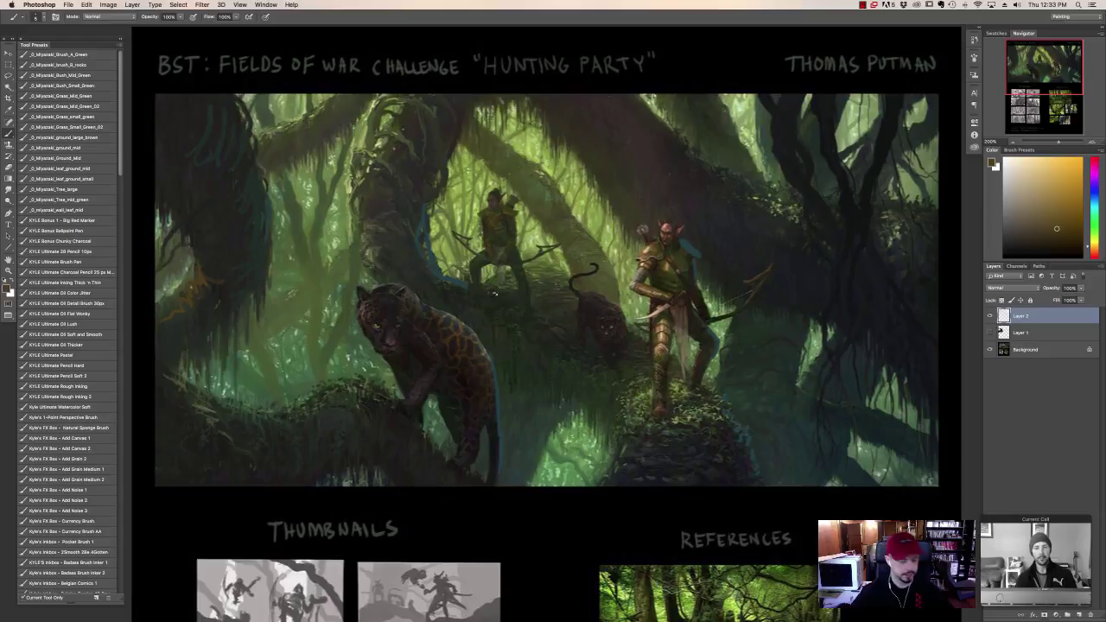
Fit the critique sheet in view, cycle screen modes, and move a document window aside.
key("super+0")
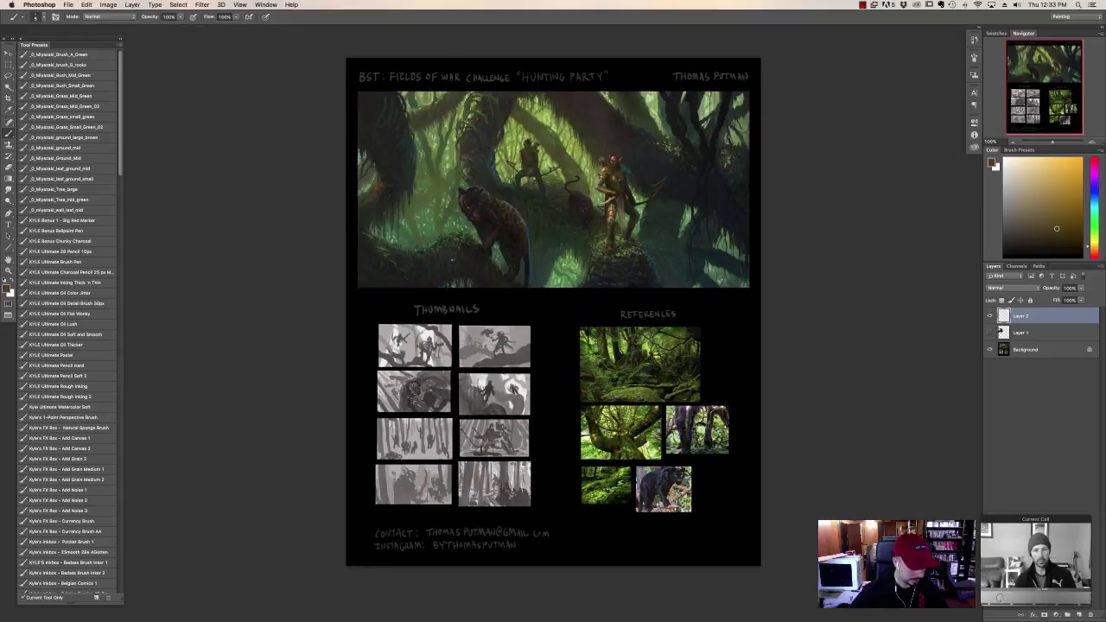
key("f")
key("f")
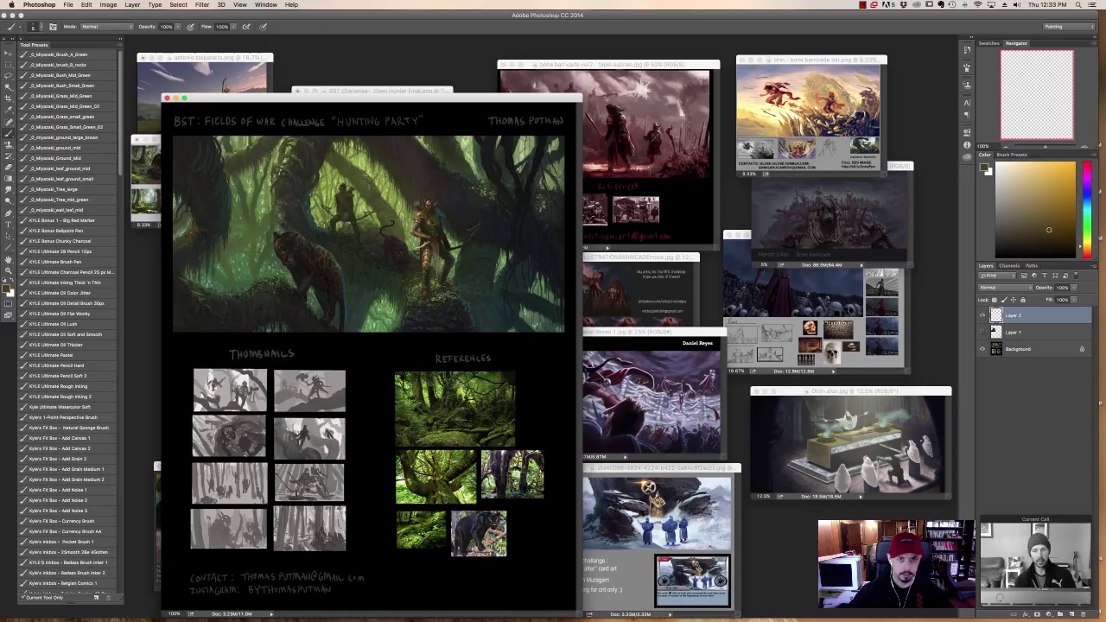
key("super+minus")
key("super+minus")
key("super+minus")
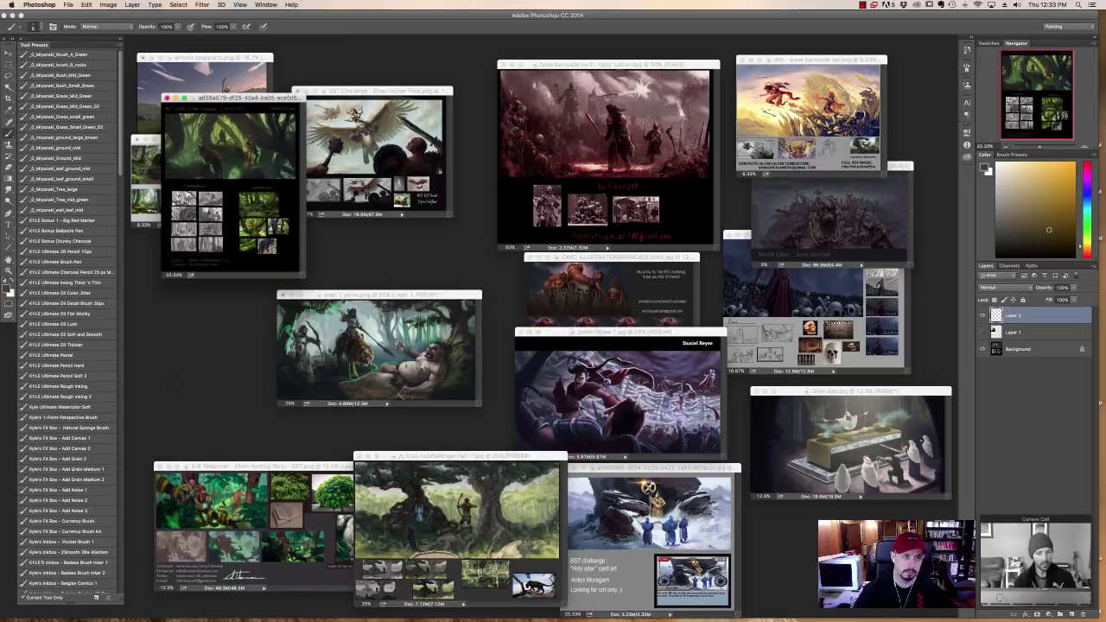
left_click_drag(233, 97, 201, 240)
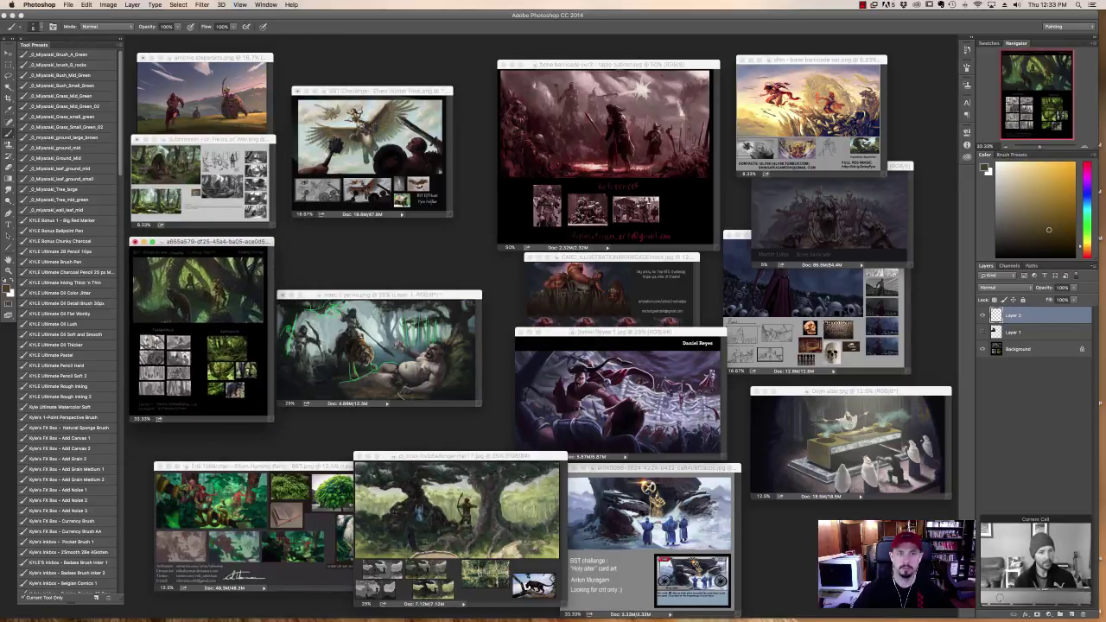
Bring the elven hunting party sheet forward and zoom it to 50%.
left_click(275, 508)
key("super+equal")
key("super+equal")
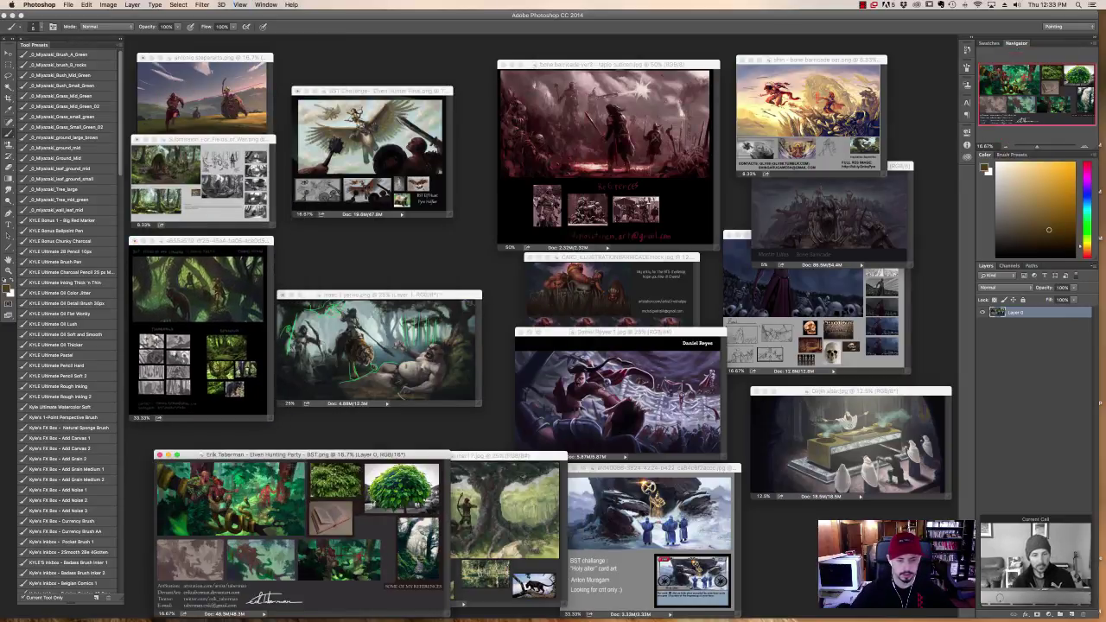
key("super+equal")
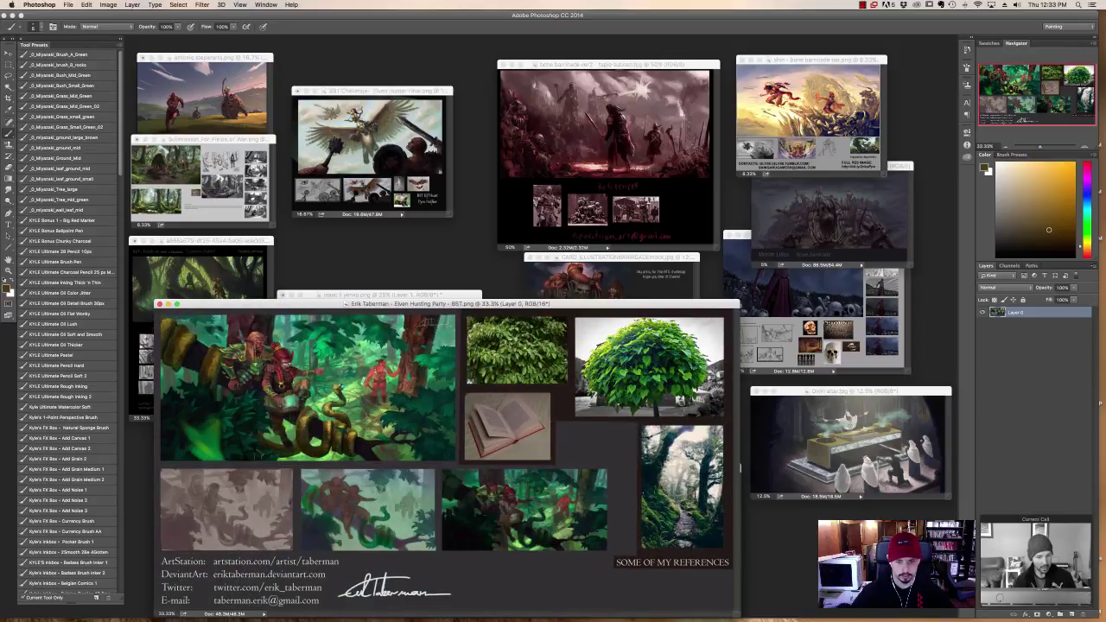
key("super+equal")
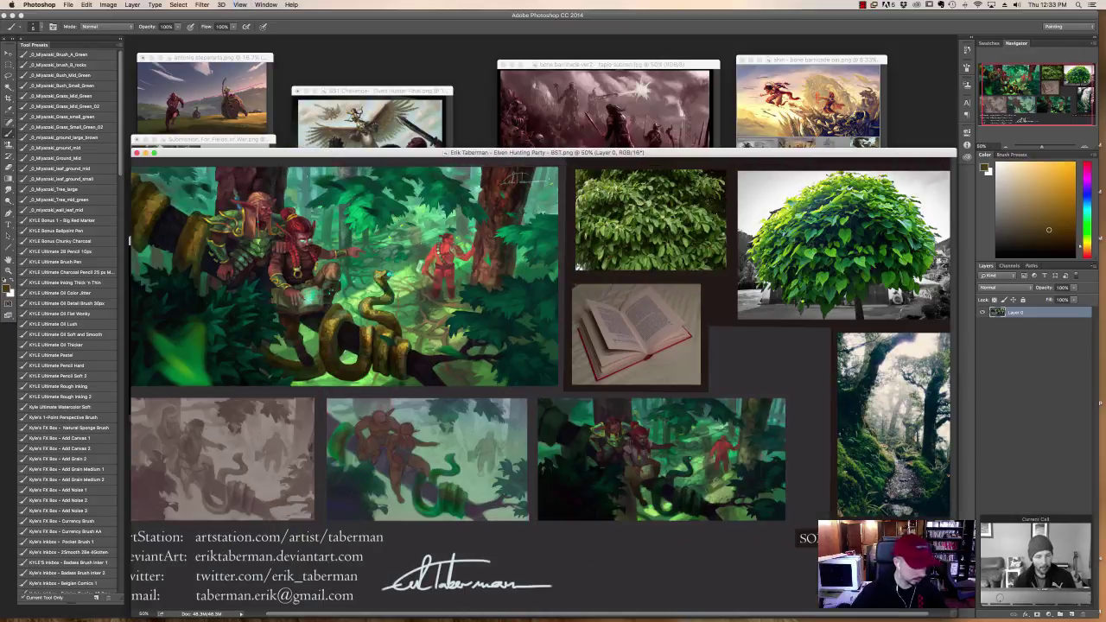
Switch to full screen mode with menu bar and select the Lasso tool.
key("f")
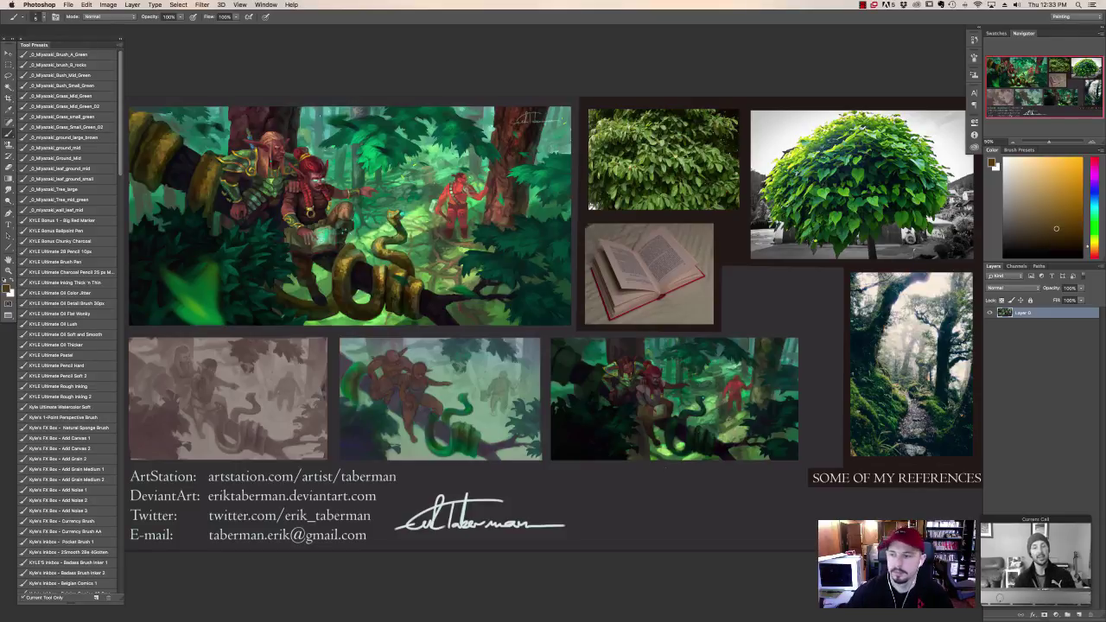
key("l")
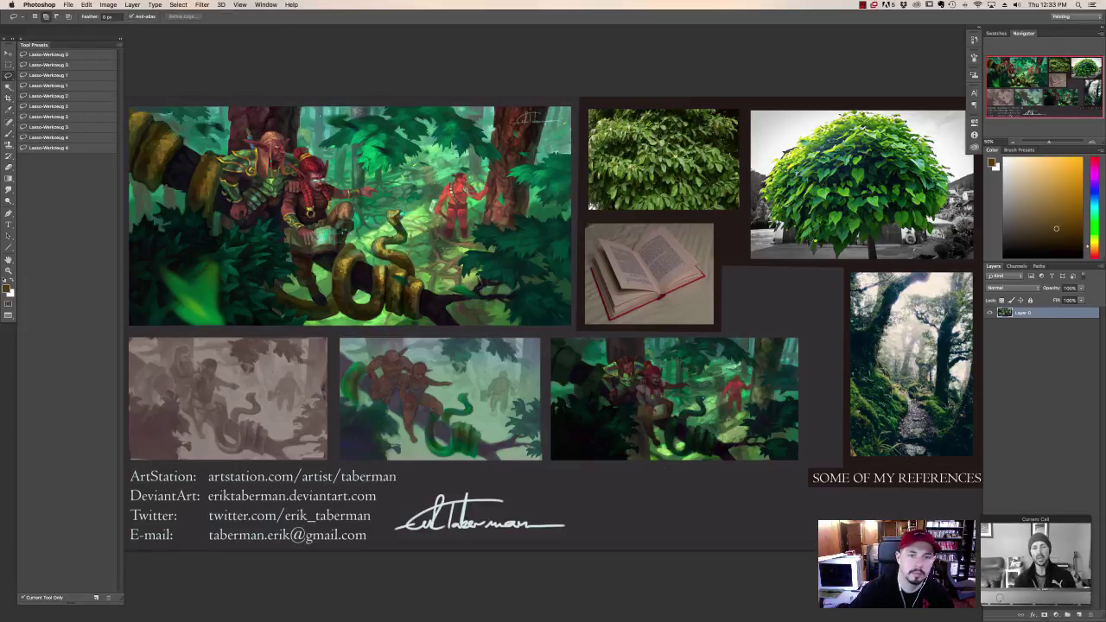
Lasso areas along the painting's top, right foliage, bottom edge and top-left vines.
mouse_move(571, 216)
left_mouse_down()
mouse_move(501, 230)
mouse_move(481, 248)
mouse_move(496, 264)
mouse_move(463, 272)
mouse_move(458, 294)
mouse_move(391, 253)
mouse_move(405, 222)
mouse_move(395, 215)
mouse_move(371, 245)
mouse_move(351, 230)
mouse_move(351, 201)
mouse_move(371, 193)
mouse_move(343, 190)
mouse_move(235, 86)
mouse_move(233, 109)
mouse_move(641, 99)
left_mouse_up()
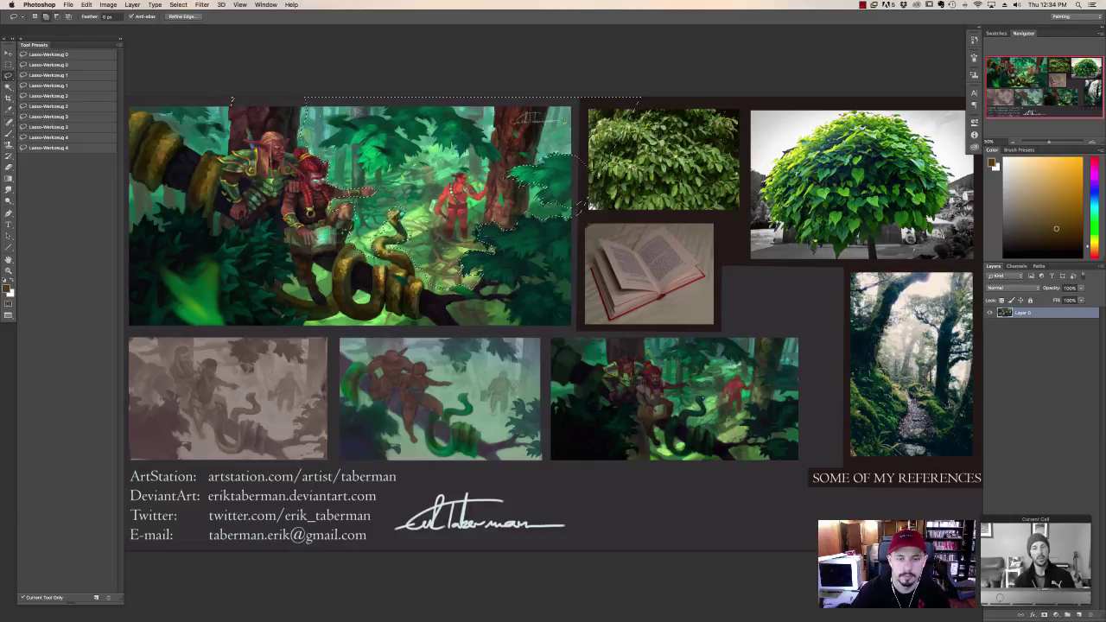
mouse_move(451, 320)
left_mouse_down()
mouse_move(455, 302)
mouse_move(493, 301)
mouse_move(463, 320)
left_mouse_up()
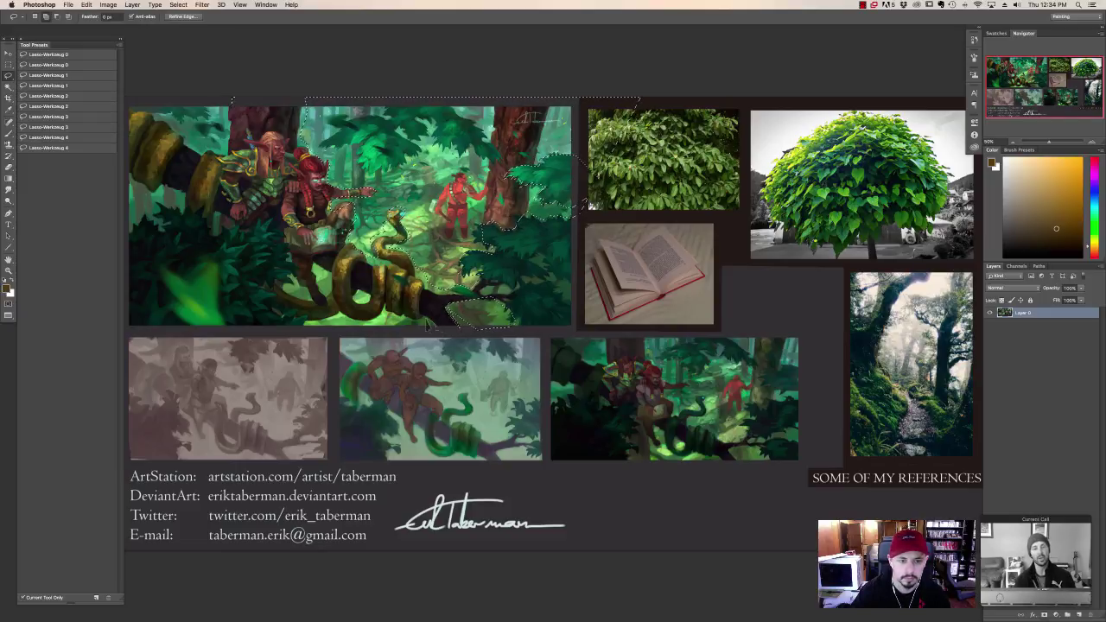
mouse_move(356, 316)
left_mouse_down()
mouse_move(381, 333)
mouse_move(451, 331)
left_mouse_up()
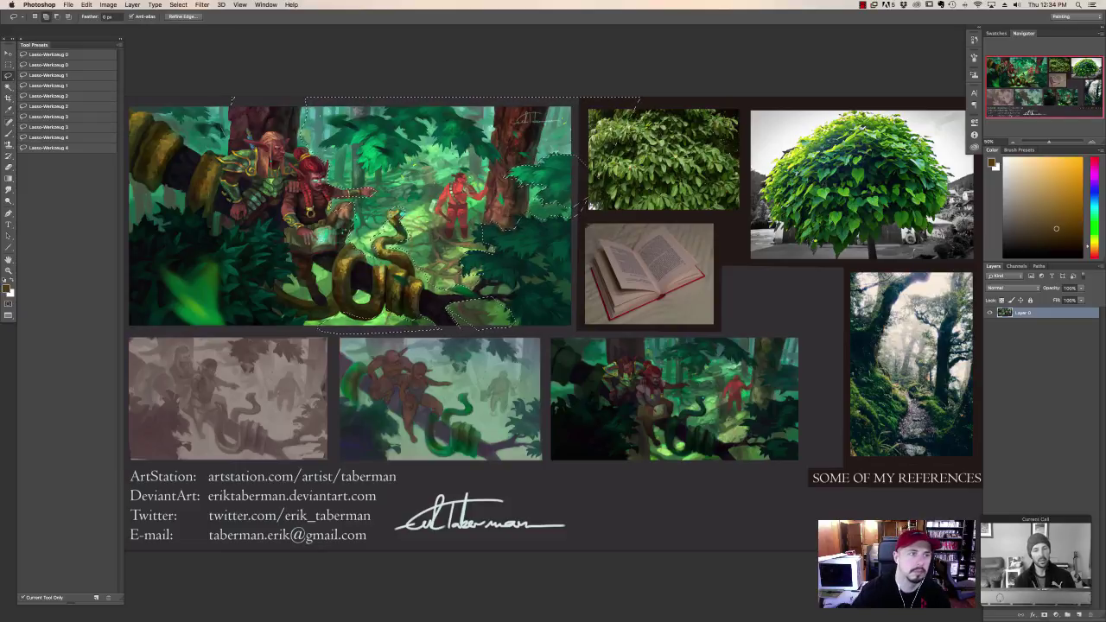
mouse_move(231, 100)
left_mouse_down()
mouse_move(197, 109)
mouse_move(226, 203)
mouse_move(368, 207)
mouse_move(337, 302)
mouse_move(233, 101)
left_mouse_up()
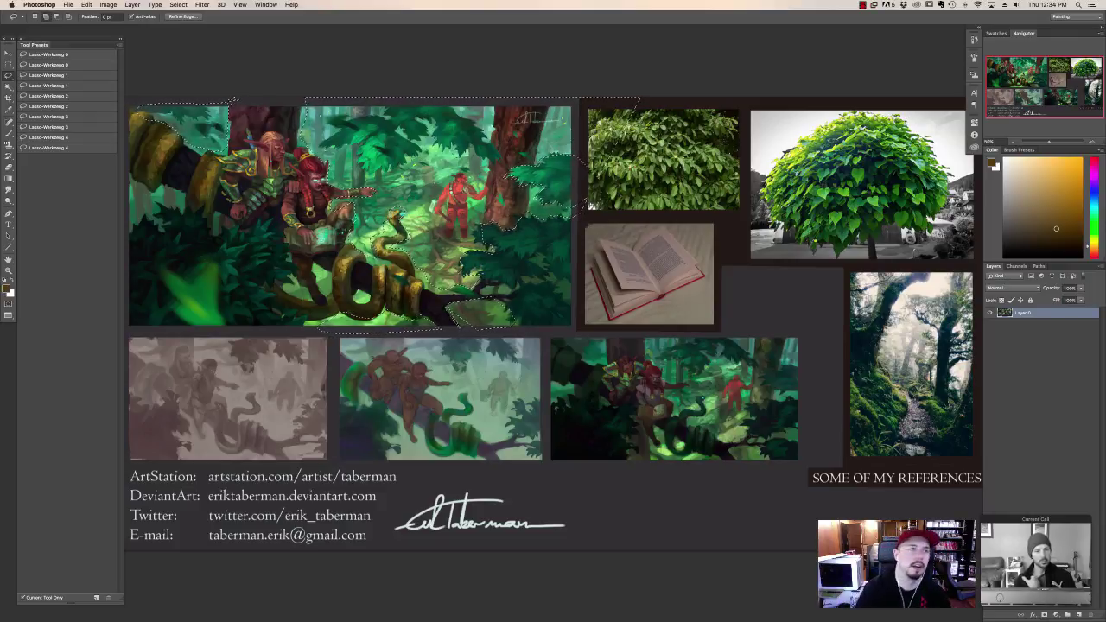
Copy the selected areas and paste them as a new Layer 1.
left_click(86, 4)
left_click(93, 66)
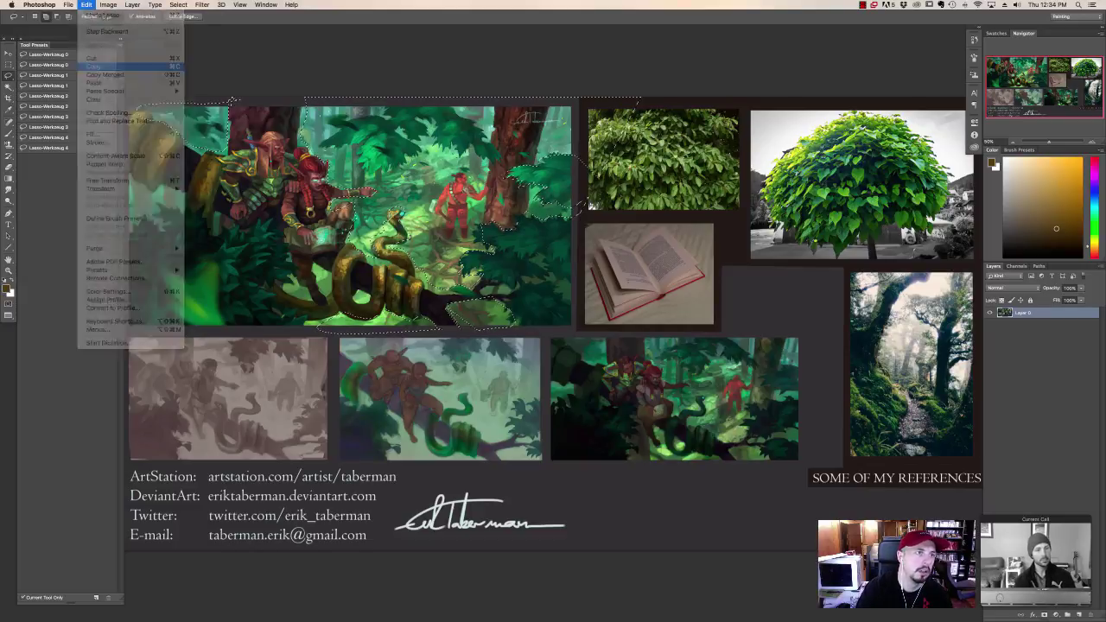
left_click(87, 4)
left_click(93, 83)
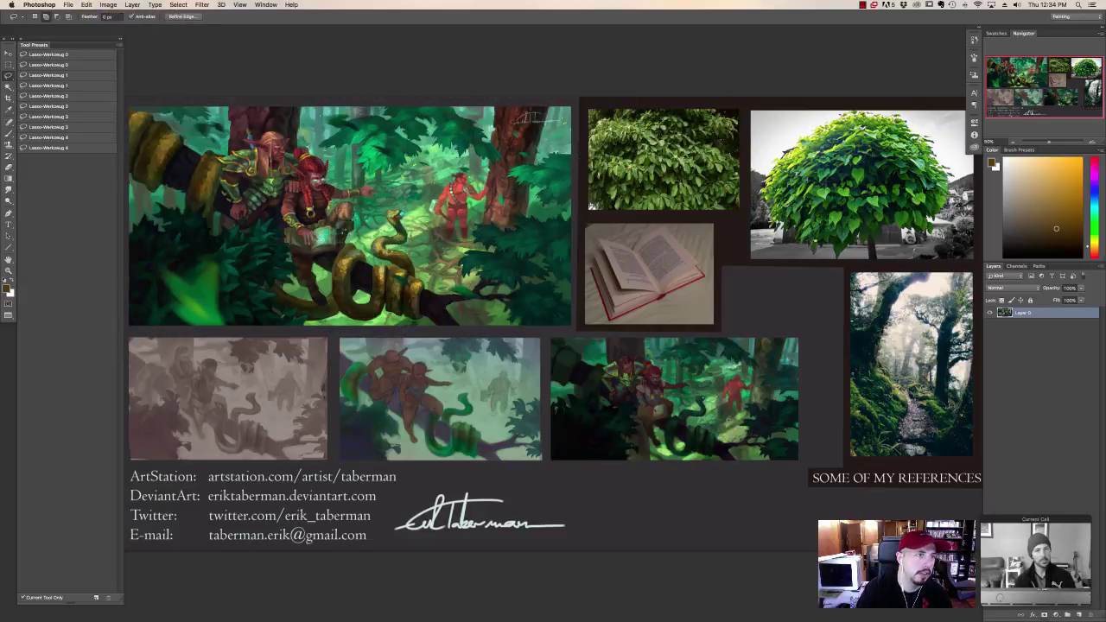
In Levels on the pasted layer, lift output black, set output white to 187, deepen midtones.
left_click(108, 4)
mouse_move(121, 28)
left_click(201, 36)
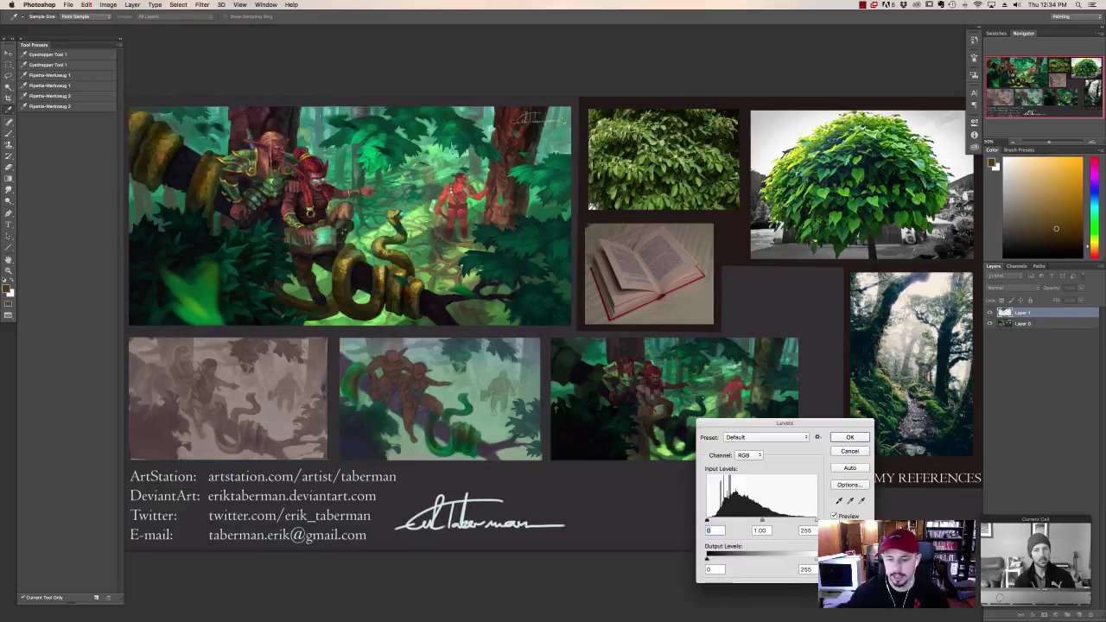
left_click_drag(707, 558, 736, 558)
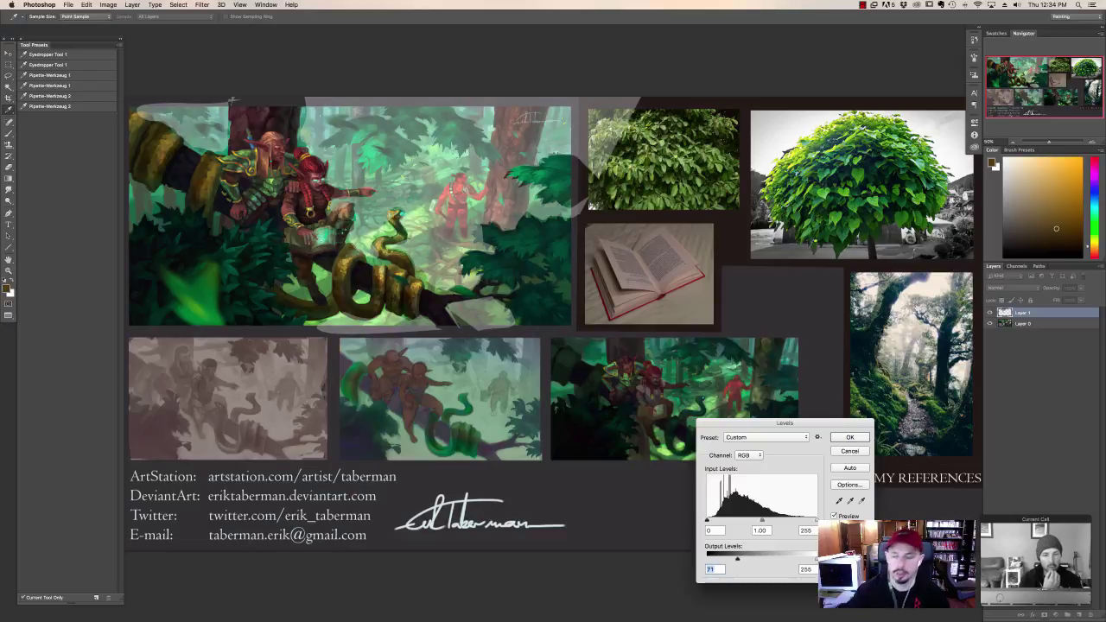
left_click_drag(813, 558, 804, 558)
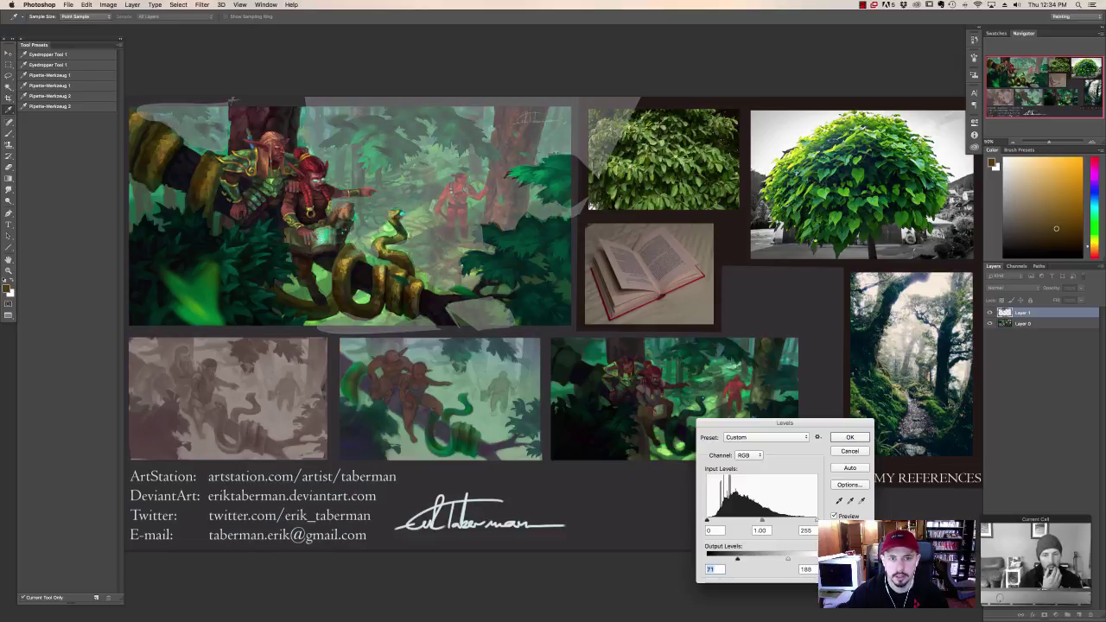
key("Tab")
key("shift+Down")
key("shift+Down")
mouse_move(761, 520)
left_mouse_down()
mouse_move(749, 520)
mouse_move(777, 519)
left_mouse_up()
left_click(759, 530)
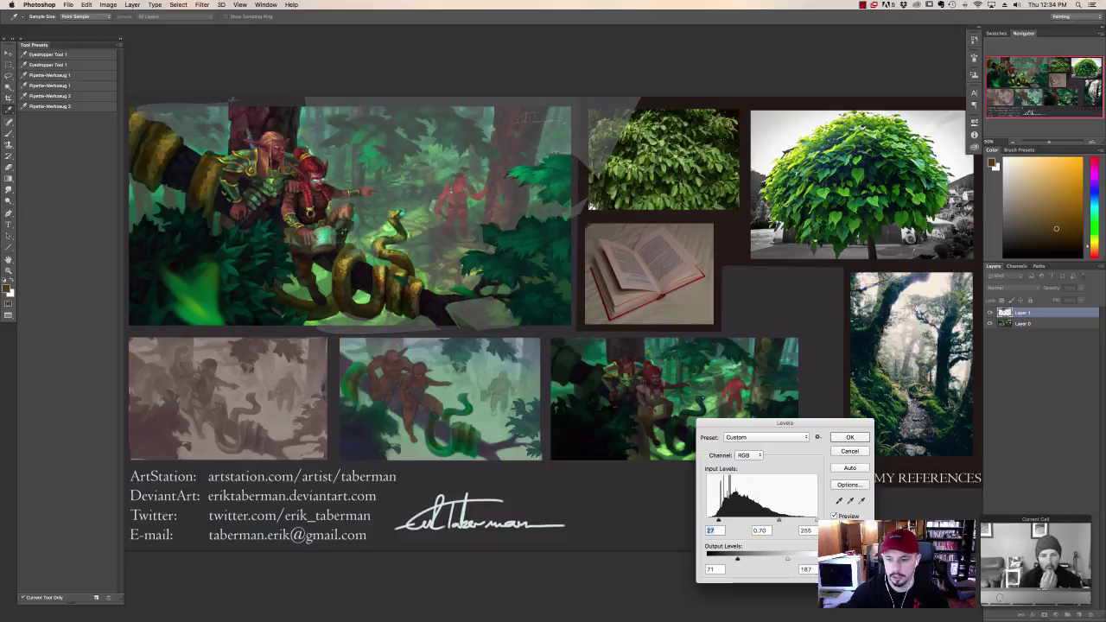
Set the Blue channel black point to 0 and adjust its midtones.
left_click(748, 454)
left_click(749, 480)
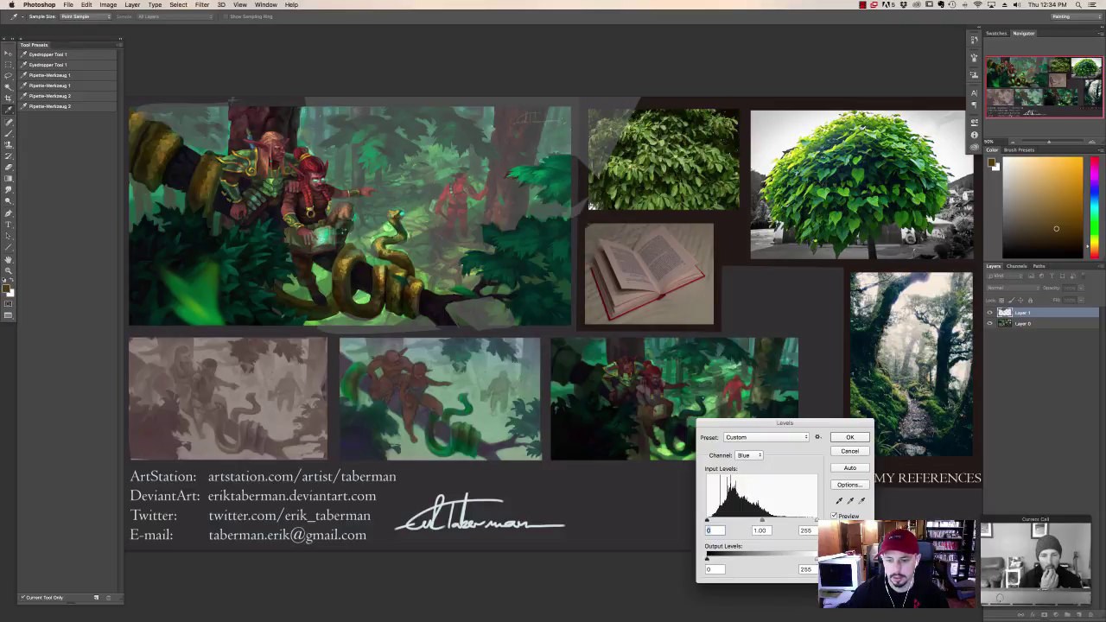
left_click_drag(707, 520, 725, 520)
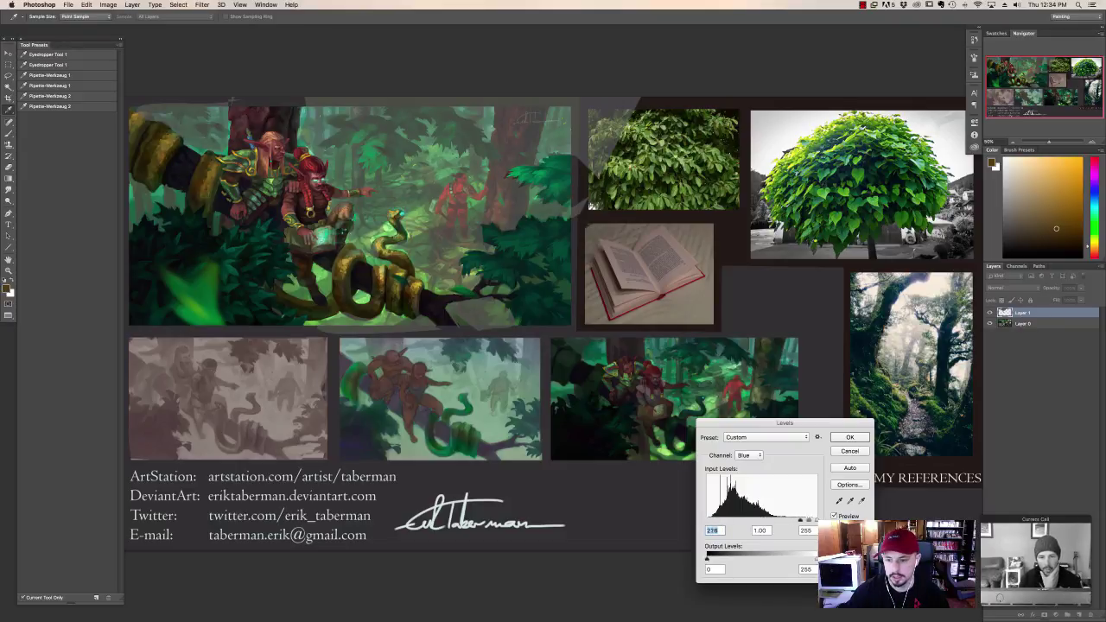
type("0")
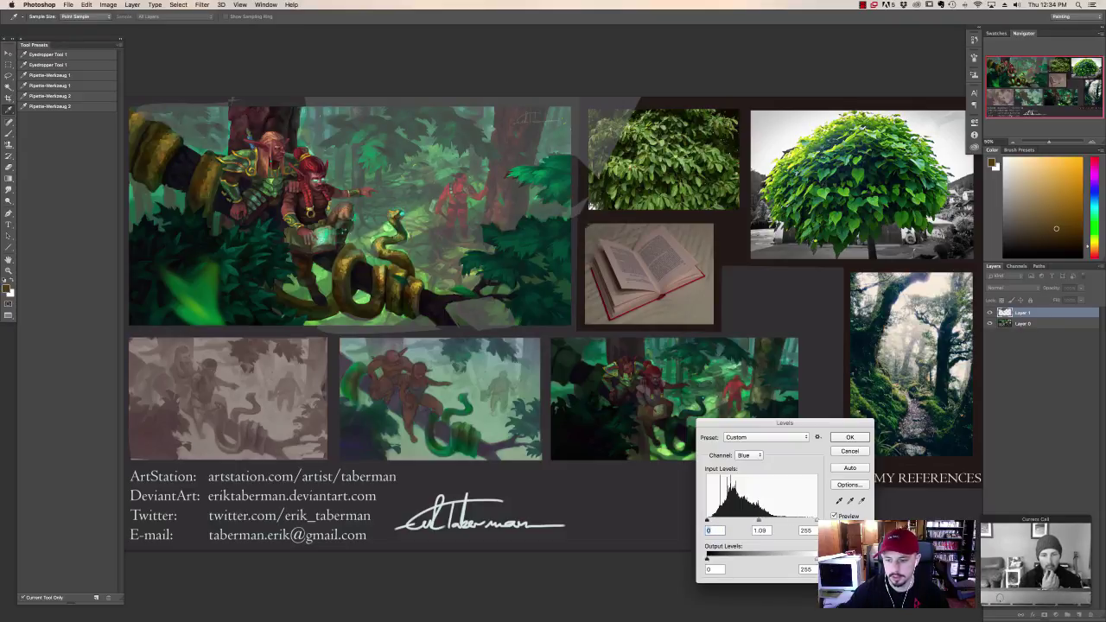
left_click_drag(743, 519, 754, 519)
key("Tab")
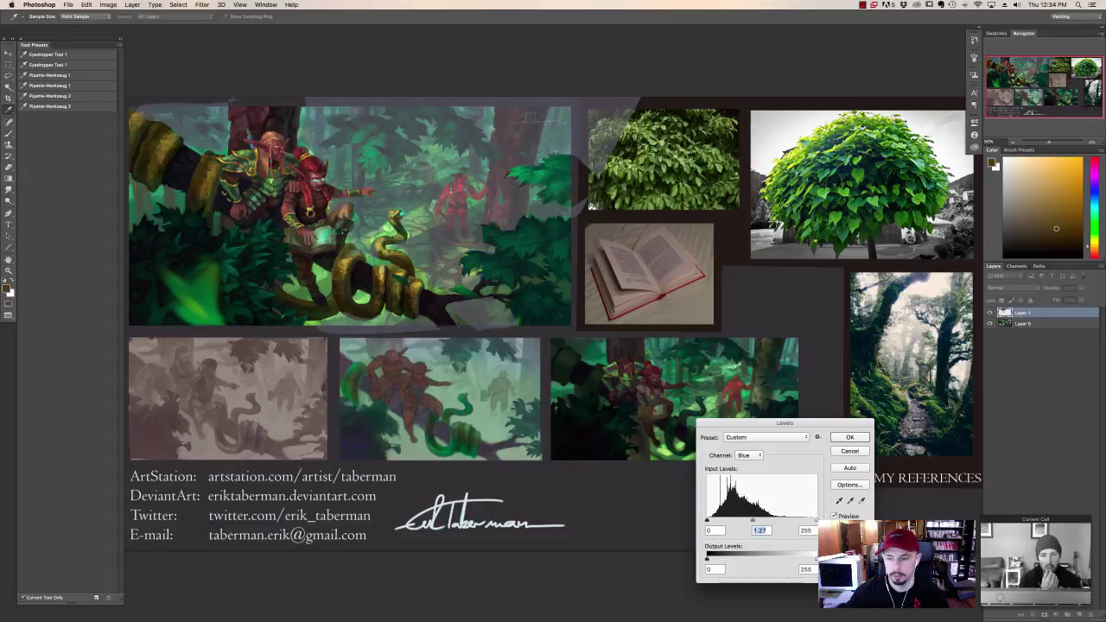
key("Tab")
Adjust the Green and Red channel midtones, then apply the Levels change.
left_click(748, 456)
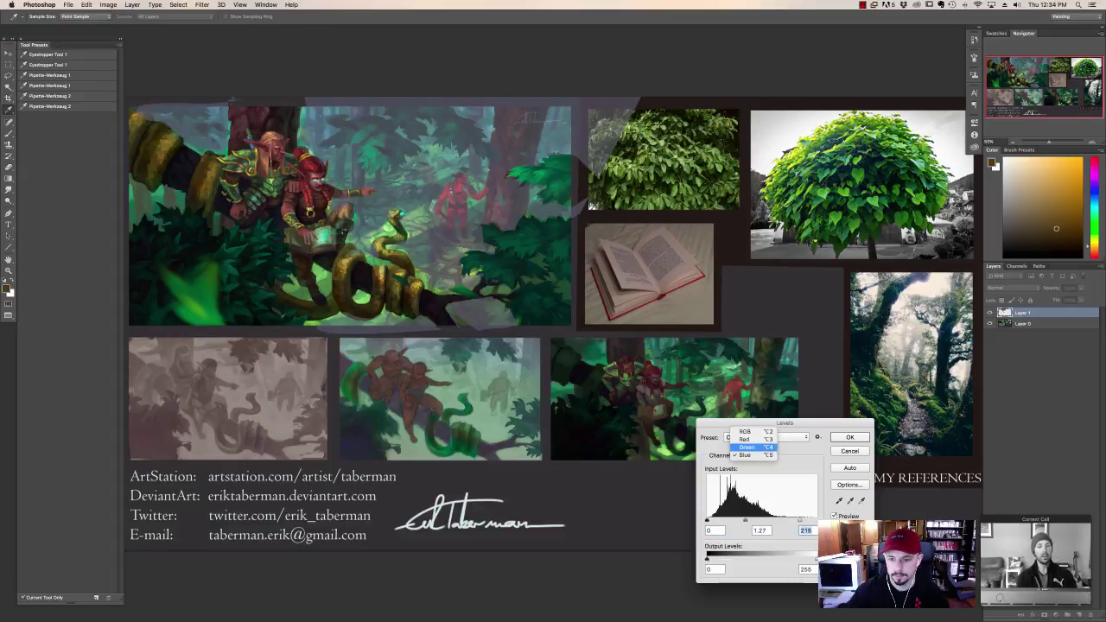
left_click(745, 444)
left_click_drag(762, 520, 752, 519)
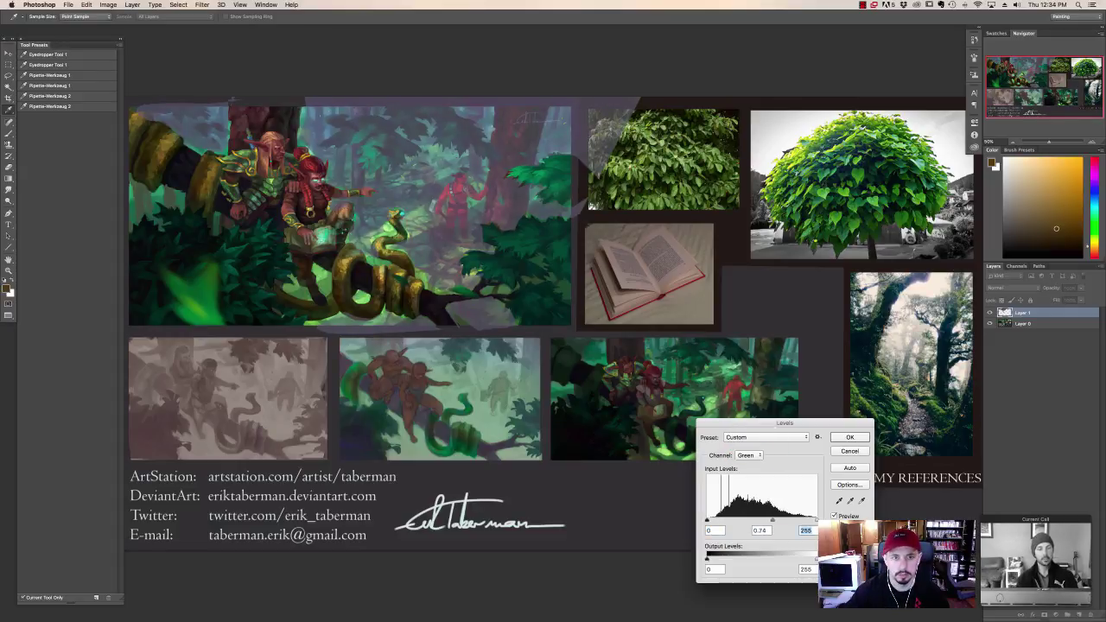
key("shift+Tab")
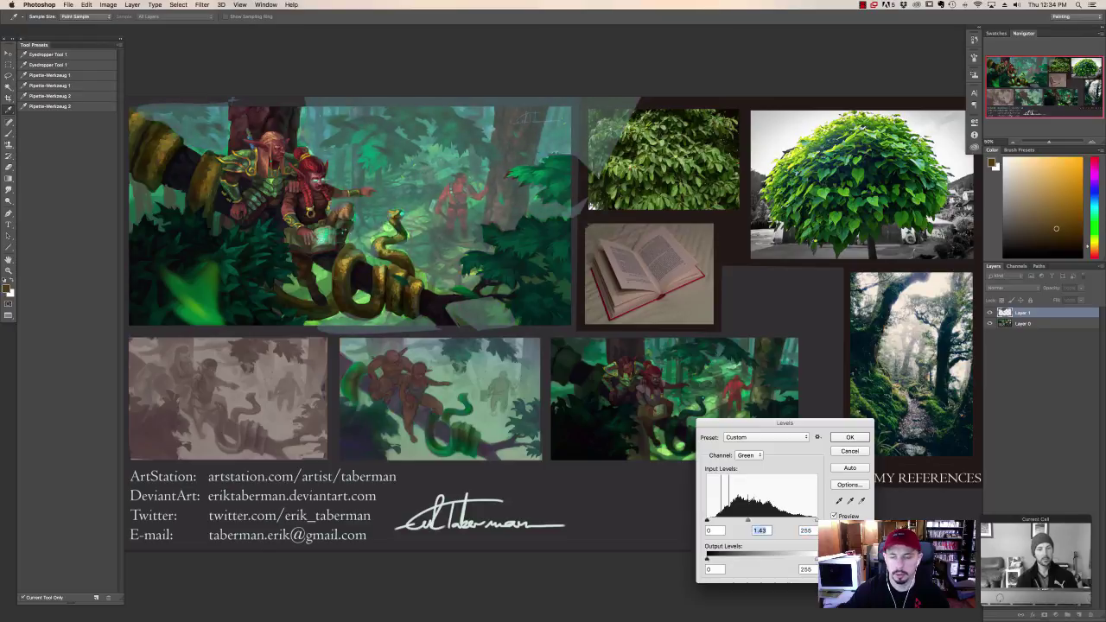
left_click(748, 456)
left_click(745, 446)
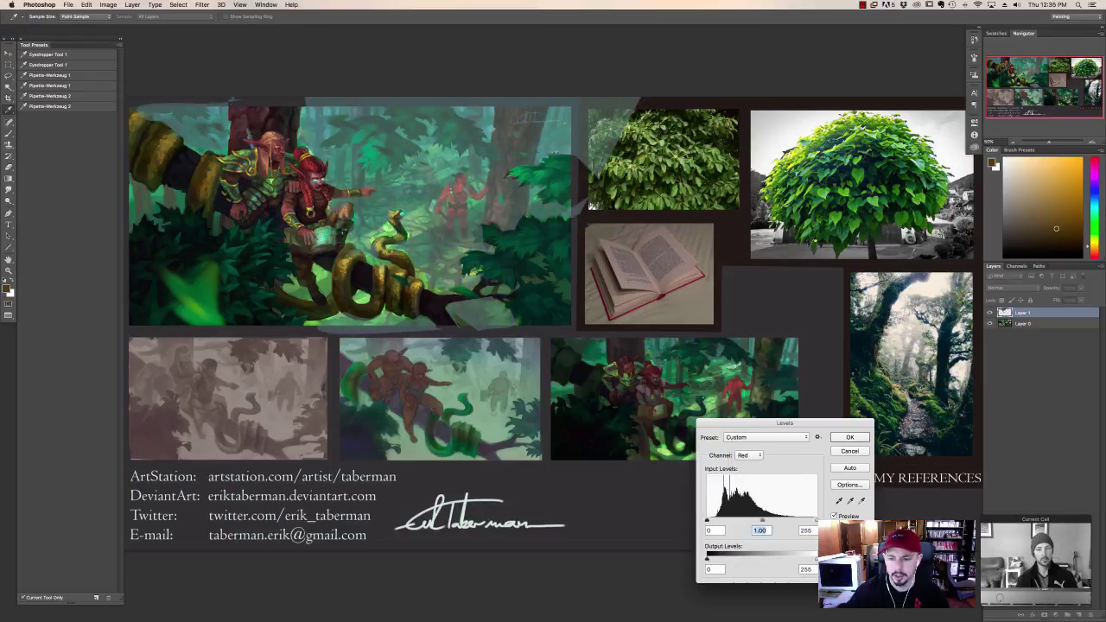
left_click_drag(767, 519, 750, 520)
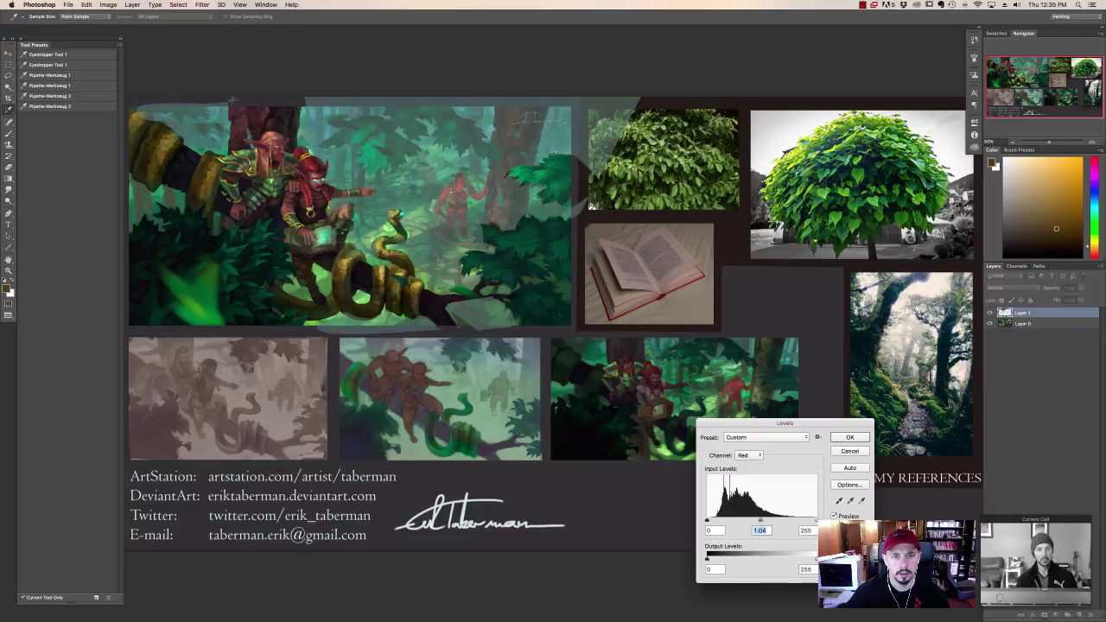
key("Return")
key("l")
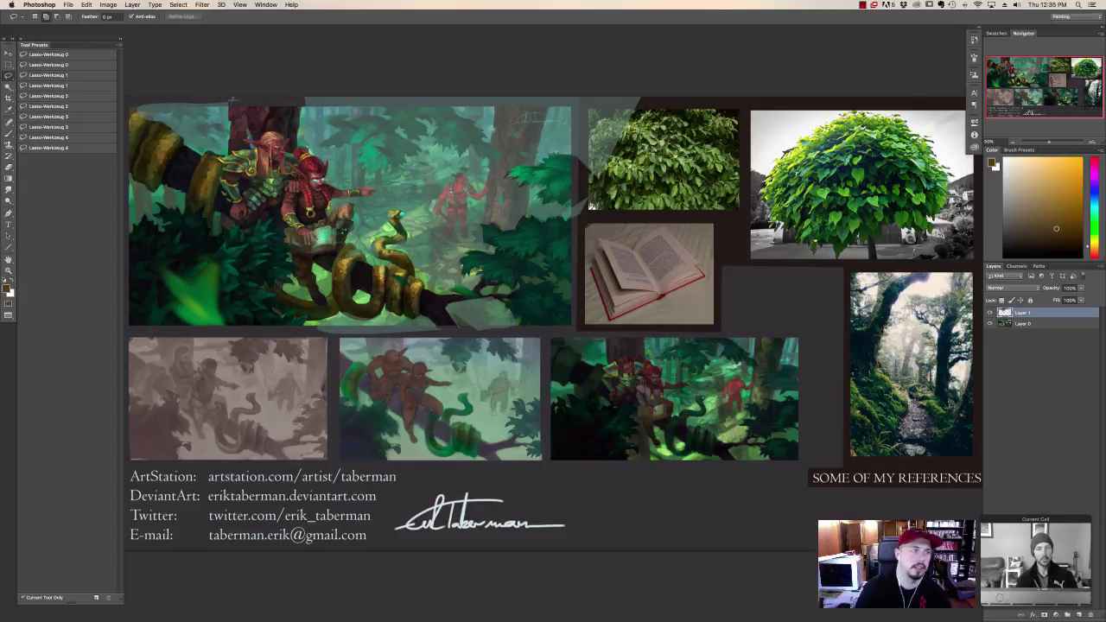
Lasso the sky gaps along the painting's top edge and beside the dark trunk.
mouse_move(538, 157)
left_mouse_down()
mouse_move(540, 115)
mouse_move(501, 122)
mouse_move(495, 111)
mouse_move(489, 147)
mouse_move(455, 109)
left_mouse_up()
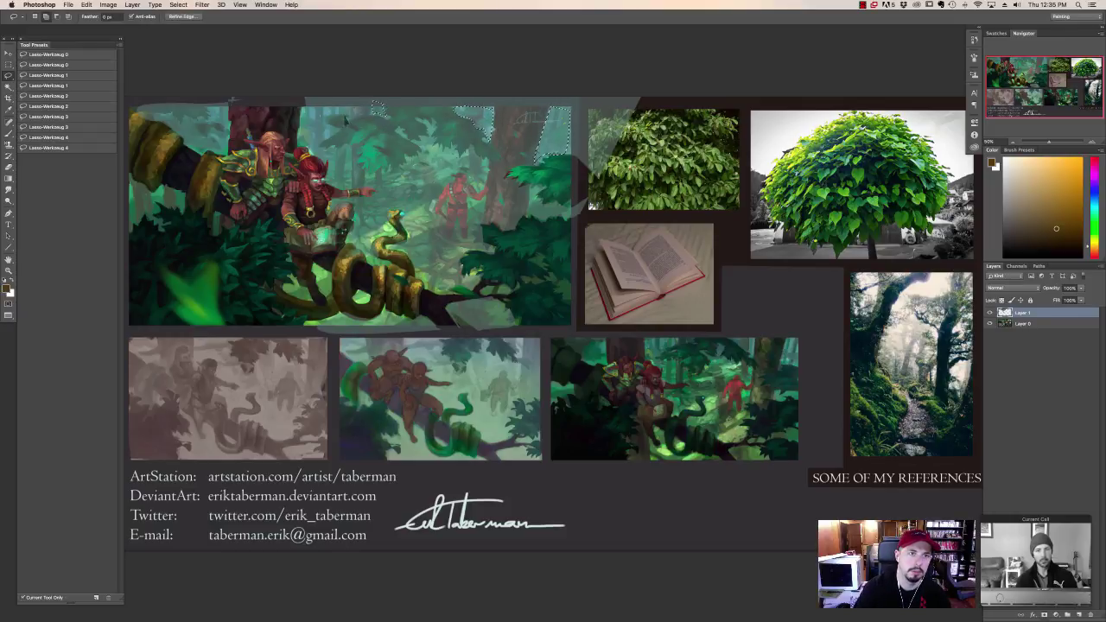
left_click_drag(373, 113, 384, 106)
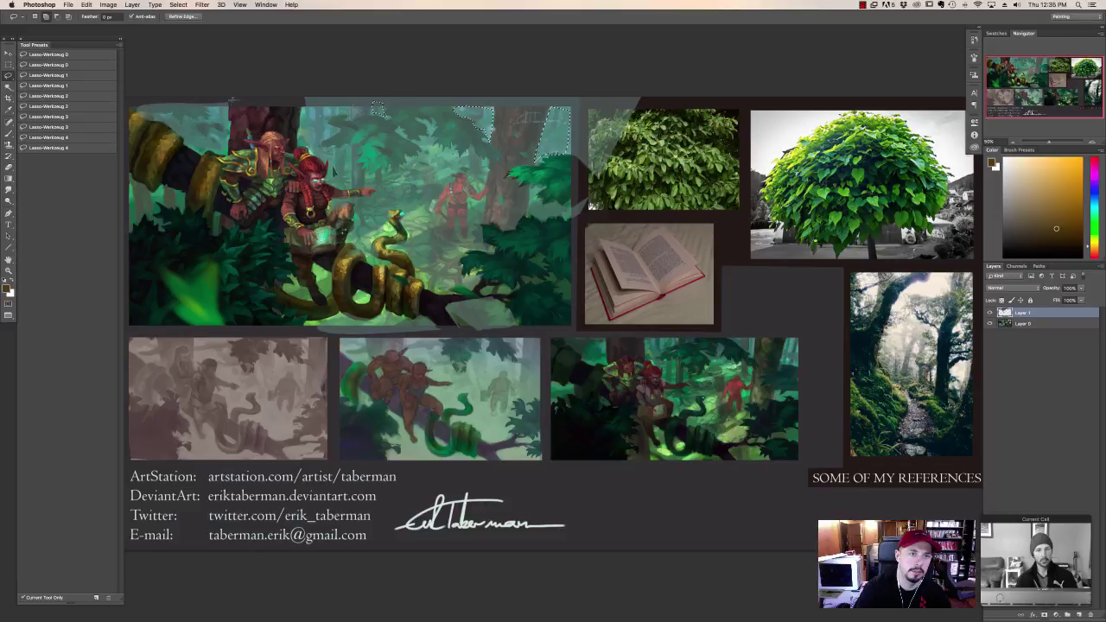
mouse_move(305, 149)
left_mouse_down()
mouse_move(298, 97)
mouse_move(380, 95)
left_mouse_up()
mouse_move(231, 100)
left_mouse_down()
mouse_move(224, 140)
mouse_move(226, 100)
mouse_move(197, 107)
left_mouse_up()
Apply Levels to the selected gaps with black at 0 and midtones raised to about 1.68.
left_click(108, 4)
mouse_move(111, 28)
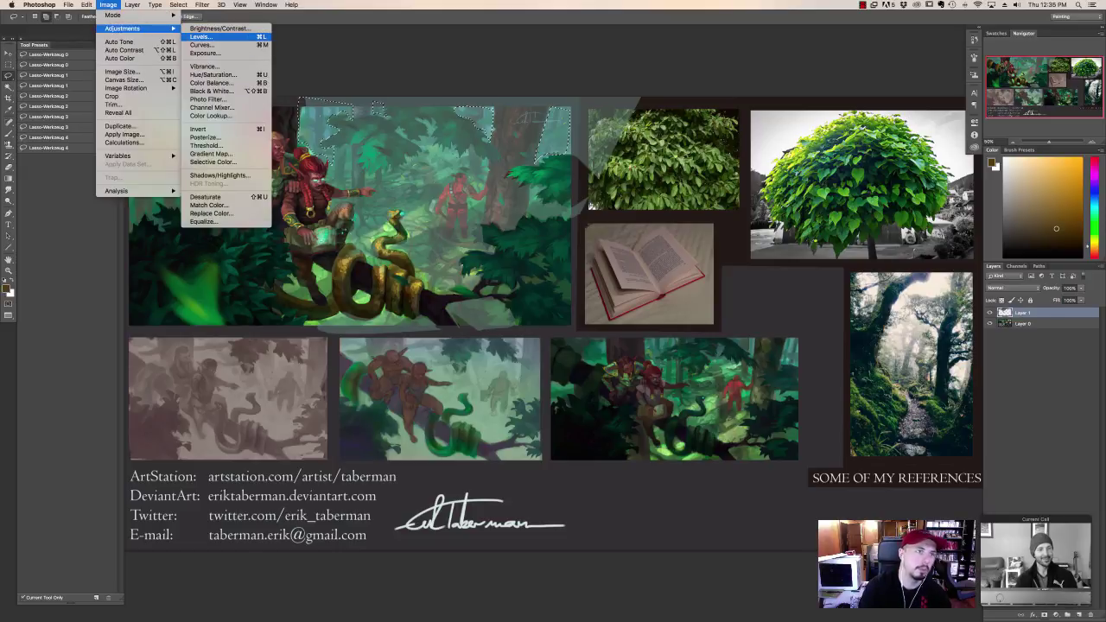
left_click(200, 36)
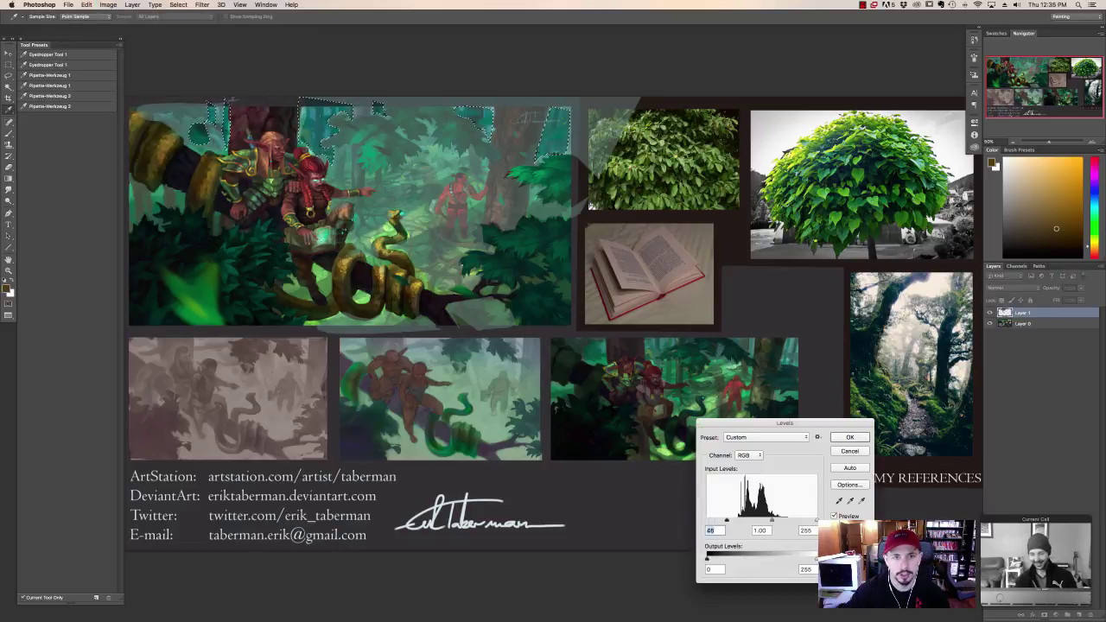
type("0")
left_click_drag(760, 521, 742, 521)
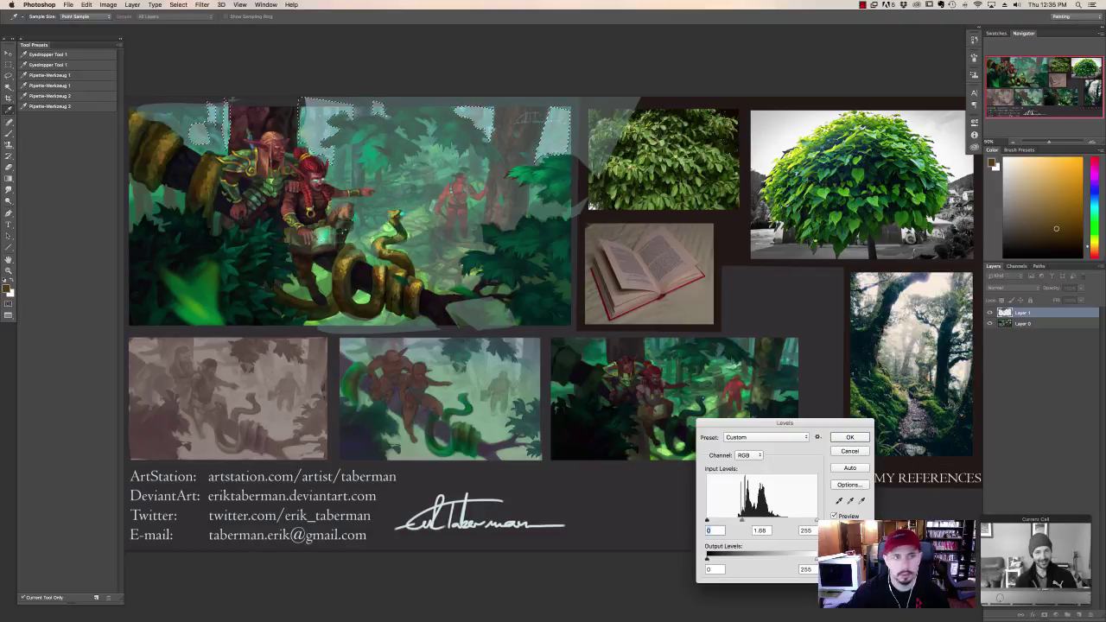
key("Return")
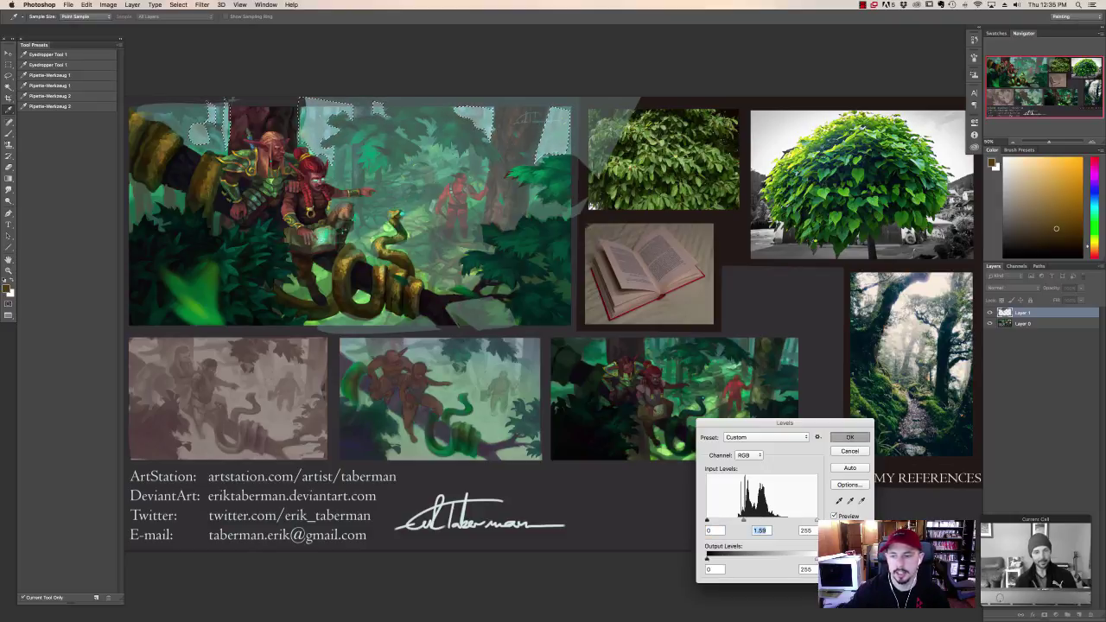
key("l")
left_click(108, 5)
Boost the sky gaps' saturation to +63 with Hue/Saturation, then deselect.
mouse_move(112, 28)
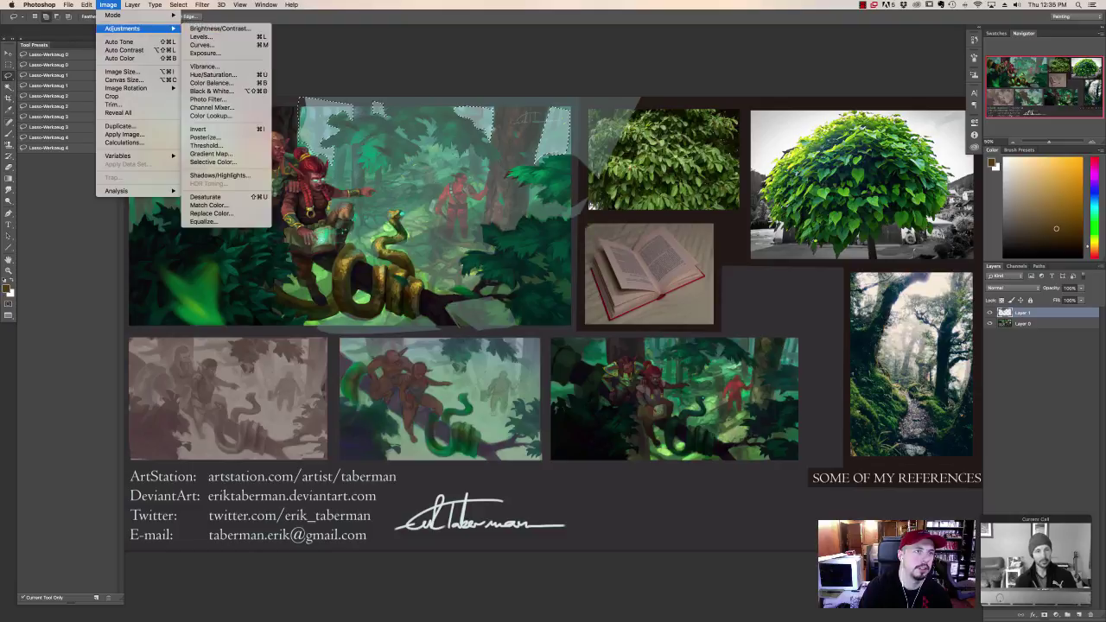
left_click(211, 75)
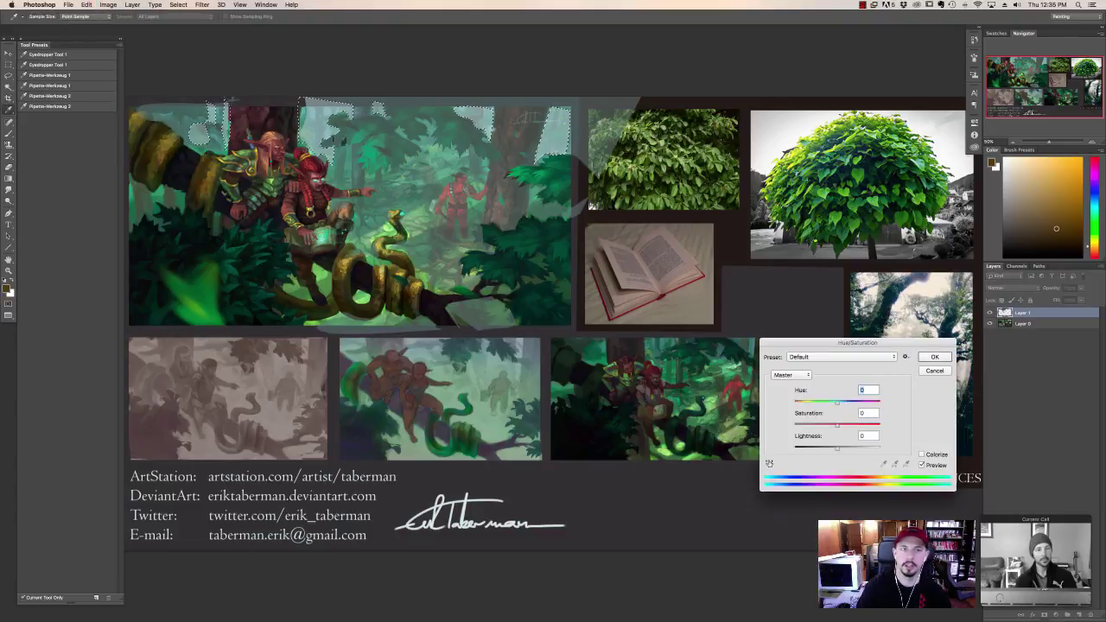
left_click_drag(837, 425, 855, 425)
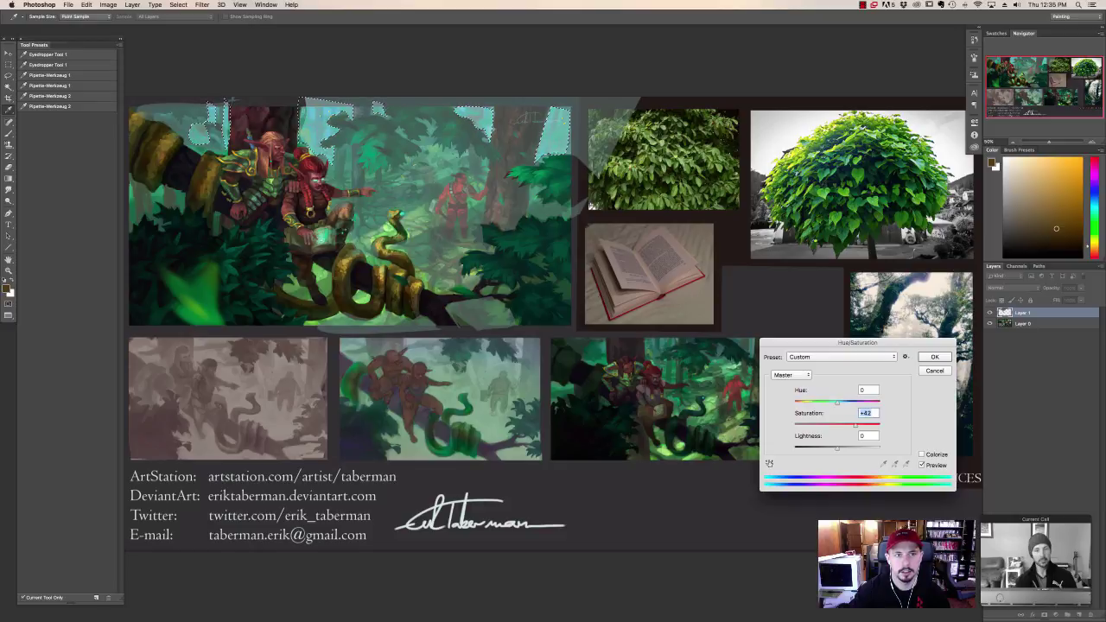
key("Return")
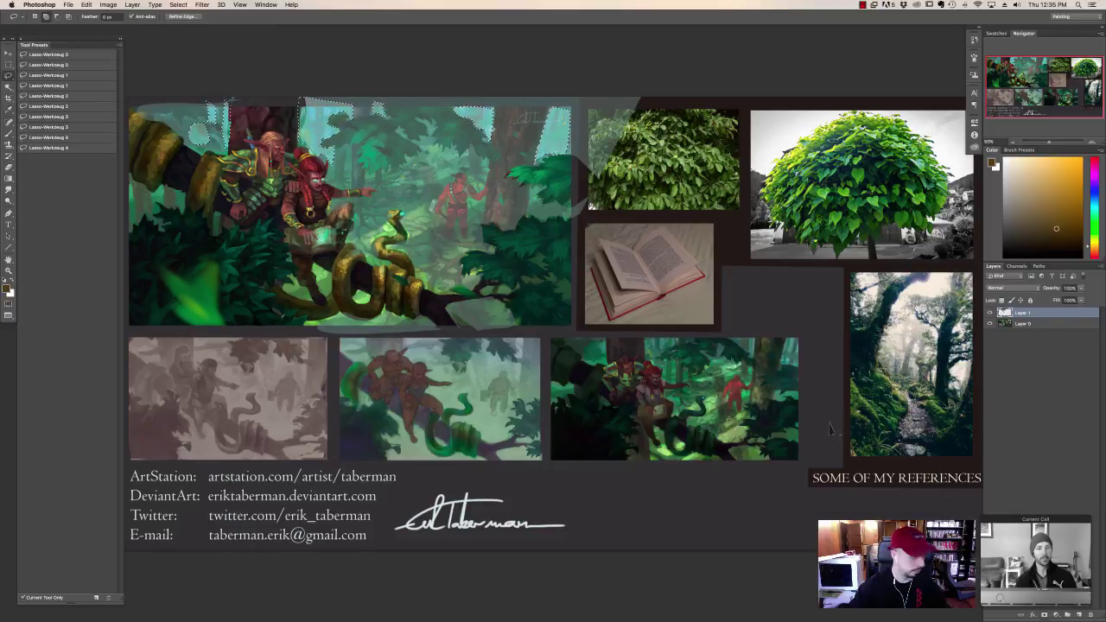
key("super+d")
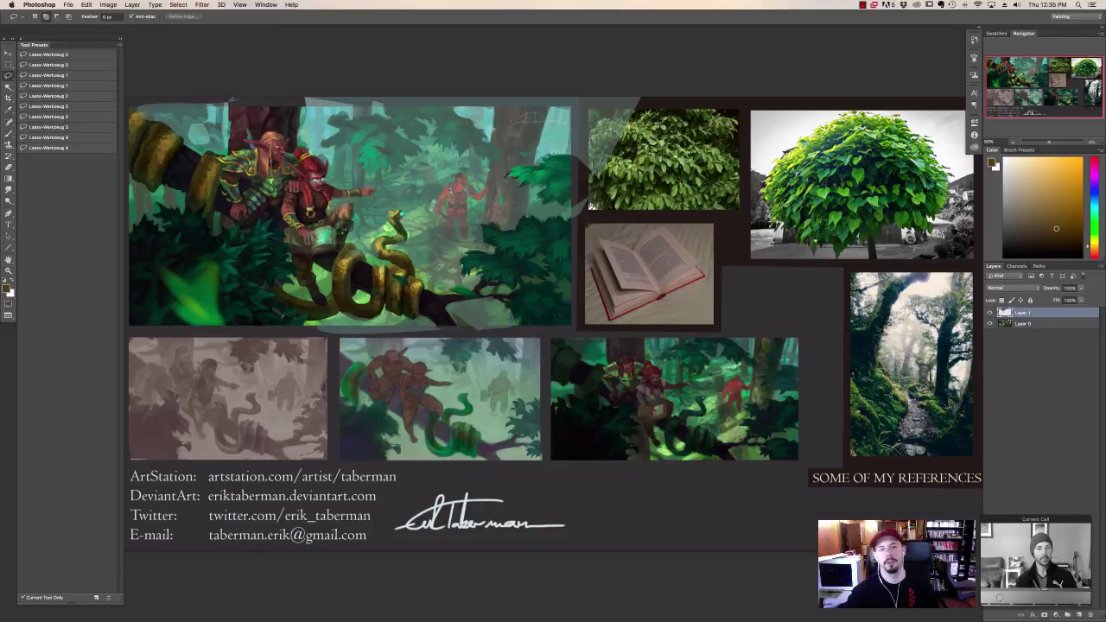
Hide Layer 1 in the Layers panel to view the painting without the overlay.
mouse_move(534, 605)
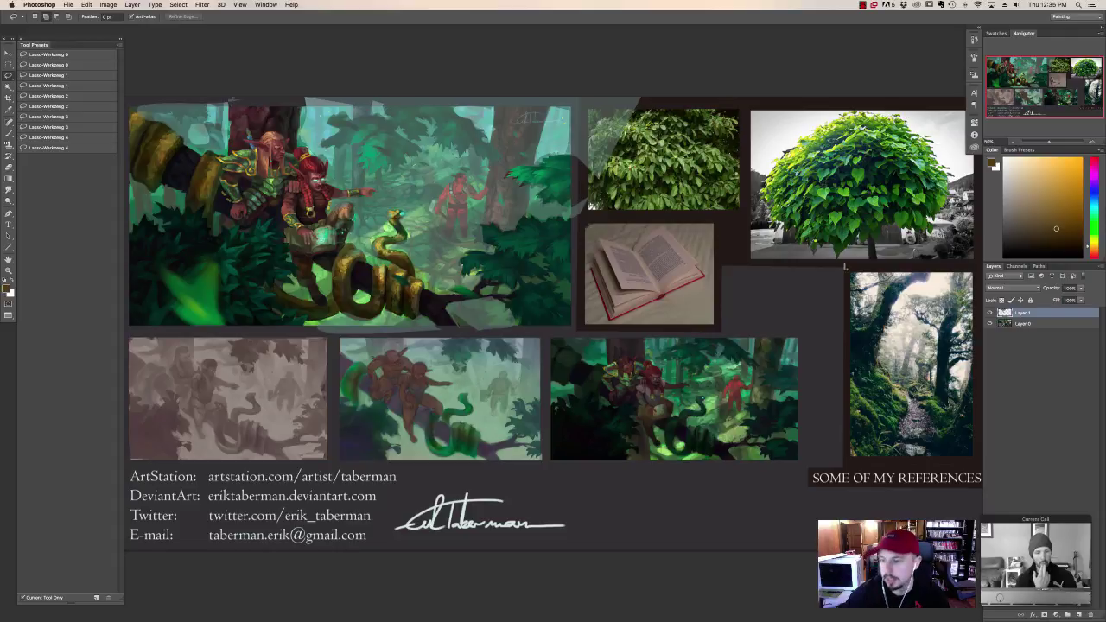
left_click(991, 312)
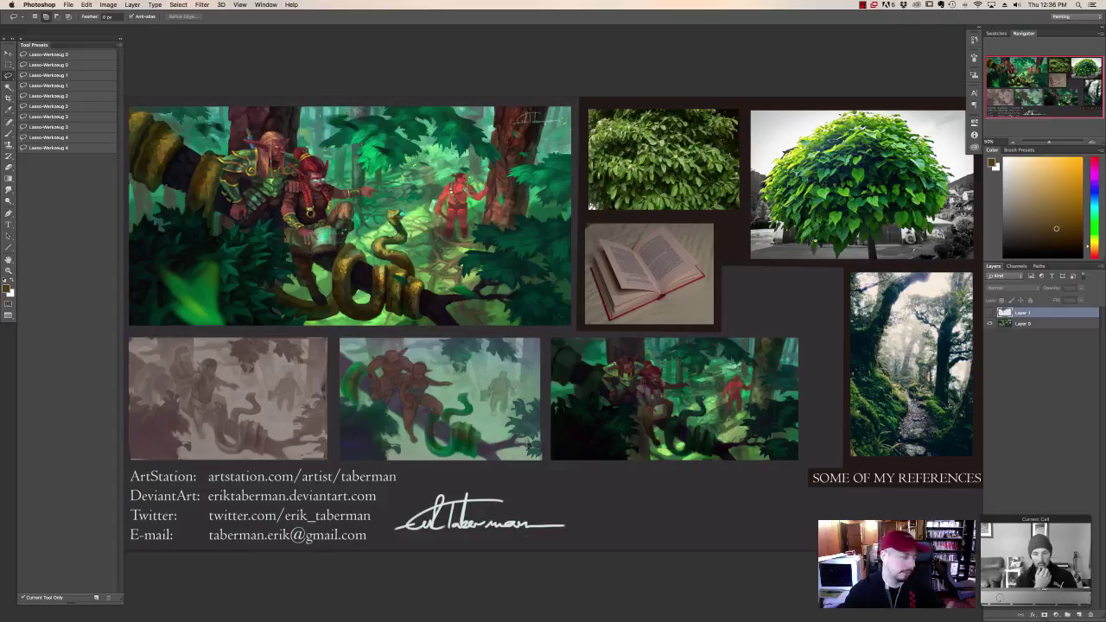
Bring the archer-beneath-giant-trees sheet forward and show it alone in full screen.
key("shift+f")
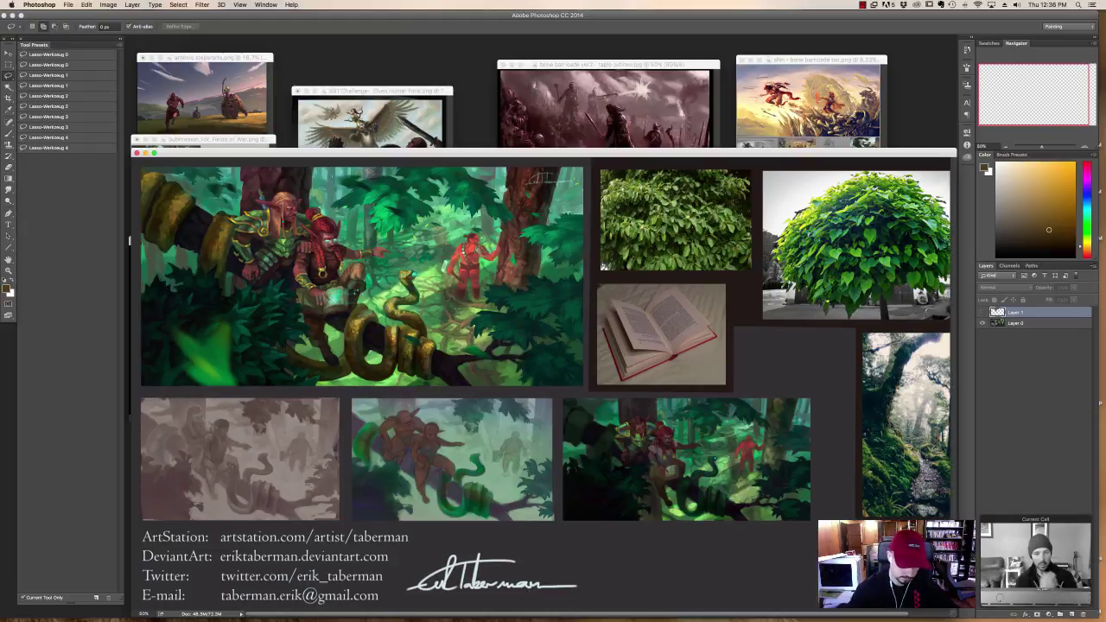
key("super+minus")
key("super+minus")
key("super+minus")
key("super+minus")
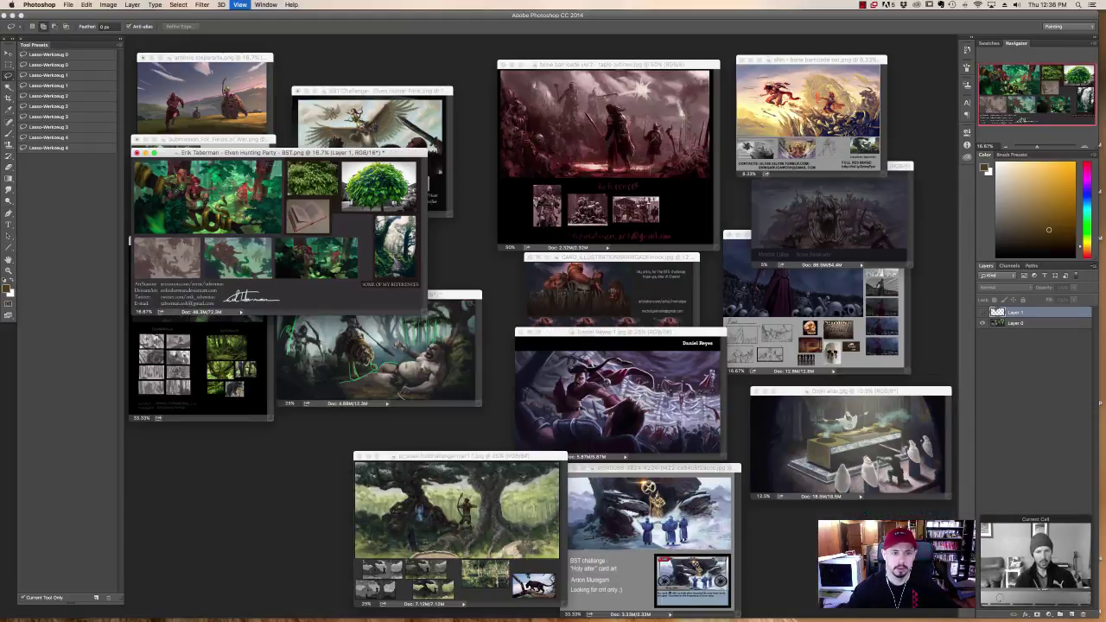
key("super+minus")
left_click(458, 456)
left_click_drag(458, 456, 363, 224)
key("super+plus")
key("super+plus")
key("super+plus")
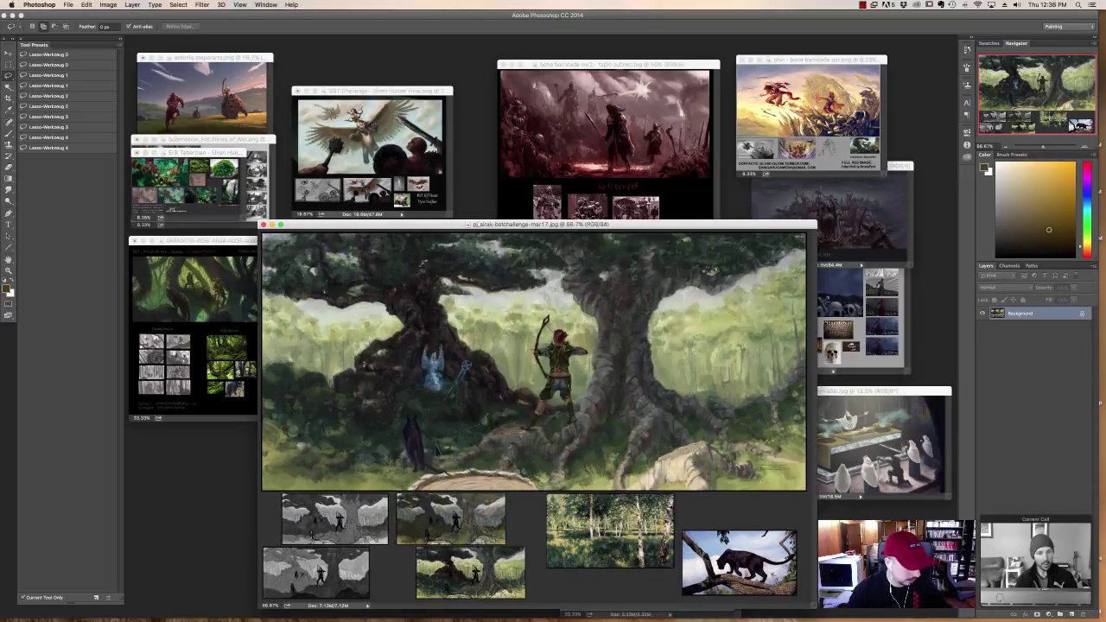
key("f")
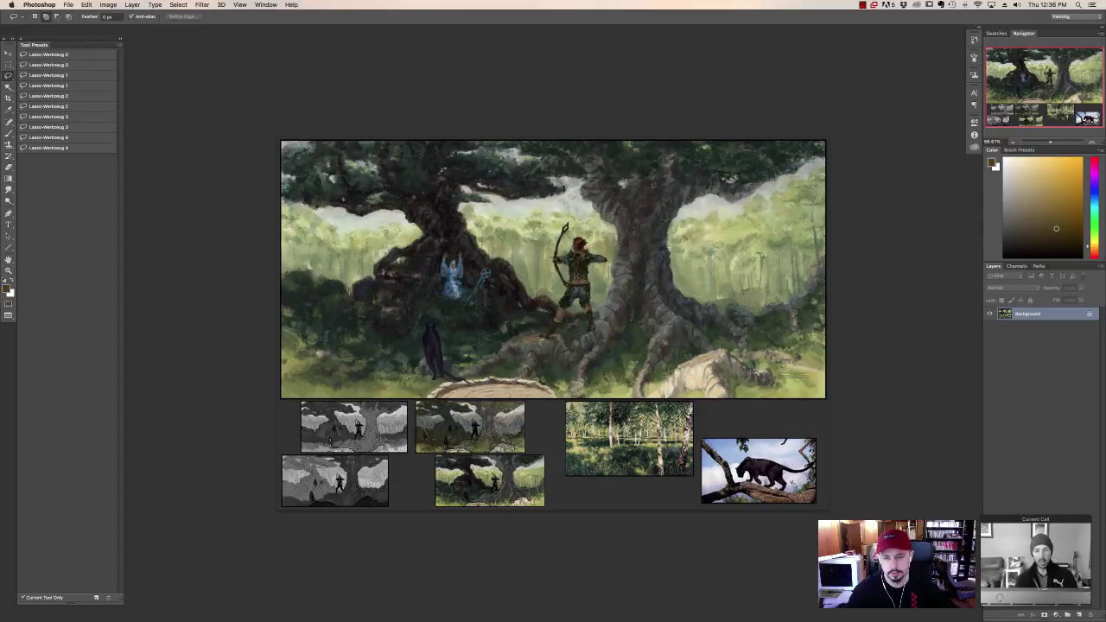
View the sheet at 66.67%, pick orange as foreground colour, and add empty Layer 1.
key("super+plus")
key("super+minus")
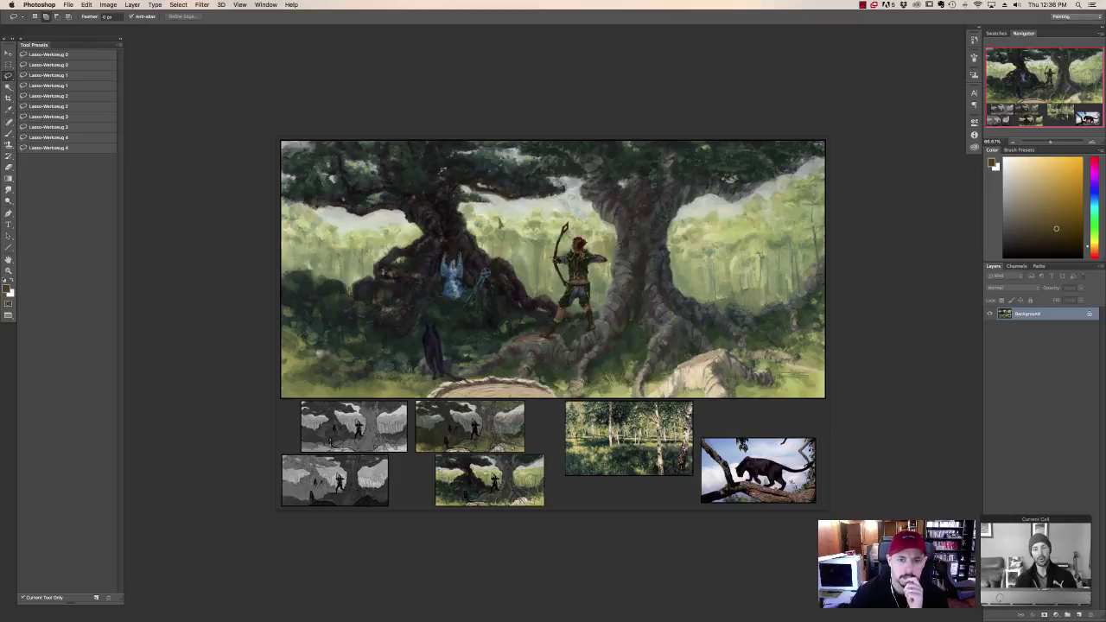
left_click(1060, 172)
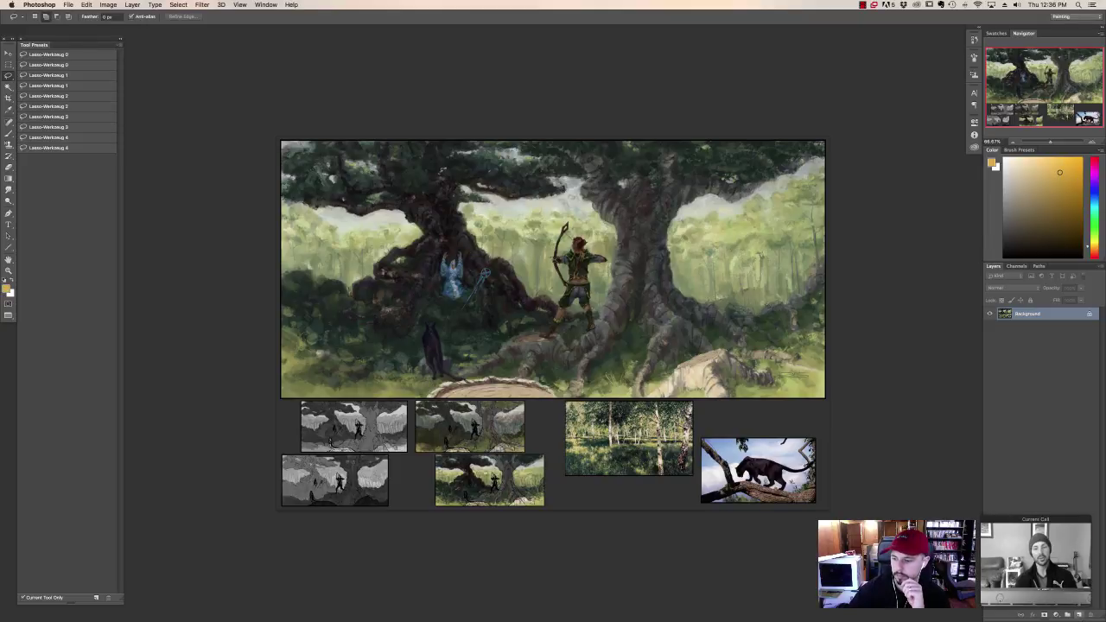
left_click(1079, 615)
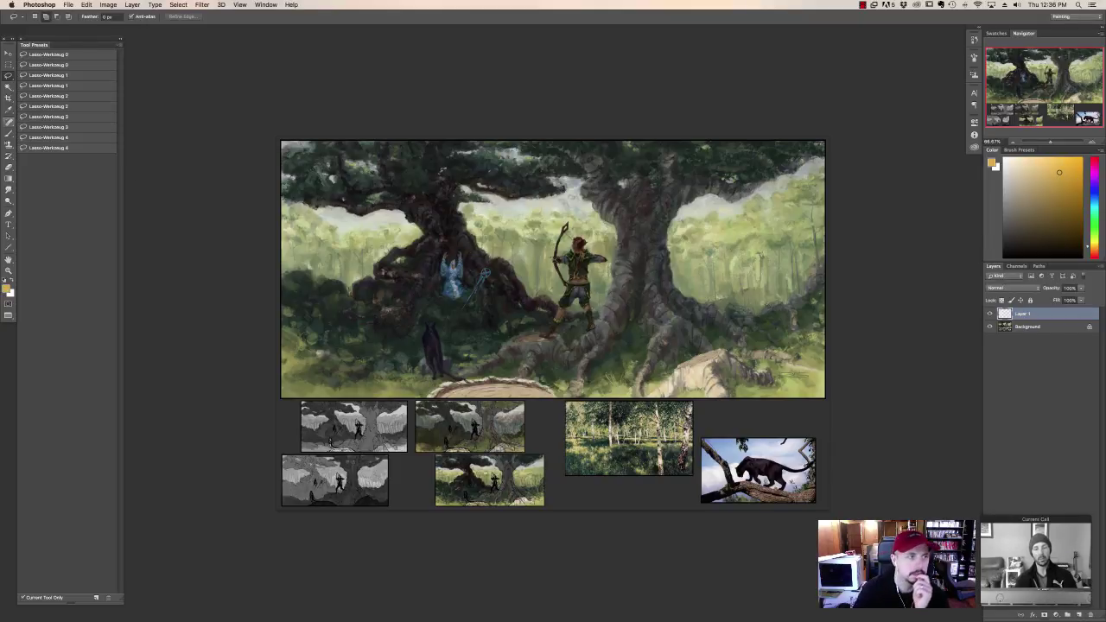
left_click(8, 128)
left_click_drag(563, 275, 592, 293)
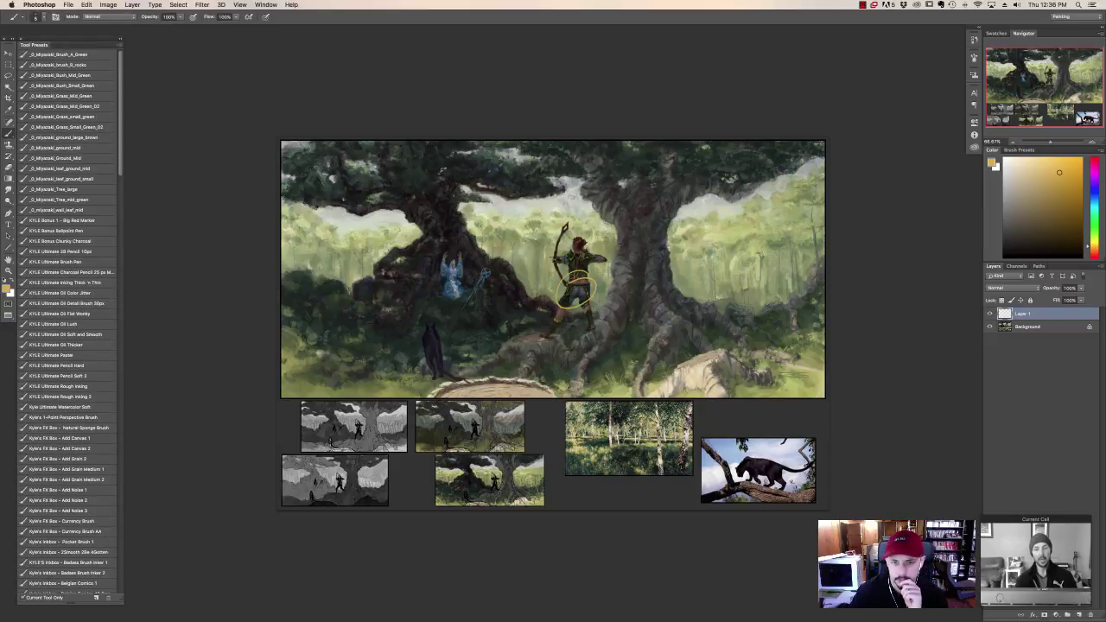
key("super+z")
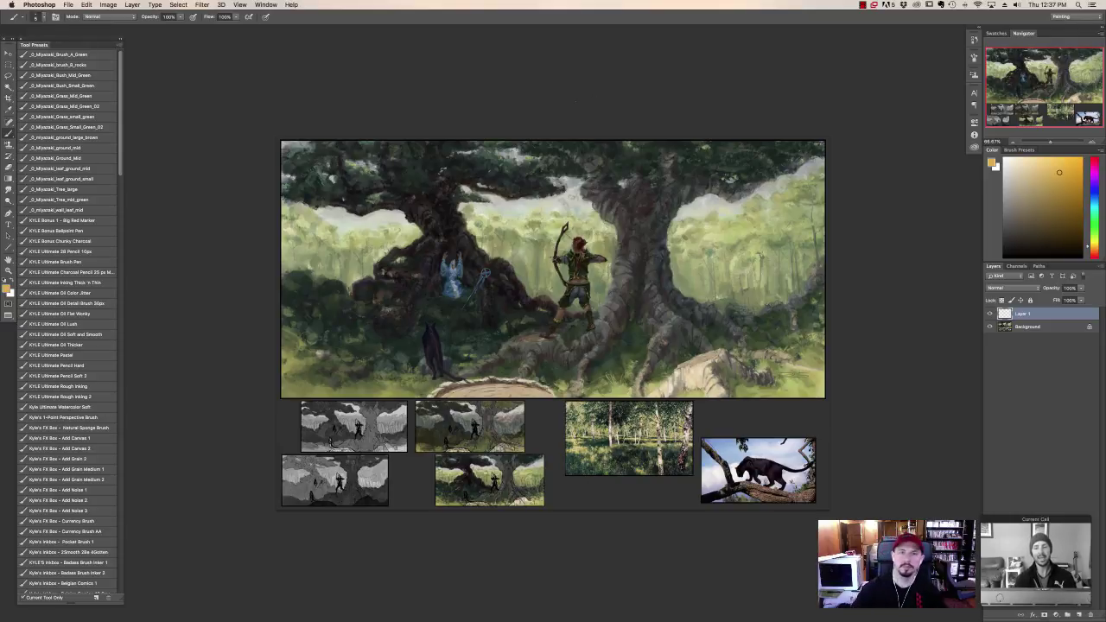
key("l")
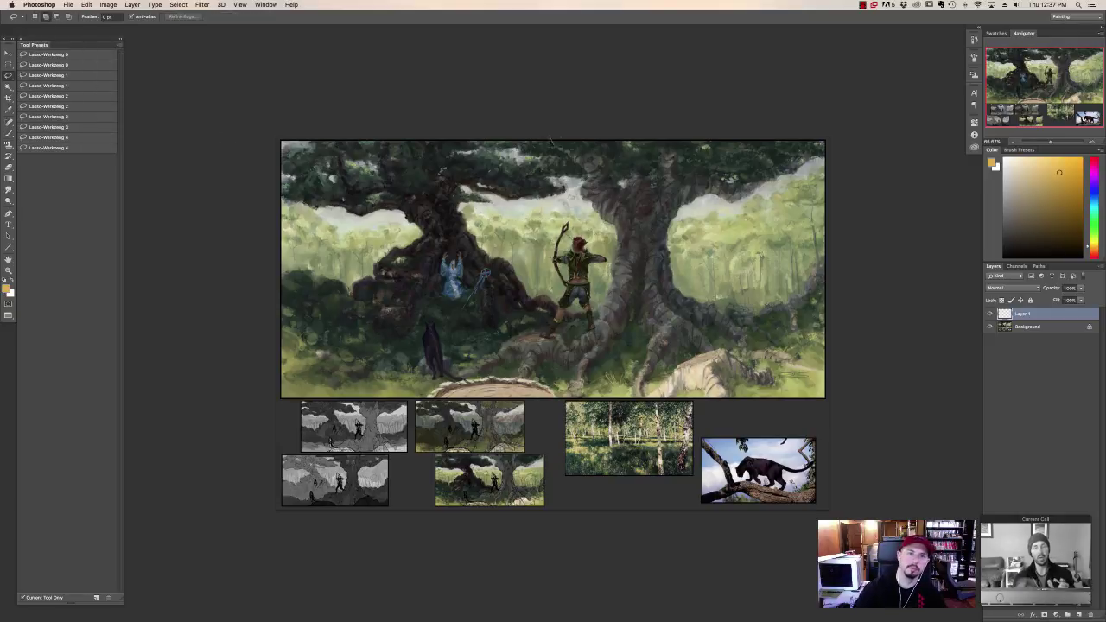
Copy a selection of the archer and big tree from Background and paste it as Layer 2.
mouse_move(547, 165)
left_mouse_down()
mouse_move(612, 249)
mouse_move(574, 223)
mouse_move(553, 299)
mouse_move(517, 342)
mouse_move(456, 357)
mouse_move(424, 320)
mouse_move(358, 368)
mouse_move(802, 423)
mouse_move(719, 298)
mouse_move(773, 209)
mouse_move(527, 138)
left_mouse_up()
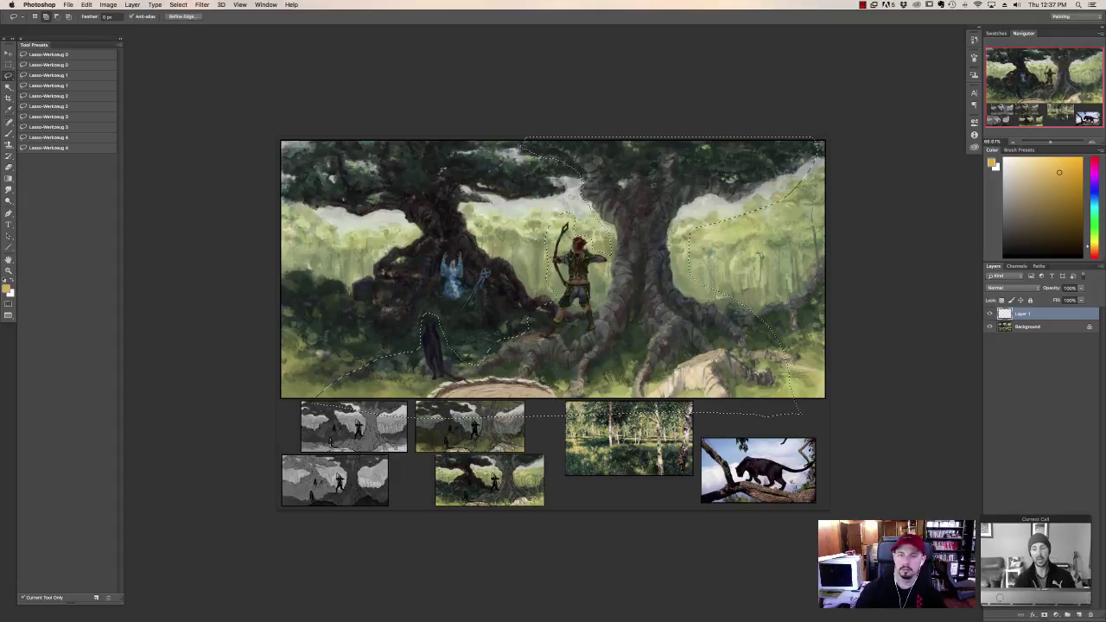
key("alt+bracketleft")
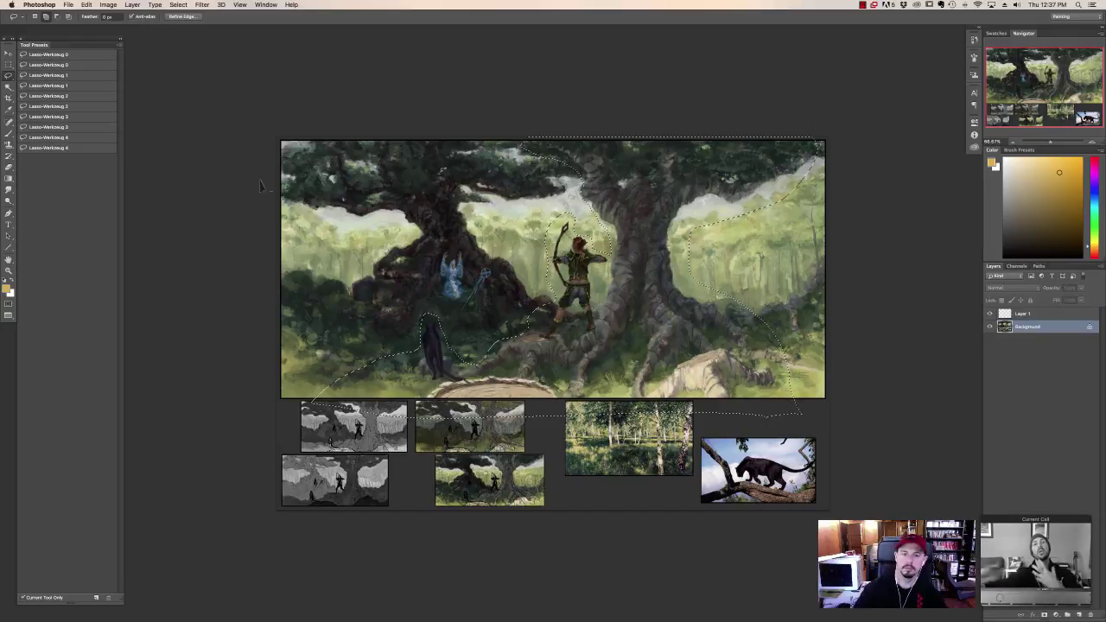
key("m")
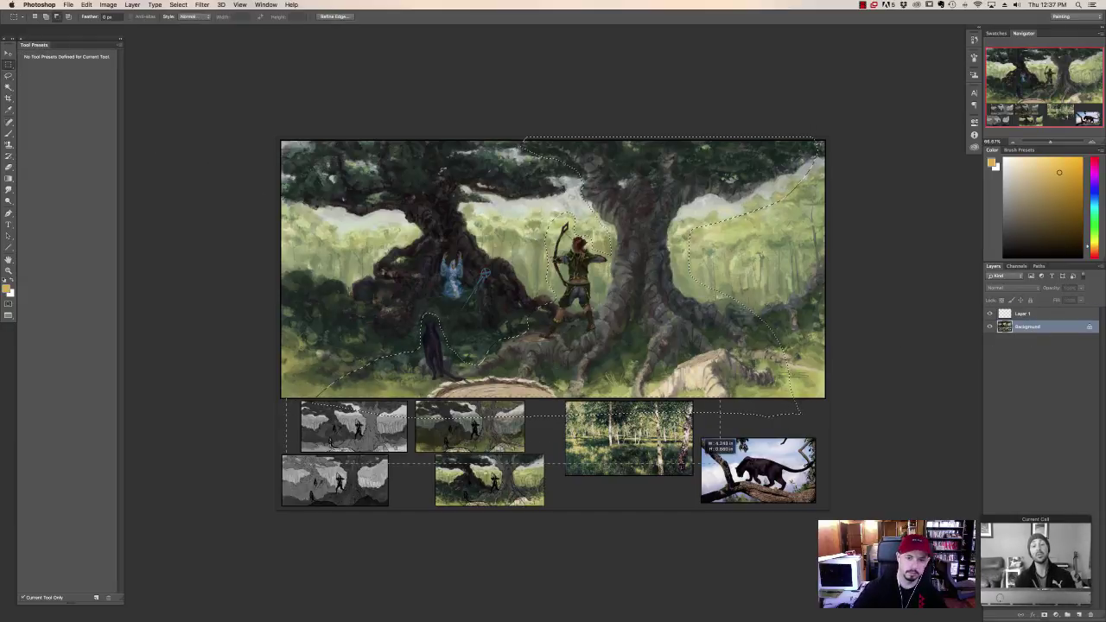
left_click(87, 4)
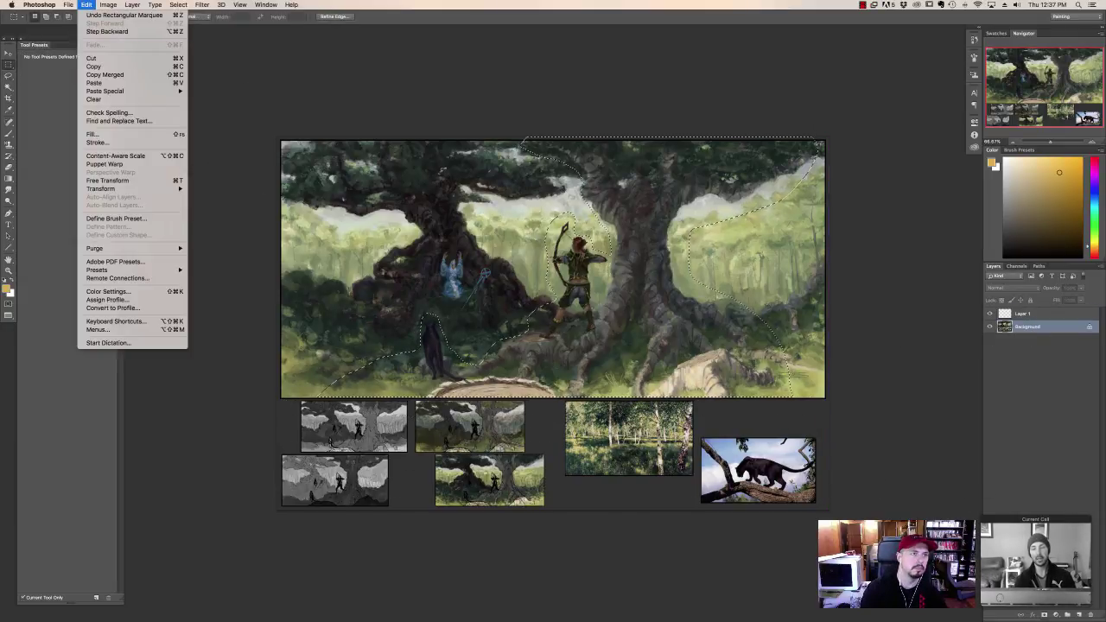
left_click(94, 66)
left_click(87, 5)
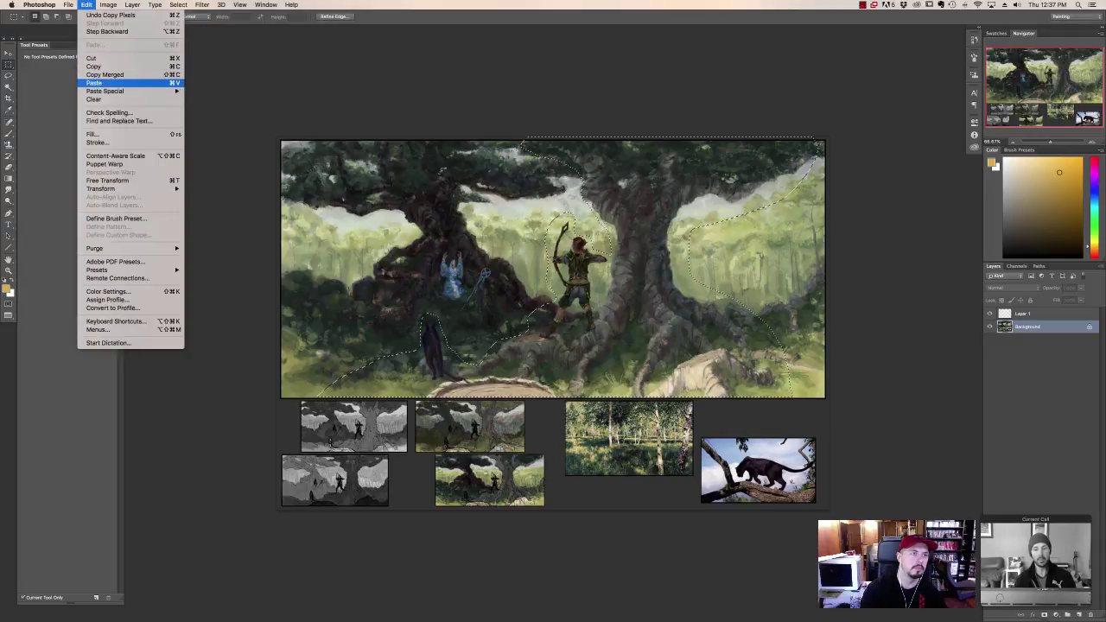
left_click(93, 83)
Scale the pasted copy up toward the top-left, apply it, and nudge it right and down.
key("ctrl+t")
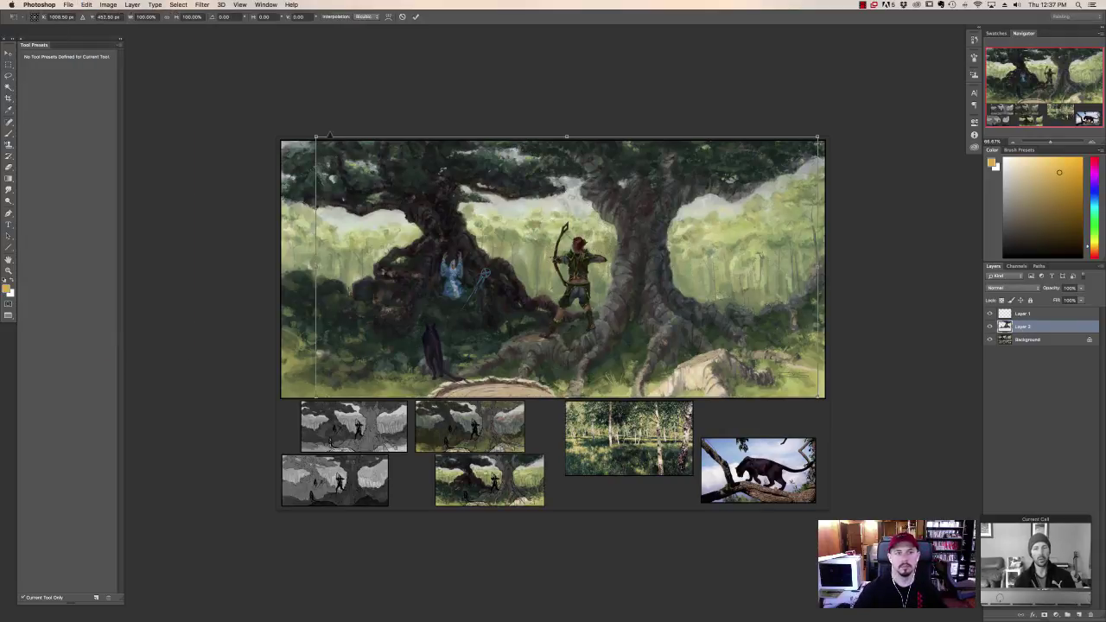
left_click_drag(315, 138, 130, 41)
left_click(7, 52)
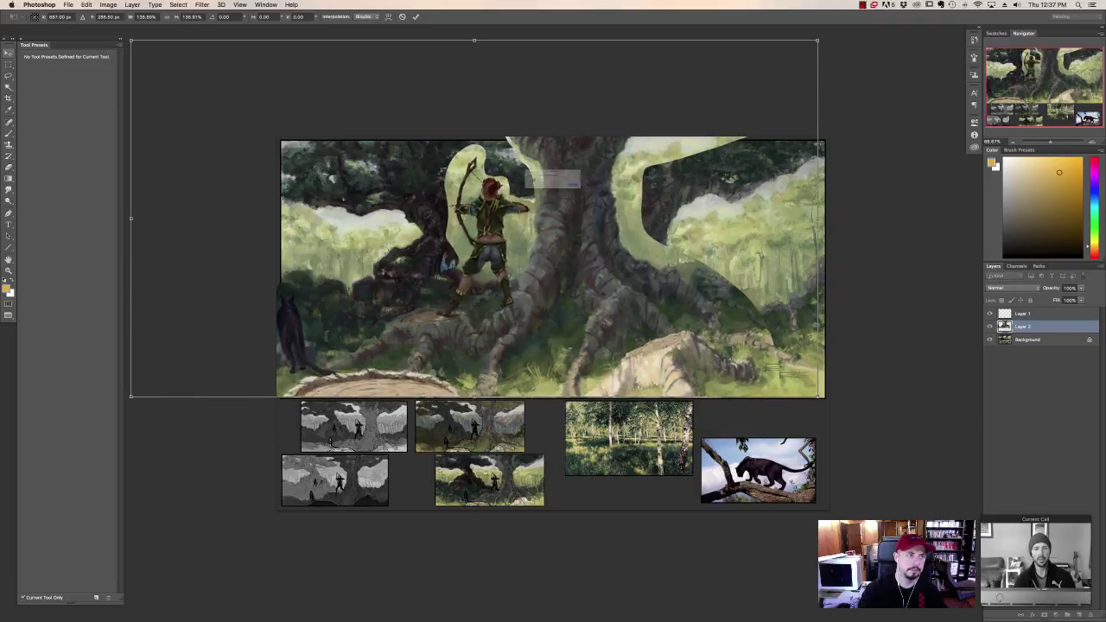
left_click(625, 199)
left_click_drag(516, 251, 626, 303)
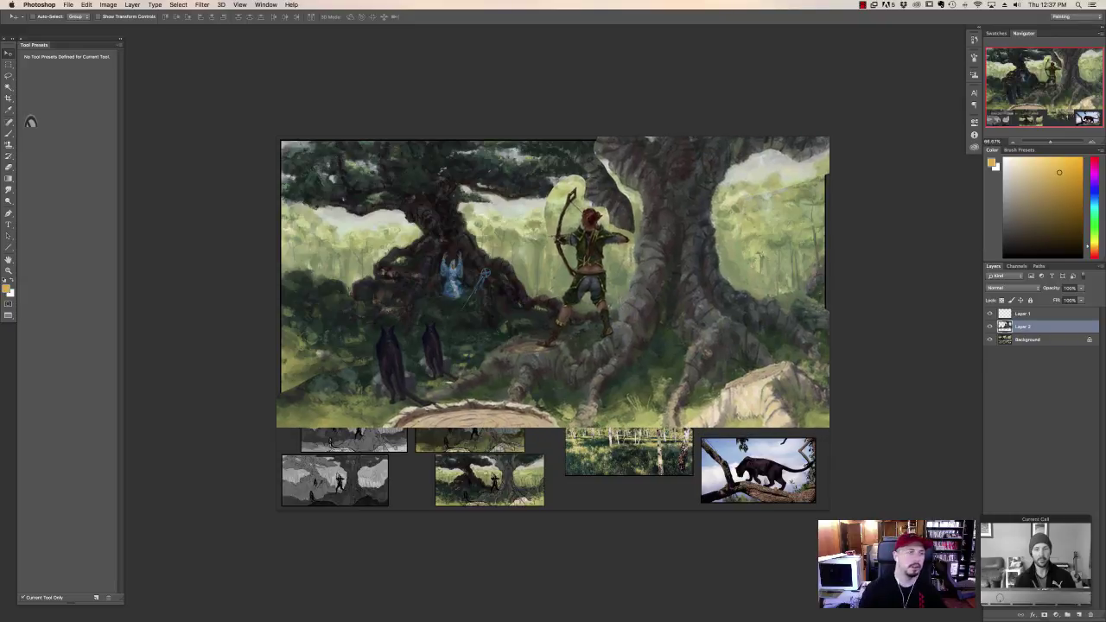
left_click(9, 75)
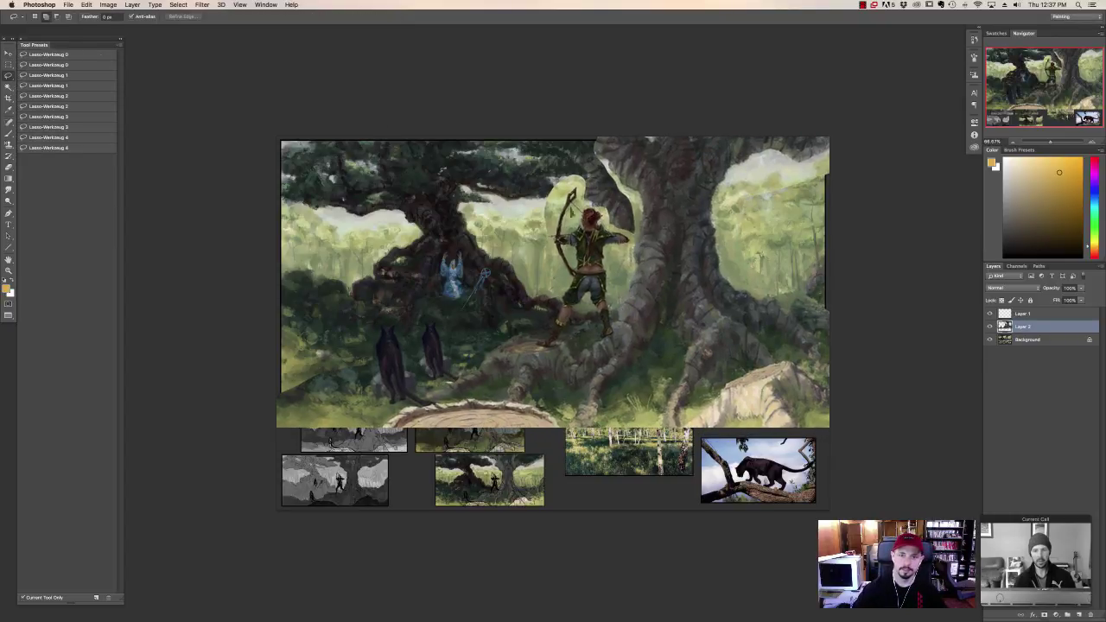
Outline areas around the archer's head, shoulders and bow, clearing each selection.
mouse_move(572, 201)
left_mouse_down()
mouse_move(541, 168)
mouse_move(636, 206)
mouse_move(616, 233)
left_mouse_up()
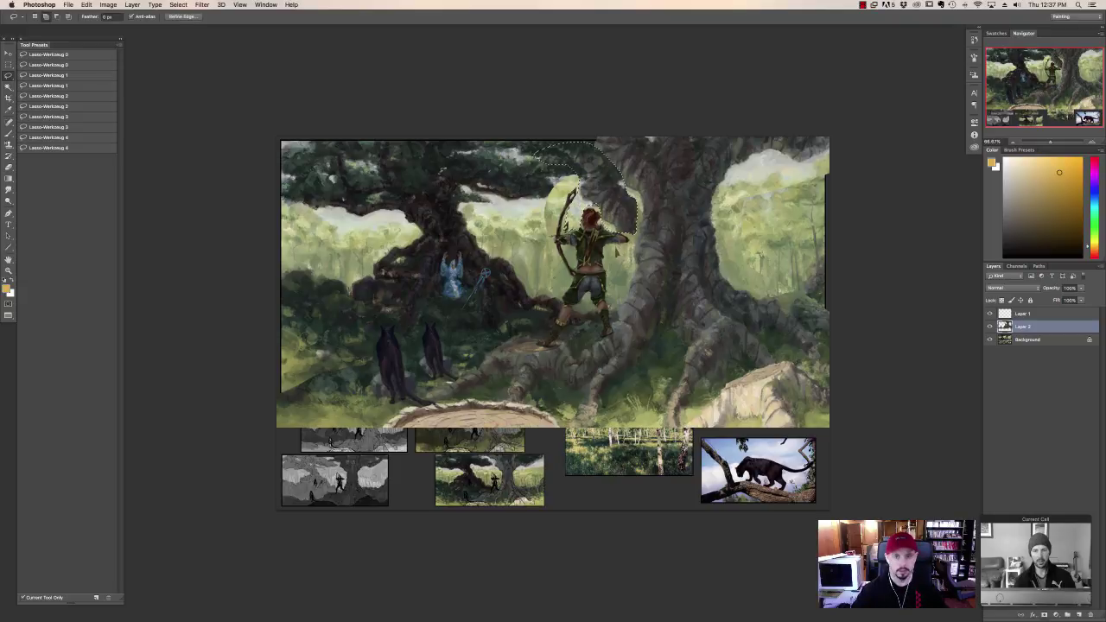
key("super+d")
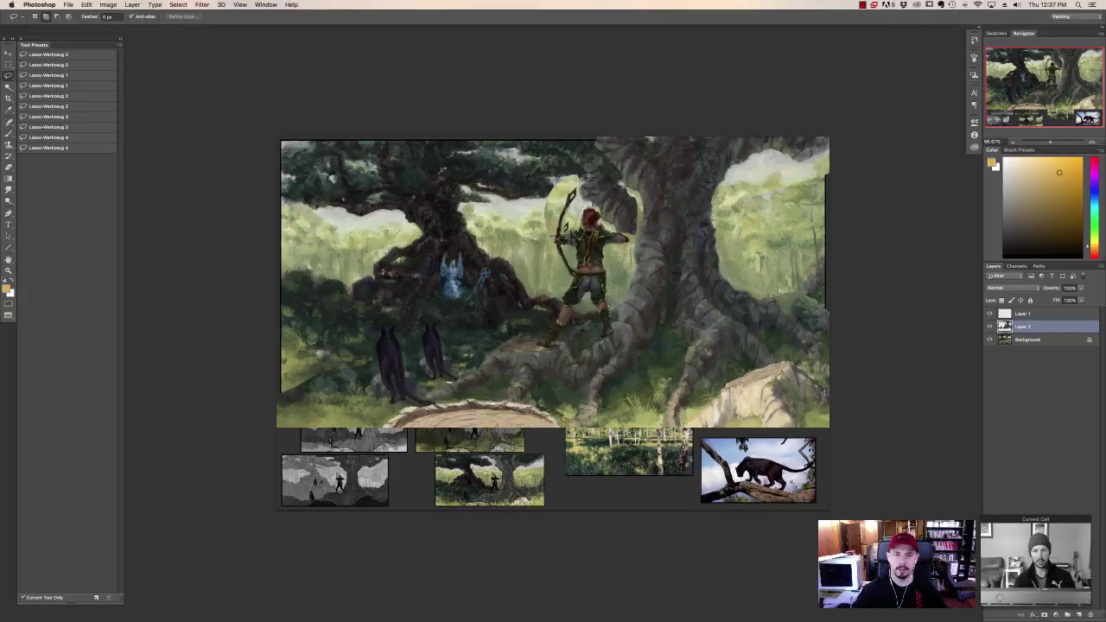
mouse_move(545, 242)
left_mouse_down()
mouse_move(540, 179)
mouse_move(567, 257)
left_mouse_up()
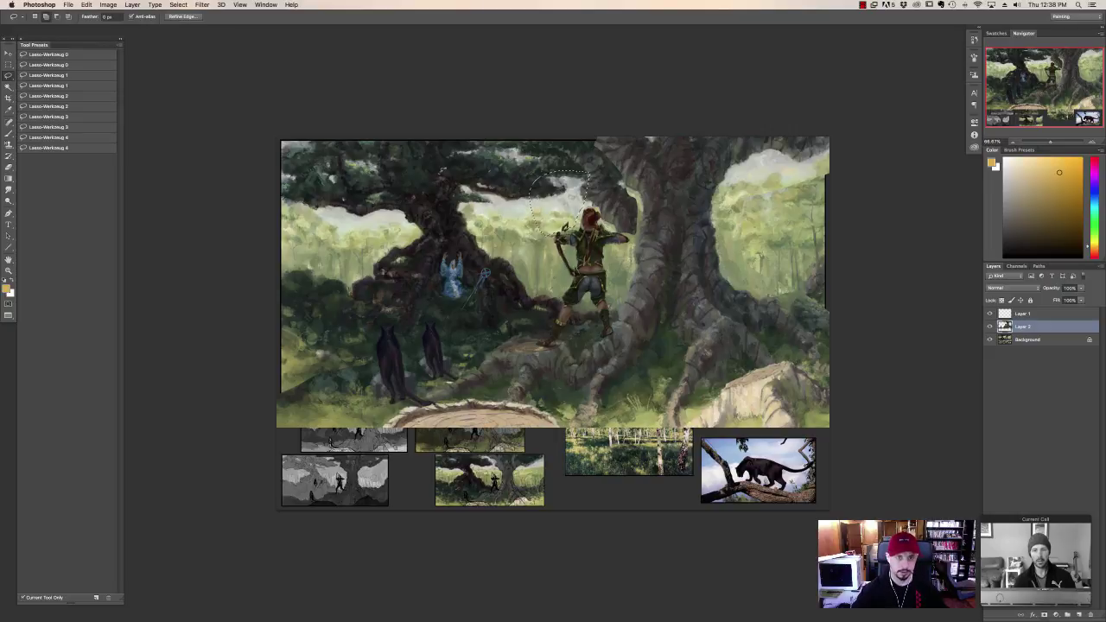
key("super+d")
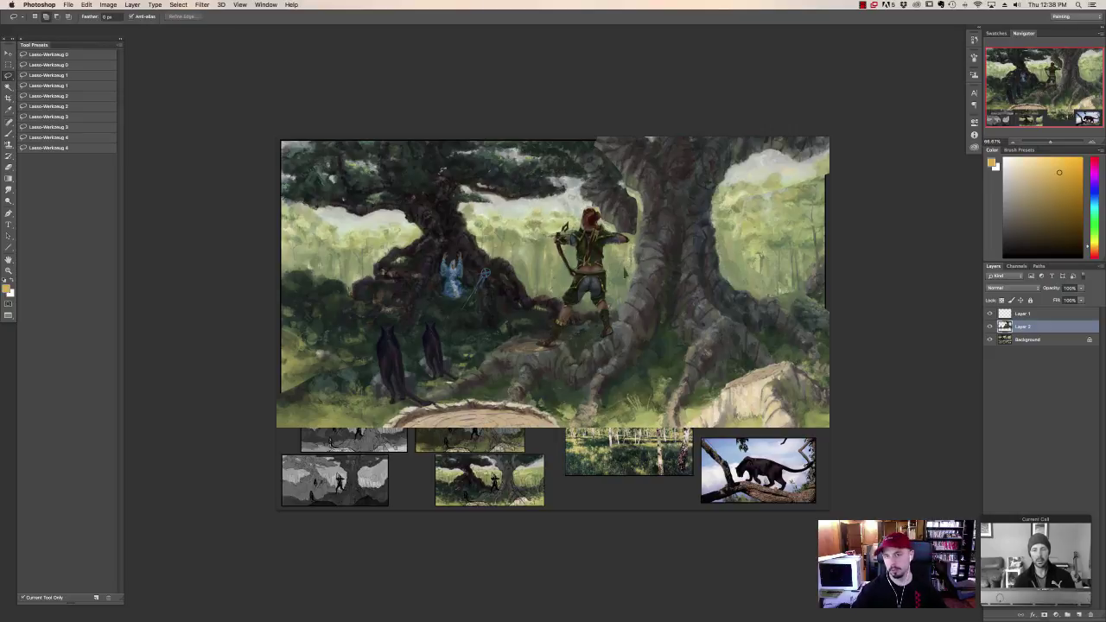
With the Brush, sample a colour and paint pale sky beside the archer's head.
key("b")
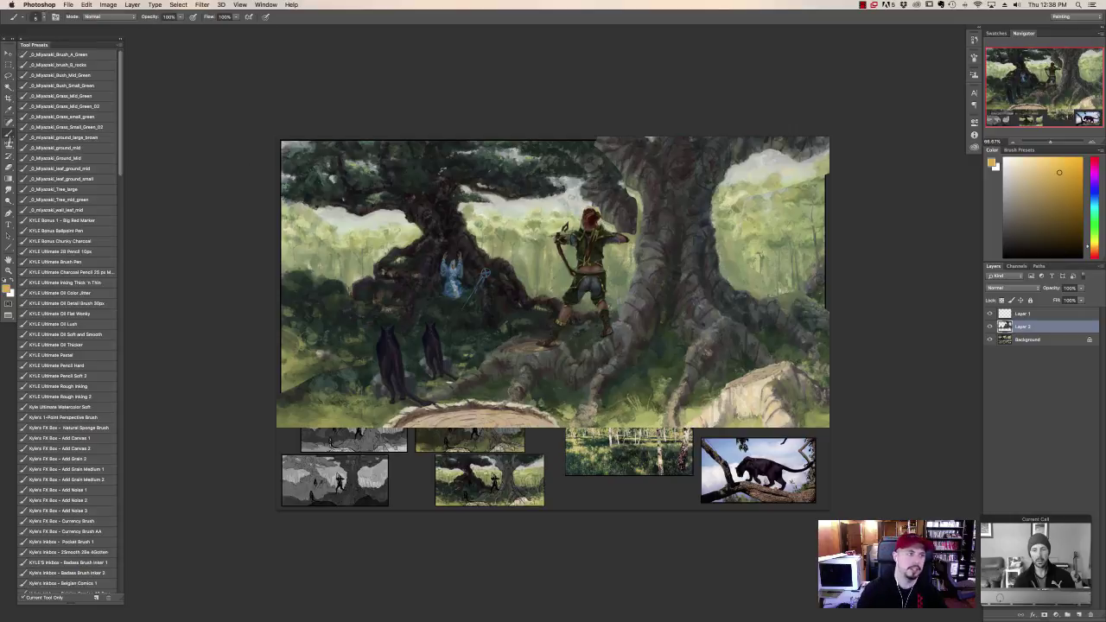
left_click(572, 207, "alt")
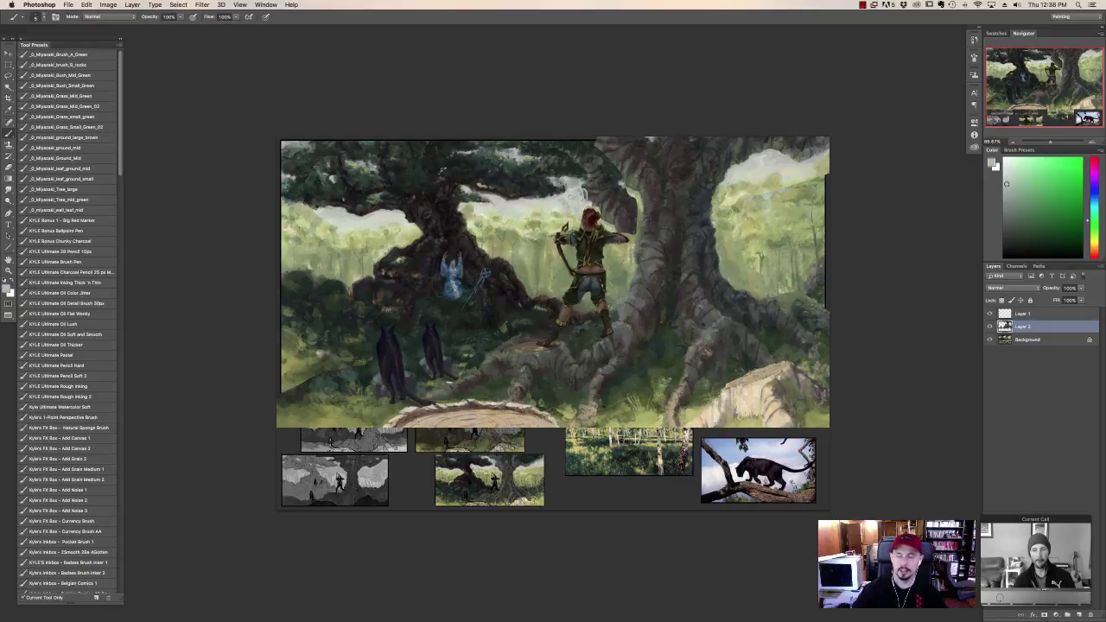
right_click(577, 185)
key("Escape")
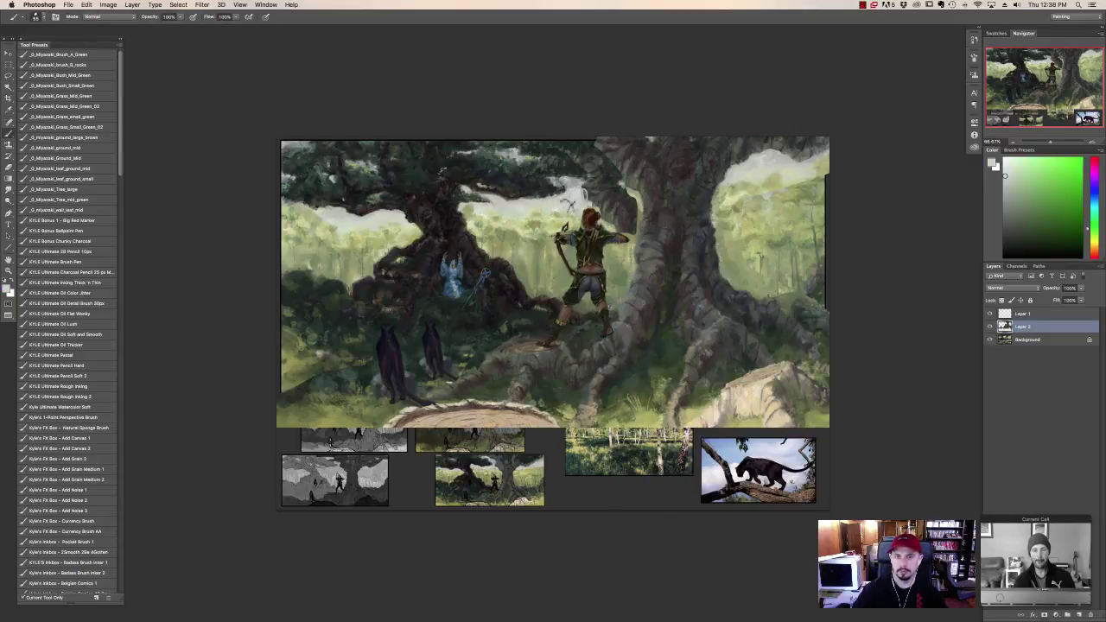
mouse_move(607, 209)
left_mouse_down()
mouse_move(612, 218)
mouse_move(632, 204)
mouse_move(632, 217)
mouse_move(591, 188)
left_mouse_up()
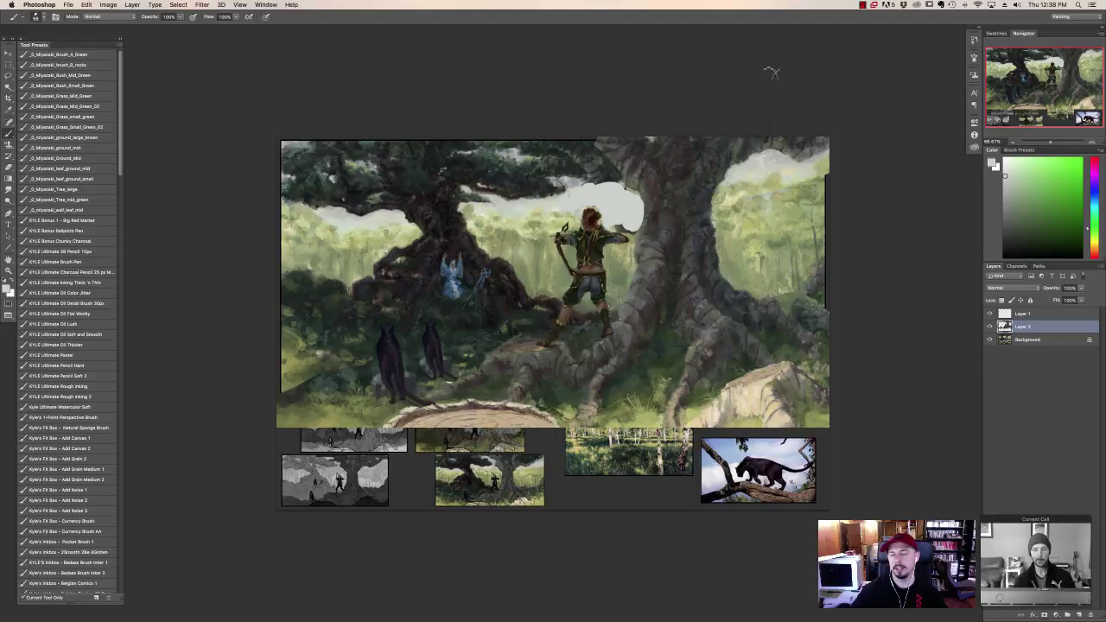
Zoom to 100% and paint an olive green band along the top of the tree opening.
key("super+plus")
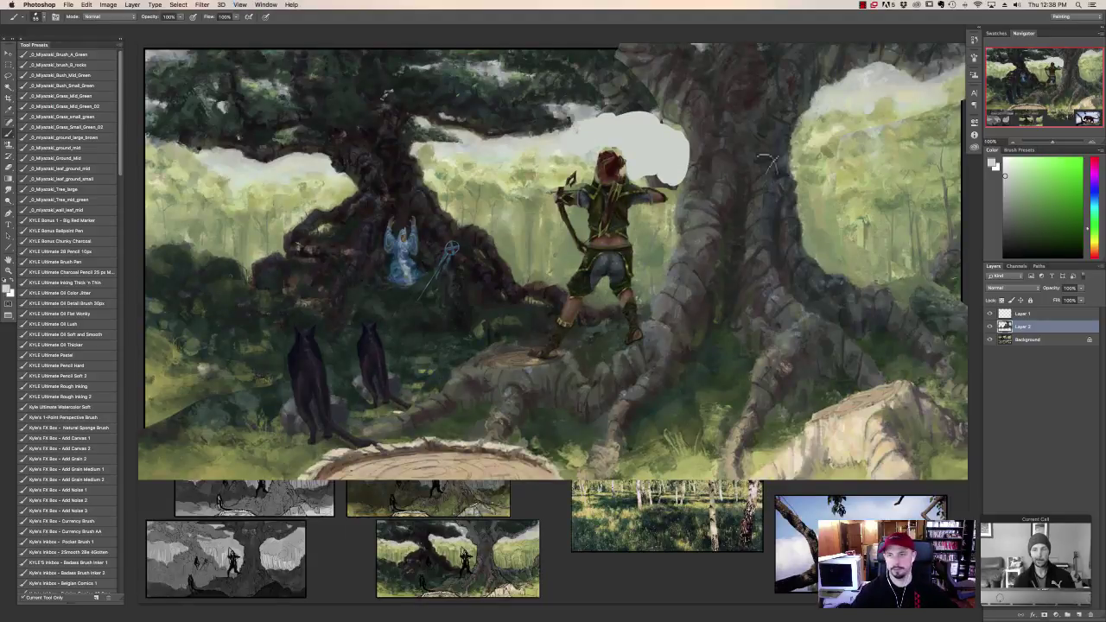
scroll(767, 177, "right", 5)
scroll(768, 177, "up", 2)
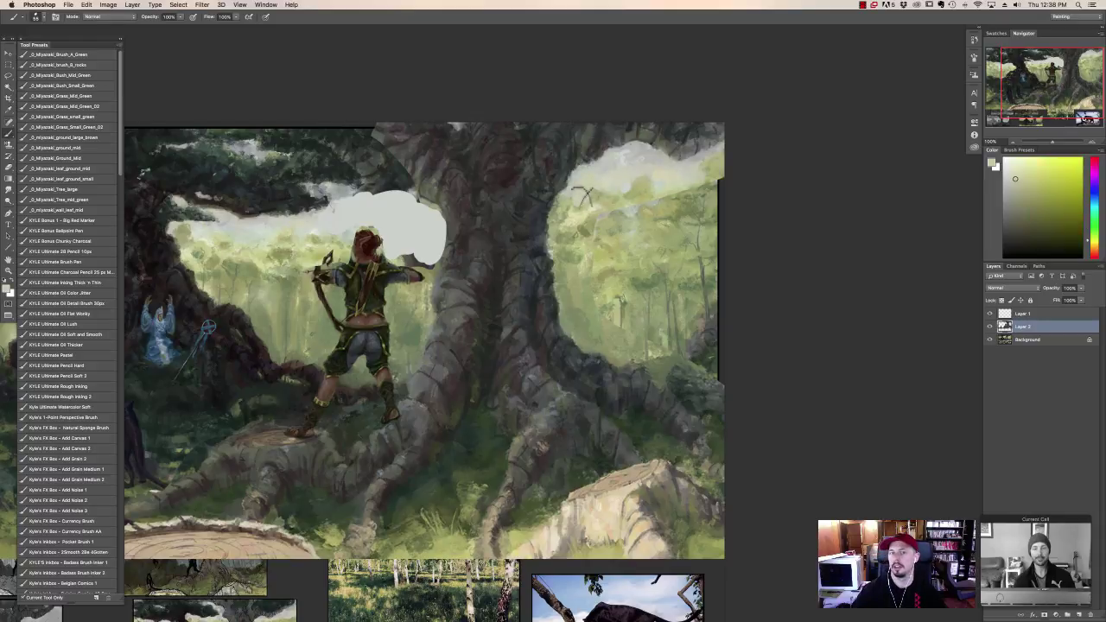
mouse_move(622, 192)
left_mouse_down()
mouse_move(591, 218)
mouse_move(560, 235)
mouse_move(598, 182)
mouse_move(557, 235)
mouse_move(591, 183)
mouse_move(601, 192)
mouse_move(650, 182)
mouse_move(703, 211)
mouse_move(702, 184)
left_mouse_up()
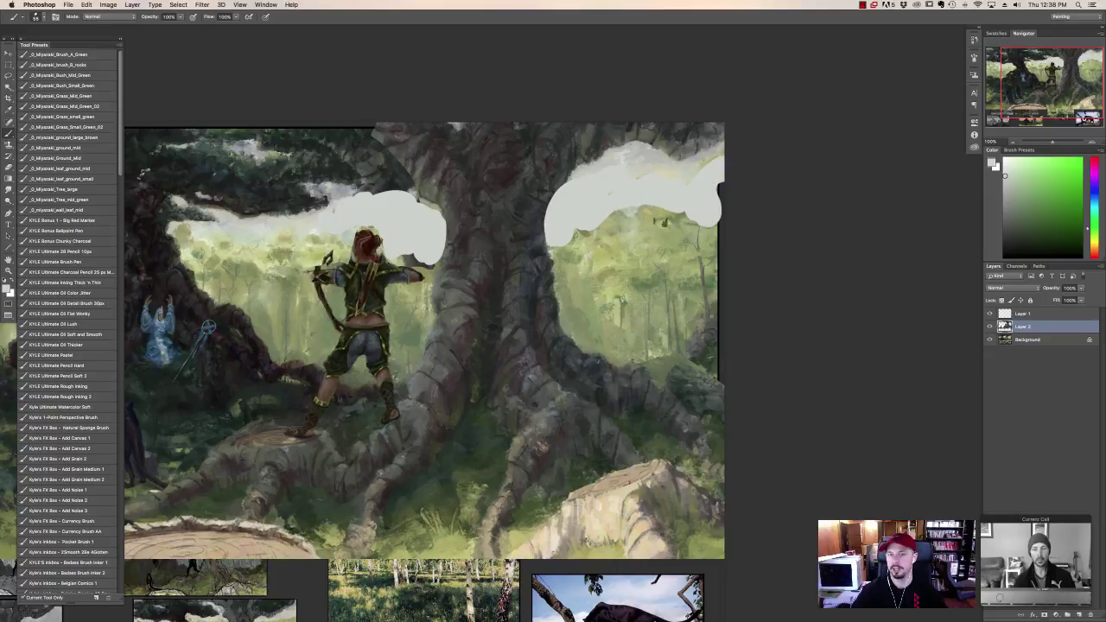
left_click(656, 219, "alt")
mouse_move(656, 219)
left_mouse_down()
mouse_move(709, 229)
mouse_move(629, 207)
mouse_move(654, 178)
mouse_move(550, 255)
left_mouse_up()
Sample pale sky colours from the upper tree opening and bring up the brush options.
left_click(605, 192, "alt")
left_click(590, 198, "alt")
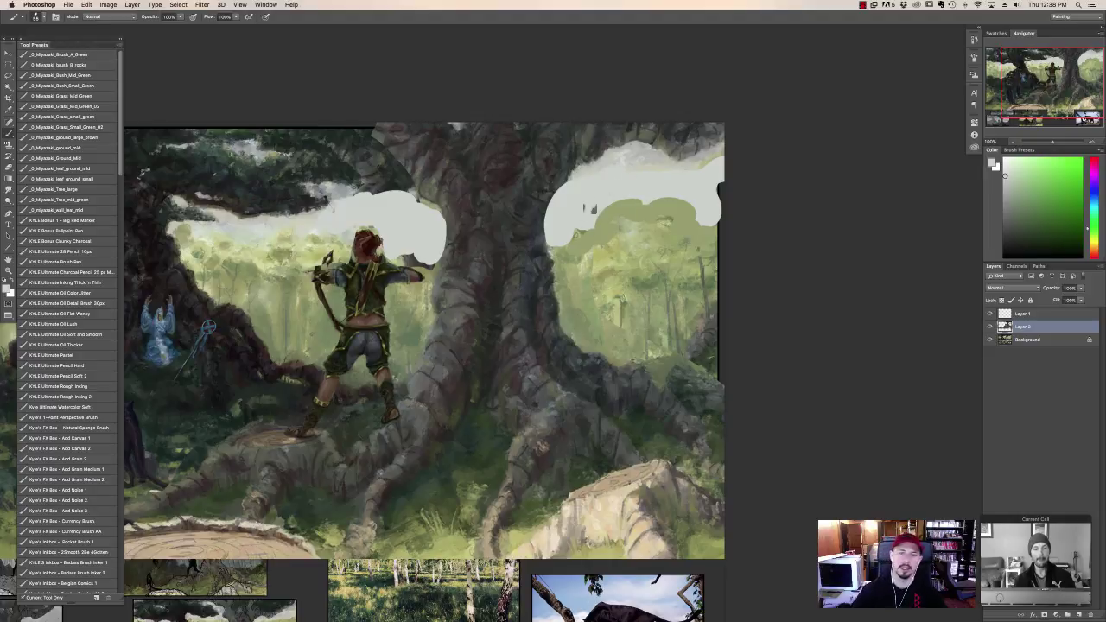
left_click(584, 204, "alt")
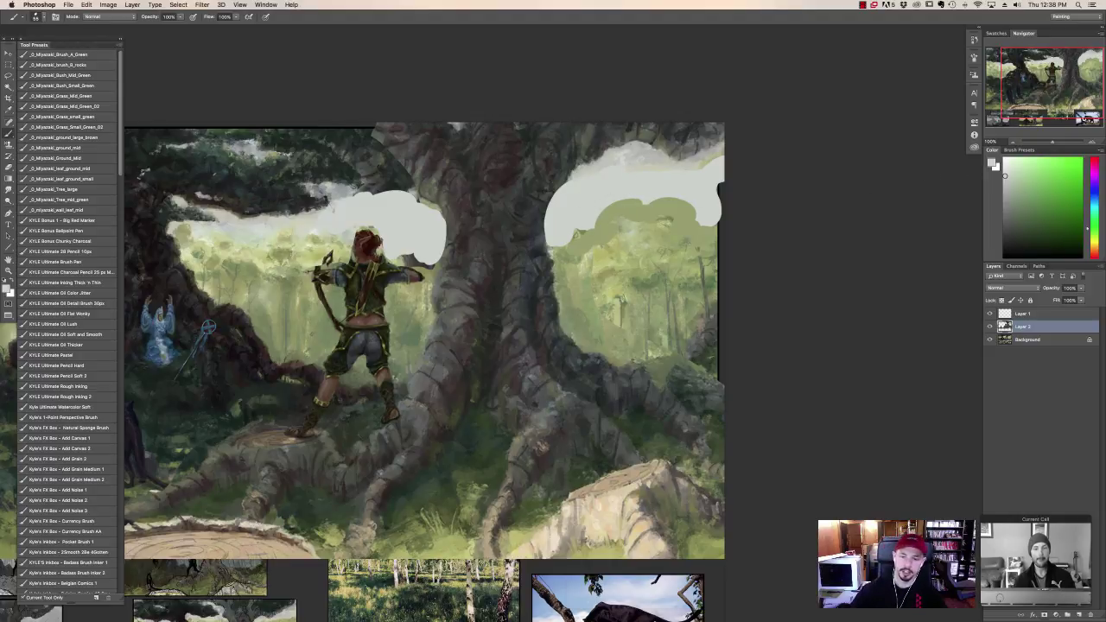
key("Return")
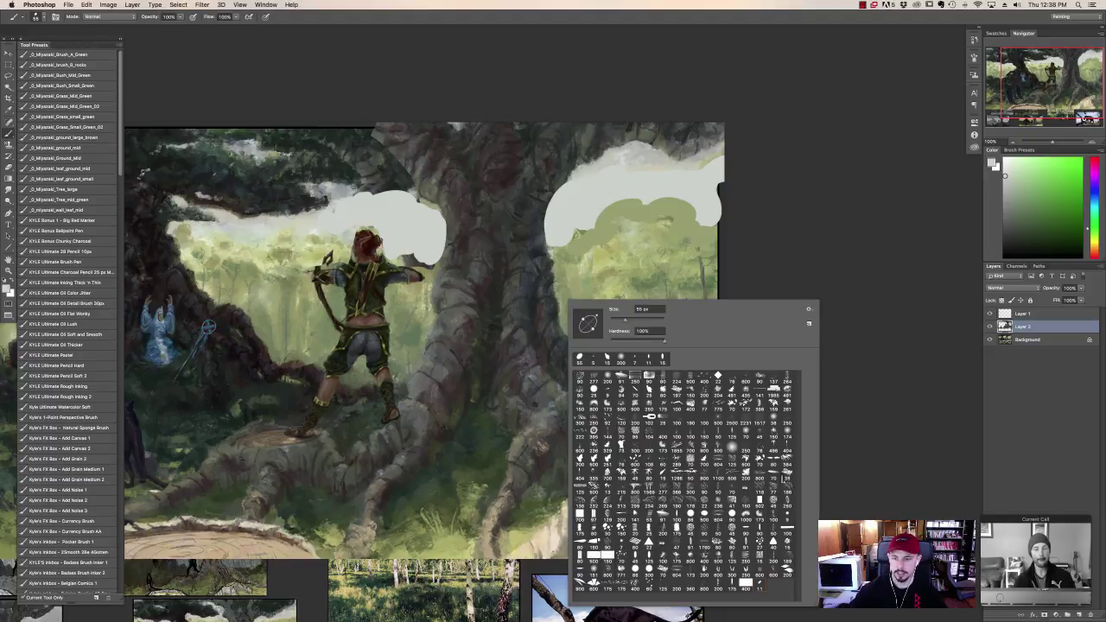
Switch to a softer brush tip sized 75 px.
left_click(789, 481)
key("bracketright")
key("bracketright")
key("bracketright")
key("bracketright")
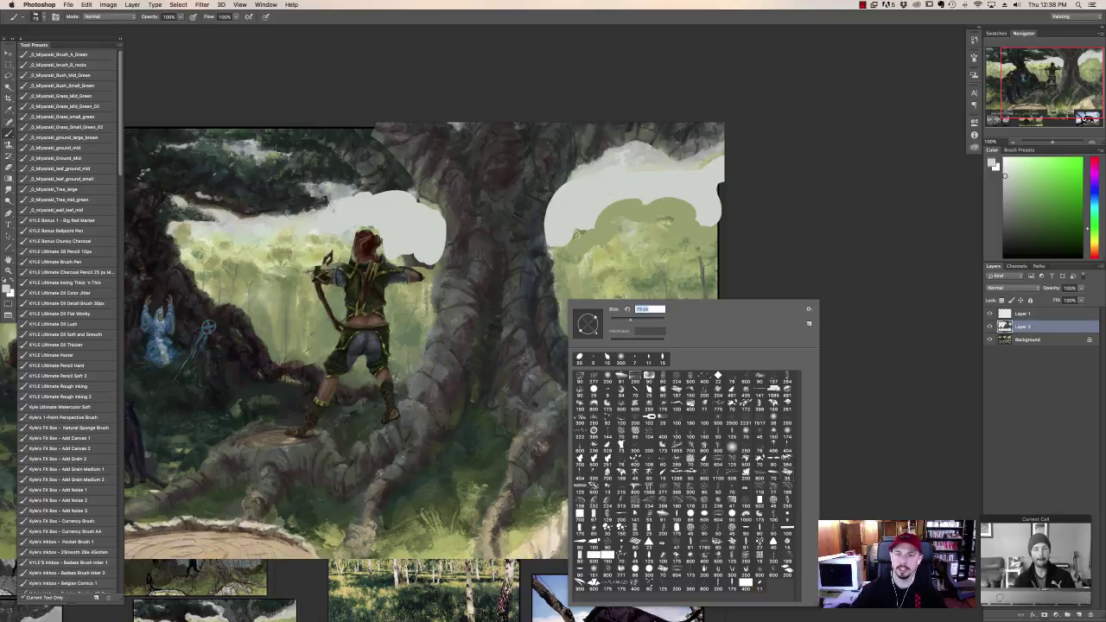
key("Return")
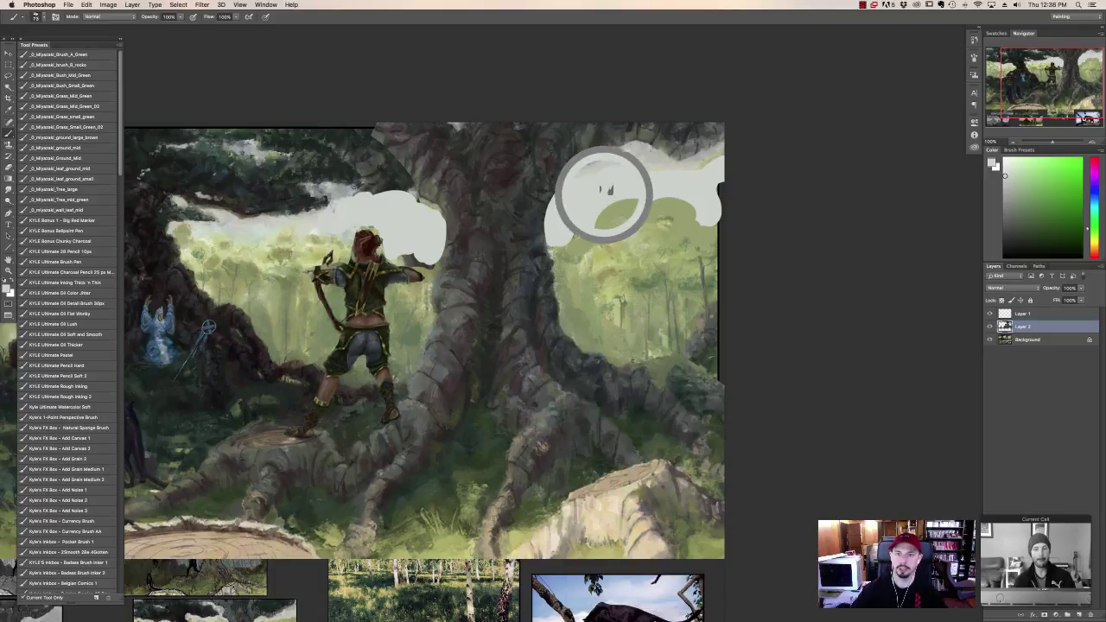
Paint light blue sky across the right opening and upper sky, then zoom out.
left_click(616, 173, "alt")
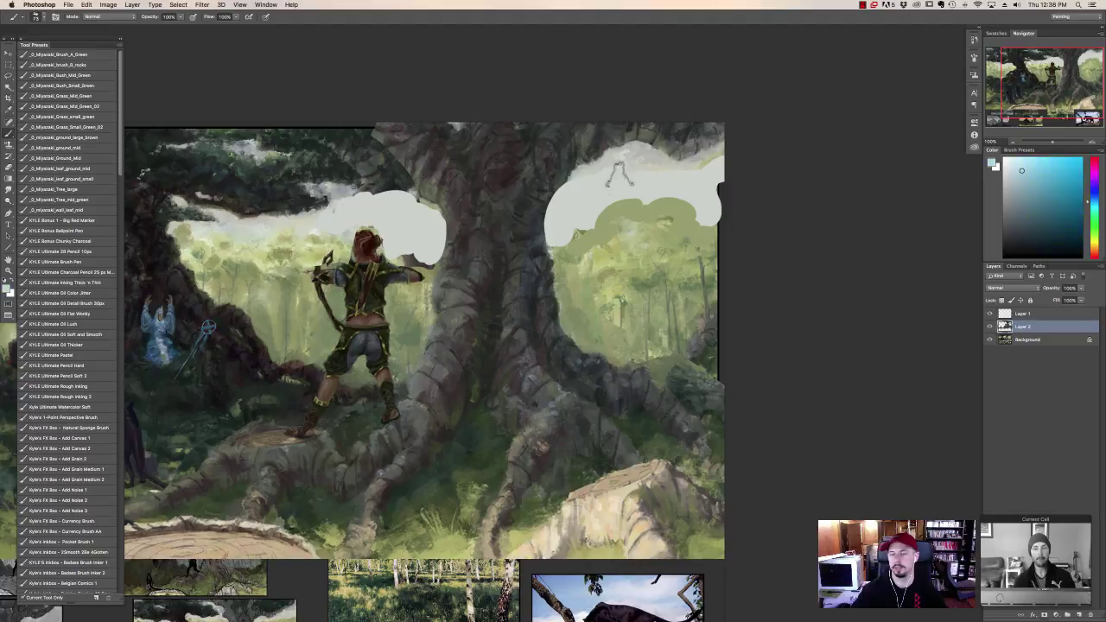
mouse_move(680, 181)
left_mouse_down()
mouse_move(708, 187)
mouse_move(706, 212)
mouse_move(704, 185)
mouse_move(625, 188)
mouse_move(712, 172)
mouse_move(569, 209)
mouse_move(583, 220)
mouse_move(486, 201)
left_mouse_up()
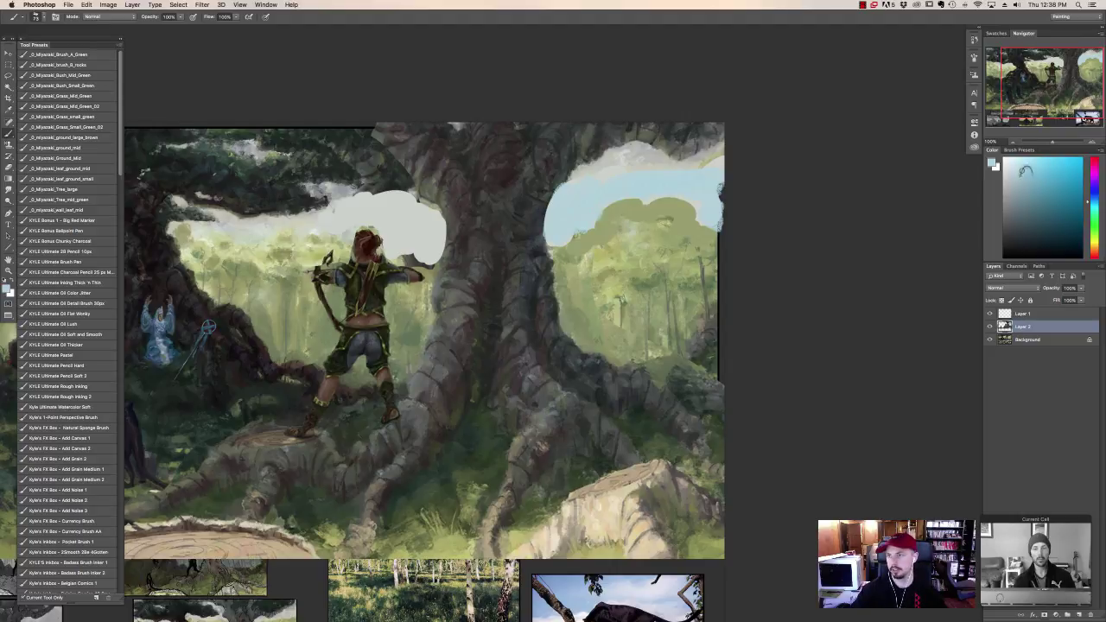
left_click(1026, 169)
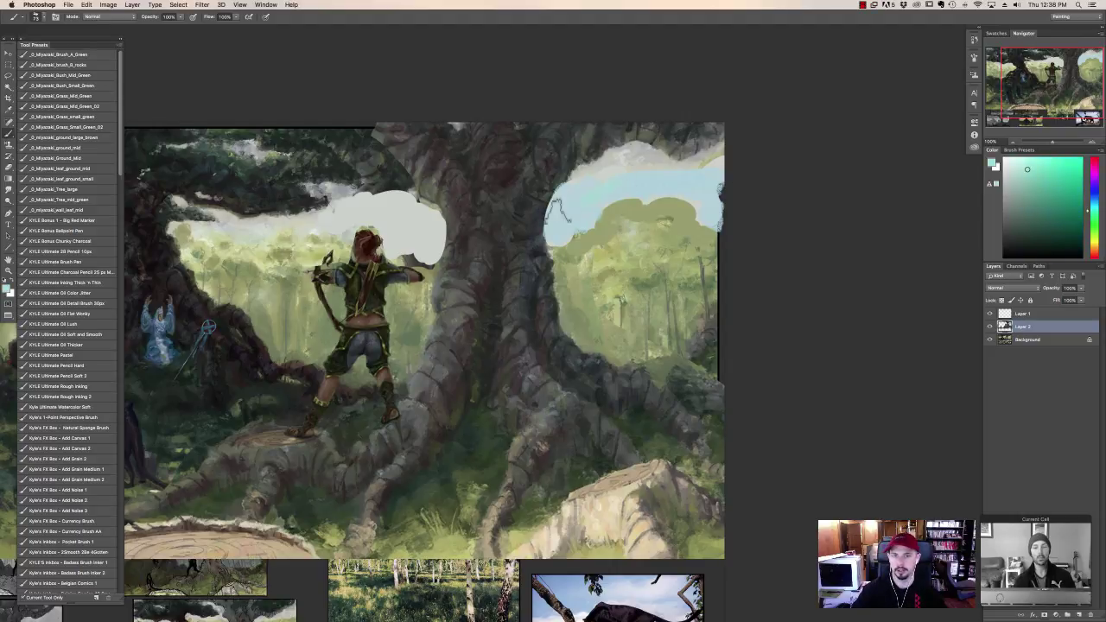
left_click(566, 212, "alt")
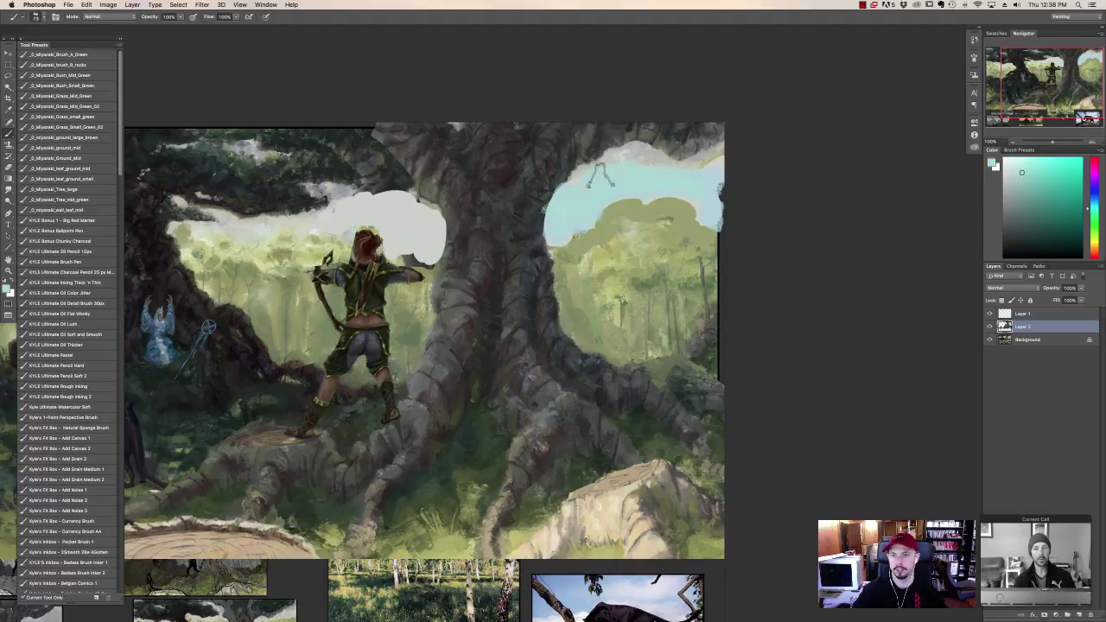
mouse_move(601, 177)
left_mouse_down()
mouse_move(644, 160)
mouse_move(717, 185)
left_mouse_up()
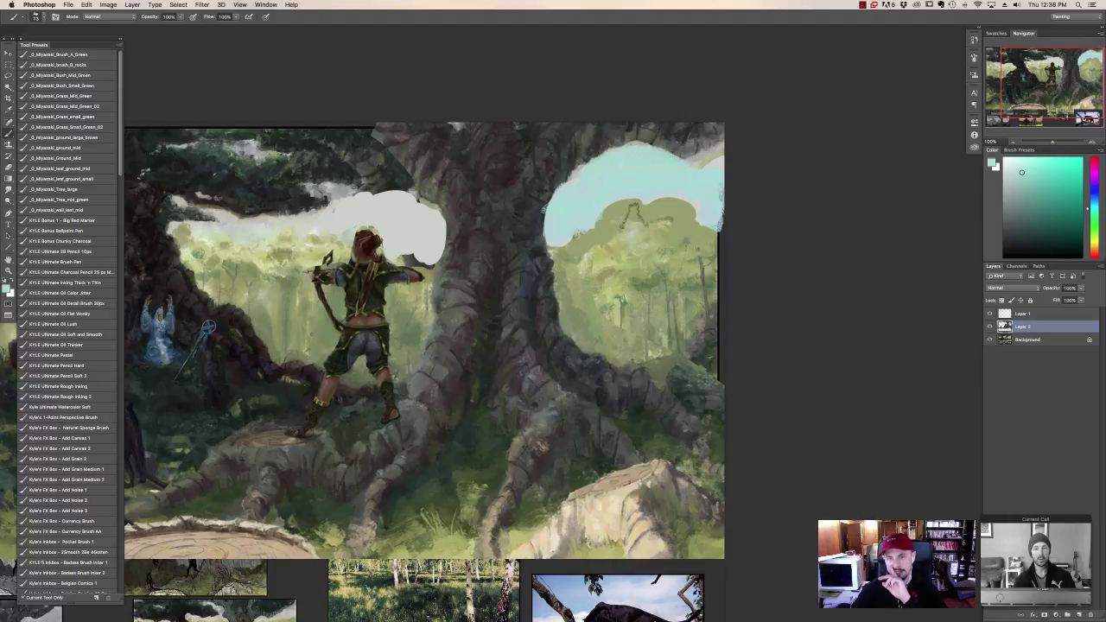
key("super+minus")
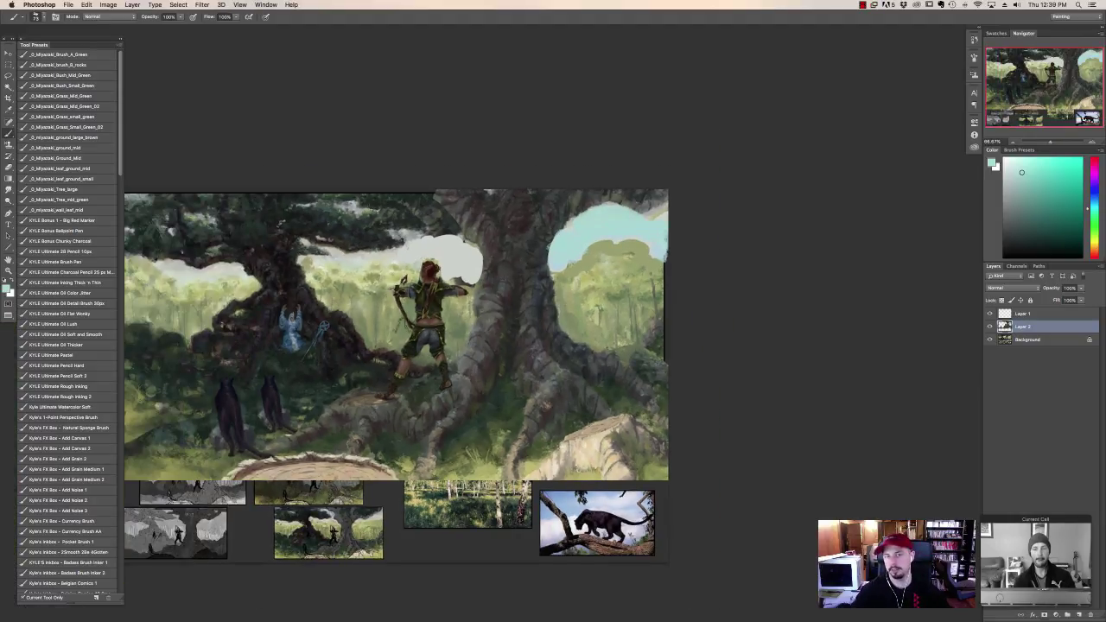
Adjust the brush size and demonstrate pink strokes across the canopy, then undo them.
left_click_drag(401, 484, 611, 460)
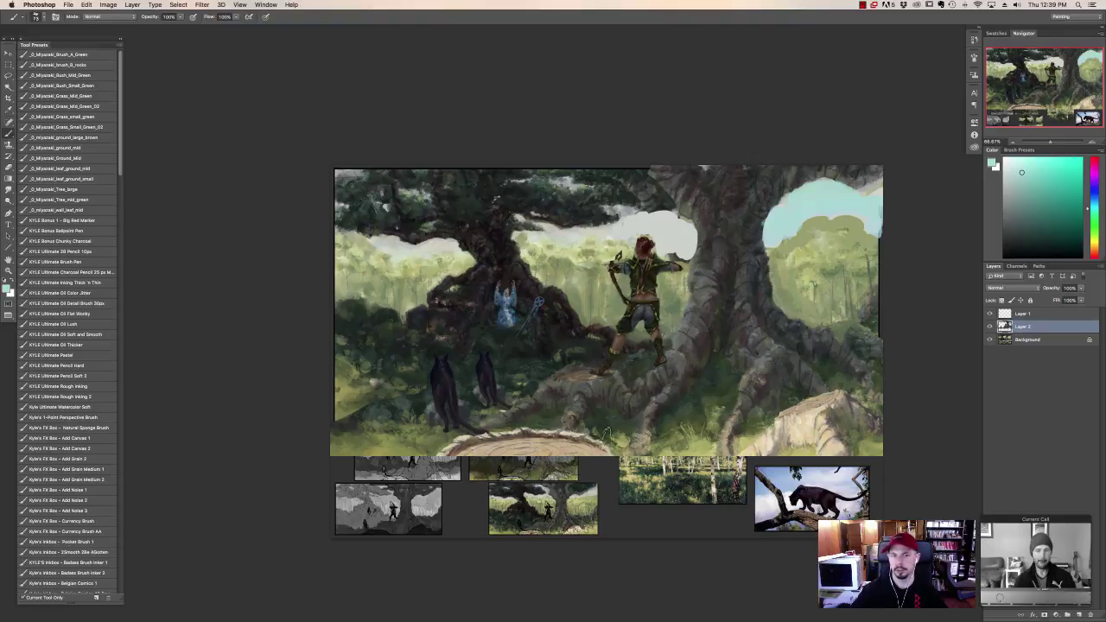
right_click(611, 313)
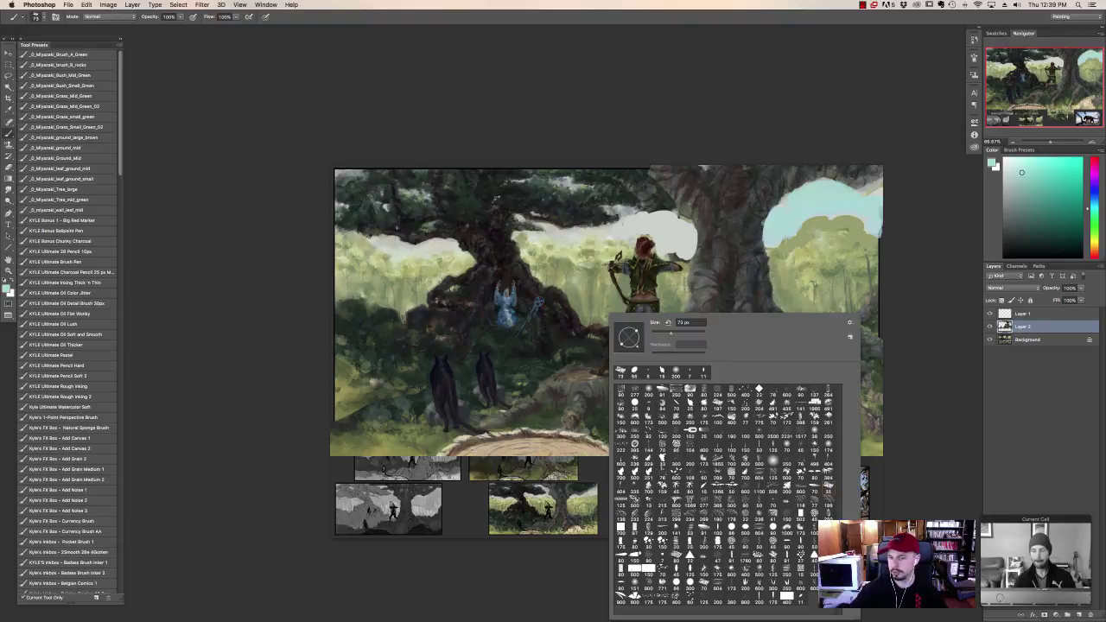
left_click(691, 323)
key("Return")
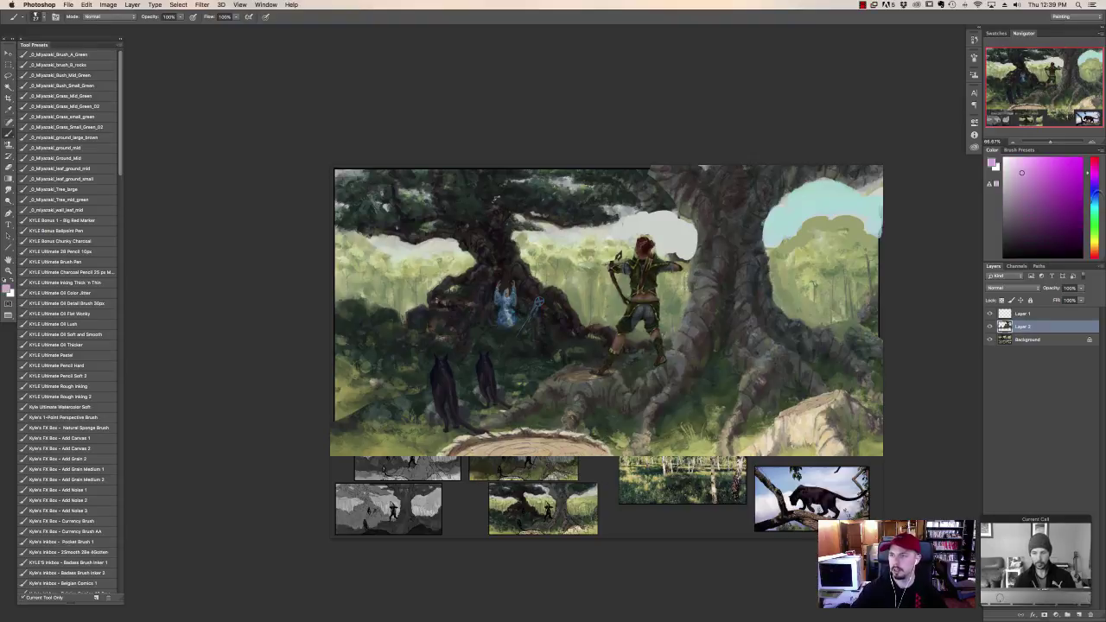
mouse_move(380, 241)
left_mouse_down()
mouse_move(569, 236)
mouse_move(726, 190)
left_mouse_up()
key("ctrl+z")
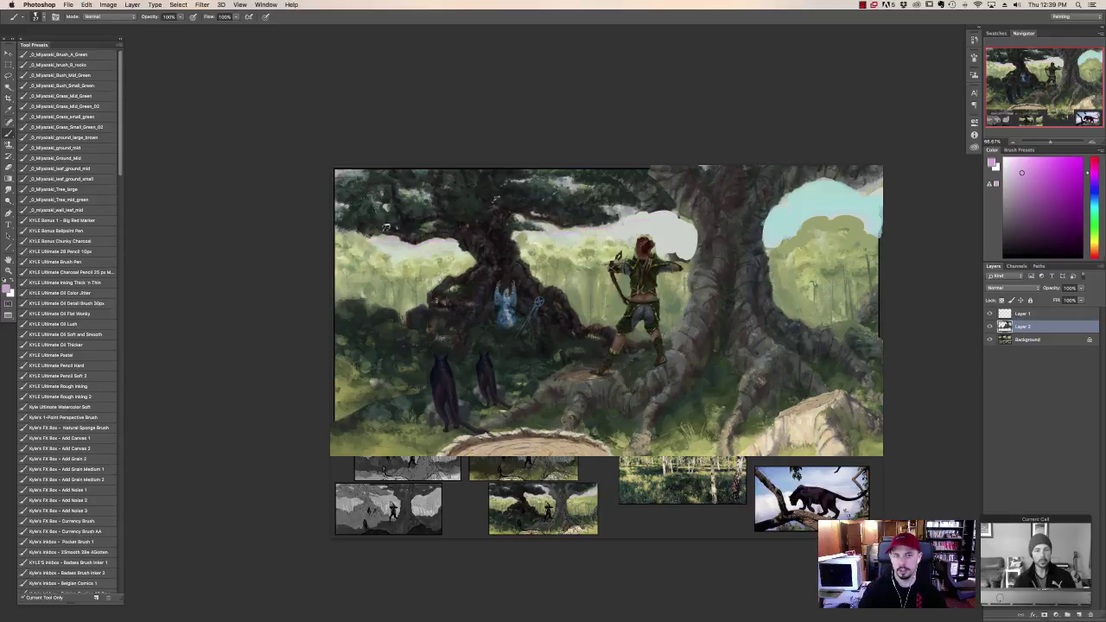
mouse_move(385, 230)
left_mouse_down()
mouse_move(522, 229)
mouse_move(715, 189)
left_mouse_up()
left_click_drag(650, 247, 255, 246)
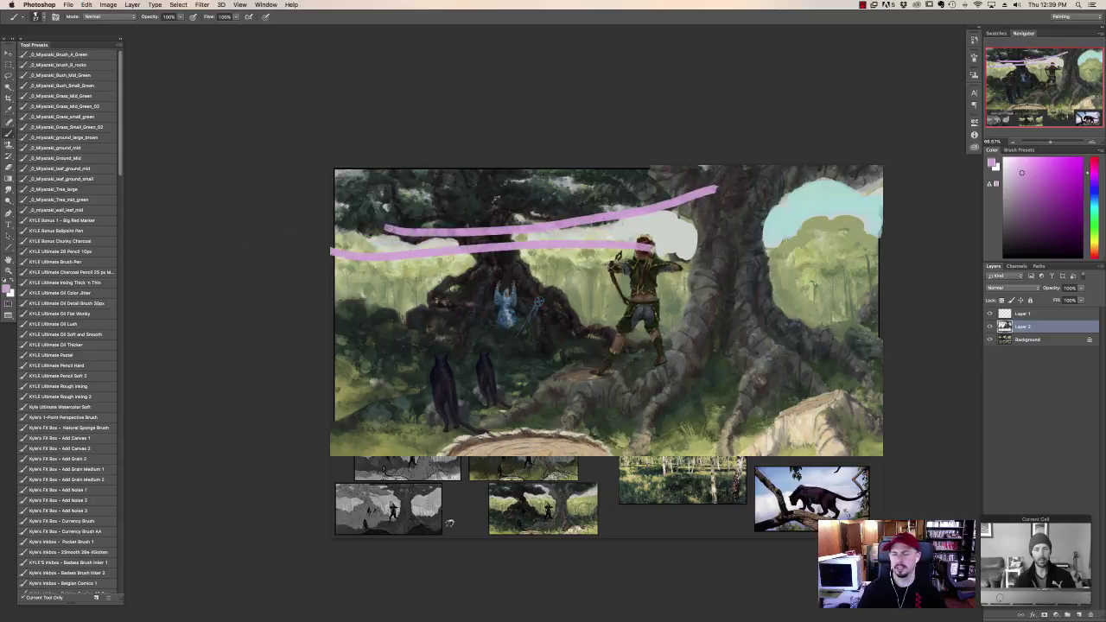
key("ctrl+z")
key("ctrl+z")
Sample sky colours and paint light blue gaps beside and left of the archer.
left_click(566, 261, "alt")
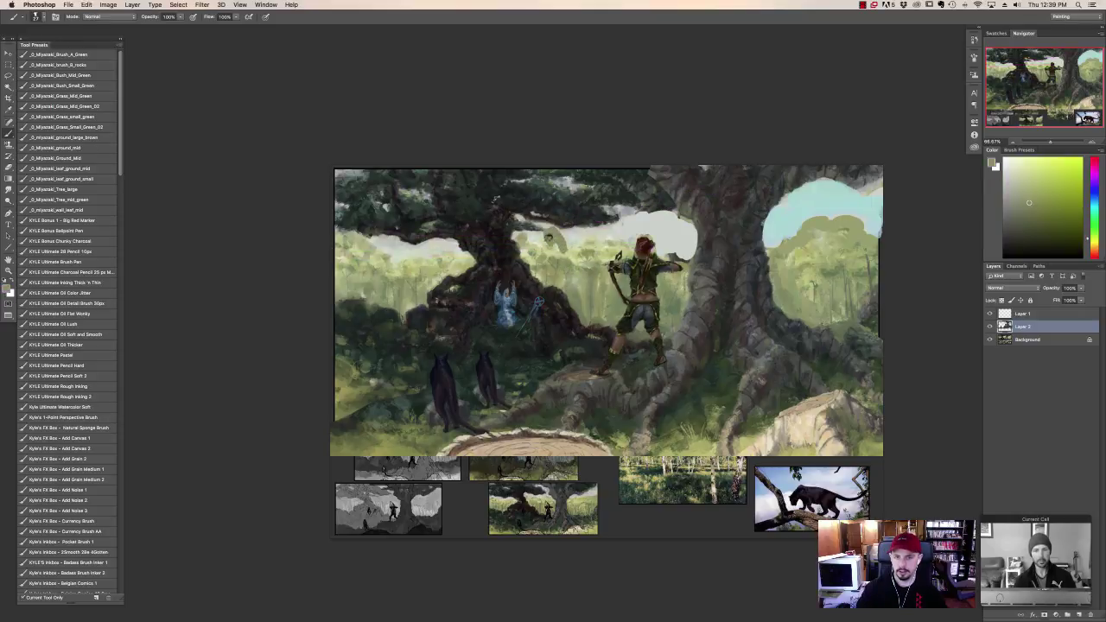
left_click(644, 227, "alt")
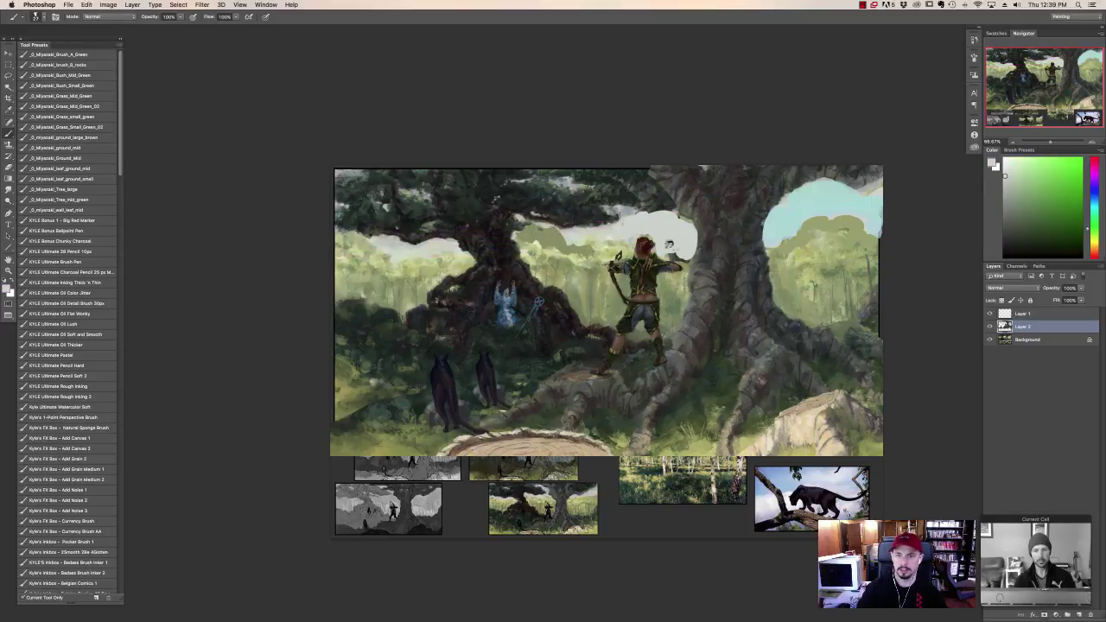
left_click(803, 220, "alt")
mouse_move(662, 247)
left_mouse_down()
mouse_move(686, 259)
mouse_move(656, 229)
mouse_move(675, 235)
mouse_move(647, 223)
mouse_move(632, 236)
mouse_move(637, 249)
mouse_move(589, 256)
mouse_move(600, 271)
mouse_move(599, 251)
mouse_move(625, 252)
mouse_move(599, 273)
mouse_move(674, 292)
left_mouse_up()
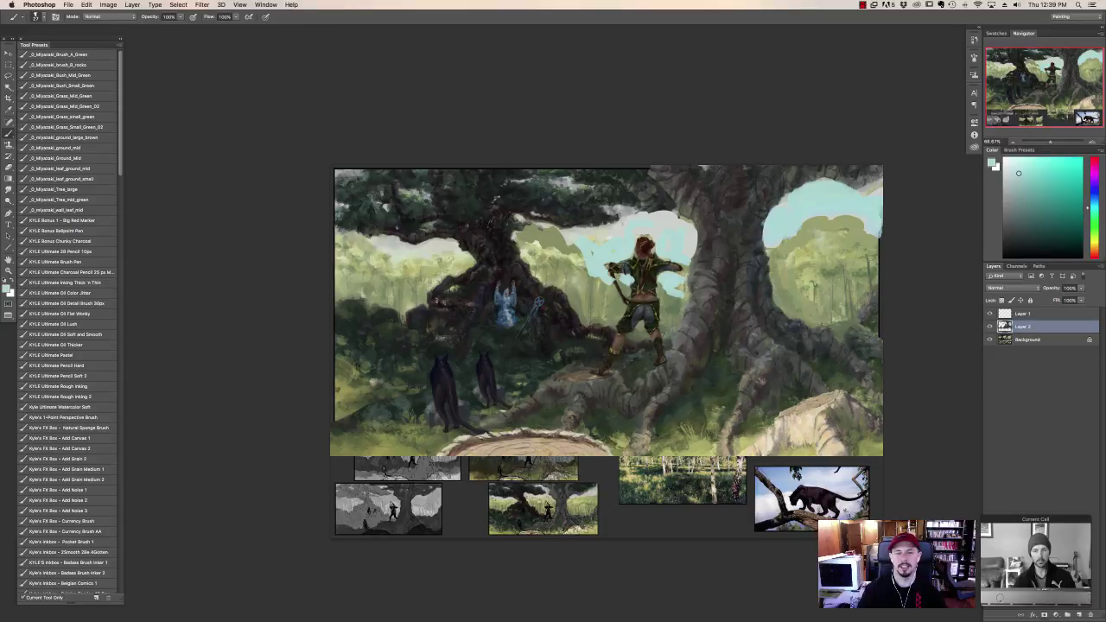
left_click(407, 249, "alt")
mouse_move(380, 252)
left_mouse_down()
mouse_move(591, 253)
mouse_move(395, 248)
mouse_move(391, 258)
mouse_move(381, 246)
mouse_move(393, 247)
mouse_move(394, 282)
left_mouse_up()
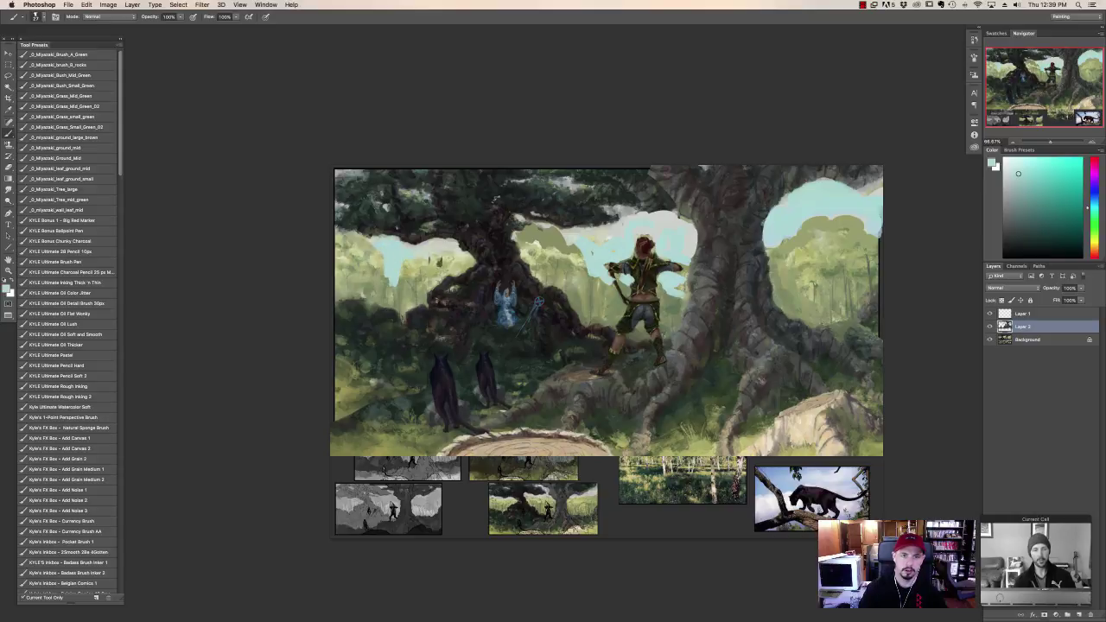
Paint yellow-green foliage around the sky openings and stamp a merged Layer 3.
left_click(437, 259, "alt")
left_click_drag(432, 250, 467, 255)
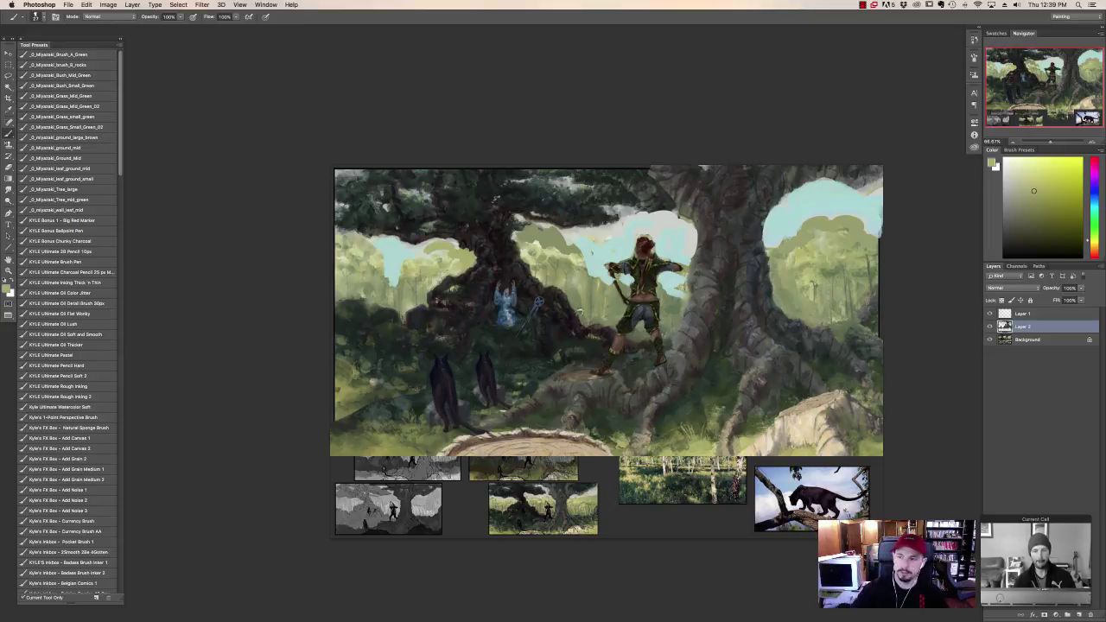
key("ctrl+alt+shift+e")
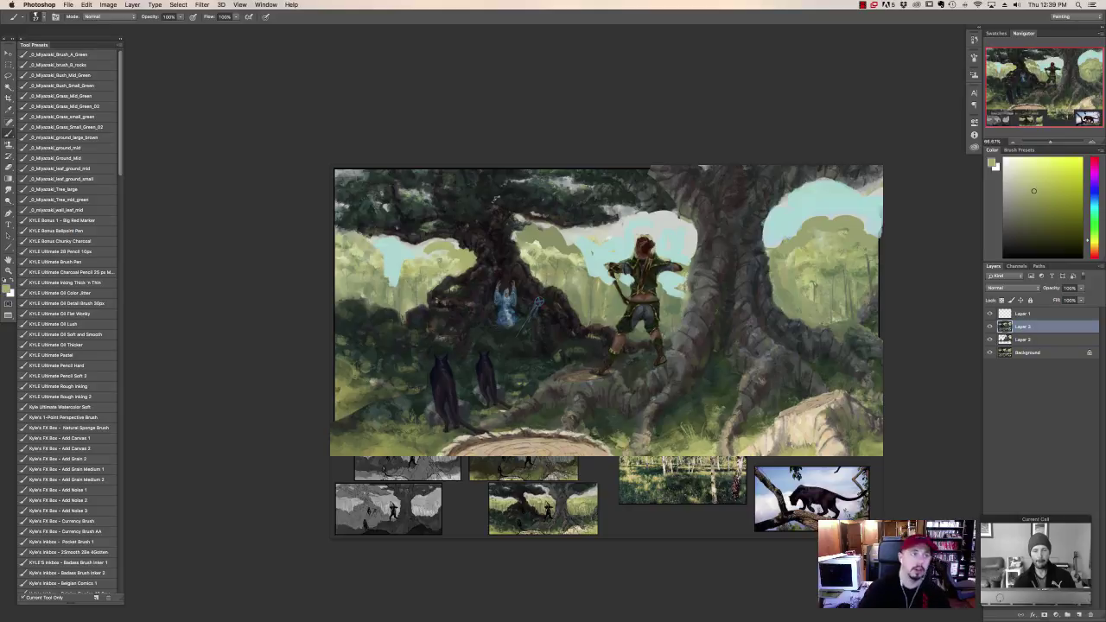
Marquee the central archer scene, Copy Merged, and paste it as a new layer.
key("m")
left_click_drag(365, 202, 747, 446)
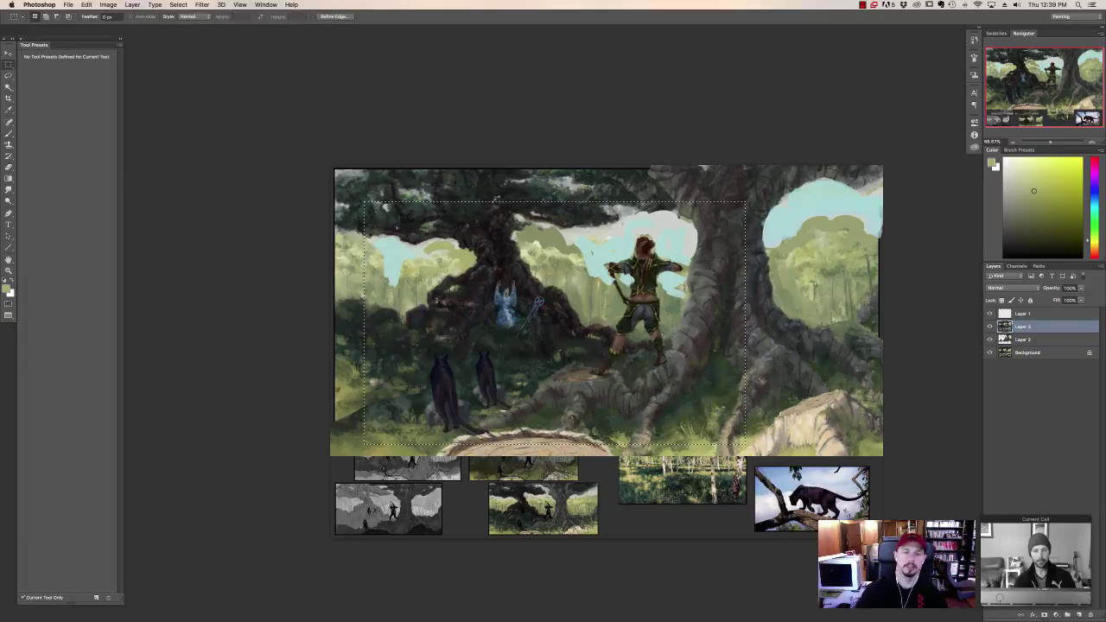
left_click(86, 5)
left_click(105, 75)
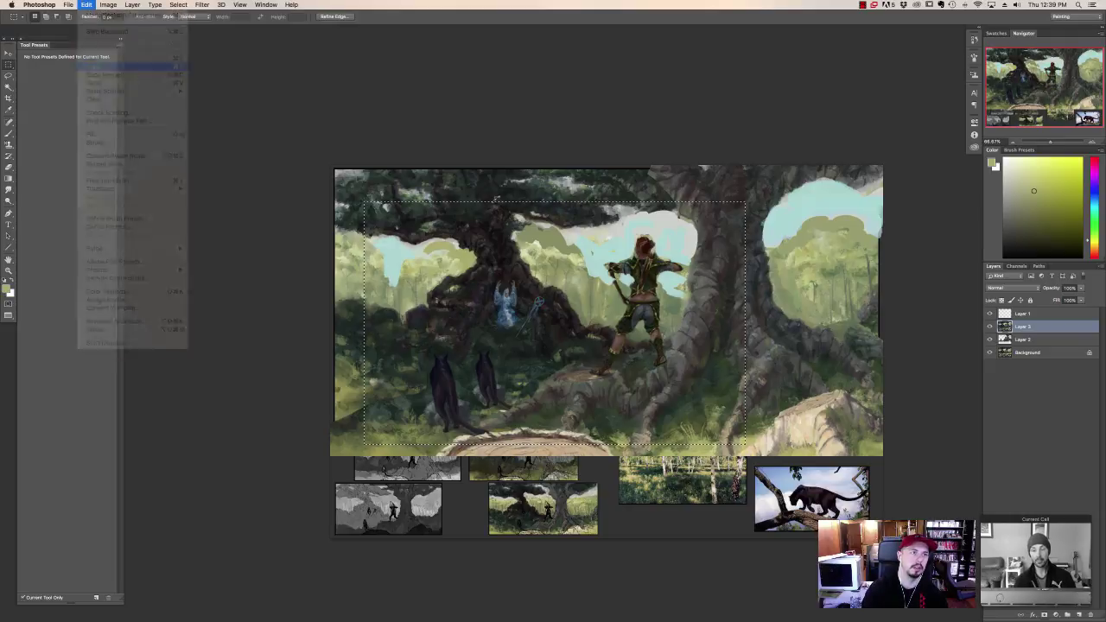
left_click(86, 4)
left_click(86, 5)
left_click(86, 4)
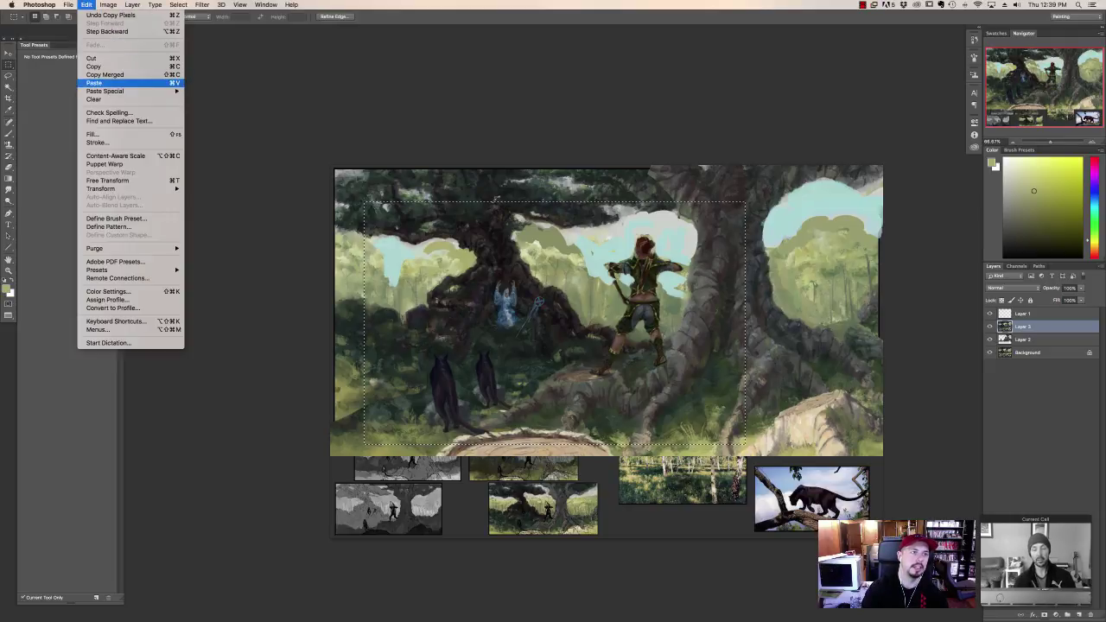
left_click(93, 82)
Scale the pasted crop outward at top-right and bottom-left, apply it, and zoom out.
key("ctrl+t")
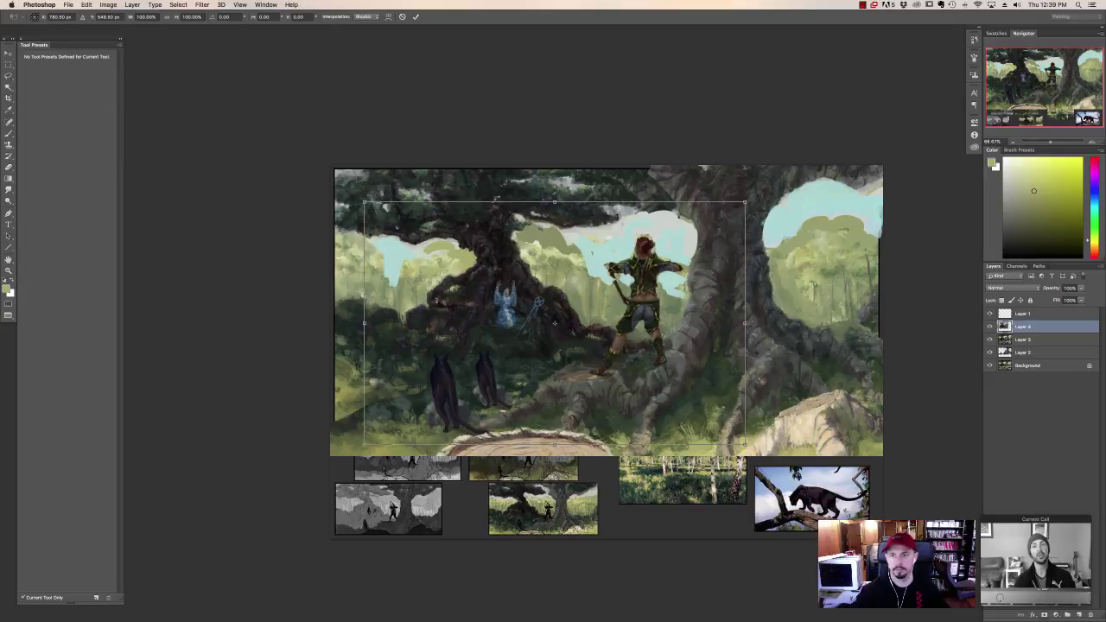
left_click_drag(752, 206, 867, 159)
left_click_drag(373, 446, 266, 529)
left_click(9, 53)
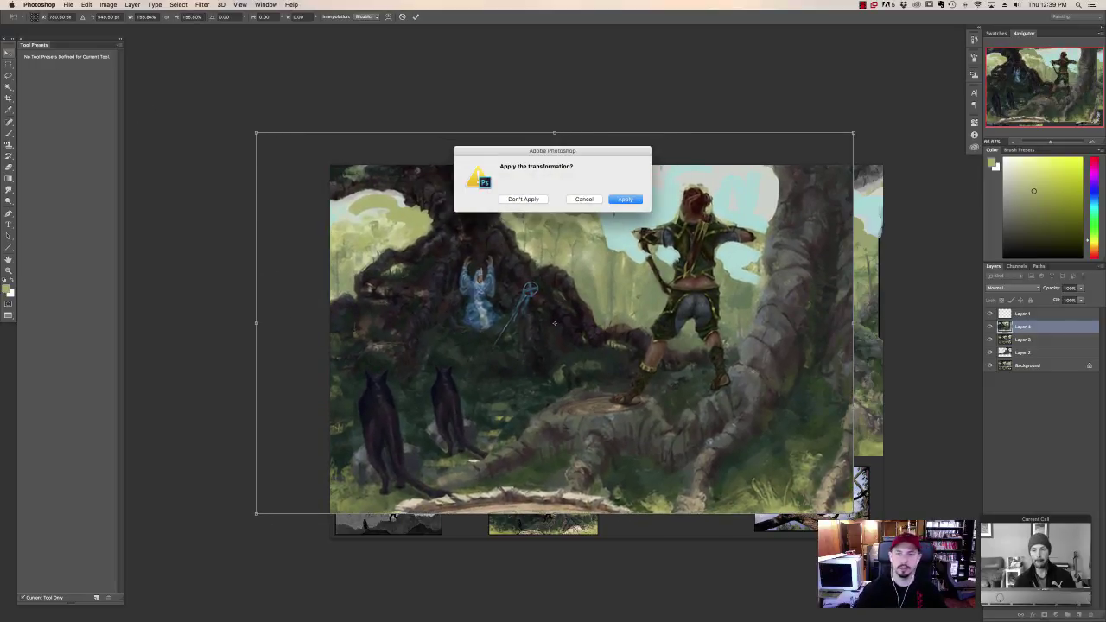
left_click(624, 197)
key("super+minus")
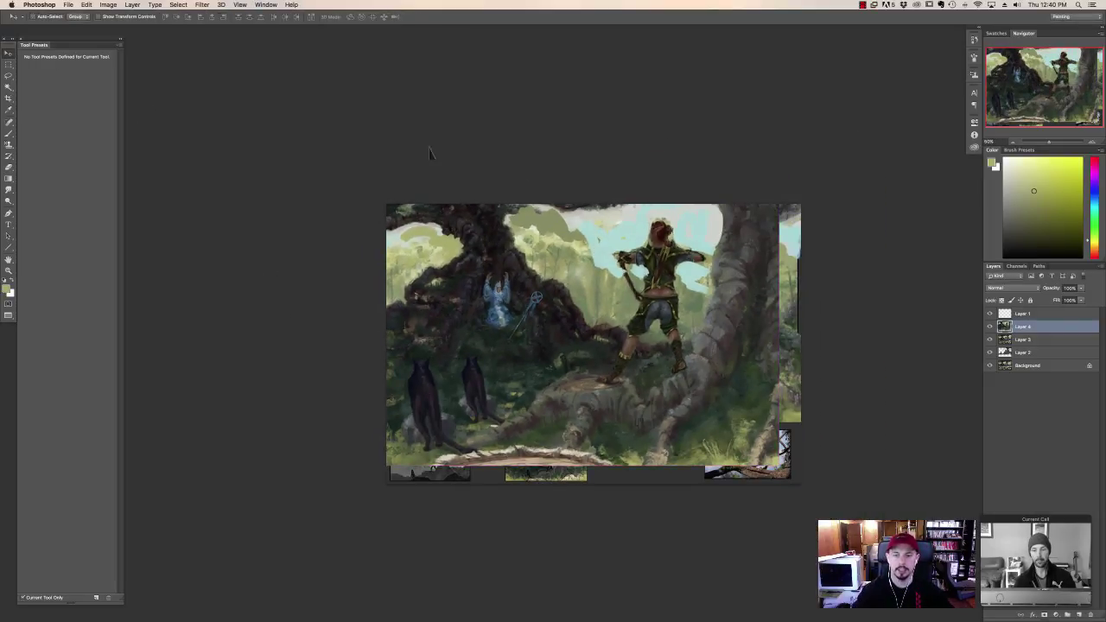
Delete the bottom strip of the Layer 4 crop and toggle its visibility to compare.
left_click(9, 64)
mouse_move(790, 422)
left_mouse_down()
mouse_move(432, 486)
mouse_move(289, 488)
left_mouse_up()
key("Delete")
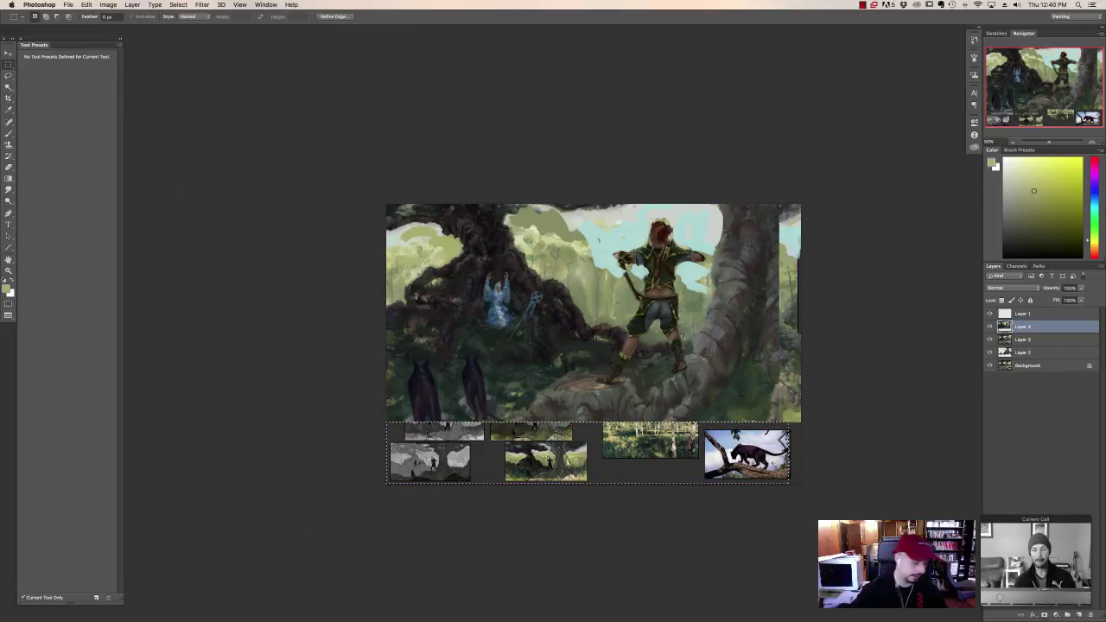
key("super+d")
key("v")
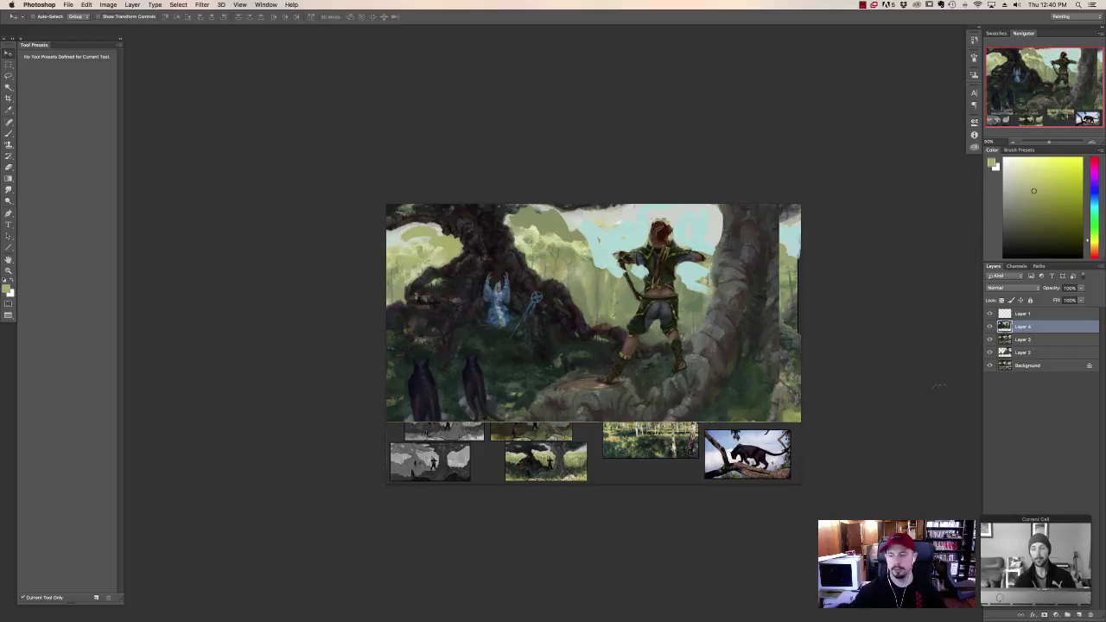
left_click(990, 326)
left_click(991, 327)
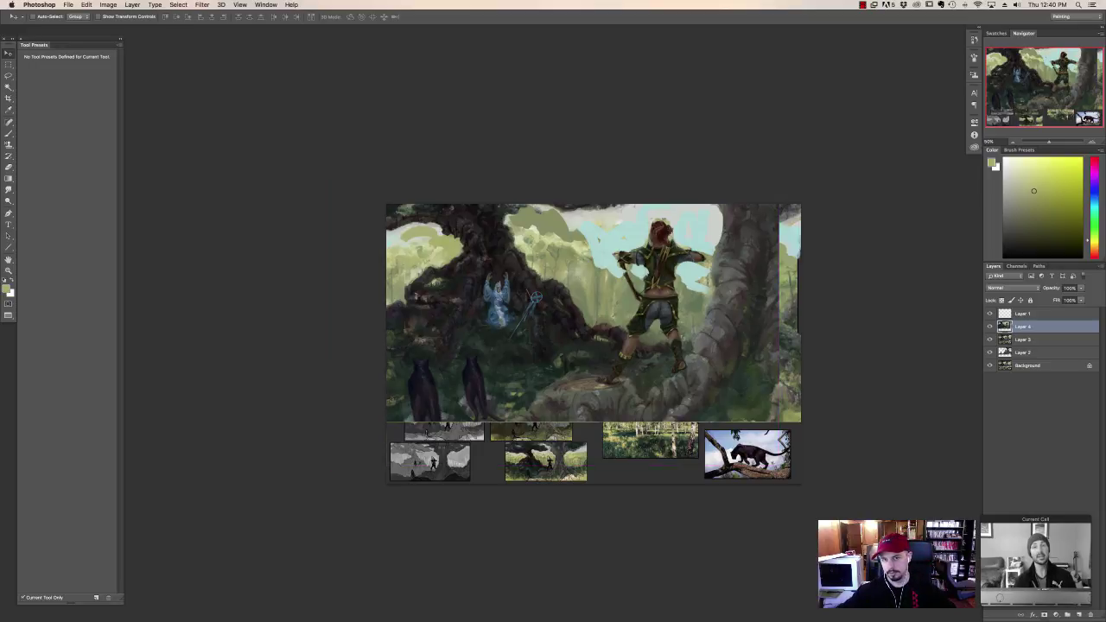
Move the forest archer sheet aside and show the bone barricade ver2 sheet alone in full screen.
key("f")
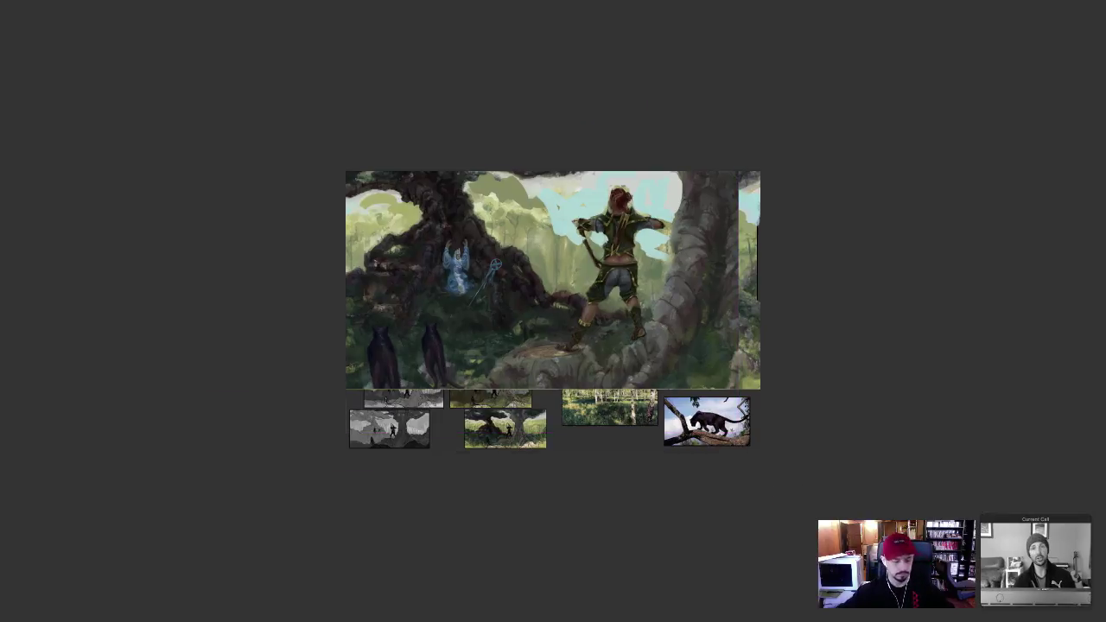
key("f")
key("ctrl+minus")
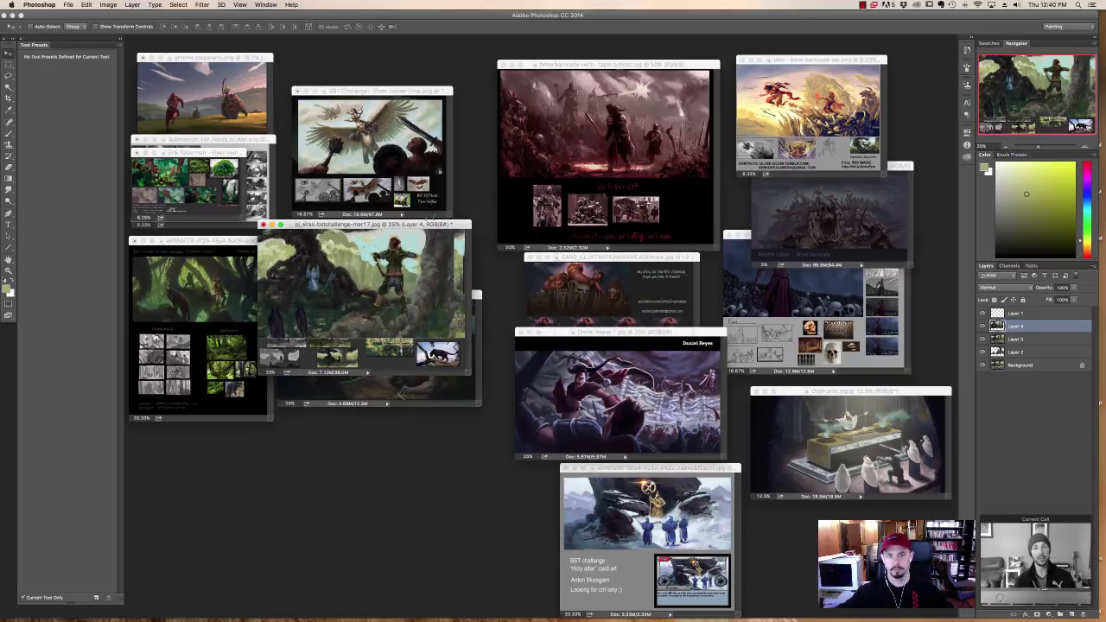
left_click_drag(363, 222, 256, 437)
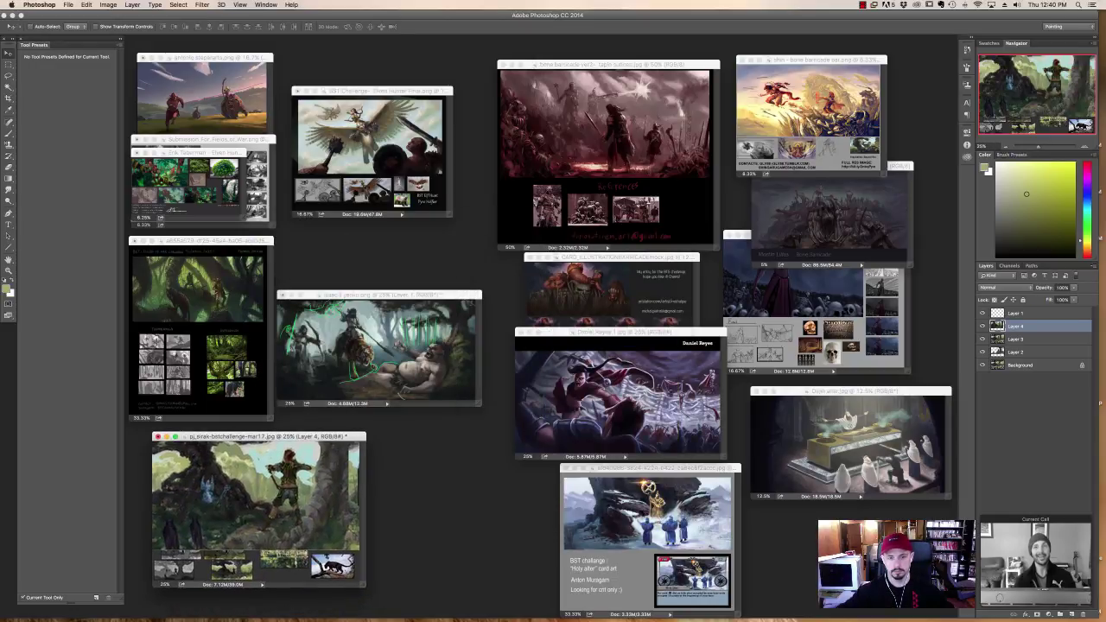
left_click(586, 224)
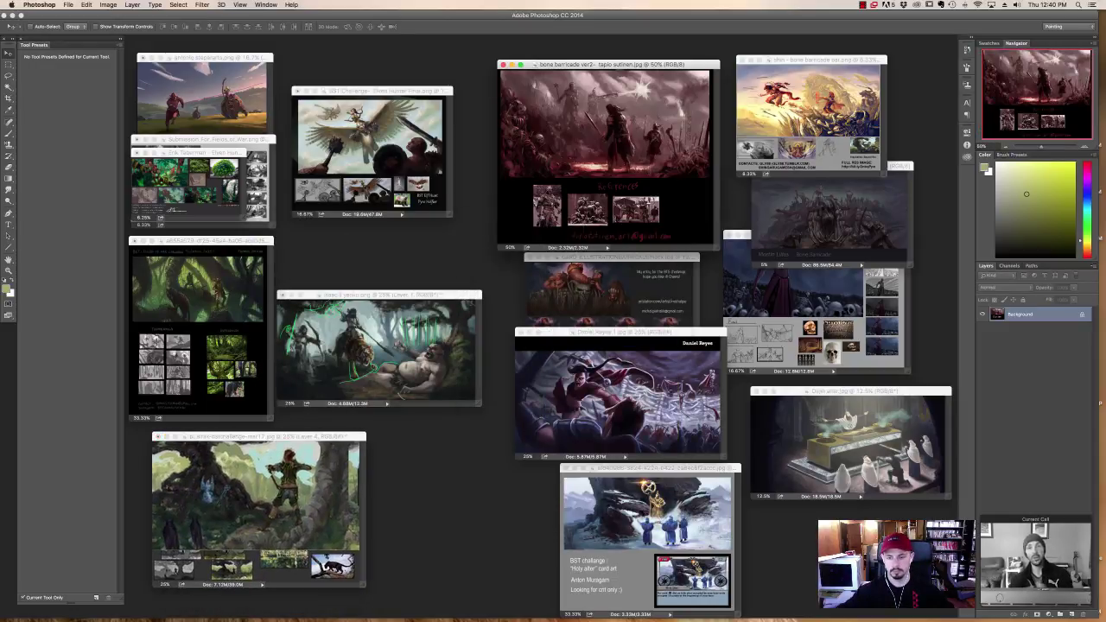
key("ctrl+plus")
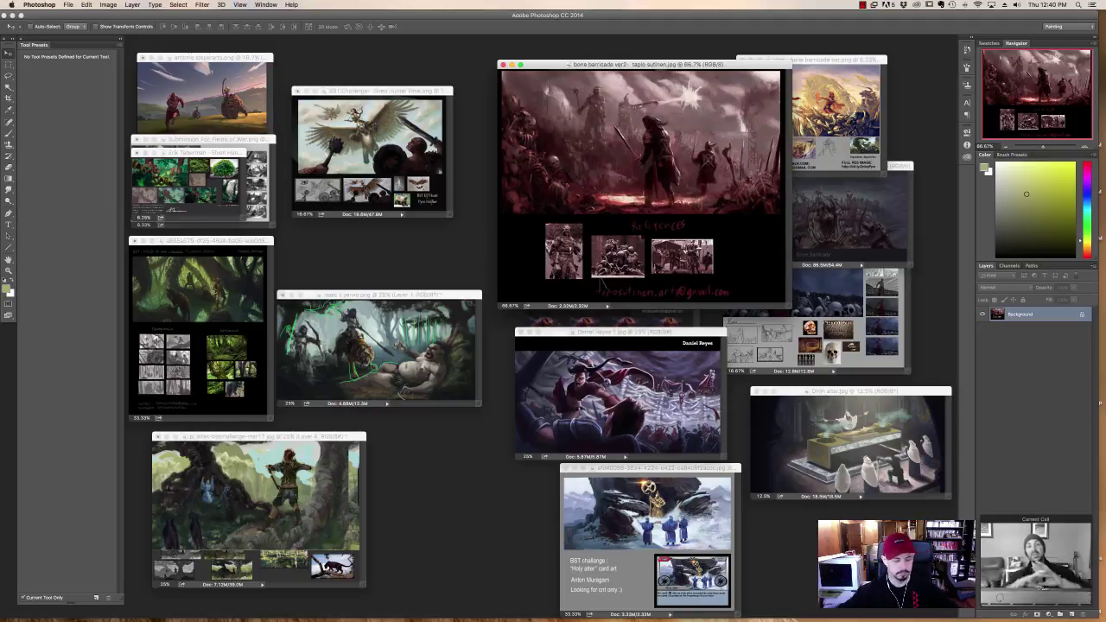
key("ctrl+plus")
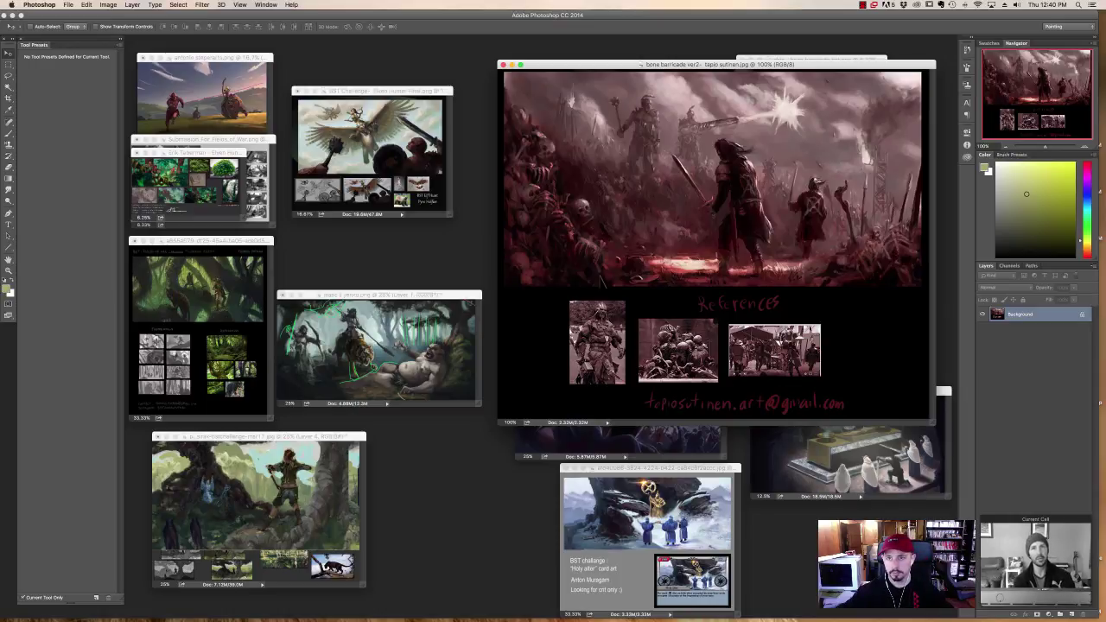
key("f")
key("ctrl+plus")
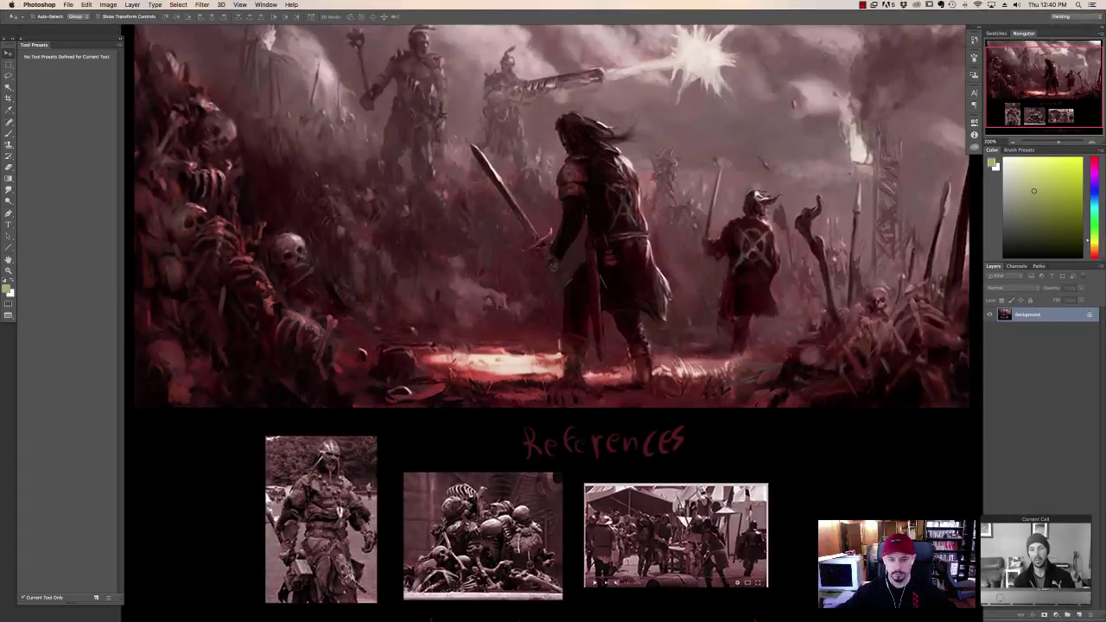
key("ctrl+minus")
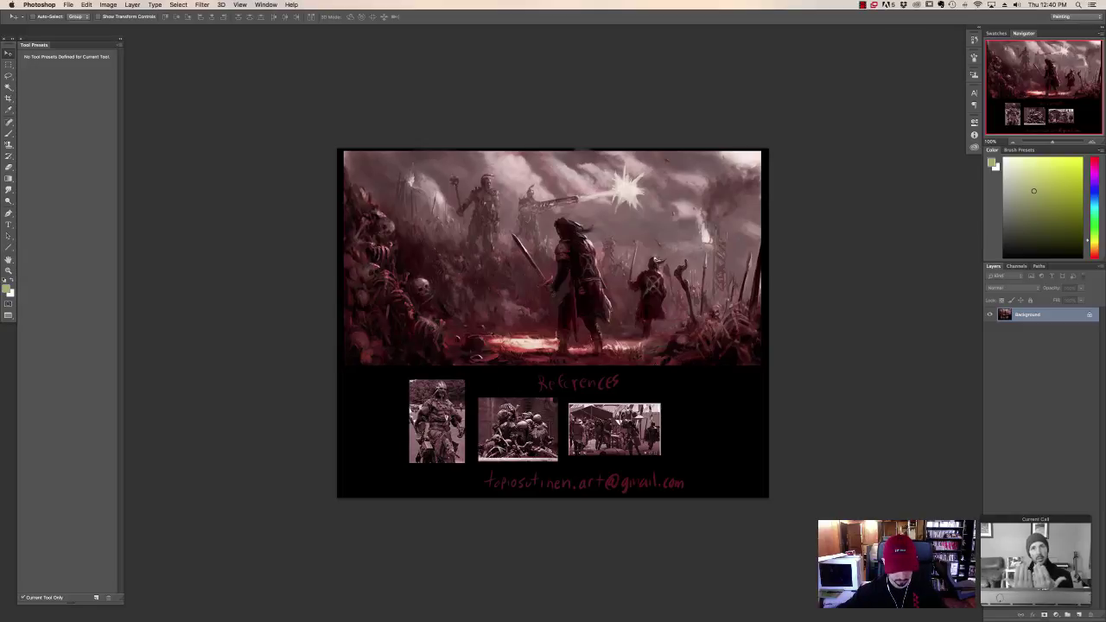
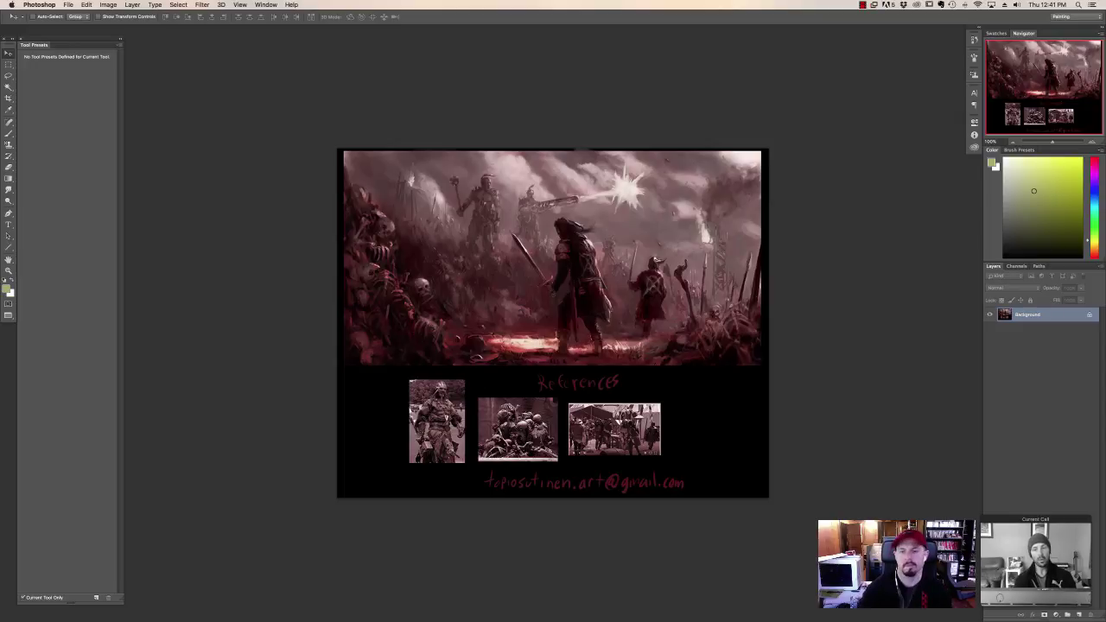
Switch to the Lasso tool and duplicate the Background layer as Background copy.
key("l")
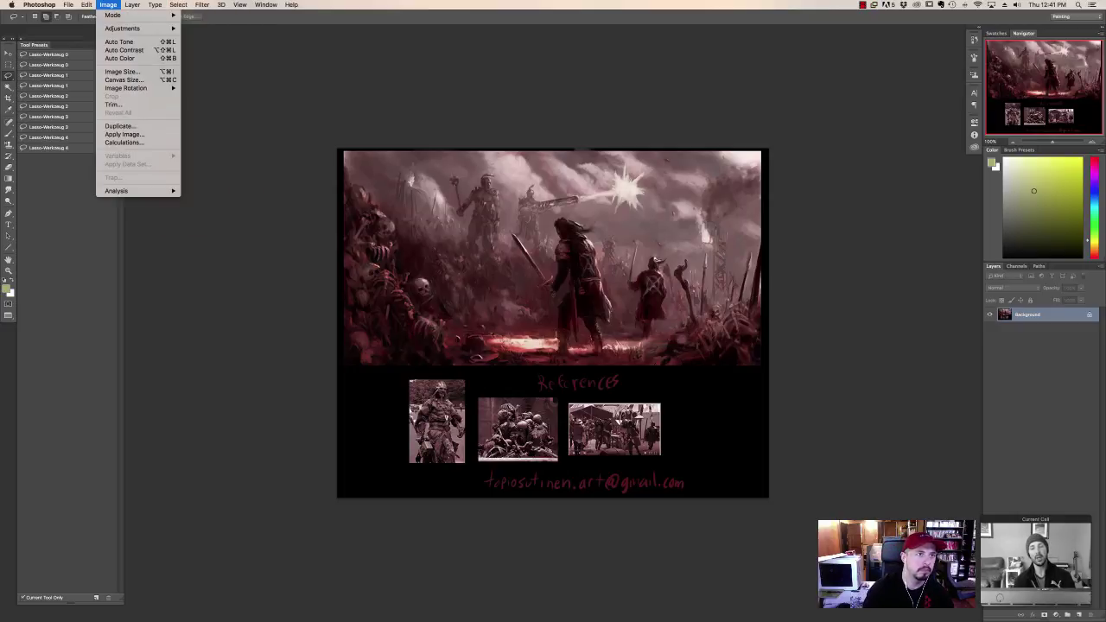
mouse_move(132, 4)
left_click(153, 31)
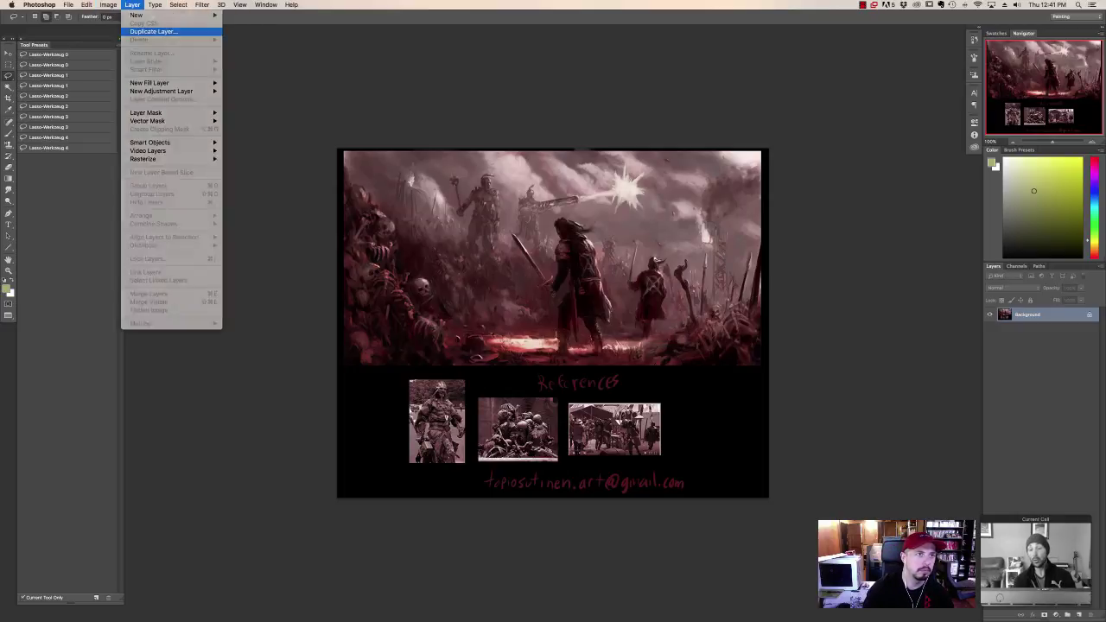
left_click(640, 278)
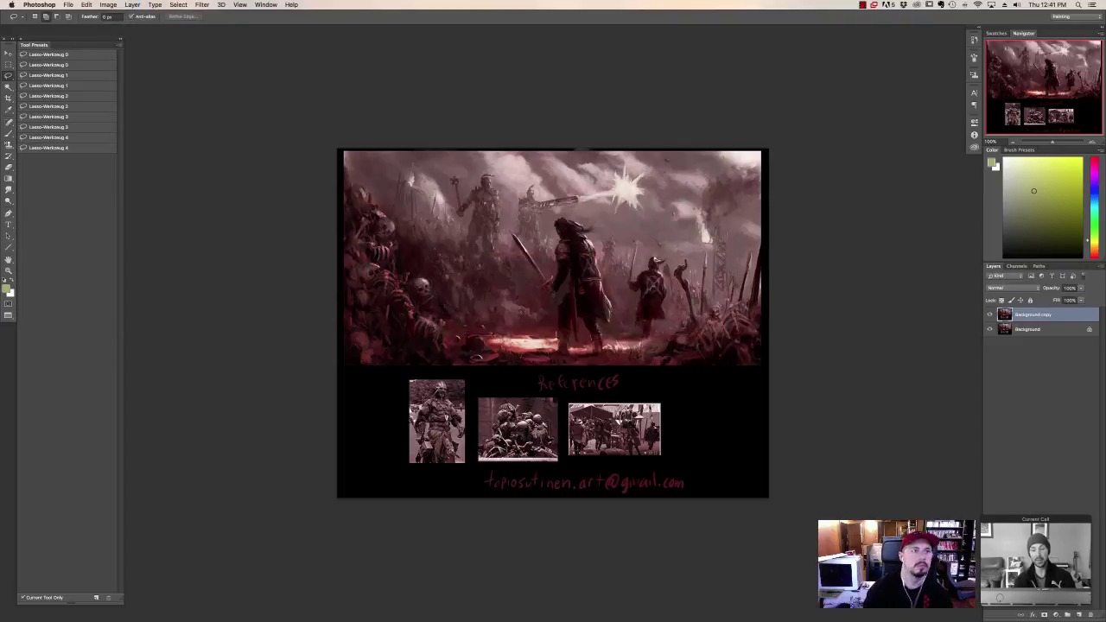
Make a Color Range selection with Fuzziness 72.
left_click(178, 4)
left_click(193, 91)
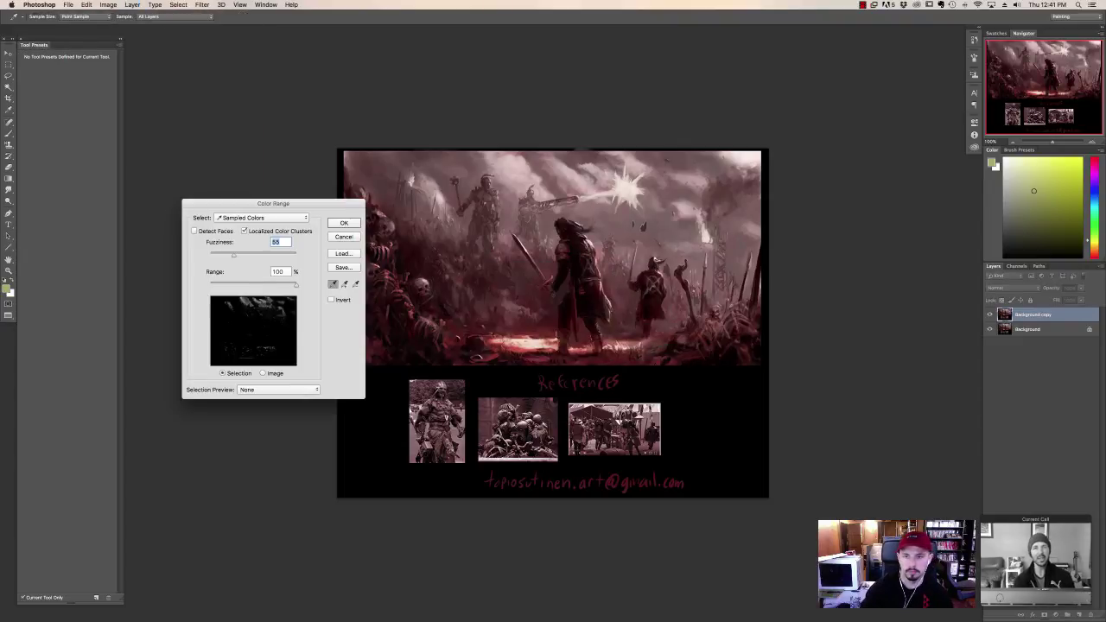
left_click_drag(233, 255, 240, 255)
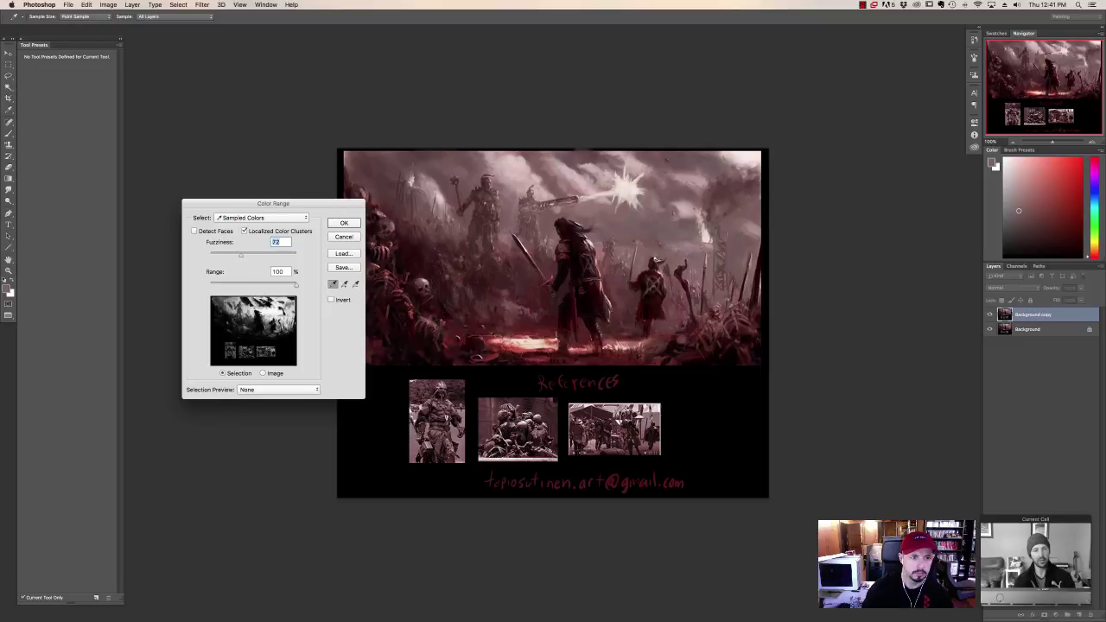
left_click(344, 223)
key("l")
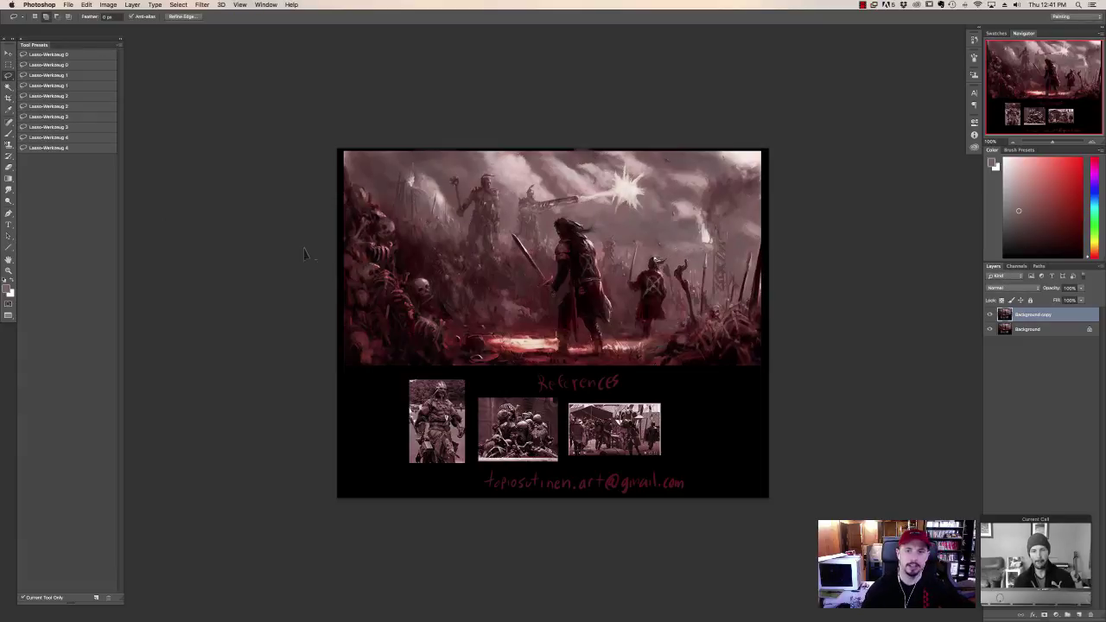
In Levels, clip the Red channel shadows with black input 28 and adjust its midtones.
left_click(108, 5)
mouse_move(129, 28)
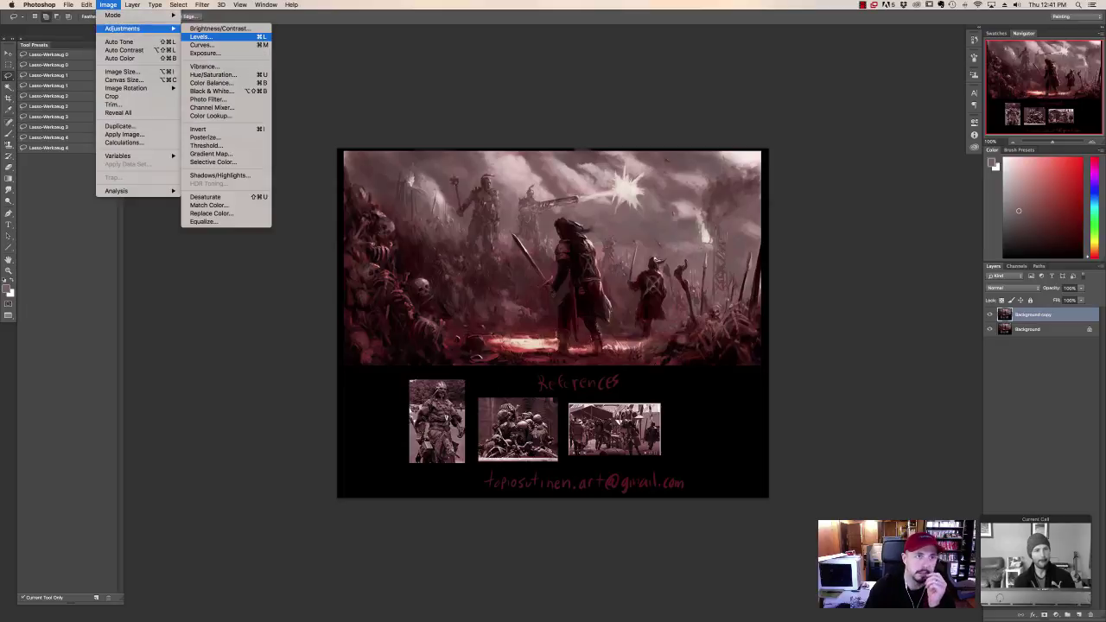
left_click(208, 37)
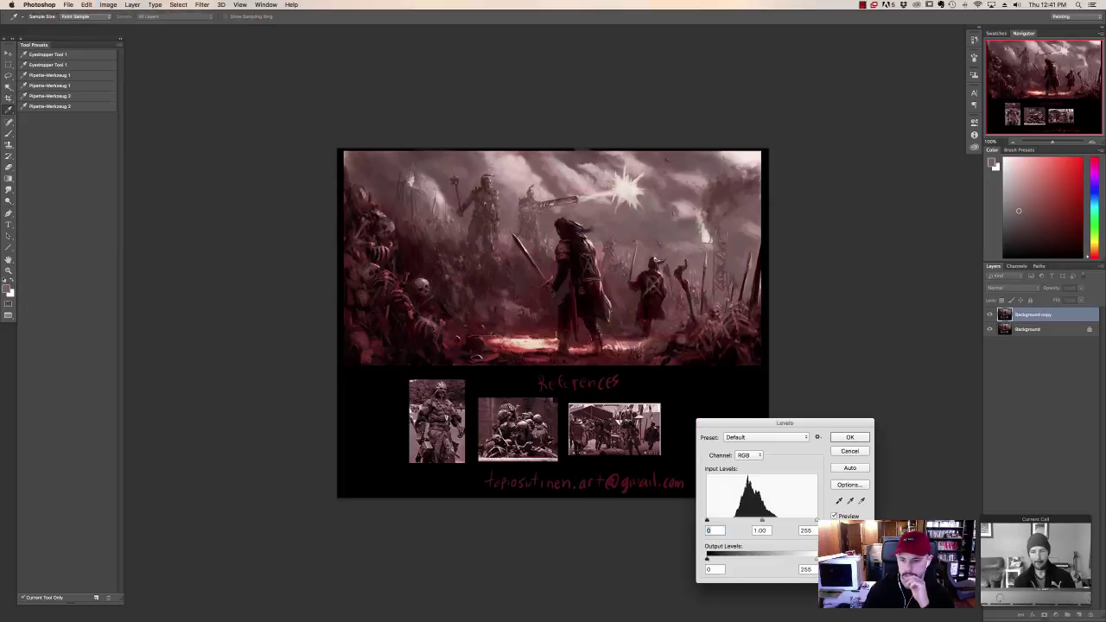
left_click(748, 456)
left_click(743, 467)
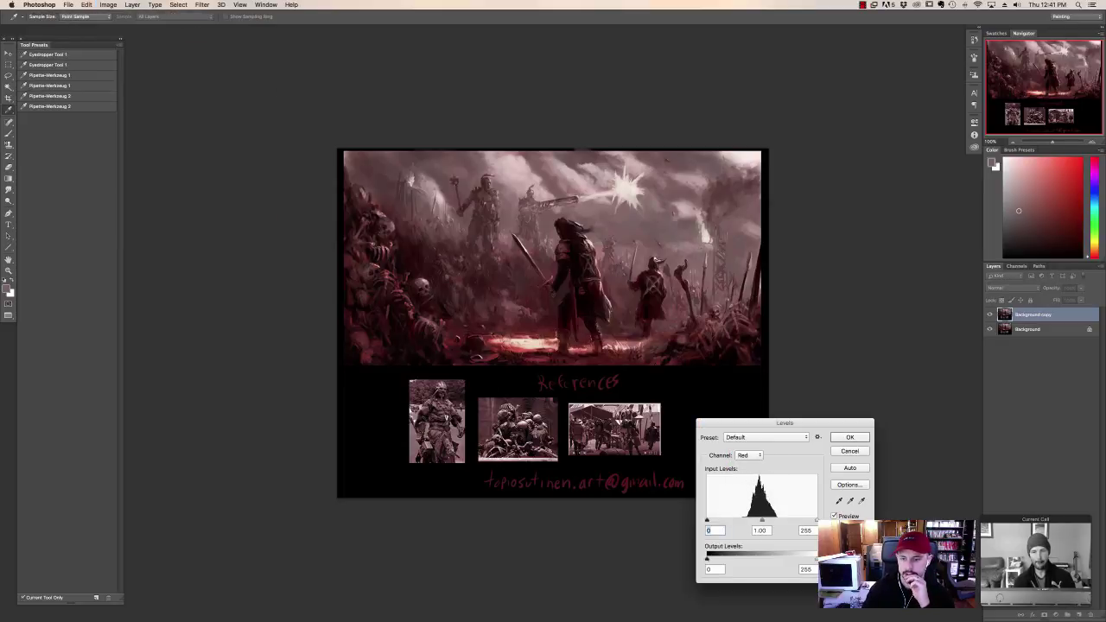
type("45")
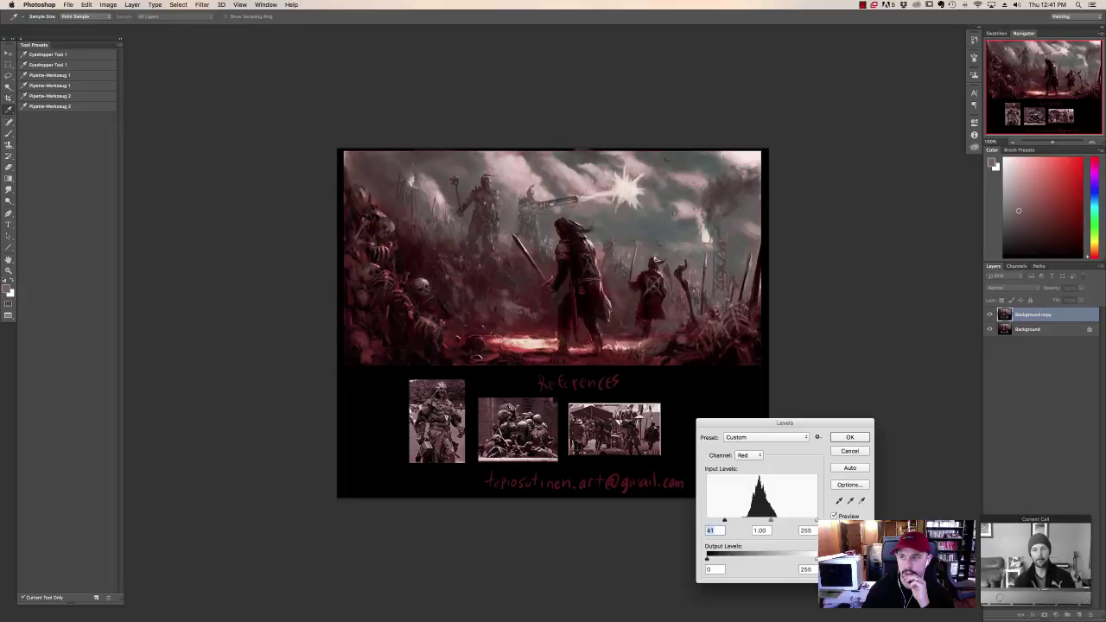
type("30")
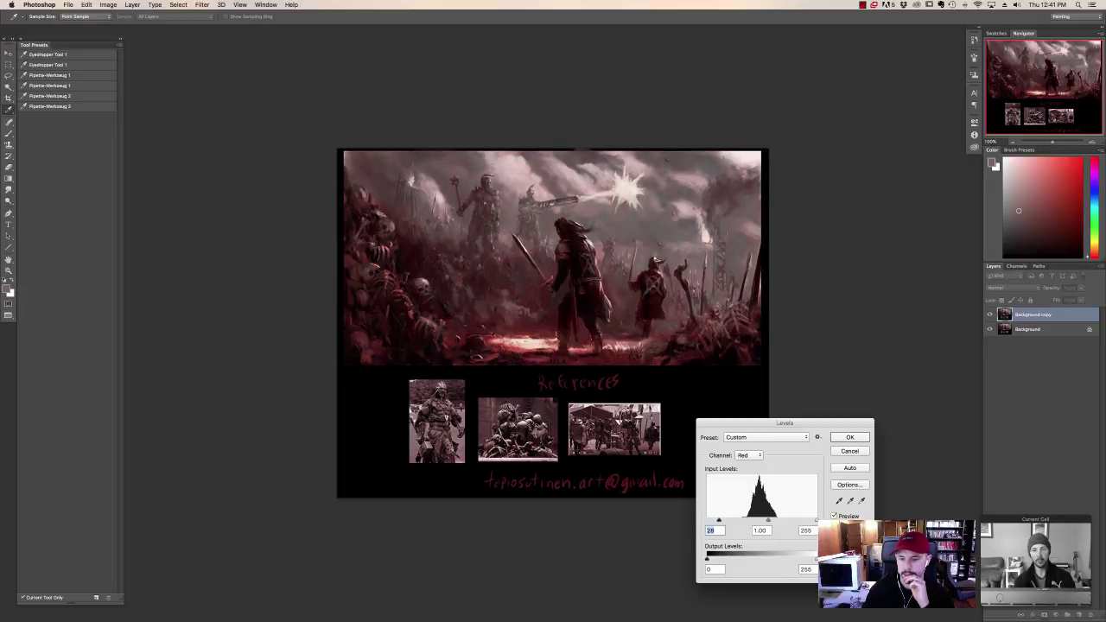
key("Tab")
key("Tab")
type("255")
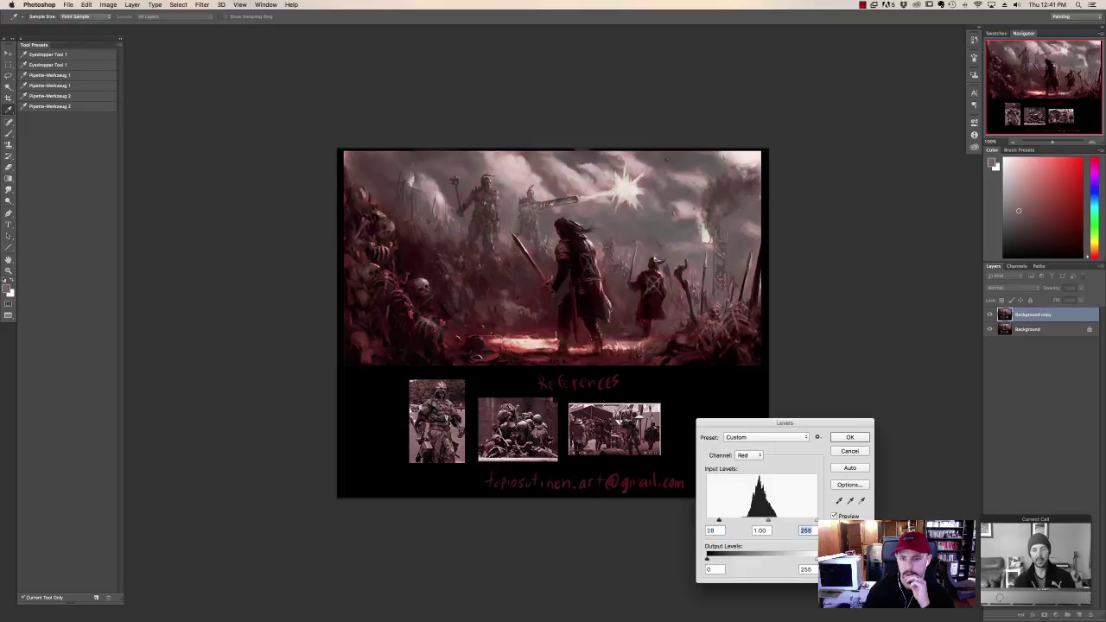
left_click_drag(768, 520, 775, 521)
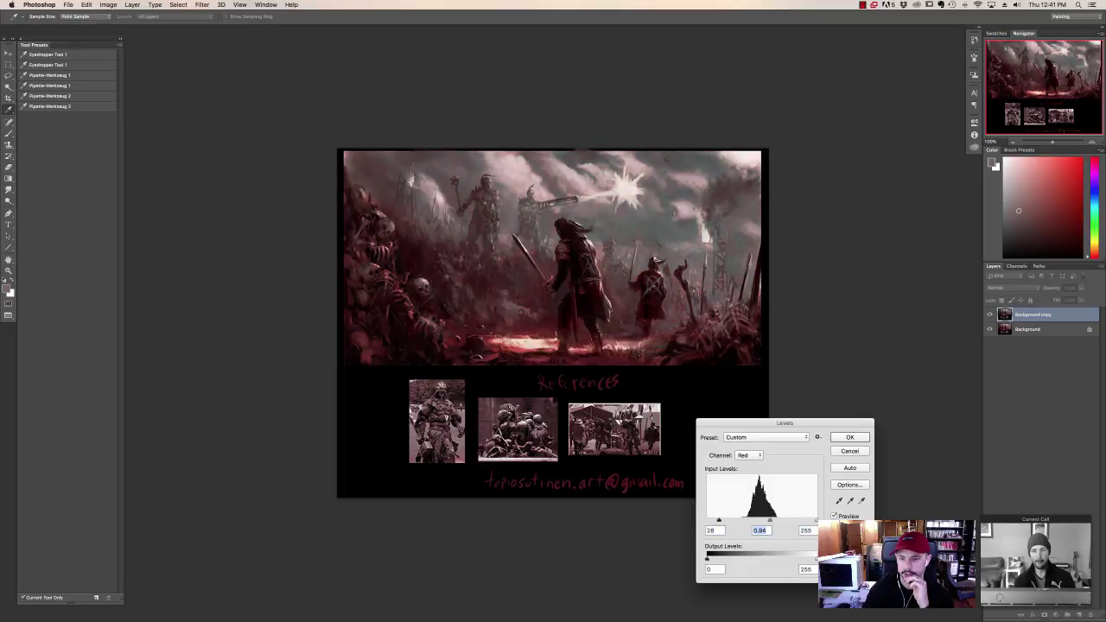
Brighten Green midtones to about 1.21, set Blue midtone to 0.74, and apply Levels.
left_click(748, 455)
left_click(748, 465)
mouse_move(762, 520)
left_mouse_down()
mouse_move(751, 520)
mouse_move(773, 520)
mouse_move(753, 521)
left_mouse_up()
left_click(748, 454)
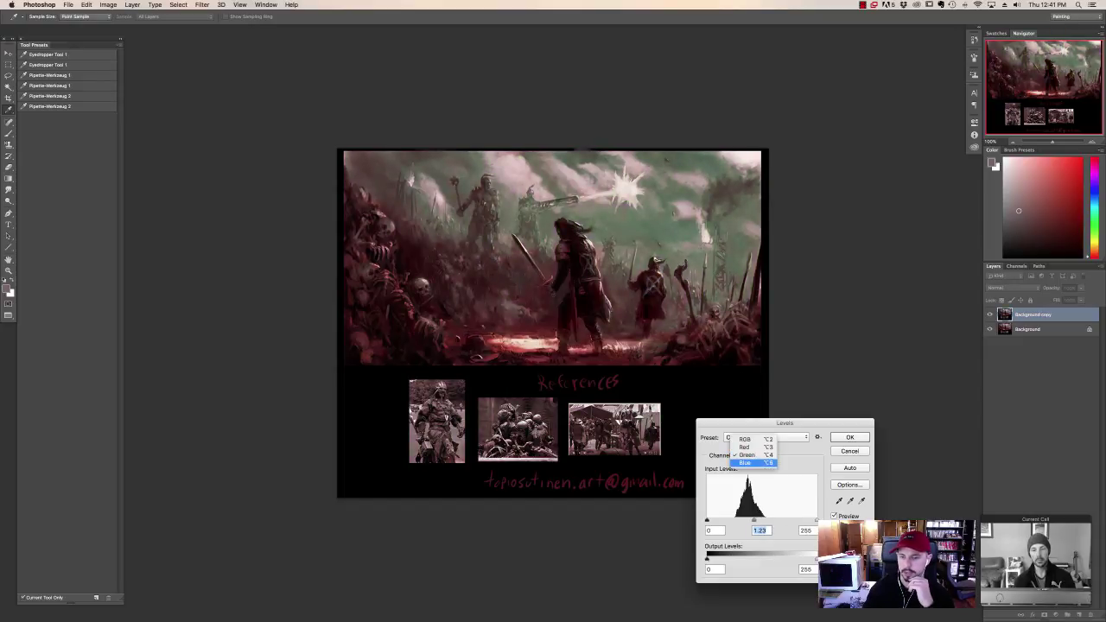
left_click(745, 465)
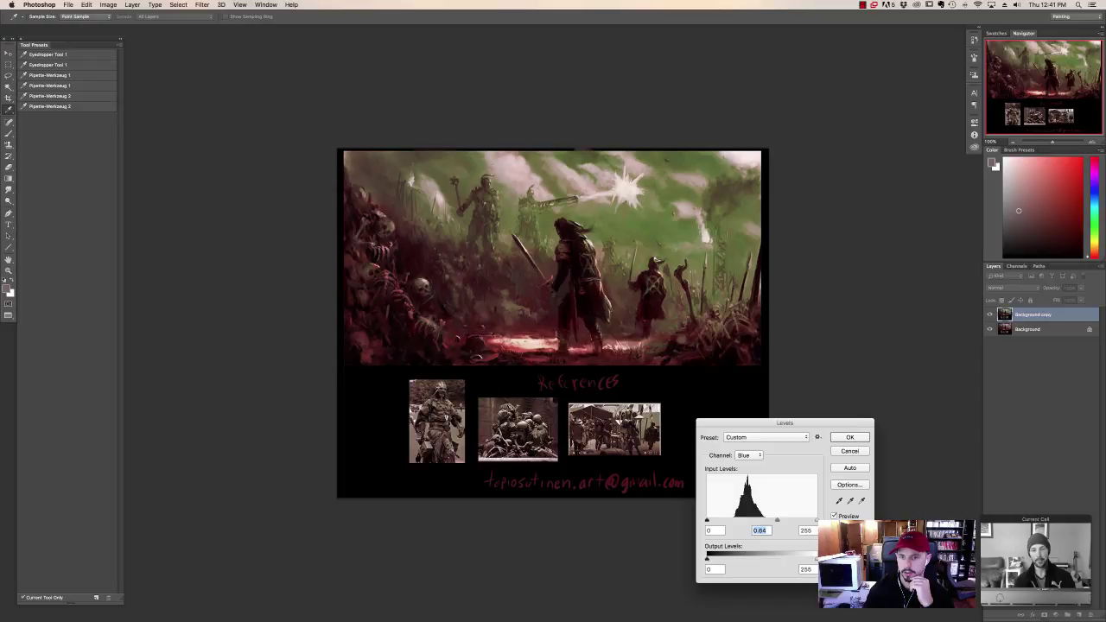
type("1.24")
key("Down")
key("Down")
key("Down")
key("Down")
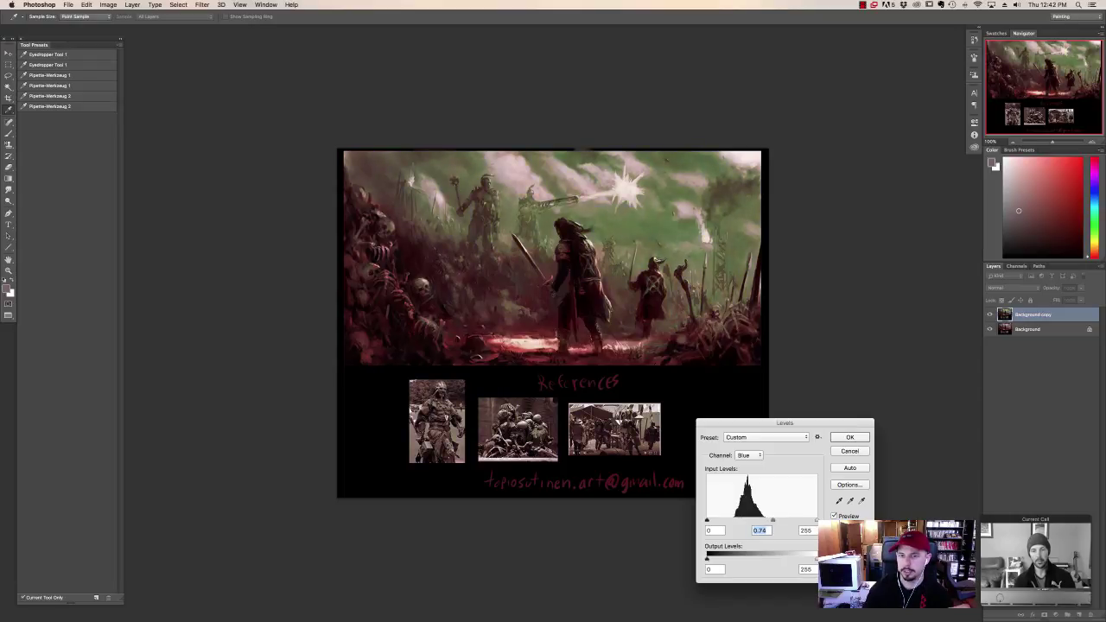
key("Return")
Apply Color Balance to the highlights with Cyan-Red +61 and Yellow-Blue −23.
key("l")
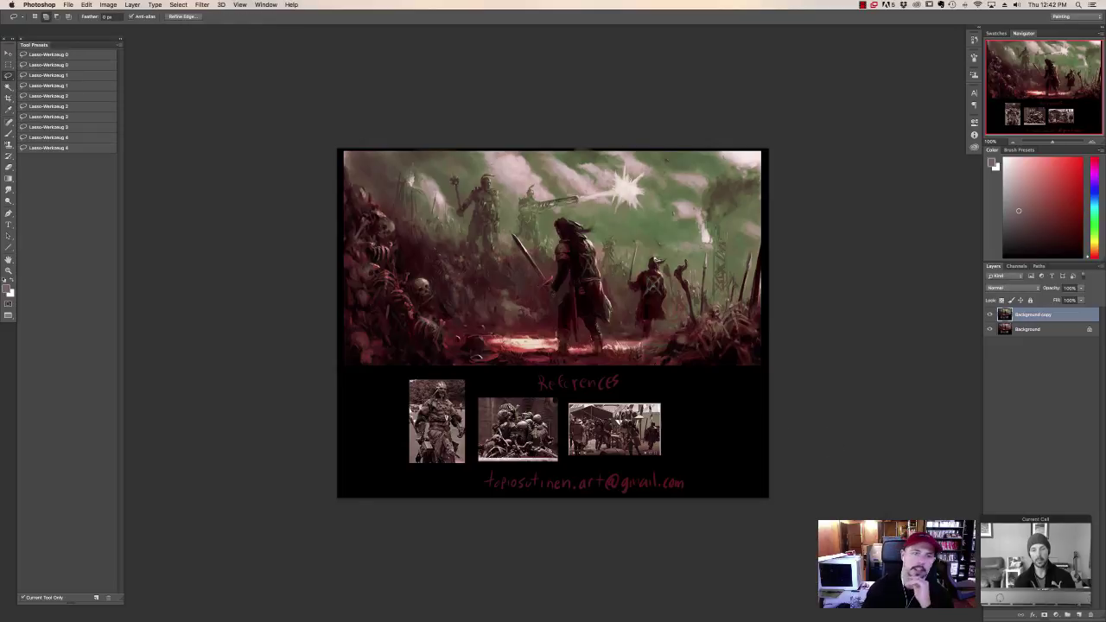
left_click(108, 5)
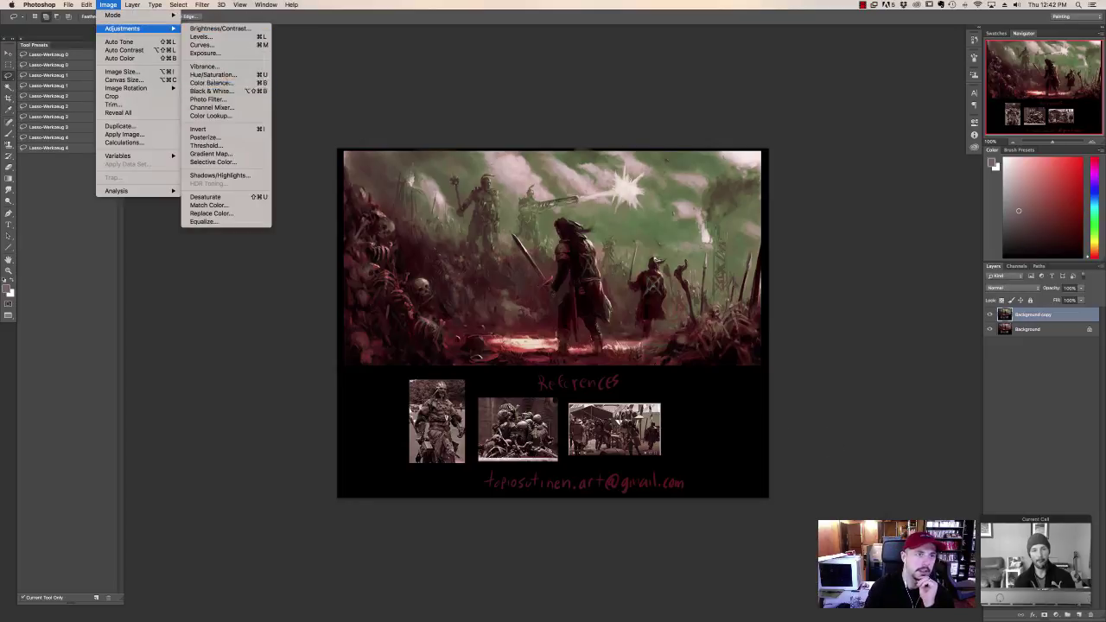
key("Escape")
key("super+b")
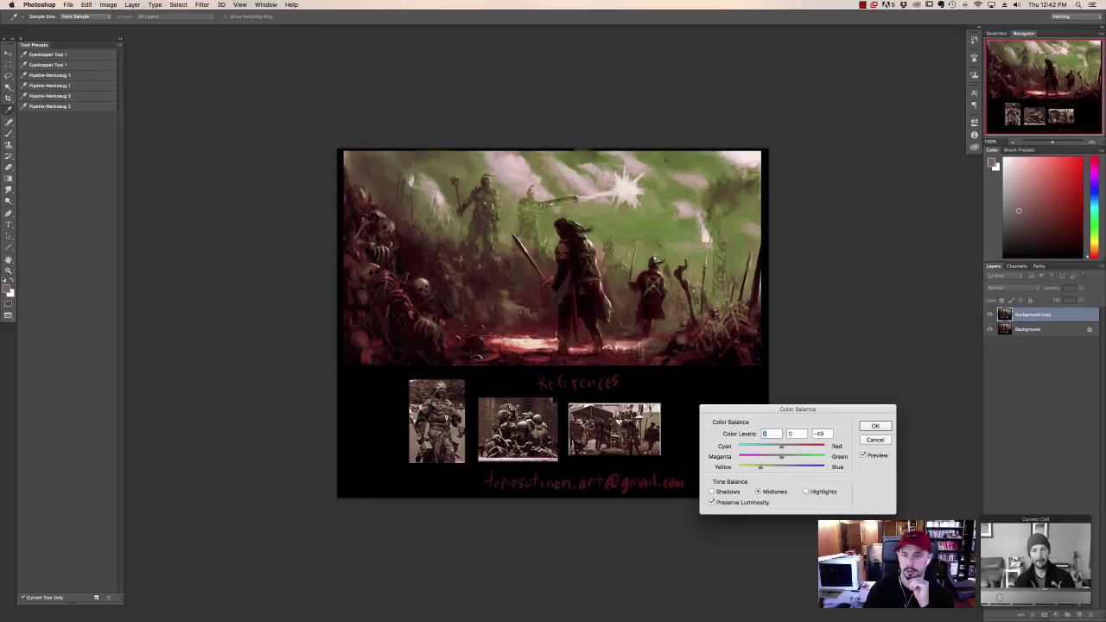
key("Tab")
key("Tab")
key("Up")
key("Up")
key("Up")
key("Up")
key("Up")
key("Up")
key("Up")
key("Up")
key("Up")
key("Up")
key("Up")
key("Up")
key("Up")
key("Up")
key("Up")
key("Up")
key("Up")
key("Up")
key("Up")
key("Up")
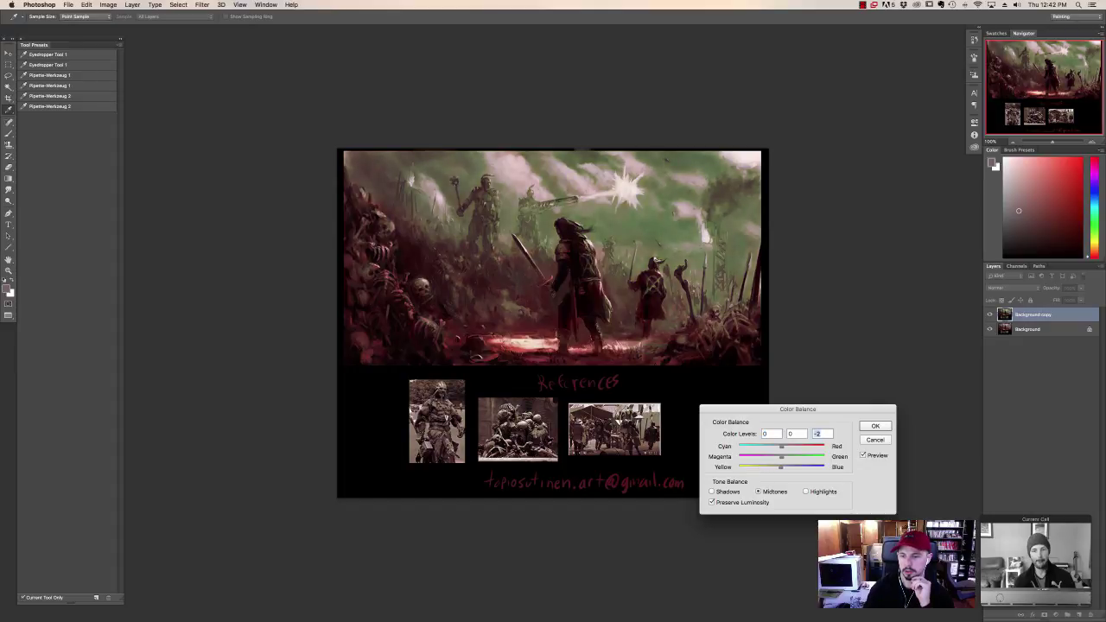
key("super+3")
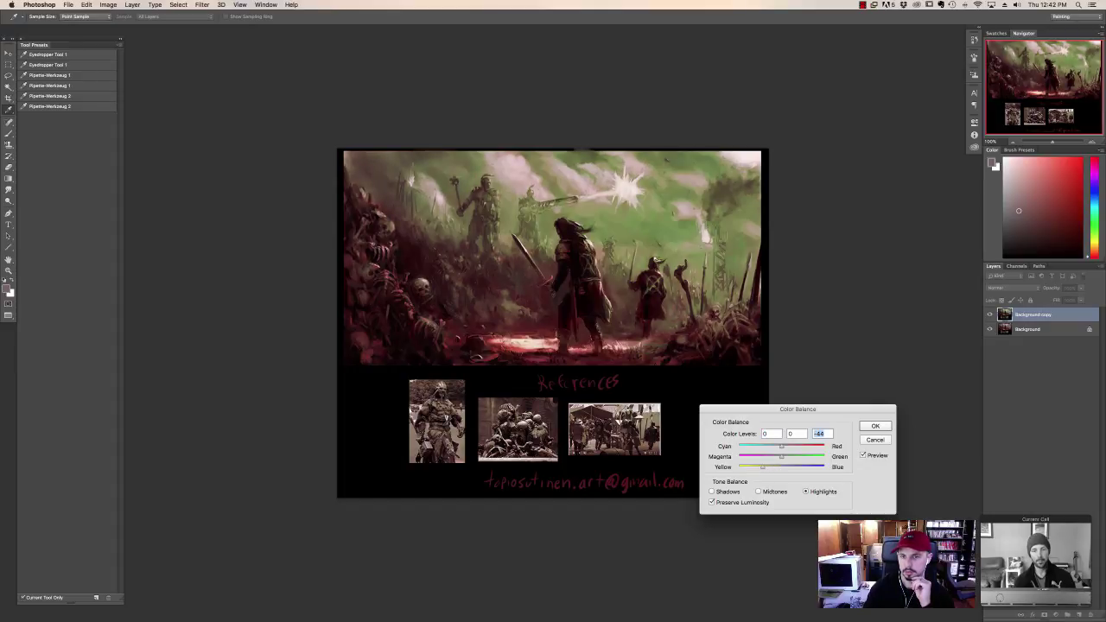
left_click_drag(781, 446, 809, 446)
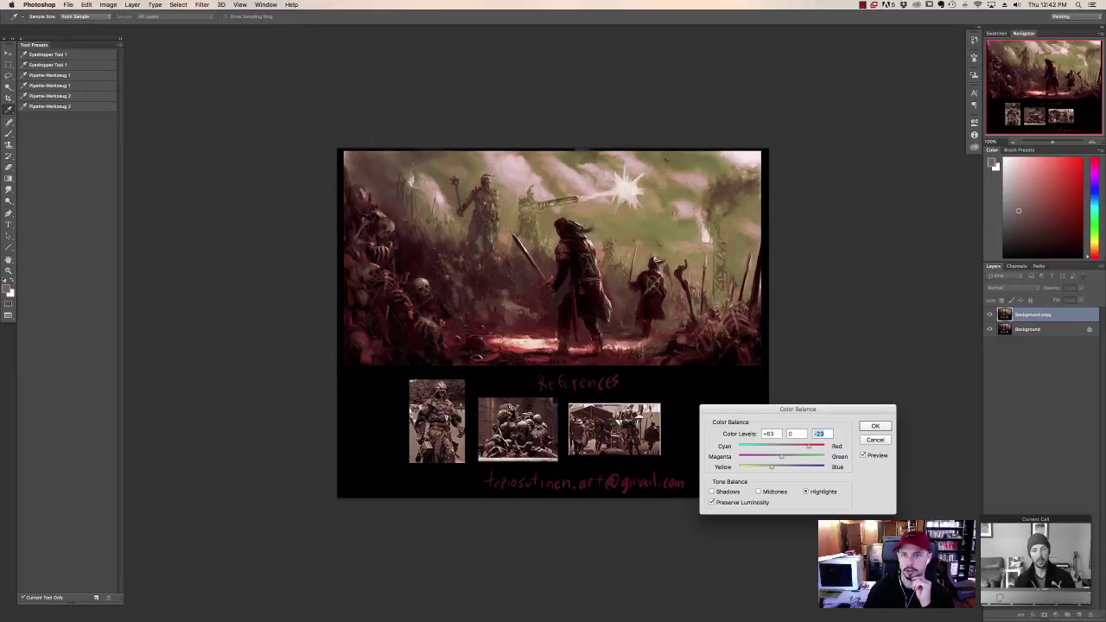
key("Tab")
key("Down")
key("Down")
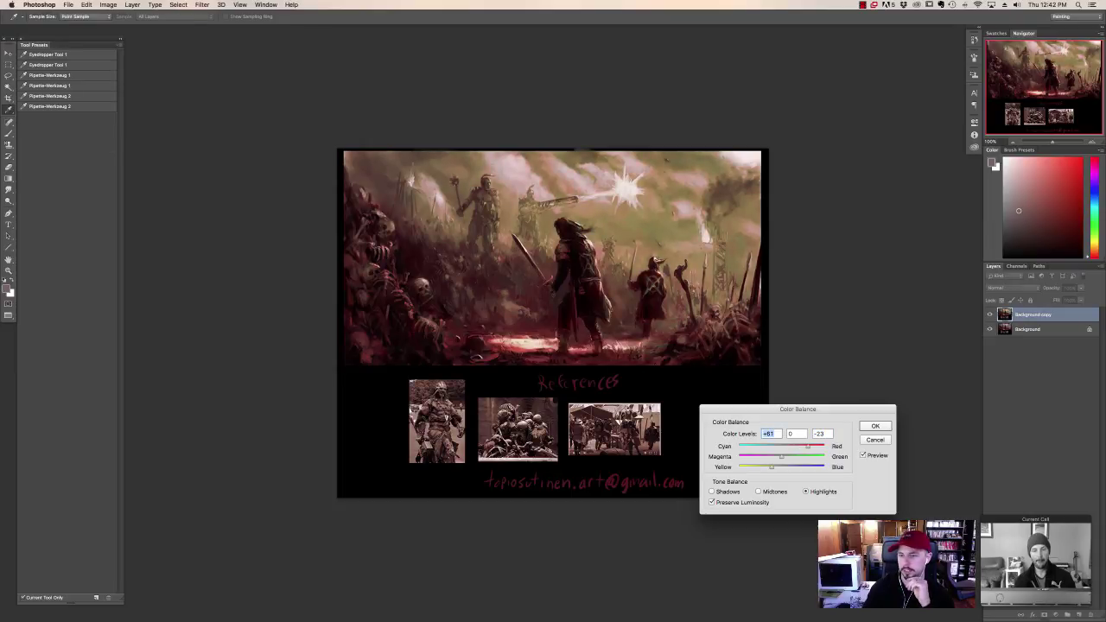
key("Return")
key("l")
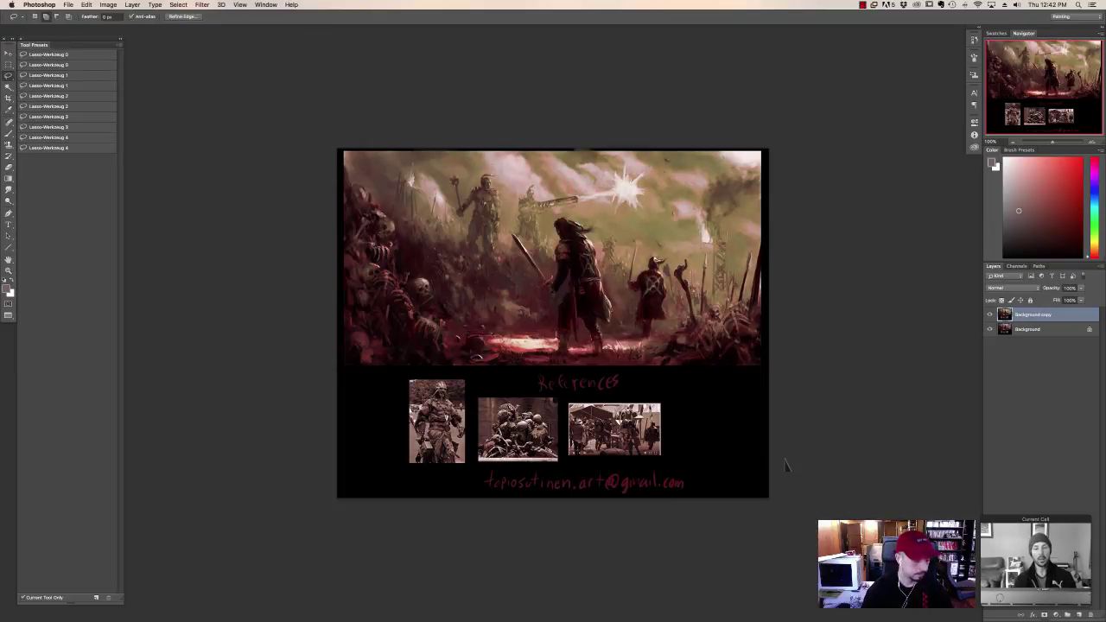
Select a sampled painting colour via Color Range at Fuzziness 48 and hide the selection edges.
left_click(178, 4)
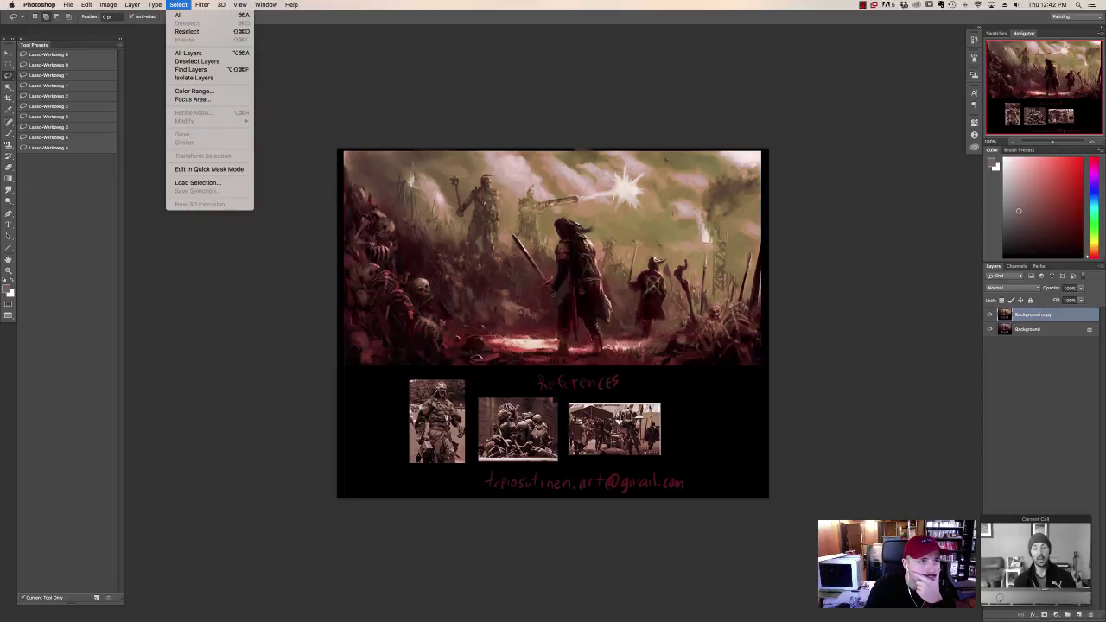
left_click(200, 92)
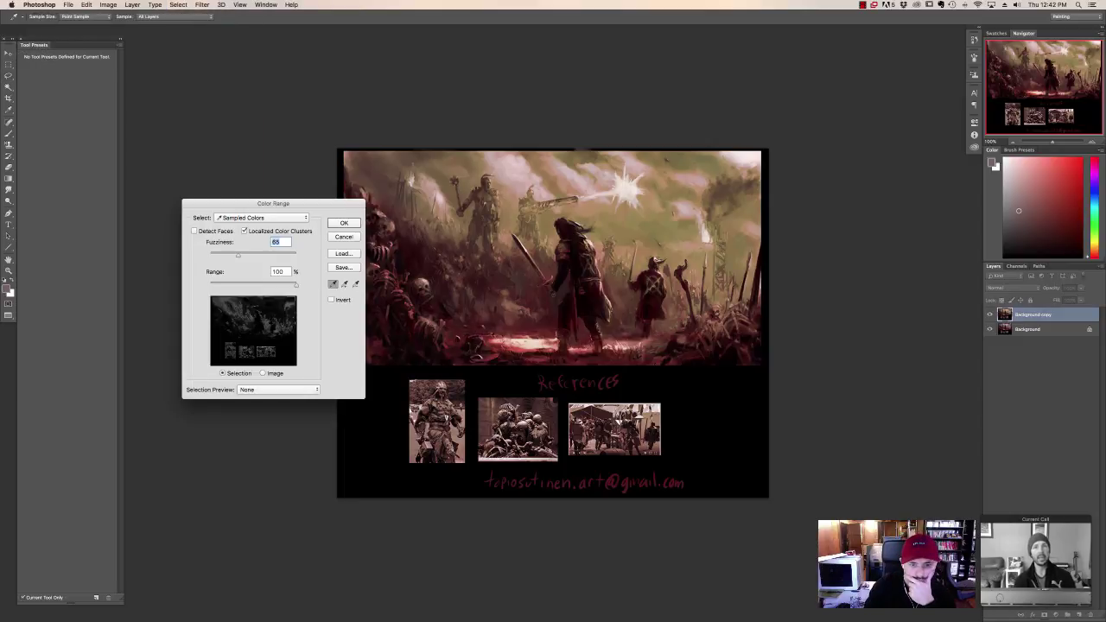
left_click(471, 337)
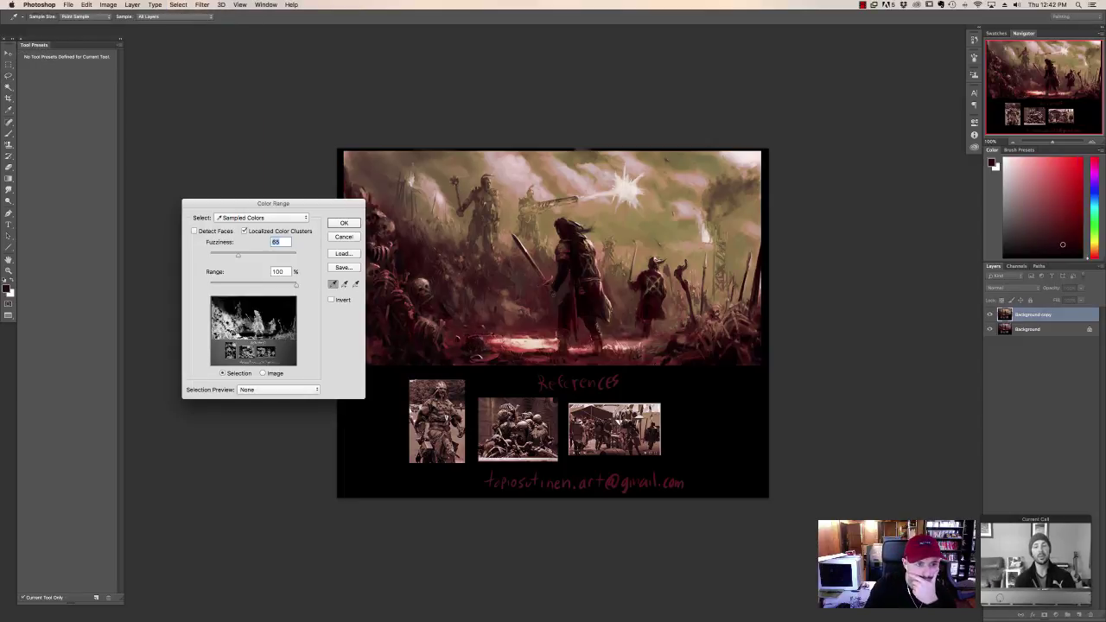
key("Down")
key("Down")
key("Down")
key("Down")
key("Down")
key("Down")
key("Down")
key("Down")
key("Down")
key("Down")
key("Down")
key("Down")
key("Down")
key("Down")
key("Down")
key("Down")
key("Down")
key("Return")
key("l")
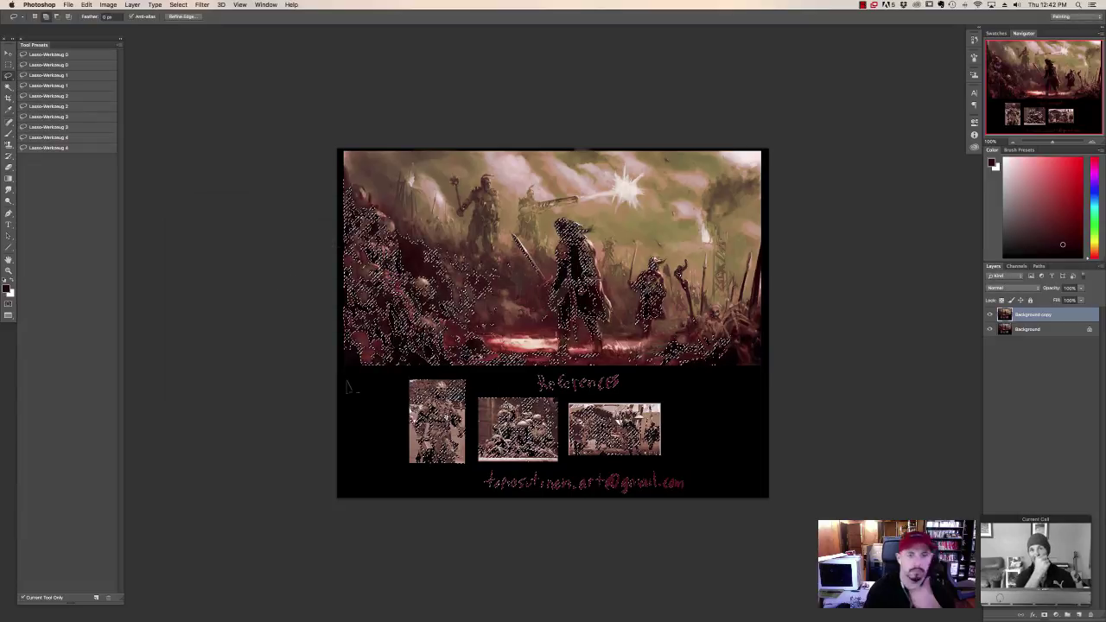
key("super+h")
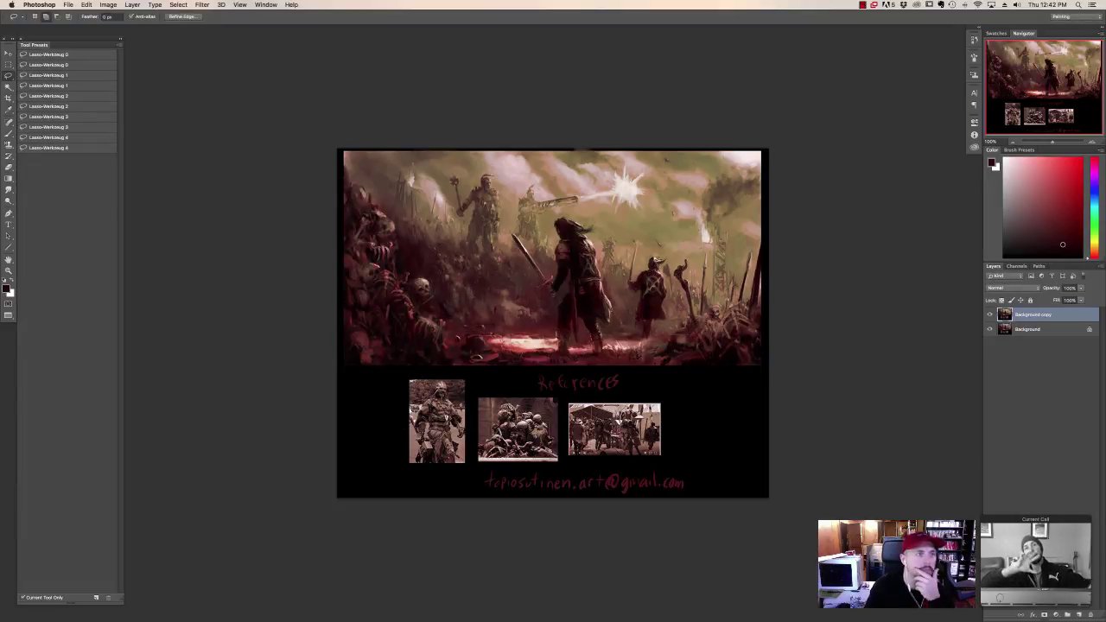
Open Levels and darken the Green channel midtones to 0.79.
left_click(108, 4)
key("Escape")
key("super+l")
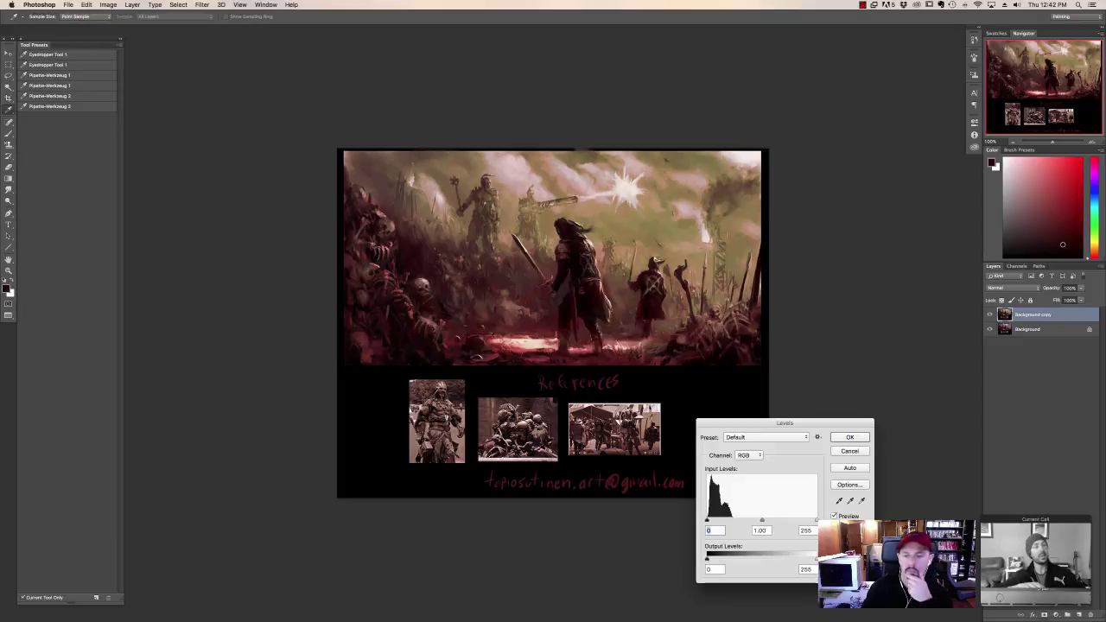
left_click(745, 453)
left_click(744, 467)
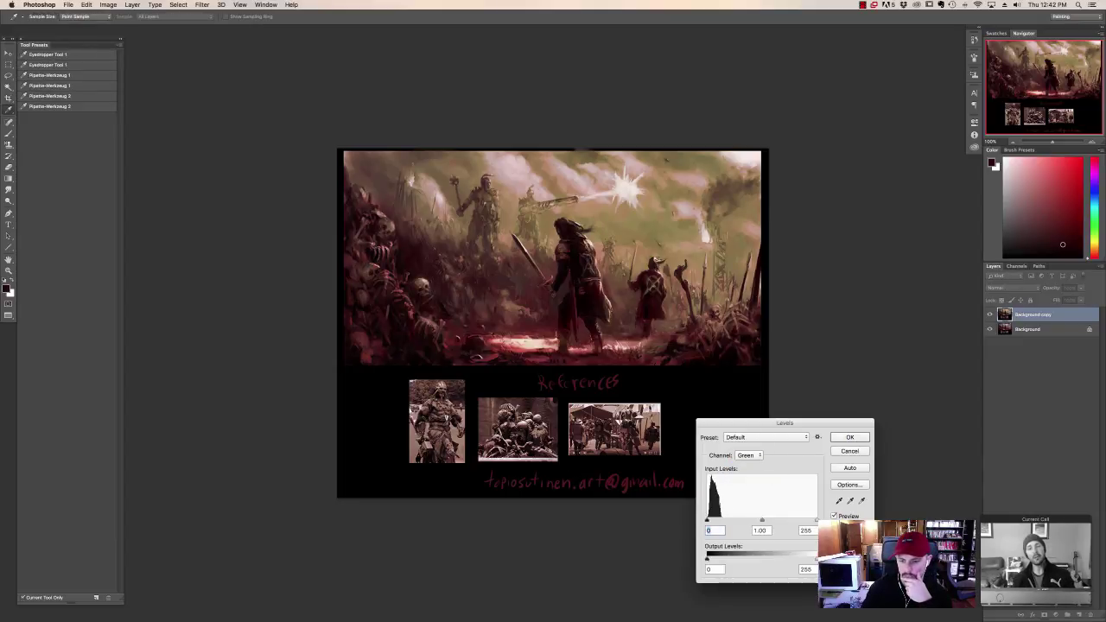
left_click_drag(762, 519, 770, 520)
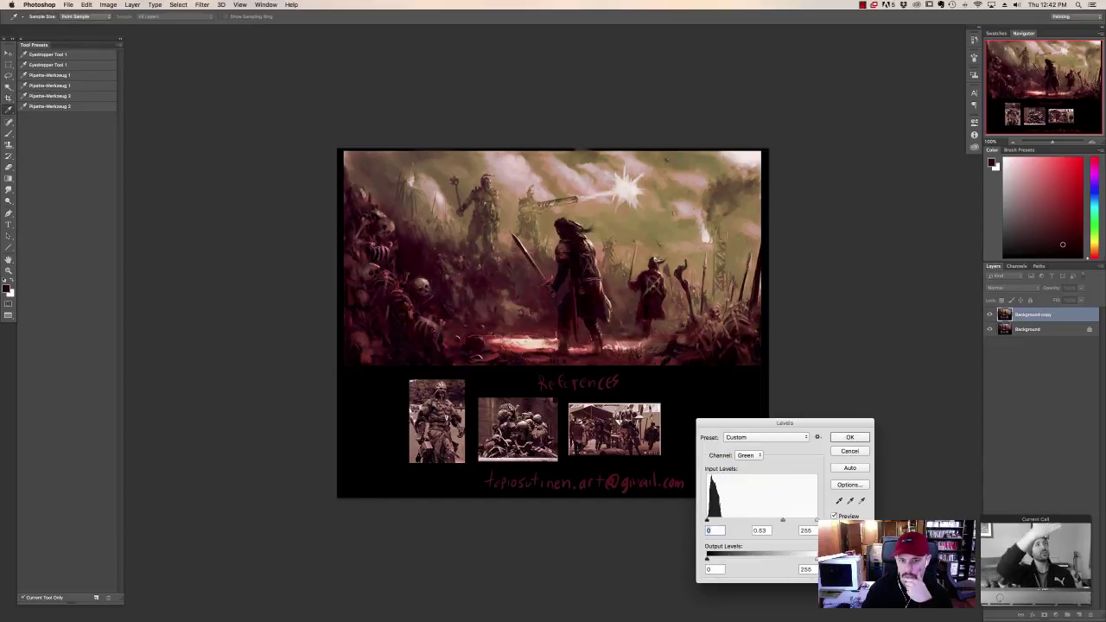
left_click_drag(765, 521, 770, 520)
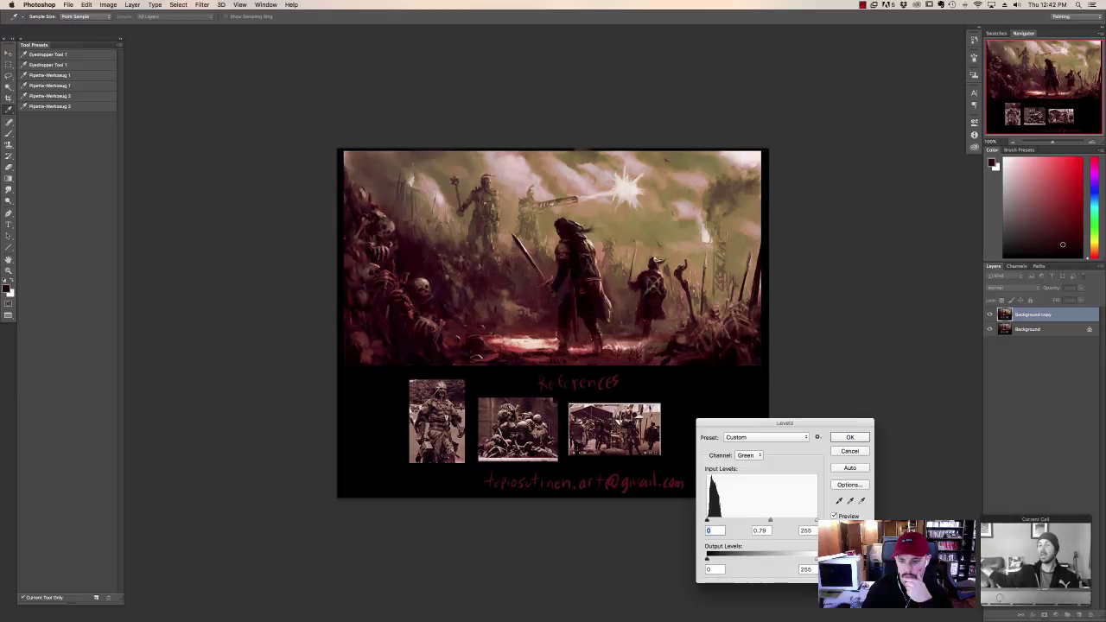
type("31")
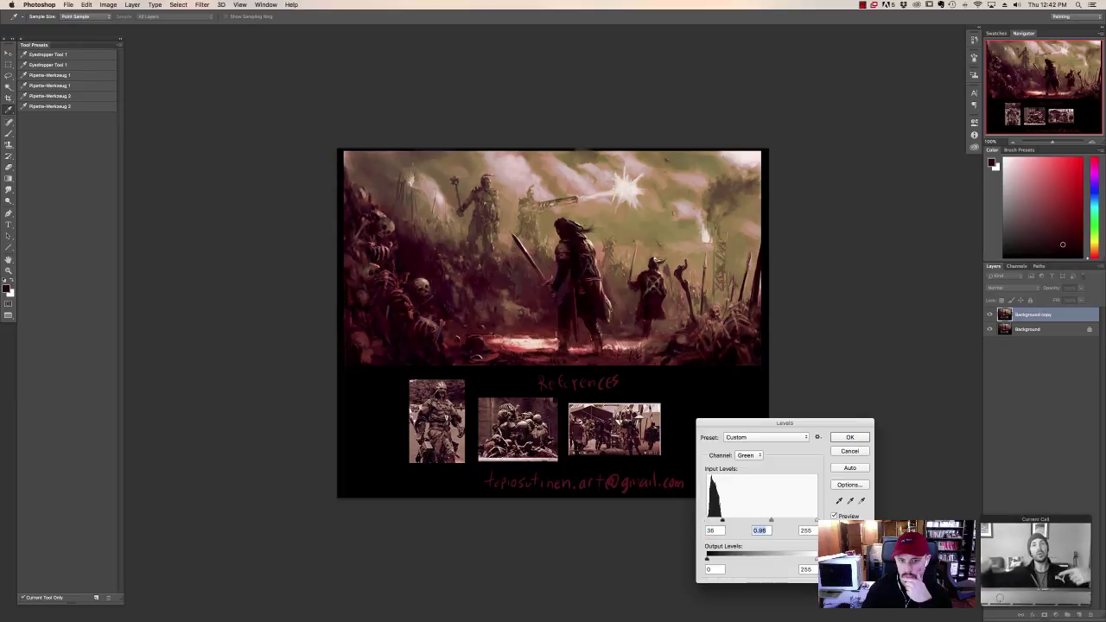
key("Tab")
Set the Green channel inputs to 0 and 255 with output black 22.
key("shift+Tab")
type("0")
key("Tab")
key("Tab")
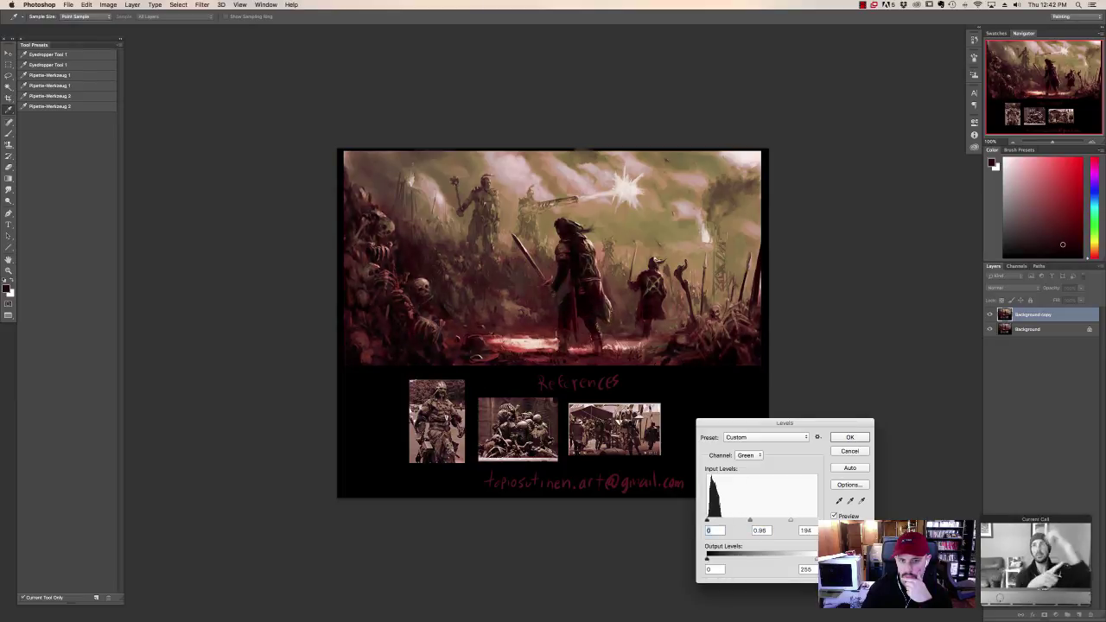
type("255")
key("Tab")
type("87")
key("shift+Tab")
left_click_drag(744, 558, 716, 558)
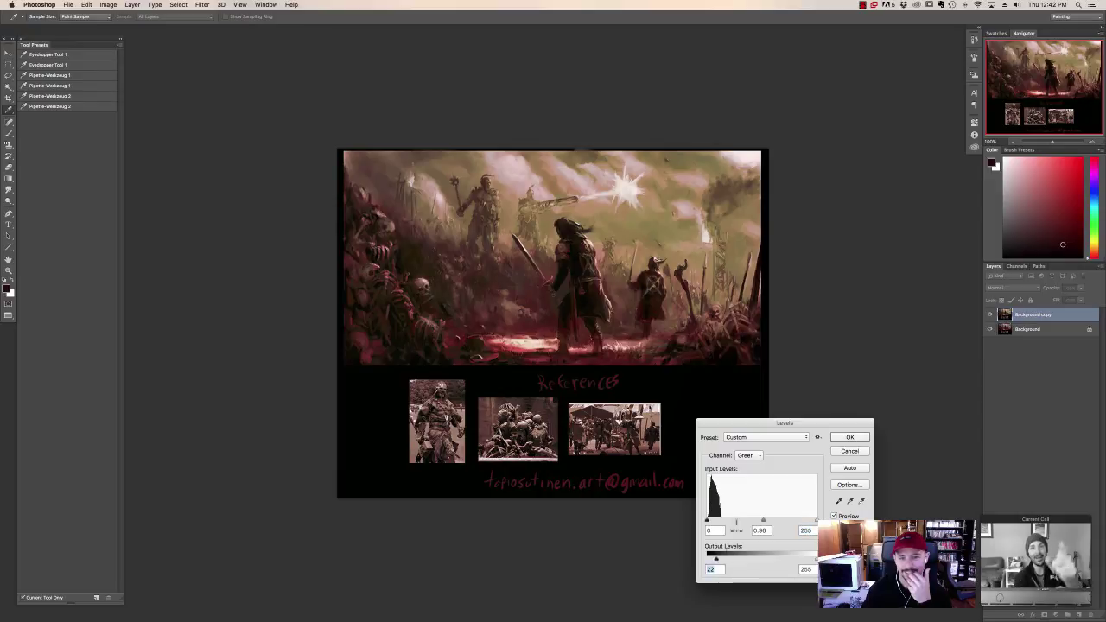
key("Tab")
Set Blue channel black input 28, white input 204, output black 40, and apply Levels.
left_click(748, 455)
left_click(761, 459)
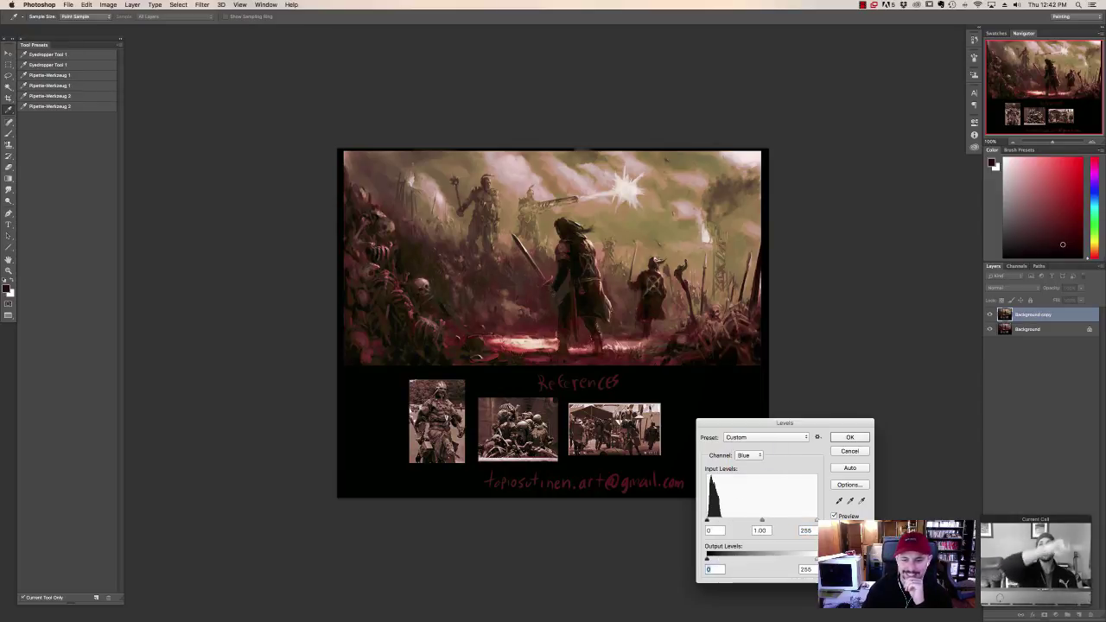
left_click_drag(748, 519, 718, 520)
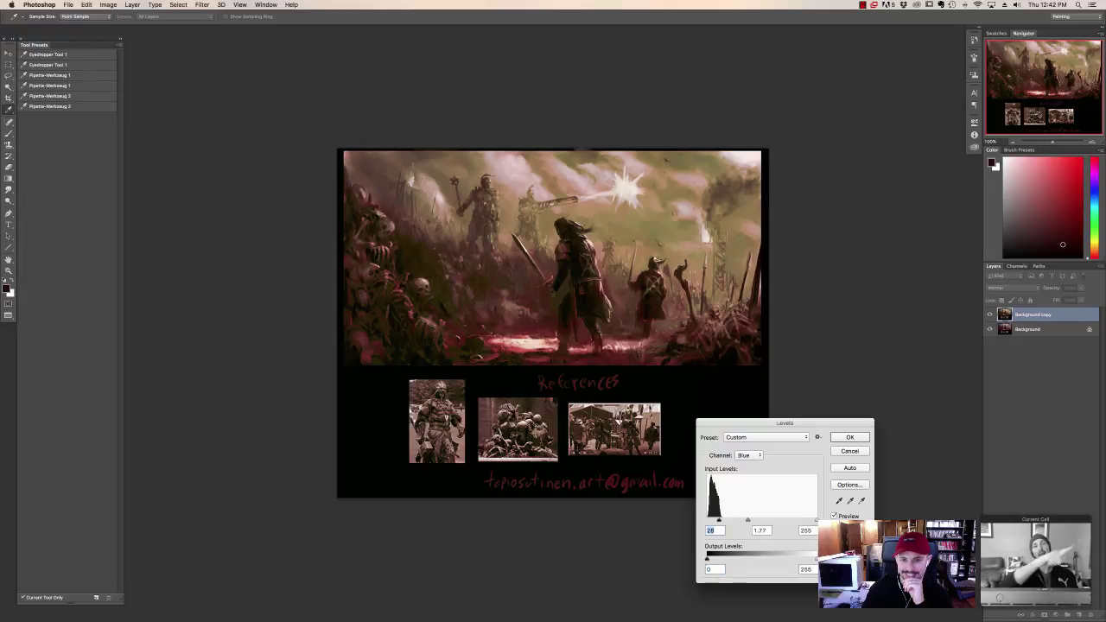
key("Tab")
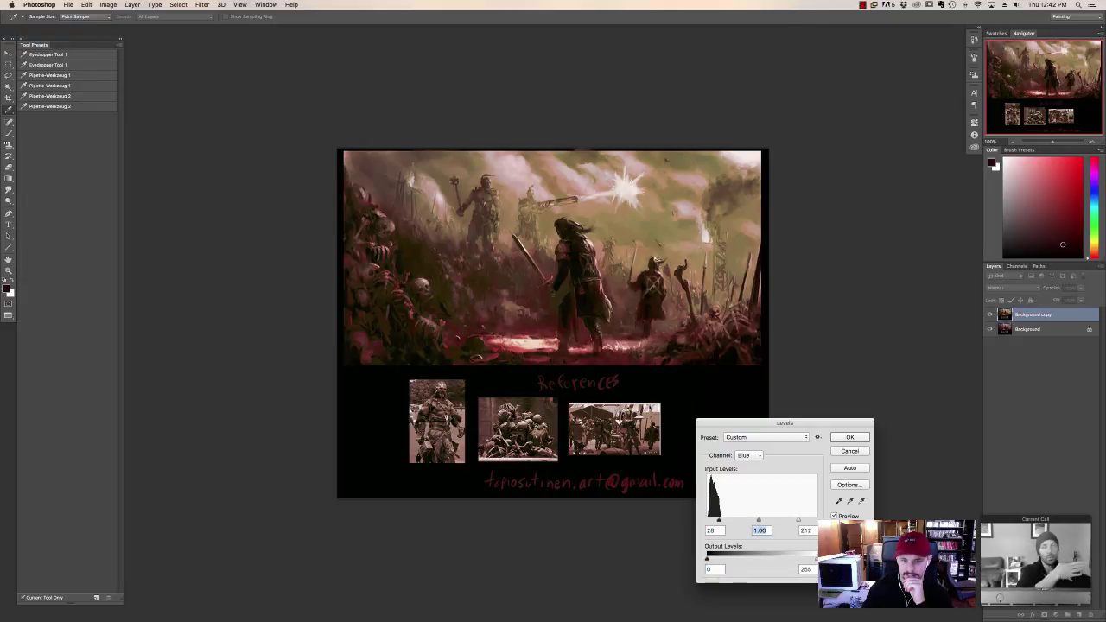
left_click_drag(797, 520, 794, 520)
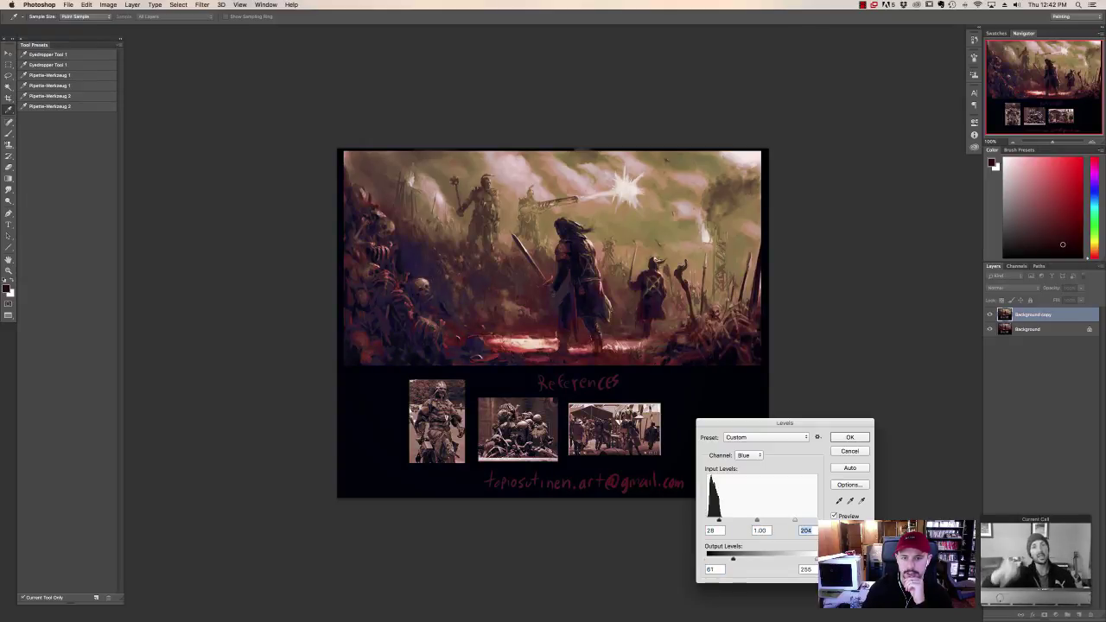
left_click_drag(733, 559, 709, 560)
key("Tab")
type("33")
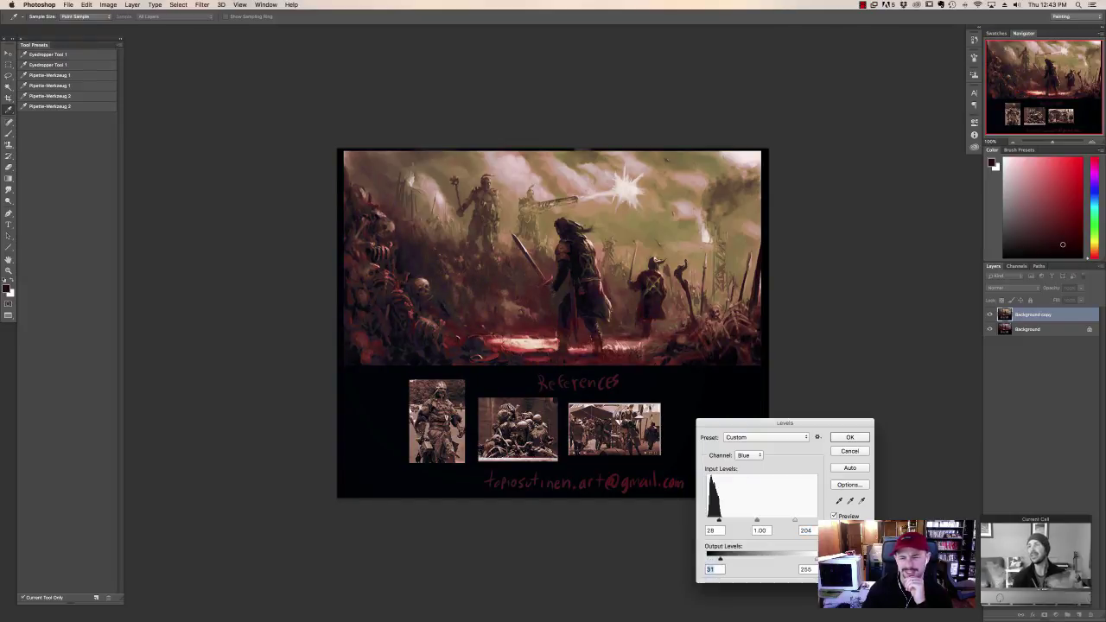
left_click_drag(720, 559, 724, 559)
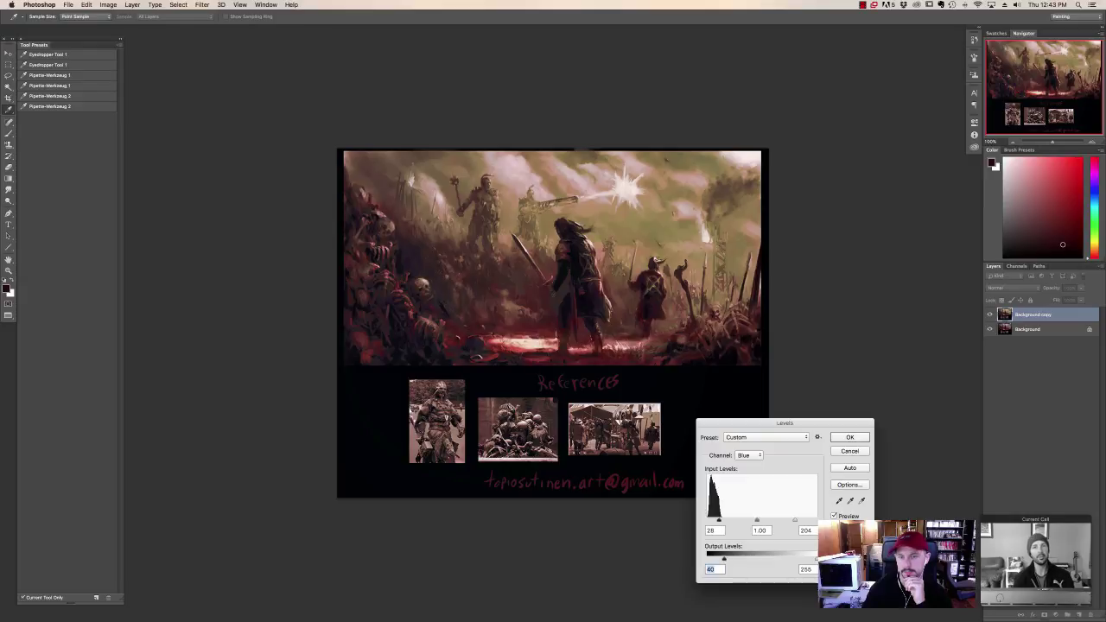
key("Return")
Deselect and toggle the Background copy layer's visibility to compare before and after.
key("l")
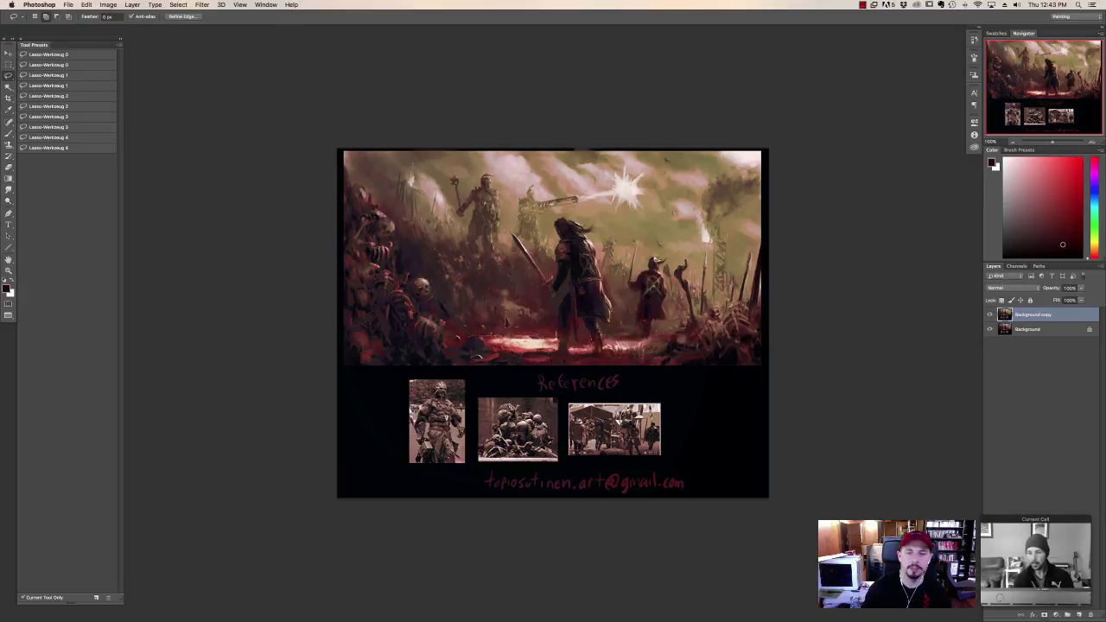
key("super+d")
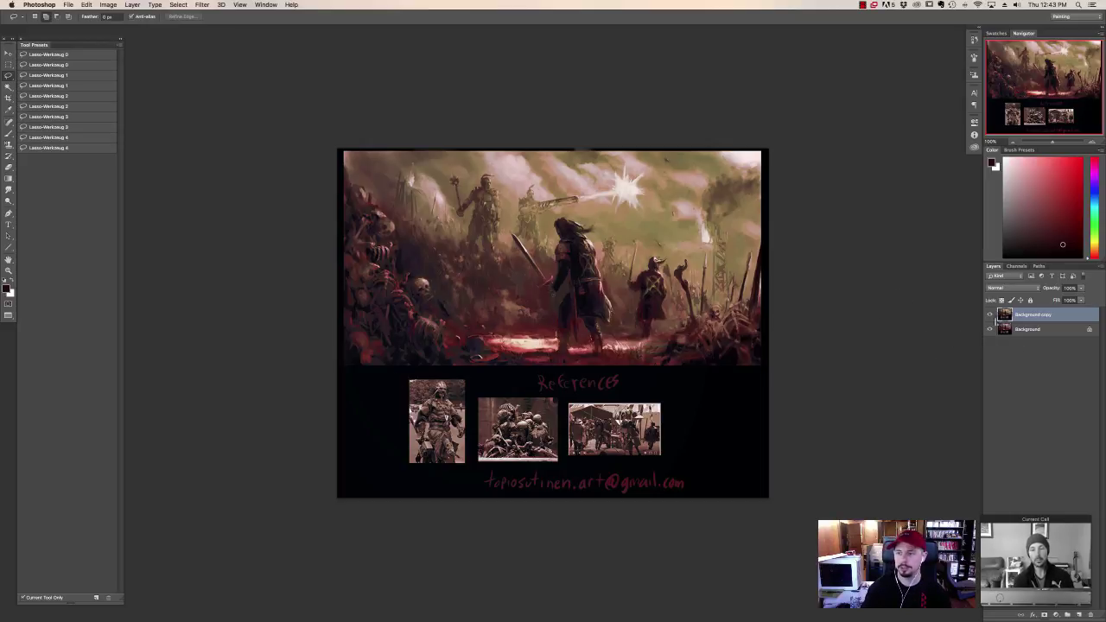
left_click(990, 316)
left_click(991, 316)
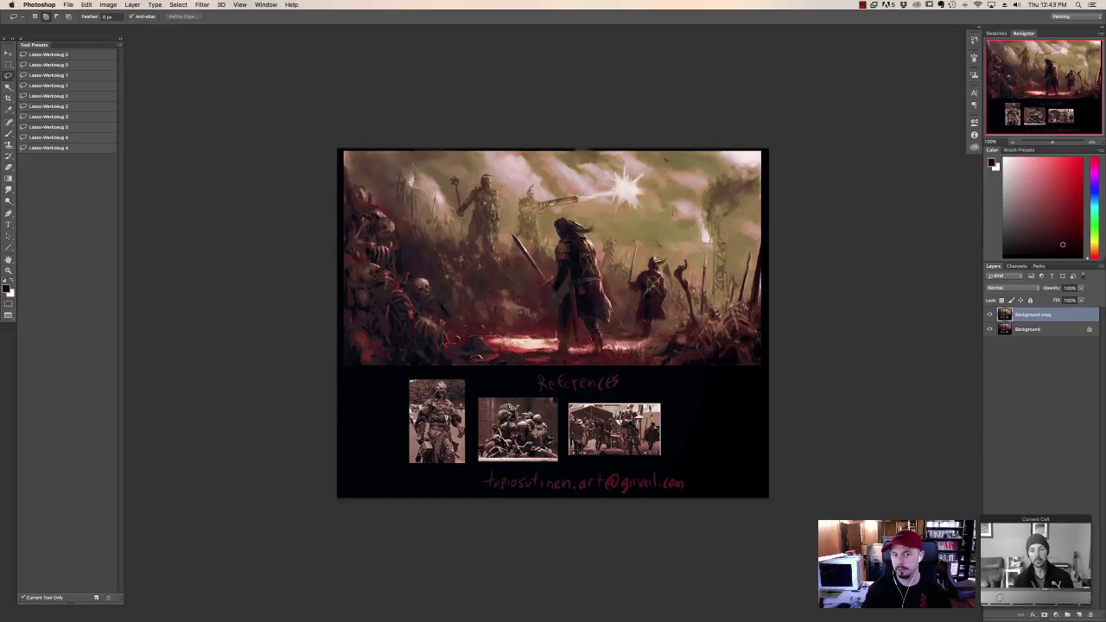
left_click(990, 316)
left_click(991, 315)
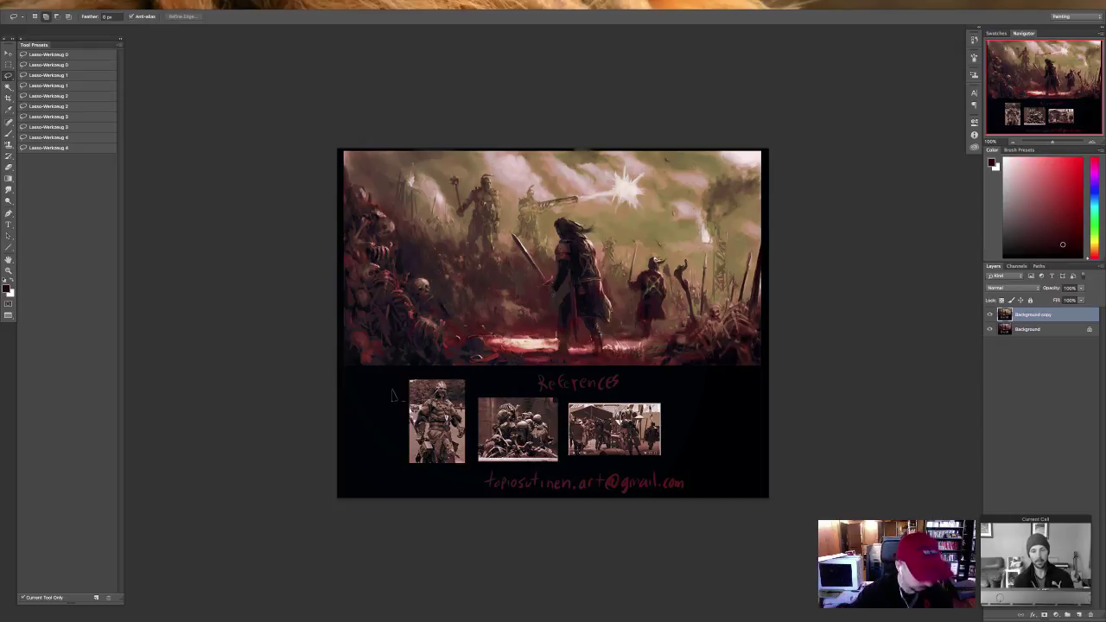
Return to tiled windows, zoom out, and move the bone barricade painting aside.
key("f")
key("f")
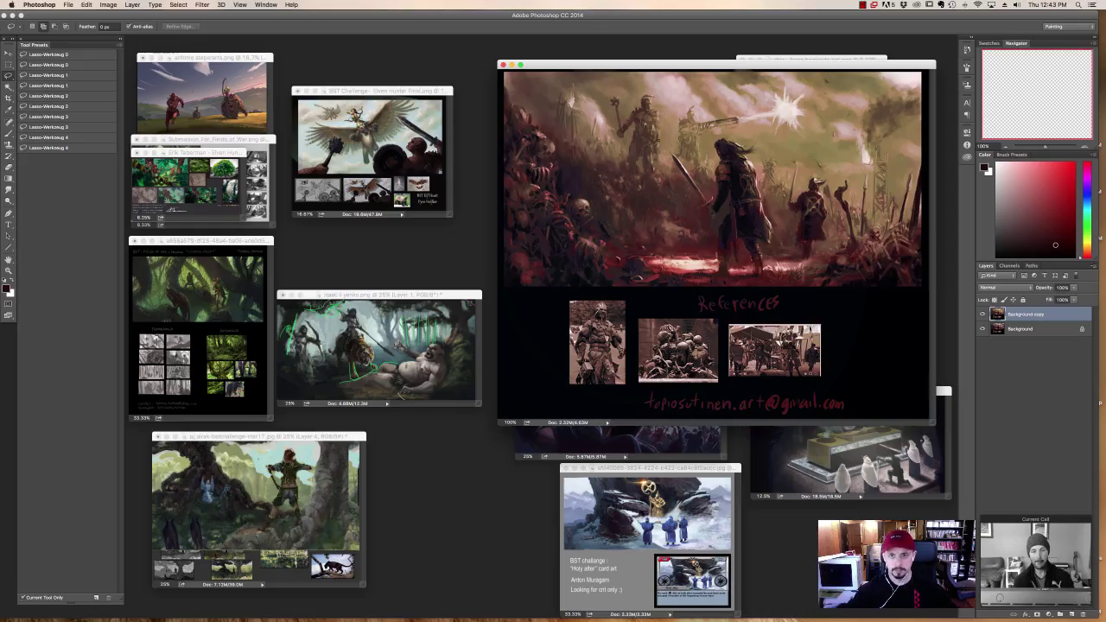
key("super+minus")
key("super+minus")
left_click_drag(605, 66, 553, 58)
key("super+minus")
Bring CARD_ILLUSTRATIONBARRICADEmock.jpg forward, show it alone, and zoom to 100%.
left_click(605, 257)
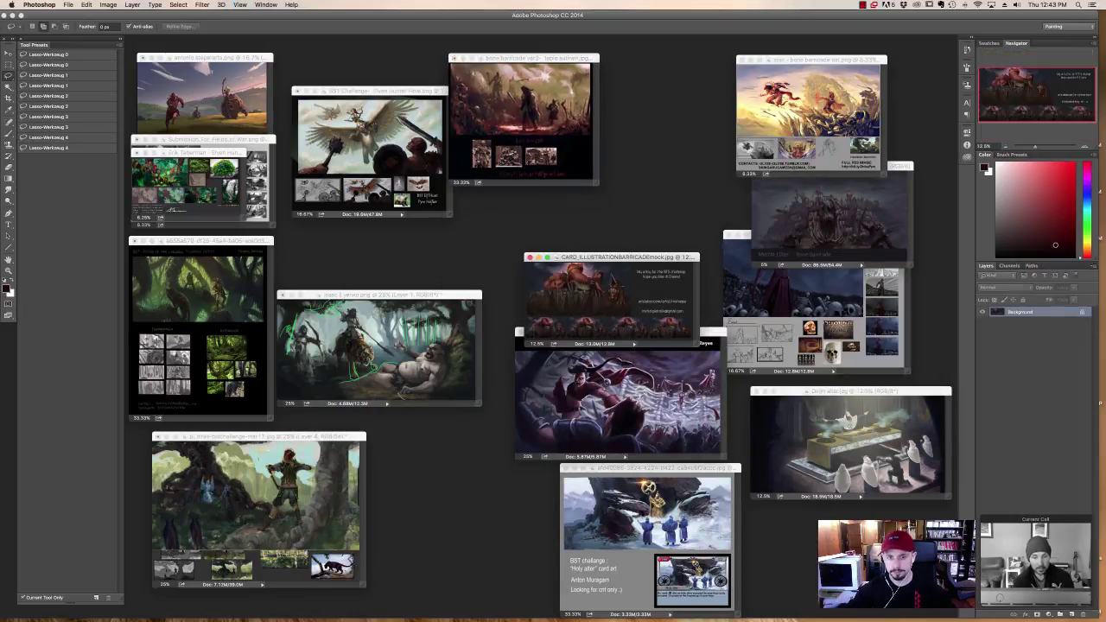
key("super+plus")
key("super+plus")
left_click_drag(668, 258, 533, 197)
key("super+plus")
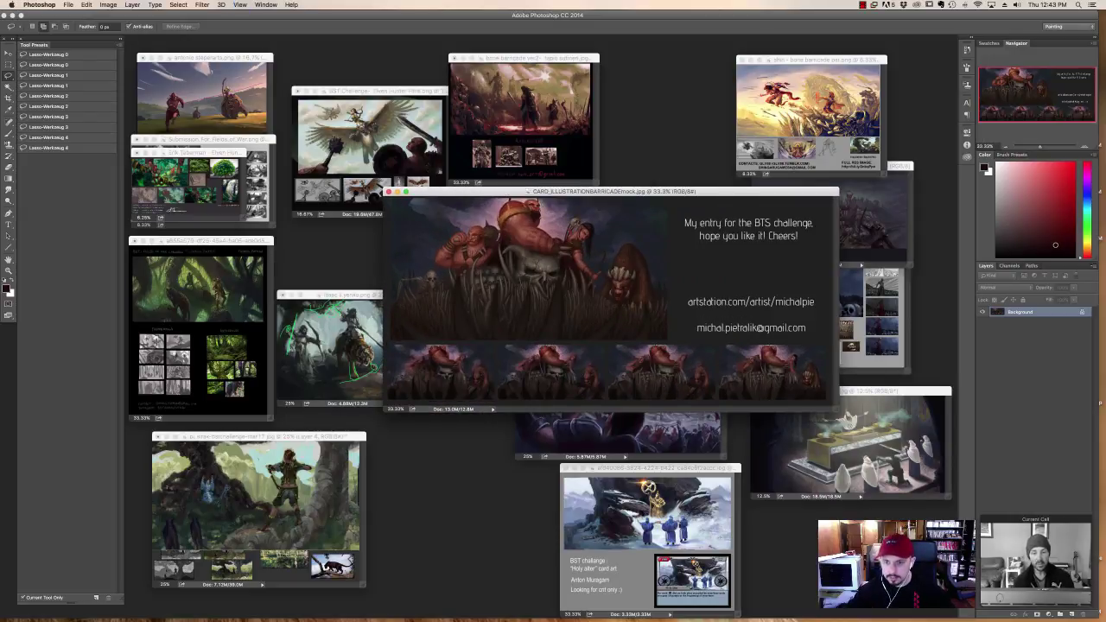
key("f")
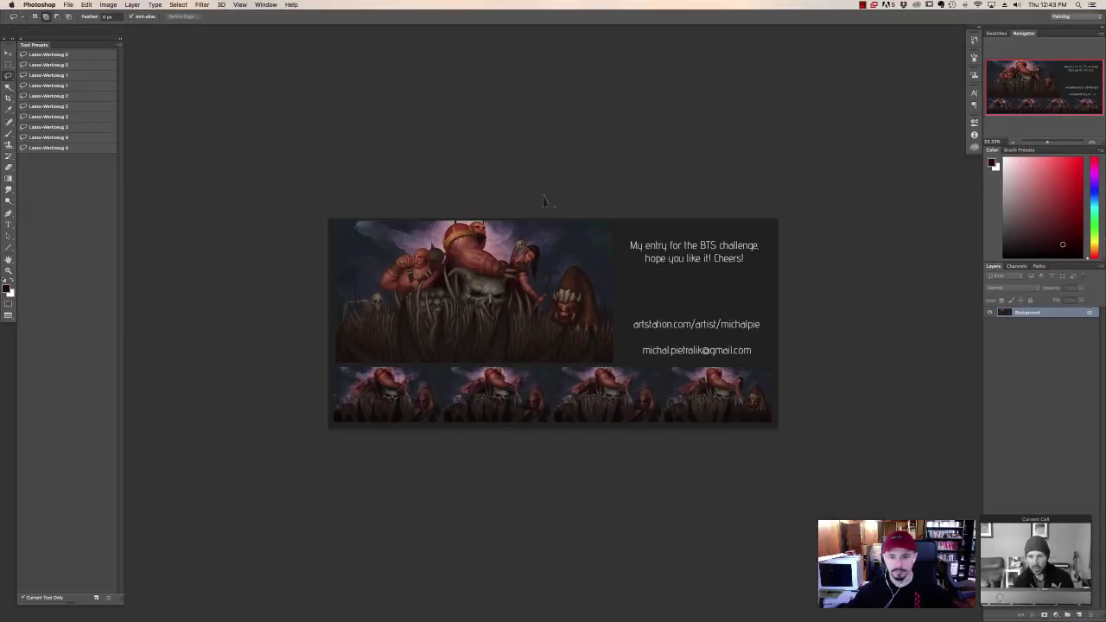
key("super+plus")
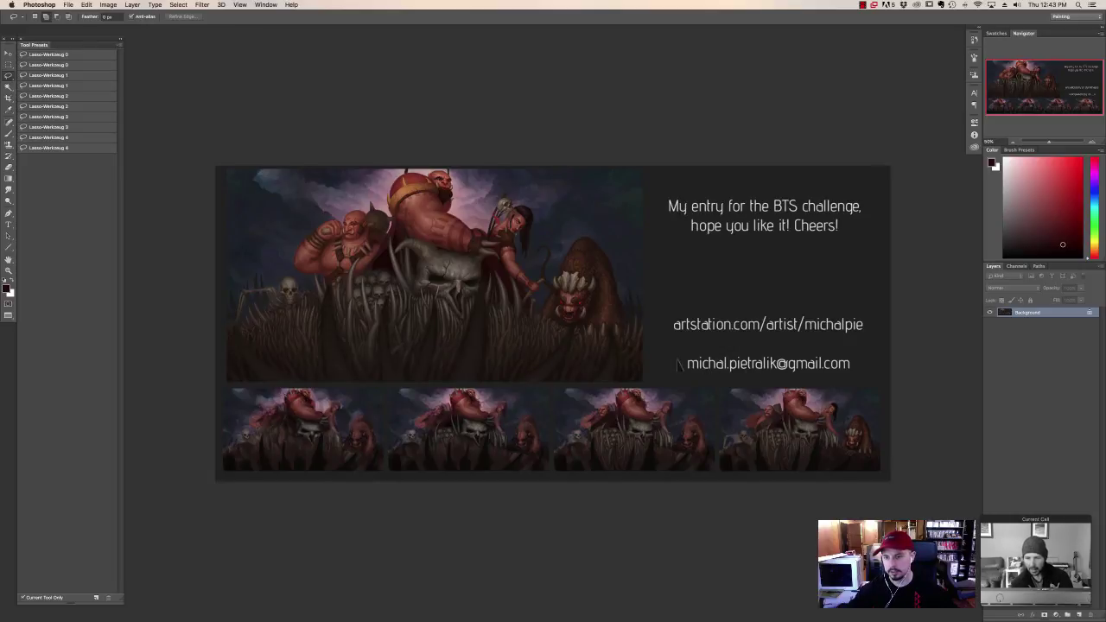
key("super+plus")
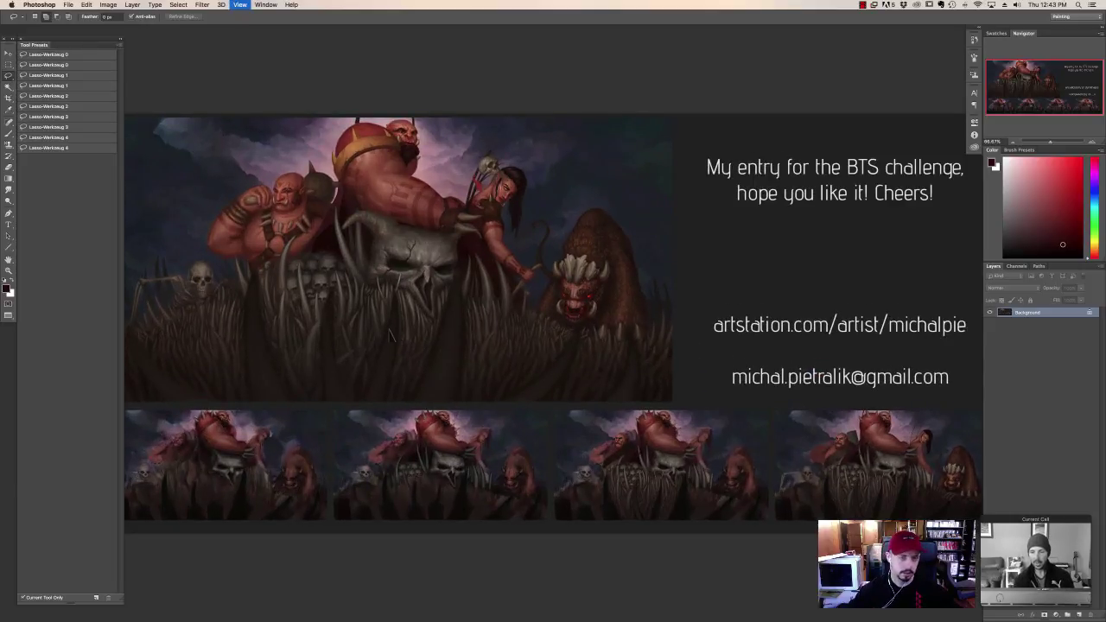
key("super+plus")
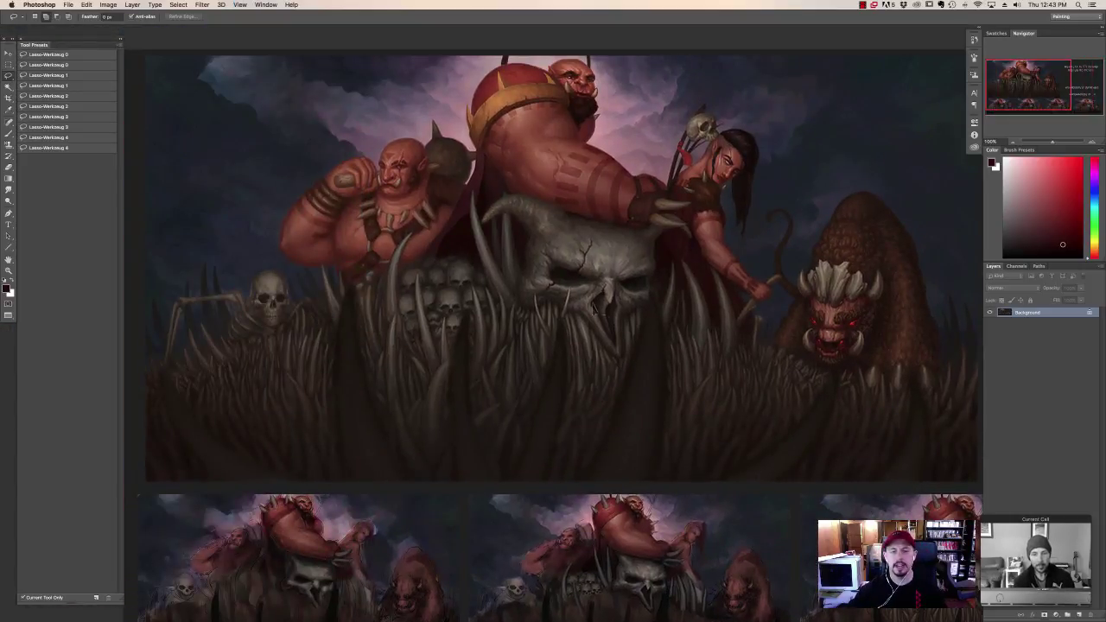
Scroll the card illustration and open the Layer menu.
scroll(595, 281, "up", 5)
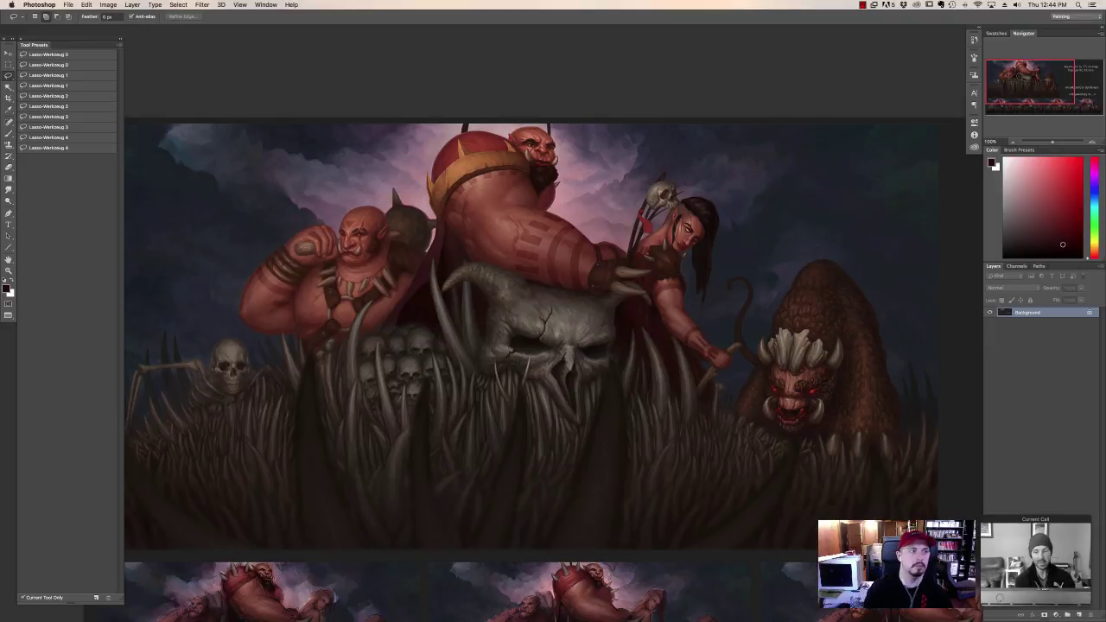
left_click(154, 5)
Duplicate the Background layer and pick a 200 px soft round brush.
left_click(151, 40)
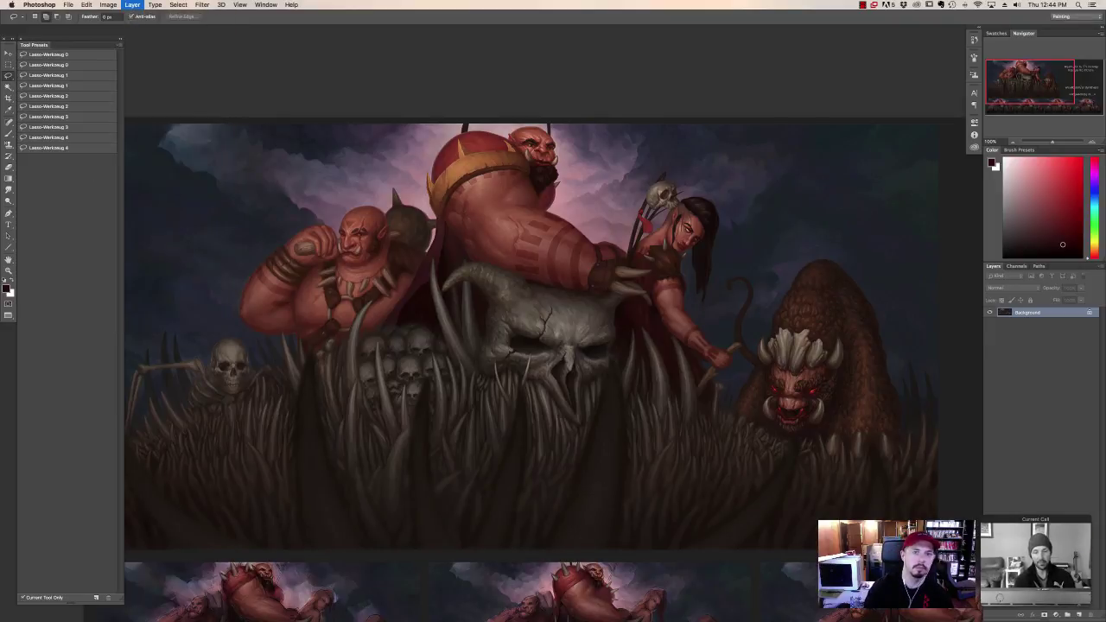
left_click(640, 278)
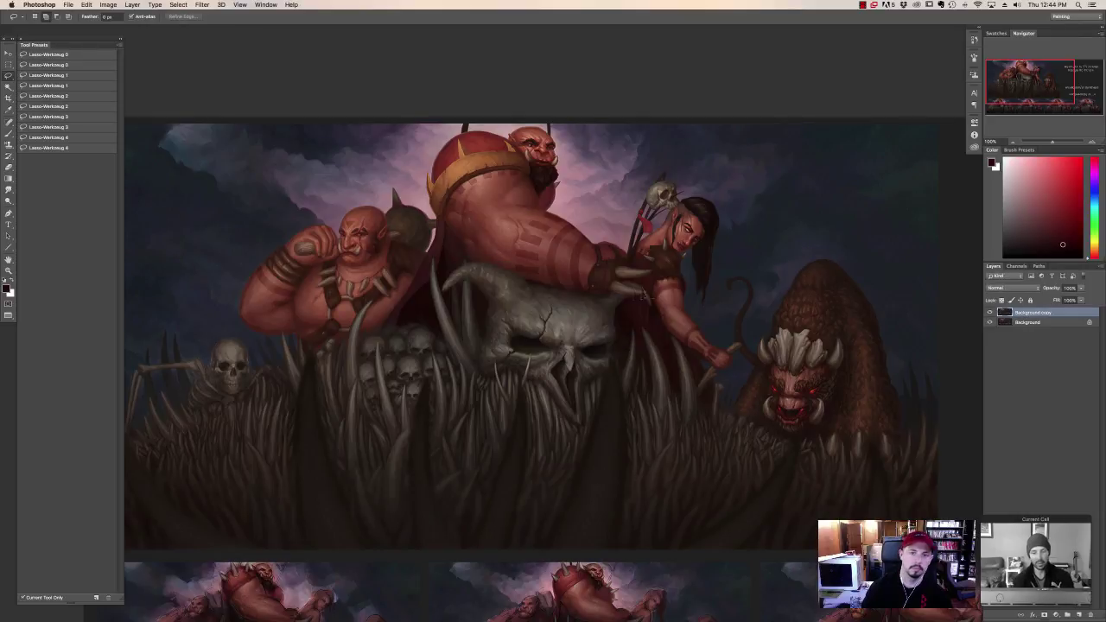
key("b")
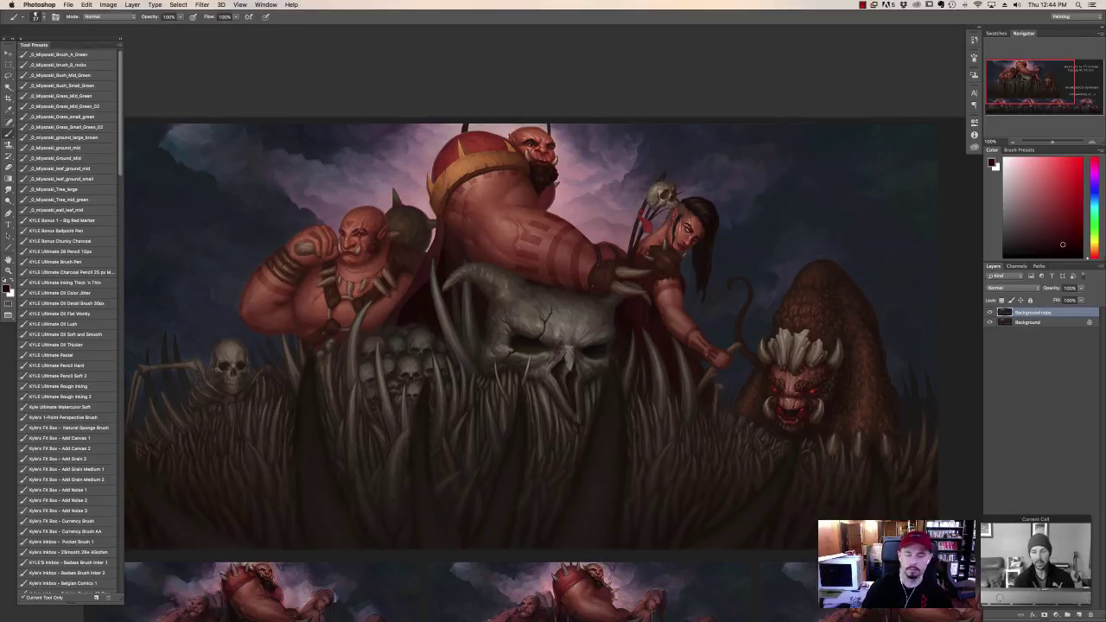
right_click(437, 296)
left_click(519, 354)
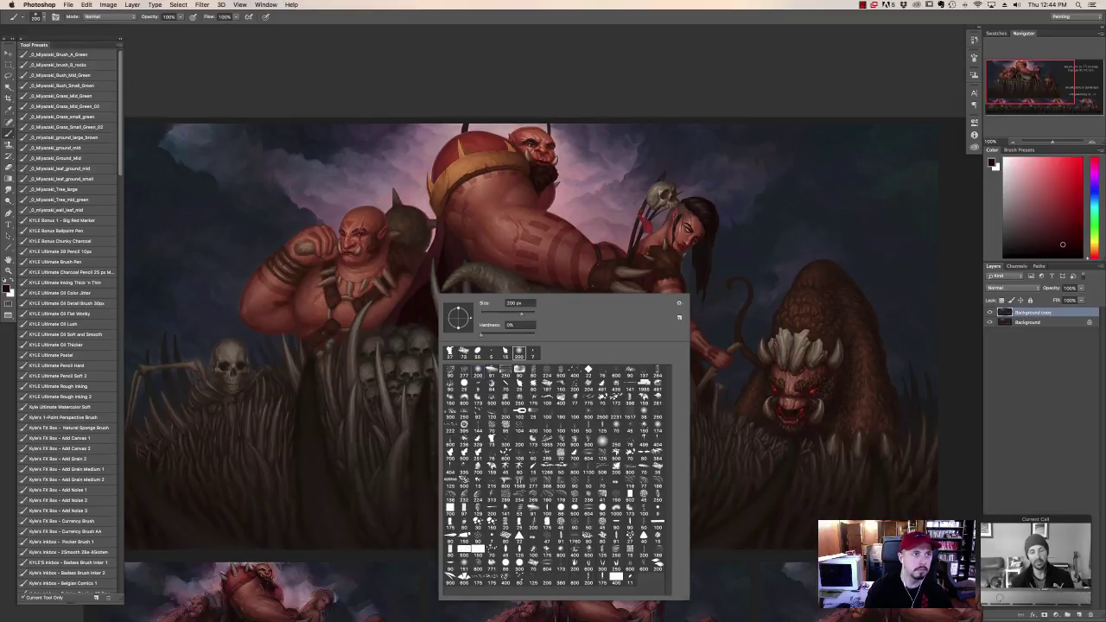
left_click(108, 4)
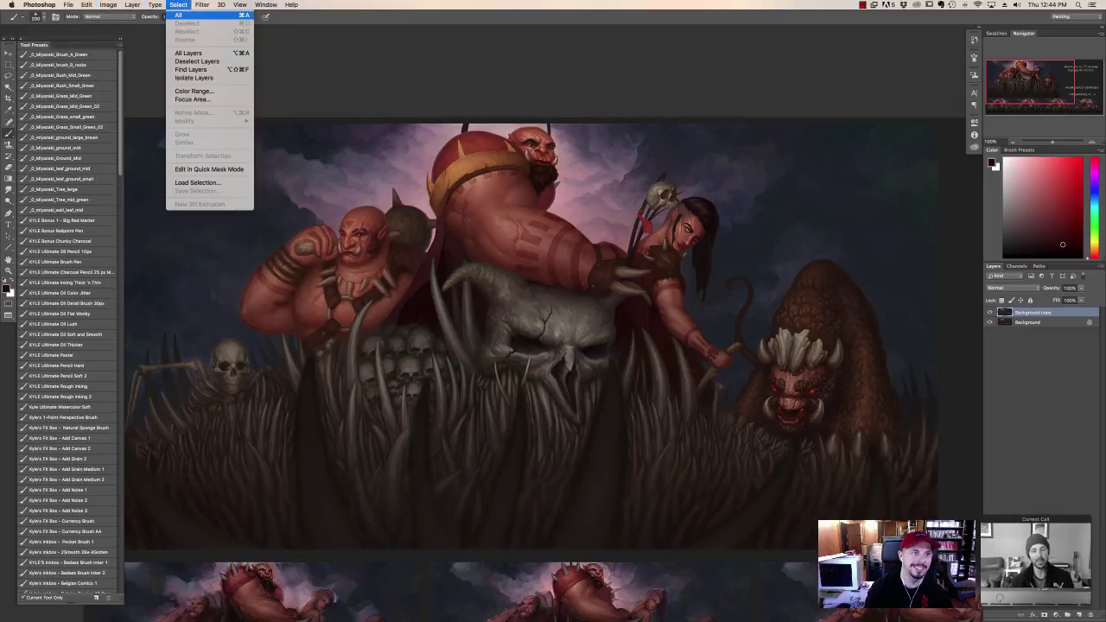
Set the brush to Overlay with a light orange-yellow, paint a helmet glow, then undo it.
mouse_move(87, 5)
left_click(104, 16)
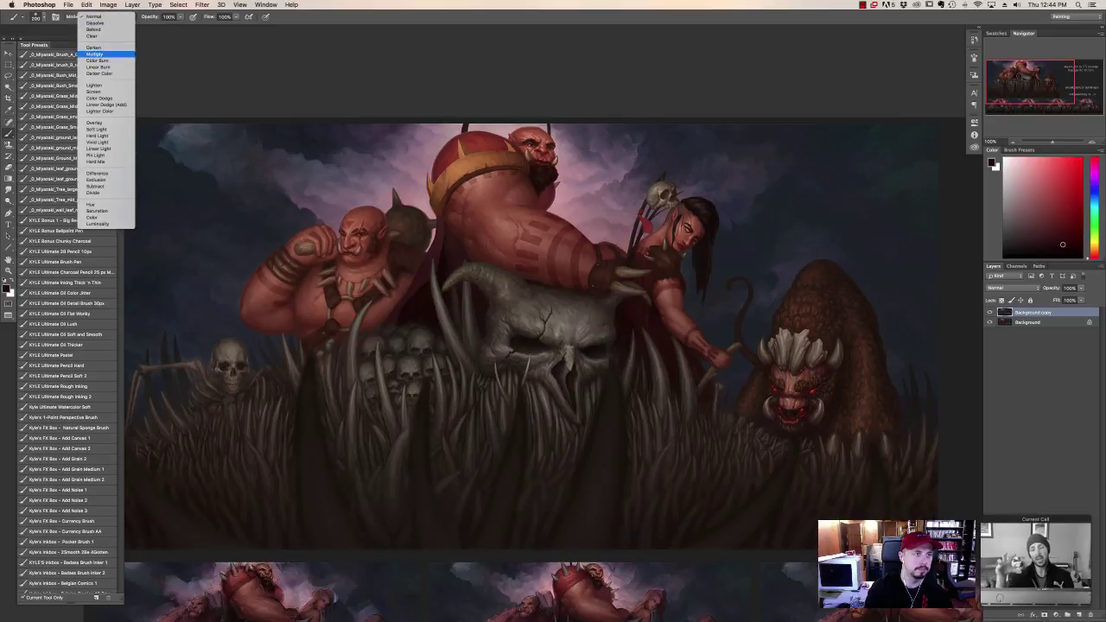
left_click(94, 119)
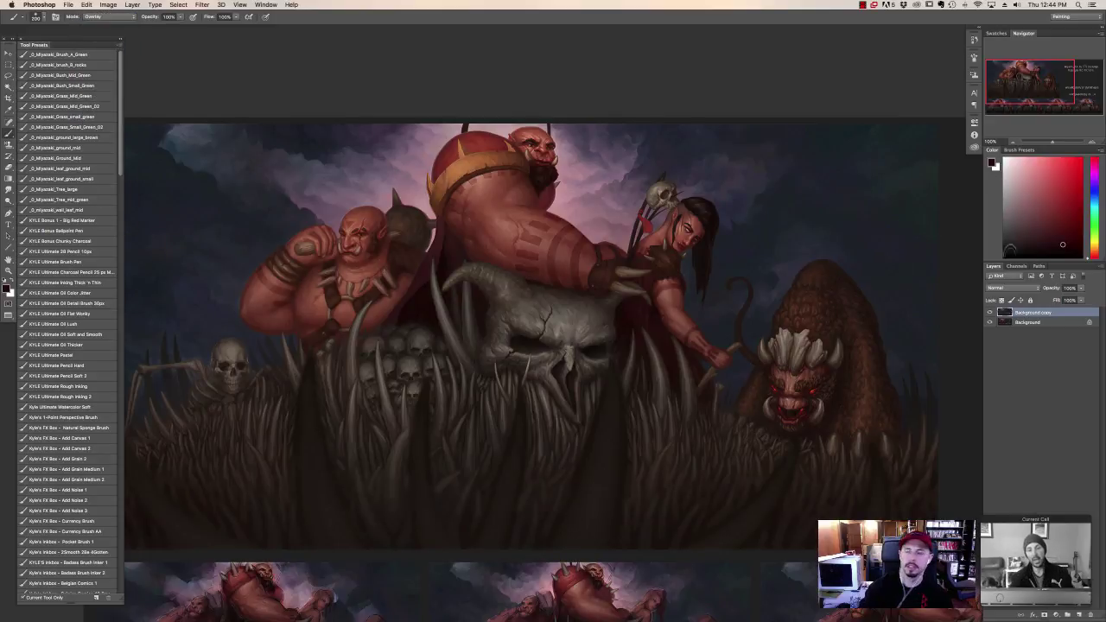
left_click_drag(1095, 254, 1094, 248)
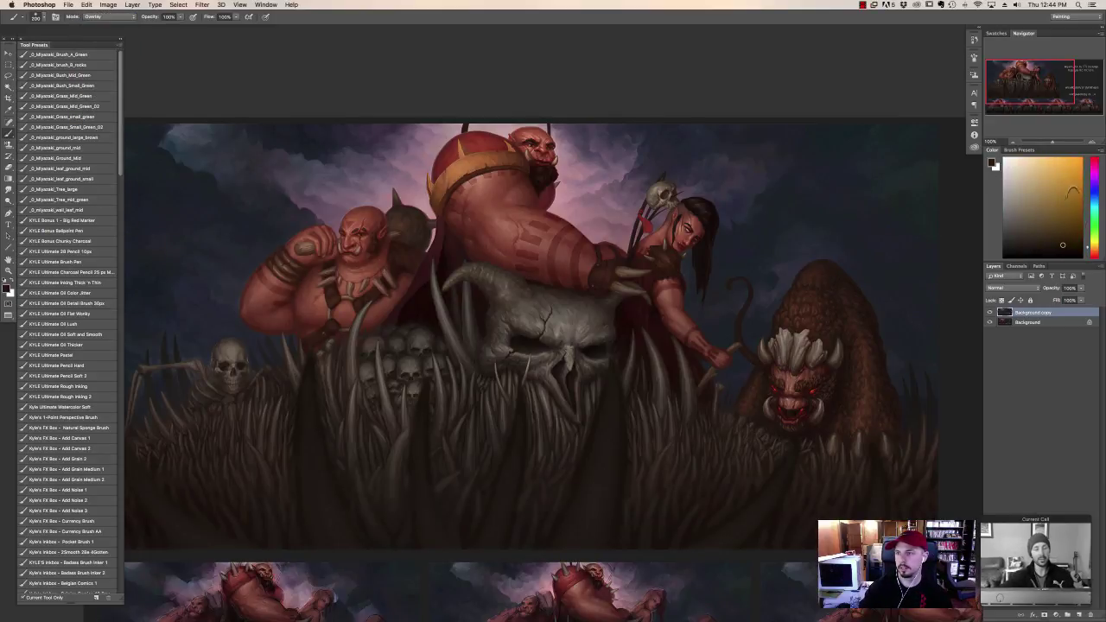
mouse_move(1073, 164)
left_mouse_down()
mouse_move(1074, 190)
mouse_move(1042, 171)
left_mouse_up()
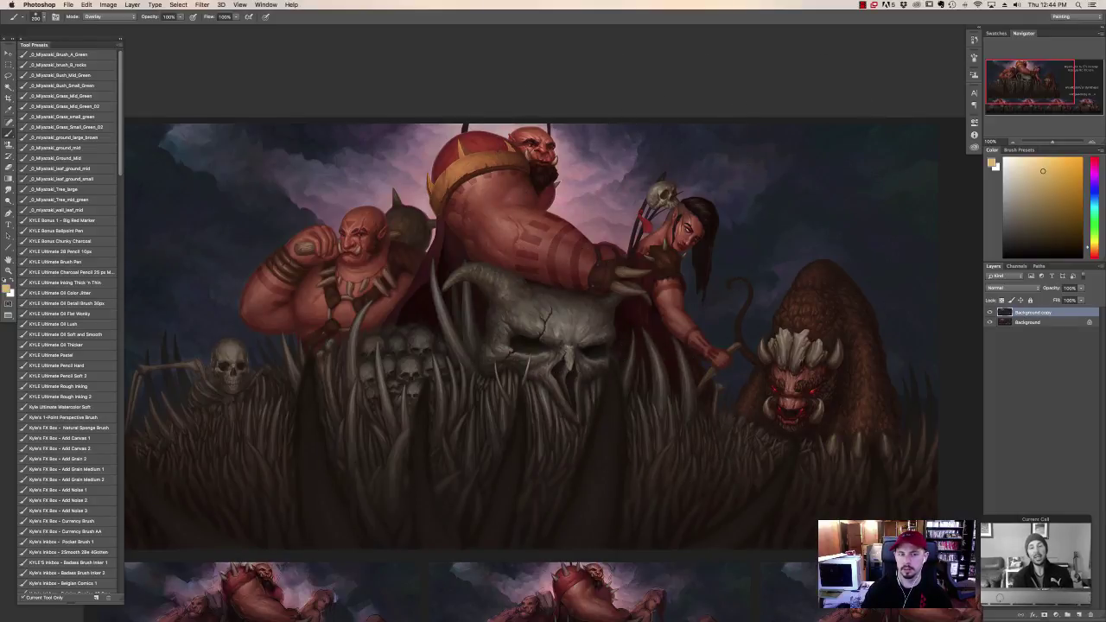
mouse_move(452, 180)
left_mouse_down()
mouse_move(519, 206)
mouse_move(512, 225)
mouse_move(456, 180)
left_mouse_up()
key("super+z")
key("super+z")
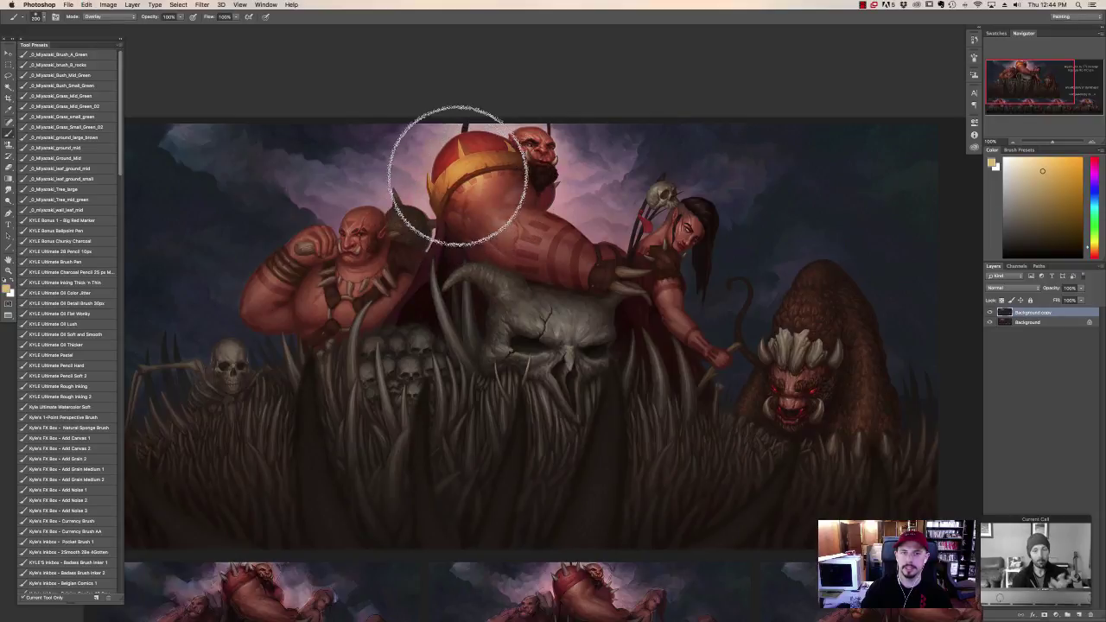
key("super+z")
Try lasso selections of the central ogre's head and arm, then deselect.
key("l")
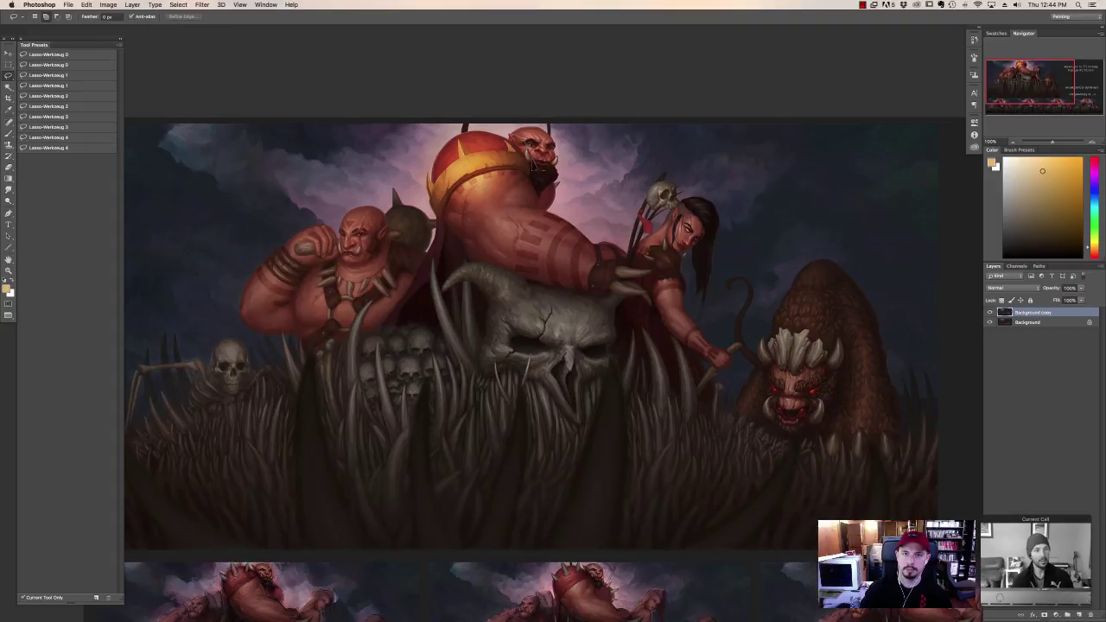
left_click_drag(497, 128, 501, 129)
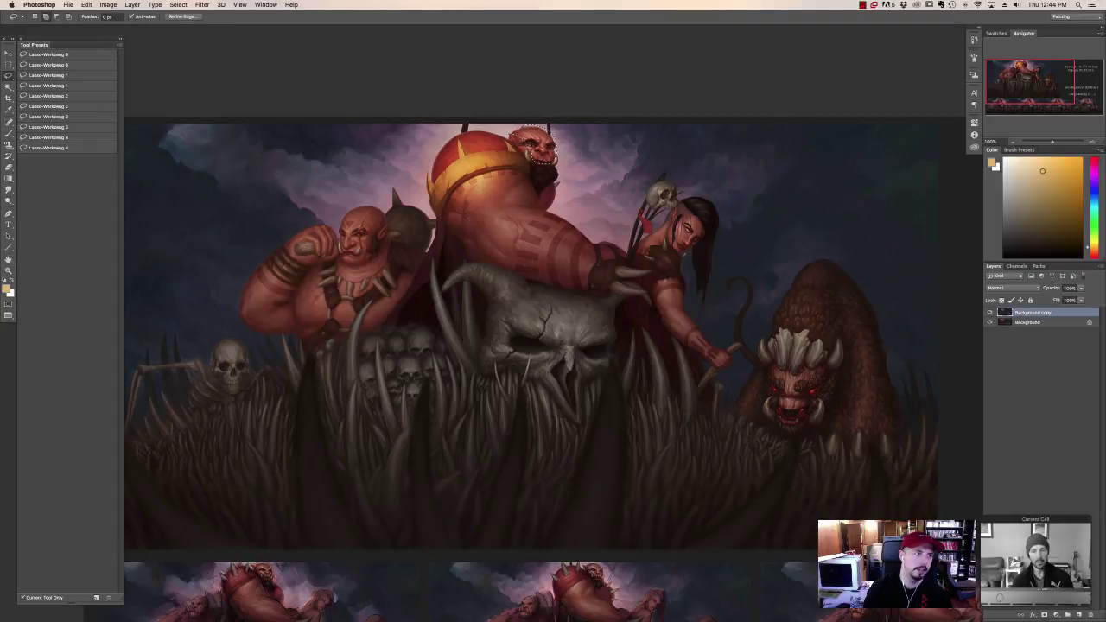
key("b")
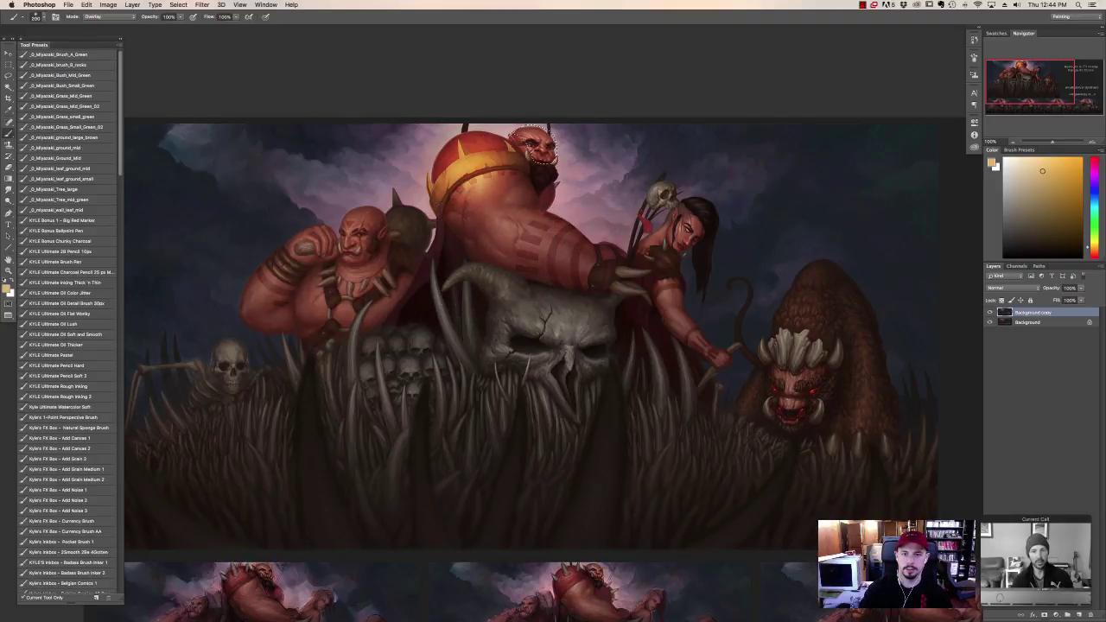
right_click(489, 189)
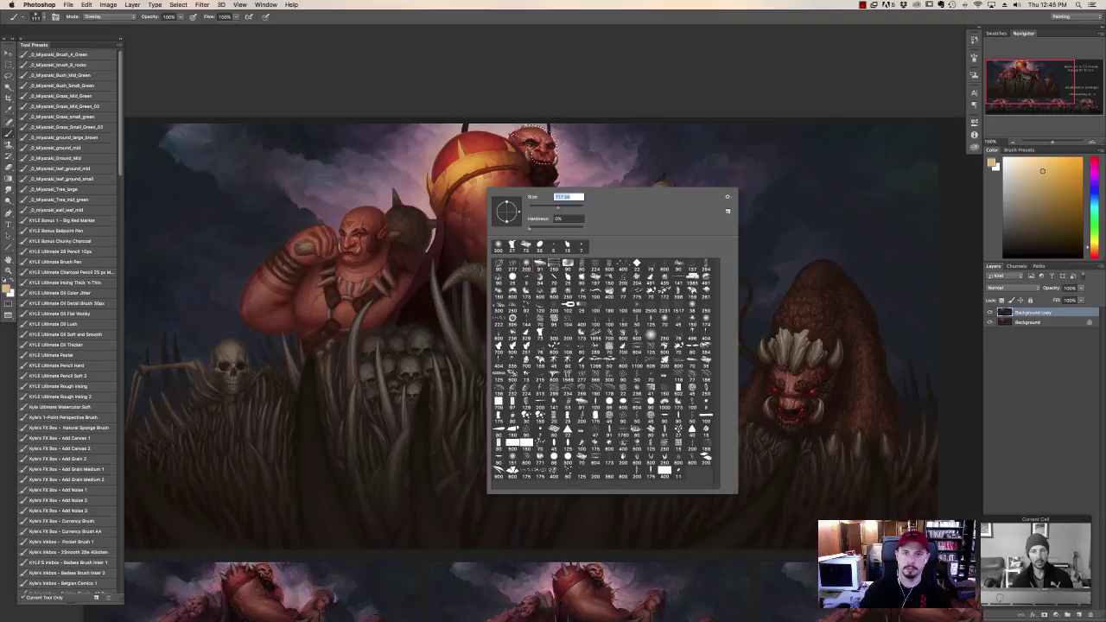
key("Return")
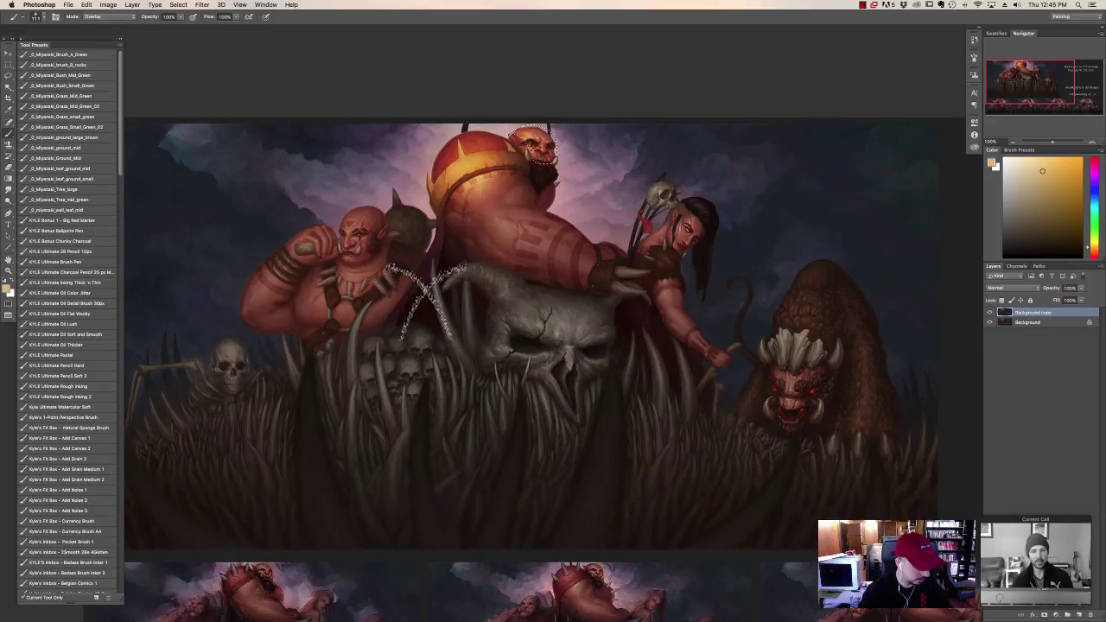
key("super+d")
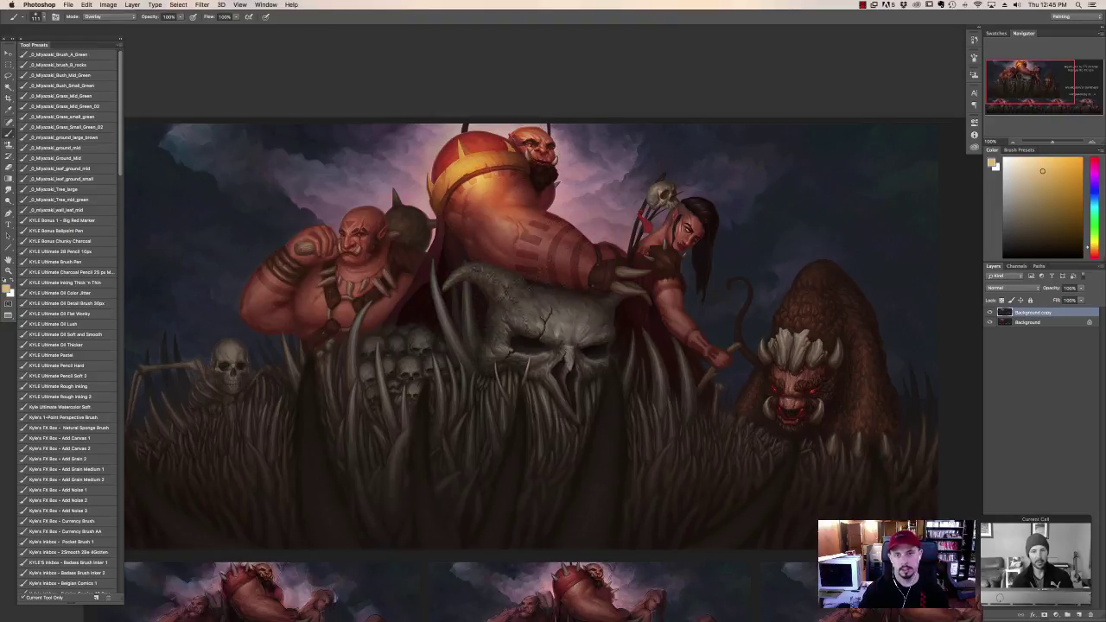
key("super+z")
key("super+z")
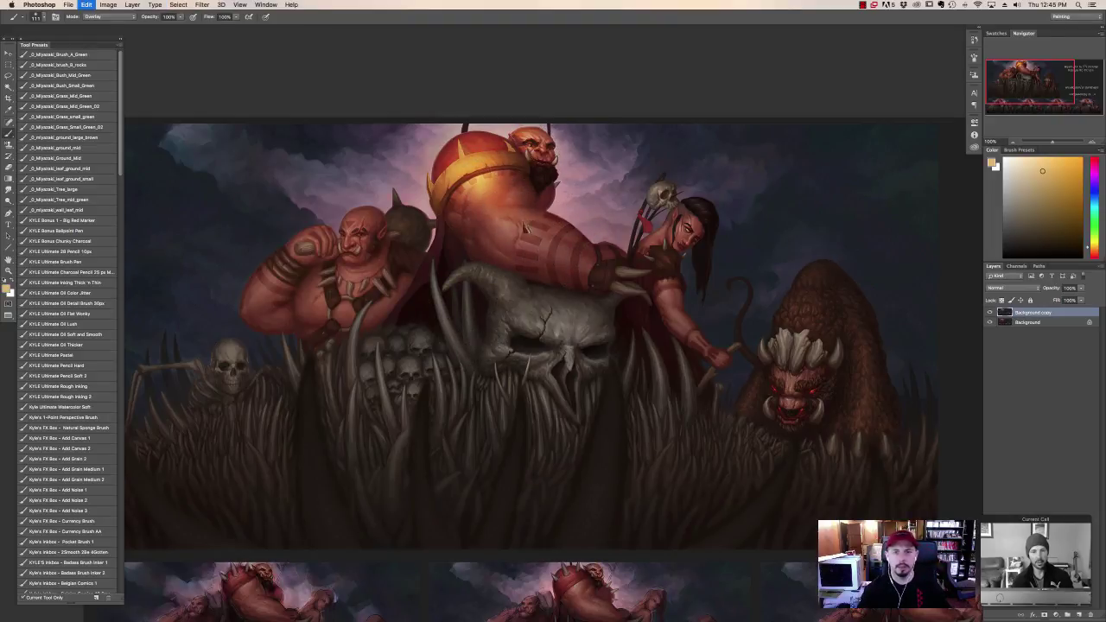
mouse_move(497, 206)
left_mouse_down()
mouse_move(536, 227)
mouse_move(518, 233)
mouse_move(571, 247)
mouse_move(597, 237)
left_mouse_up()
key("super+d")
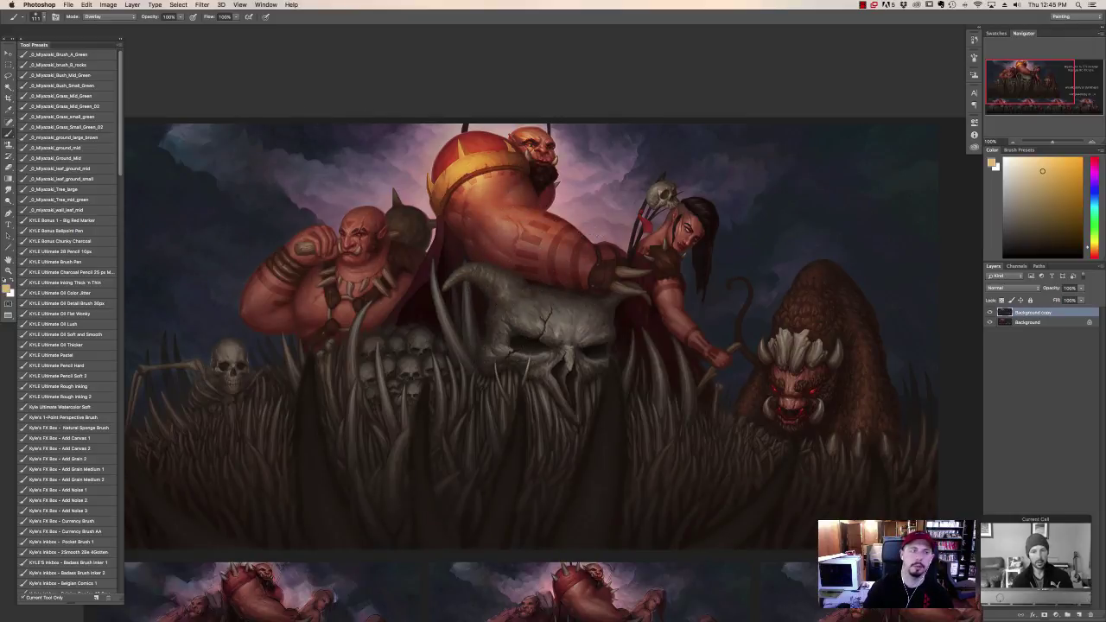
left_click(178, 4)
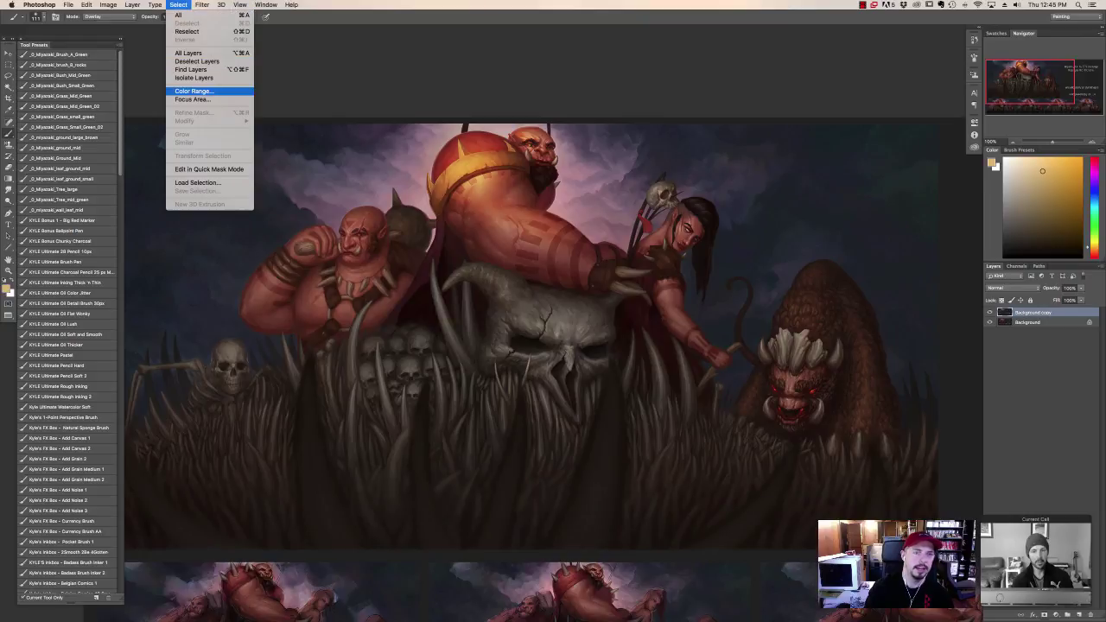
Select the orc's red skin with Color Range at a fuzziness of 133.
left_click(198, 92)
left_click(375, 218)
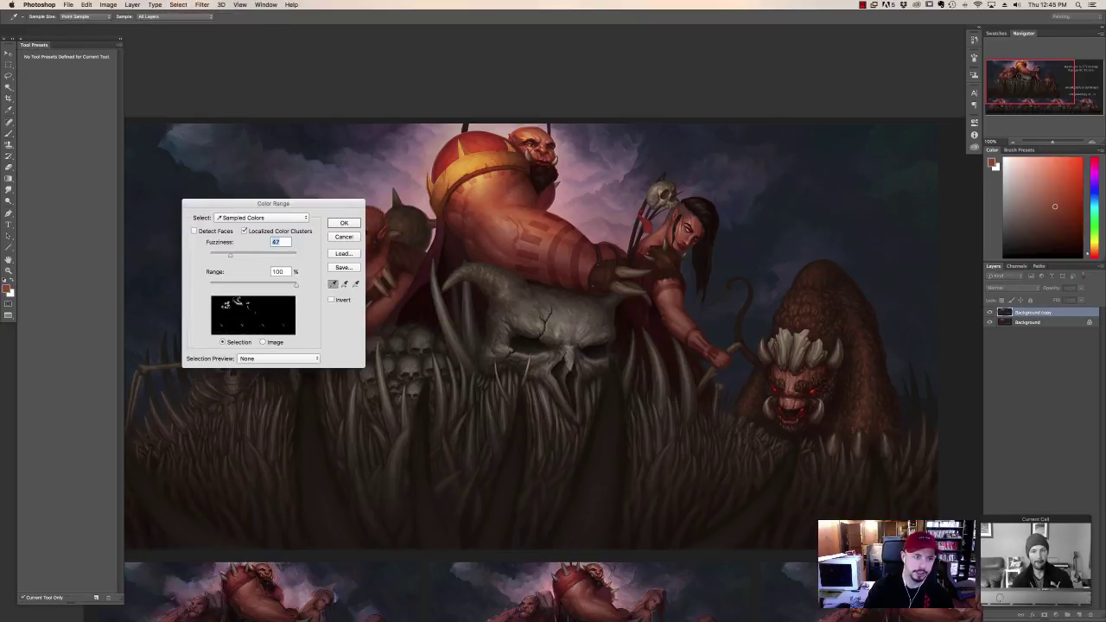
key("shift+Up")
key("shift+Up")
key("shift+Up")
key("shift+Up")
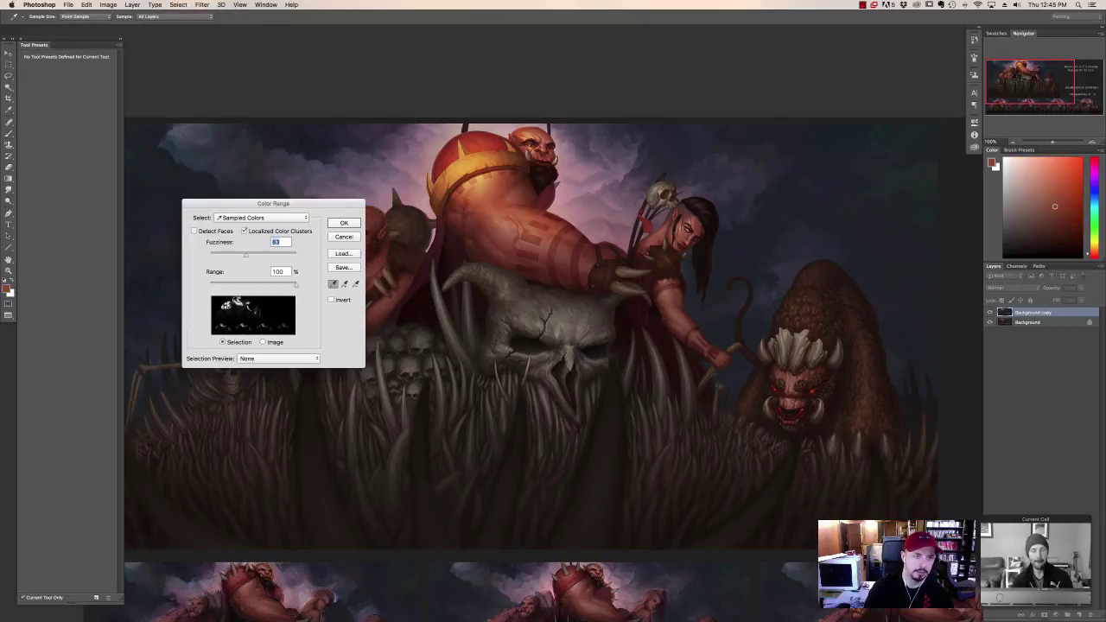
key("shift+Up")
key("shift+Up")
key("shift+Up")
key("shift+Up")
key("shift+Up")
key("shift+Up")
key("shift+Down")
key("Down")
key("Down")
key("Down")
key("Down")
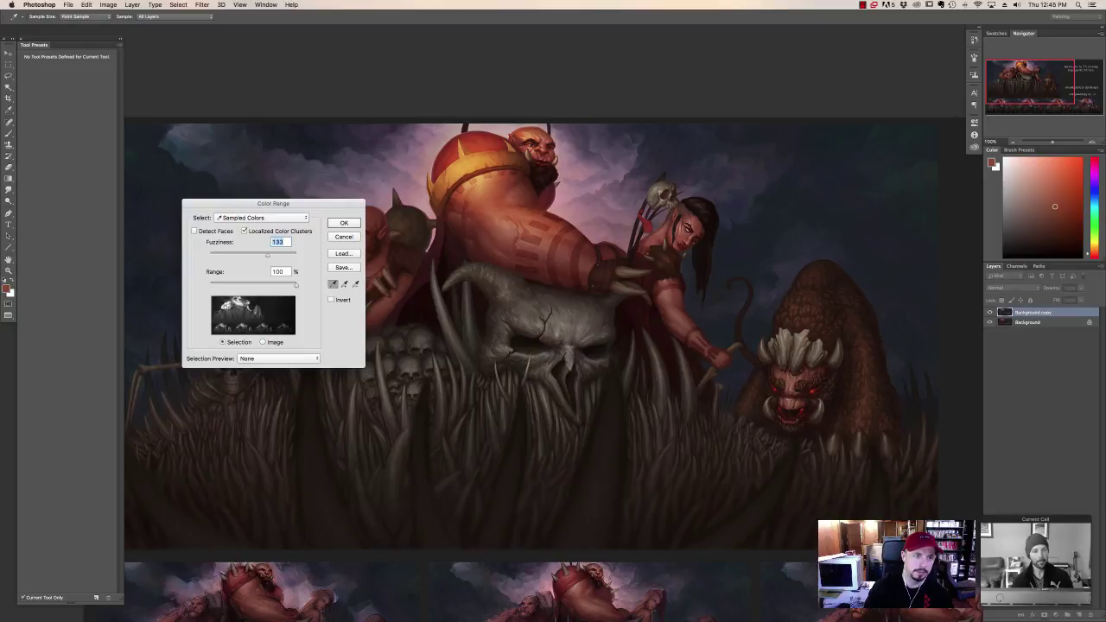
key("Return")
Pick a yellow paint colour and step through history to restore the head and neck edits.
key("b")
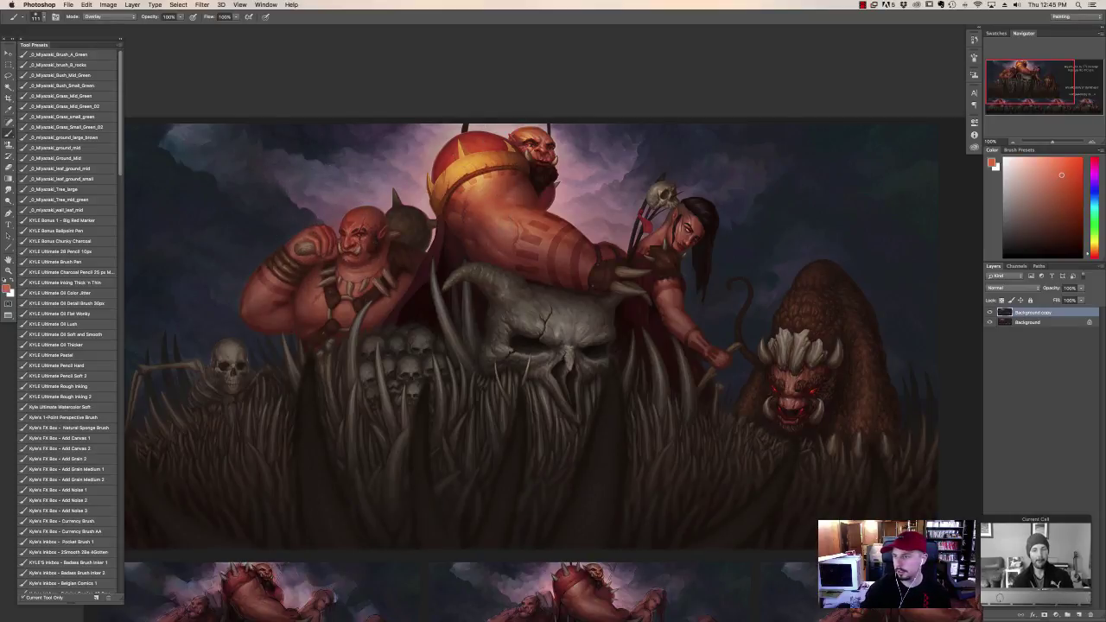
left_click_drag(1094, 254, 1094, 248)
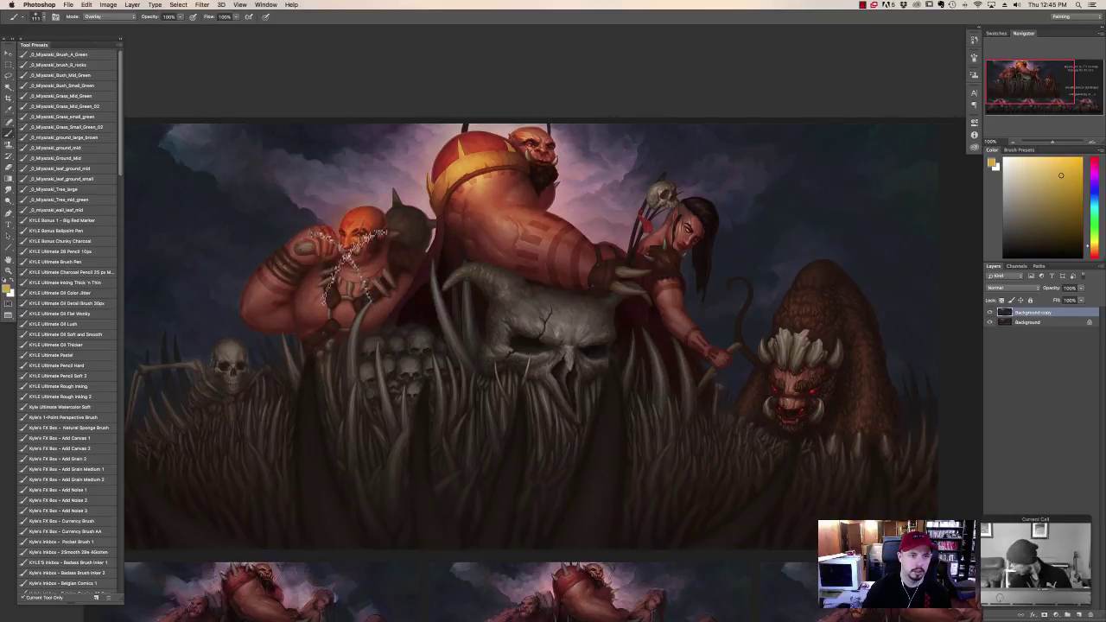
key("super+z")
key("super+alt+z")
key("super+alt+z")
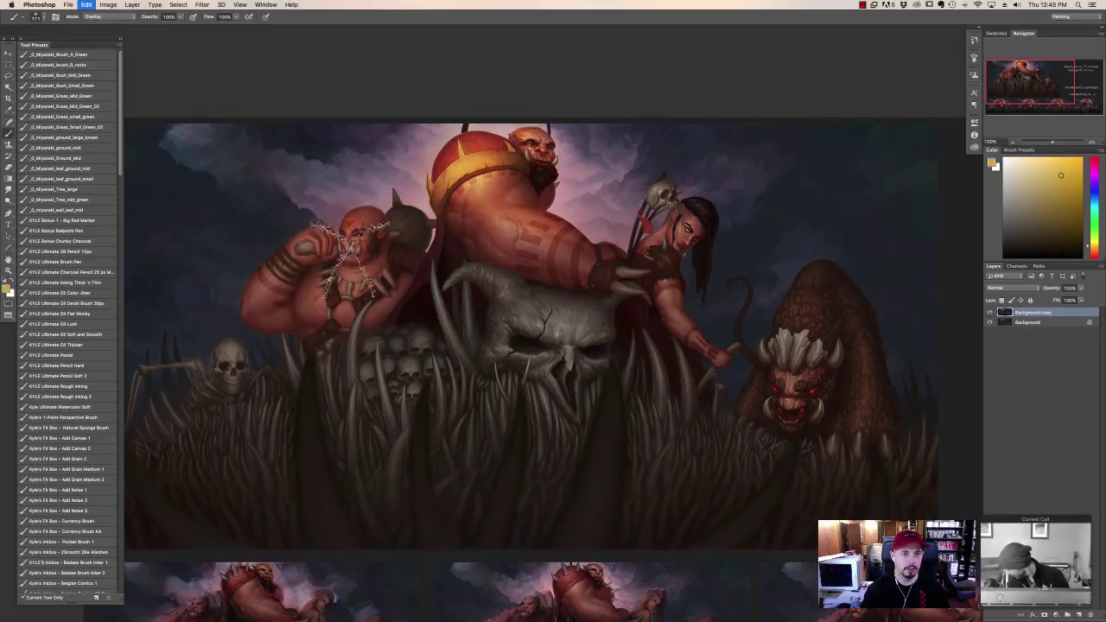
key("super+shift+z")
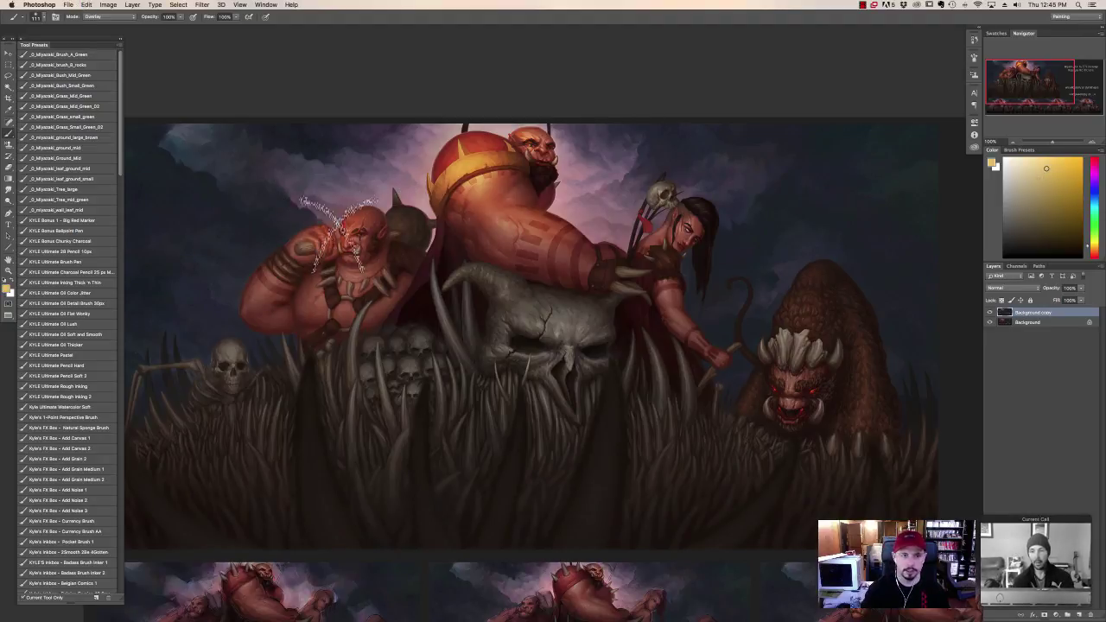
key("super+shift+z")
key("super+shift+z")
key("super+shift+z")
key("super+shift+z")
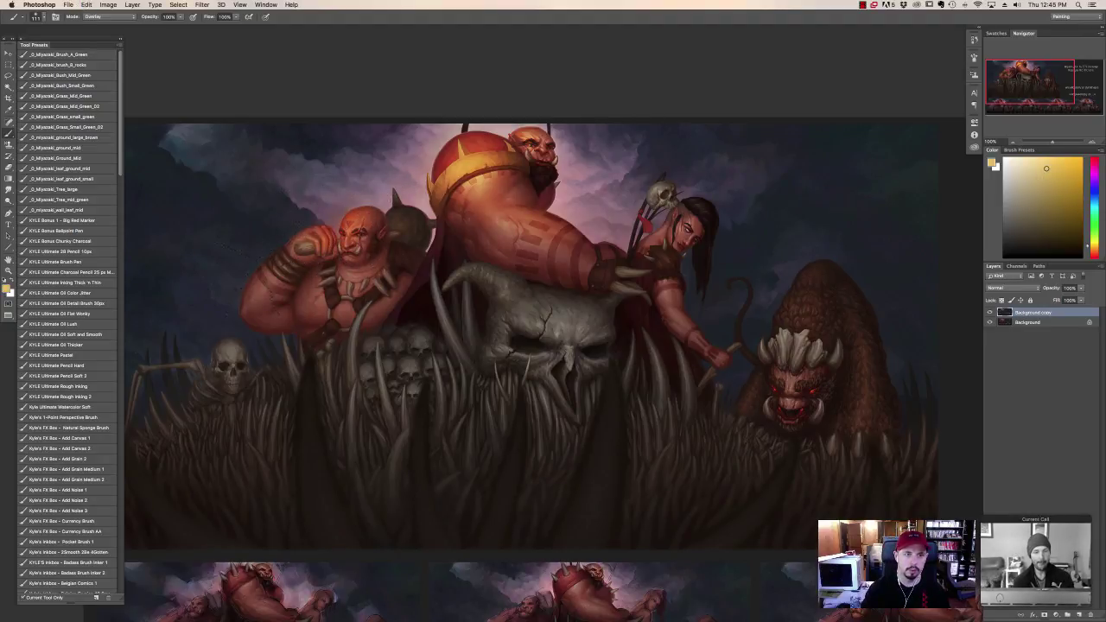
key("super+shift+z")
key("super+shift+z")
key("super+shift+z")
key("super+shift+z")
key("super+shift+z")
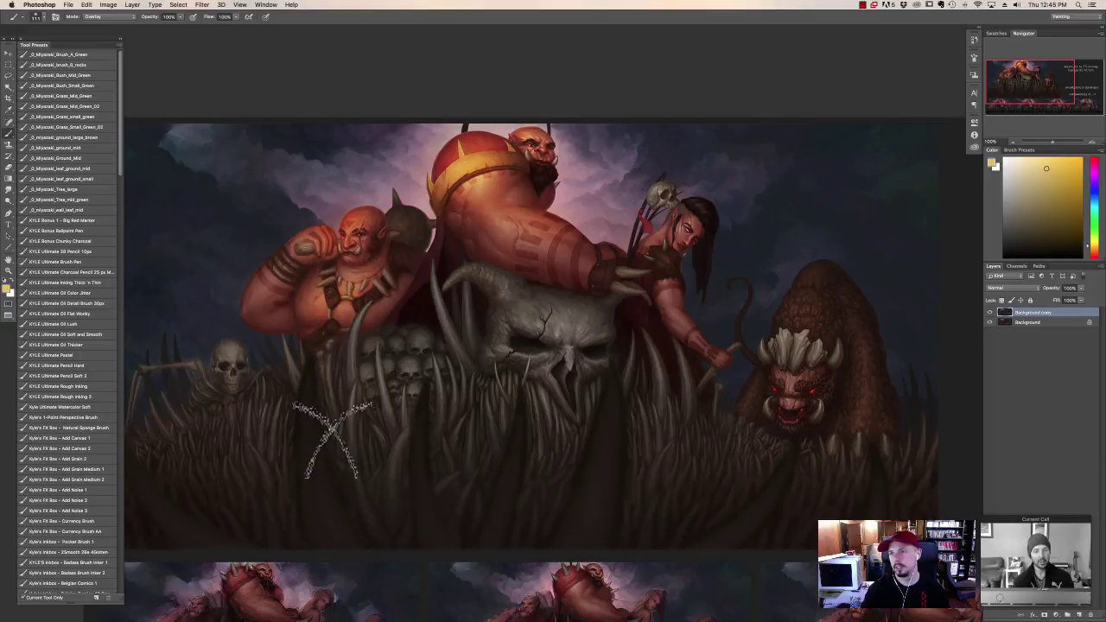
key("super+shift+z")
Deselect, sample orange-red from the arm and paint warm Vivid Light highlights on the fist.
key("super+d")
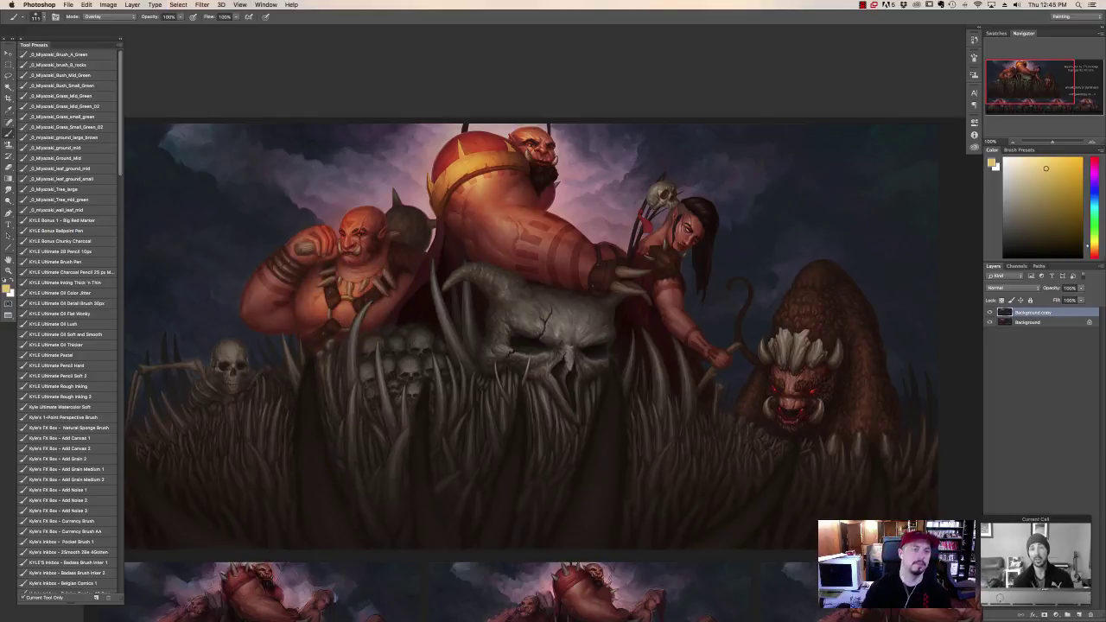
left_click(103, 16)
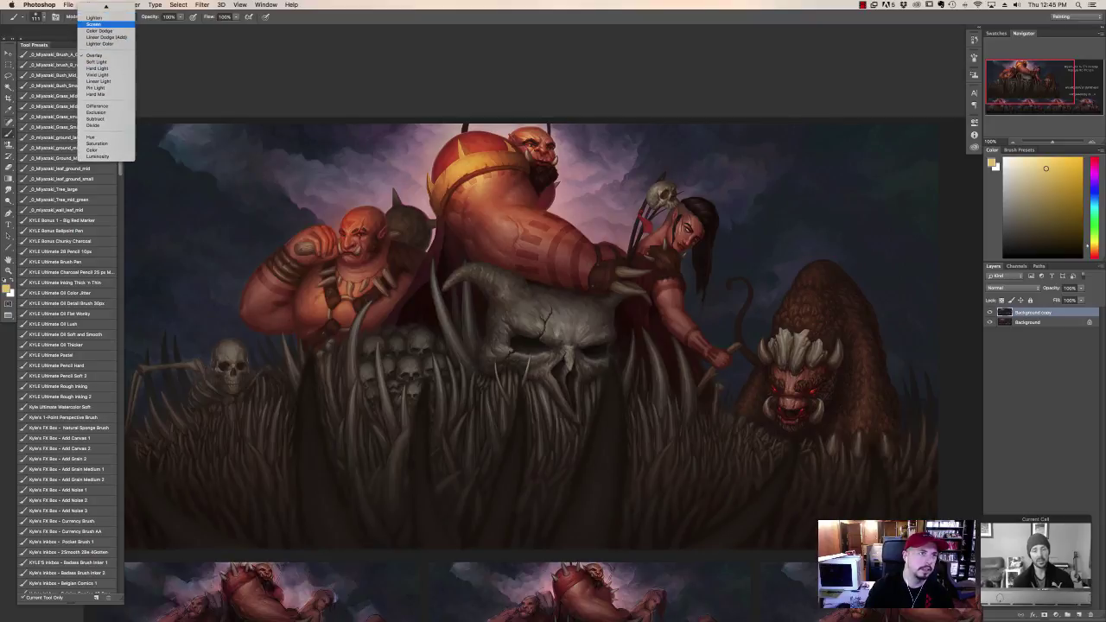
left_click(93, 18)
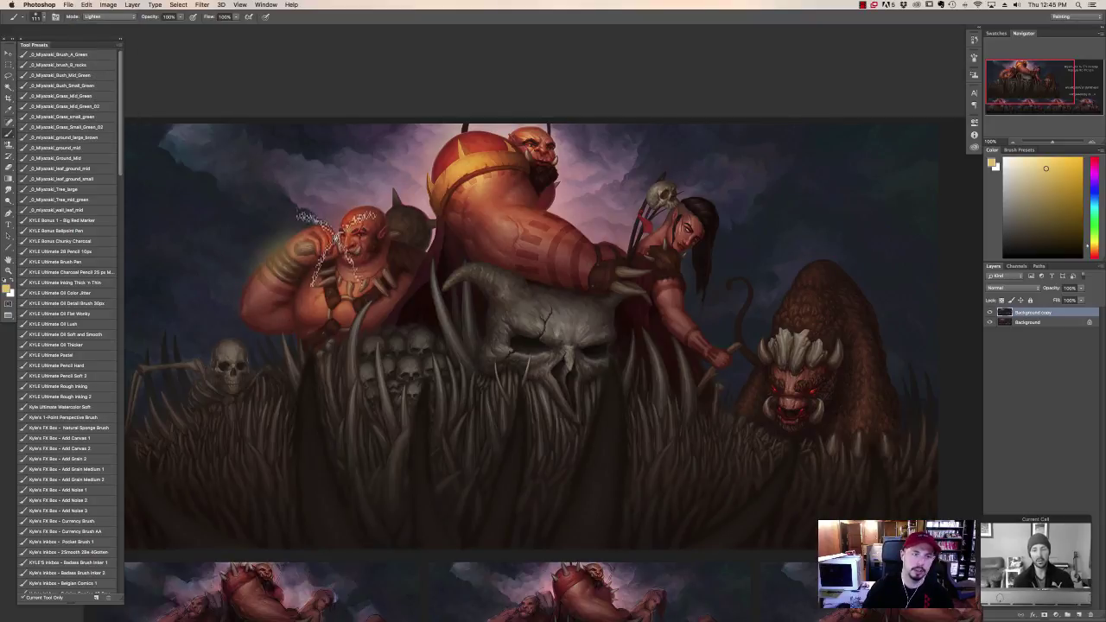
left_click(310, 299, "alt")
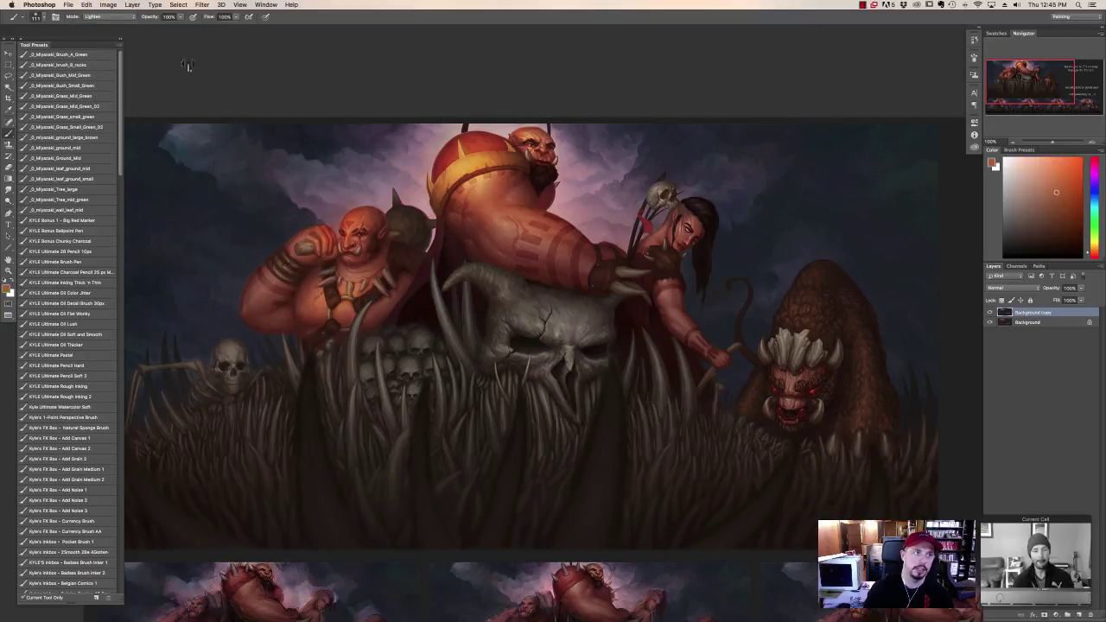
left_click(103, 17)
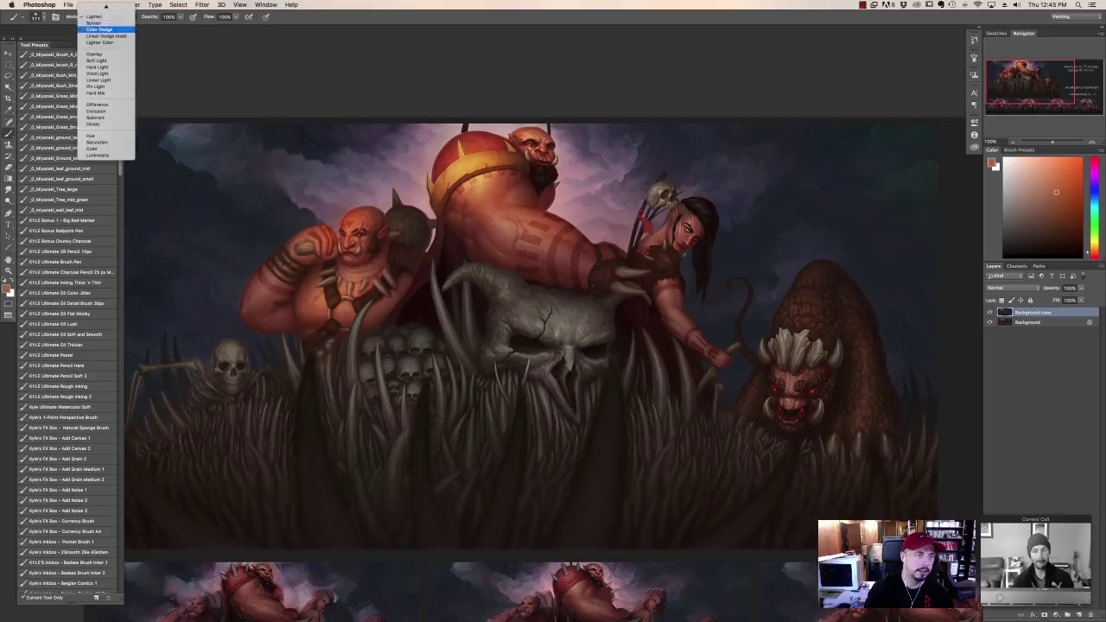
left_click(96, 74)
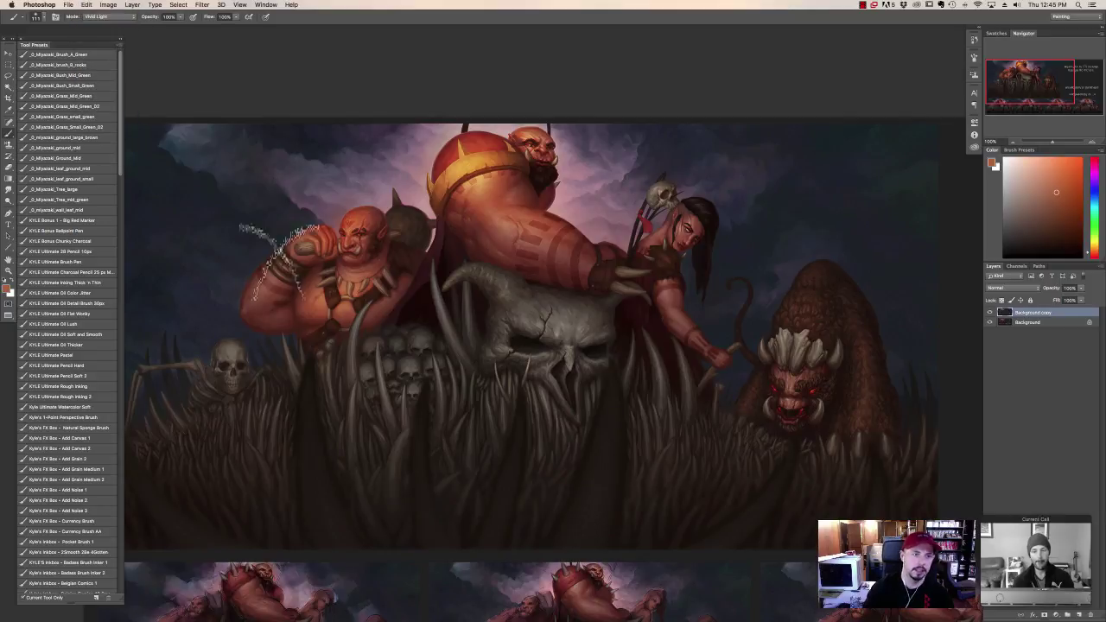
left_click_drag(302, 242, 259, 277)
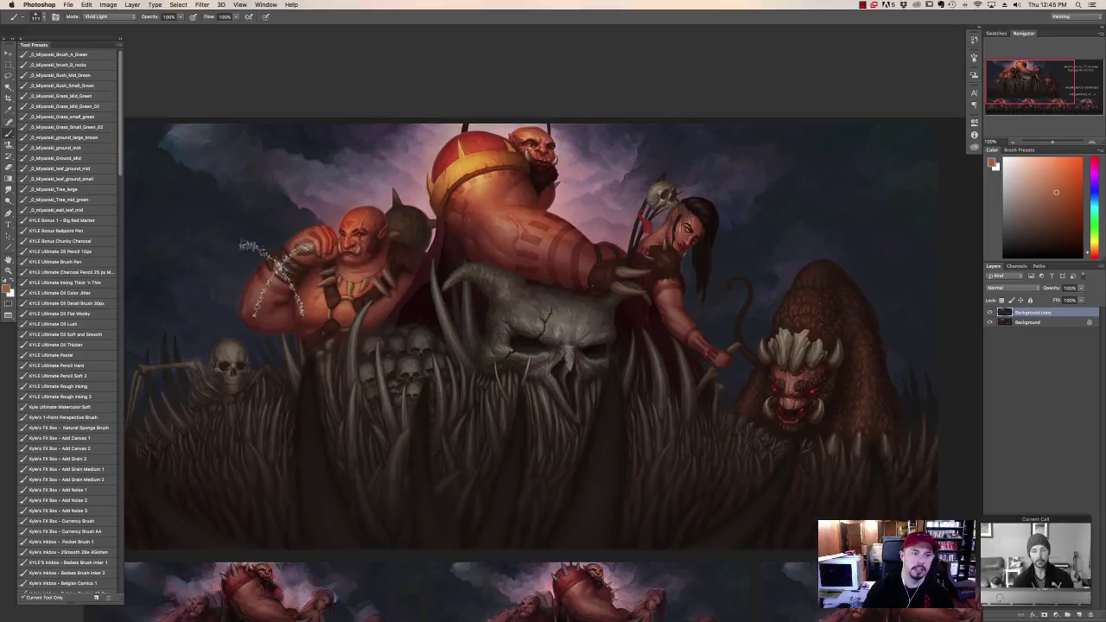
Lasso the raised arm, repaint it in darker red-brown, deselect and sample sky blue.
key("l")
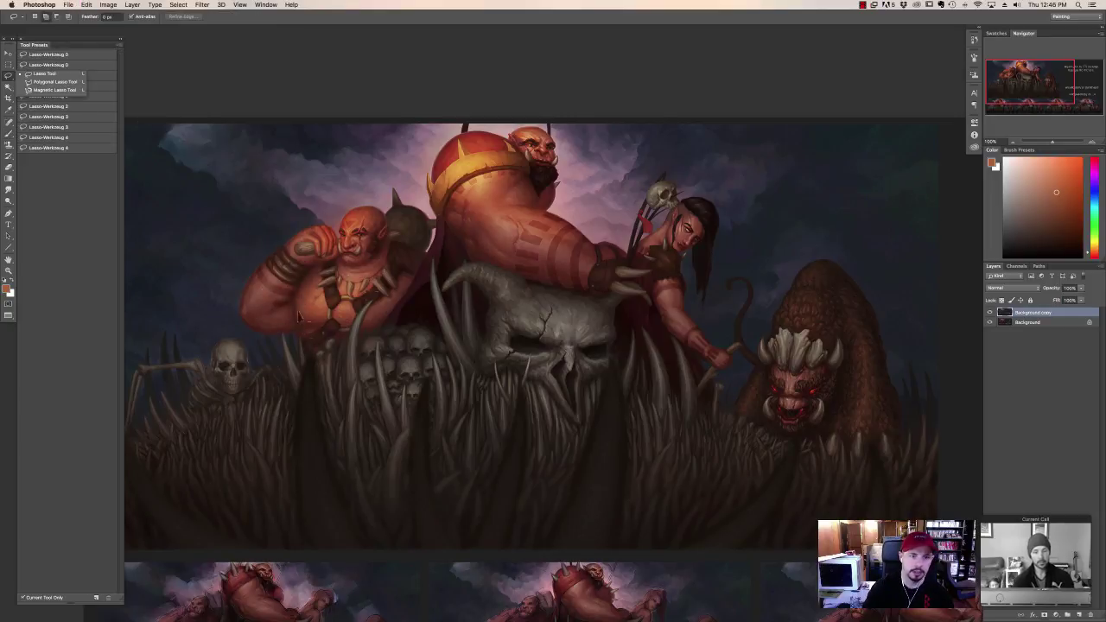
left_click(300, 341)
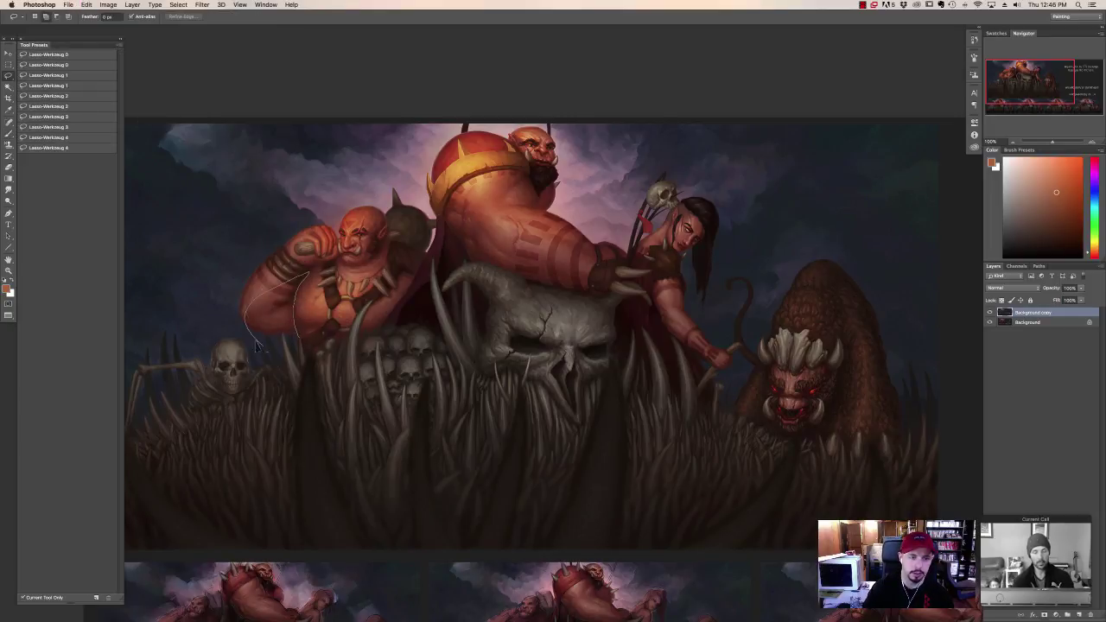
mouse_move(256, 345)
left_mouse_down()
mouse_move(295, 342)
mouse_move(302, 354)
left_mouse_up()
key("b")
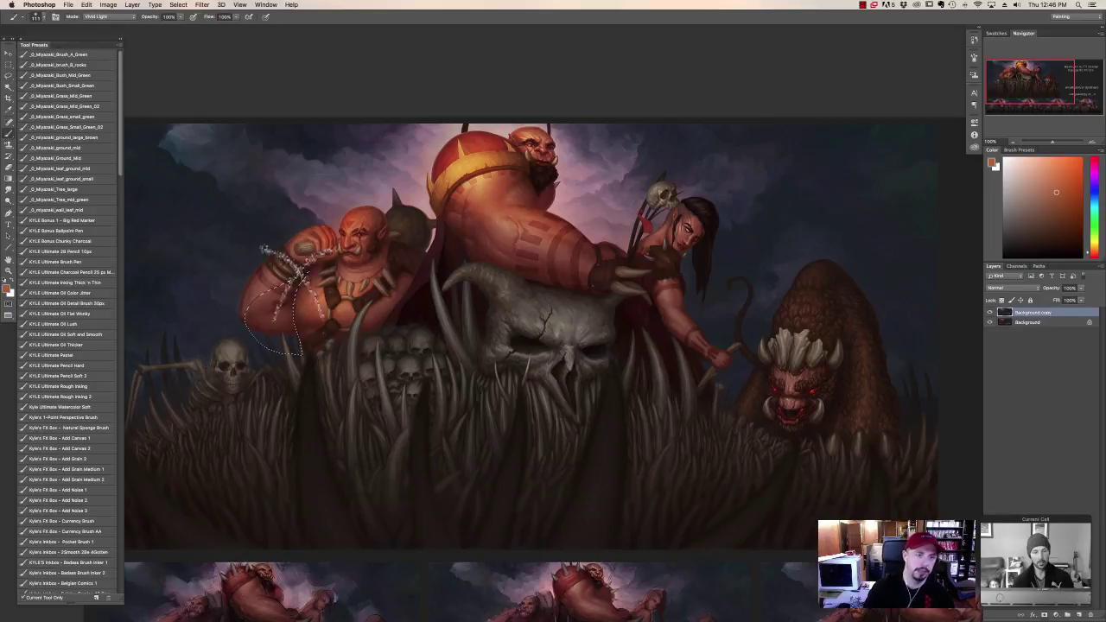
mouse_move(302, 276)
left_mouse_down()
mouse_move(316, 289)
mouse_move(294, 294)
mouse_move(328, 311)
mouse_move(276, 311)
mouse_move(285, 294)
mouse_move(298, 289)
mouse_move(264, 333)
mouse_move(294, 319)
left_mouse_up()
left_click(637, 286, "alt")
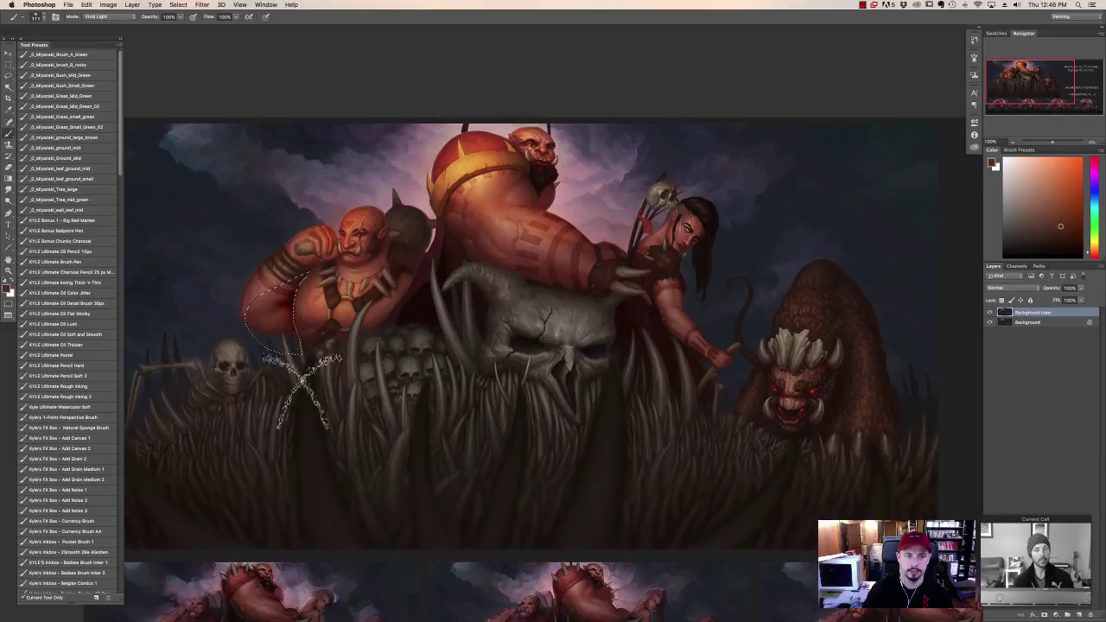
key("super+d")
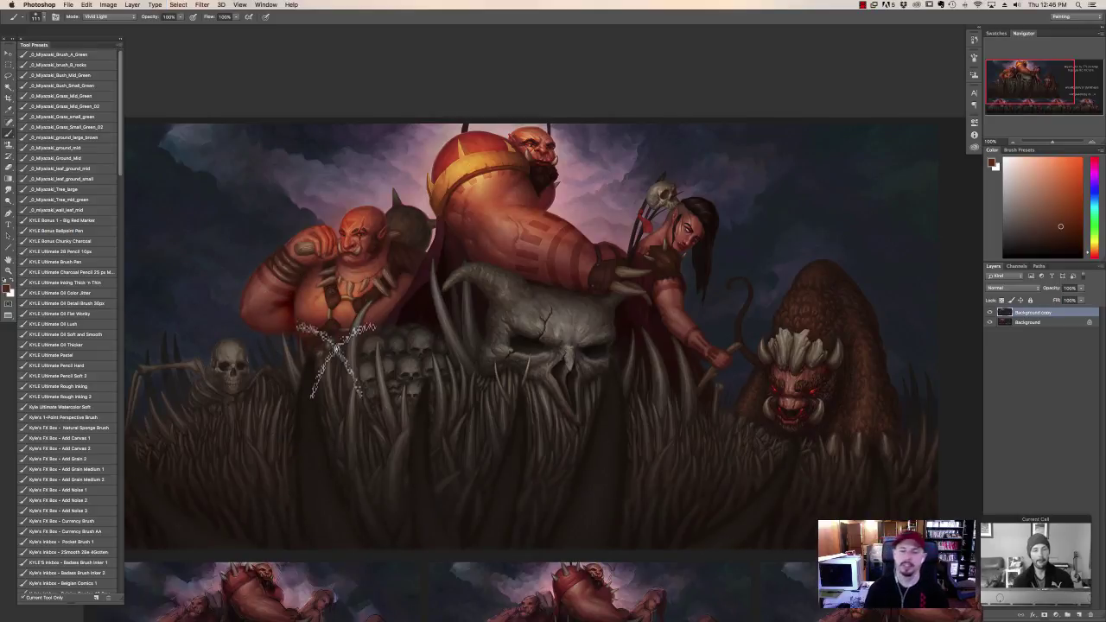
left_click(803, 222, "alt")
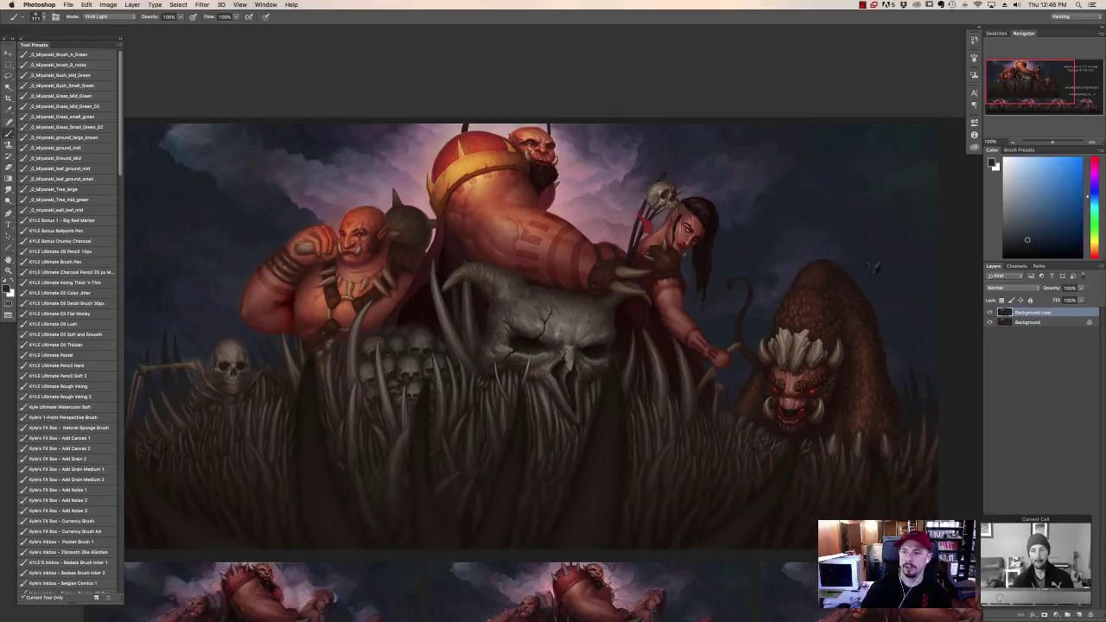
Pick a light blue and set a 15 px brush to Linear Light blending.
left_click(1044, 184)
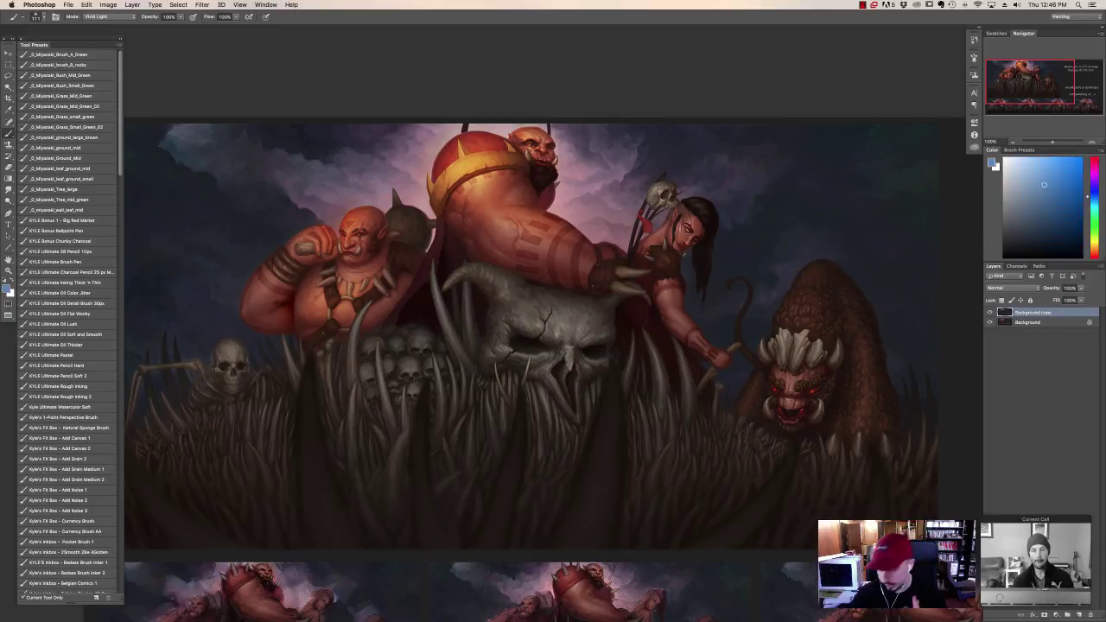
right_click(684, 315)
left_click(777, 483)
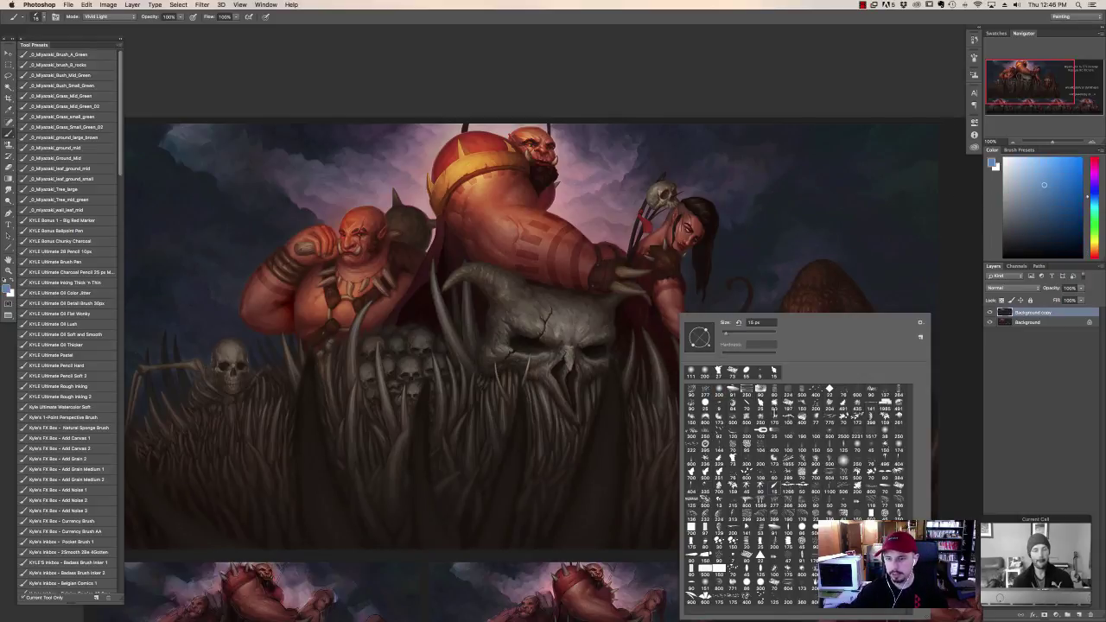
left_click(879, 300)
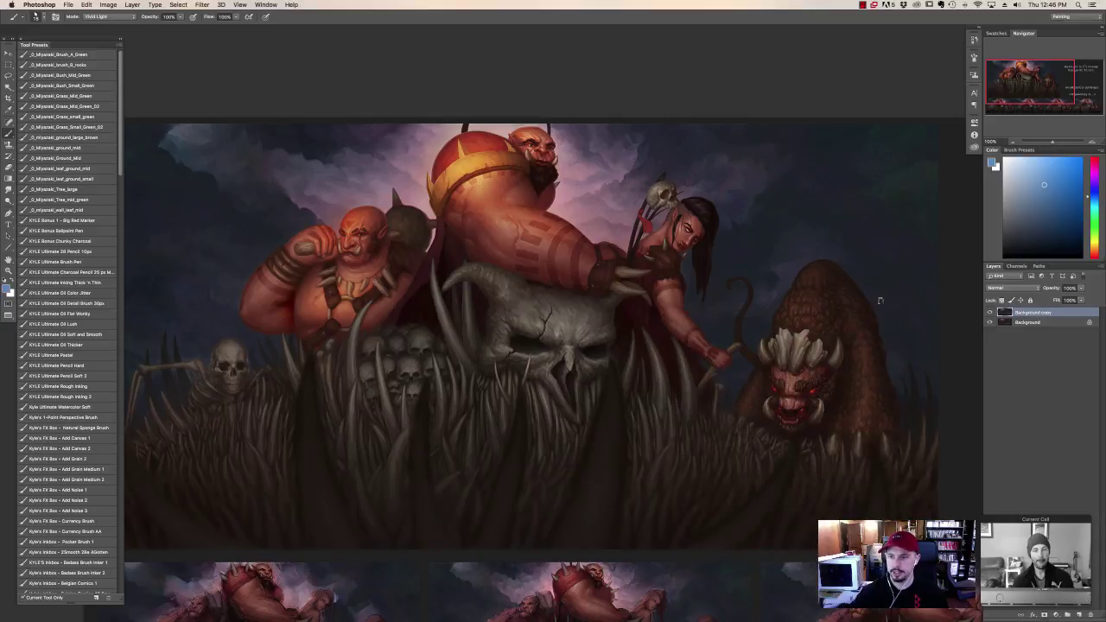
left_click(108, 16)
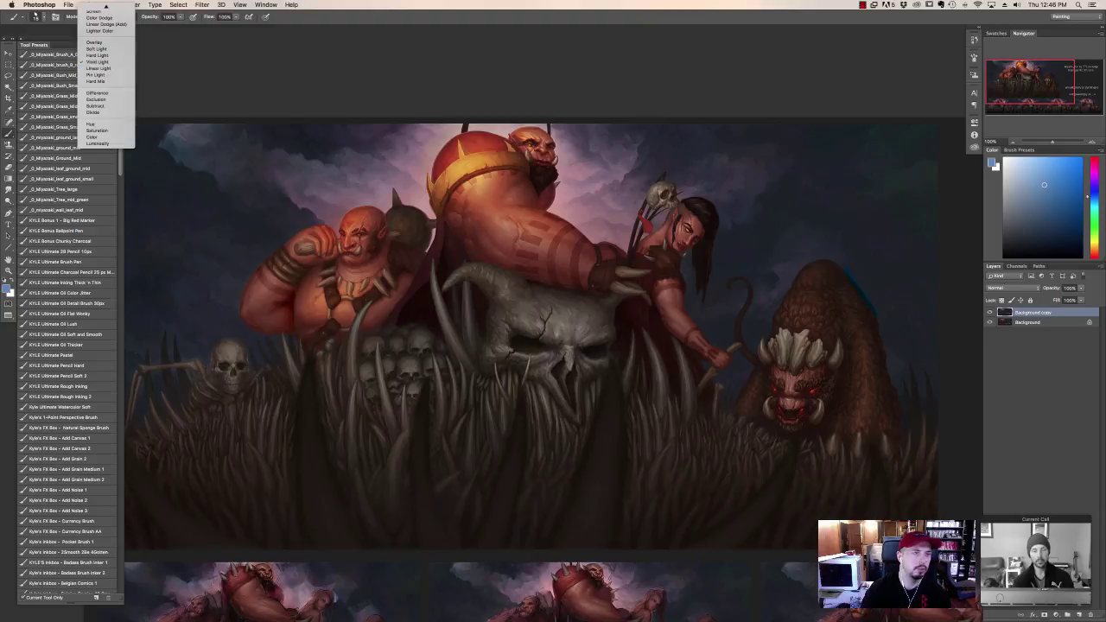
left_click(97, 68)
Test blue strokes on the beast's back and switch the brush to Linear Dodge (Add).
left_click_drag(844, 276, 871, 323)
left_click(904, 242, "alt")
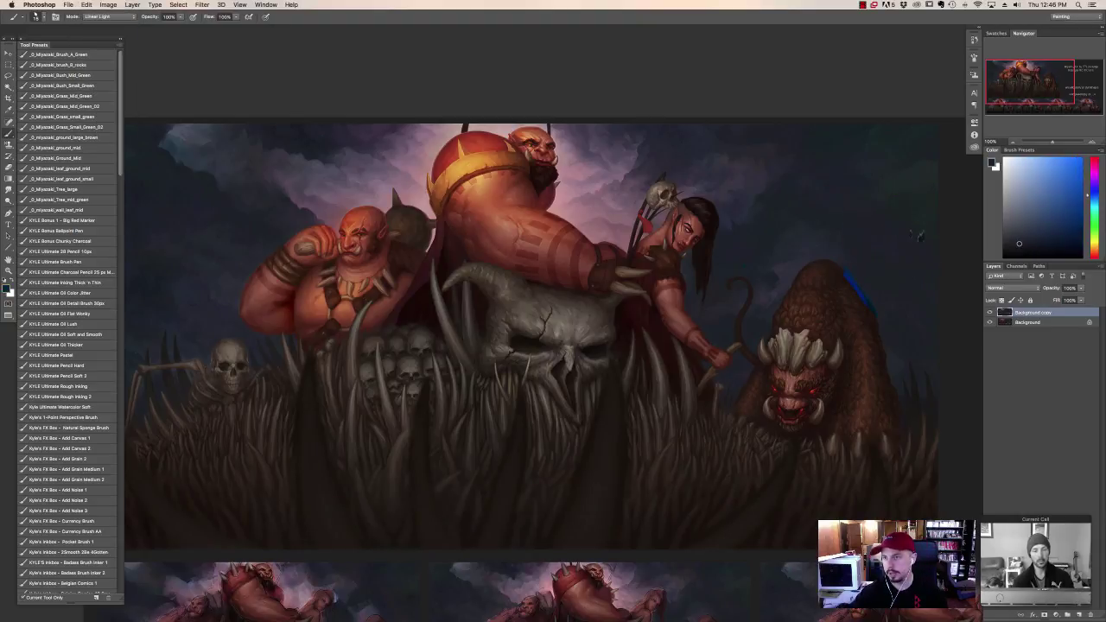
left_click(108, 16)
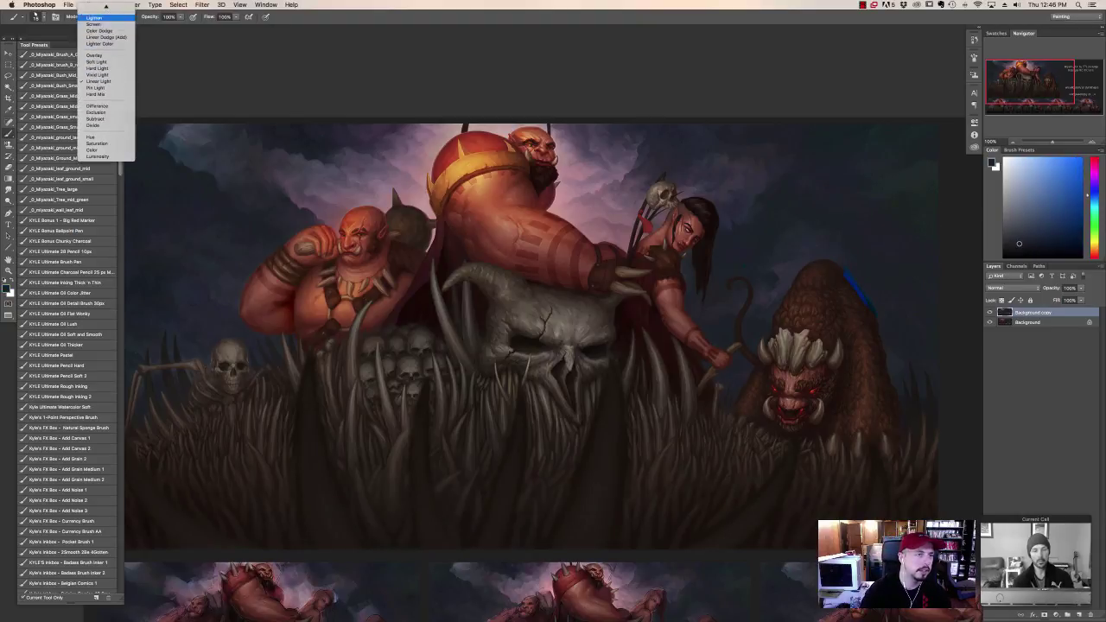
left_click(104, 34)
left_click(870, 249, "alt")
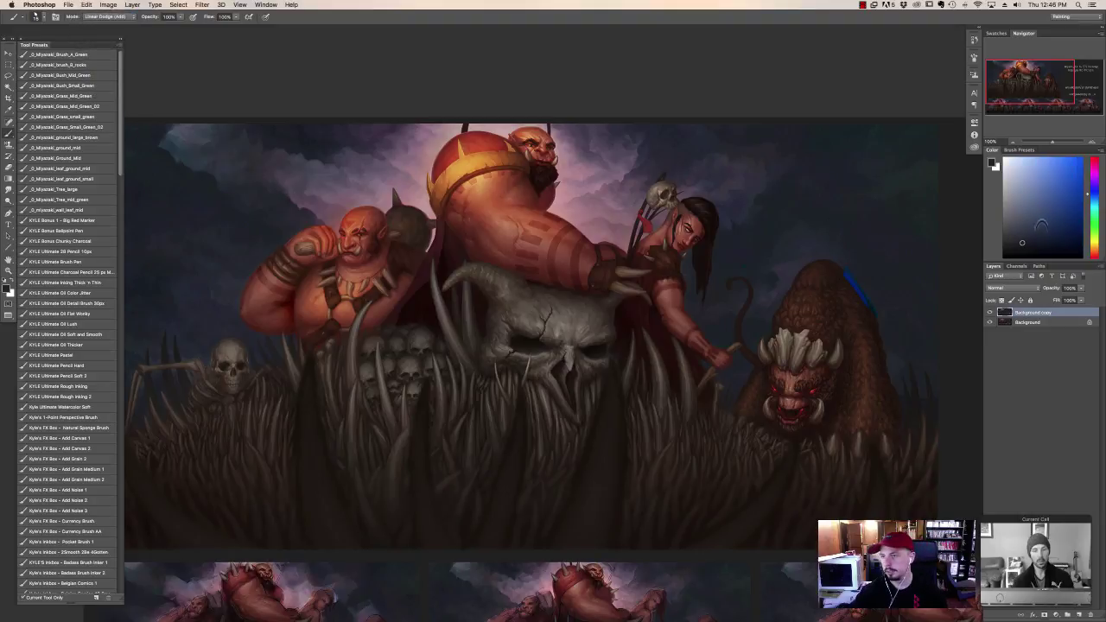
key("super+z")
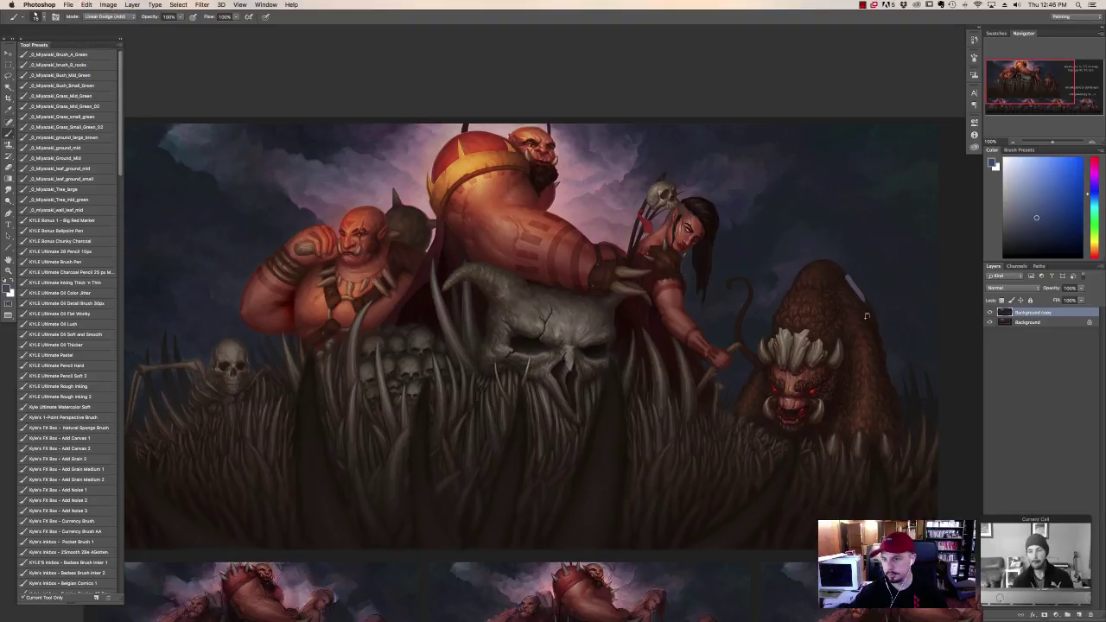
left_click(1028, 243)
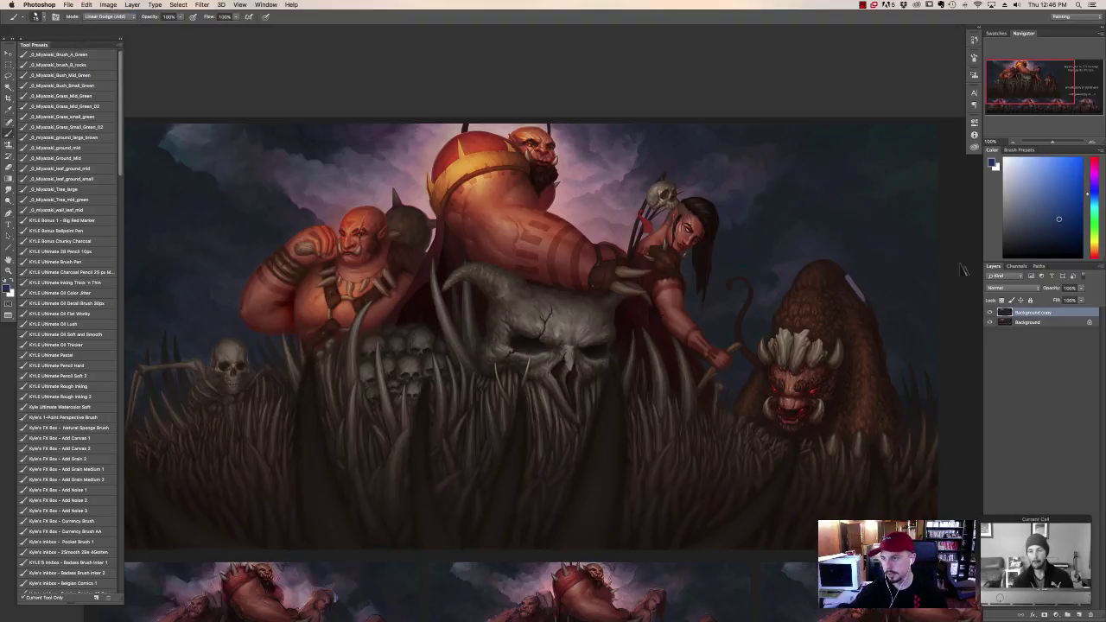
key("super+z")
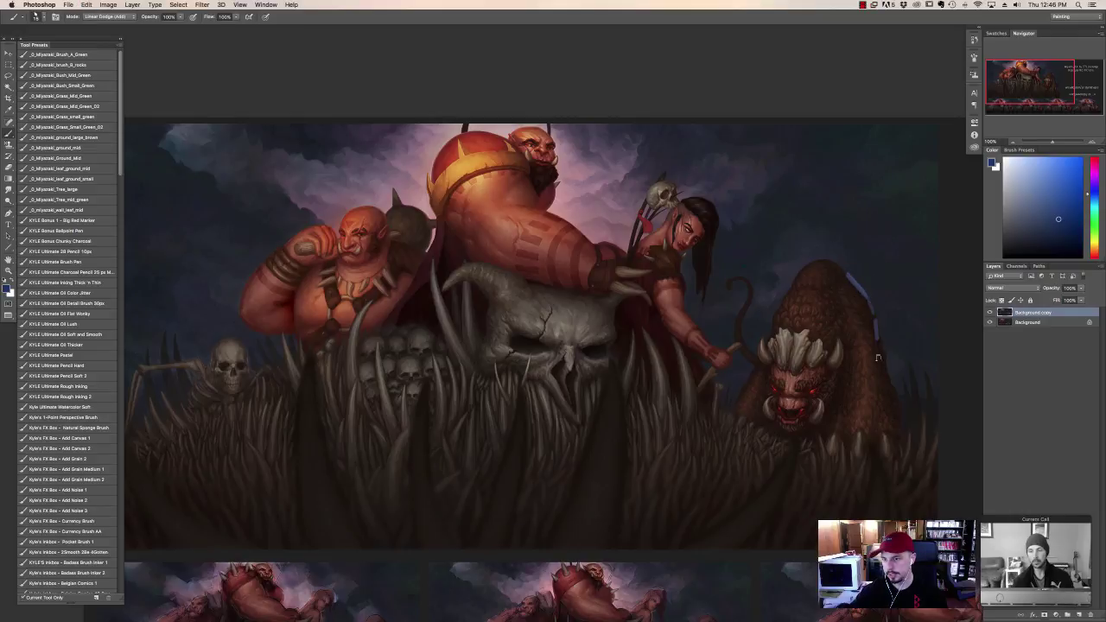
Paint light blue rim lights along the beast's back, right edge and below it.
left_click_drag(874, 321, 884, 363)
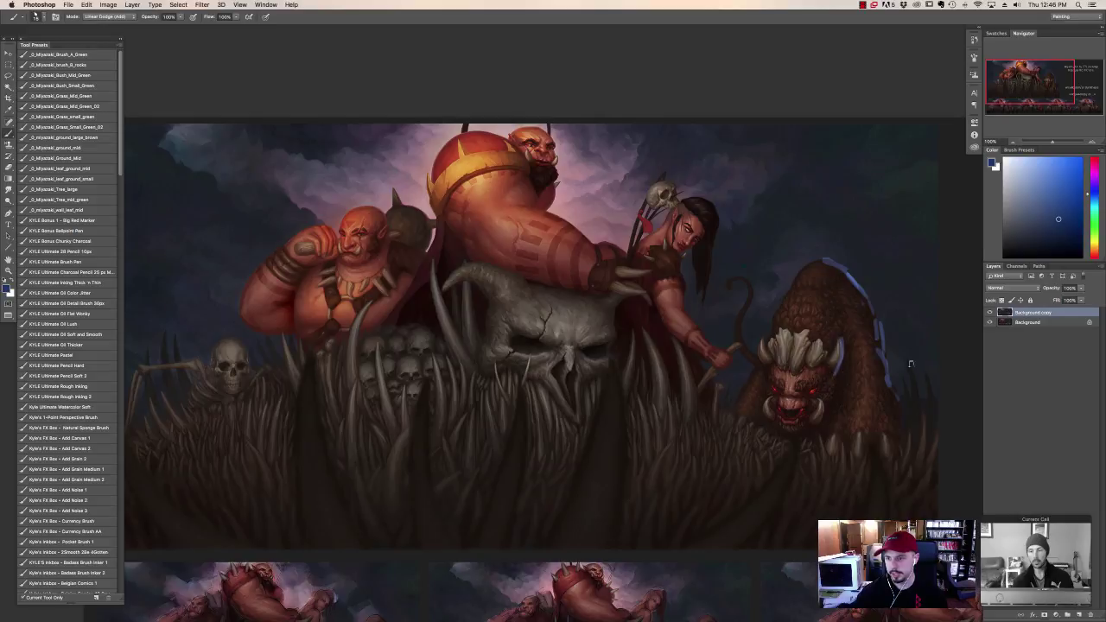
left_click_drag(911, 364, 909, 422)
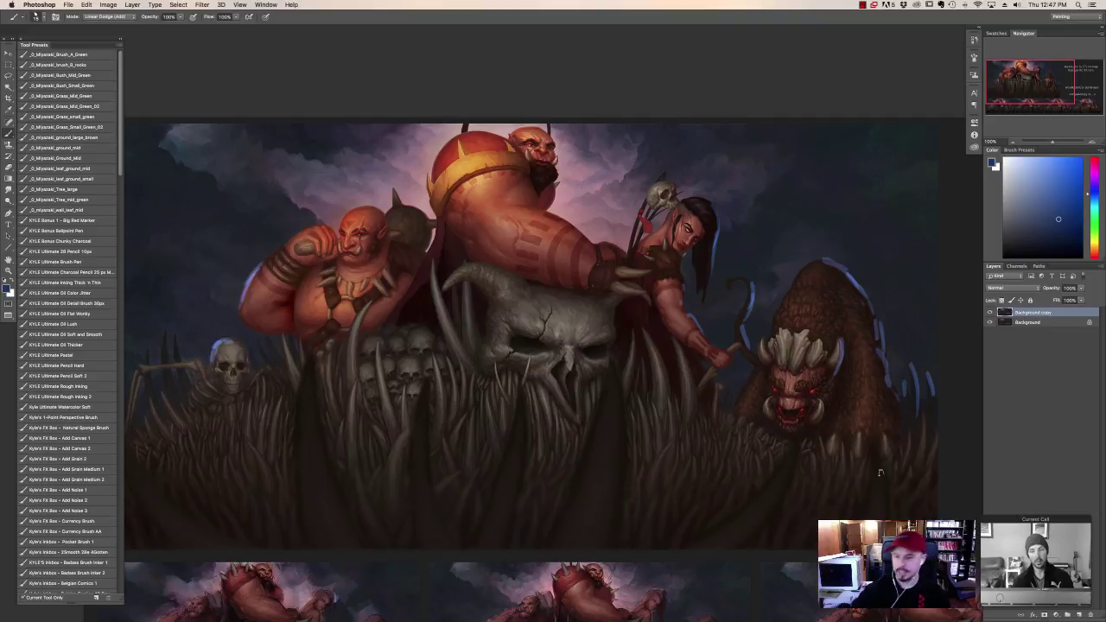
left_click_drag(876, 445, 888, 506)
key("super+z")
left_click_drag(876, 445, 889, 510)
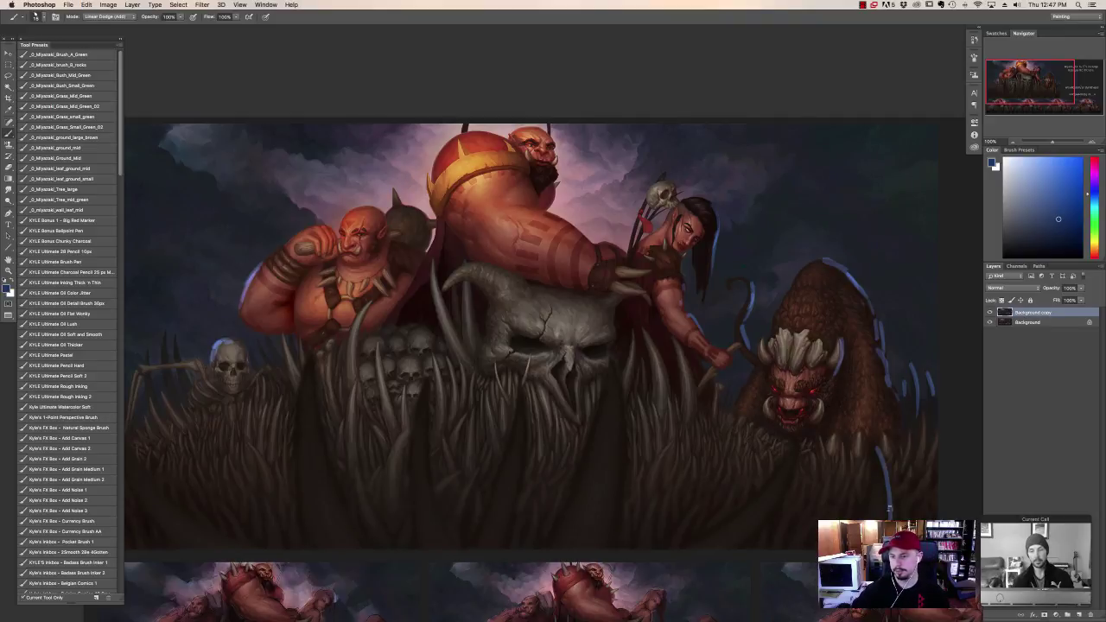
Add thin blue highlights under the beast's chin and on a grass bone.
left_click_drag(798, 440, 756, 535)
left_click_drag(818, 448, 814, 497)
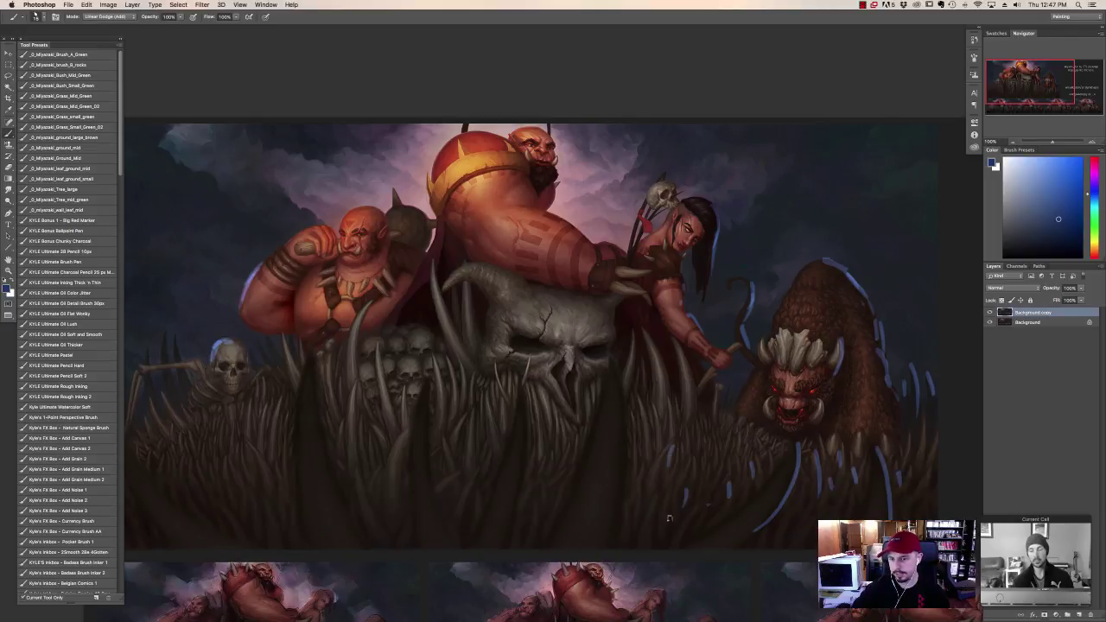
left_click_drag(626, 389, 621, 489)
left_click_drag(627, 418, 622, 477)
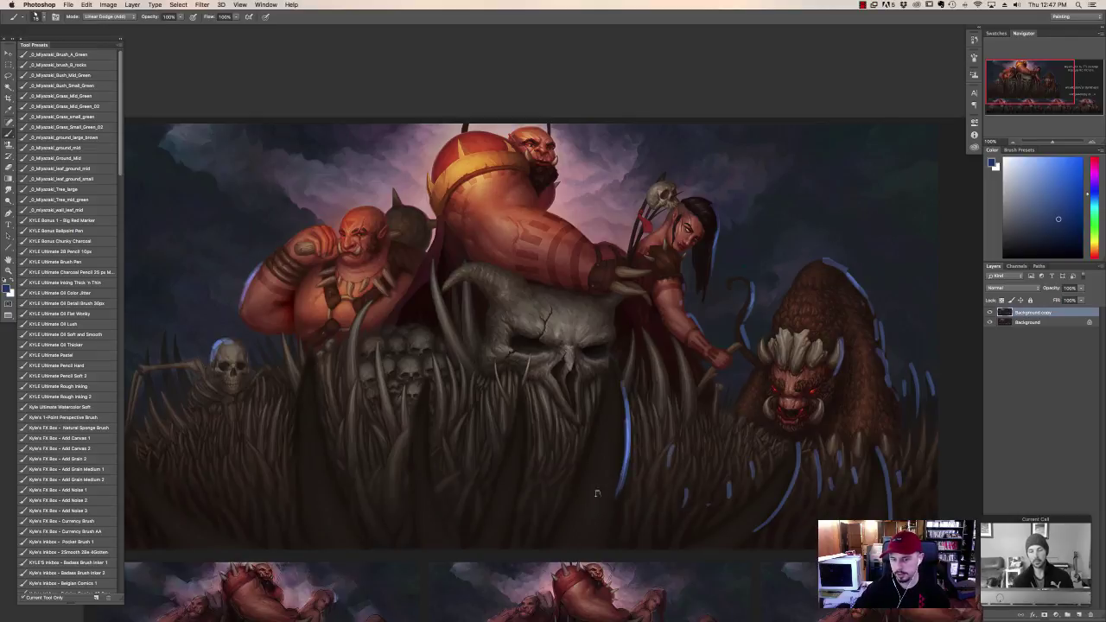
key("r")
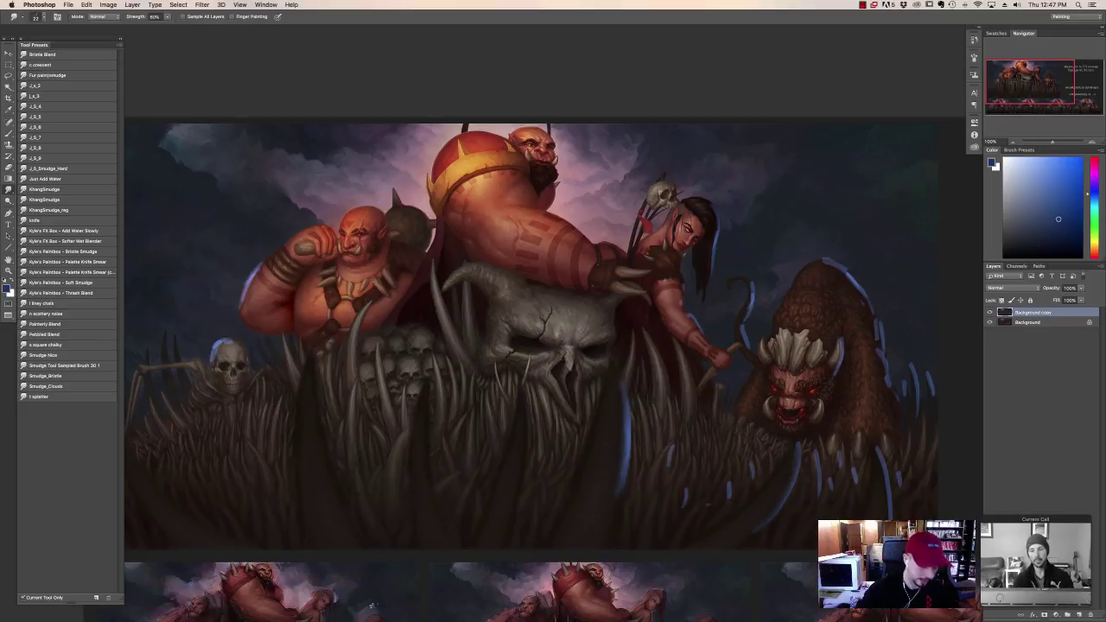
Zoom out and pan across the card layout, toggle full screen, then zoom to 25%.
key("super+minus")
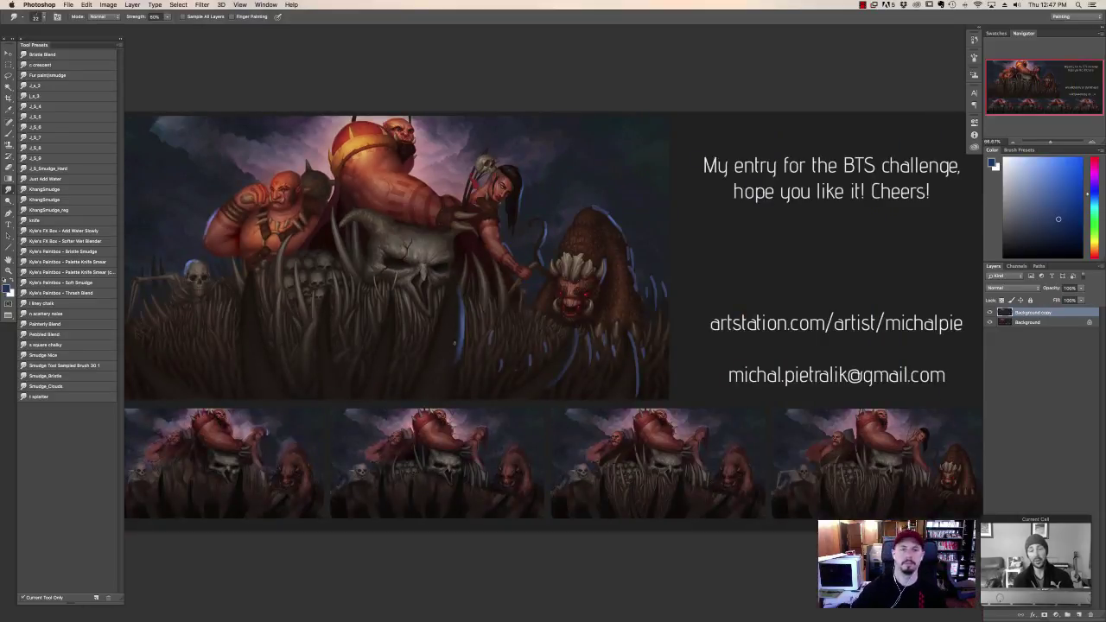
left_click_drag(455, 344, 536, 337)
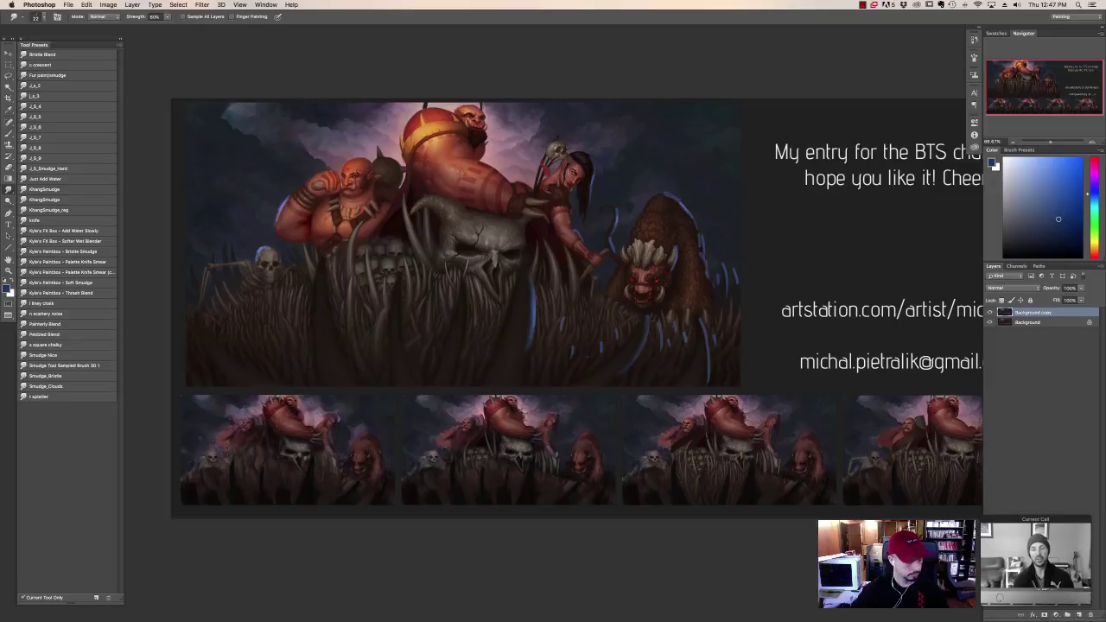
key("Tab")
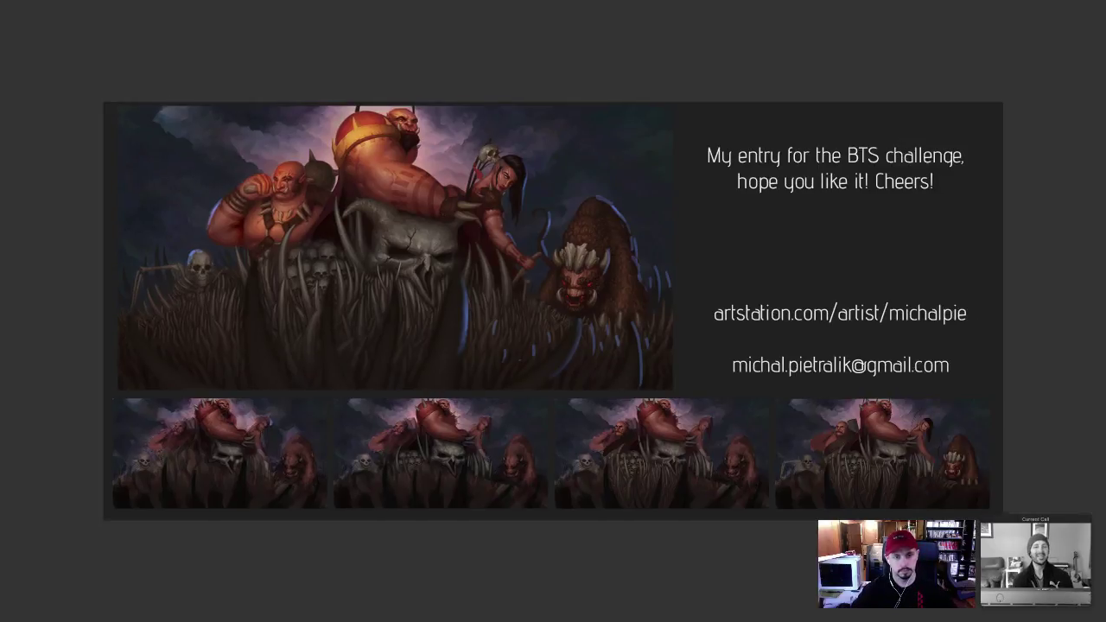
key("f")
key("super+minus")
key("super+minus")
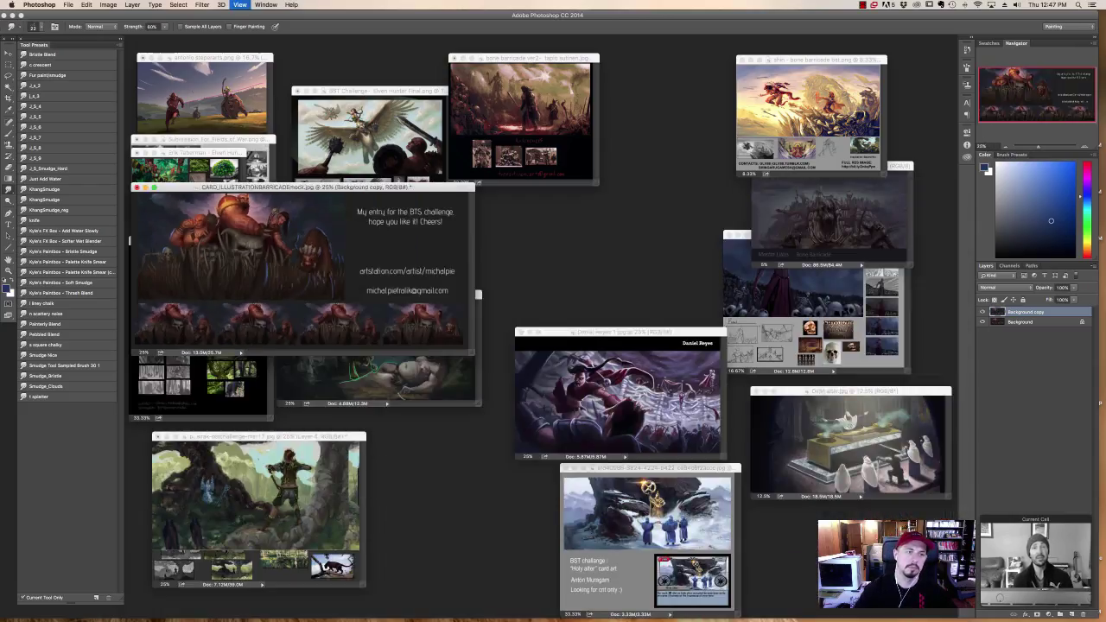
Move the card window aside and show the warrior painting full screen at 66.7%.
key("super+minus")
left_click_drag(247, 187, 388, 200)
left_click(635, 332)
key("super+plus")
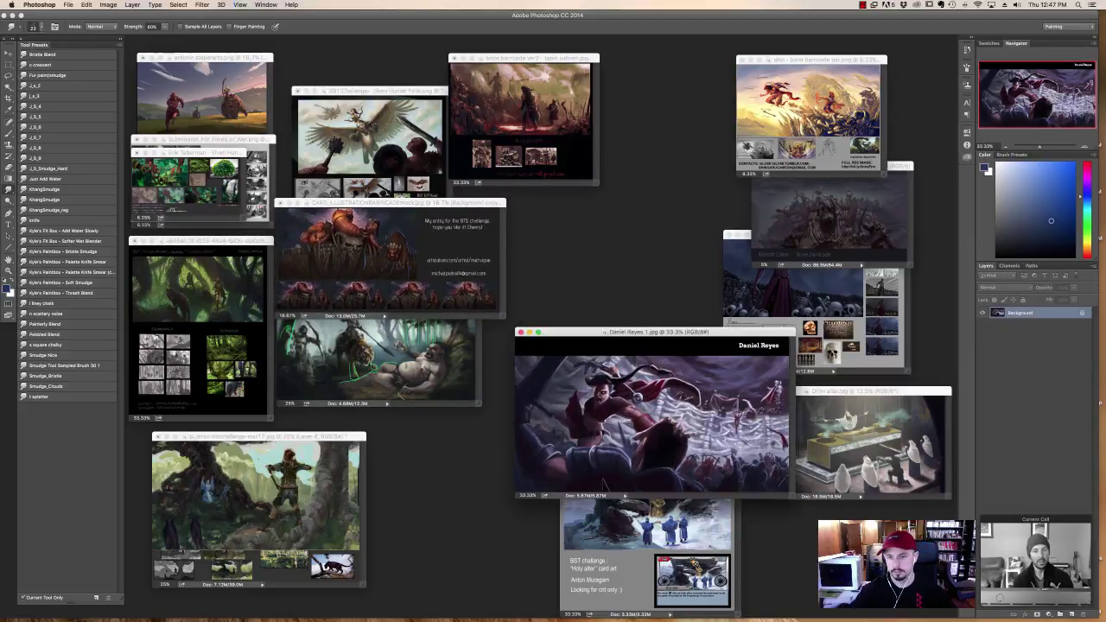
key("super+plus")
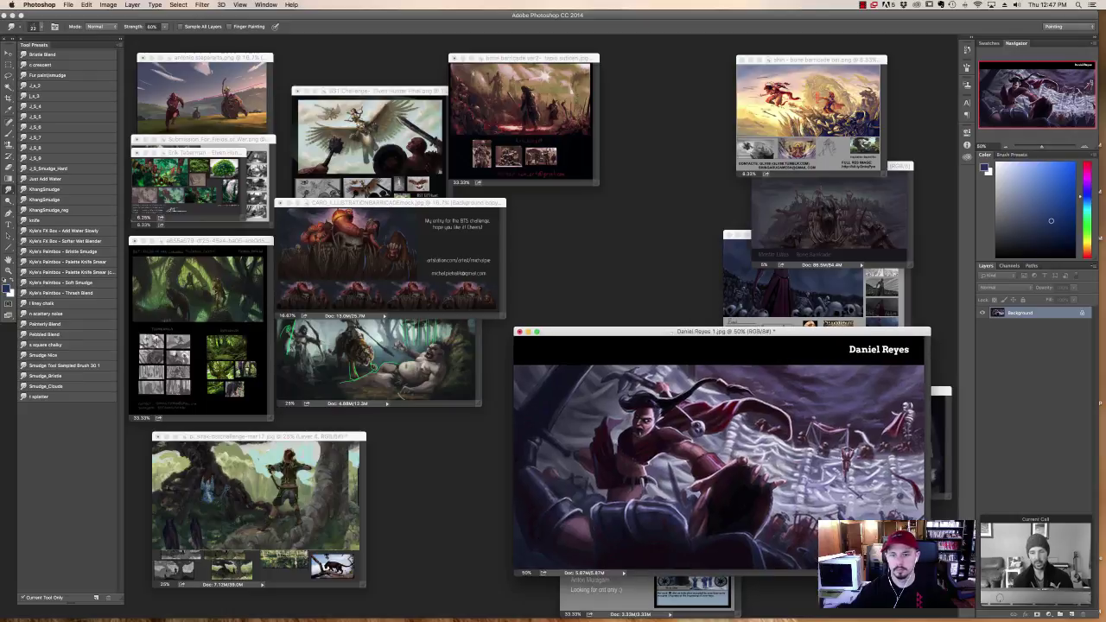
key("super+plus")
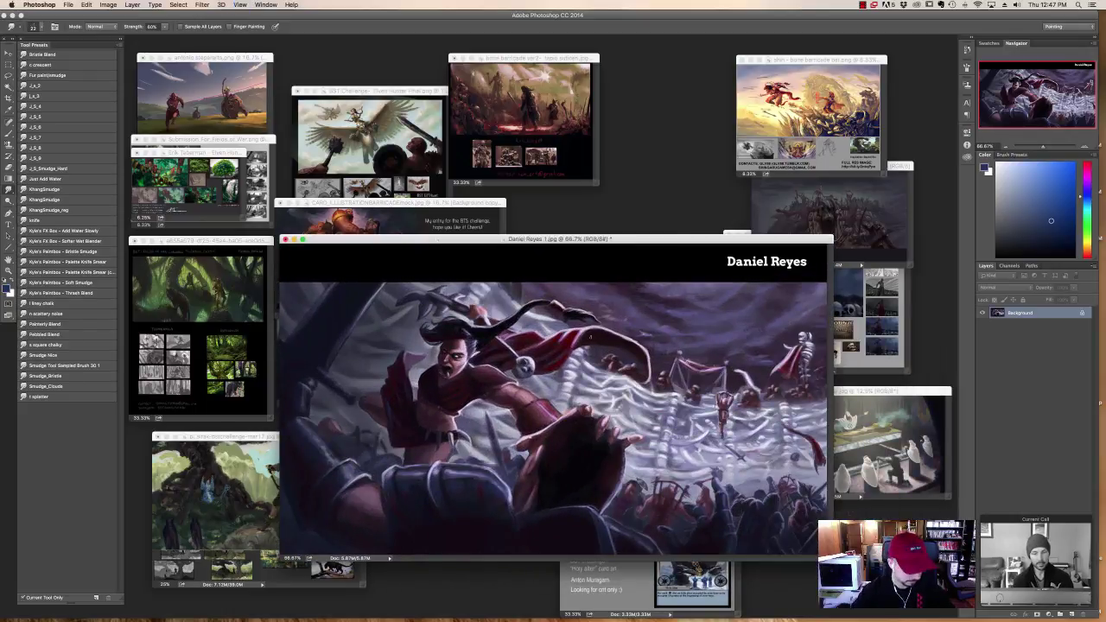
key("f")
key("f")
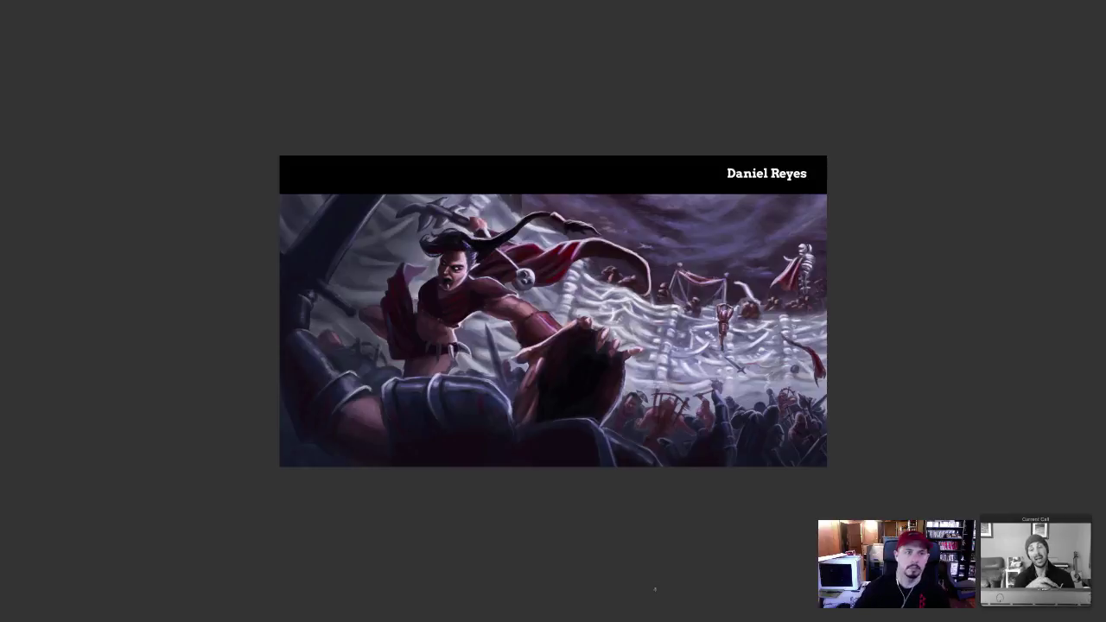
Restore the panels and set up a 200 px soft brush in Darken mode.
key("Tab")
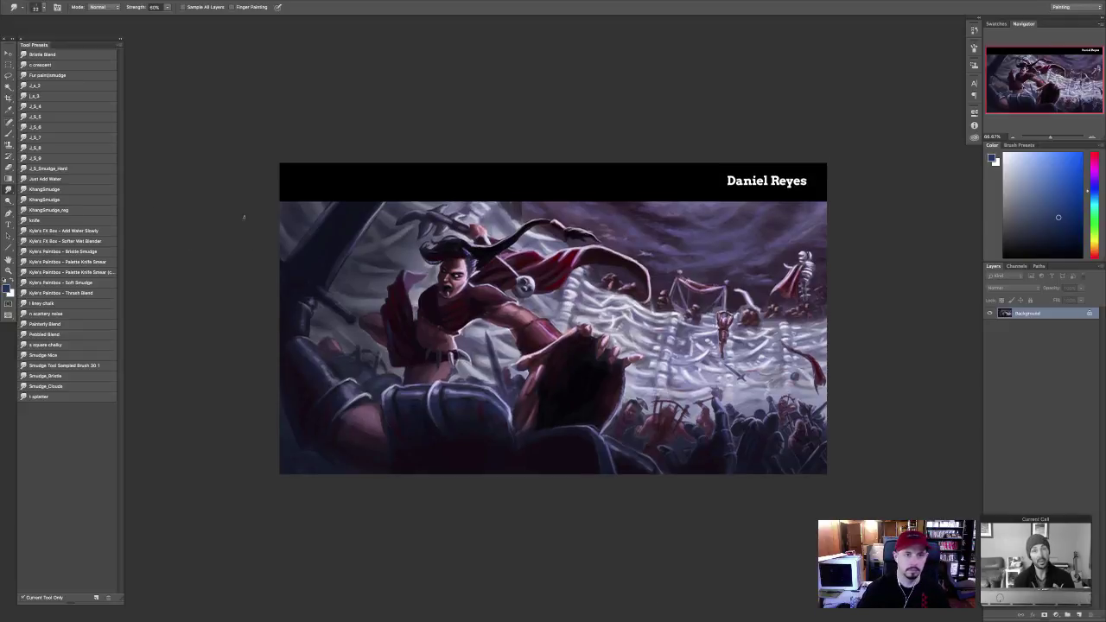
key("b")
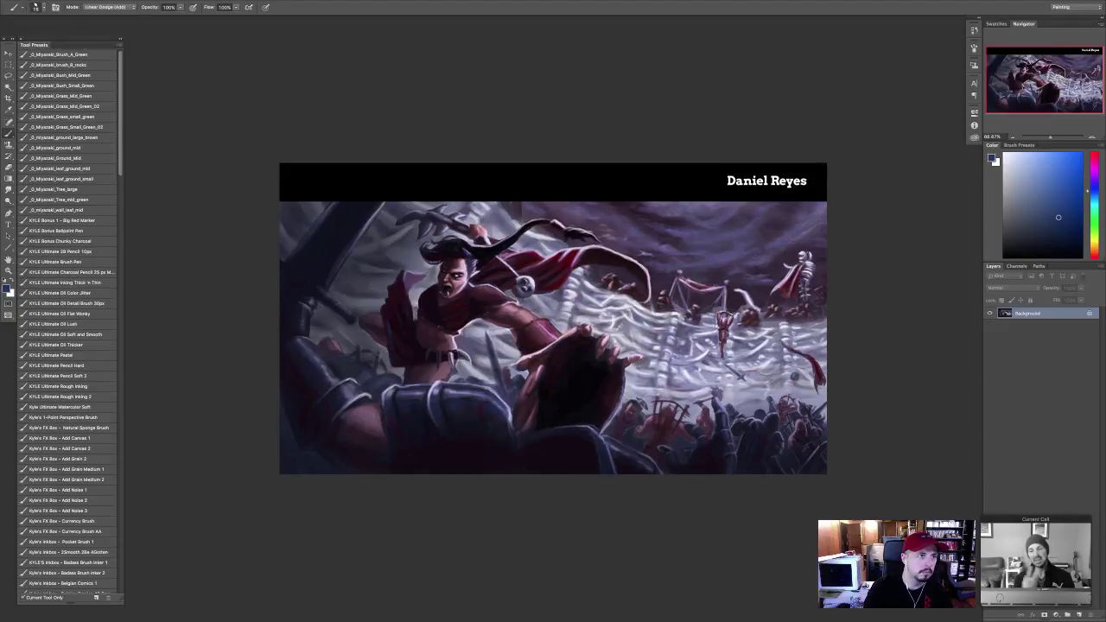
left_click(106, 7)
mouse_move(105, 7)
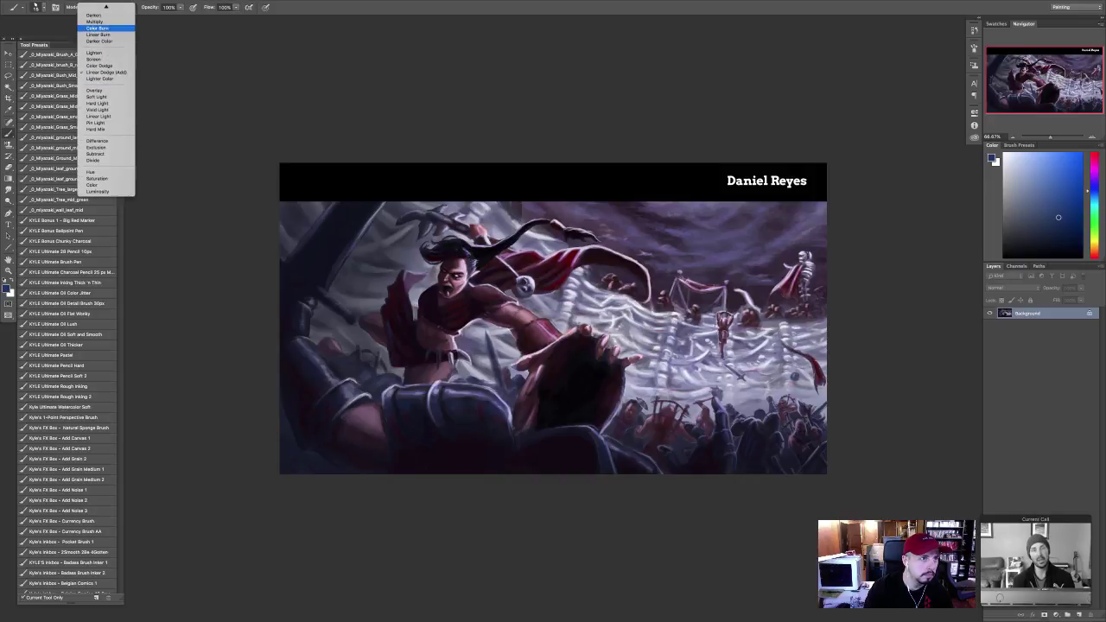
left_click(102, 15)
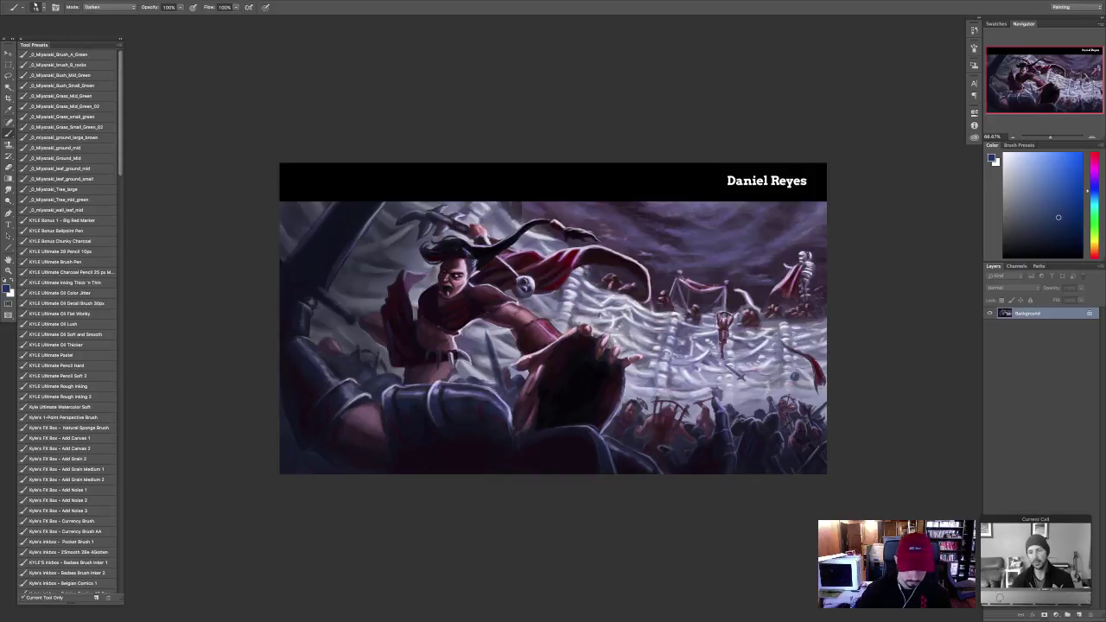
right_click(567, 317)
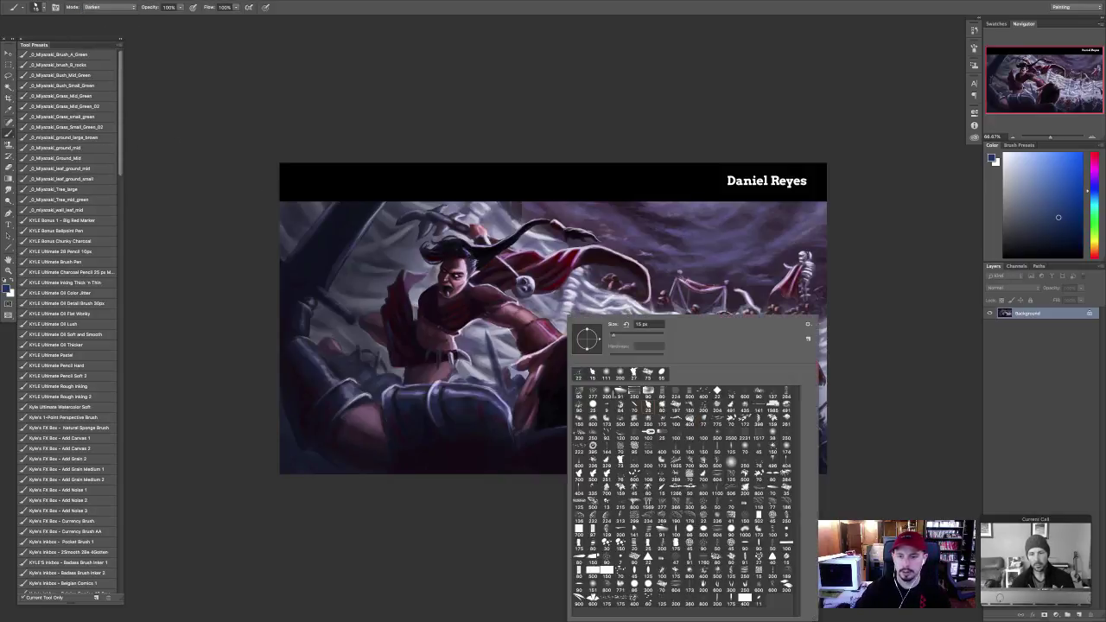
left_click(620, 372)
key("Return")
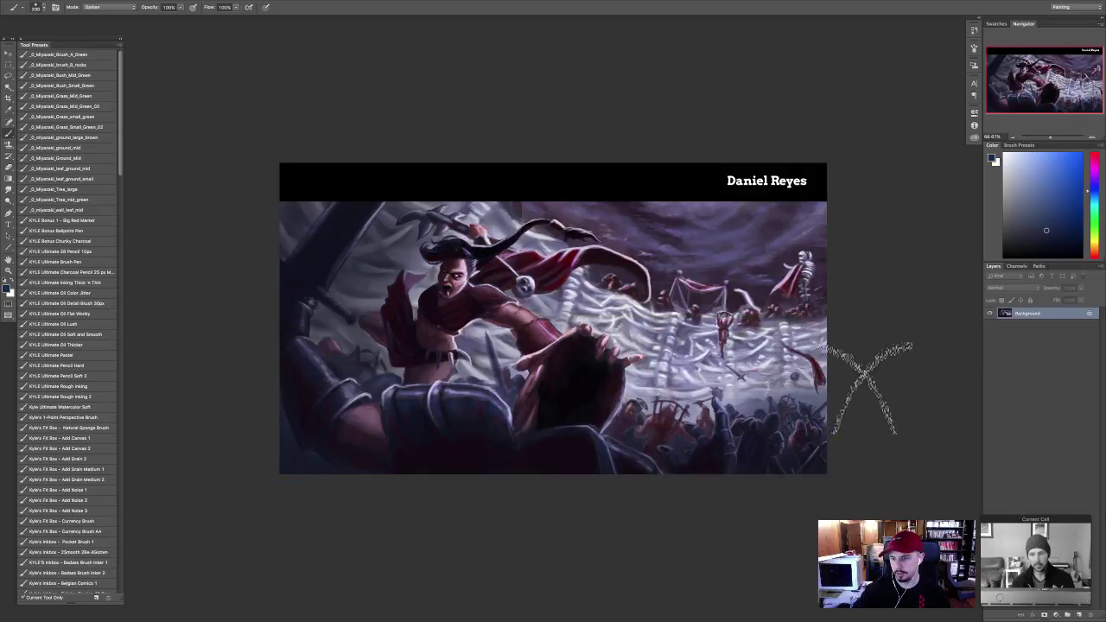
Sample light blue and light purple, then check the Smudge tool's brush size options.
left_click(825, 389, "alt")
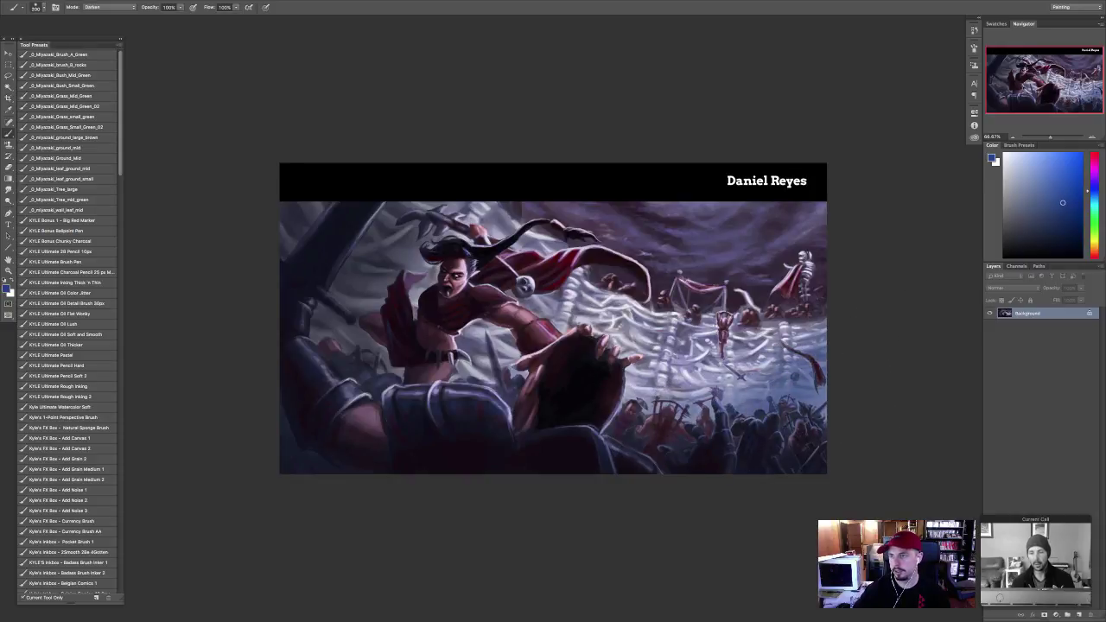
left_click(782, 416, "alt")
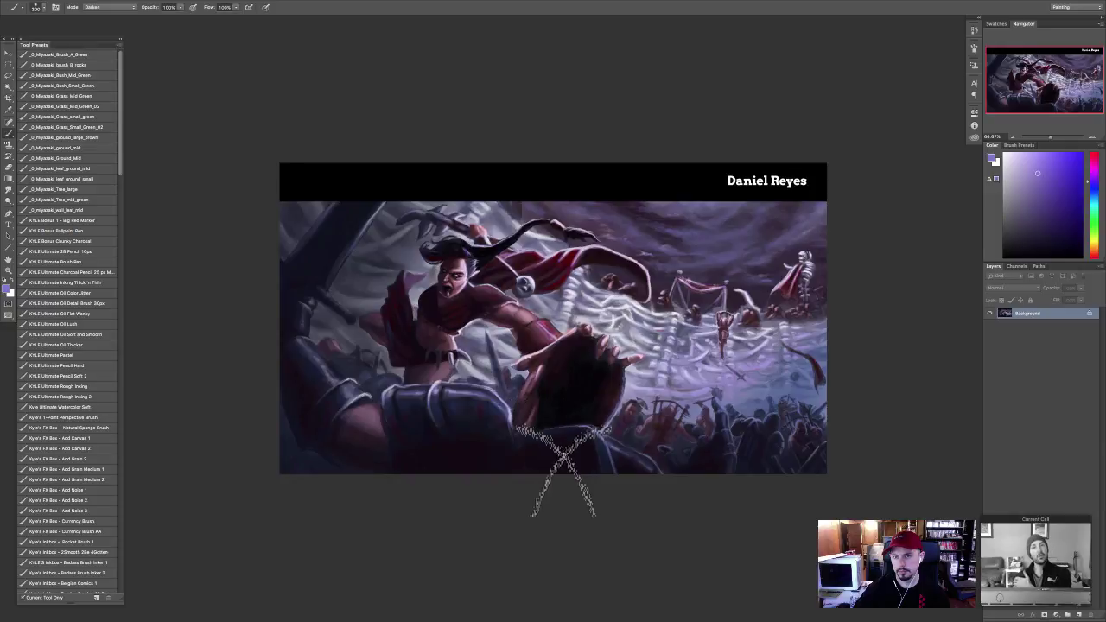
right_click(619, 337)
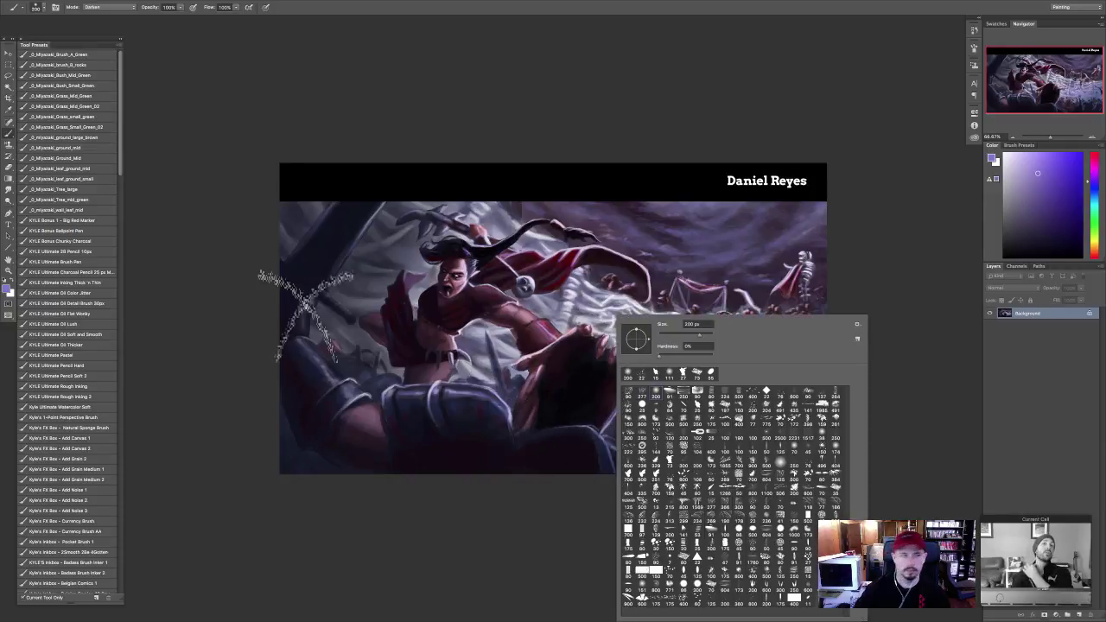
key("r")
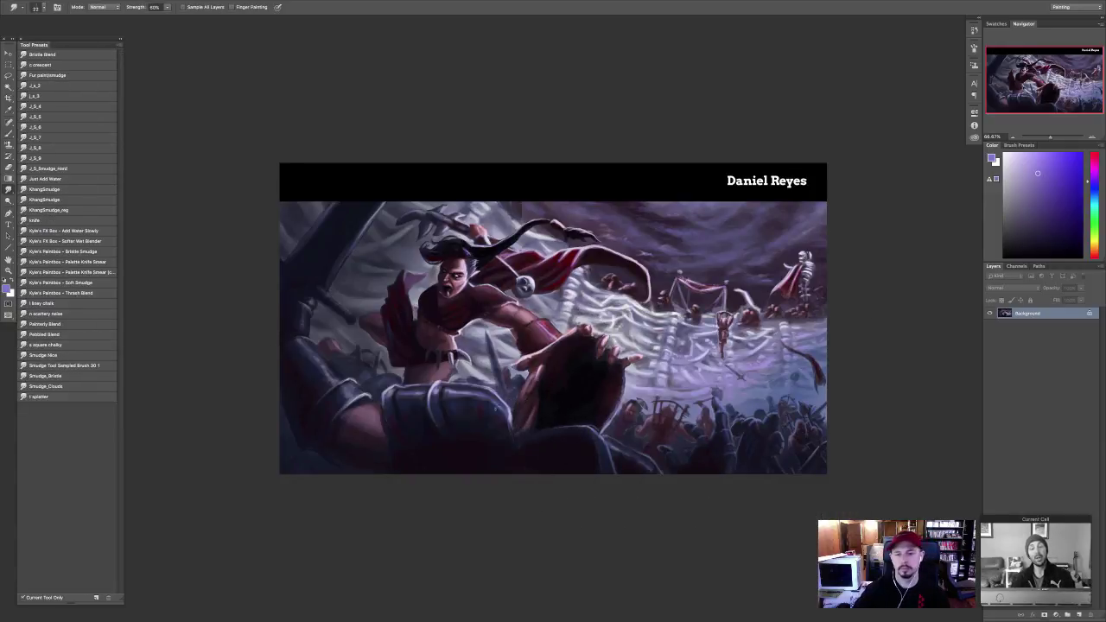
right_click(669, 316)
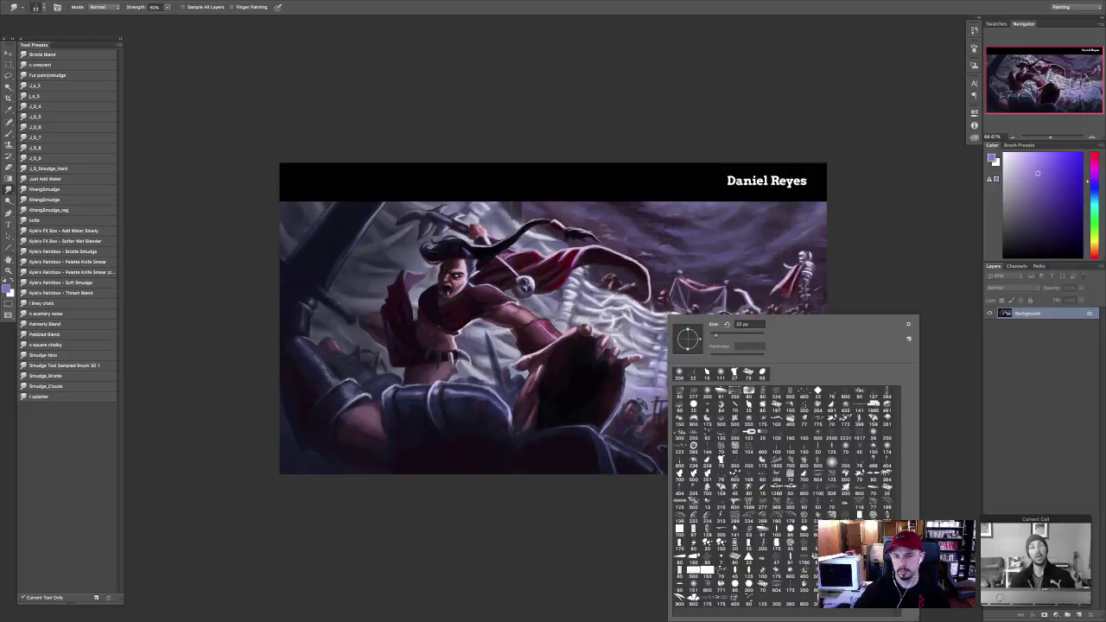
key("Escape")
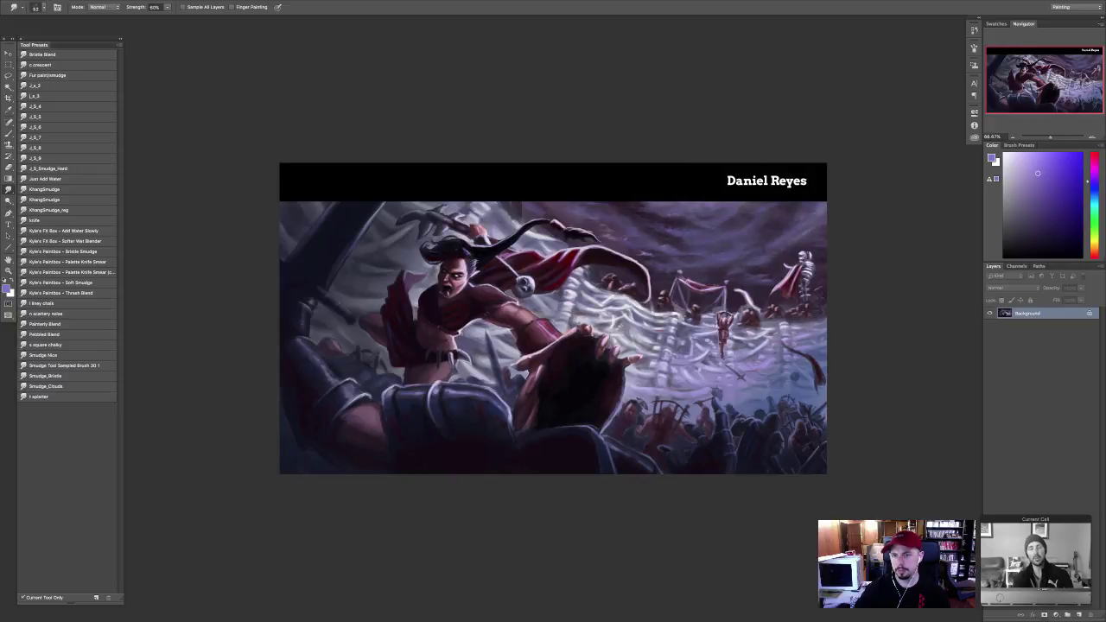
right_click(650, 271)
key("Escape")
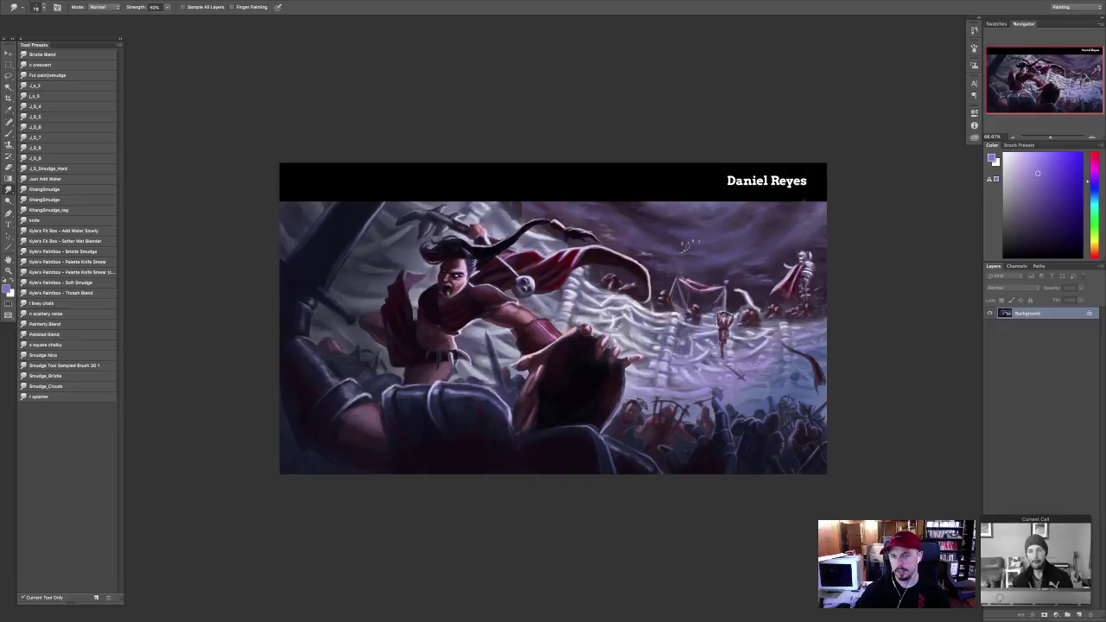
Return to the Brush, choose a bright pink-magenta and paint a test stroke on the right.
left_click(8, 132)
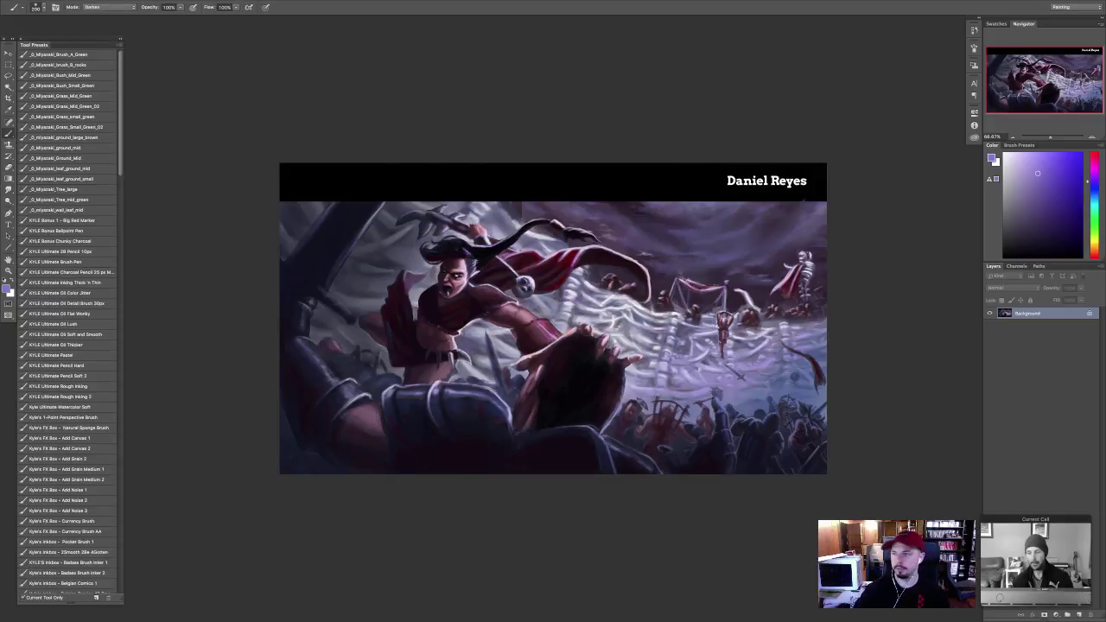
left_click(1094, 167)
left_click(1051, 159)
right_click(680, 255)
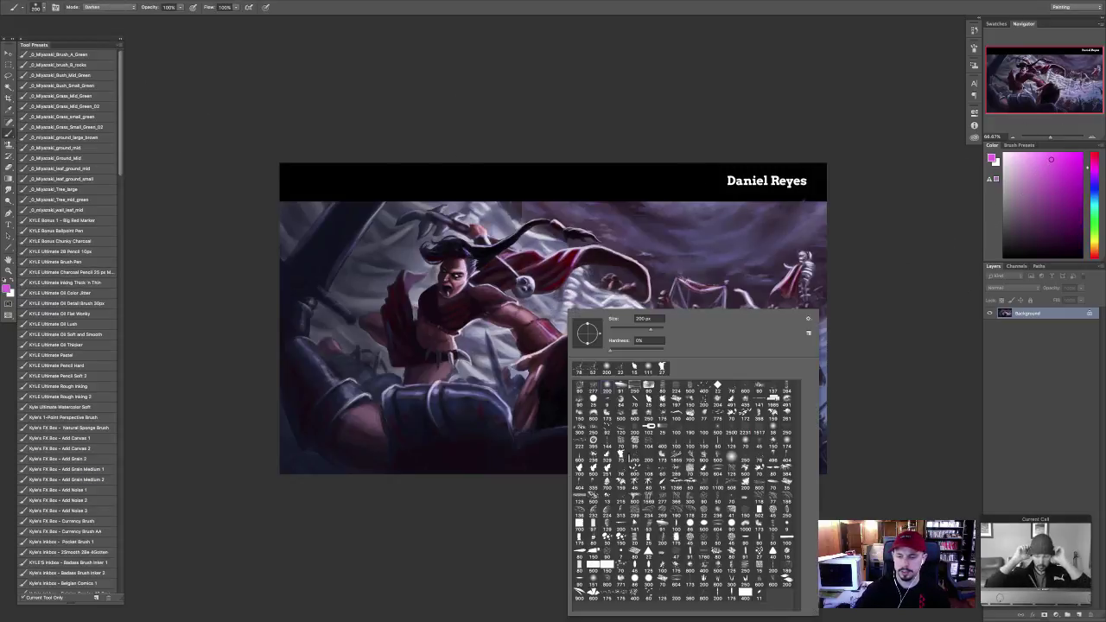
left_click(680, 255)
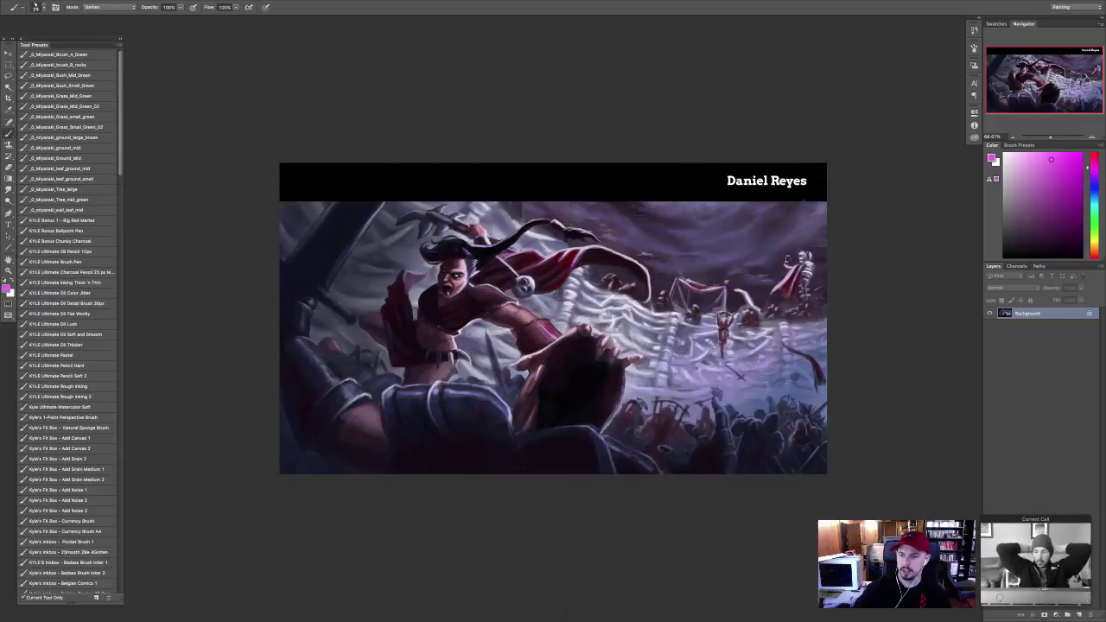
left_click_drag(575, 275, 821, 333)
Undo the pink stroke, add a new layer and sketch pink composition arcs across the figure.
key("ctrl+z")
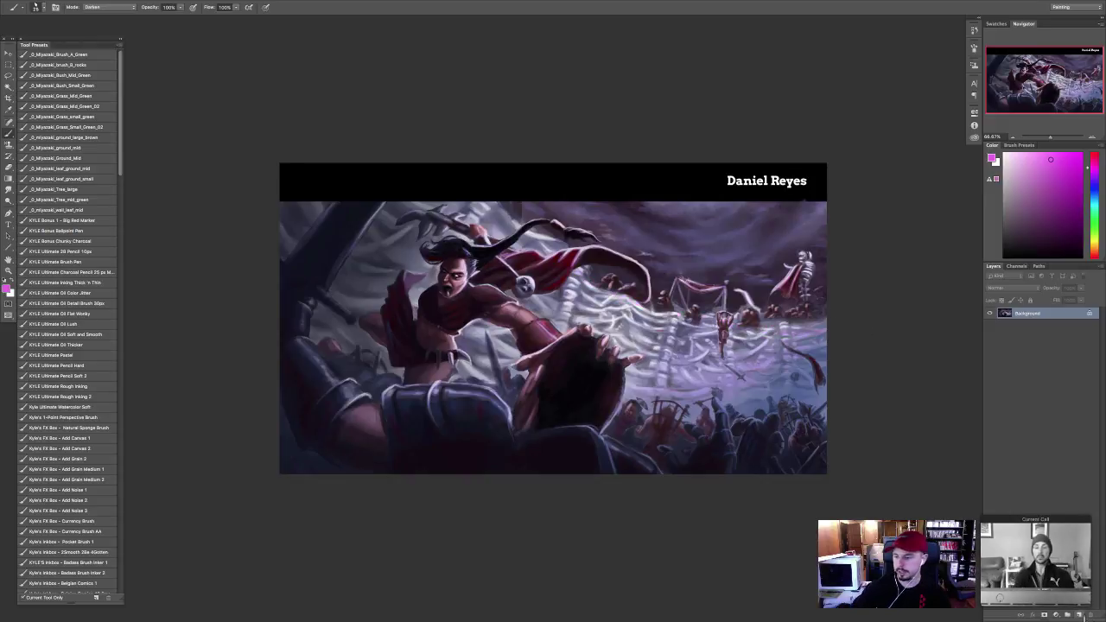
left_click(1081, 615)
left_click_drag(534, 216, 864, 309)
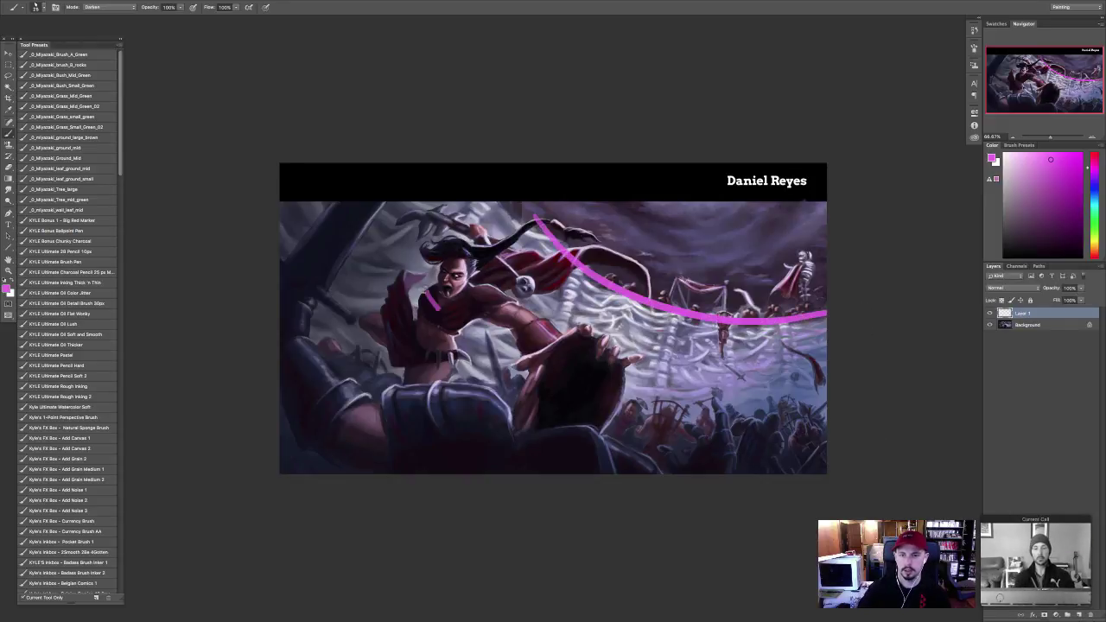
left_click_drag(425, 290, 812, 386)
mouse_move(807, 223)
left_mouse_down()
mouse_move(616, 252)
mouse_move(580, 222)
left_mouse_up()
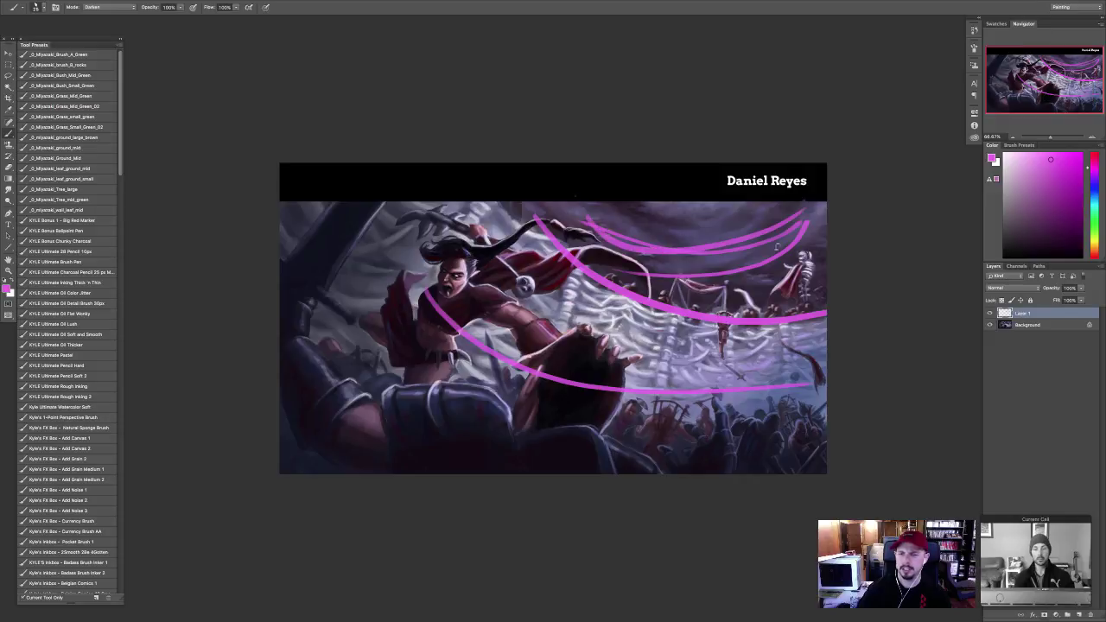
Redraw the top-right arcs and add three arcs near the top, then undo them.
key("ctrl+z")
key("ctrl+z")
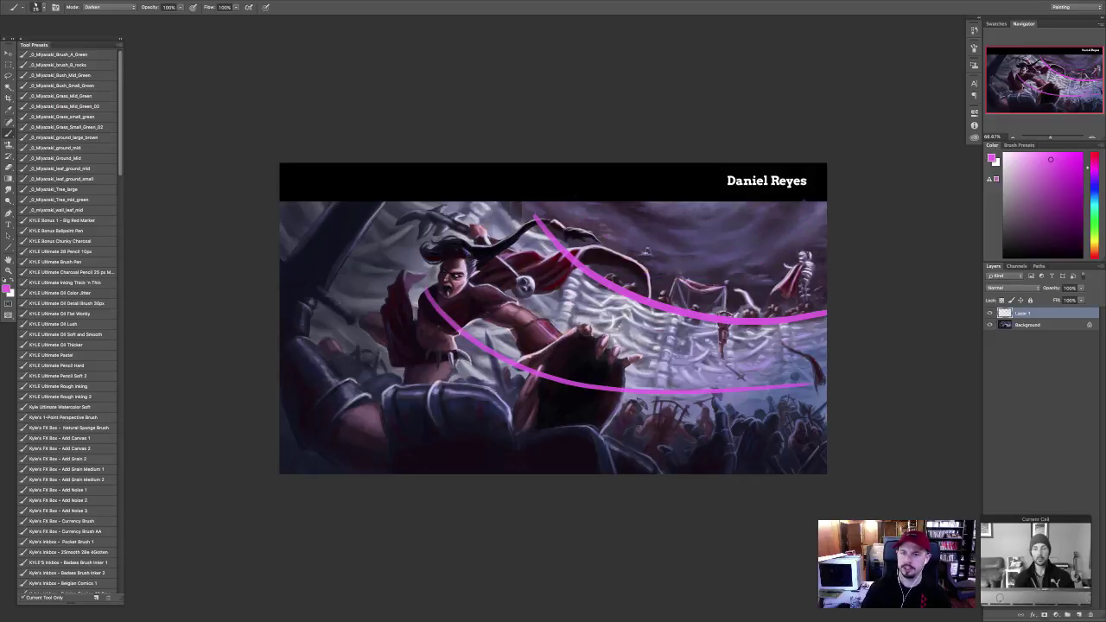
mouse_move(839, 169)
left_mouse_down()
mouse_move(725, 248)
mouse_move(606, 277)
mouse_move(817, 192)
mouse_move(638, 273)
left_mouse_up()
key("ctrl+z")
mouse_move(745, 195)
left_mouse_down()
mouse_move(683, 234)
mouse_move(572, 252)
left_mouse_up()
left_click_drag(705, 196, 555, 235)
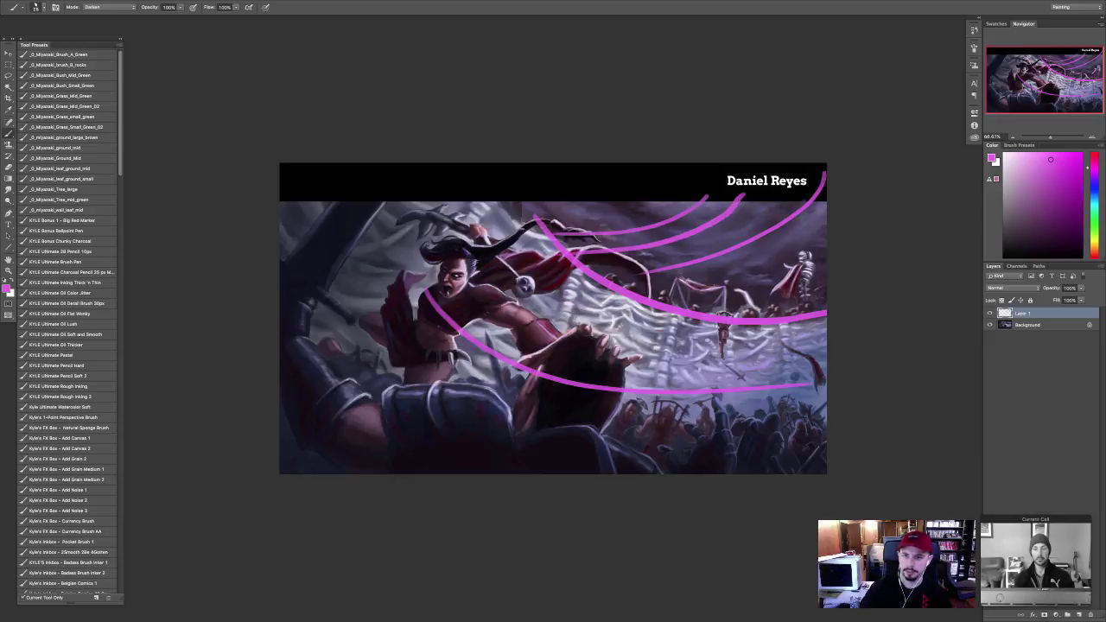
left_click_drag(657, 200, 549, 221)
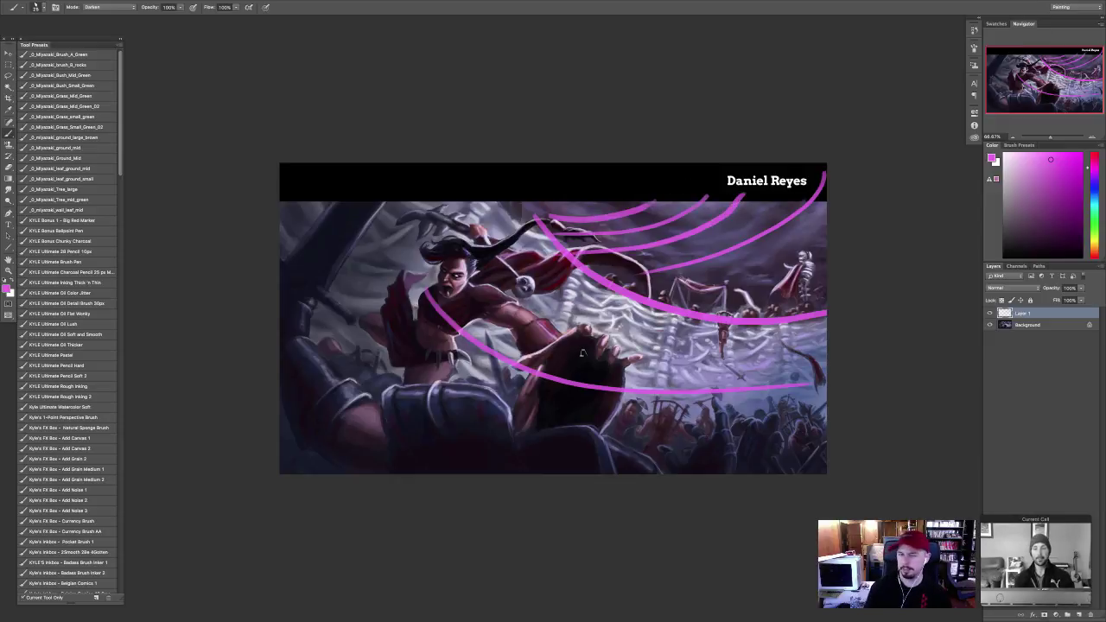
key("ctrl+alt+z")
key("ctrl+alt+z")
key("ctrl+alt+z")
key("ctrl+alt+z")
key("ctrl+alt+z")
key("ctrl+alt+z")
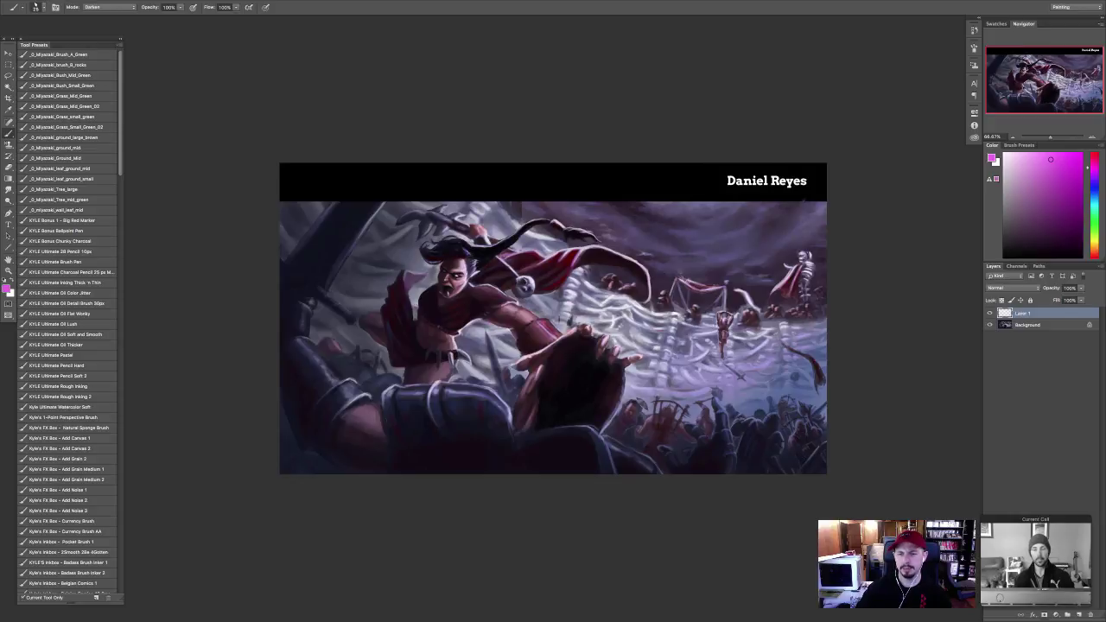
Sketch ellipses over the lower-left figure and a magenta crop frame, then undo them all.
mouse_move(371, 296)
left_mouse_down()
mouse_move(393, 422)
mouse_move(428, 288)
mouse_move(375, 423)
mouse_move(546, 392)
mouse_move(407, 463)
mouse_move(395, 348)
mouse_move(411, 474)
left_mouse_up()
key("ctrl+z")
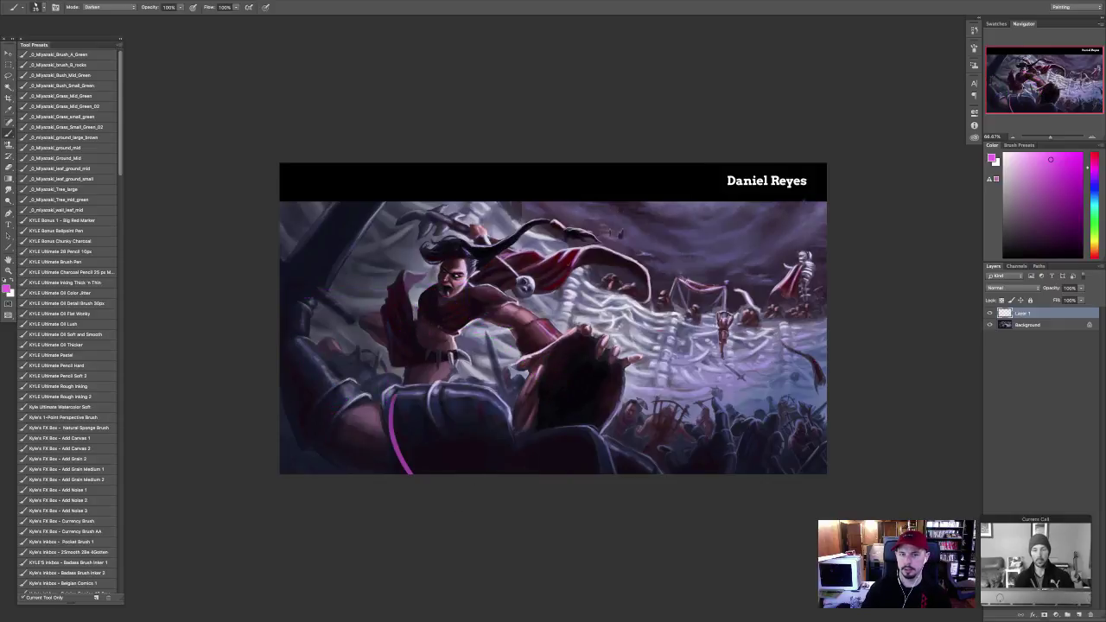
key("ctrl+z")
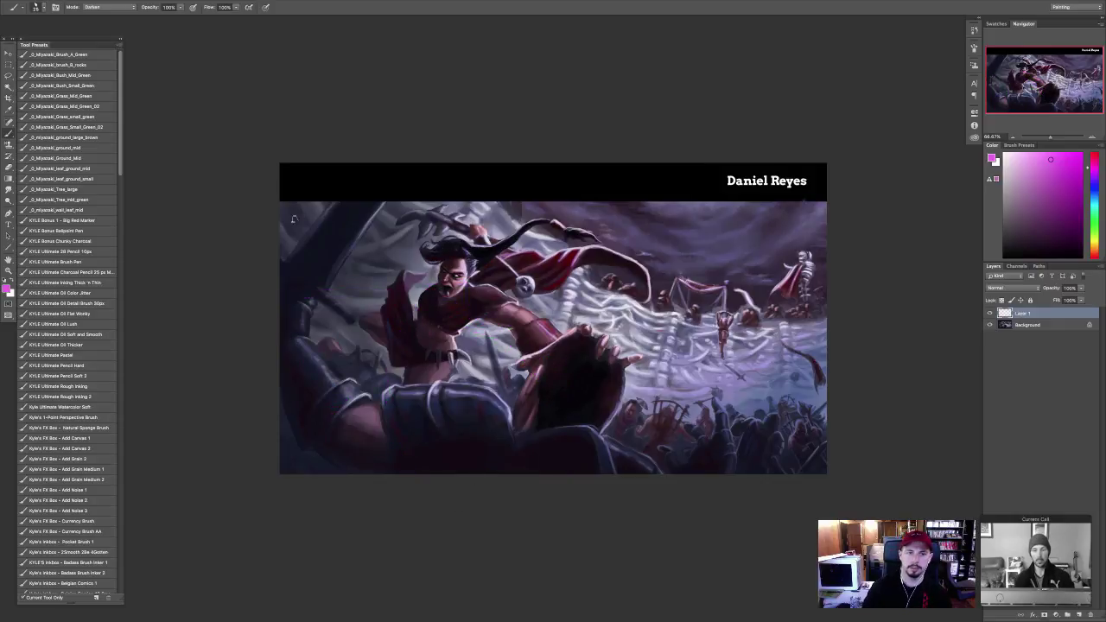
mouse_move(283, 213)
left_mouse_down()
mouse_move(631, 227)
mouse_move(733, 259)
mouse_move(731, 472)
mouse_move(198, 478)
mouse_move(285, 292)
mouse_move(285, 473)
left_mouse_up()
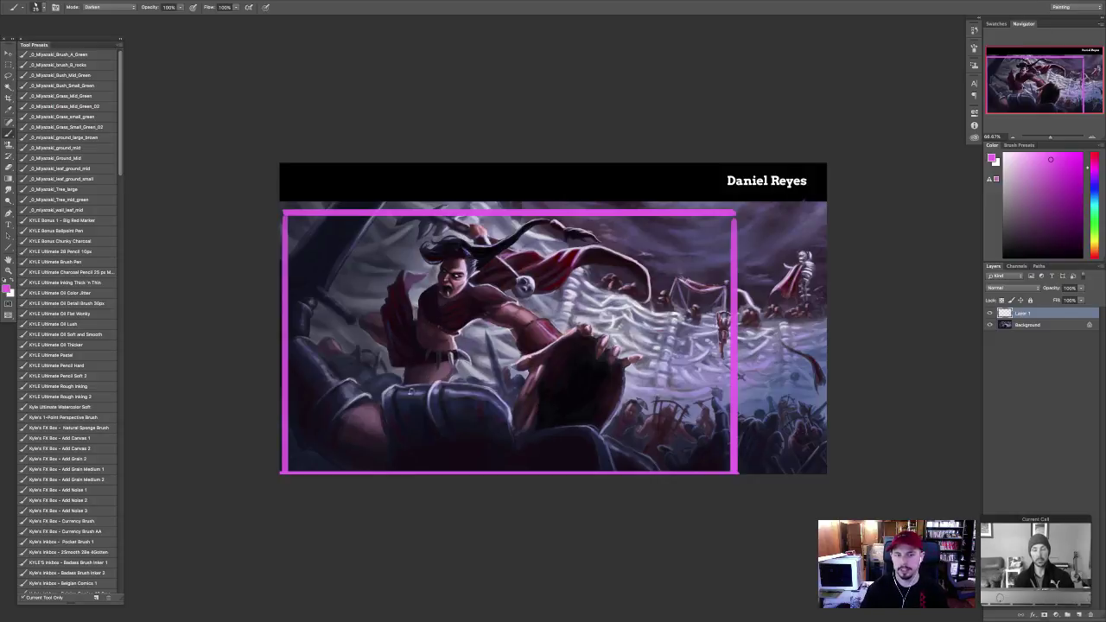
key("ctrl+z")
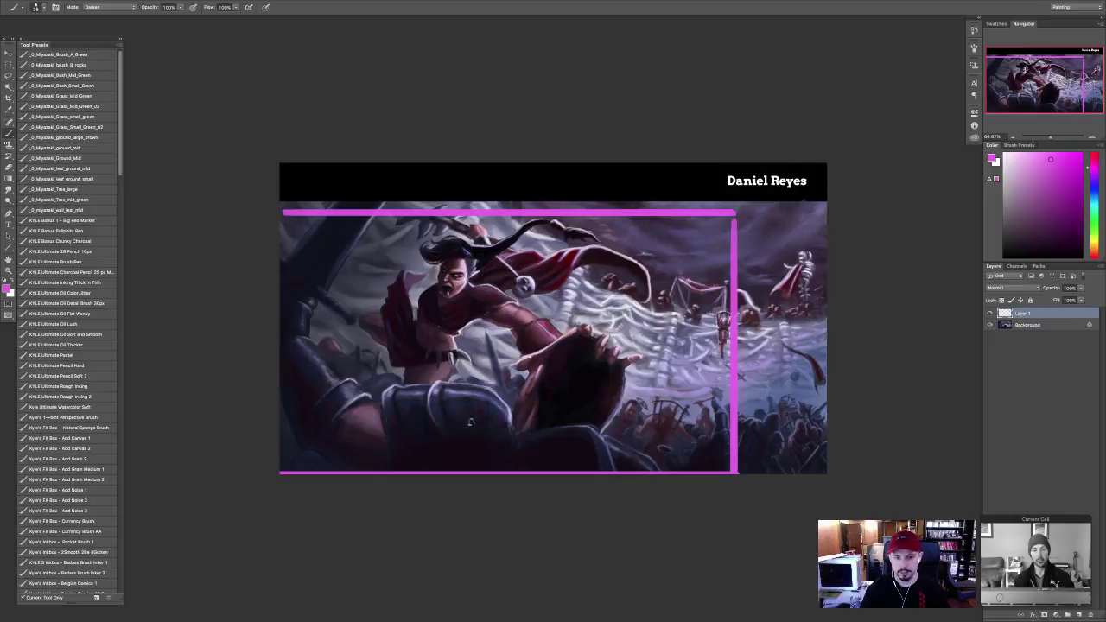
key("ctrl+z")
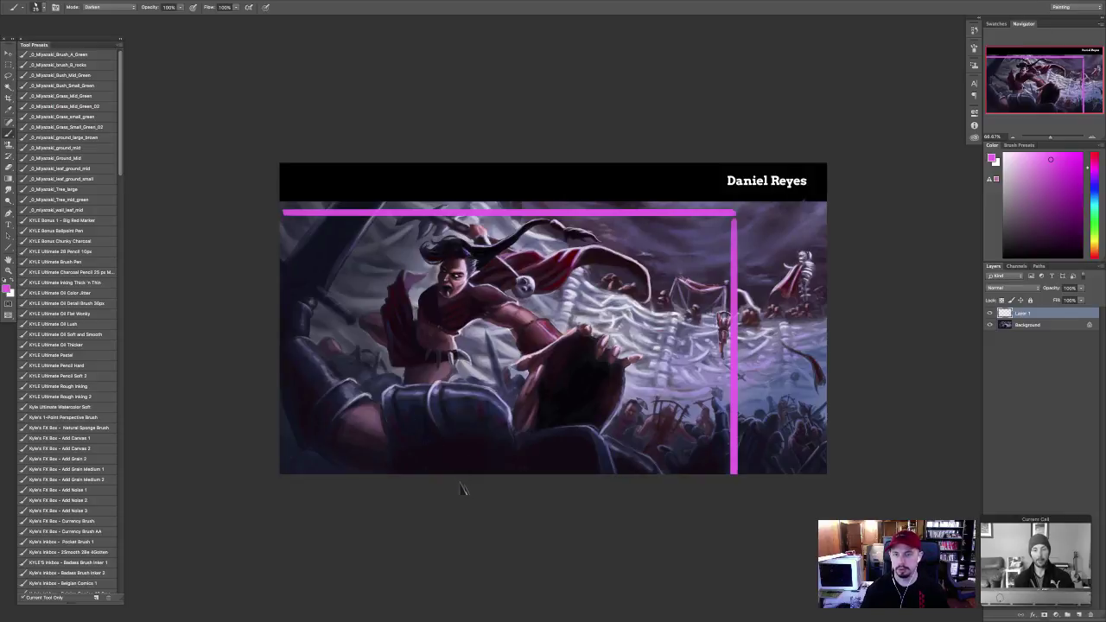
key("ctrl+z")
key("ctrl+z")
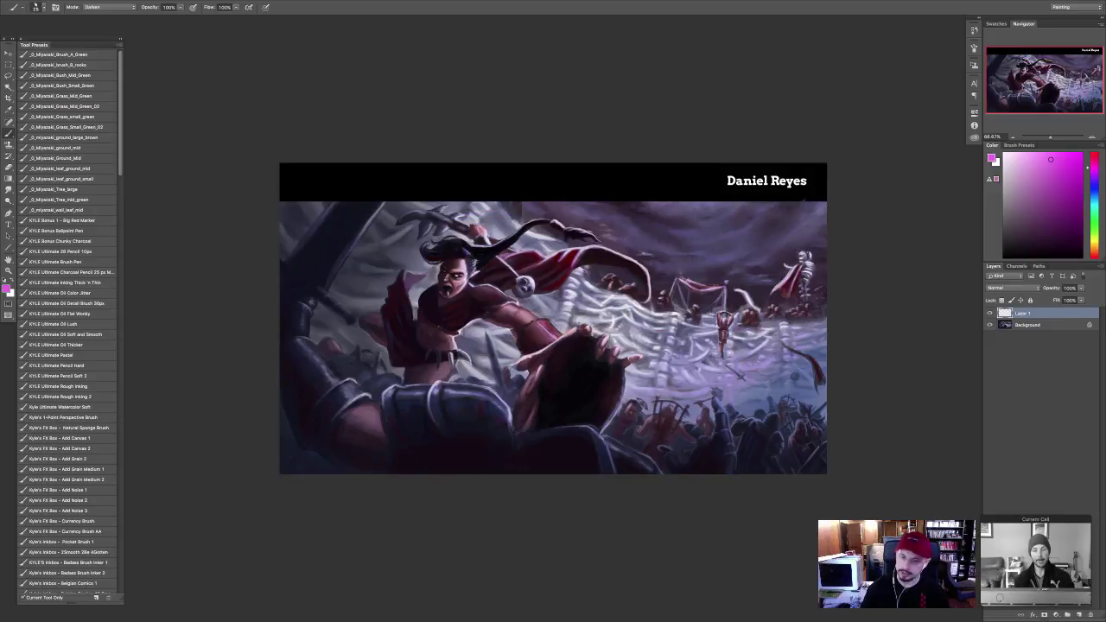
Cycle screen modes back to all windows and zoom out the critiqued painting's window.
key("f")
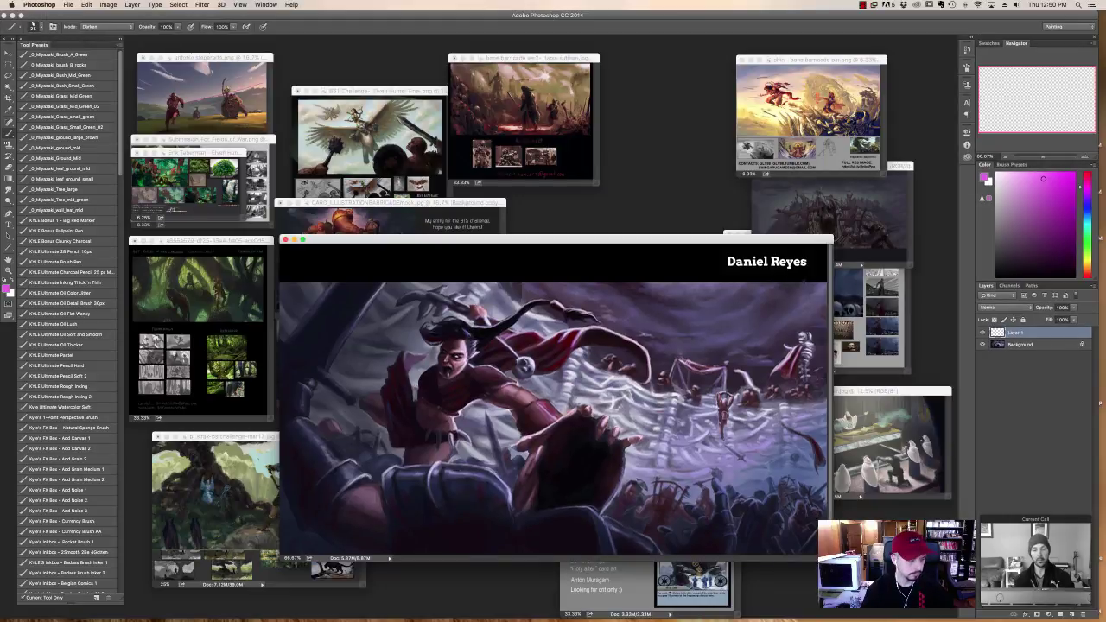
key("f")
key("ctrl+minus")
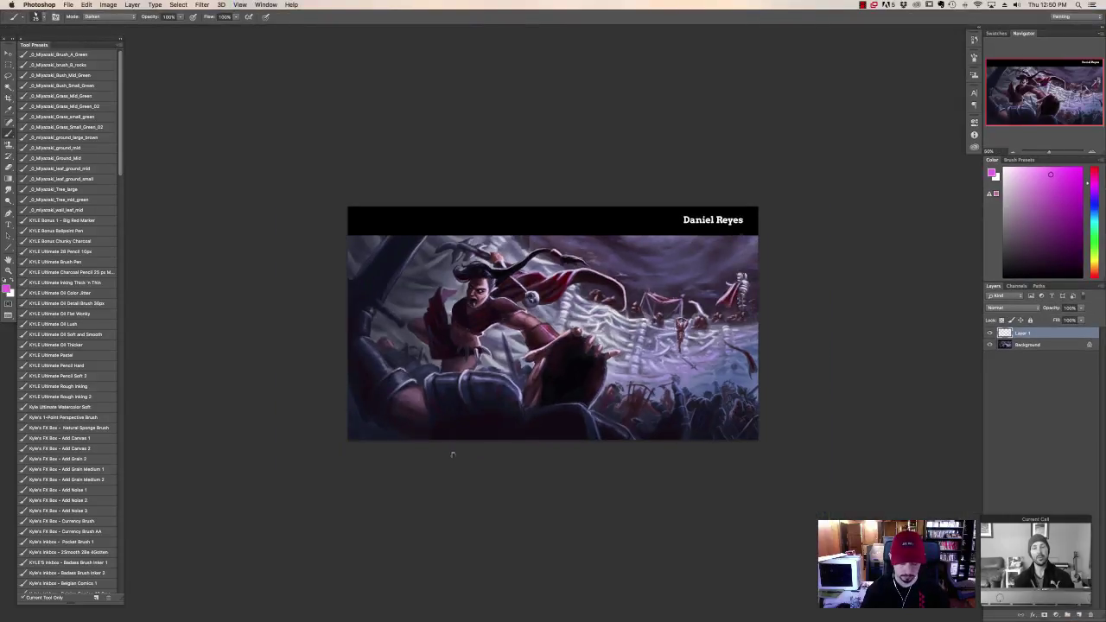
key("f")
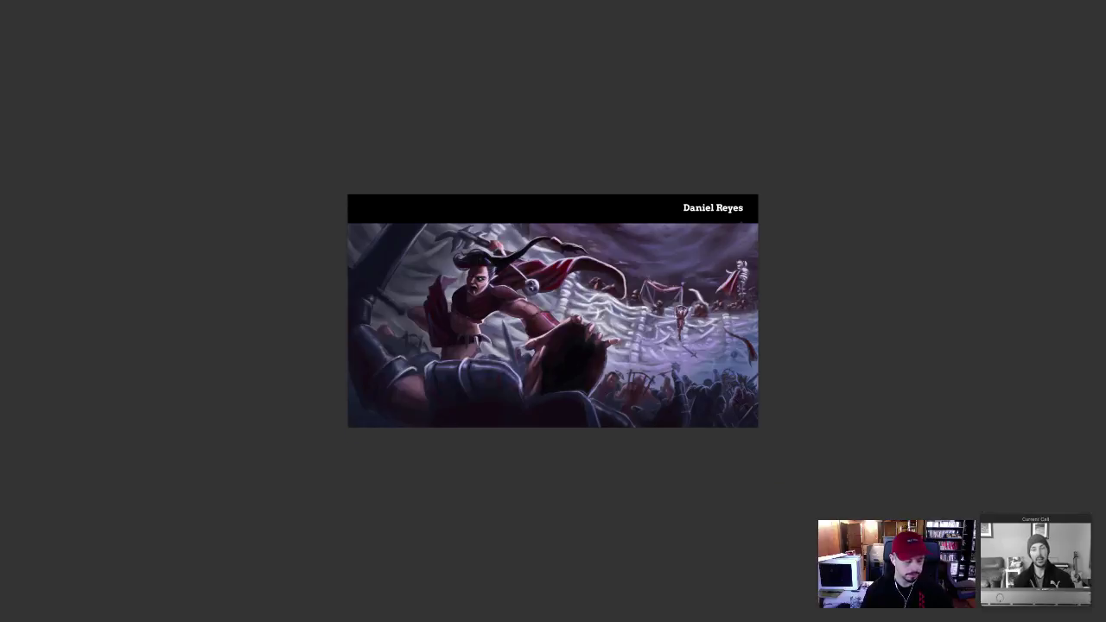
key("f")
key("ctrl+minus")
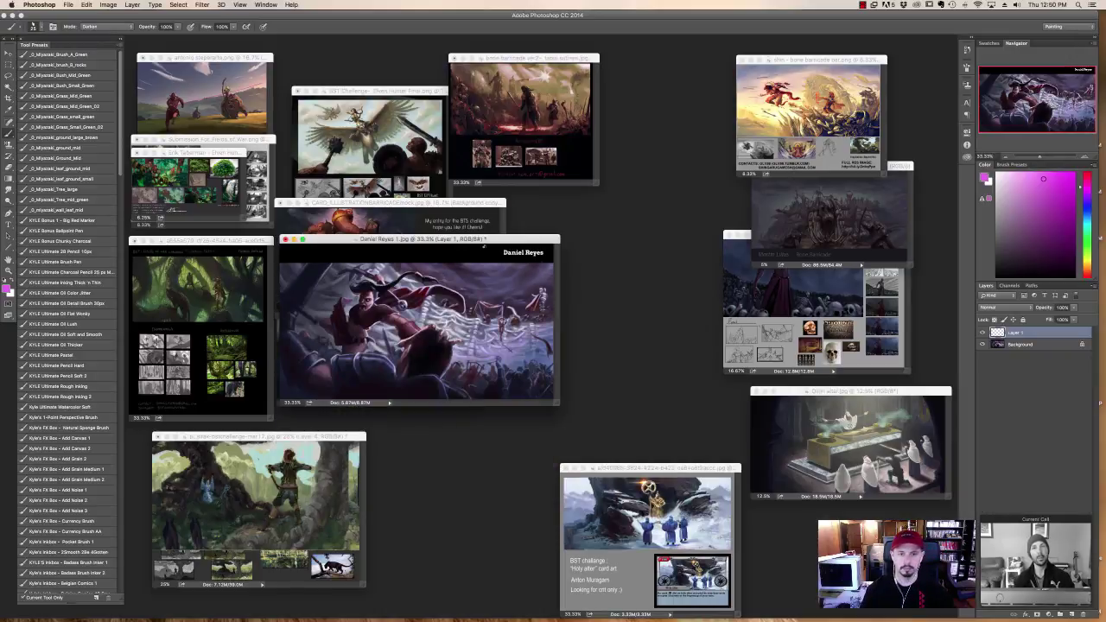
key("ctrl+minus")
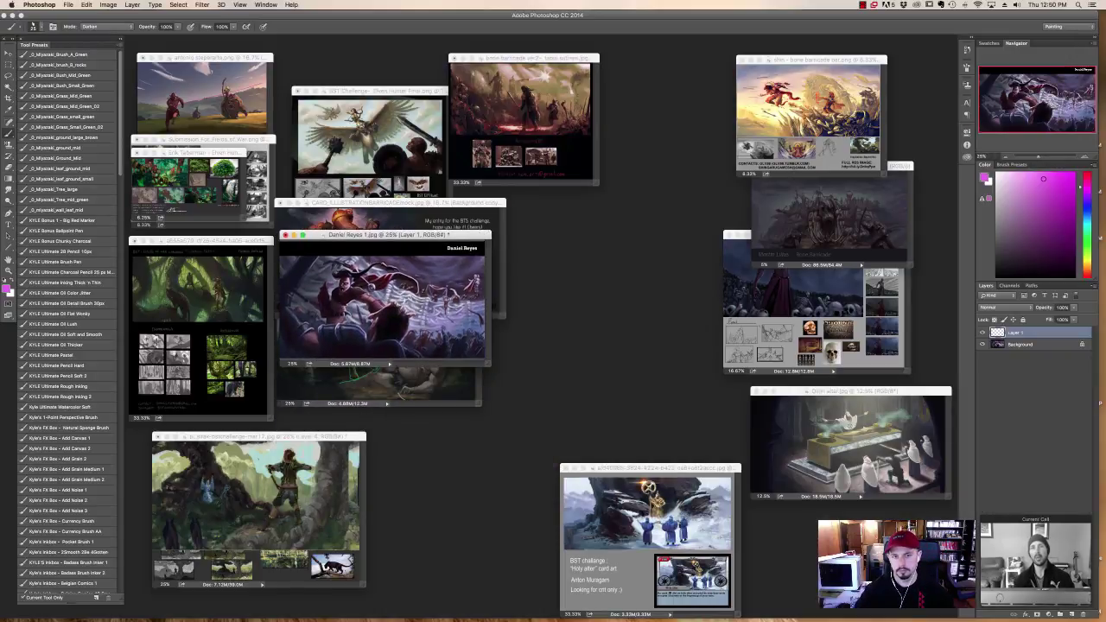
Move the critiqued window aside, bring the bone barricade painting forward and zoom in twice.
left_click_drag(385, 239, 429, 405)
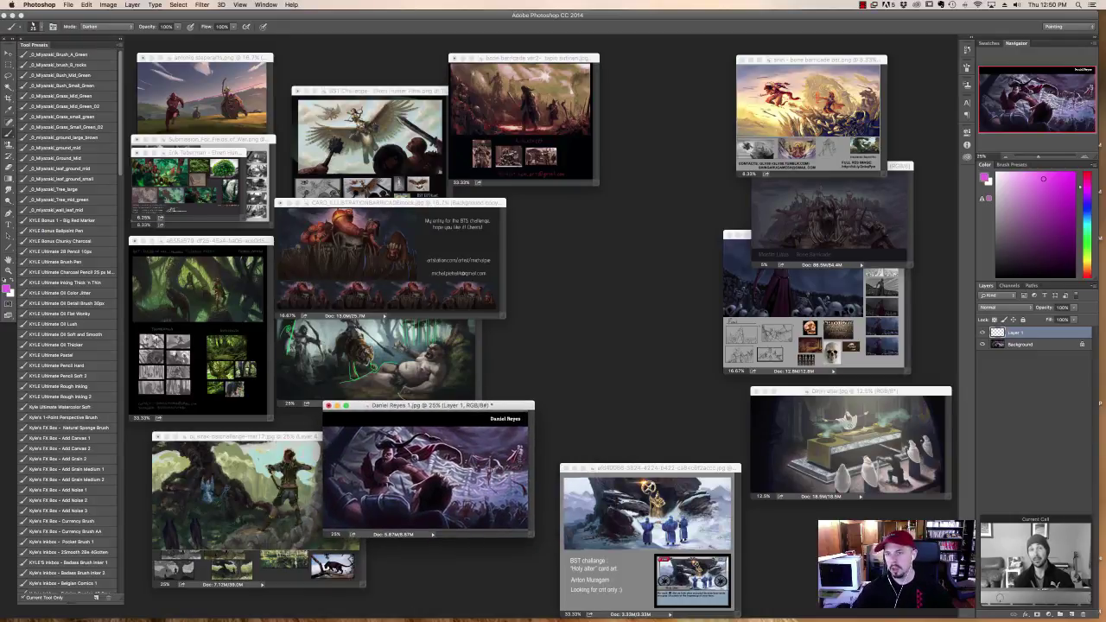
left_click_drag(812, 59, 540, 198)
key("super+equal")
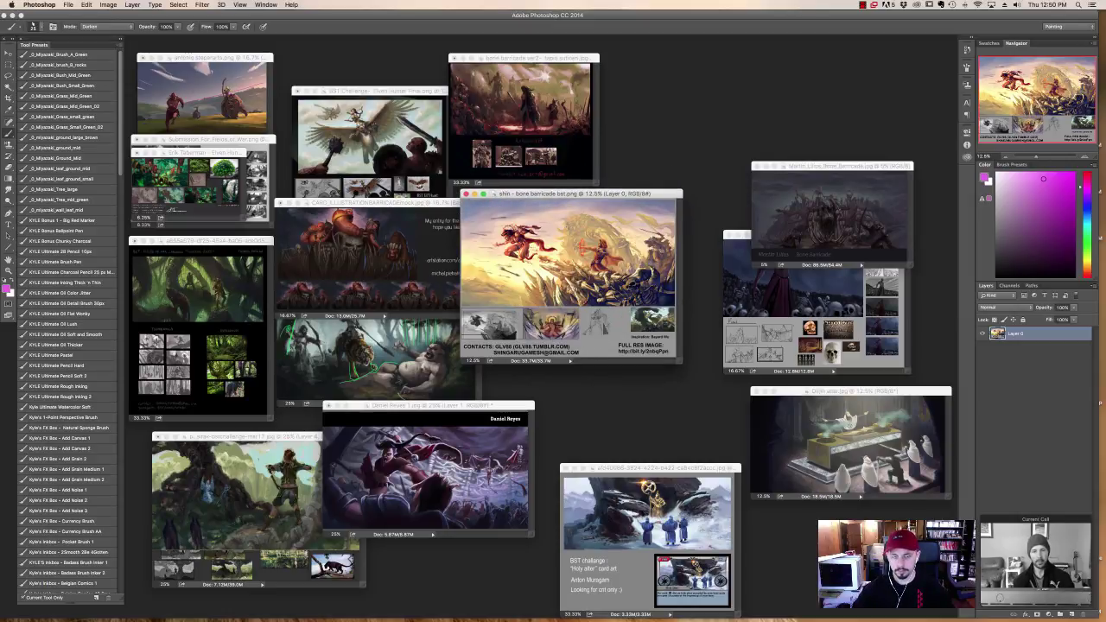
key("super+equal")
key("super+equal")
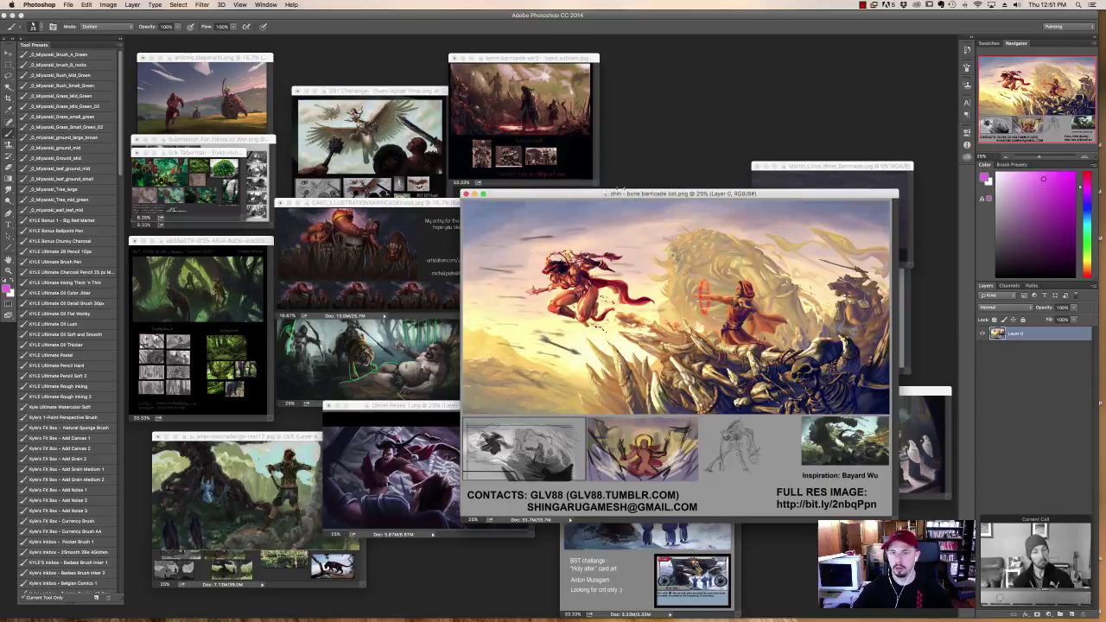
left_click_drag(540, 194, 399, 143)
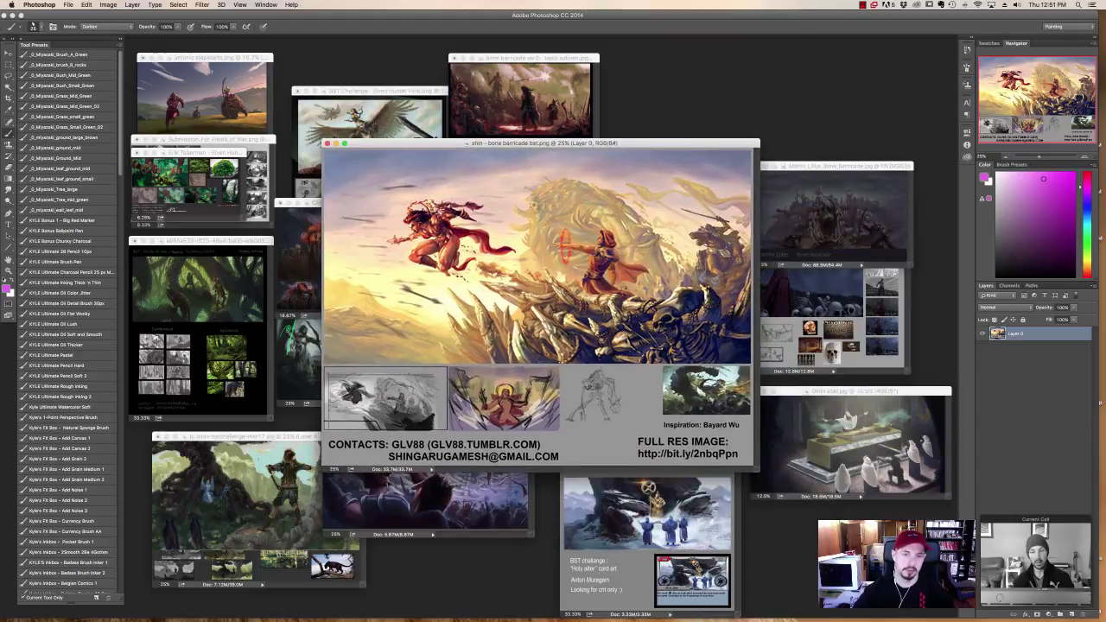
Show the bone barricade painting alone, zoom in to 50% and pan, then choose the Lasso.
key("f")
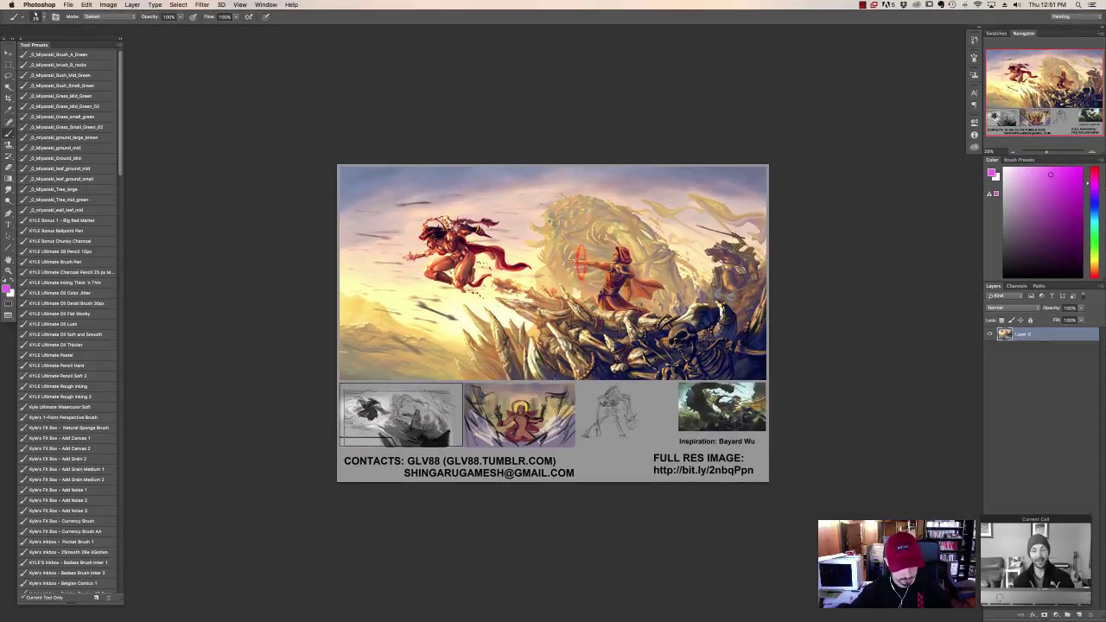
key("super+equal")
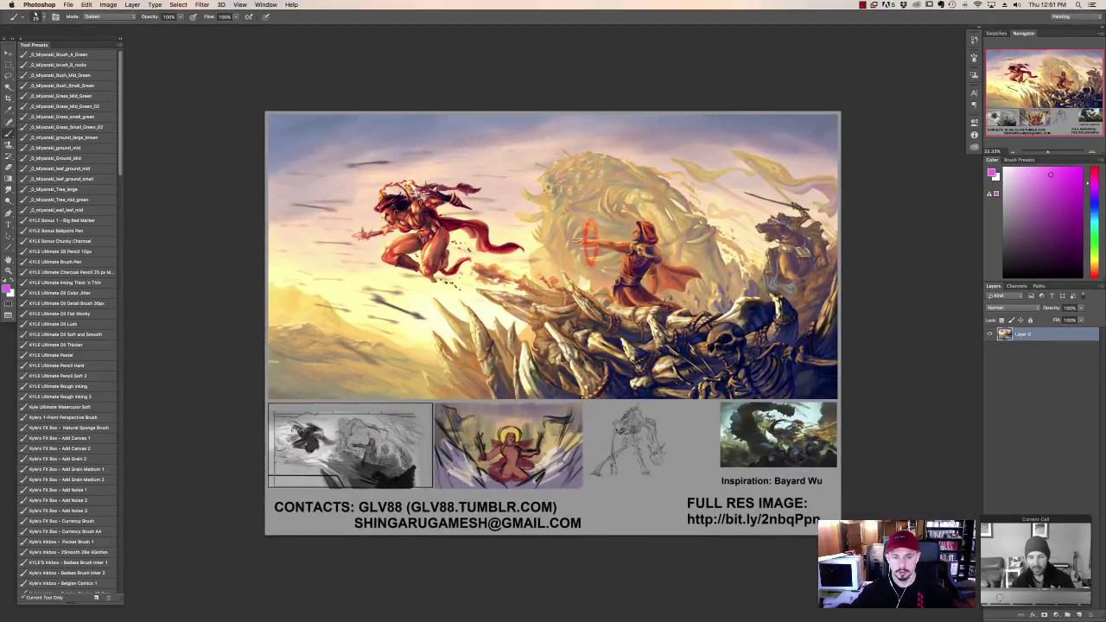
key("super+equal")
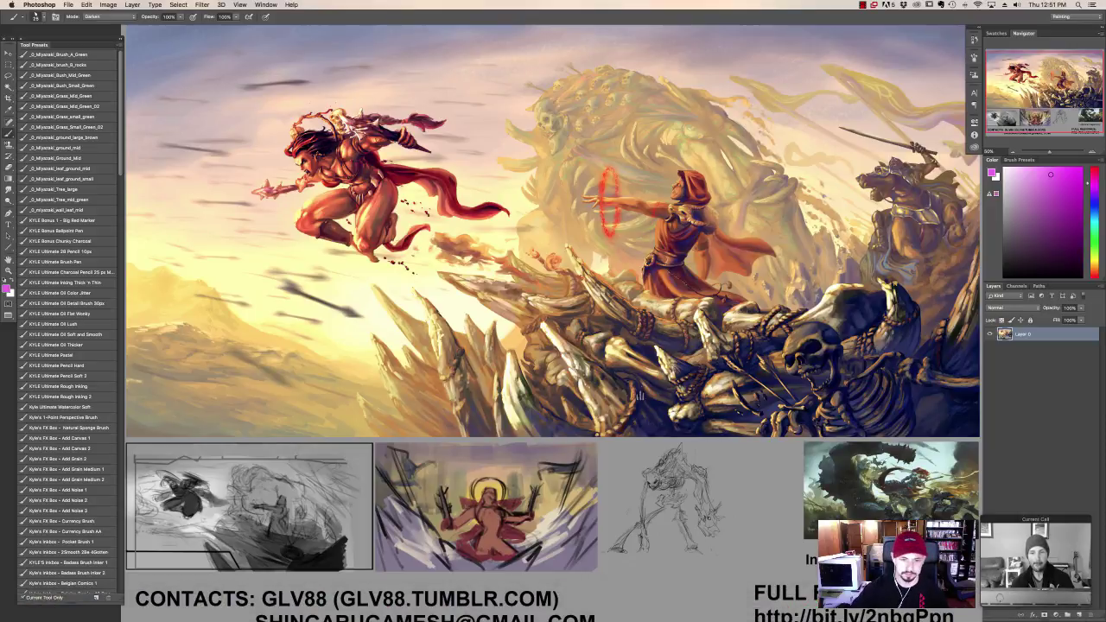
left_click_drag(646, 395, 574, 406)
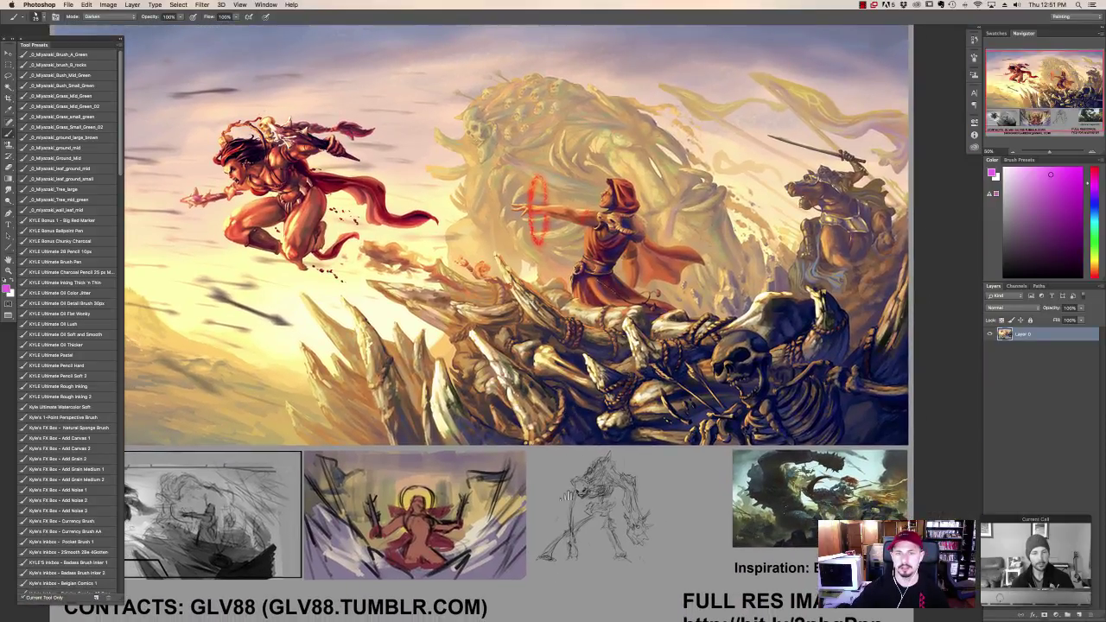
key("l")
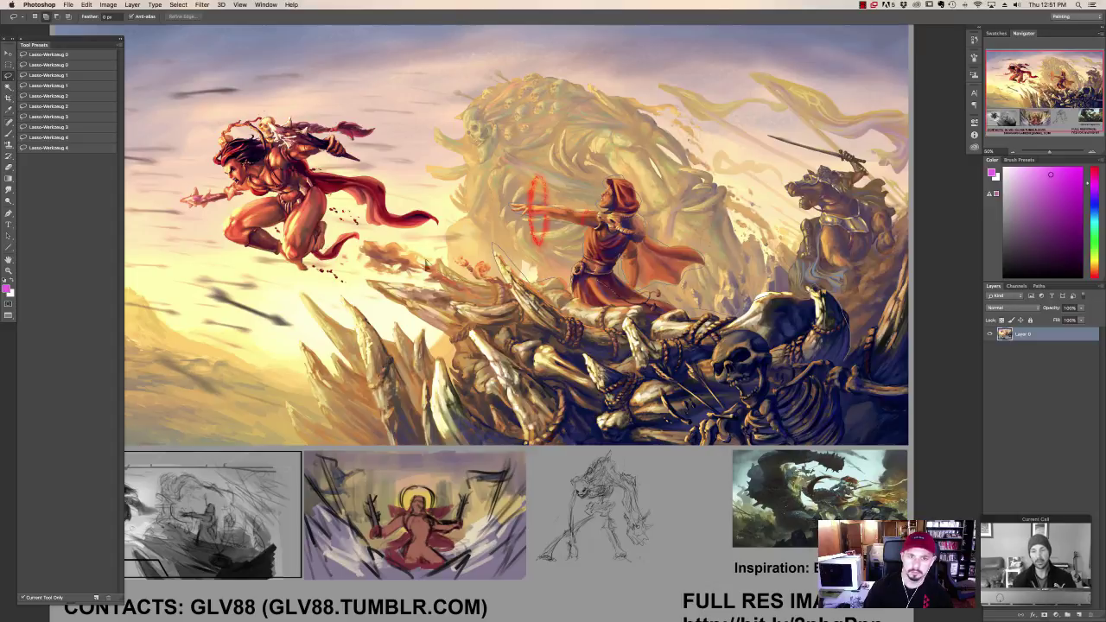
Lasso around the bony rock foreground and zoom out to see the whole painting.
left_click_drag(378, 296, 452, 365)
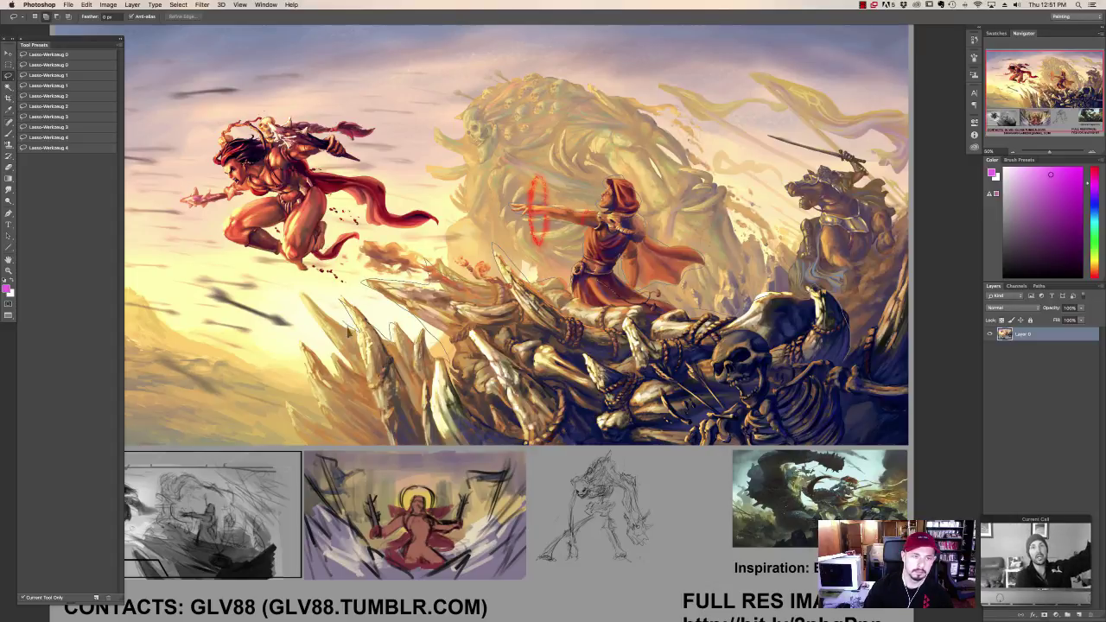
left_click_drag(349, 332, 315, 294)
left_click_drag(327, 367, 308, 381)
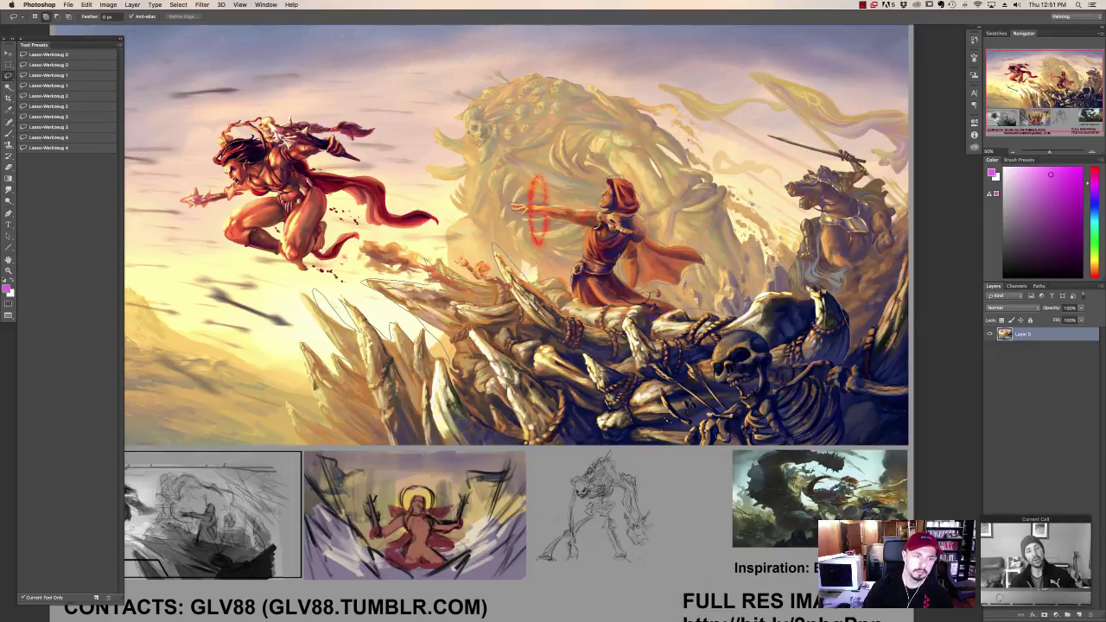
mouse_move(776, 486)
left_mouse_down()
mouse_move(908, 468)
mouse_move(854, 354)
left_mouse_up()
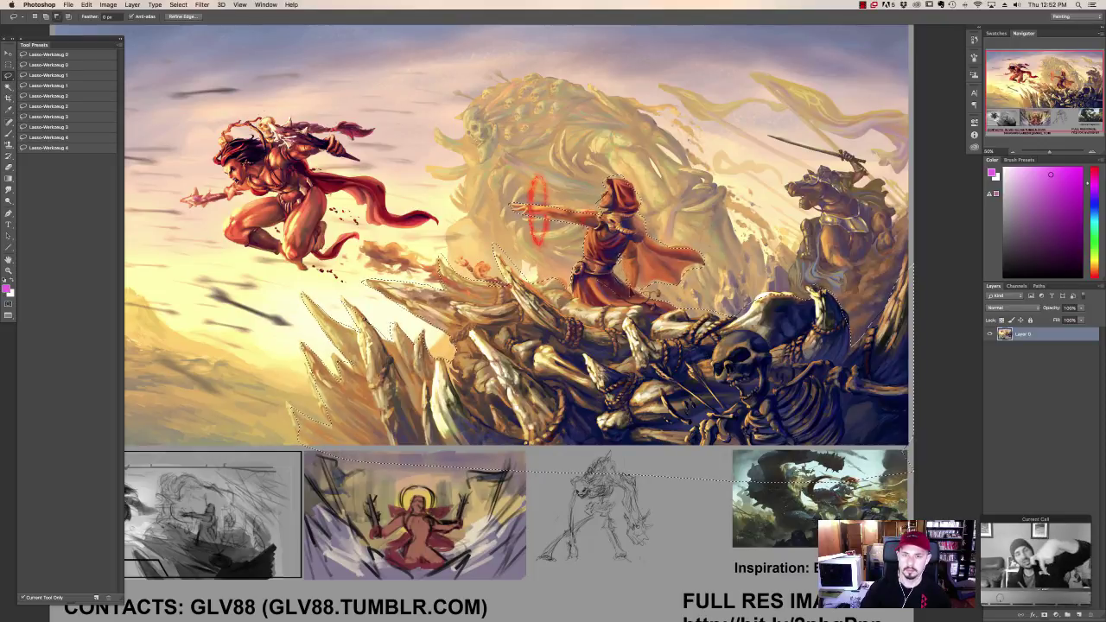
key("super+minus")
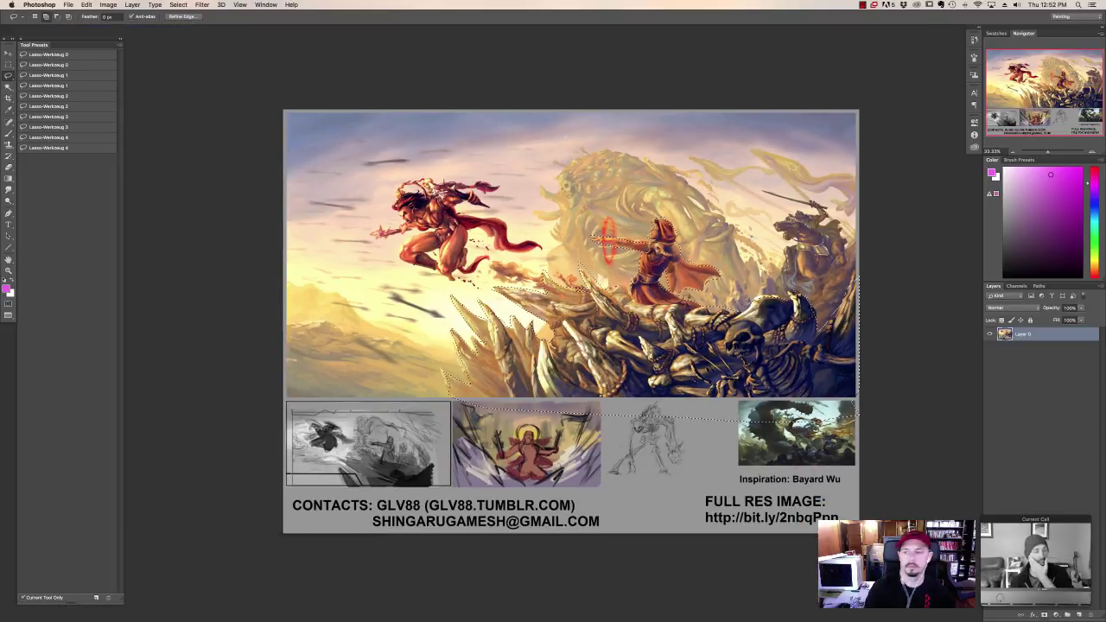
Copy the selected bone pile and paste it onto a new Layer 1.
left_click(86, 4)
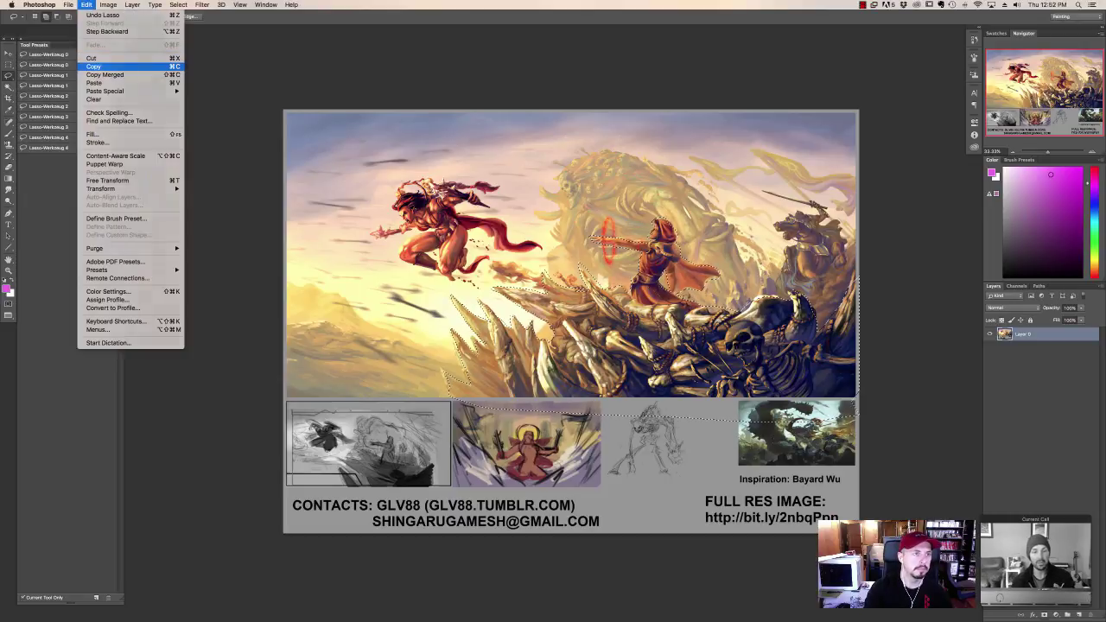
left_click(100, 66)
left_click(87, 4)
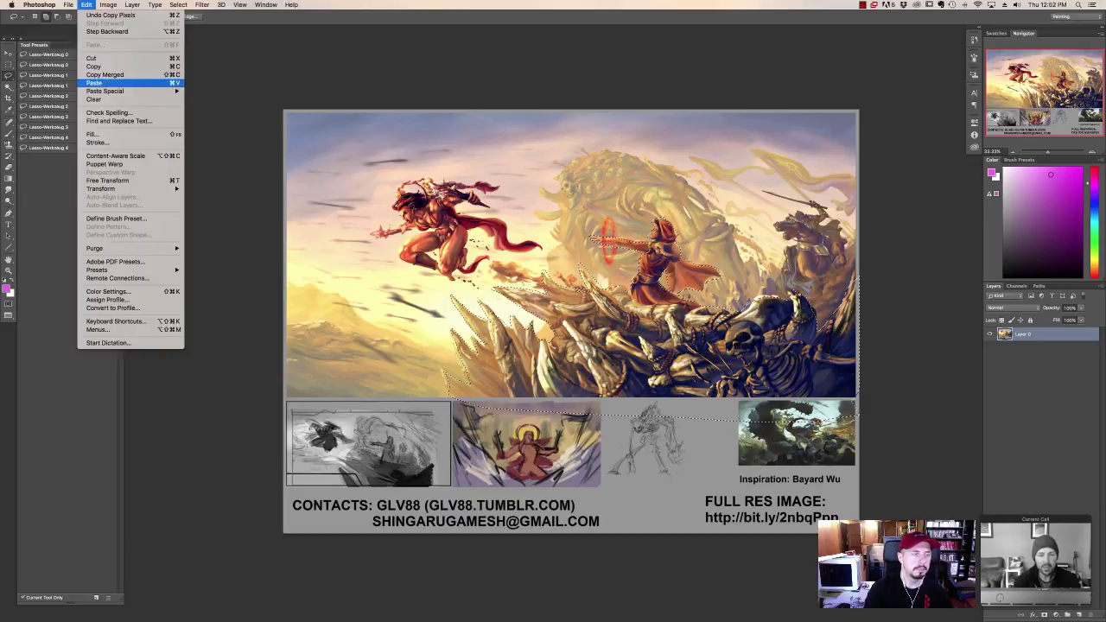
left_click(99, 79)
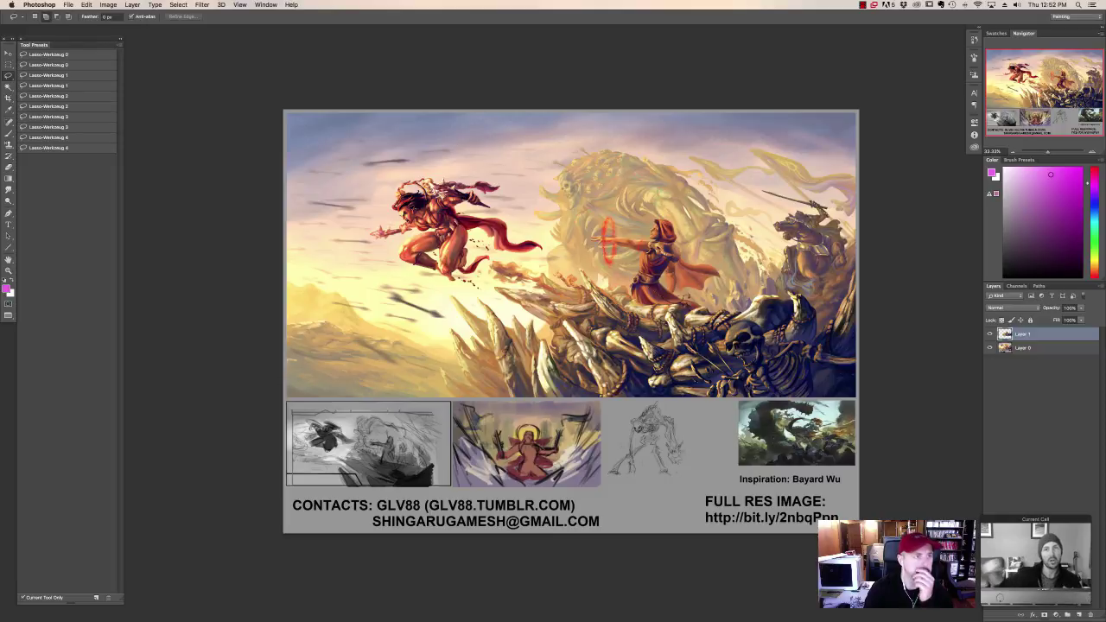
left_click(108, 4)
Apply Levels to Layer 1 with input black 26 and output levels 40 to 122.
mouse_move(113, 29)
left_click(200, 37)
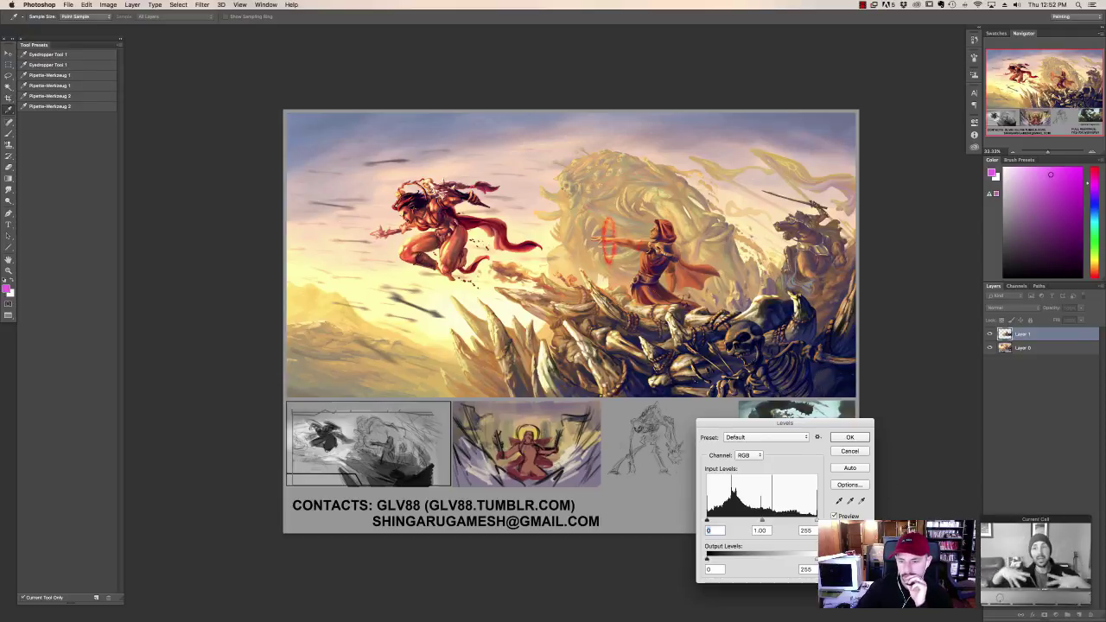
type("26")
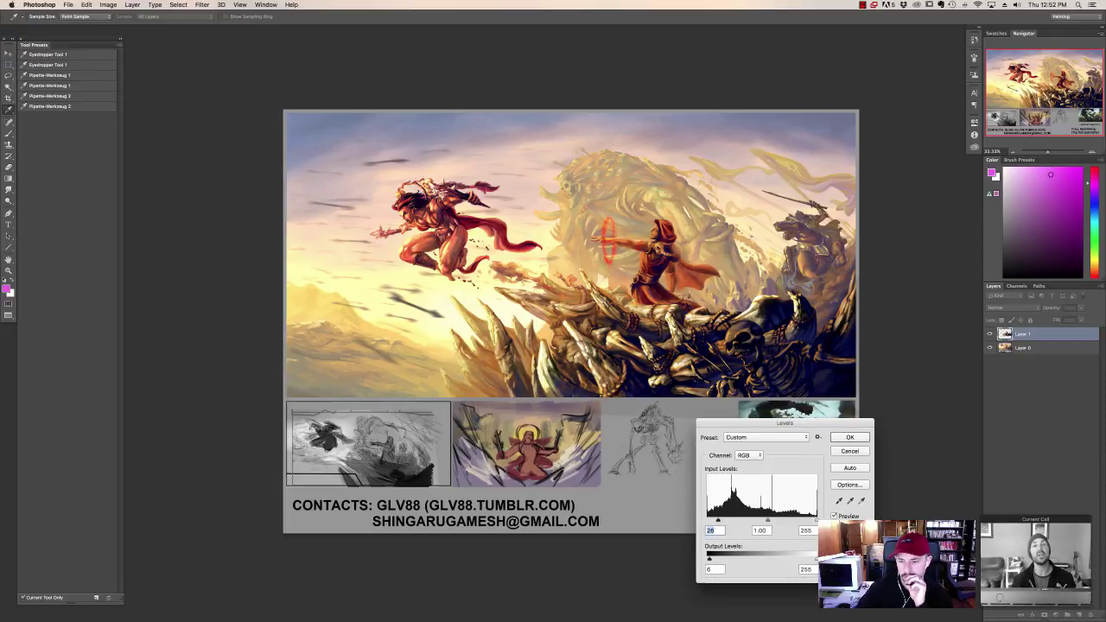
left_click_drag(710, 559, 724, 559)
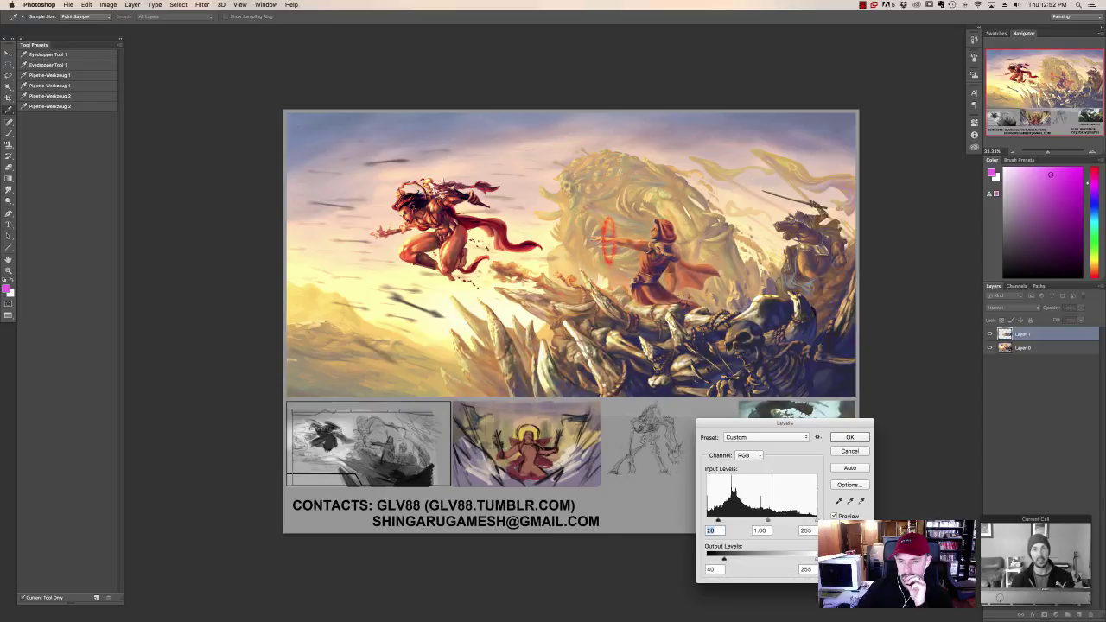
left_click(710, 569)
left_click_drag(803, 559, 759, 559)
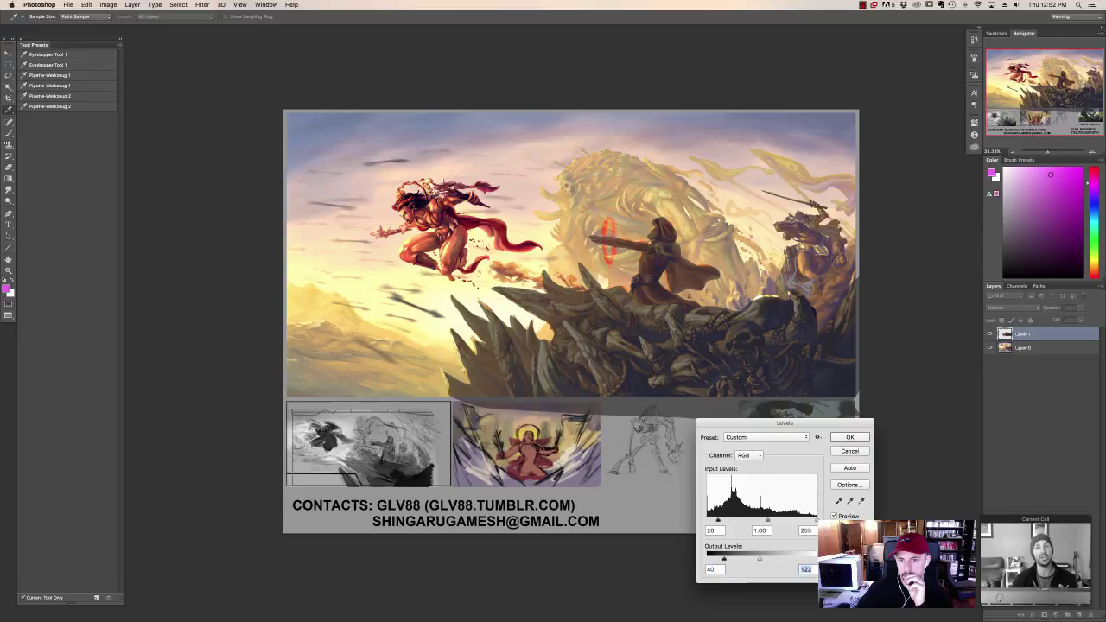
Set the Levels midtone to 0.93, lower the input white point, and apply.
mouse_move(767, 520)
left_mouse_down()
mouse_move(757, 520)
mouse_move(770, 520)
left_mouse_up()
left_click(760, 530)
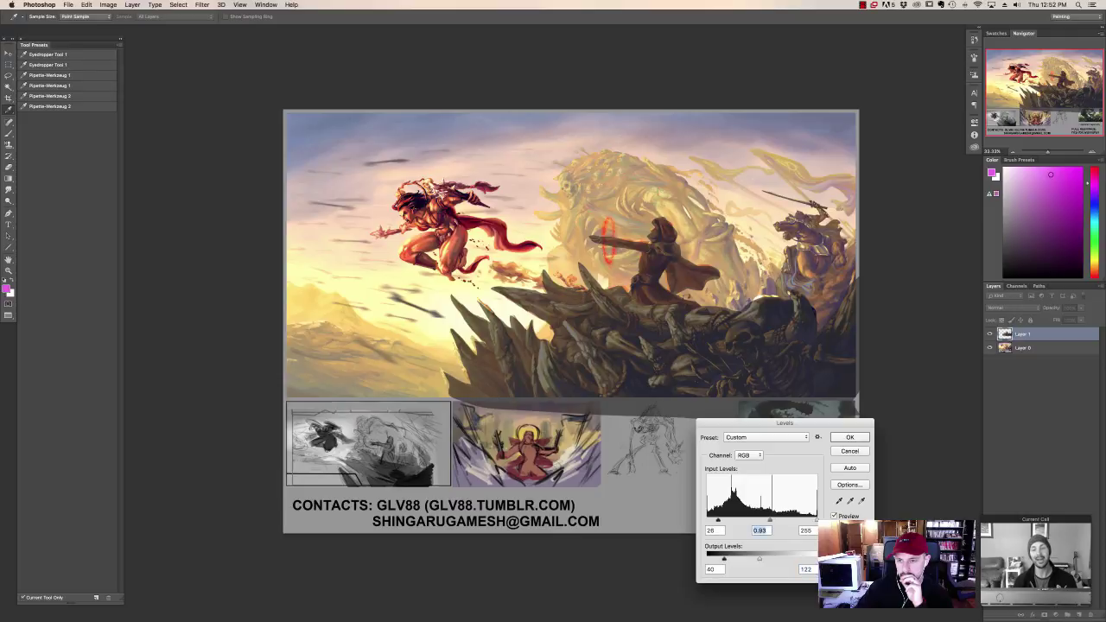
key("super+plus")
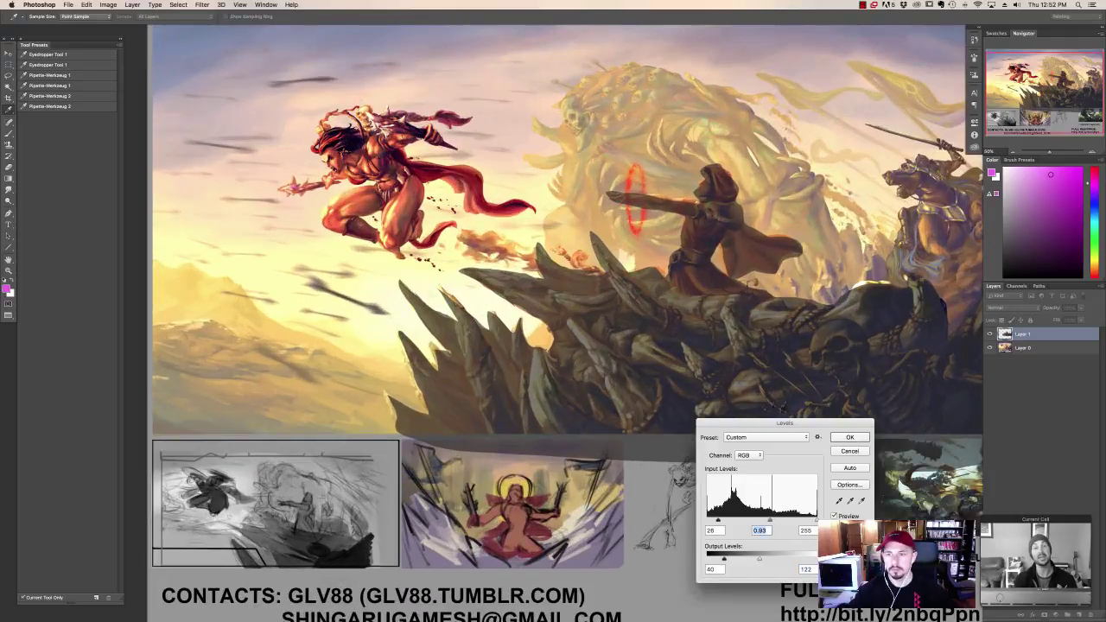
key("super+minus")
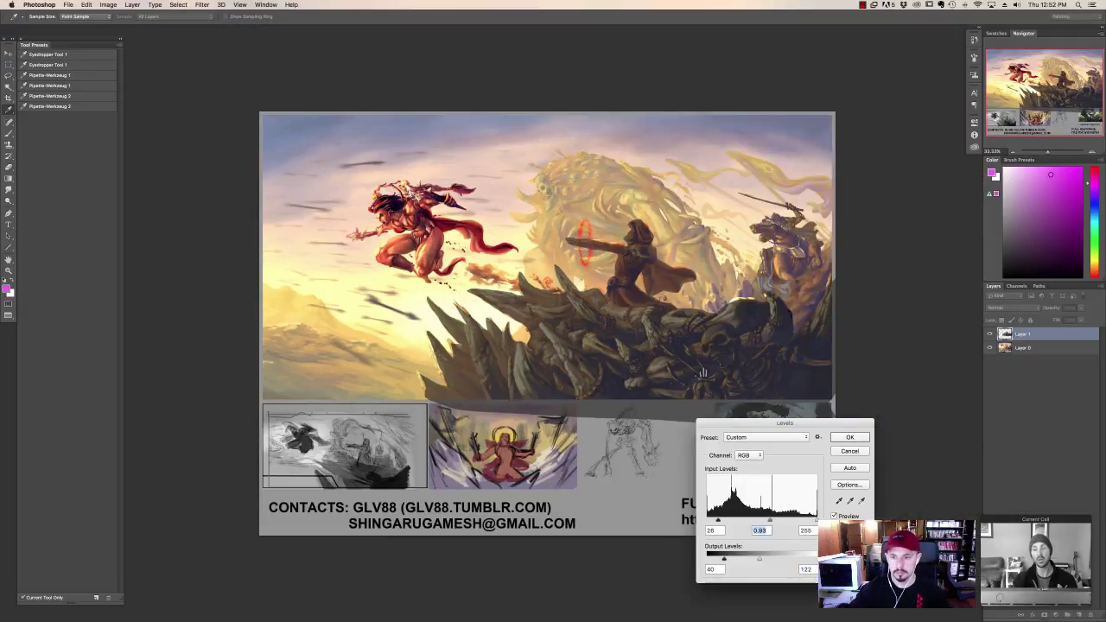
scroll(675, 360, "right", 3)
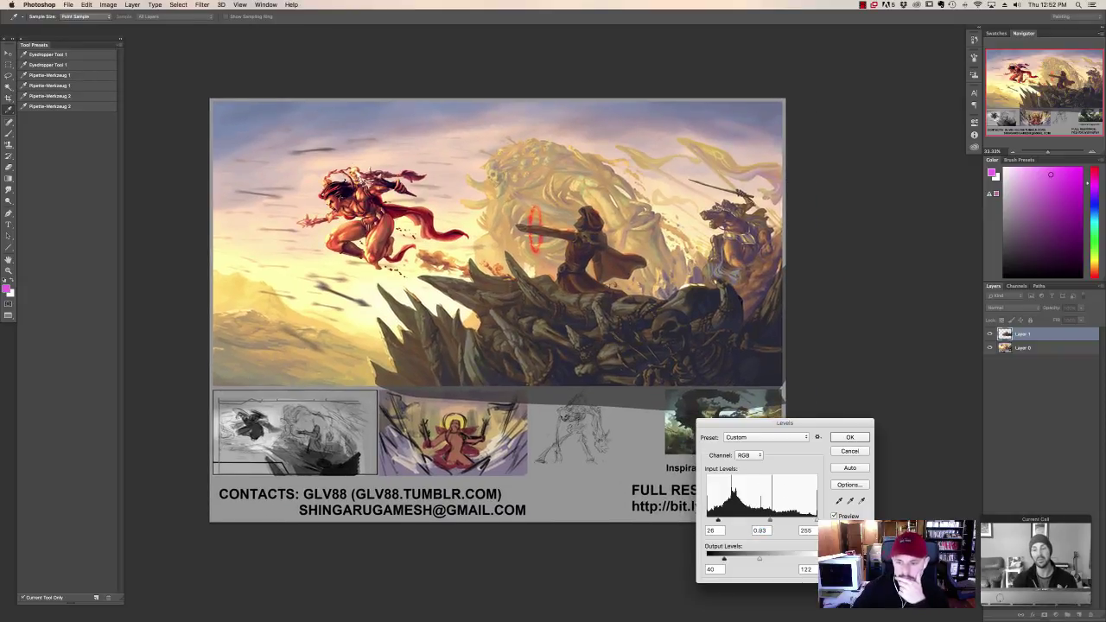
left_click_drag(810, 520, 799, 520)
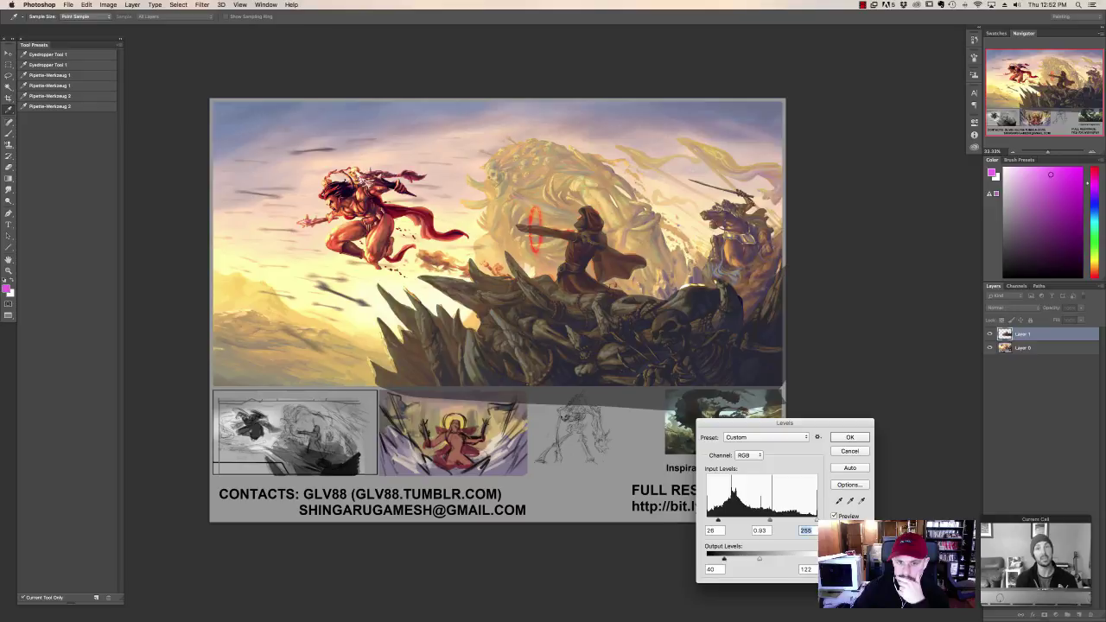
left_click(842, 439)
key("l")
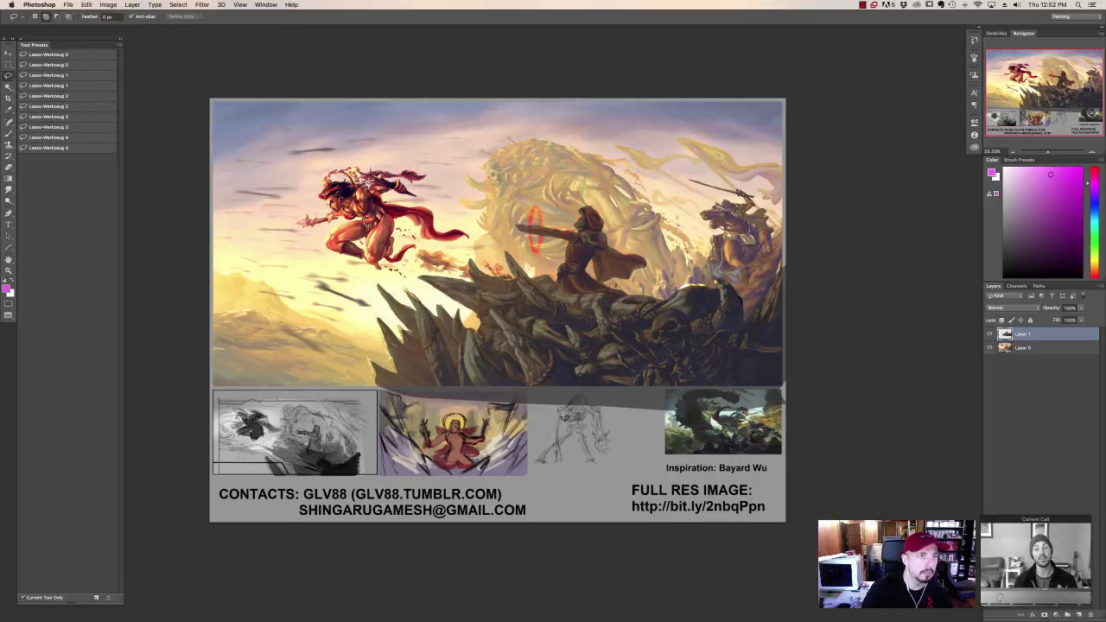
Select the sampled warm tones with Color Range at fuzziness 59.
left_click(178, 4)
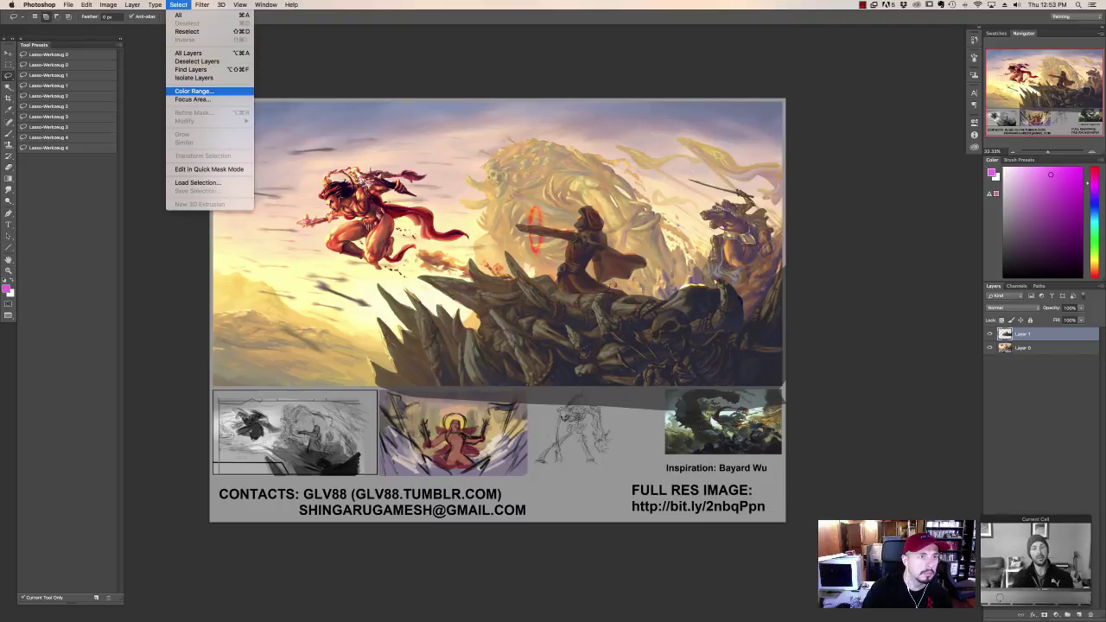
left_click(194, 91)
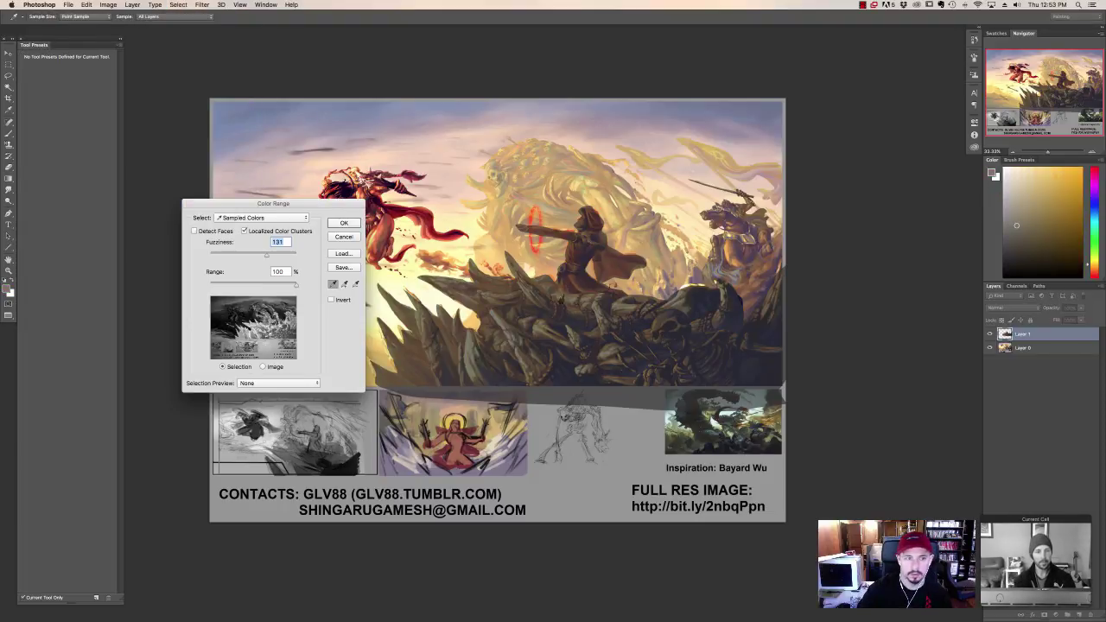
key("shift+Down")
key("shift+Down")
key("shift+Down")
key("shift+Down")
key("shift+Down")
key("shift+Down")
key("shift+Down")
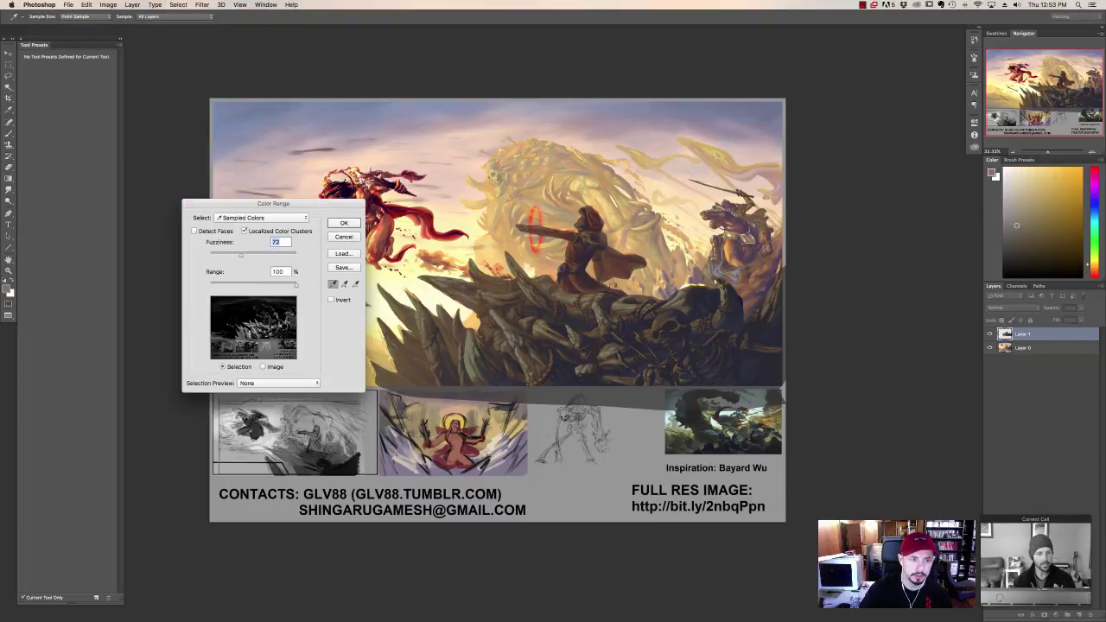
key("Down")
key("Down")
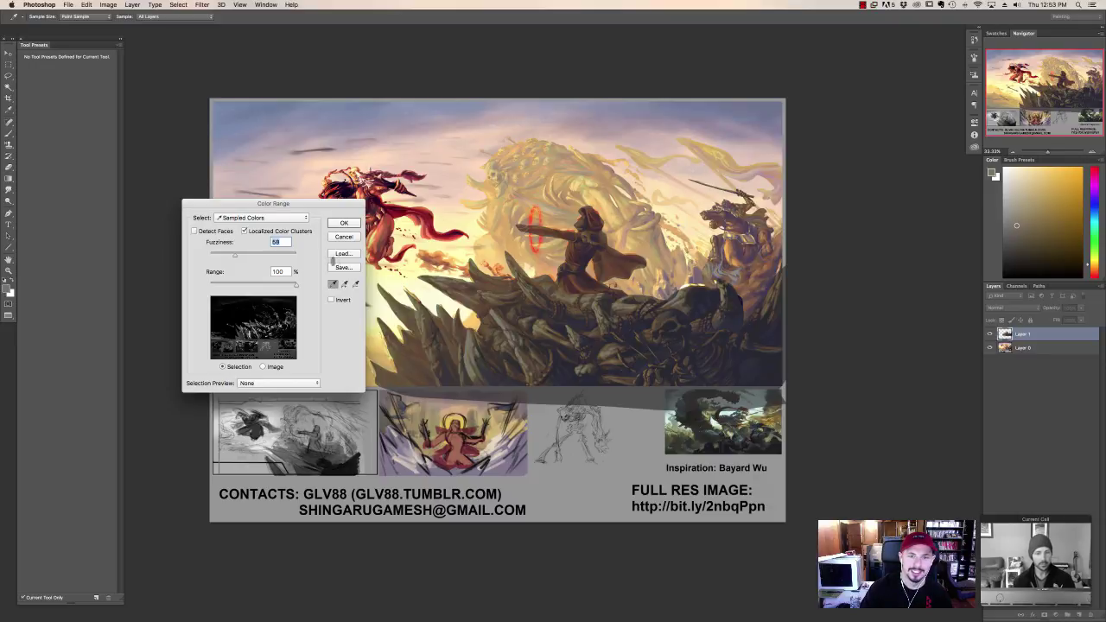
key("Return")
key("l")
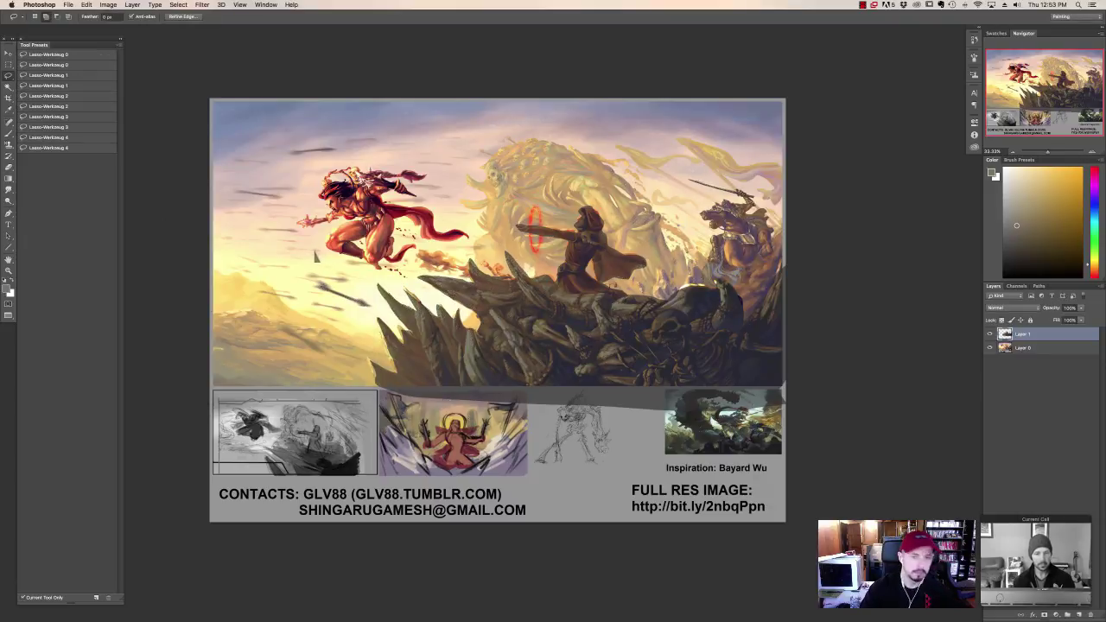
Set the brush to Linear Dodge (Add) and try, then undo, light strokes on the rocks.
key("b")
left_click(106, 17)
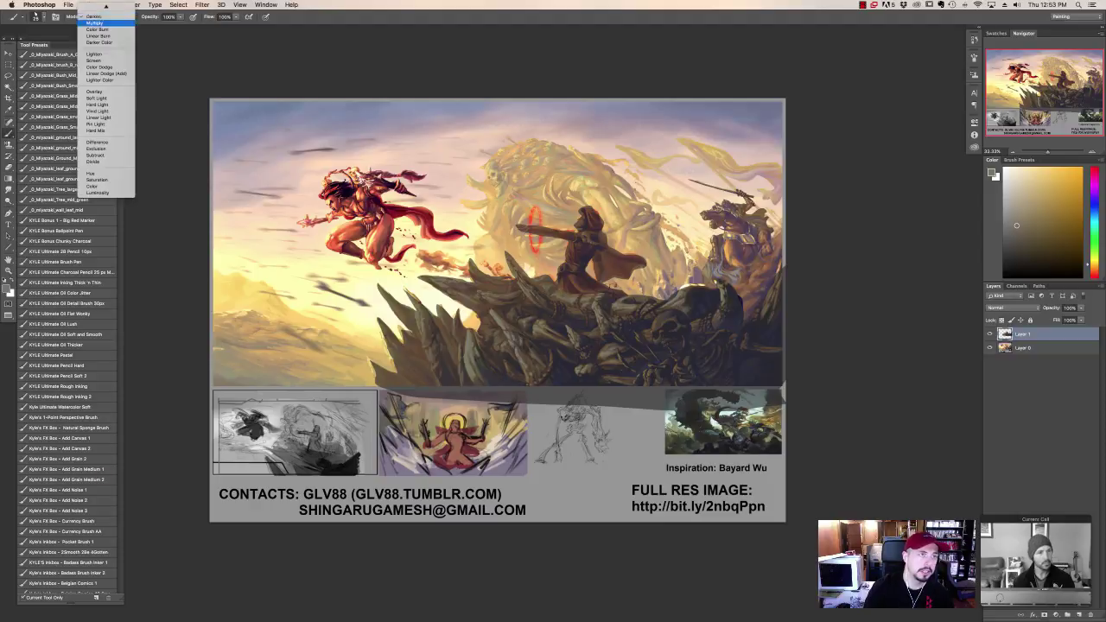
left_click(103, 76)
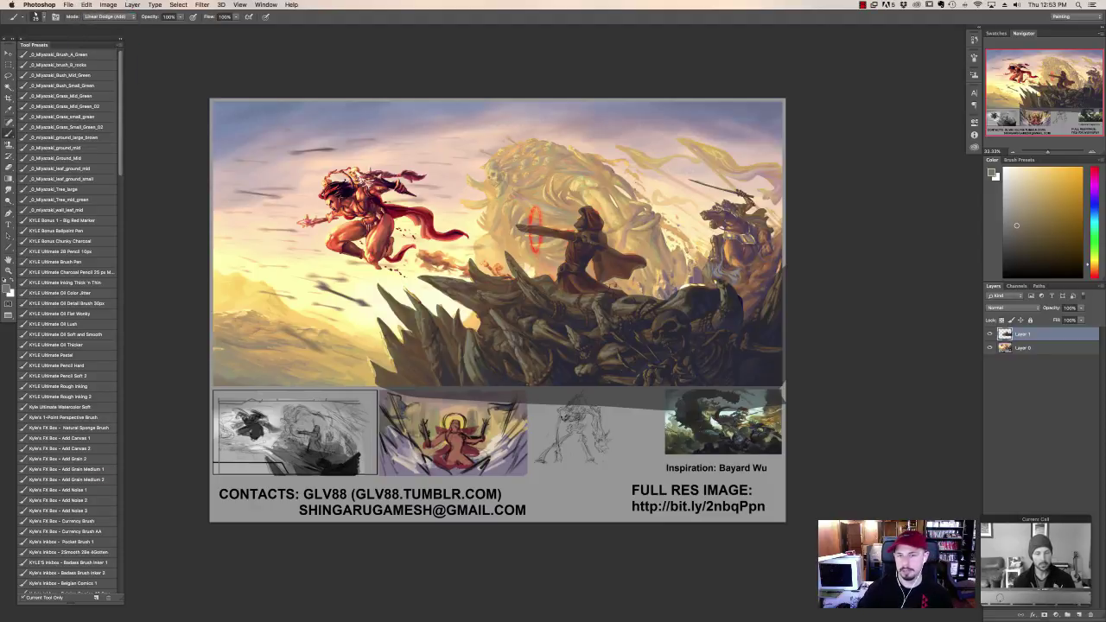
right_click(627, 333)
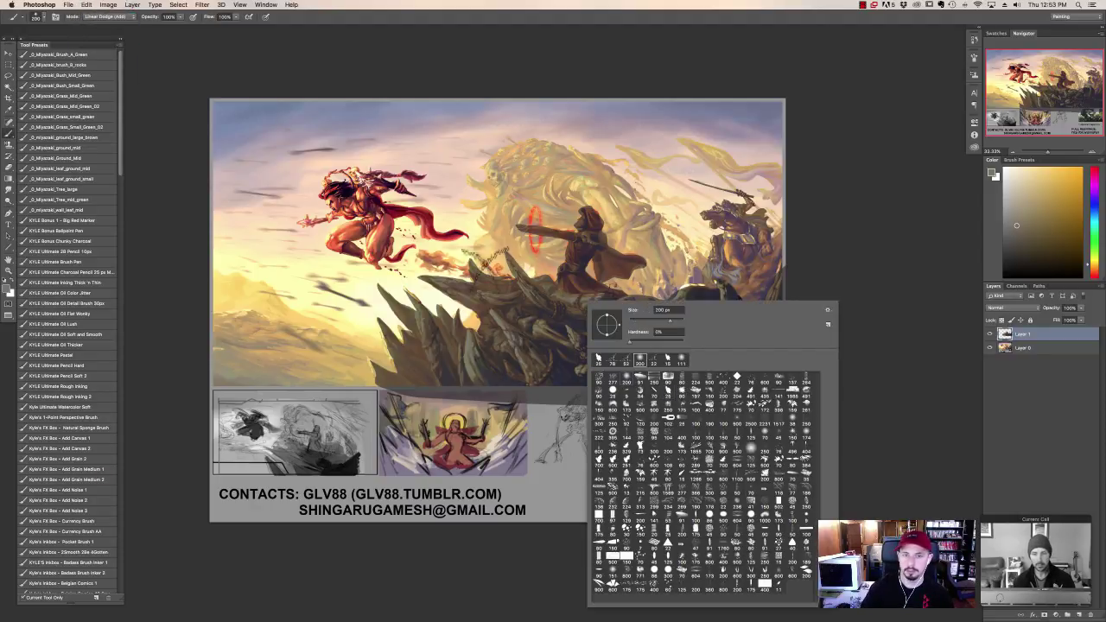
left_click(428, 263)
mouse_move(510, 259)
left_mouse_down()
mouse_move(480, 273)
mouse_move(421, 254)
mouse_move(596, 255)
mouse_move(553, 234)
mouse_move(558, 220)
mouse_move(562, 294)
mouse_move(605, 318)
mouse_move(527, 264)
mouse_move(488, 338)
mouse_move(519, 363)
mouse_move(501, 329)
mouse_move(510, 363)
mouse_move(499, 260)
mouse_move(549, 368)
mouse_move(402, 298)
mouse_move(432, 372)
mouse_move(385, 302)
mouse_move(415, 363)
mouse_move(372, 324)
mouse_move(402, 385)
mouse_move(380, 393)
mouse_move(372, 285)
mouse_move(445, 278)
left_mouse_up()
key("ctrl+z")
Paint a bright red glow around the robed figure's outstretched arm.
left_click(673, 245, "alt")
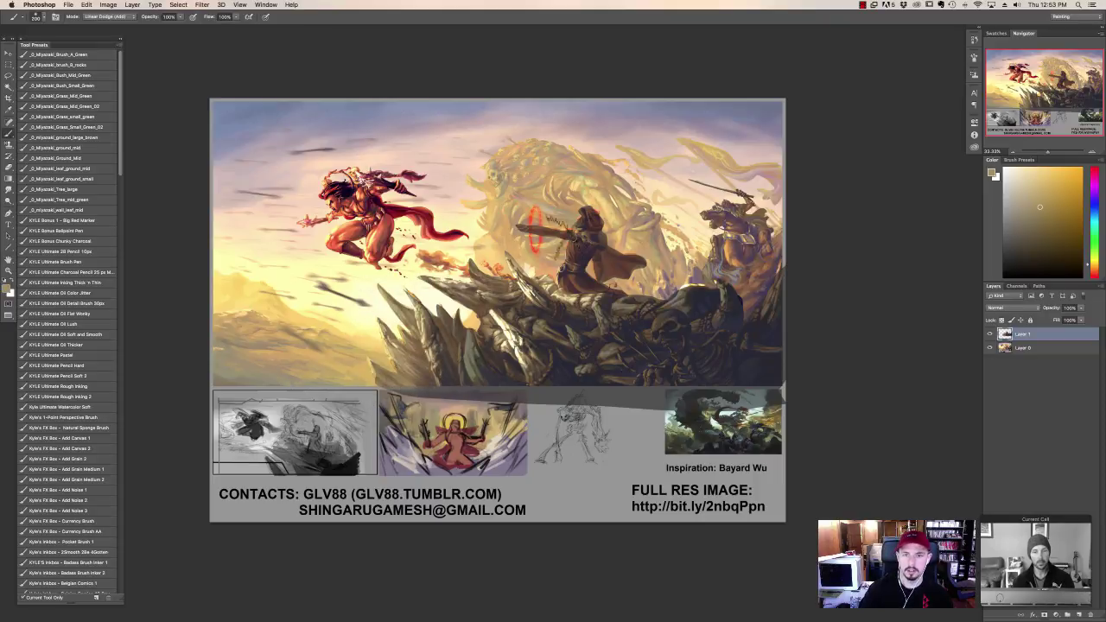
mouse_move(553, 220)
left_mouse_down()
mouse_move(544, 260)
mouse_move(563, 222)
mouse_move(587, 255)
left_mouse_up()
left_click(597, 260, "alt")
key("super+z")
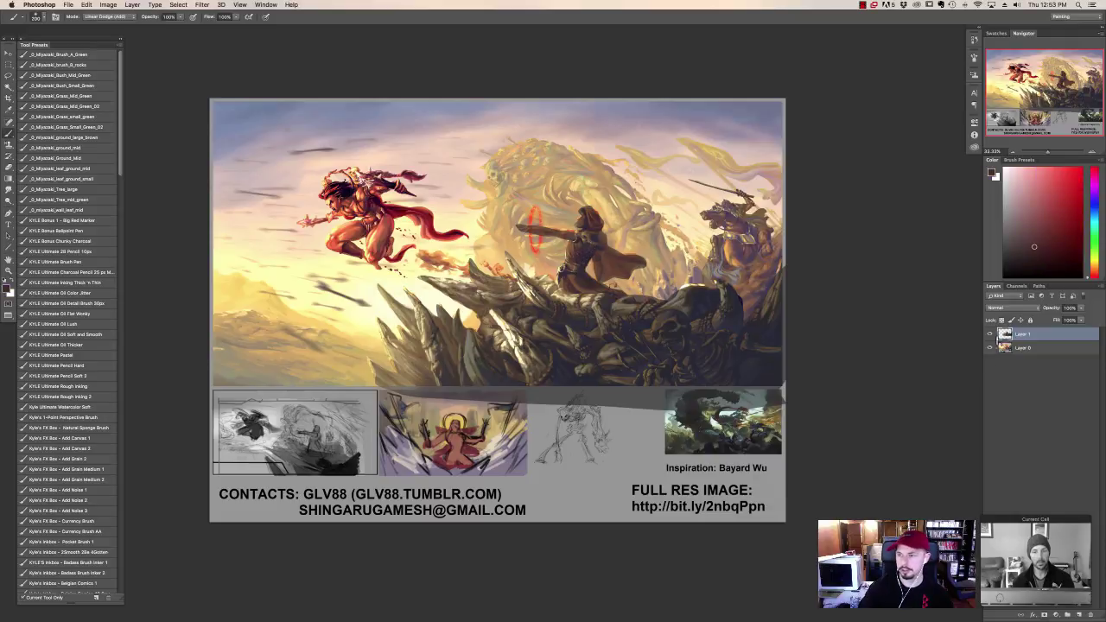
key("super+comma")
key("super+comma")
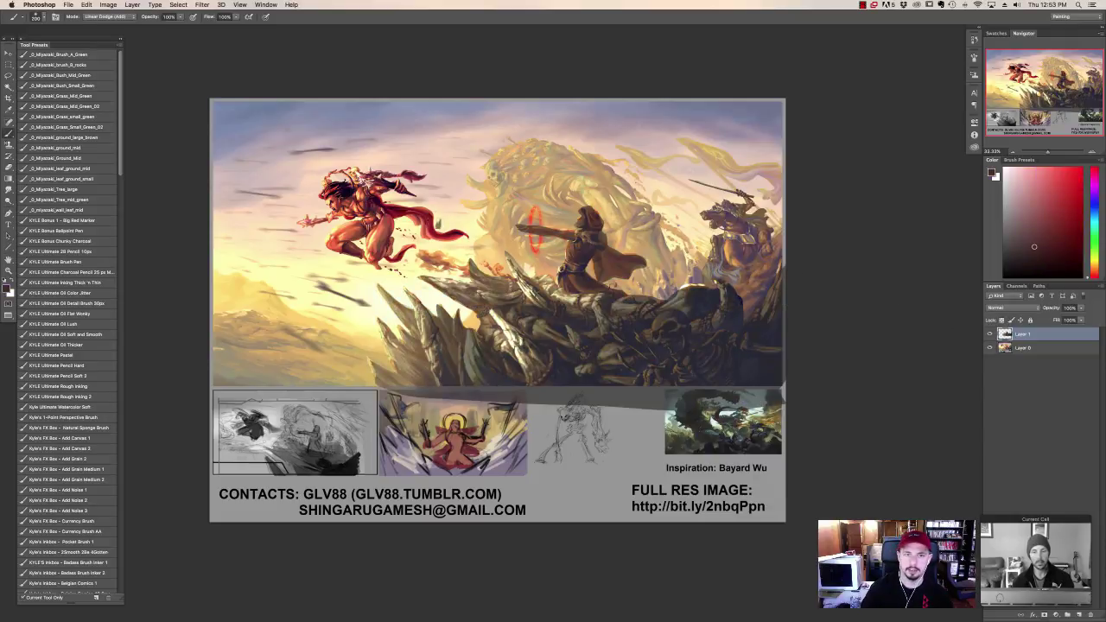
left_click(529, 222, "alt")
left_click_drag(596, 232, 570, 285)
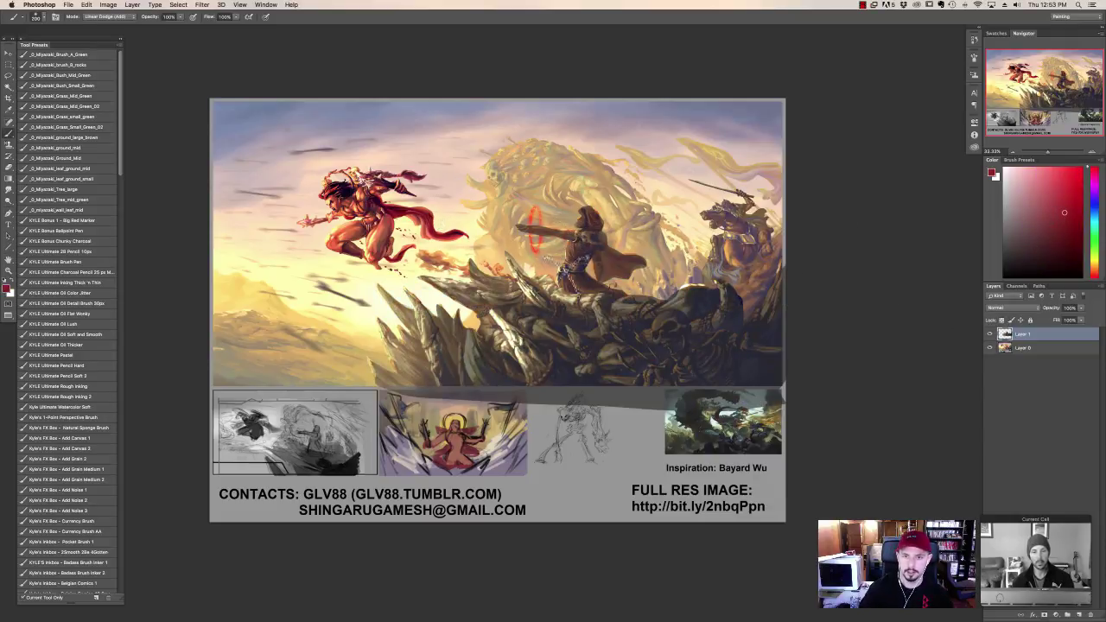
Switch the brush to Overlay and undo a trial streak across the rocks.
left_click(108, 16)
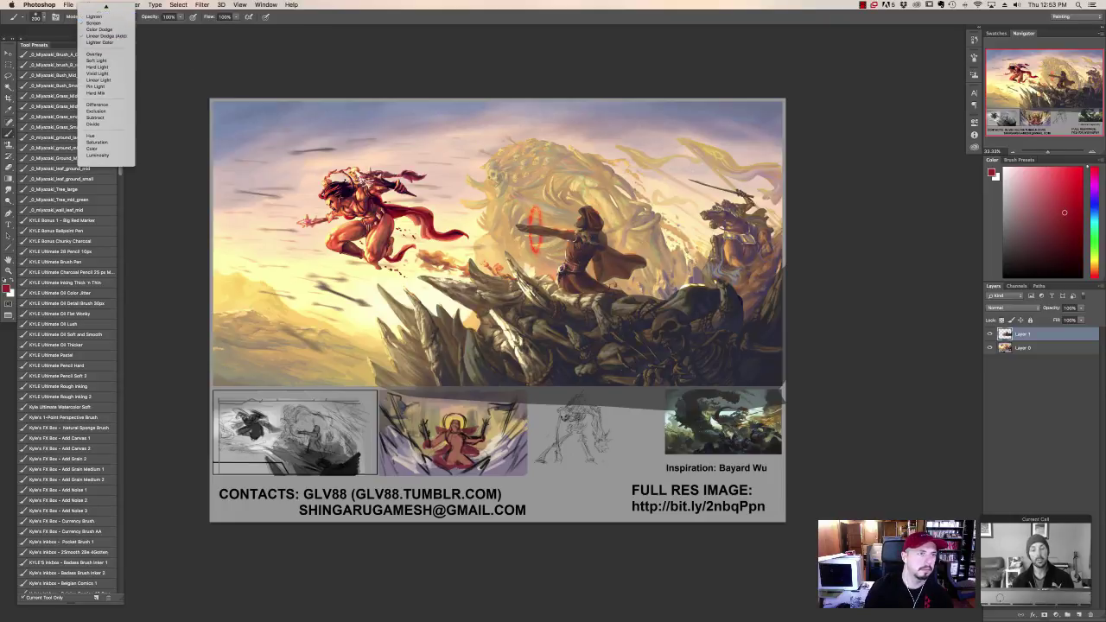
left_click(97, 113)
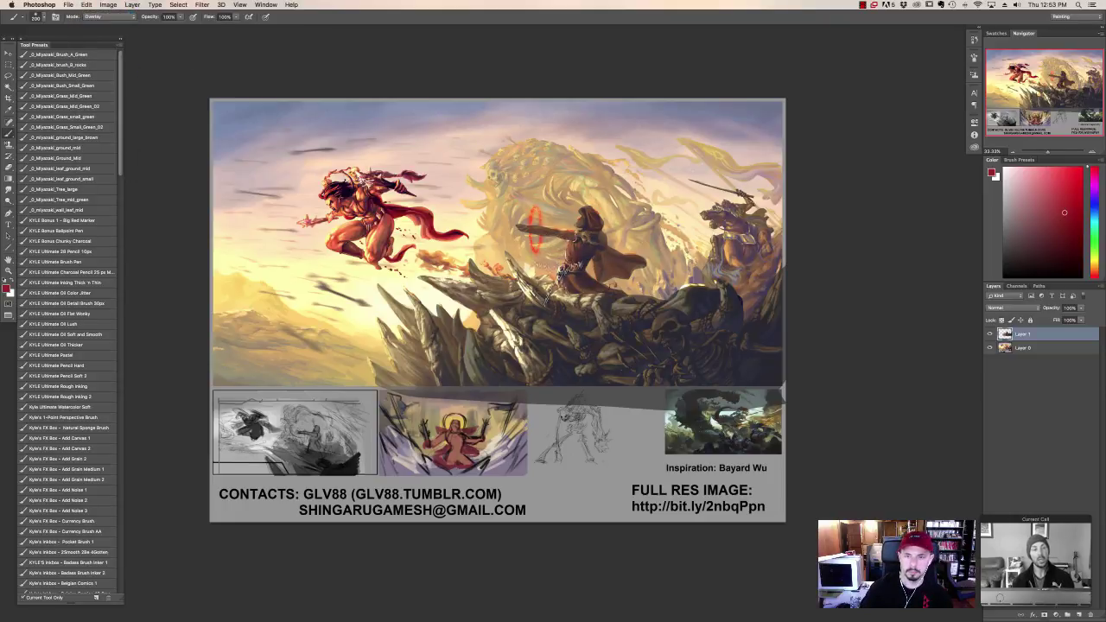
left_click_drag(592, 328, 561, 354)
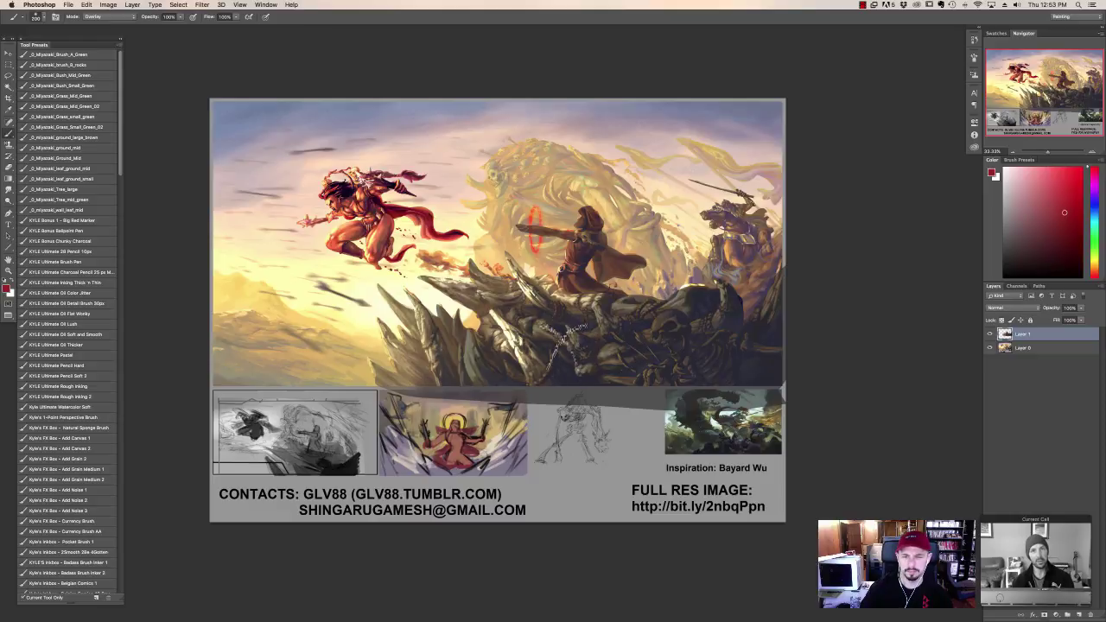
key("ctrl+z")
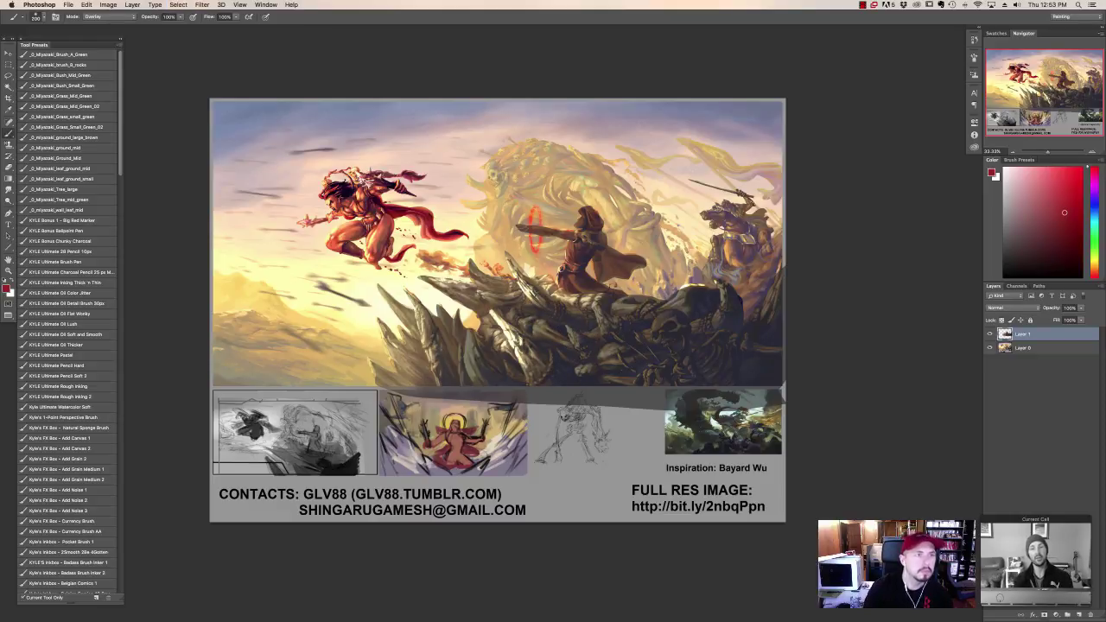
left_click(178, 4)
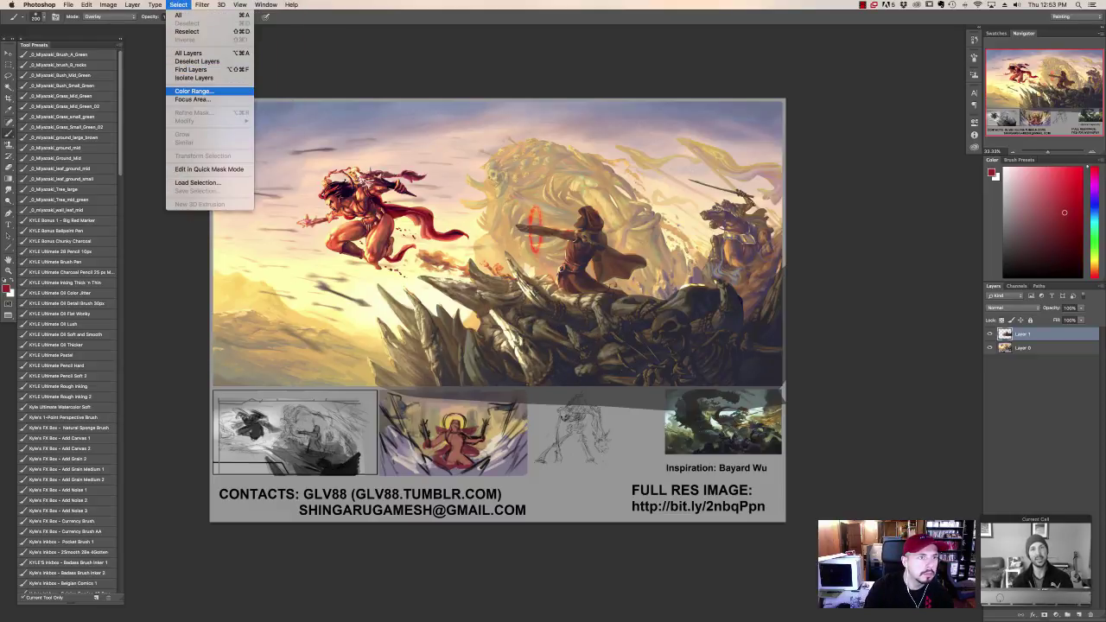
Select by Color Range at fuzziness 94 and paint the central figure's cloak red.
left_click(194, 91)
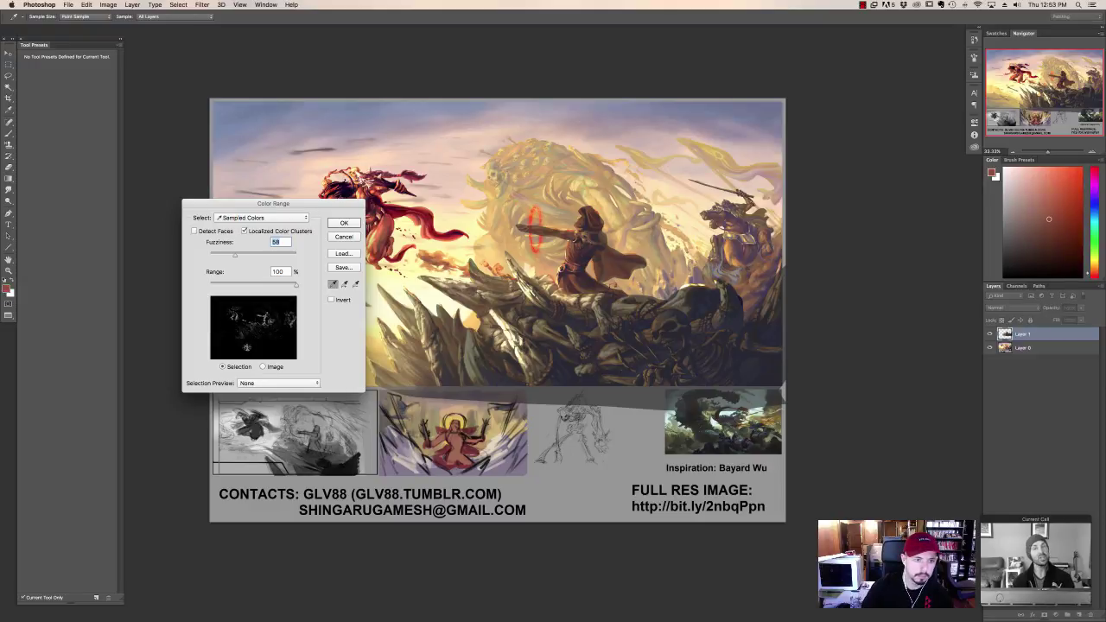
left_click_drag(234, 255, 247, 255)
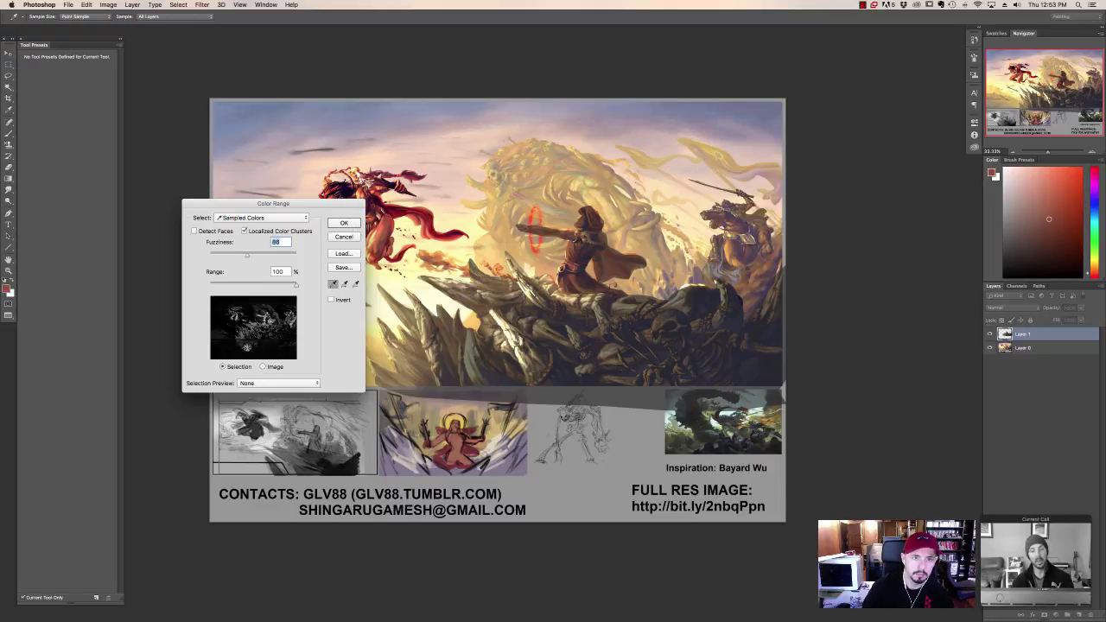
left_click(344, 223)
key("b")
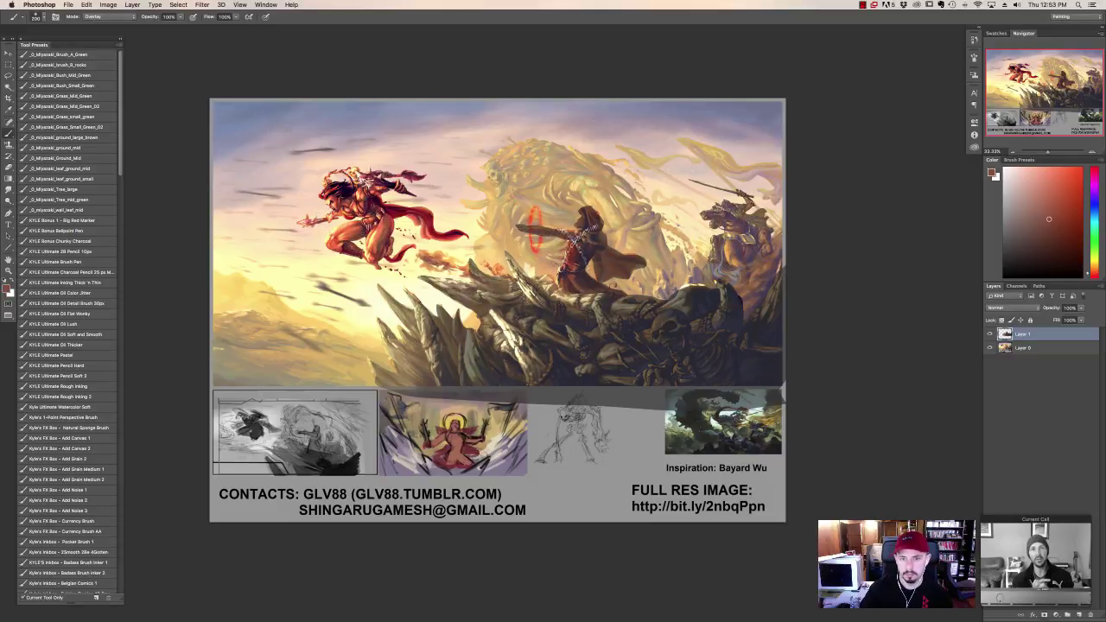
mouse_move(574, 285)
left_mouse_down()
mouse_move(571, 225)
mouse_move(596, 207)
mouse_move(605, 234)
left_mouse_up()
Add crimson glow strokes over the cloak with the brush in Linear Dodge (Add).
left_click(104, 17)
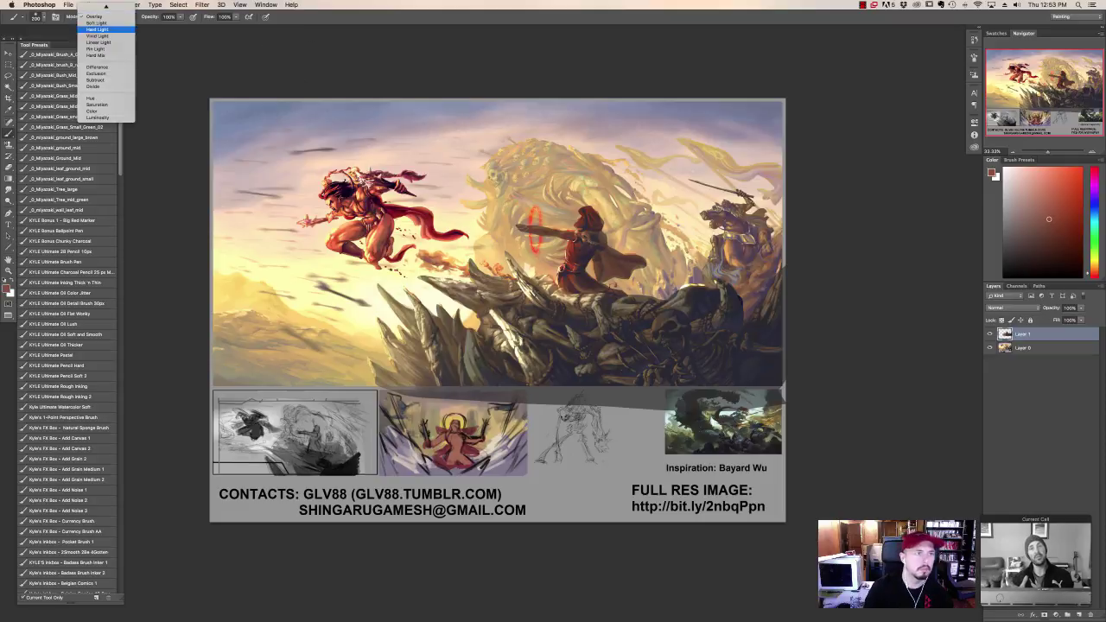
scroll(106, 86, "up", 3)
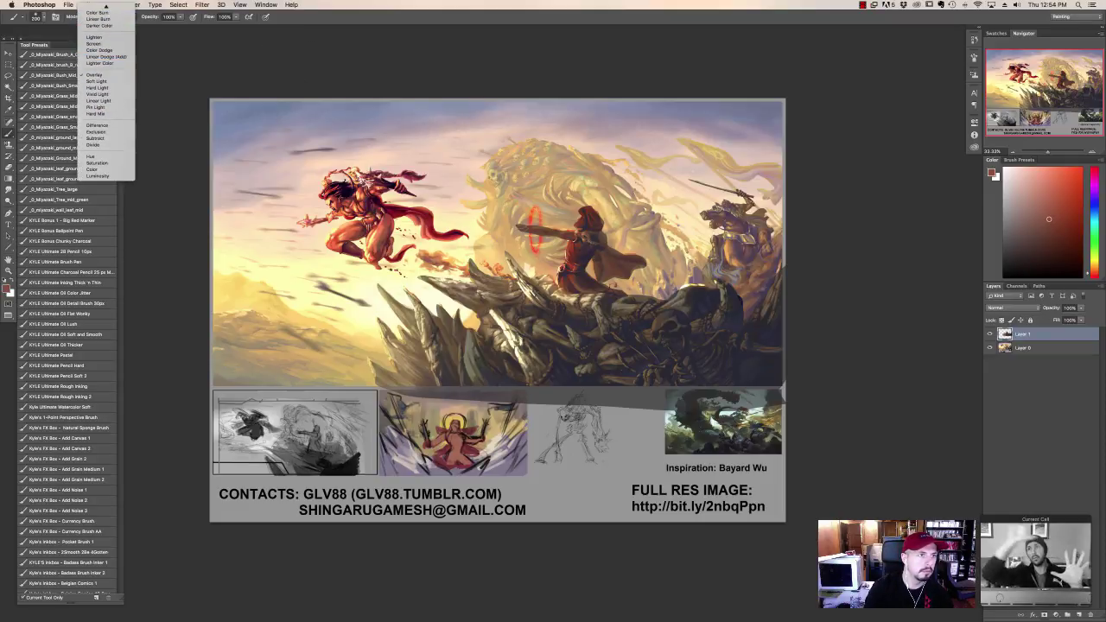
left_click(104, 56)
mouse_move(571, 242)
left_mouse_down()
mouse_move(575, 285)
mouse_move(557, 302)
mouse_move(547, 232)
mouse_move(575, 285)
mouse_move(596, 216)
mouse_move(562, 225)
mouse_move(605, 208)
left_mouse_up()
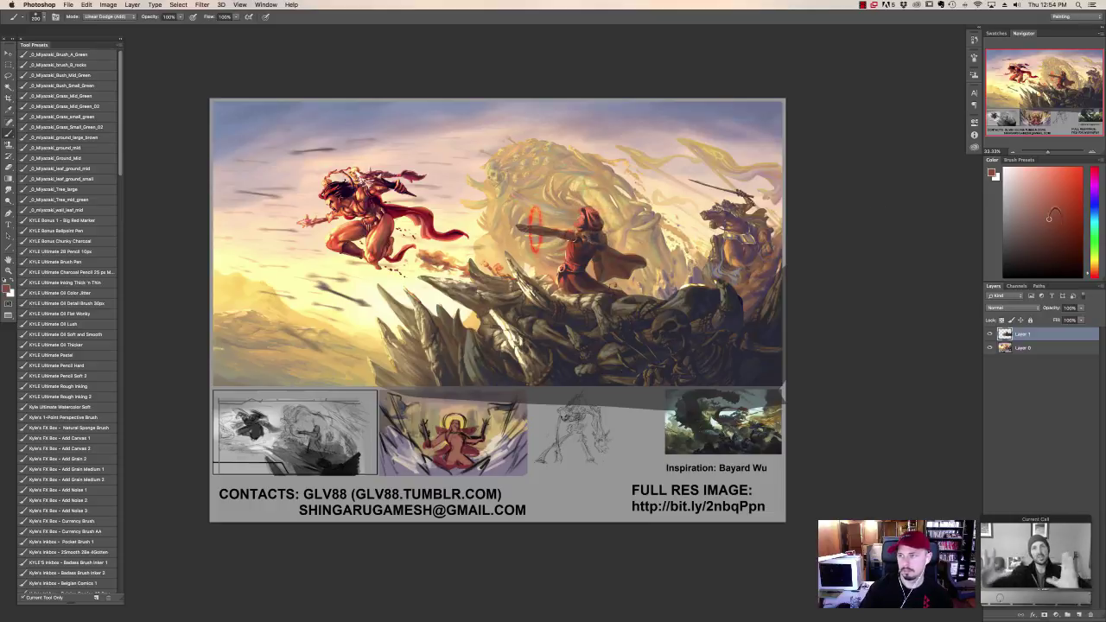
left_click_drag(1094, 198, 1094, 177)
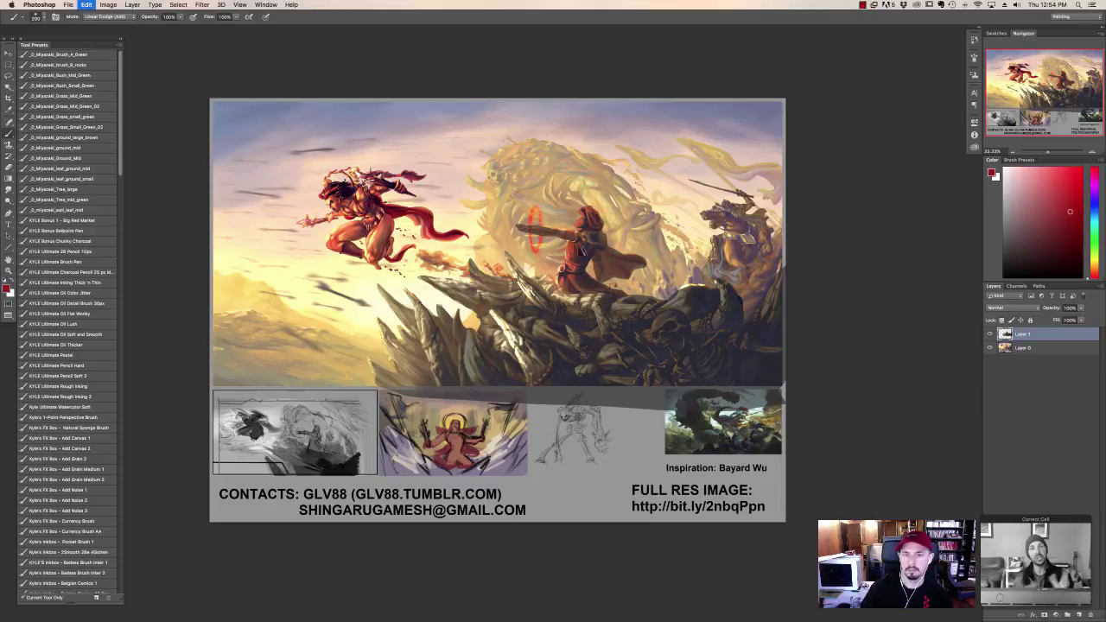
mouse_move(583, 216)
left_mouse_down()
mouse_move(570, 259)
mouse_move(597, 194)
mouse_move(592, 285)
mouse_move(570, 273)
left_mouse_up()
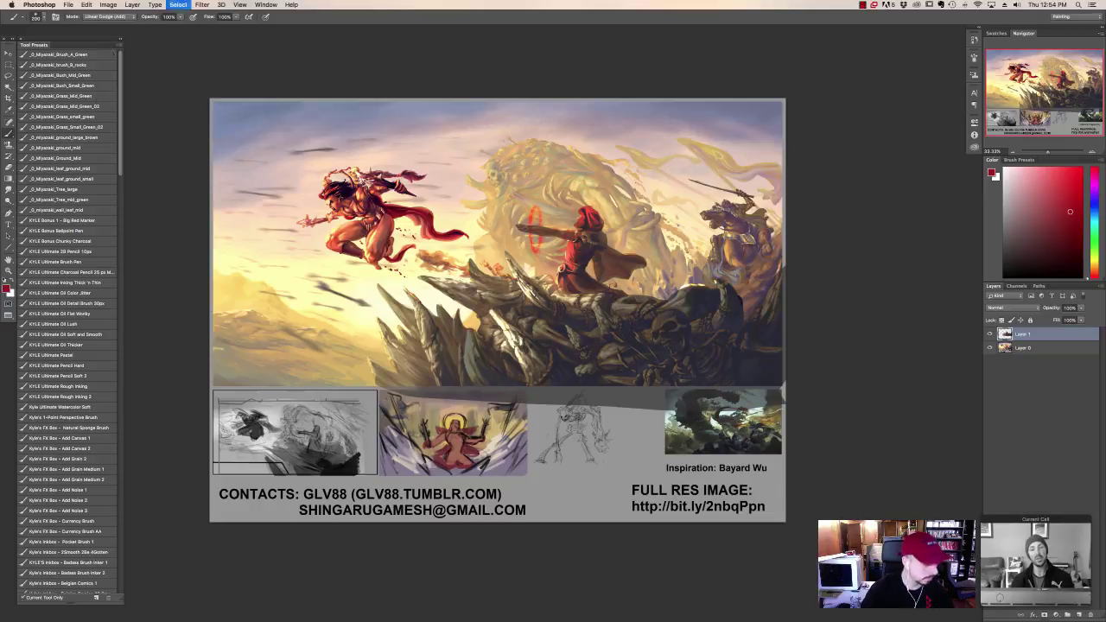
left_click(178, 4)
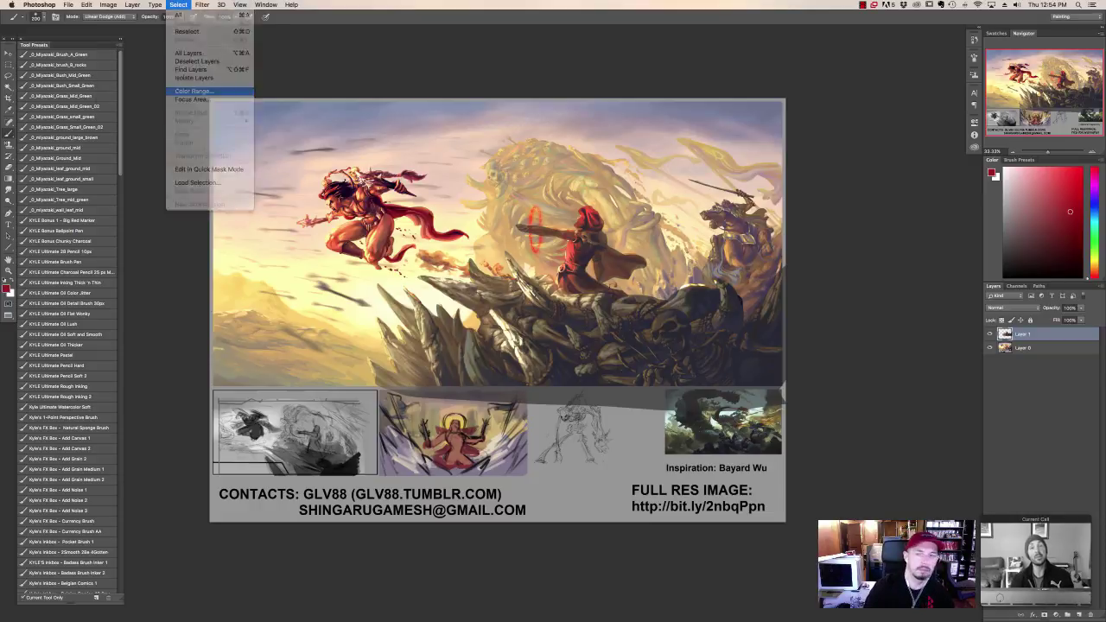
Sample the dark lower-right rocks in Color Range and lower fuzziness to about 27.
left_click(194, 92)
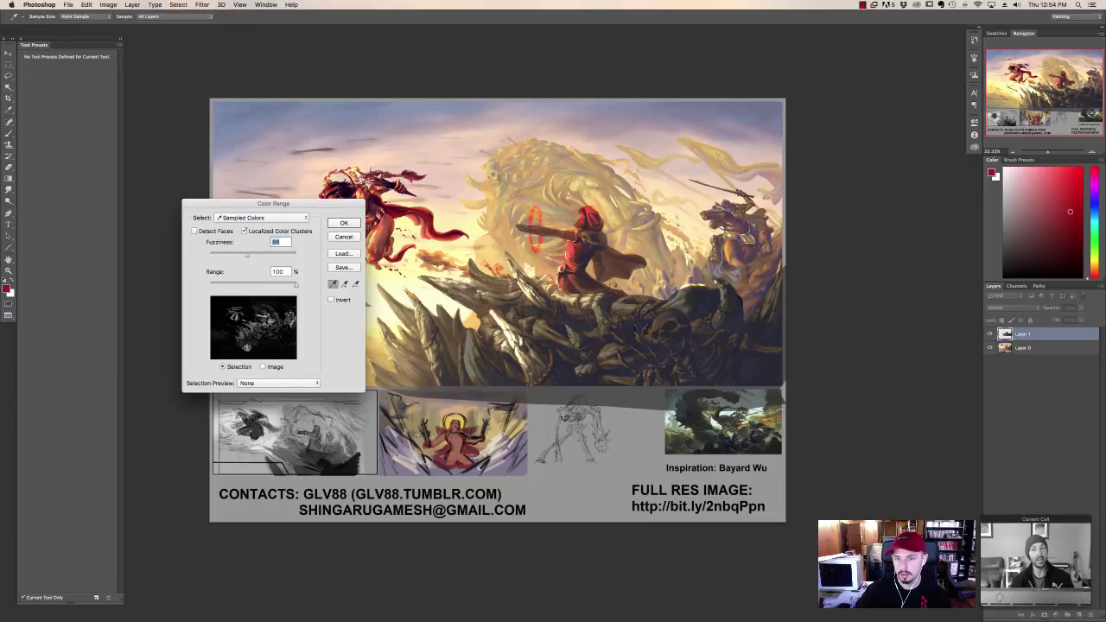
left_click(652, 346)
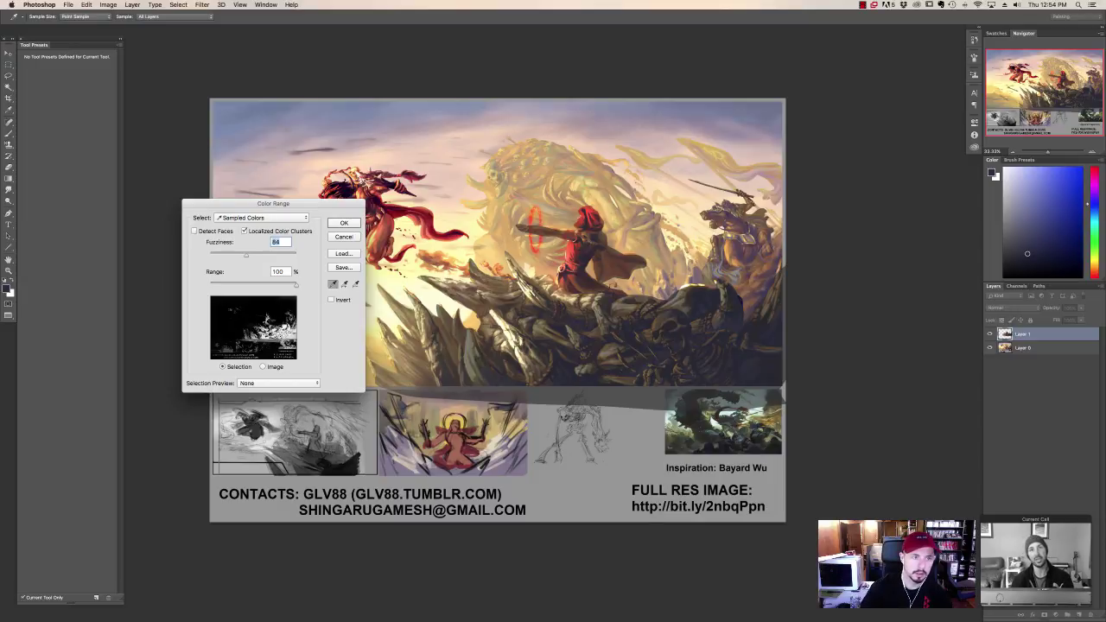
key("shift+Down")
key("shift+Down")
key("shift+Down")
key("shift+Down")
key("shift+Down")
key("Down")
key("Down")
key("Down")
key("Down")
key("Down")
key("Down")
key("Down")
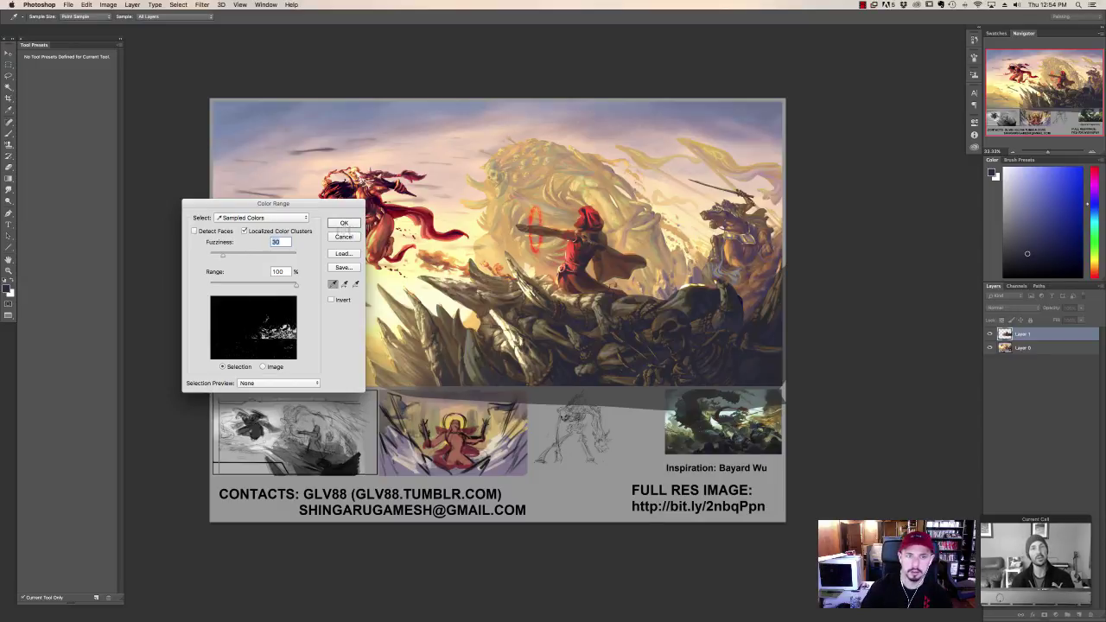
left_click(344, 223)
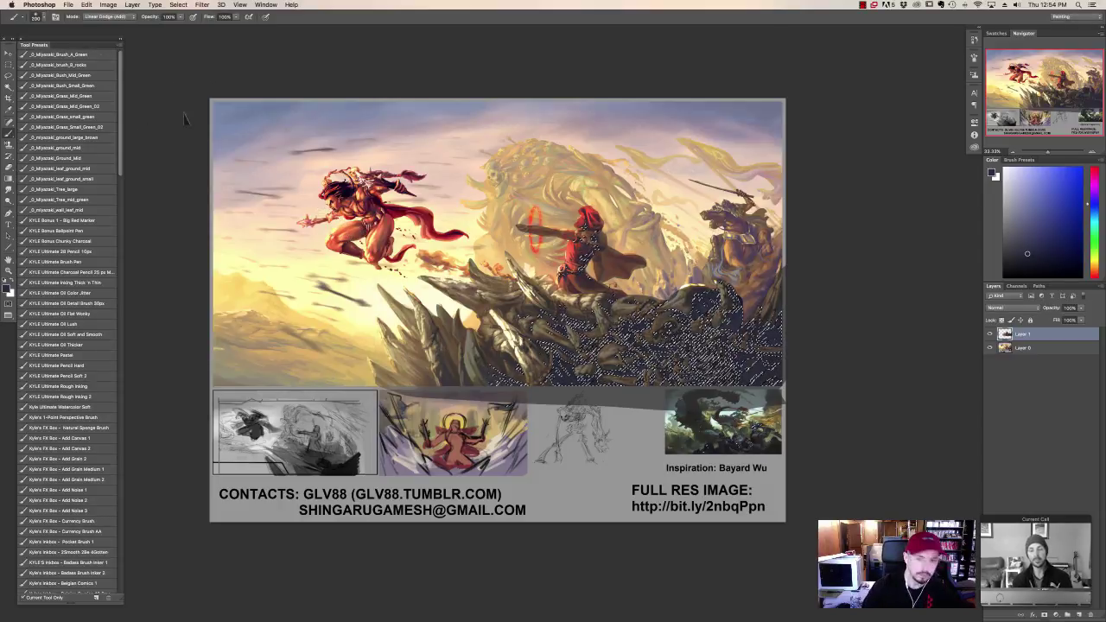
Set the Red channel Levels input range on the rocks to 47–231.
left_click(108, 4)
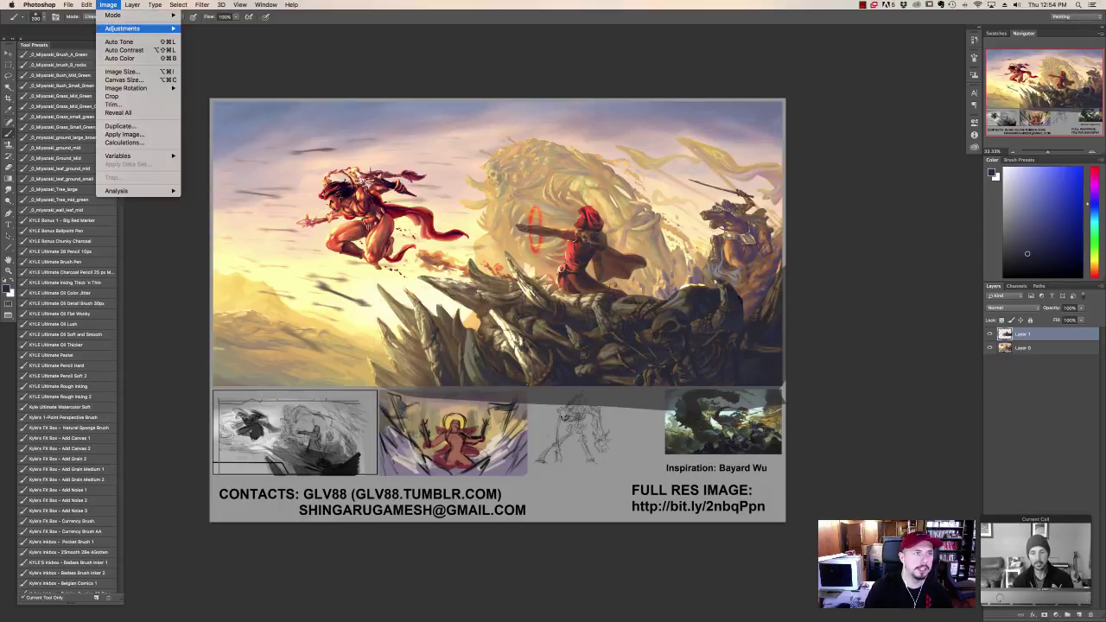
mouse_move(121, 29)
left_click(203, 36)
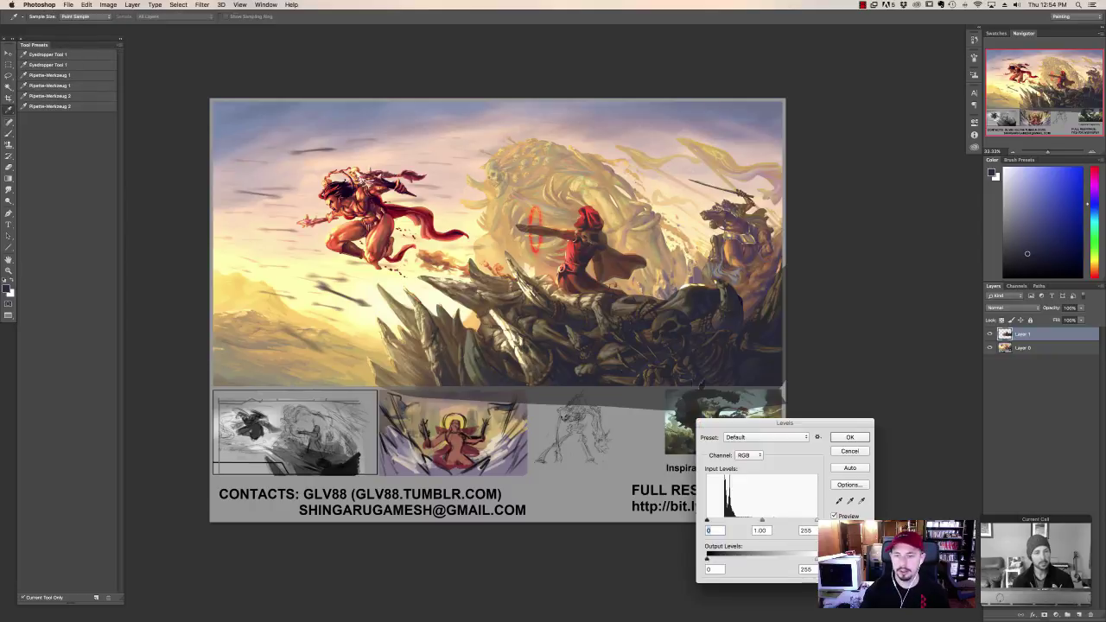
left_click(749, 455)
left_click(745, 462)
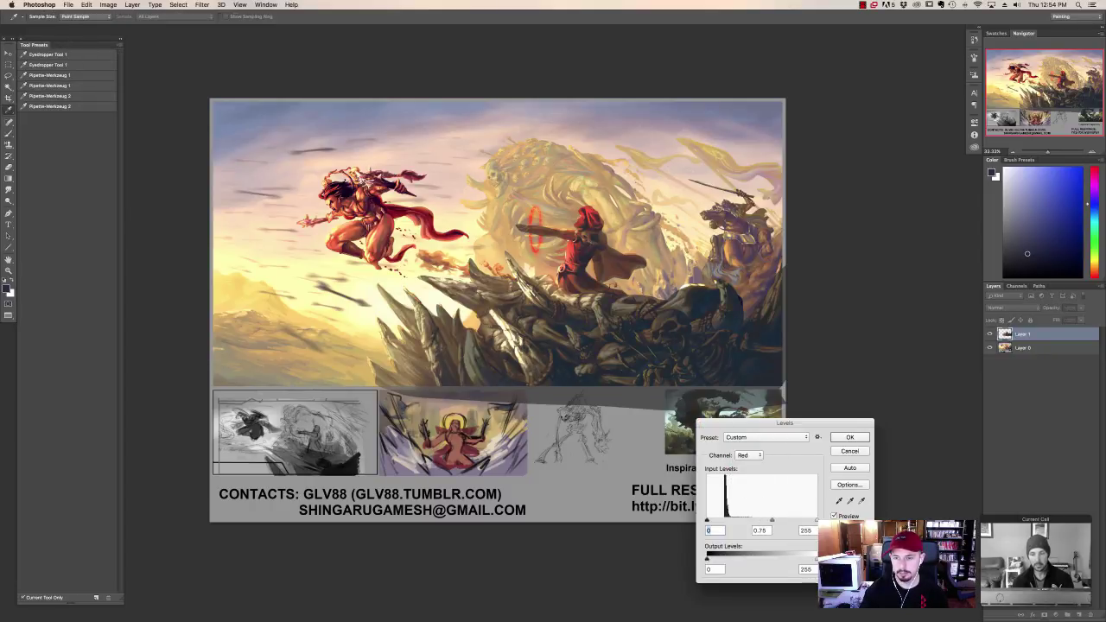
key("Tab")
key("shift+Tab")
key("Down")
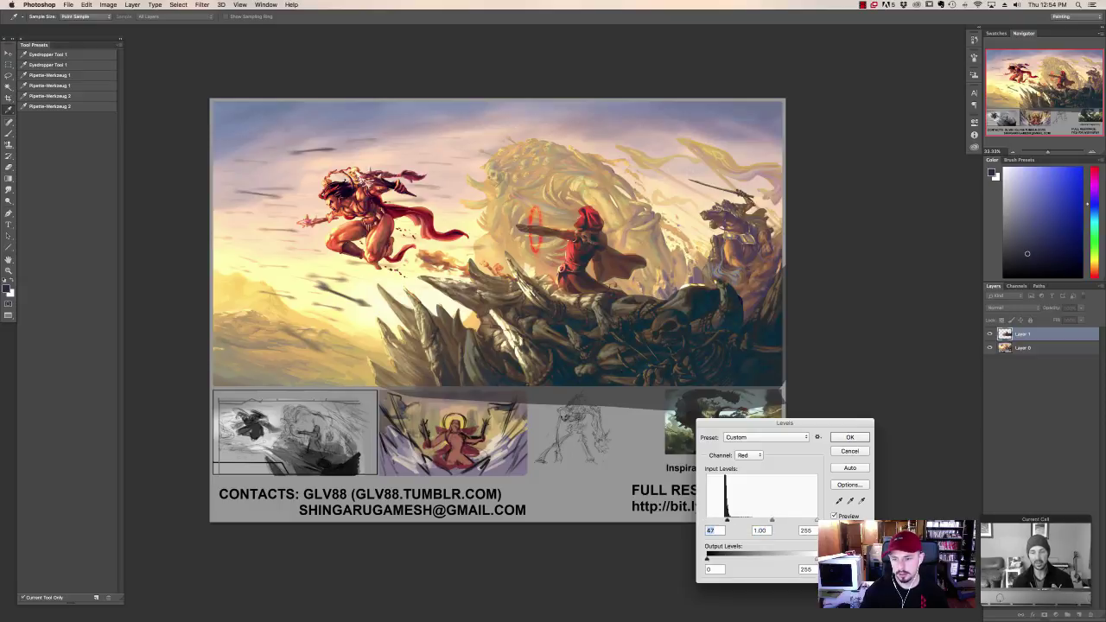
left_click_drag(816, 519, 807, 519)
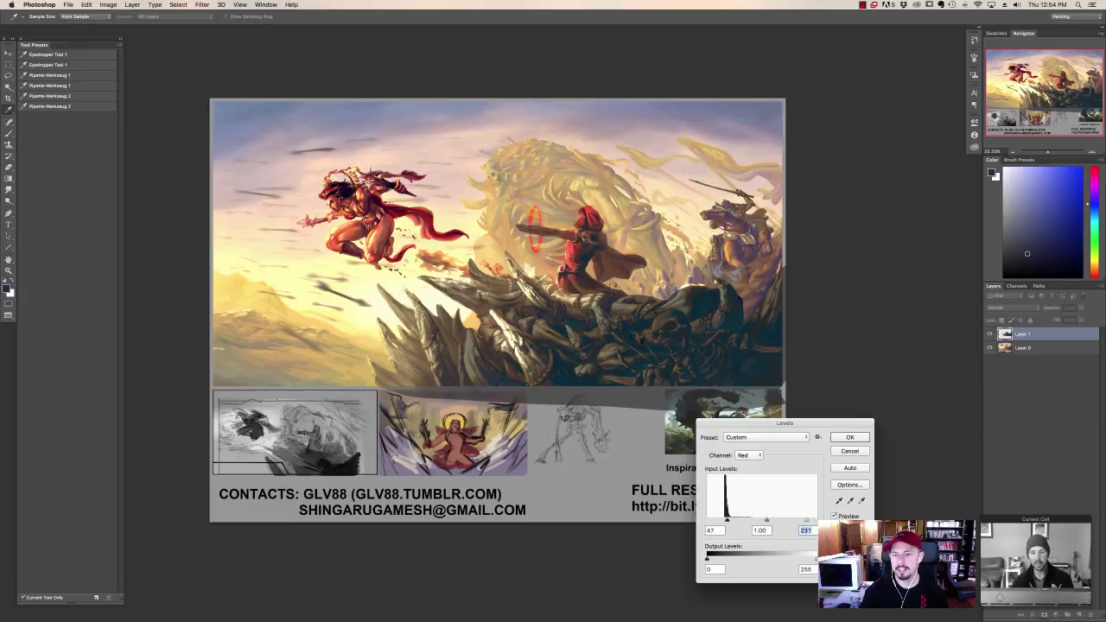
Lower the Green midtone to 0.78, set the Blue midtone to 1.04, and apply.
left_click(749, 455)
left_click(746, 463)
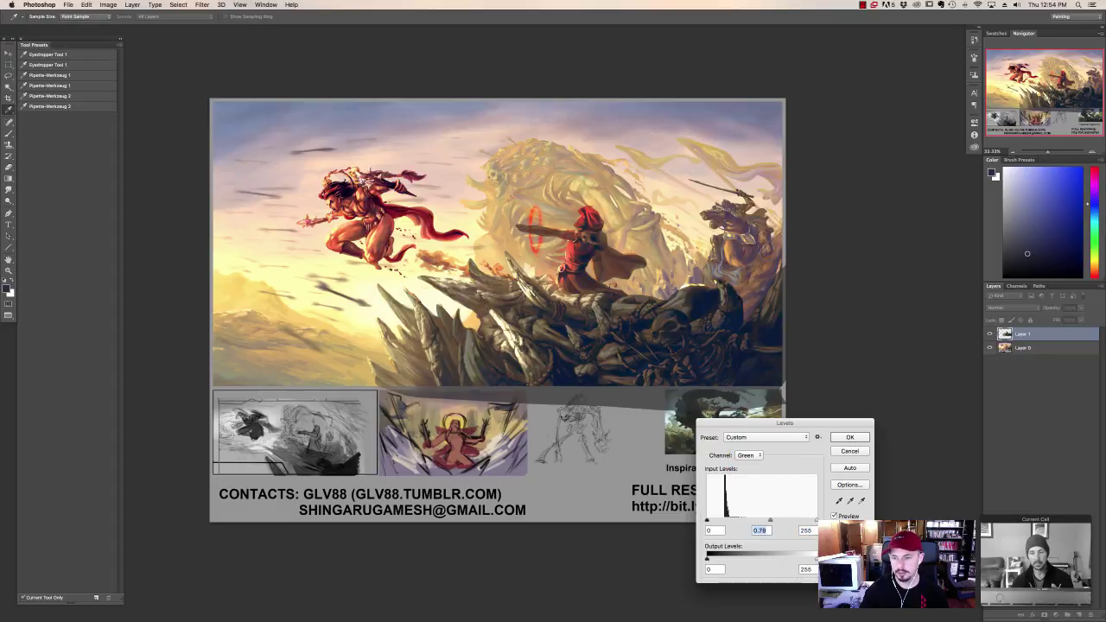
left_click(748, 455)
left_click(747, 465)
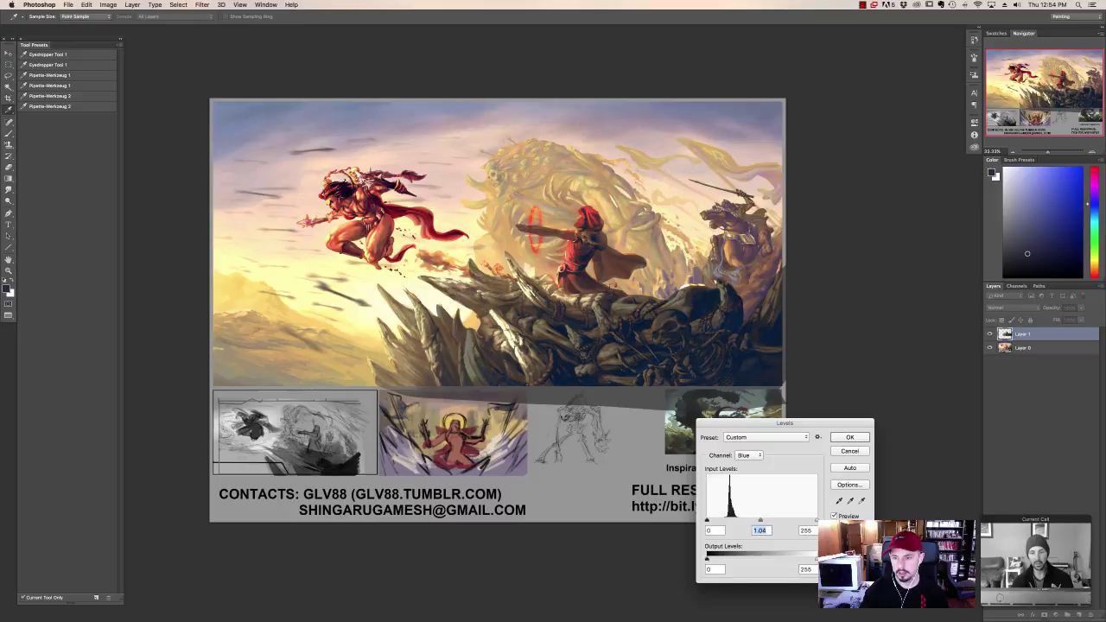
key("Return")
Set the Color Balance midtones to +50 / 0 / -34.
key("b")
left_click(108, 4)
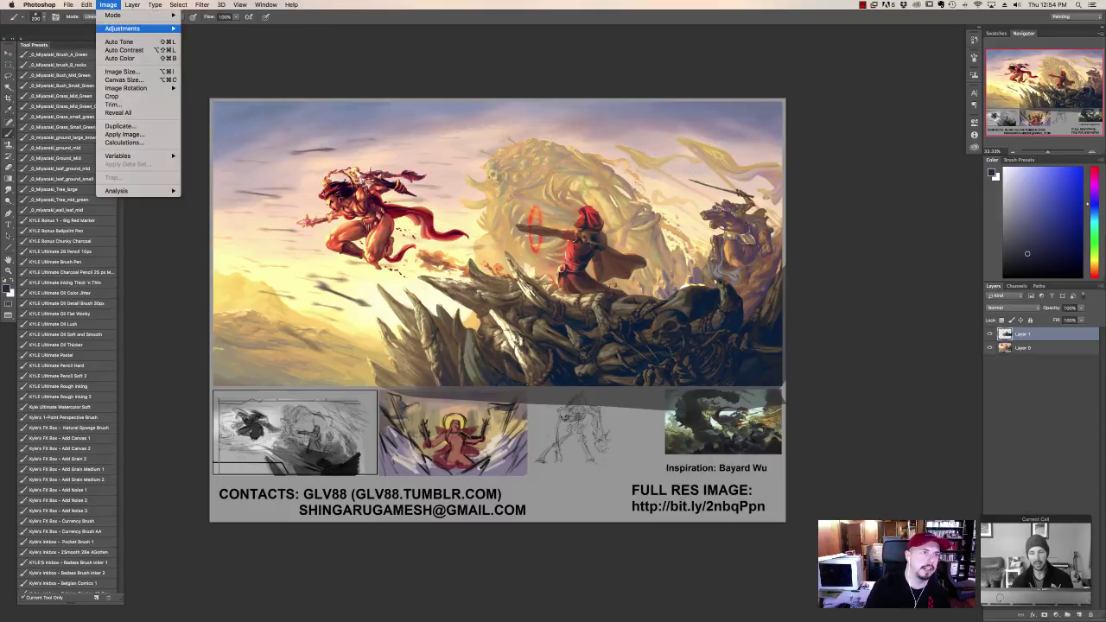
mouse_move(121, 28)
left_click(216, 82)
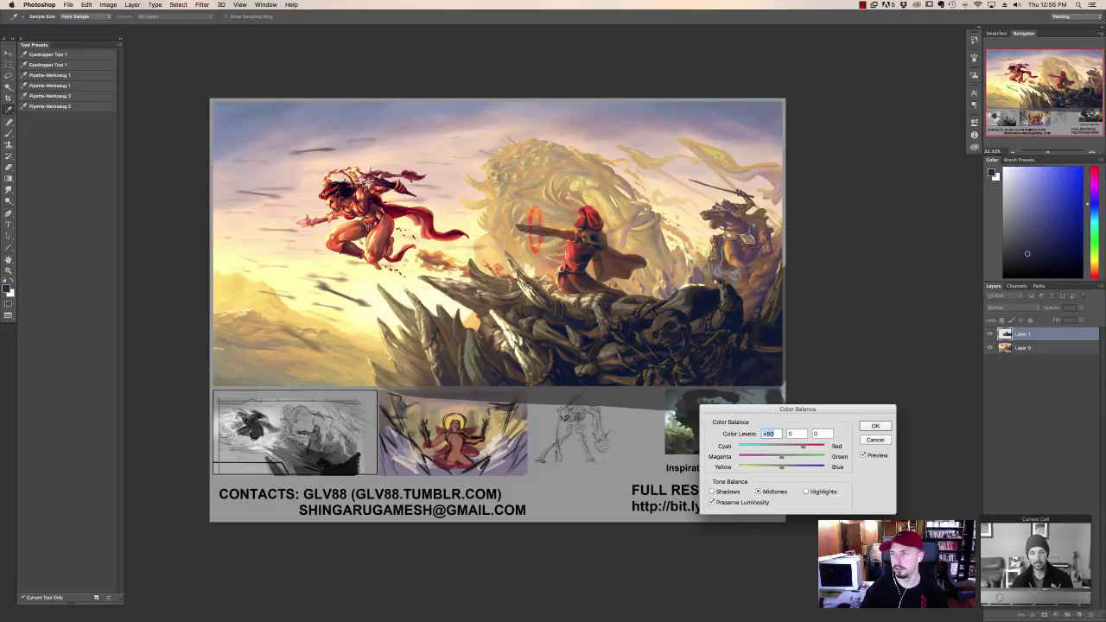
key("Tab")
key("Tab")
type("-34")
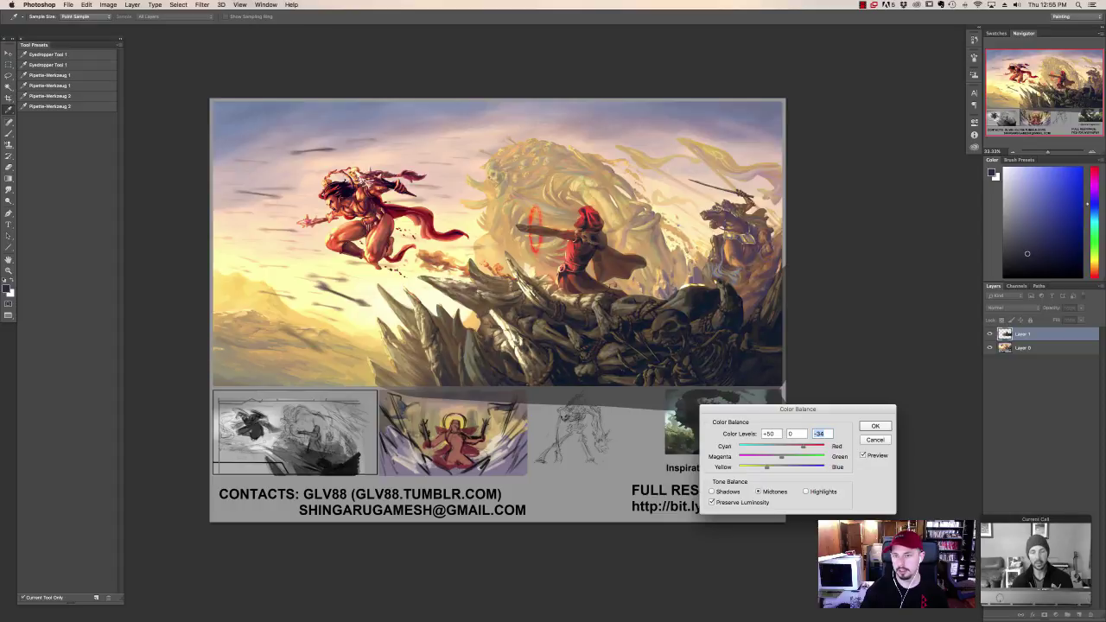
Shift shadows toward magenta (-23) and highlights to red +59, blue -33, then apply.
key("super+1")
key("shift+Tab")
type("-23")
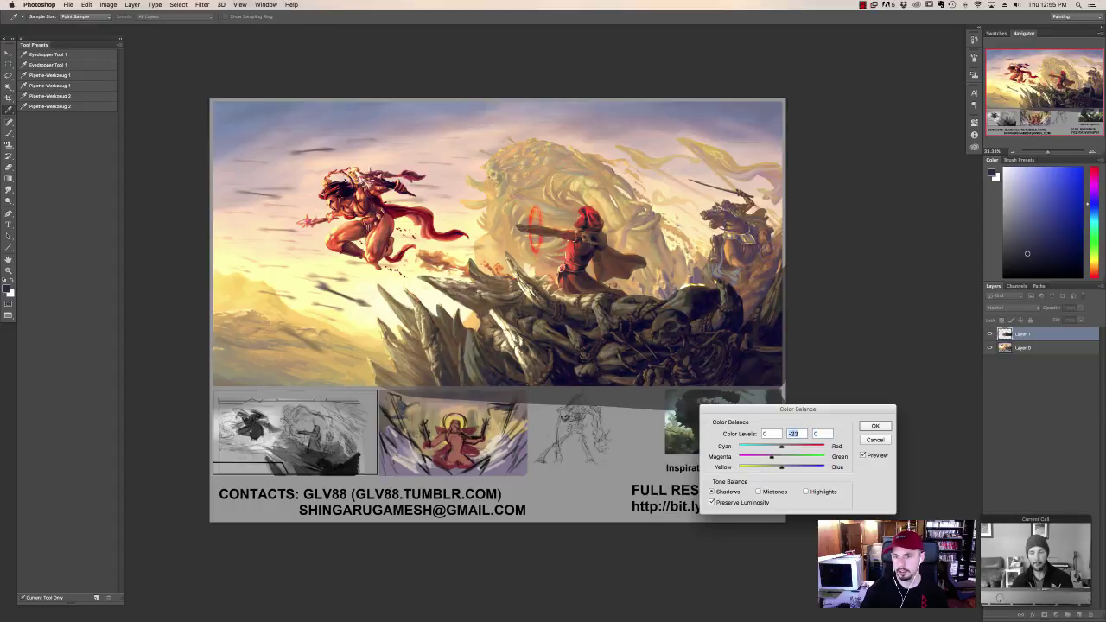
key("shift+Tab")
key("super+3")
key("Tab")
key("Tab")
type("-33")
key("Return")
Toggle Layer 1's visibility twice to compare against the original, then zoom out.
key("b")
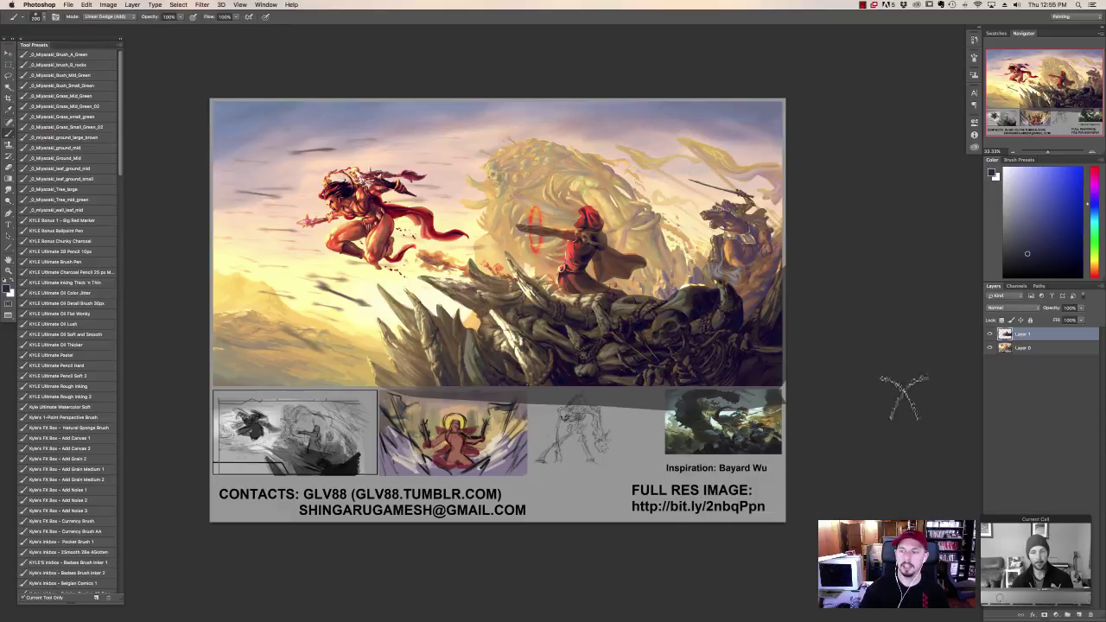
left_click(990, 334)
left_click(990, 334)
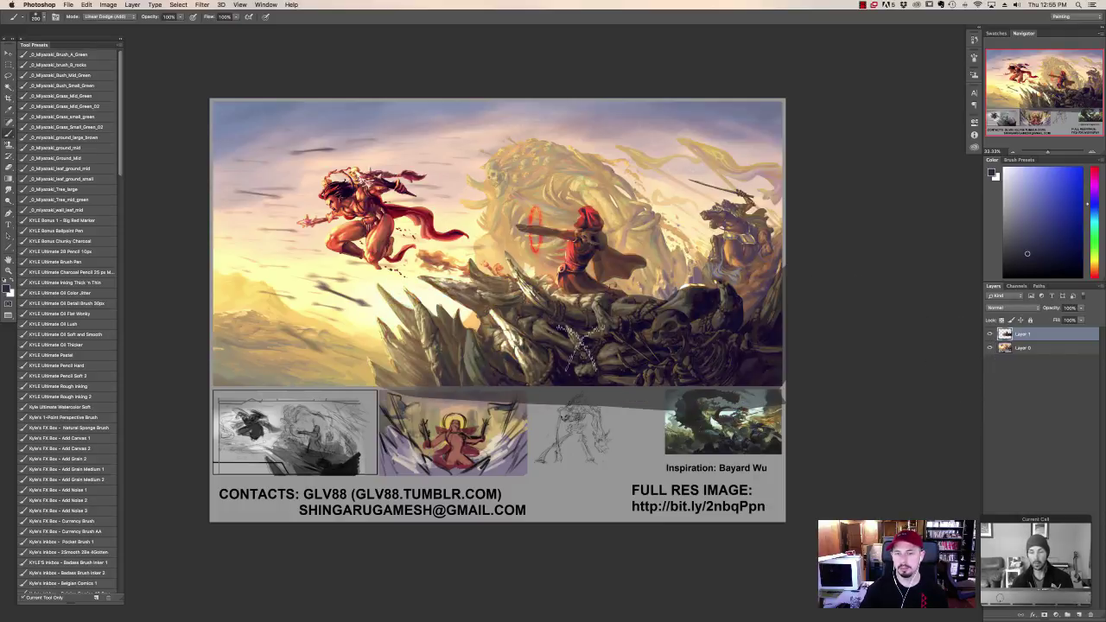
left_click(991, 334)
left_click(990, 334)
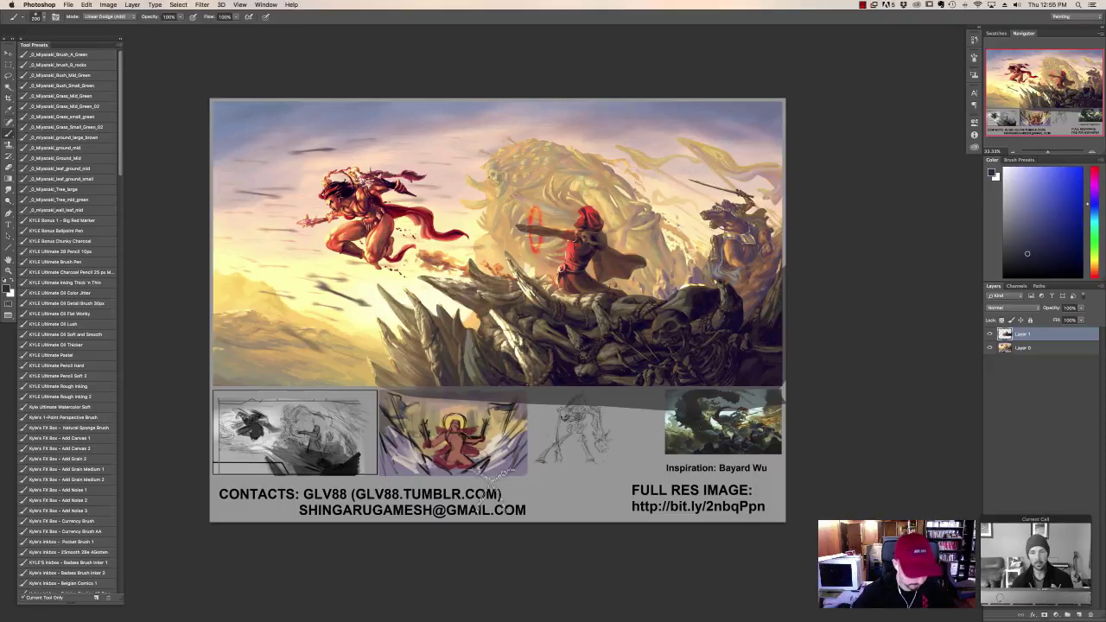
key("ctrl+minus")
key("ctrl+minus")
Move the edited window aside and bring up the other Bone Barricade painting, zoomed in.
key("f")
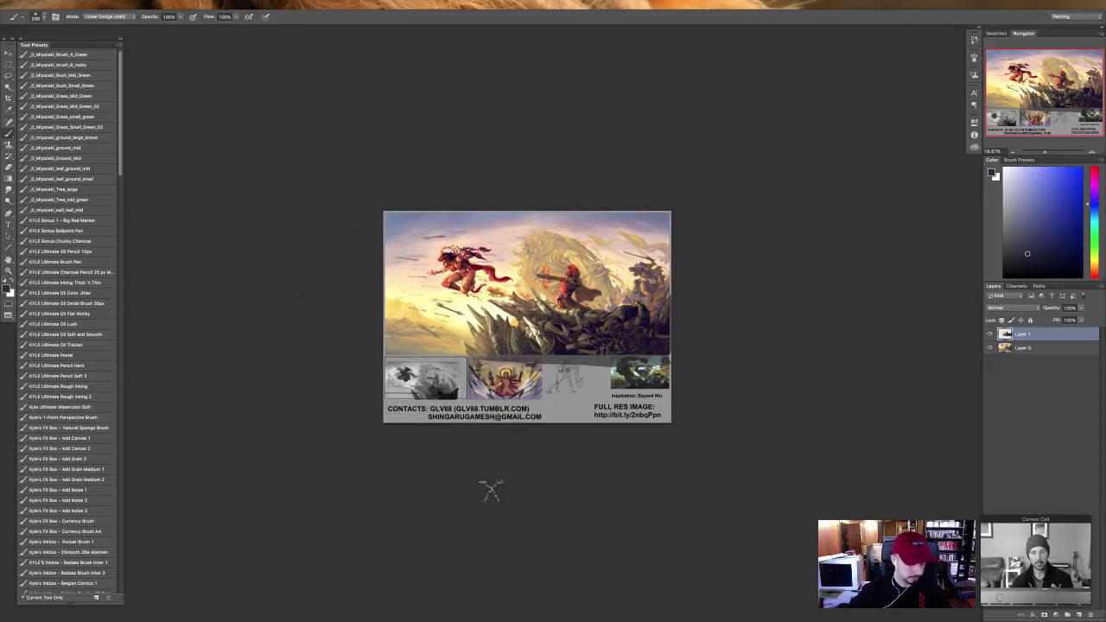
key("f")
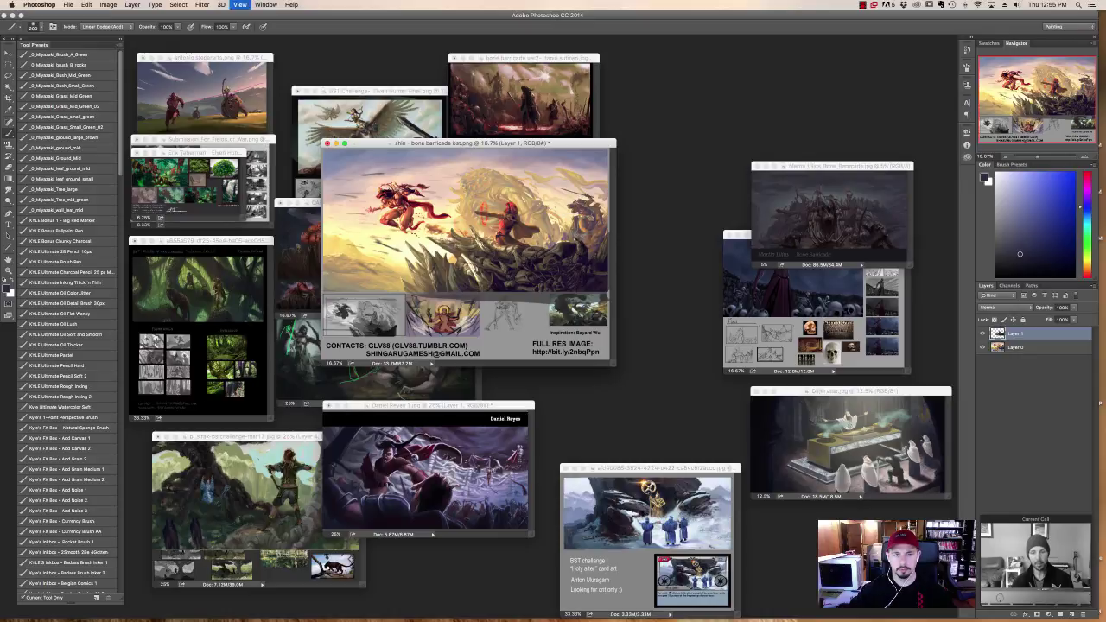
key("ctrl+minus")
key("ctrl+minus")
left_click_drag(394, 142, 681, 84)
left_click(831, 178)
key("ctrl+plus")
key("ctrl+plus")
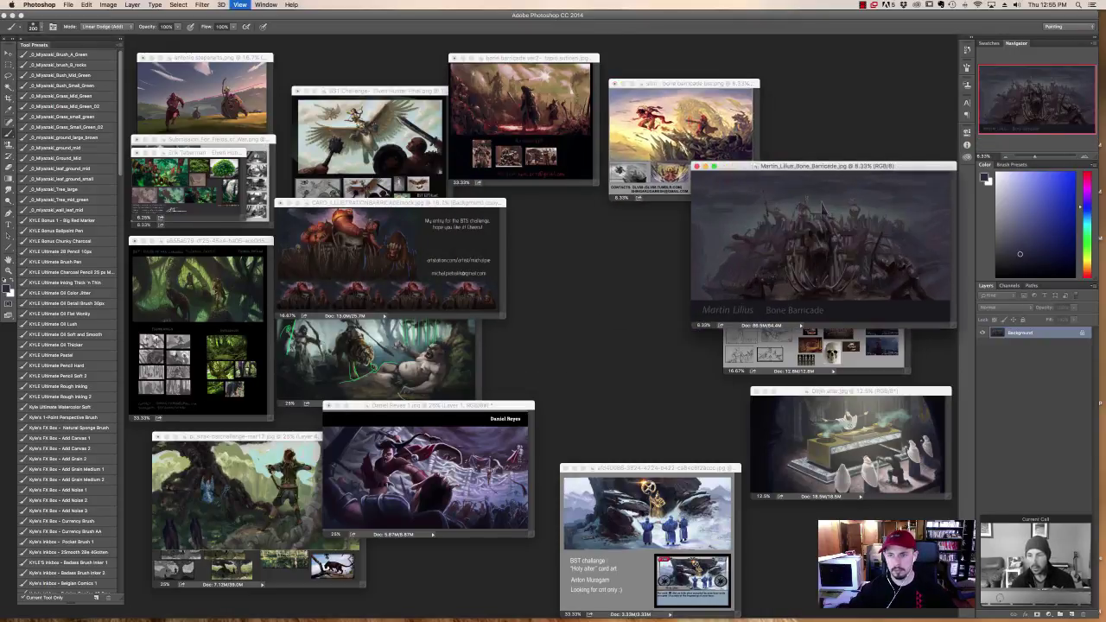
left_click_drag(824, 167, 563, 210)
key("ctrl+plus")
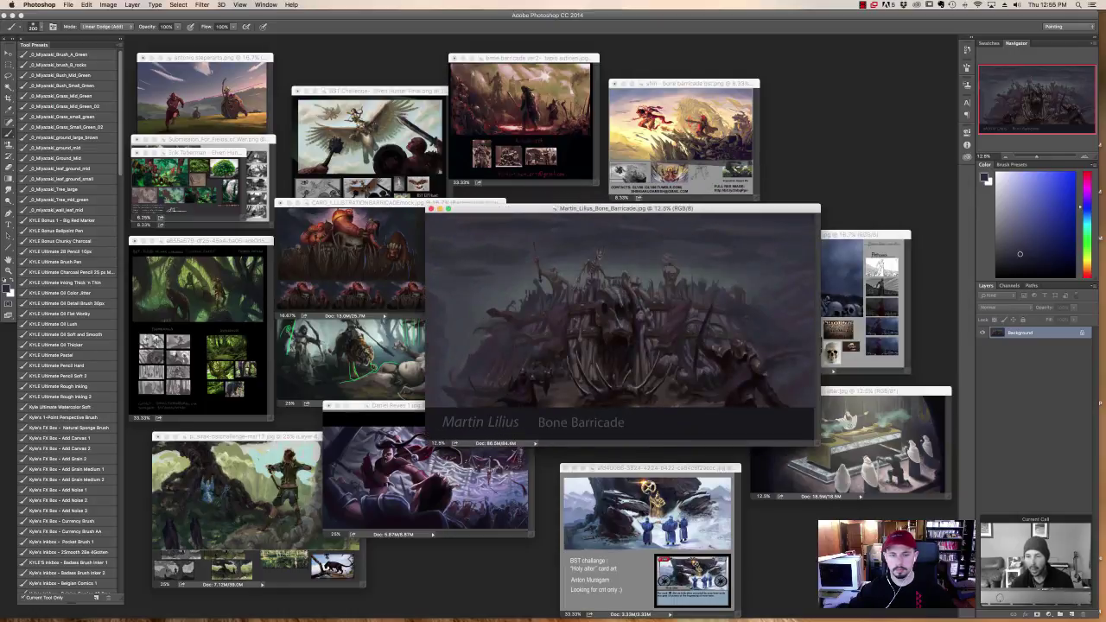
key("ctrl+plus")
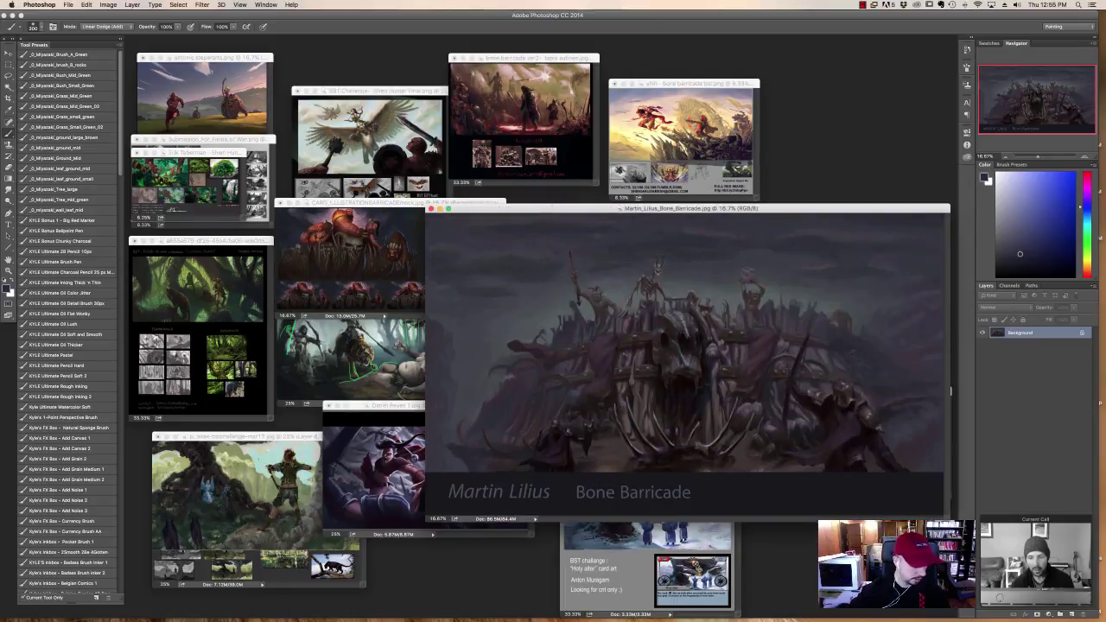
Duplicate the Background layer of the Bone Barricade painting into Background copy.
key("f")
key("ctrl+plus")
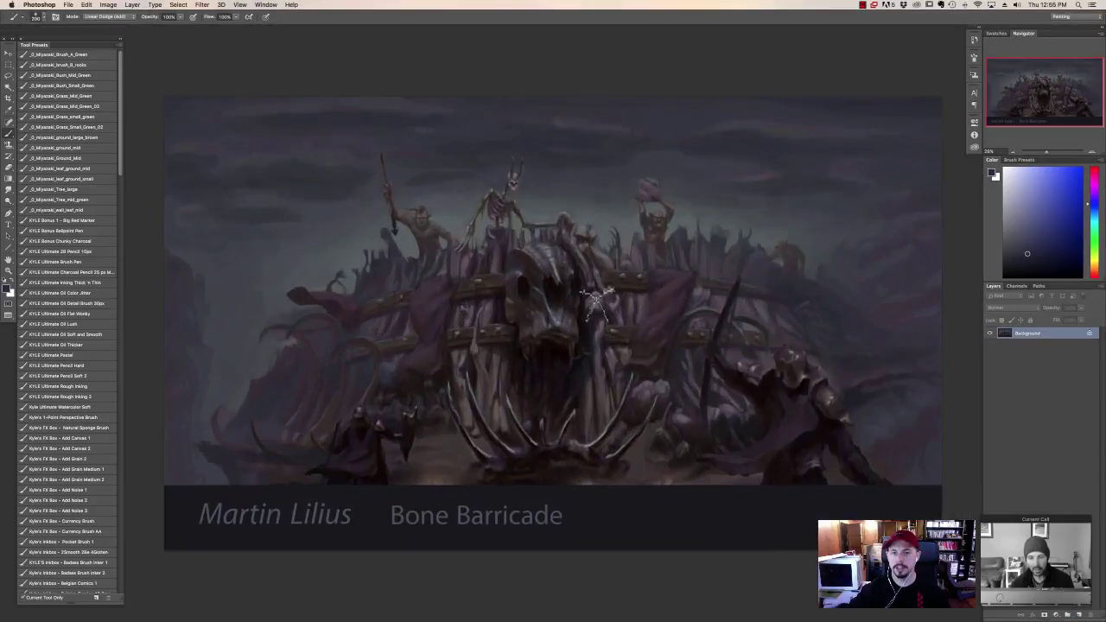
left_click(132, 4)
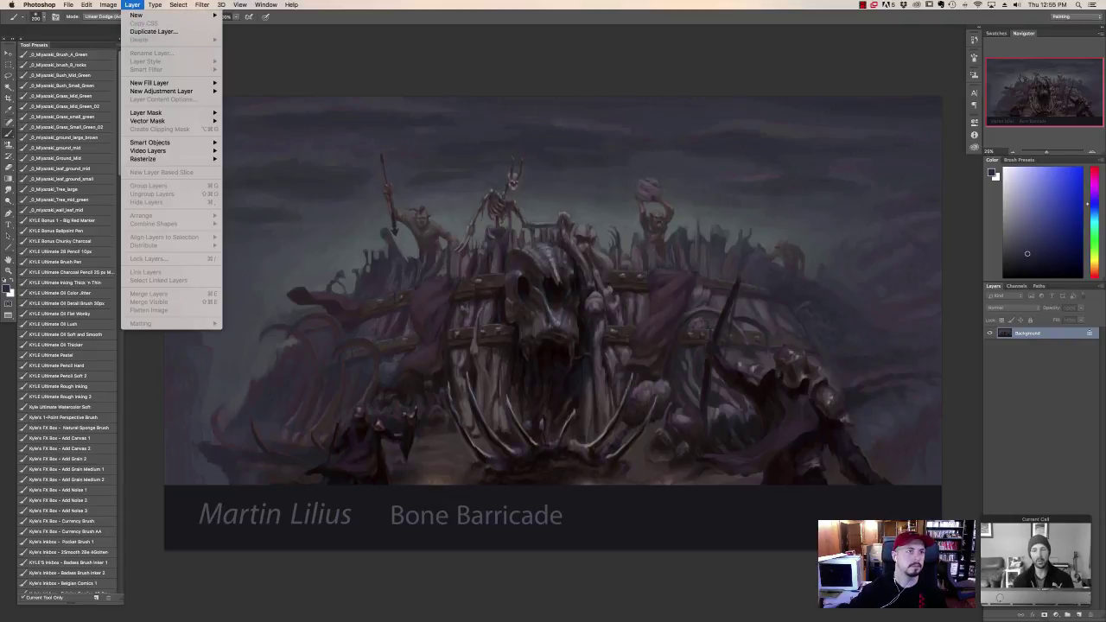
left_click(156, 32)
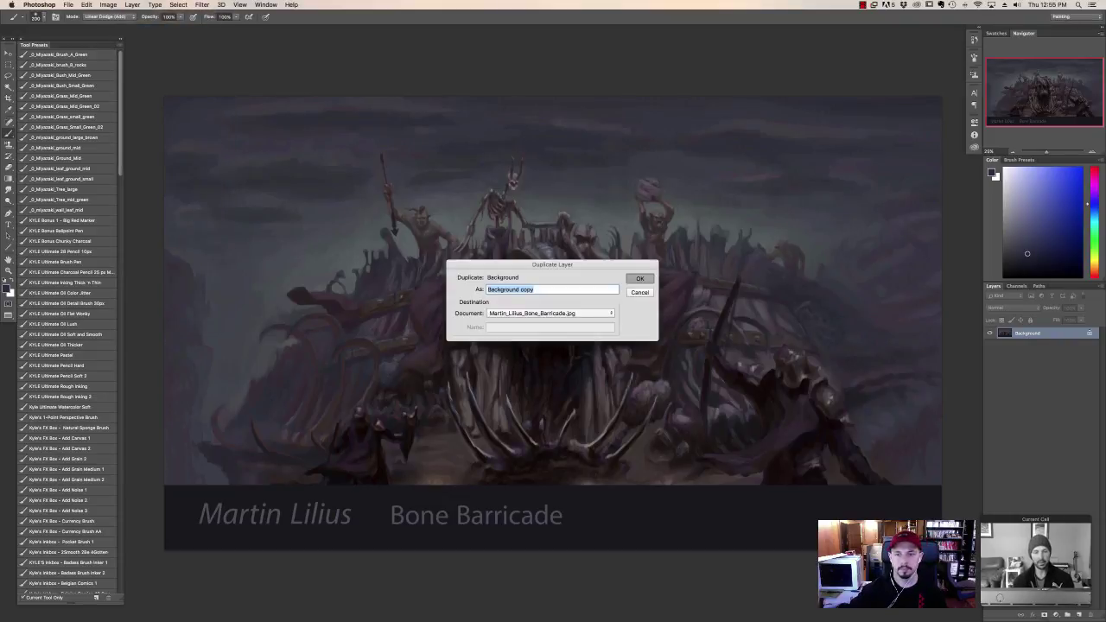
key("Return")
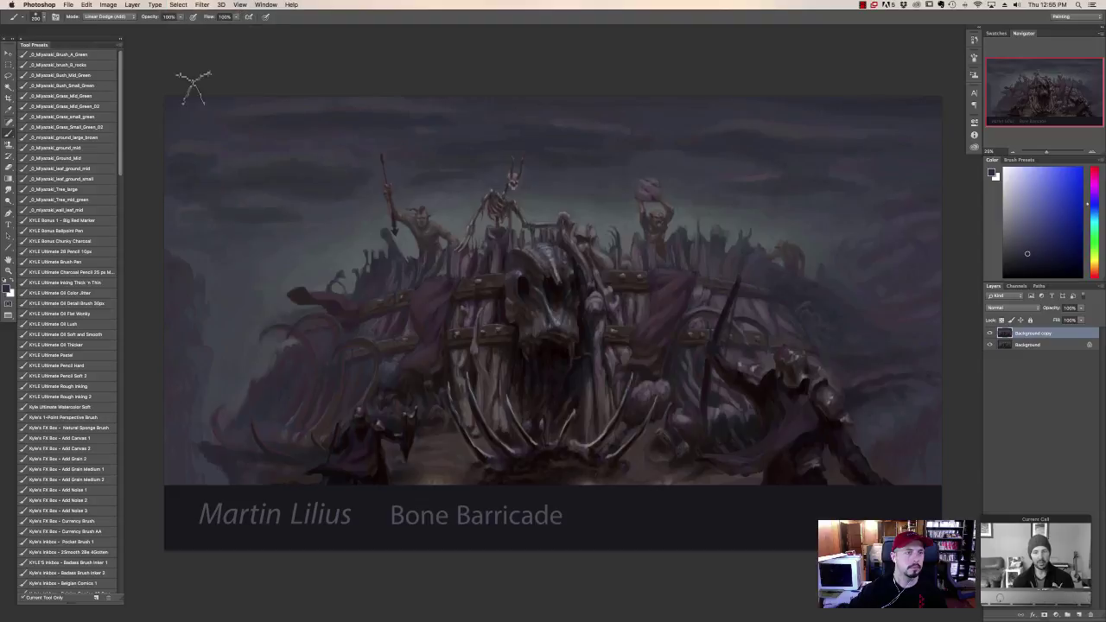
Sample the painting in Color Range and raise the fuzziness to about 81.
left_click(178, 5)
left_click(197, 91)
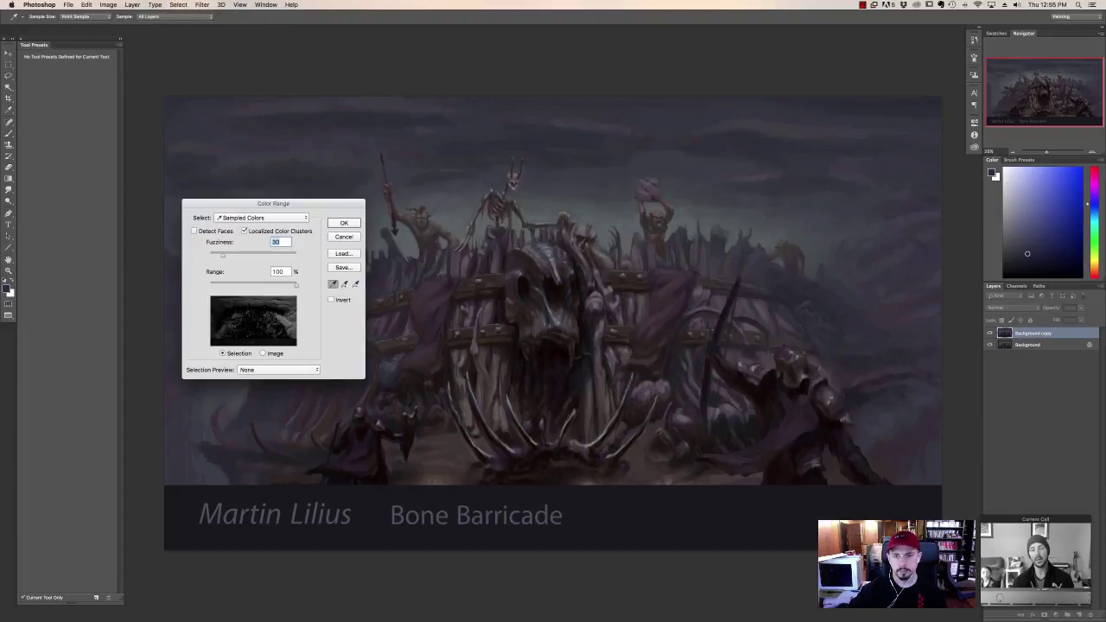
left_click(577, 249)
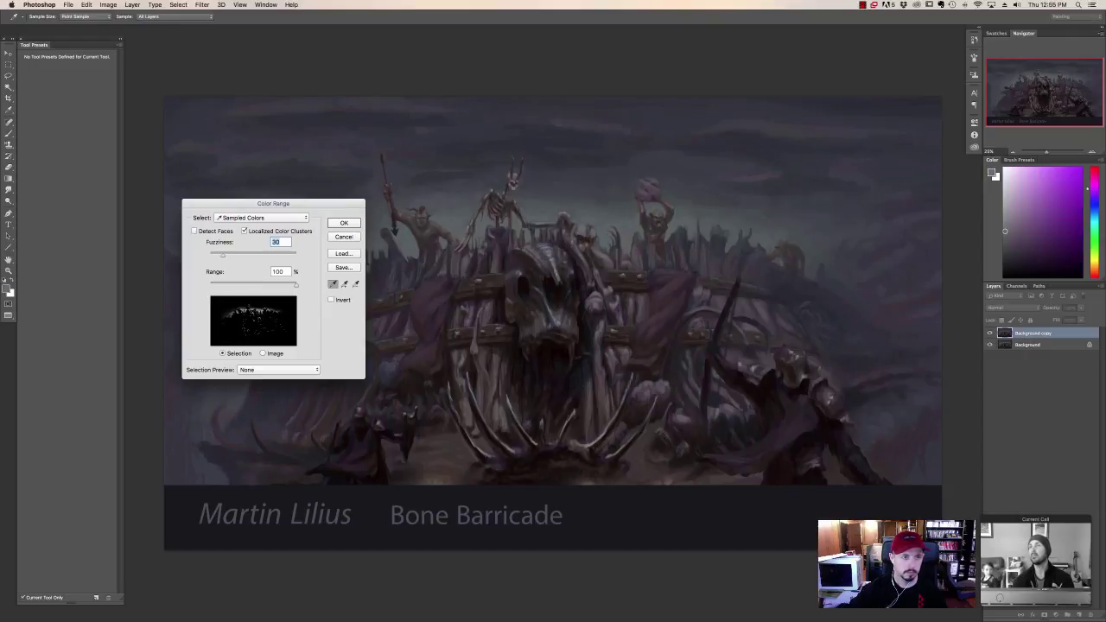
left_click_drag(222, 255, 245, 254)
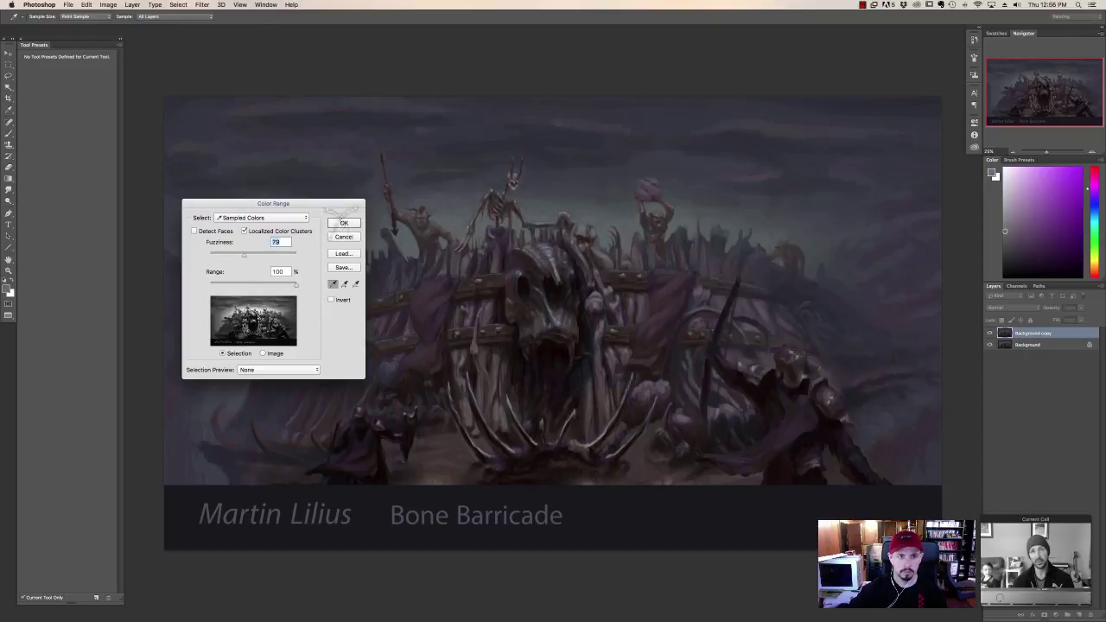
left_click(343, 224)
Hide the selection edges and raise the Blue channel midtone to 1.28 in Levels.
key("b")
key("super+h")
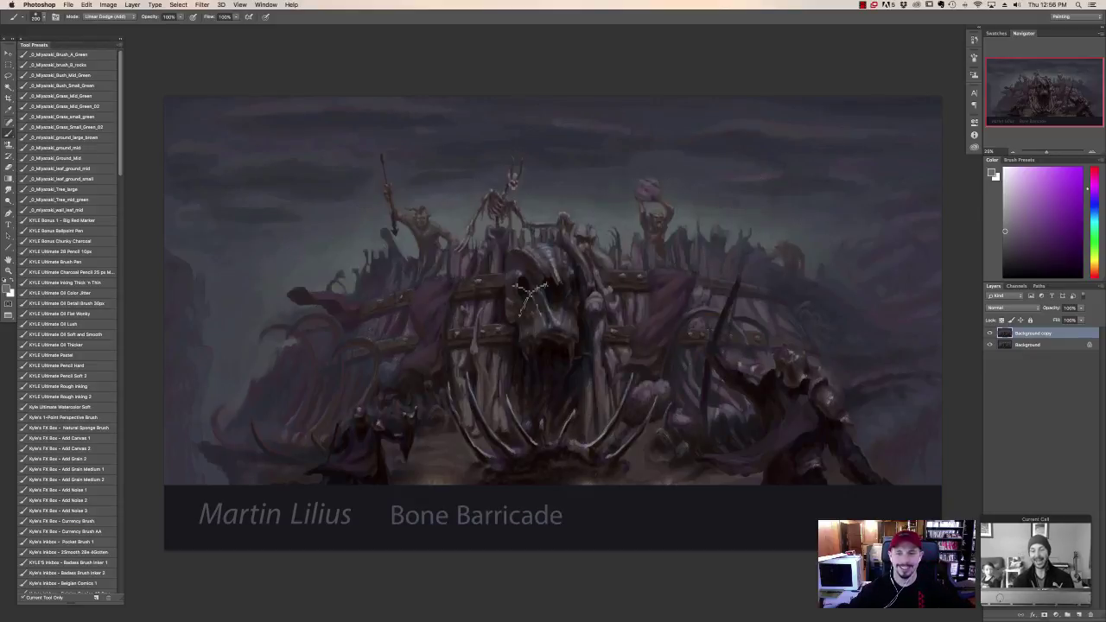
left_click(108, 4)
mouse_move(122, 29)
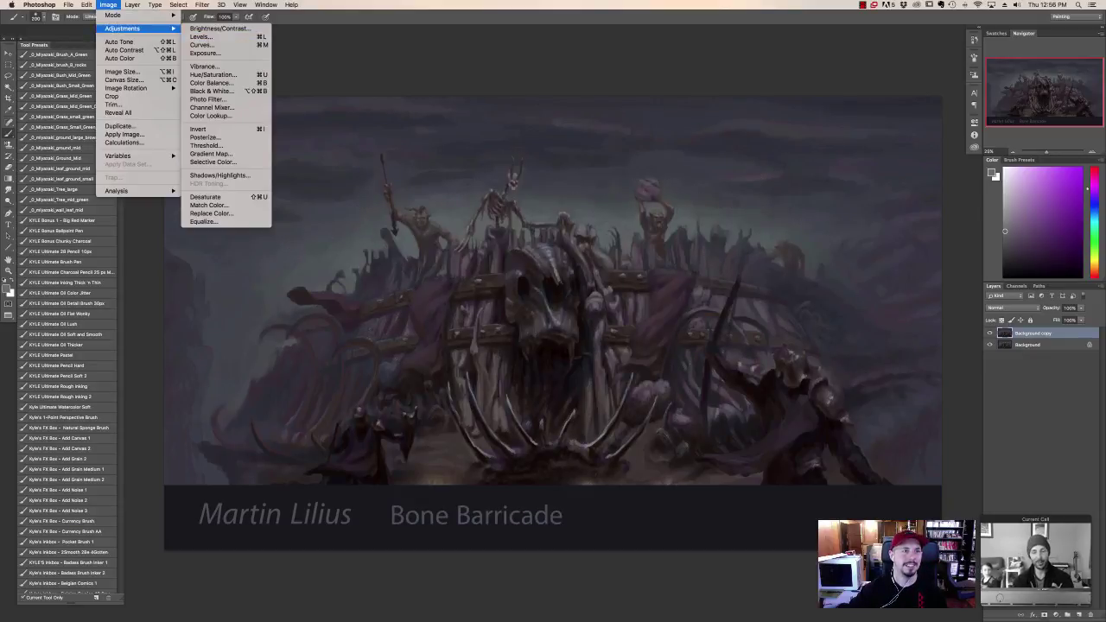
left_click(211, 37)
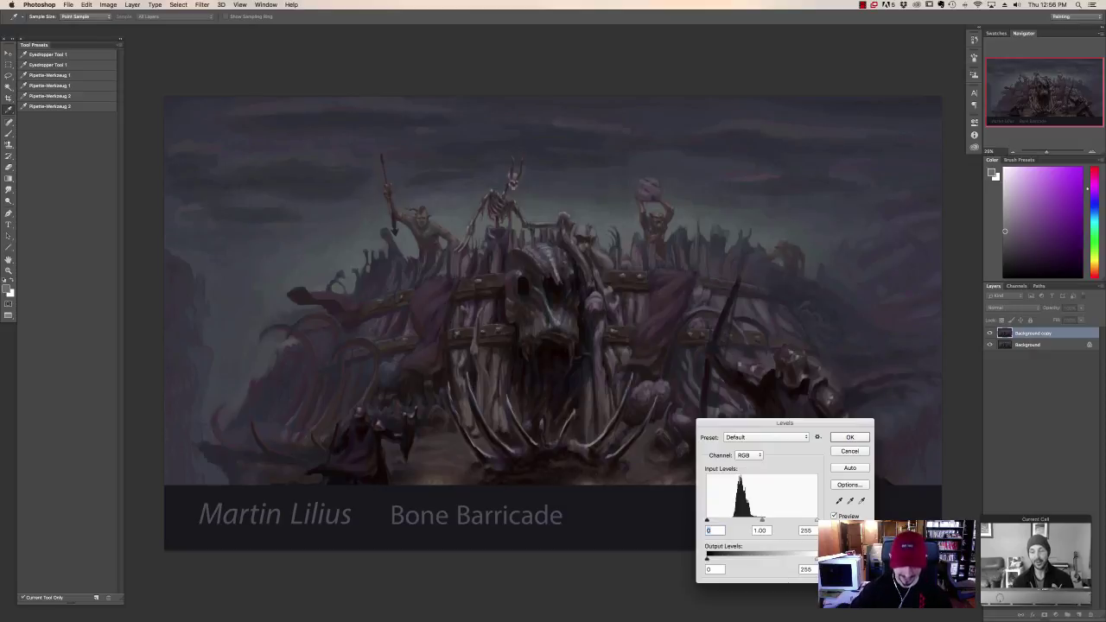
left_click(749, 454)
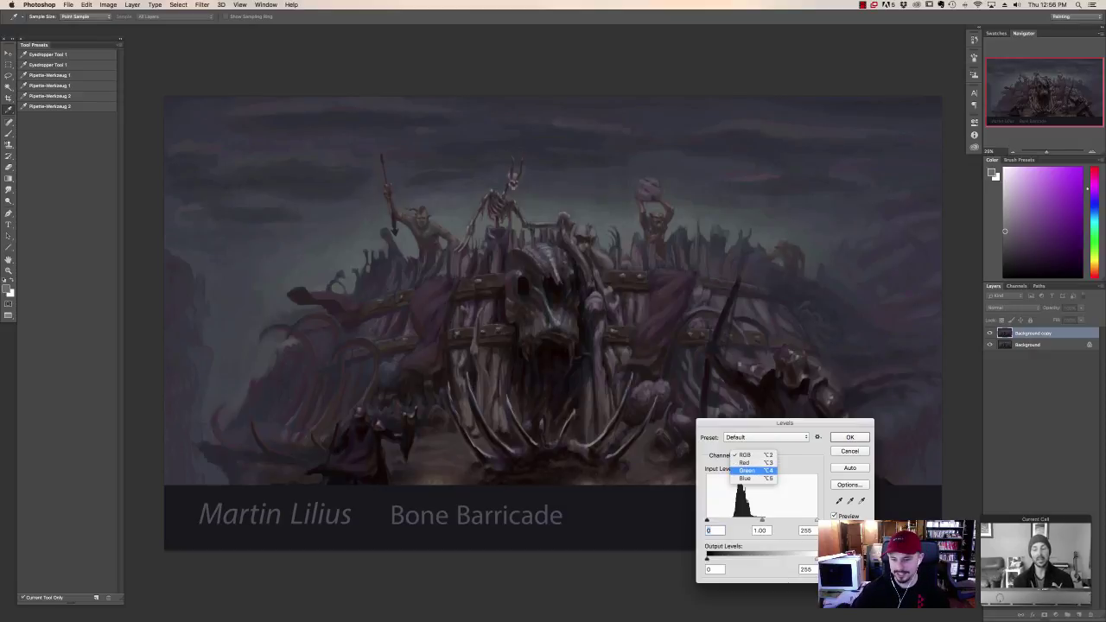
left_click(745, 478)
left_click_drag(762, 519, 760, 519)
key("Tab")
type("1.14")
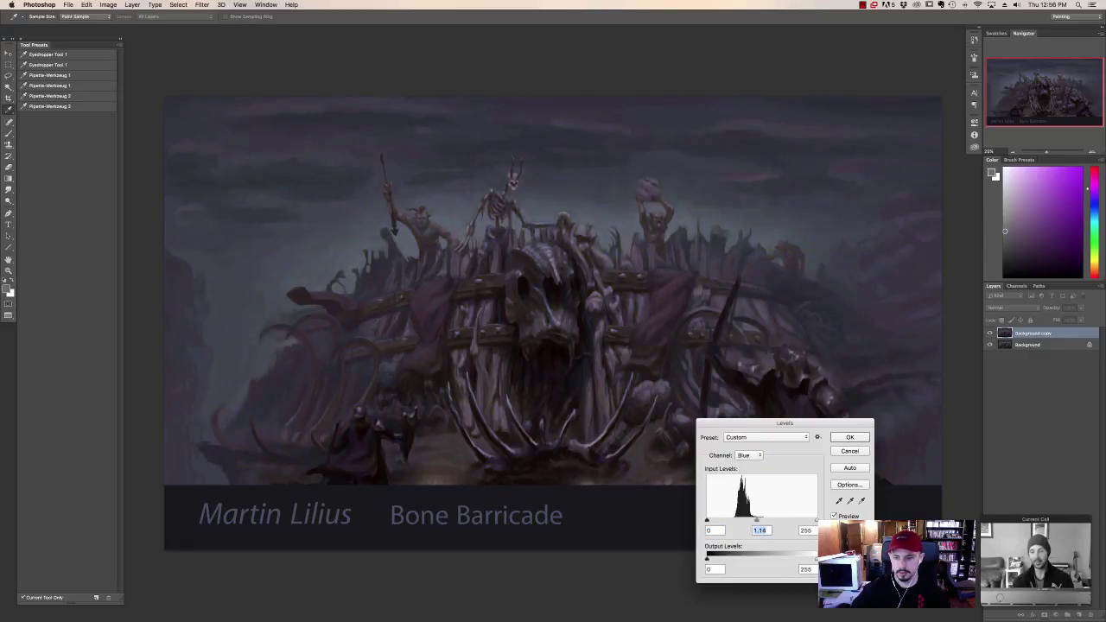
type("1.28")
Set the Green channel midtone to 1.23 in the same Levels dialog.
left_click(748, 456)
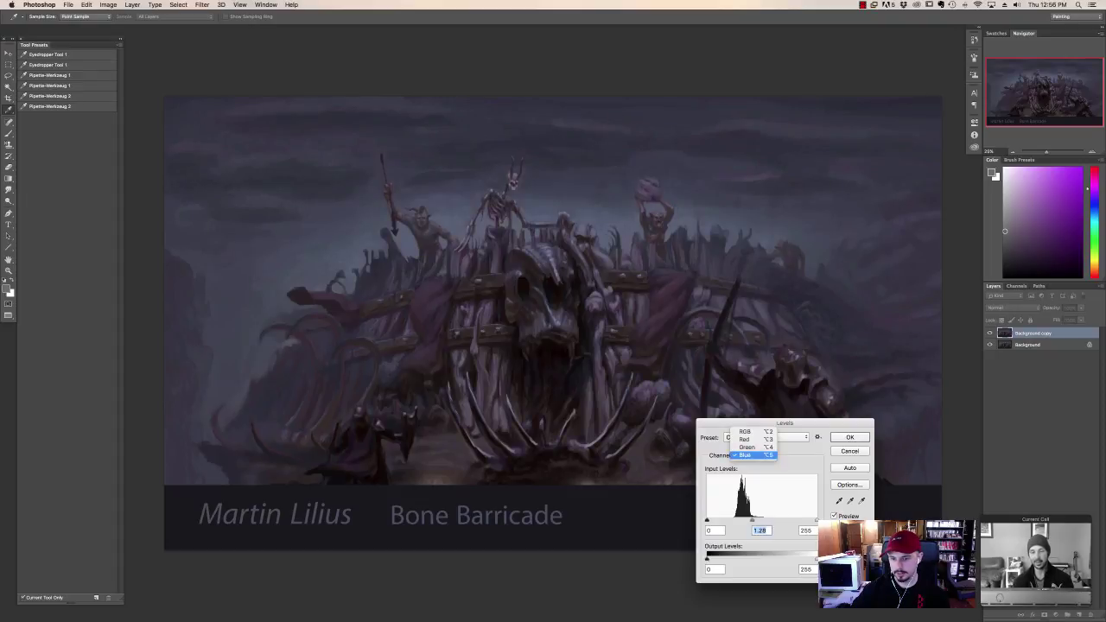
left_click(748, 445)
type("0.81")
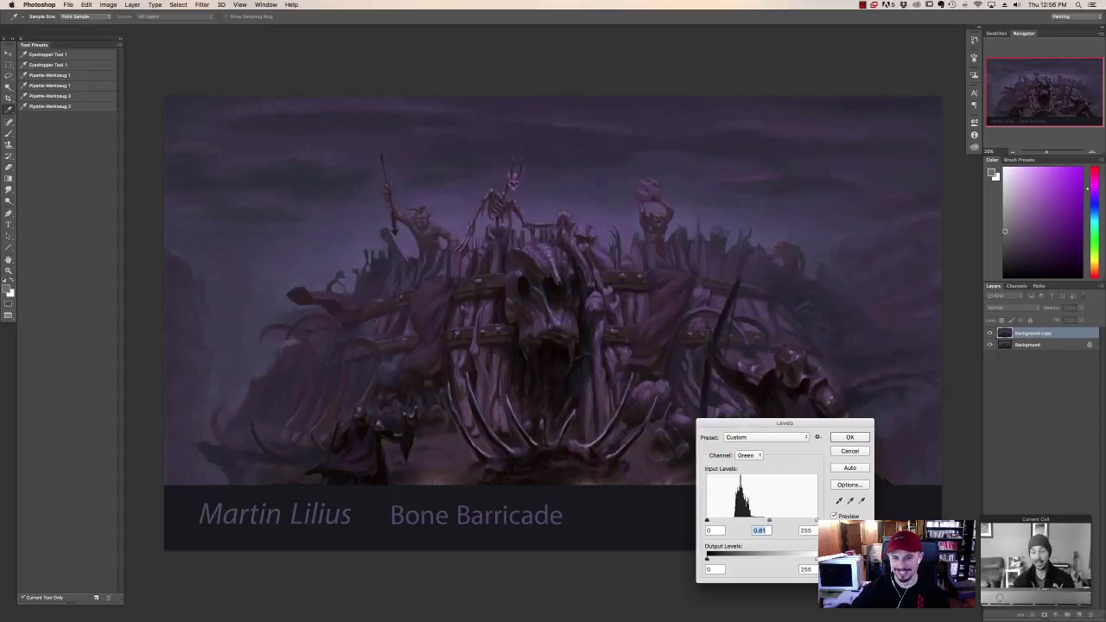
type("1.23")
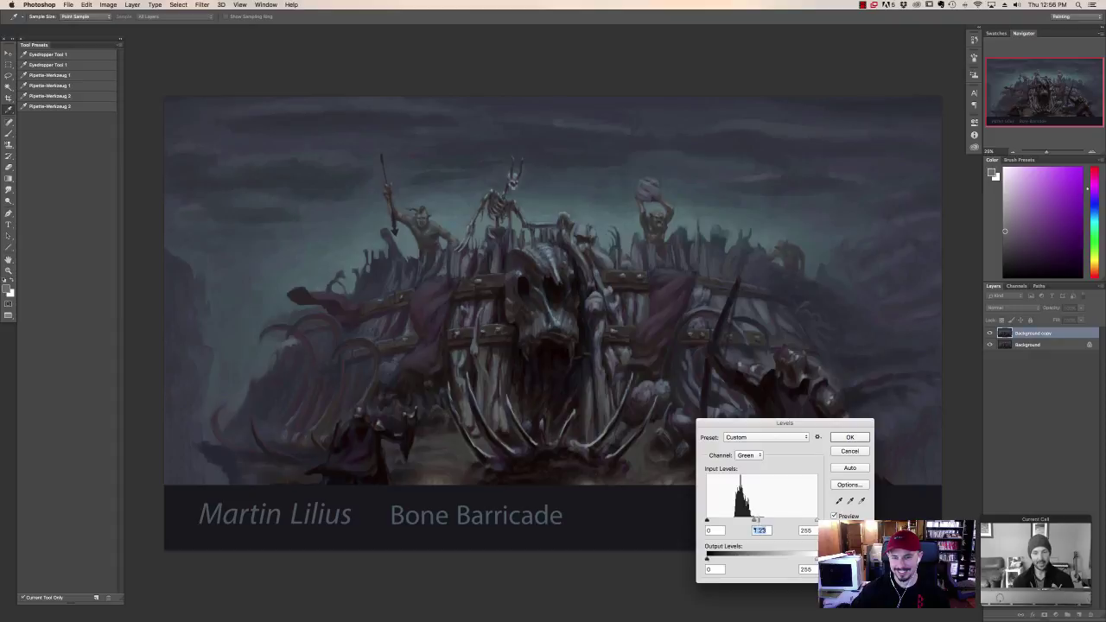
Apply the Levels adjustment and bring up the Image menu for another adjustment.
key("Return")
key("b")
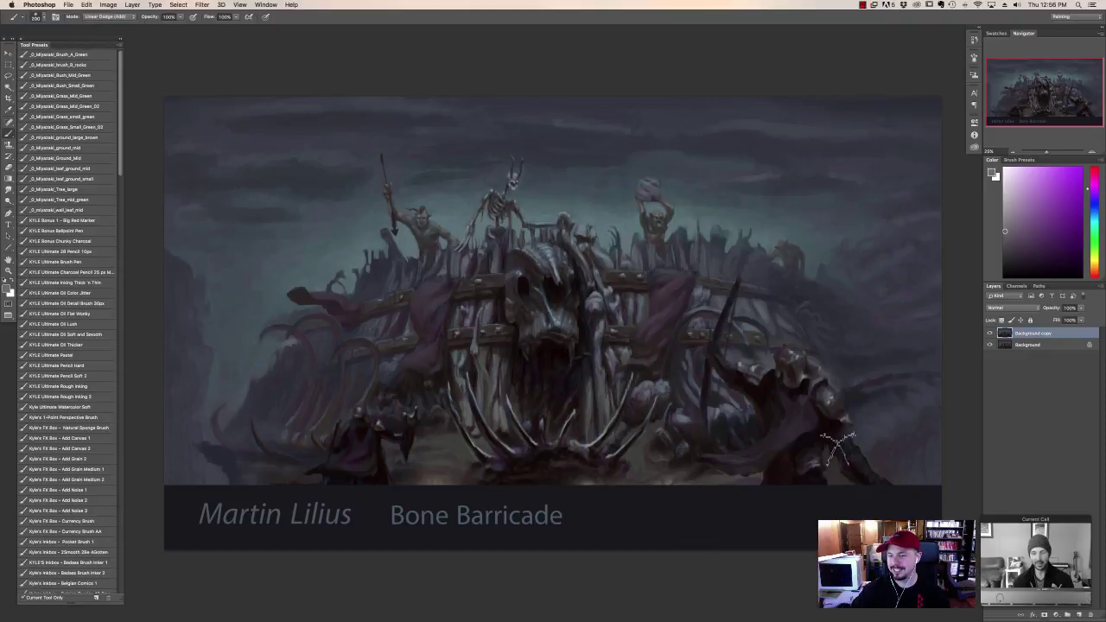
left_click(178, 5)
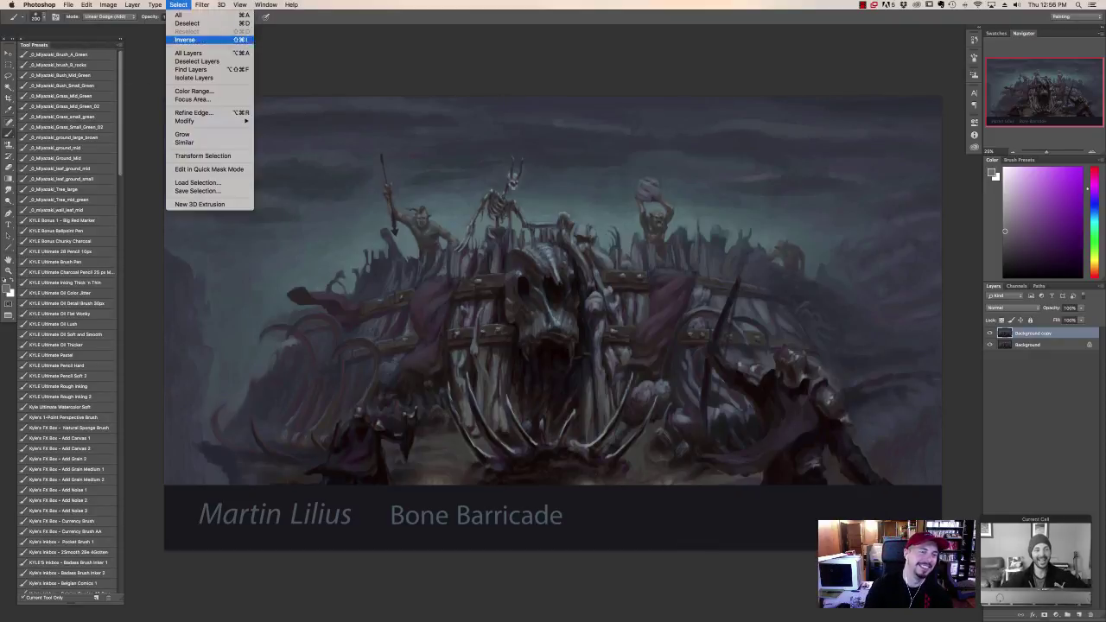
mouse_move(108, 4)
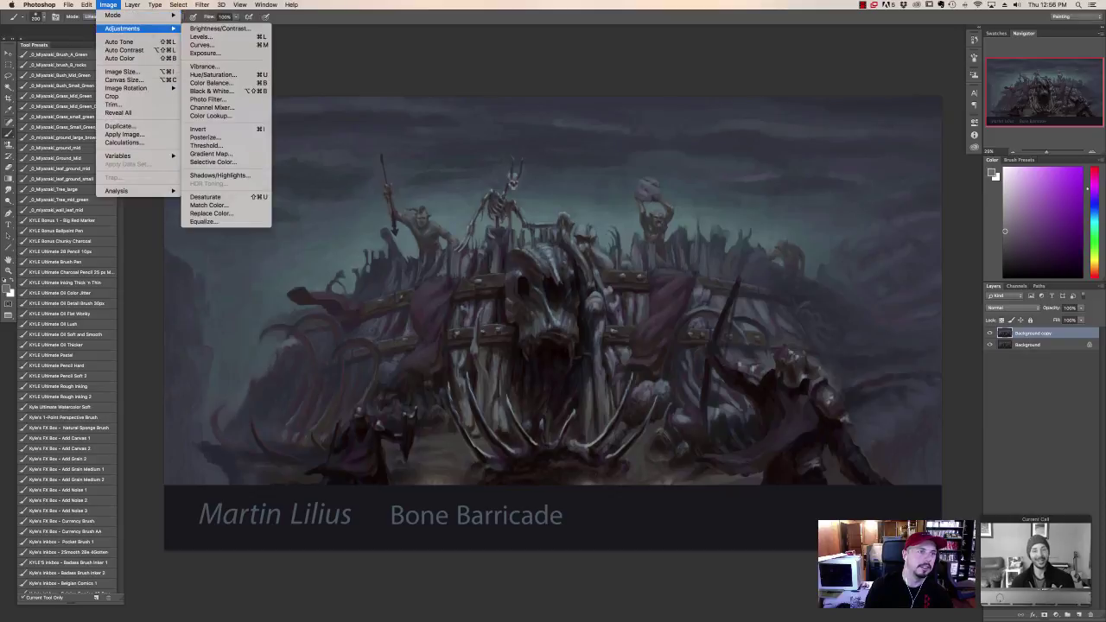
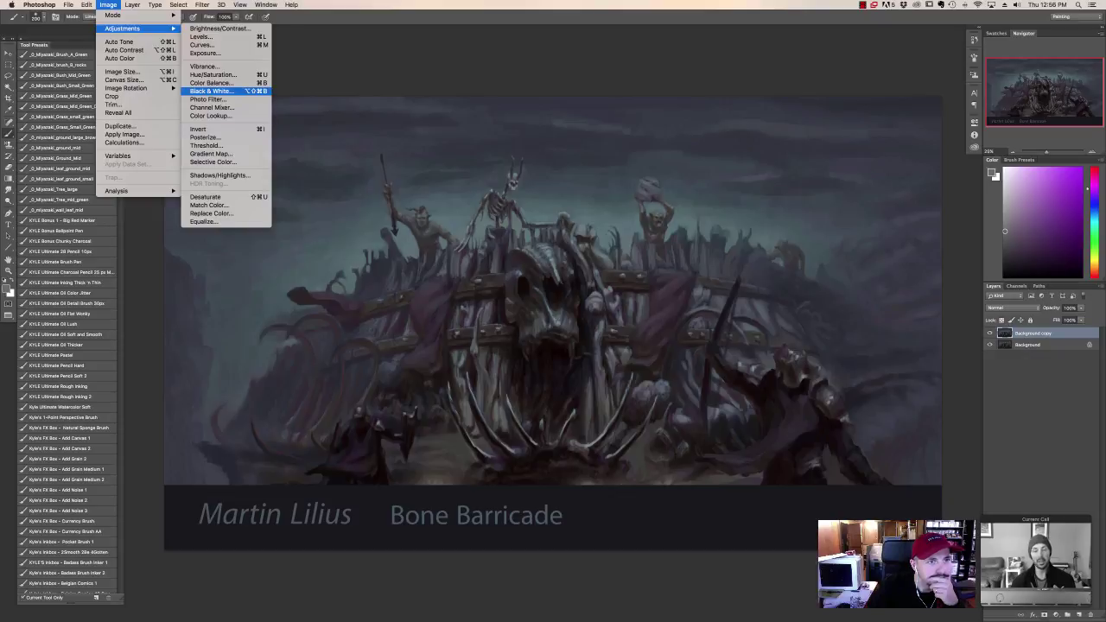
Shift the Background copy layer's highlights toward cyan (-29) with Color Balance.
left_click(212, 82)
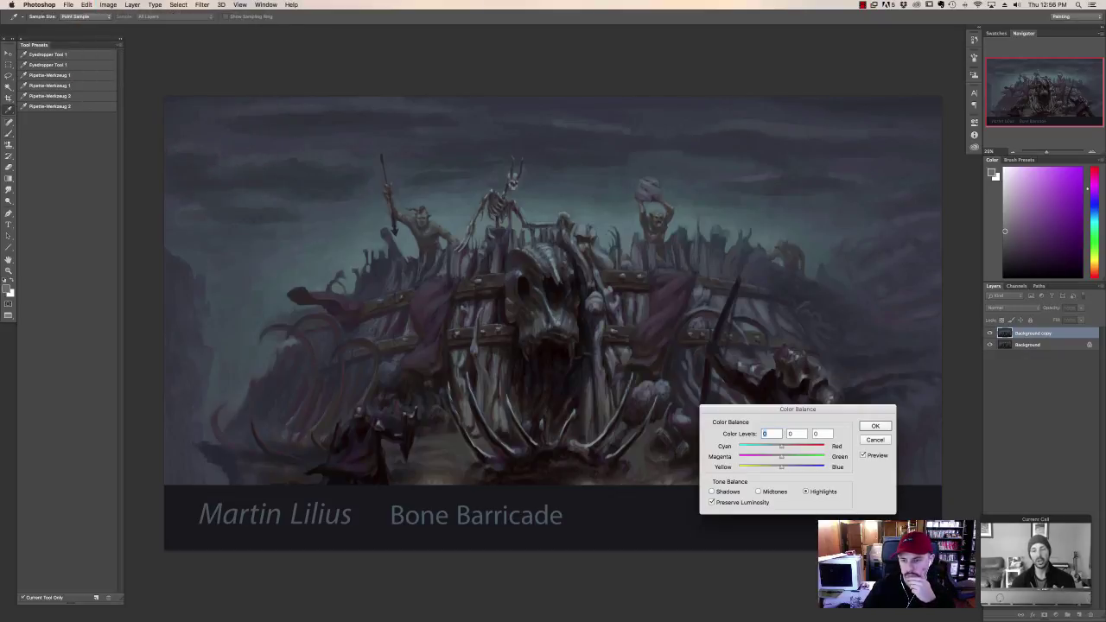
type("-29")
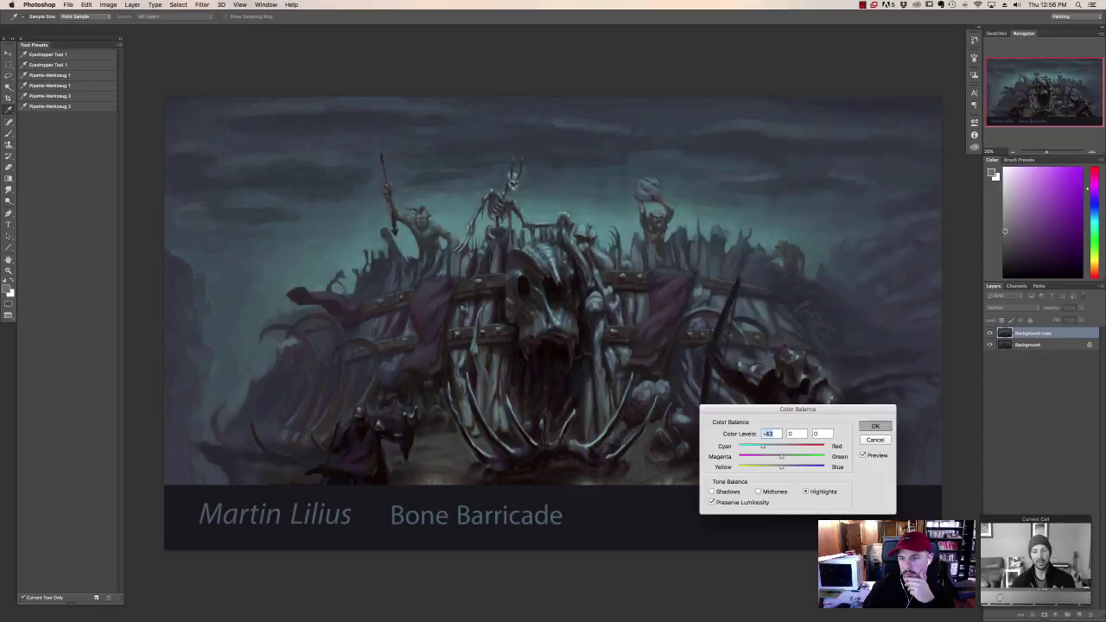
key("Return")
key("b")
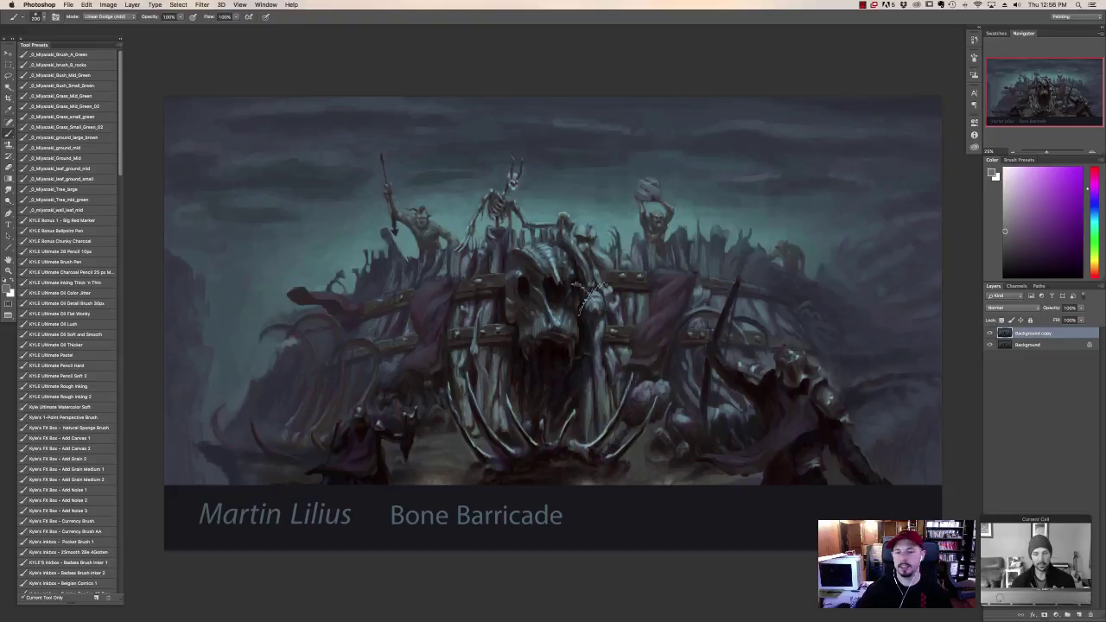
Toggle the Background copy layer off and on to compare the cooler teal cast.
left_click(992, 334)
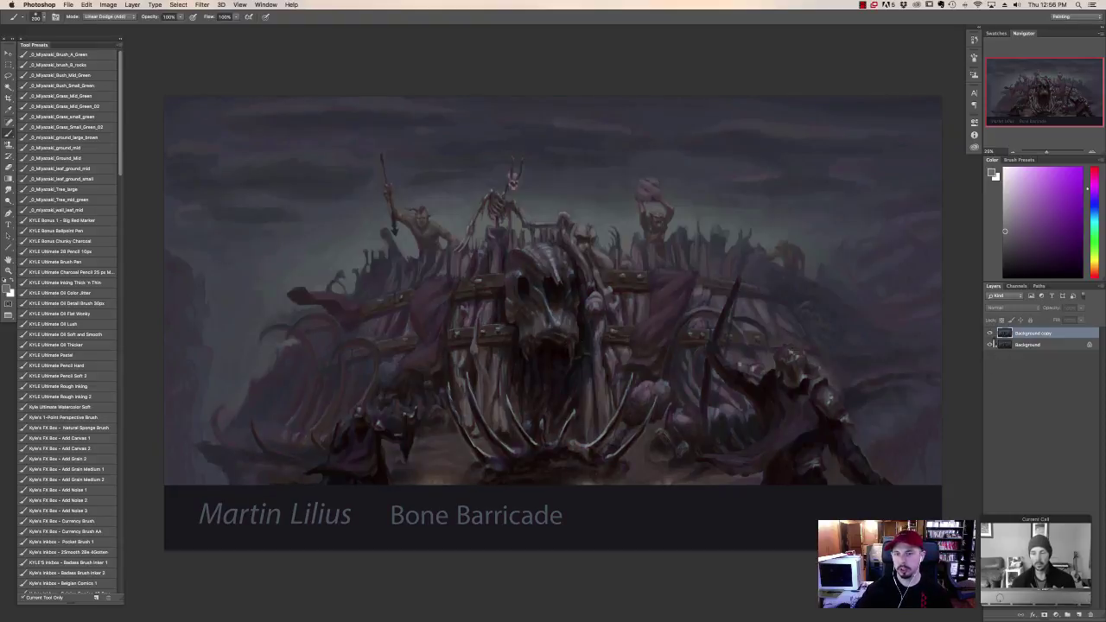
left_click(991, 334)
left_click(991, 334)
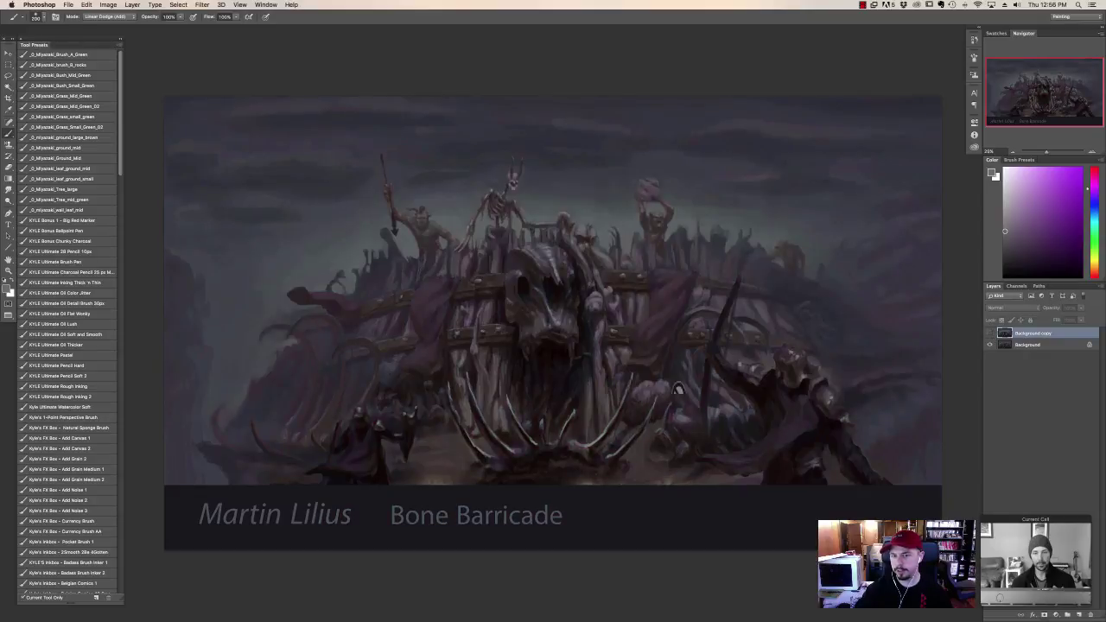
left_click(991, 333)
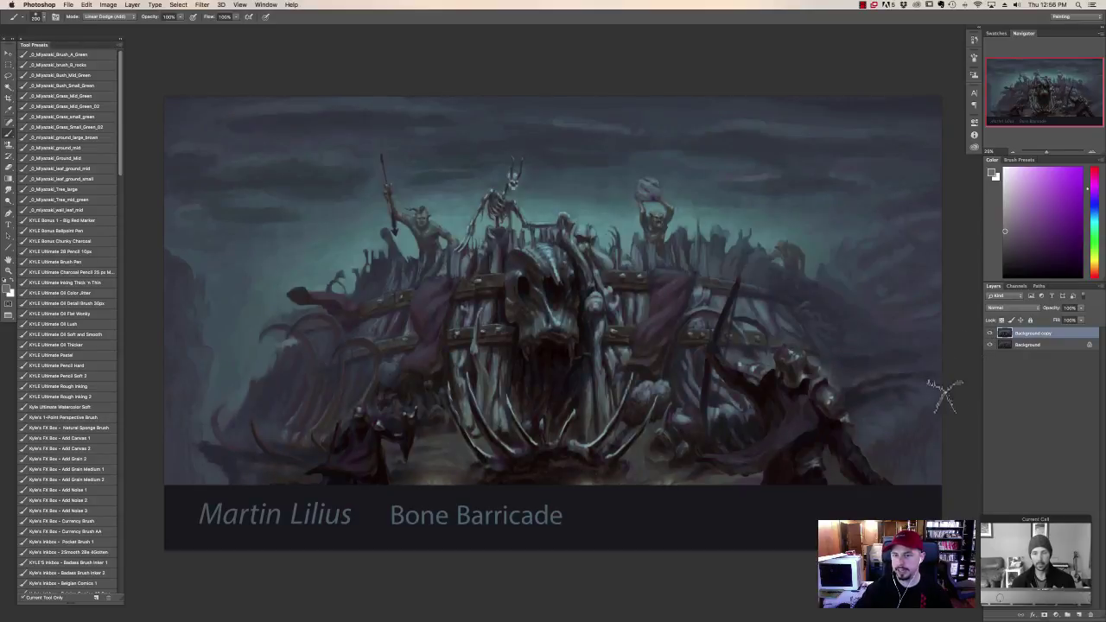
left_click(178, 4)
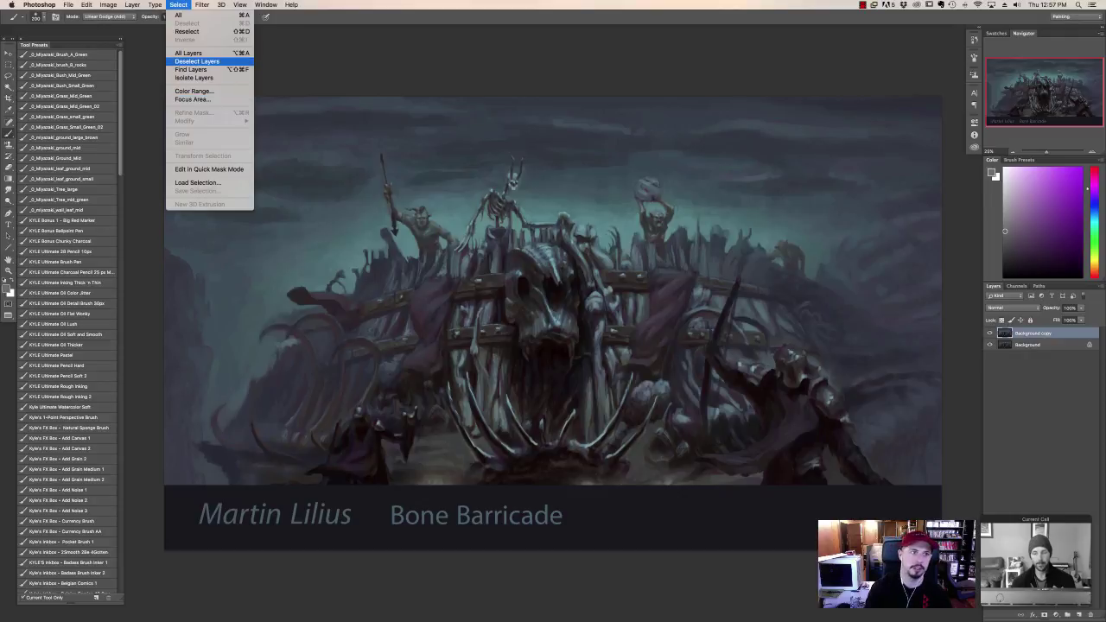
Select areas by Color Range with Fuzziness 50 and hide the selection outline.
left_click(192, 100)
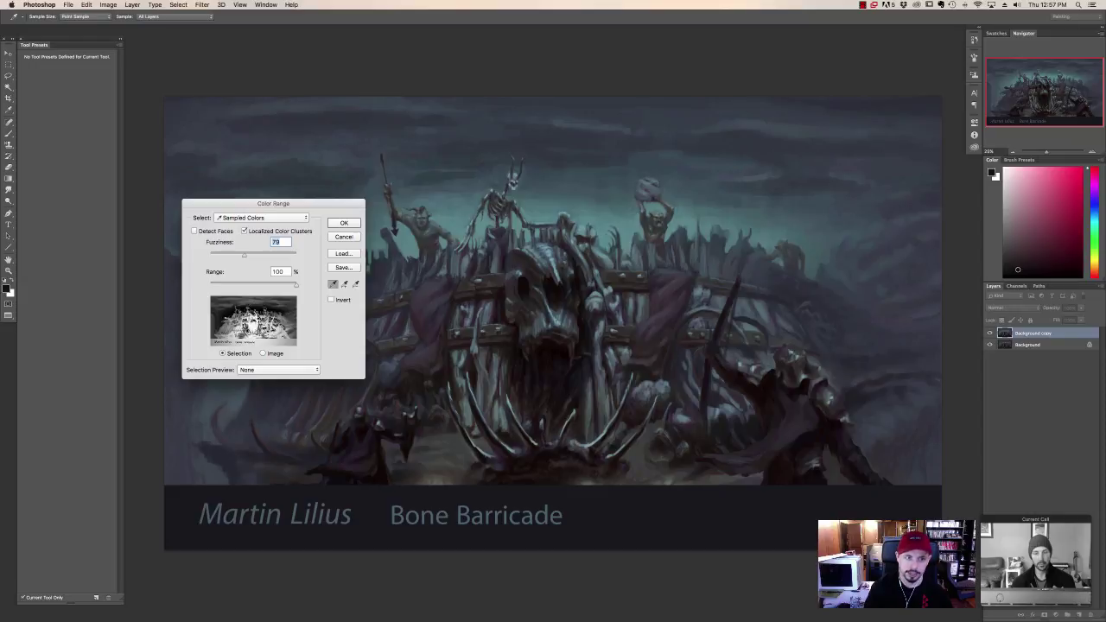
type("50")
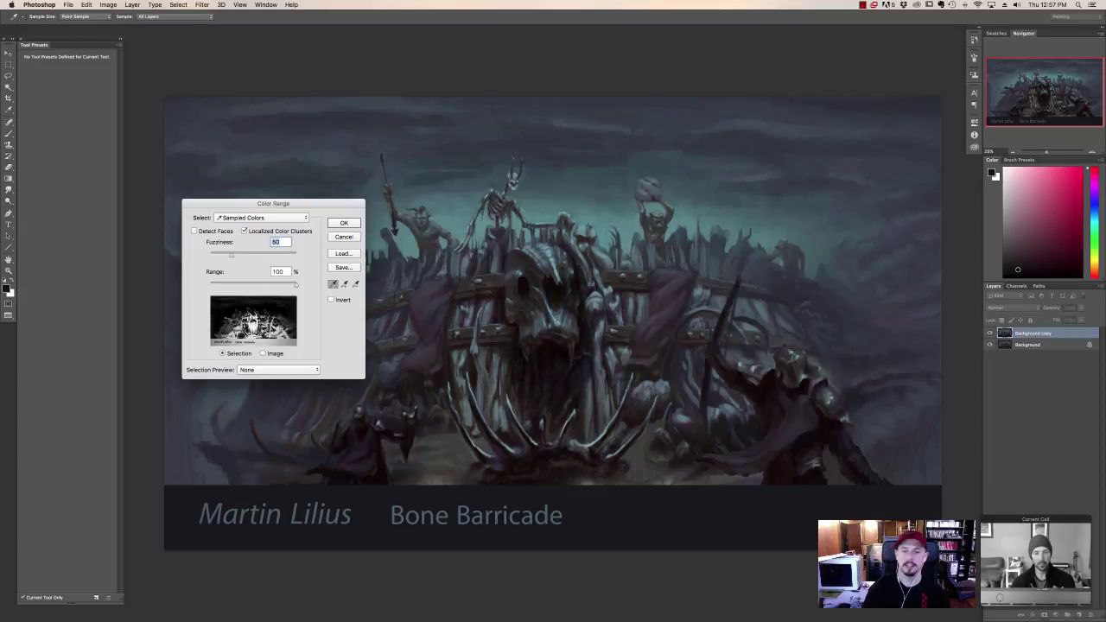
key("Return")
key("b")
key("ctrl+h")
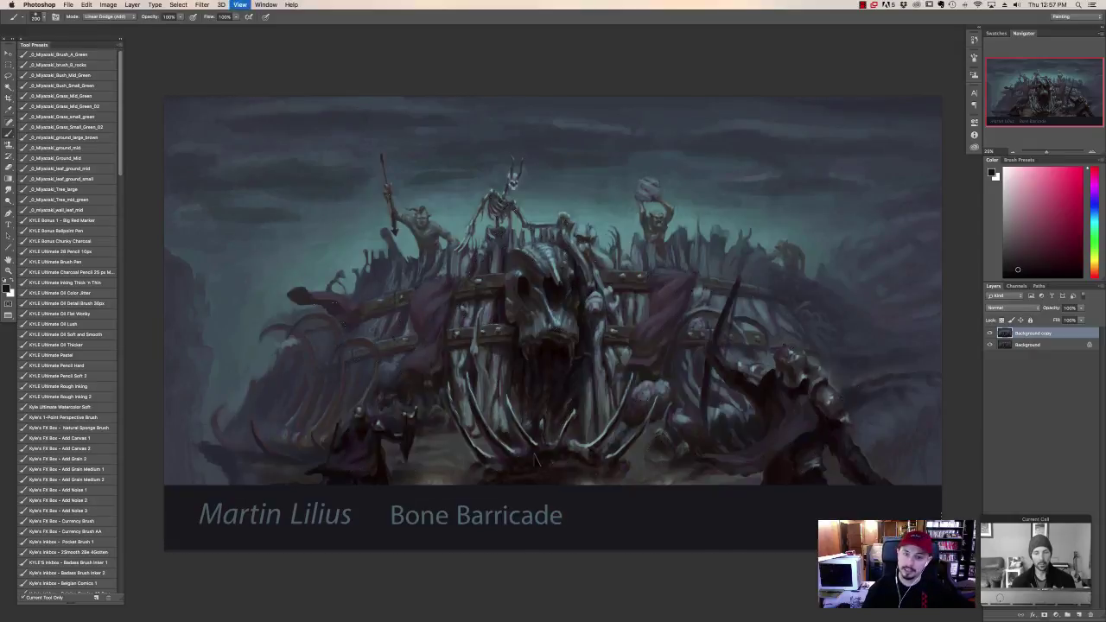
Apply Color Balance with midtones Red +13 and highlights Yellow -20.
left_click(108, 4)
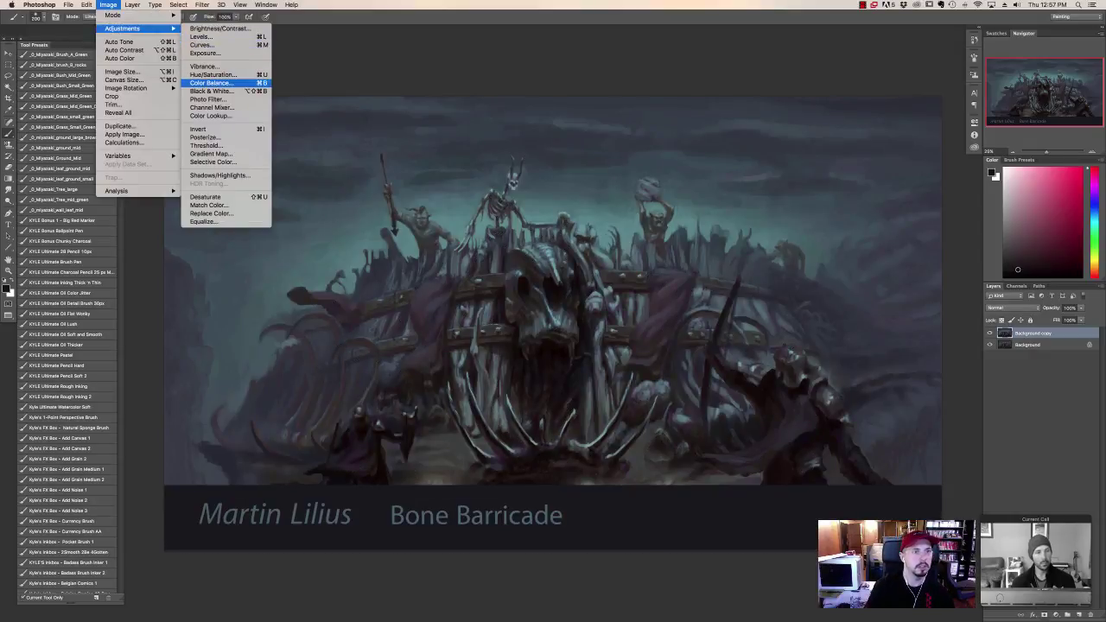
left_click(212, 82)
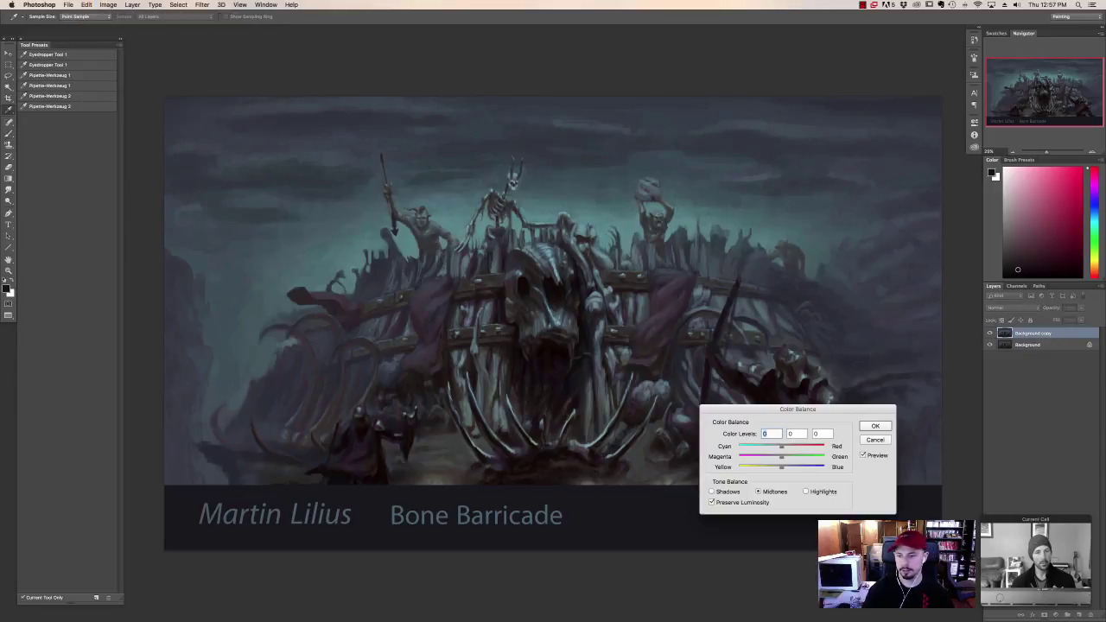
key("Up")
key("Up")
key("Up")
key("Up")
key("Up")
key("Up")
key("Up")
key("Up")
key("Up")
key("Up")
key("Up")
key("Up")
key("Up")
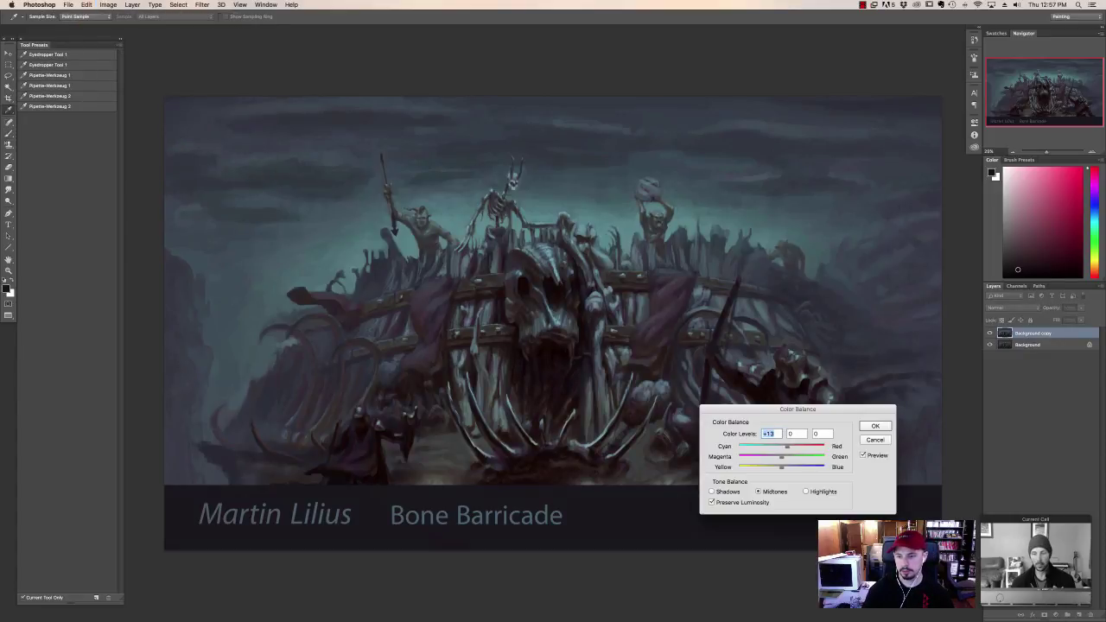
key("super+3")
key("Tab")
key("Tab")
key("shift+Down")
key("shift+Down")
key("Return")
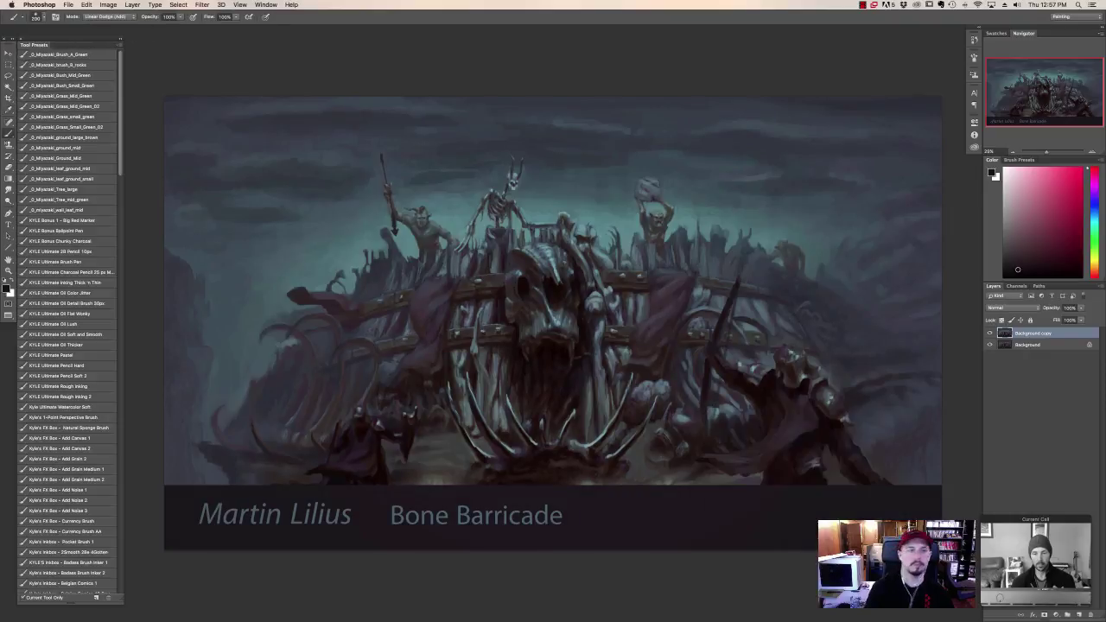
left_click(109, 4)
In Levels, set the Red channel gamma to 1.10 and output black to 22.
mouse_move(129, 28)
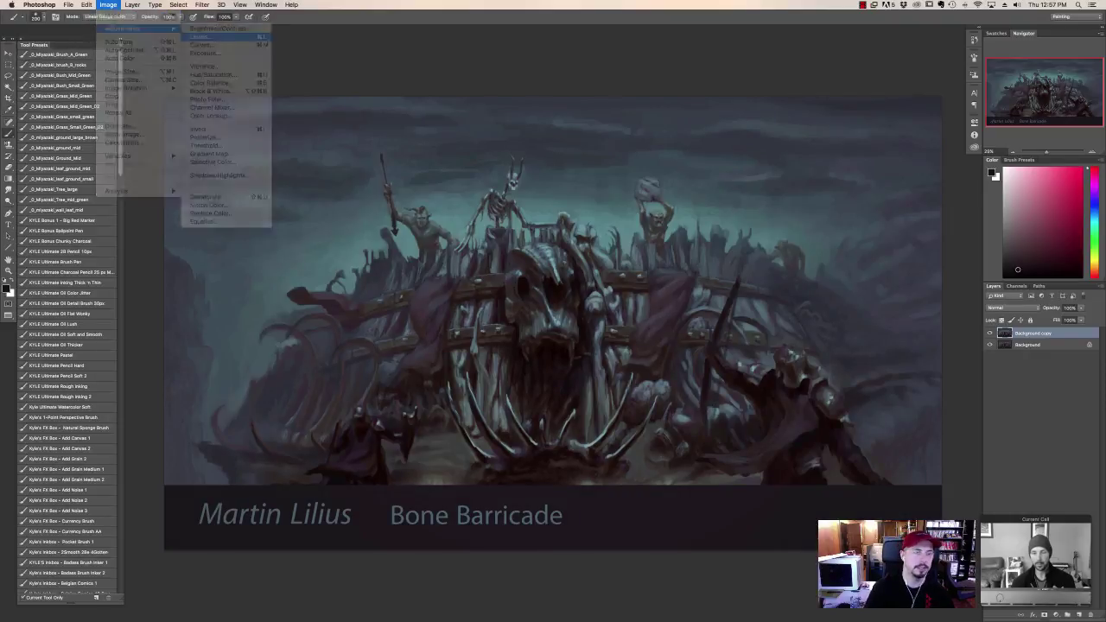
left_click(203, 36)
left_click(749, 456)
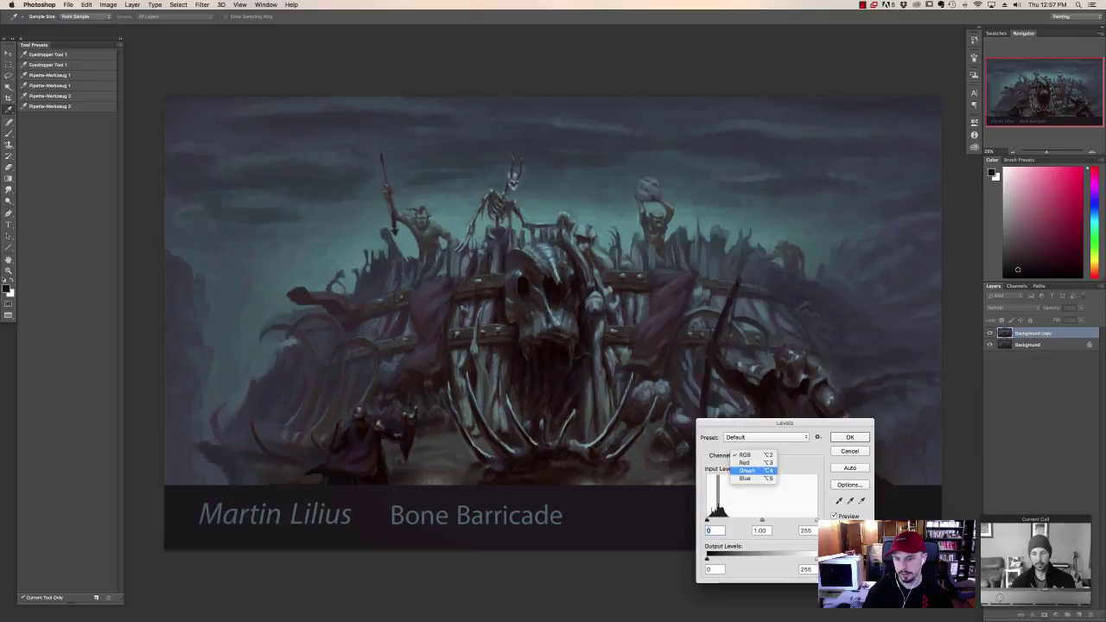
left_click(744, 463)
left_click_drag(761, 521, 768, 520)
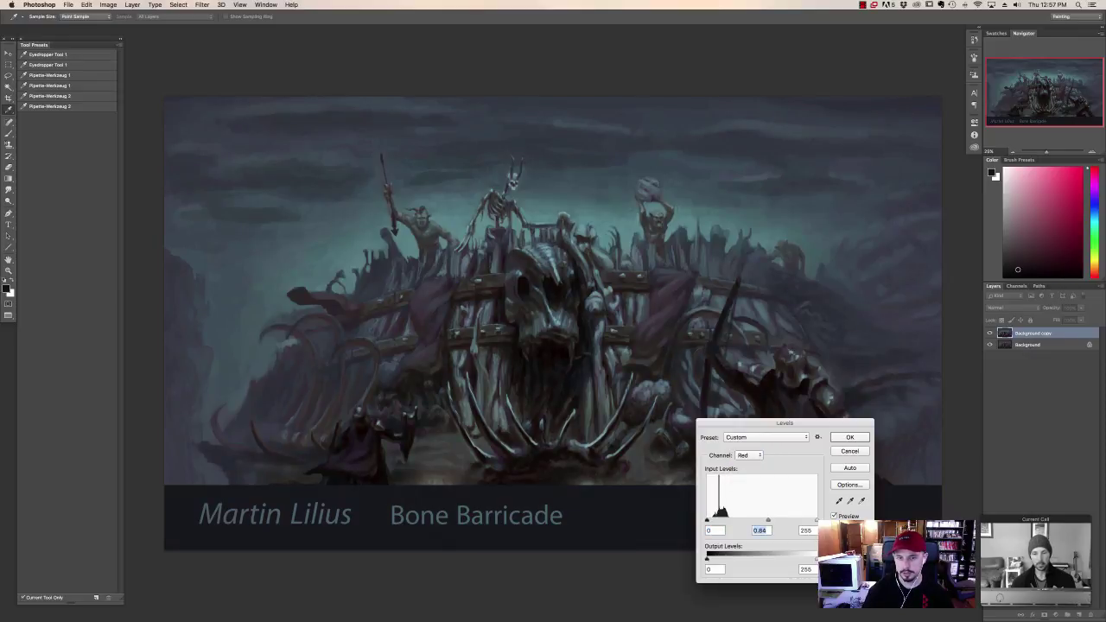
key("Up")
left_click(712, 569)
key("Down")
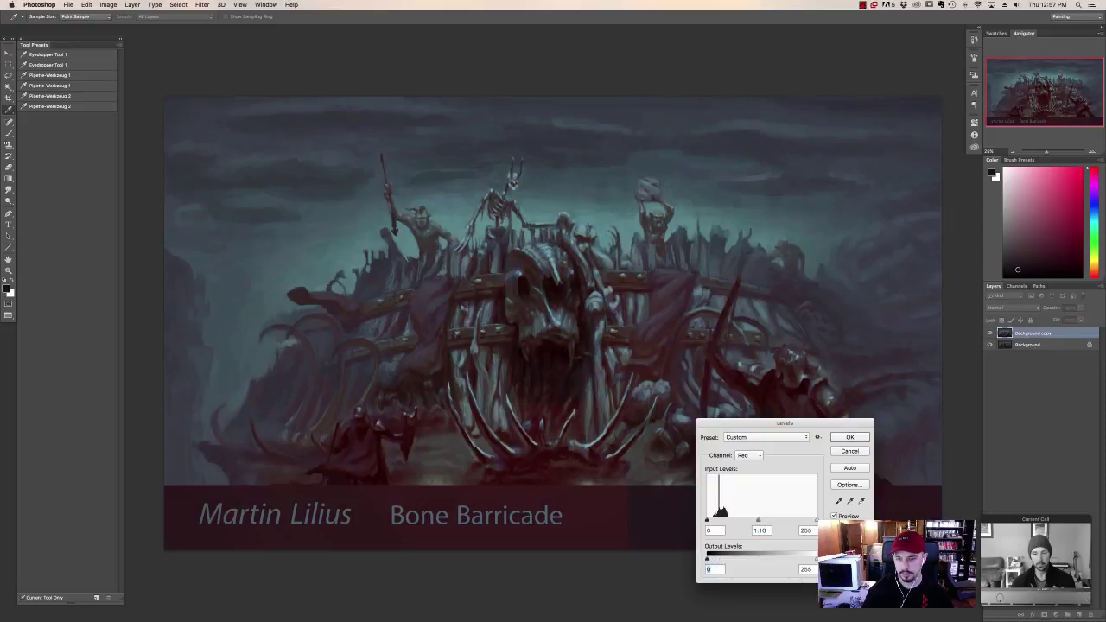
Set Blue gamma to 1.11 and Green input black to 8, then apply Levels.
left_click(749, 455)
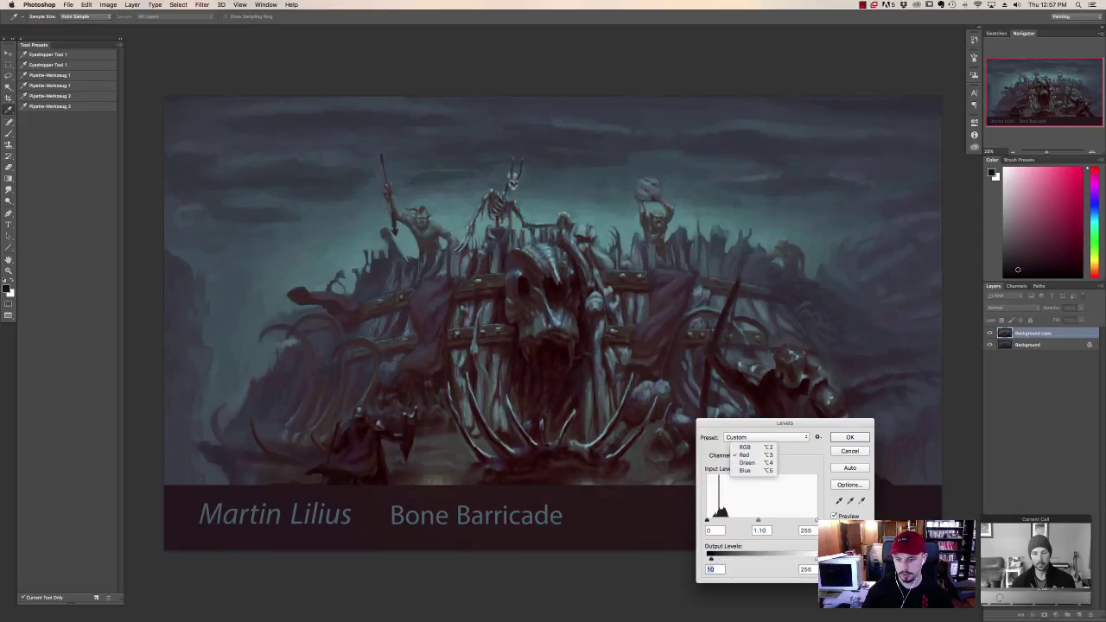
left_click(748, 476)
left_click(760, 530)
key("Up")
key("Up")
key("Up")
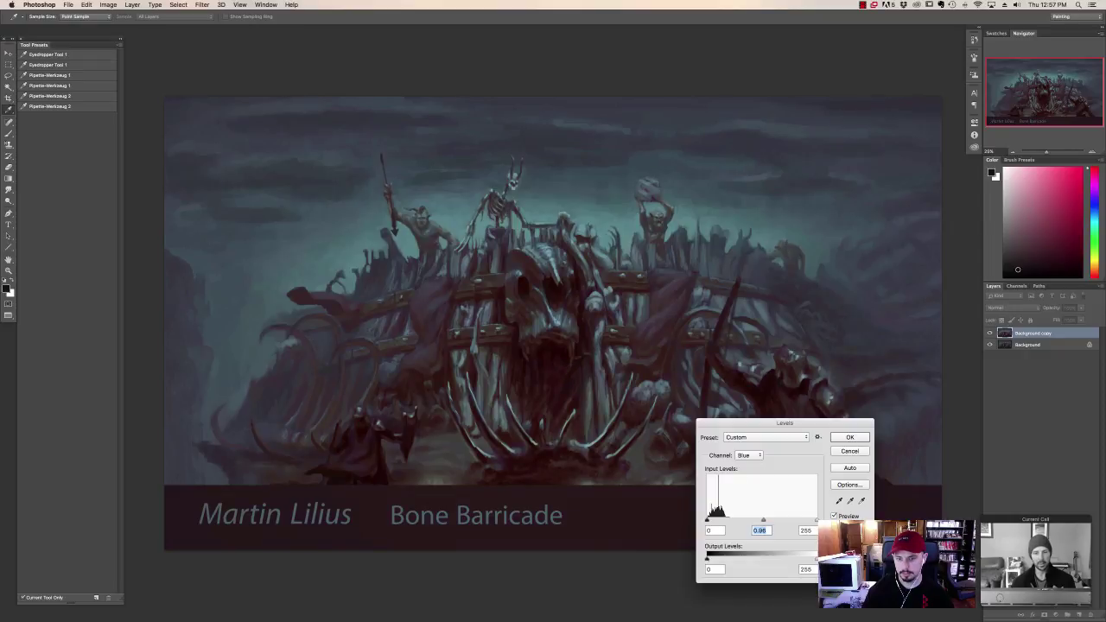
left_click(749, 456)
left_click(748, 446)
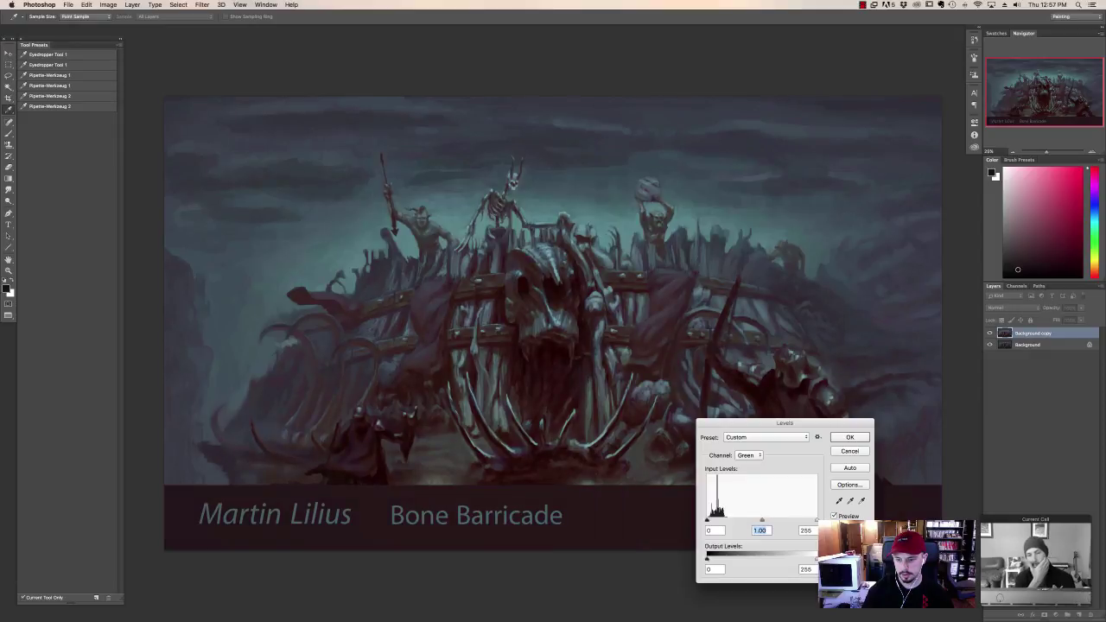
type("1")
key("shift+Tab")
type("9")
key("Down")
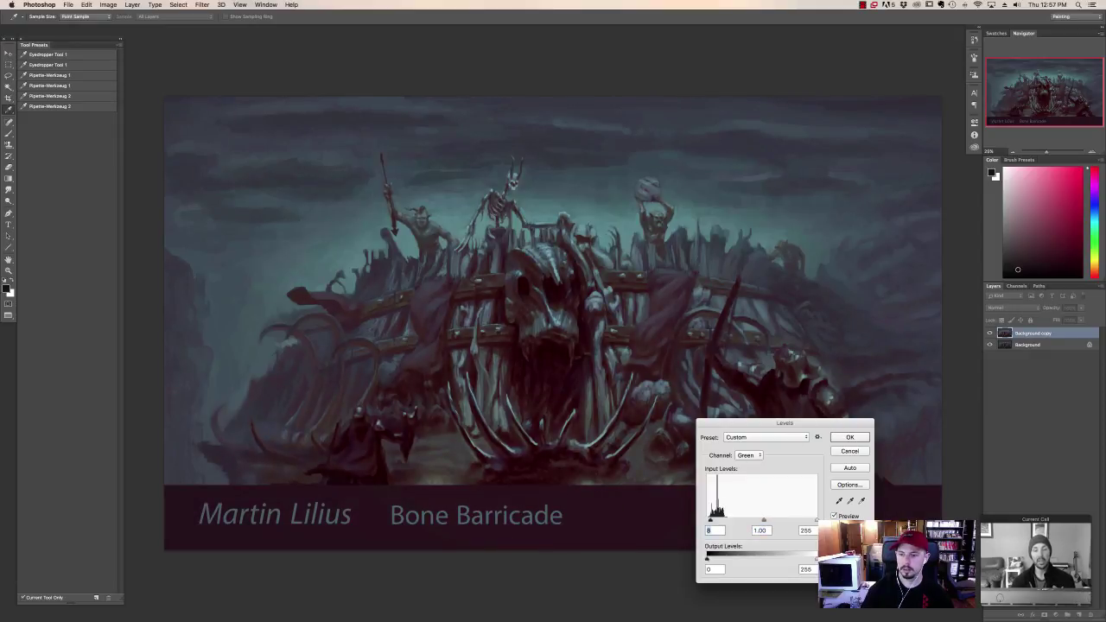
left_click(850, 437)
key("b")
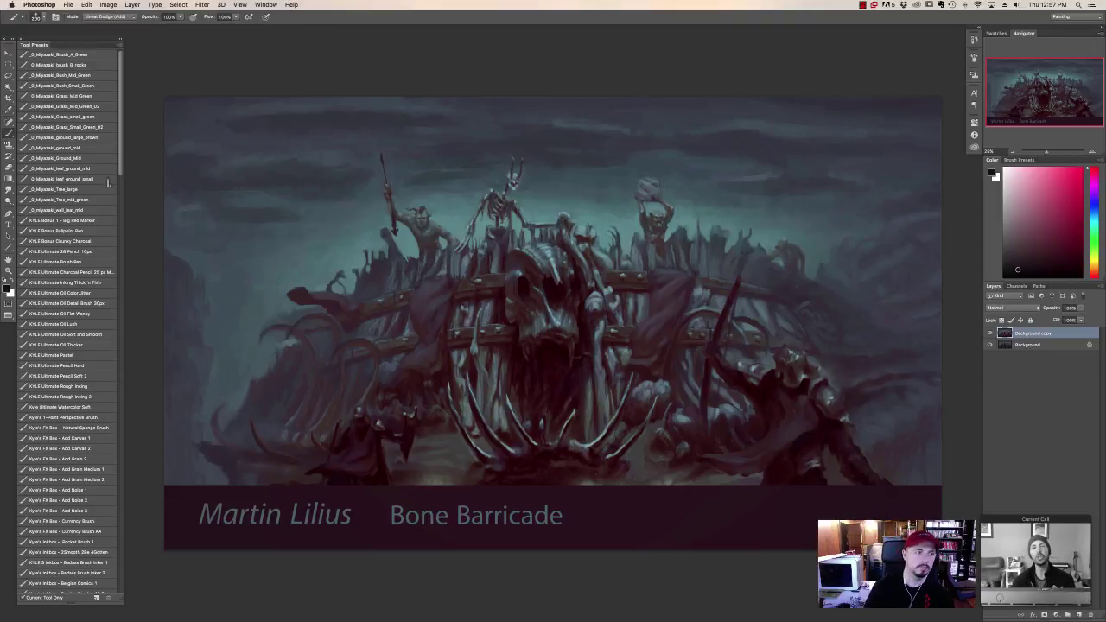
Set the Smudge tool size to about 162 px.
key("r")
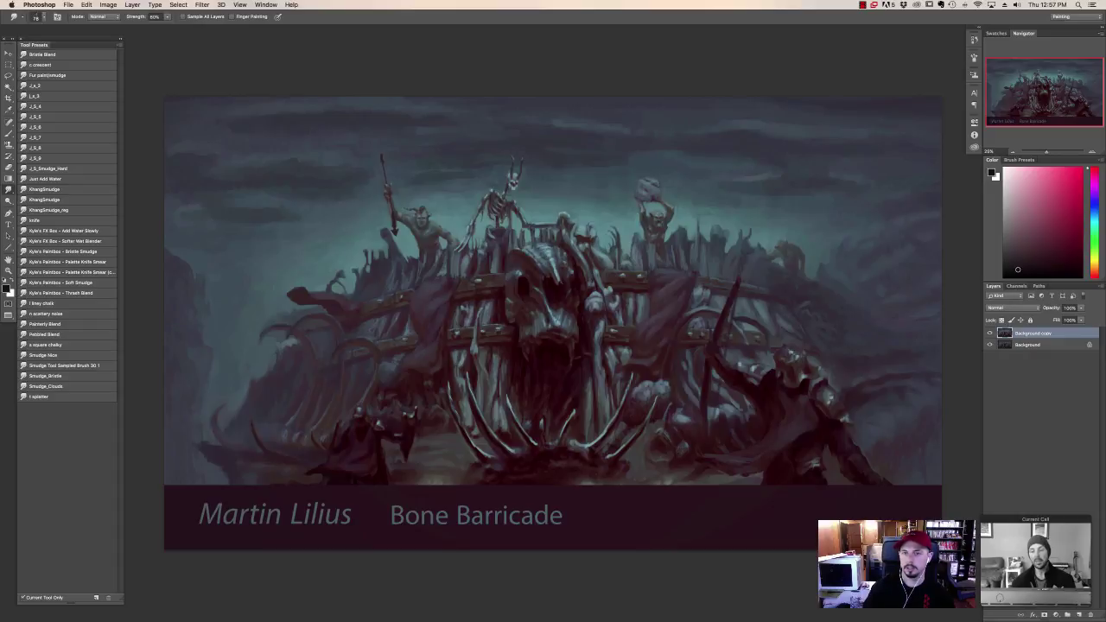
right_click(704, 164)
left_click_drag(766, 182, 784, 182)
left_click(694, 158)
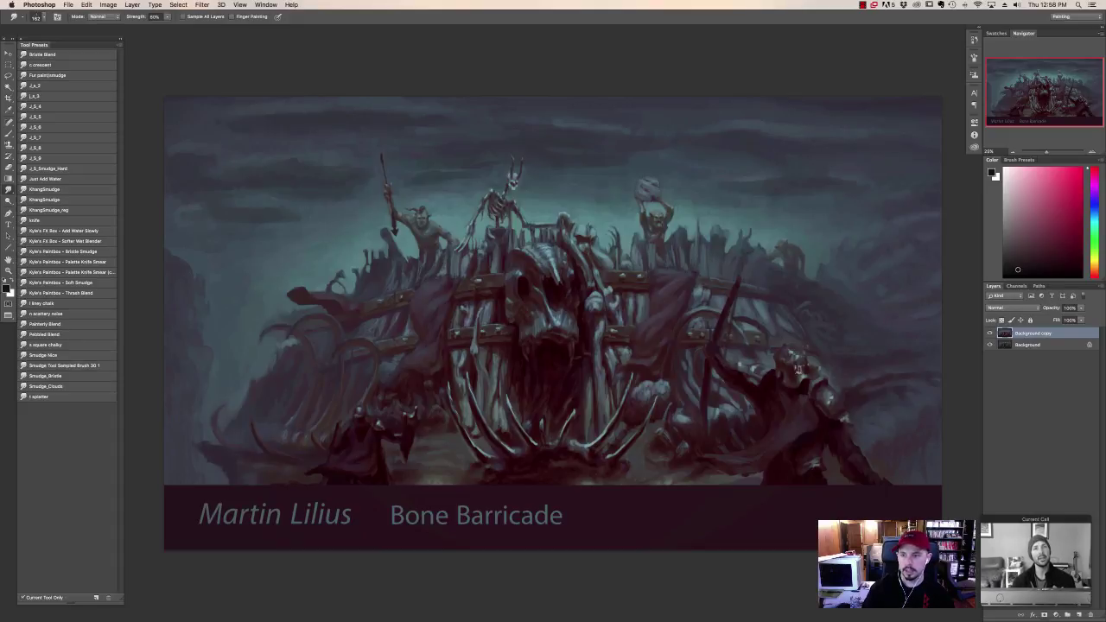
Sample a light teal from the sky with the Brush and zoom in on the armoured knight.
key("b")
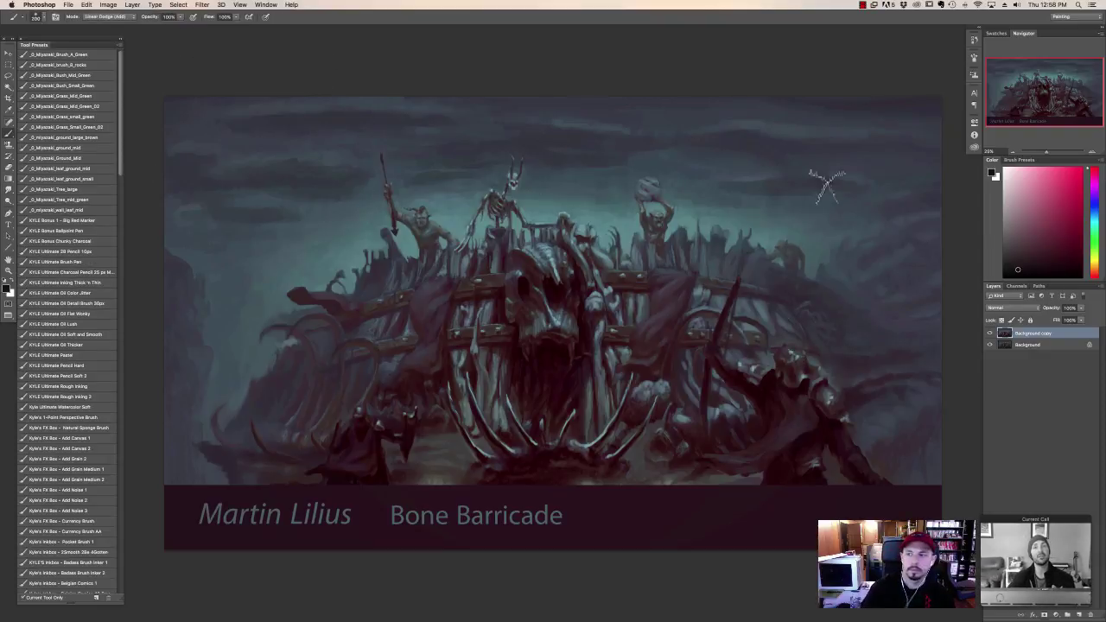
left_click(795, 327, "alt")
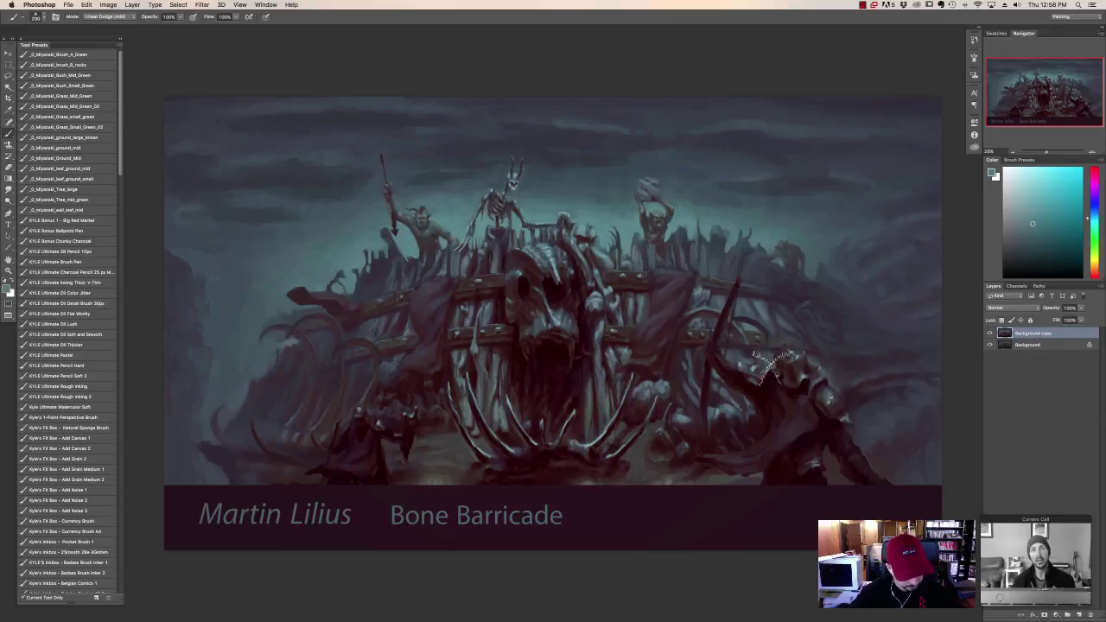
key("super+plus")
key("super+plus")
key("super+plus")
mouse_move(907, 397)
left_mouse_down()
mouse_move(622, 346)
mouse_move(553, 279)
mouse_move(544, 286)
left_mouse_up()
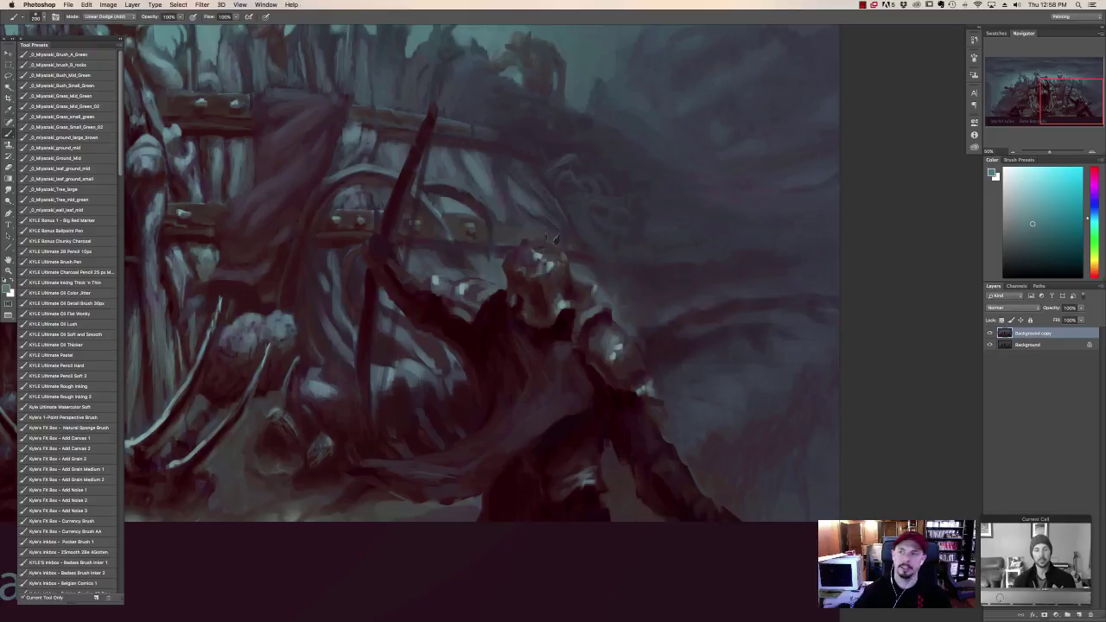
Shrink the brush and undo the overly bright helmet highlight strokes.
right_click(557, 318)
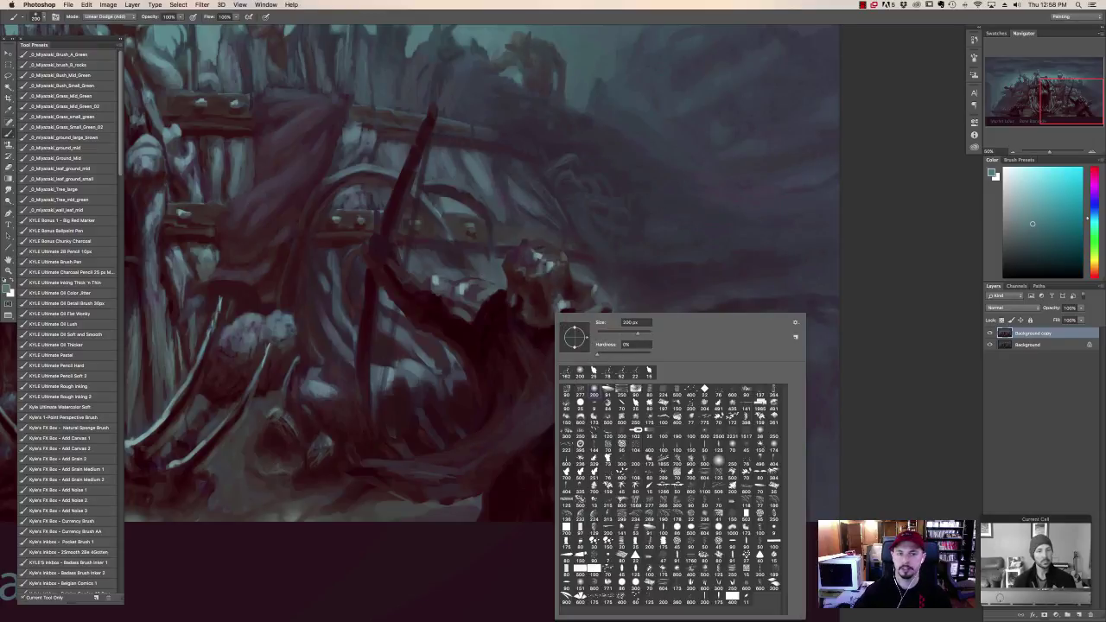
left_click_drag(637, 333, 603, 333)
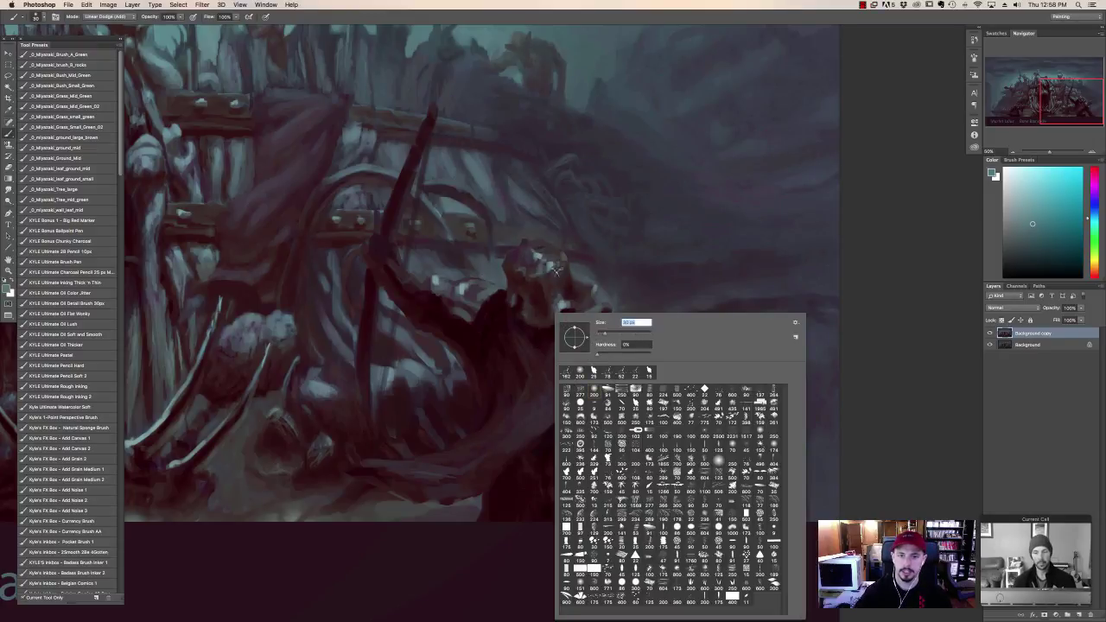
key("Return")
key("super+z")
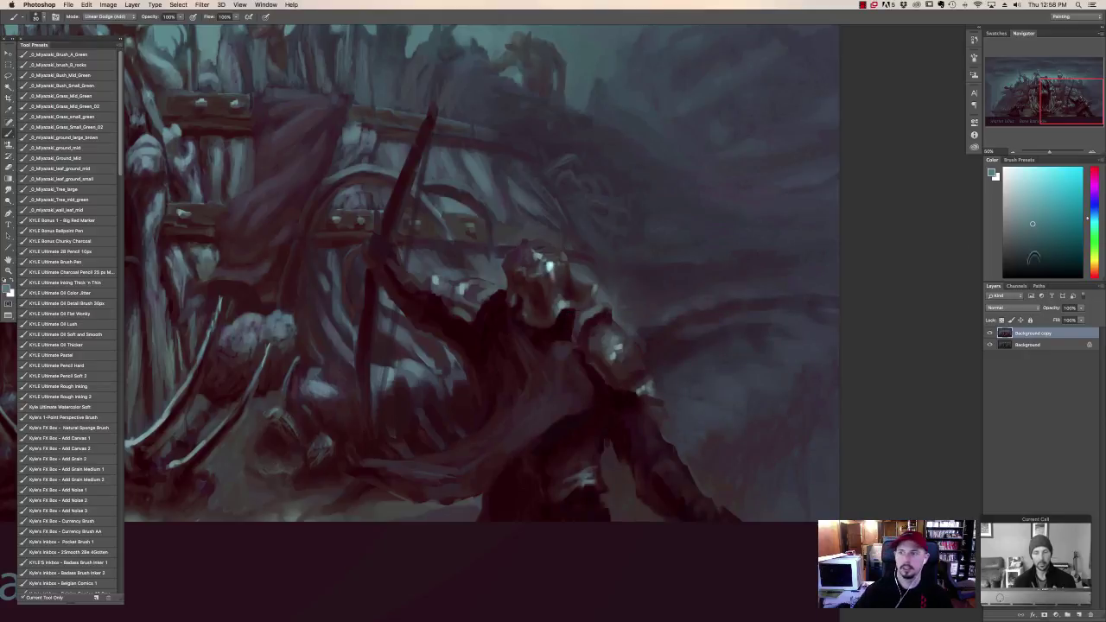
right_click(545, 261)
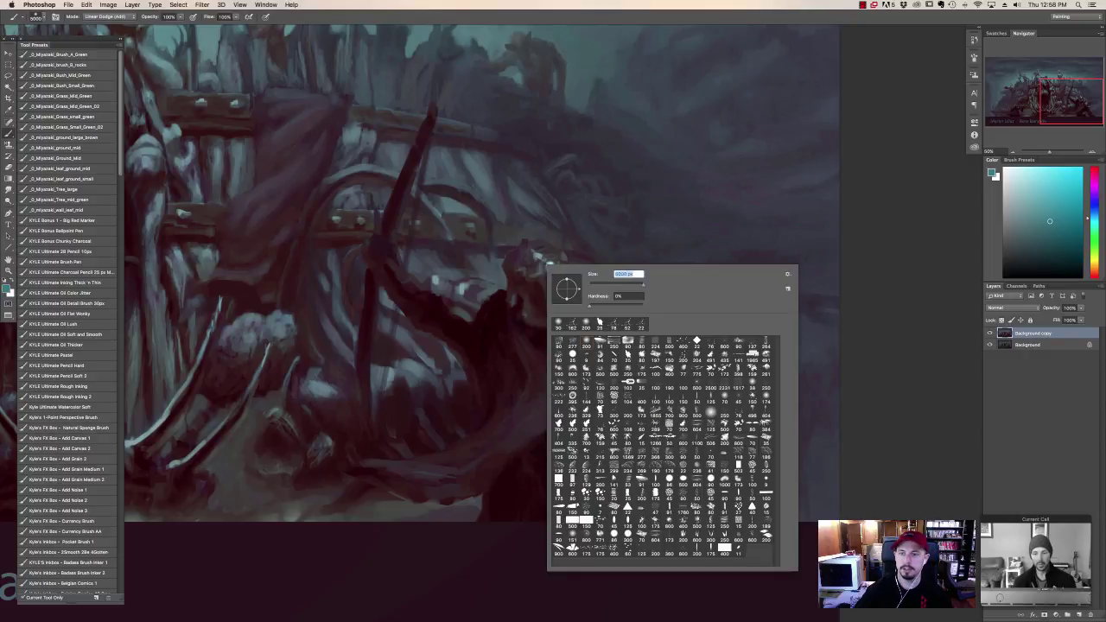
key("Up")
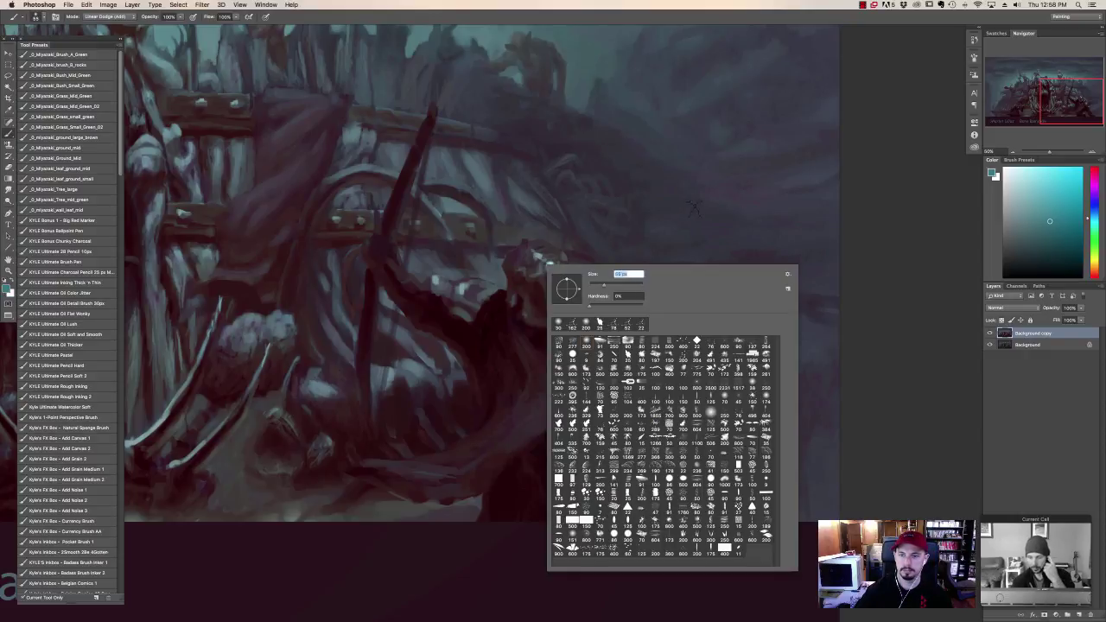
key("Return")
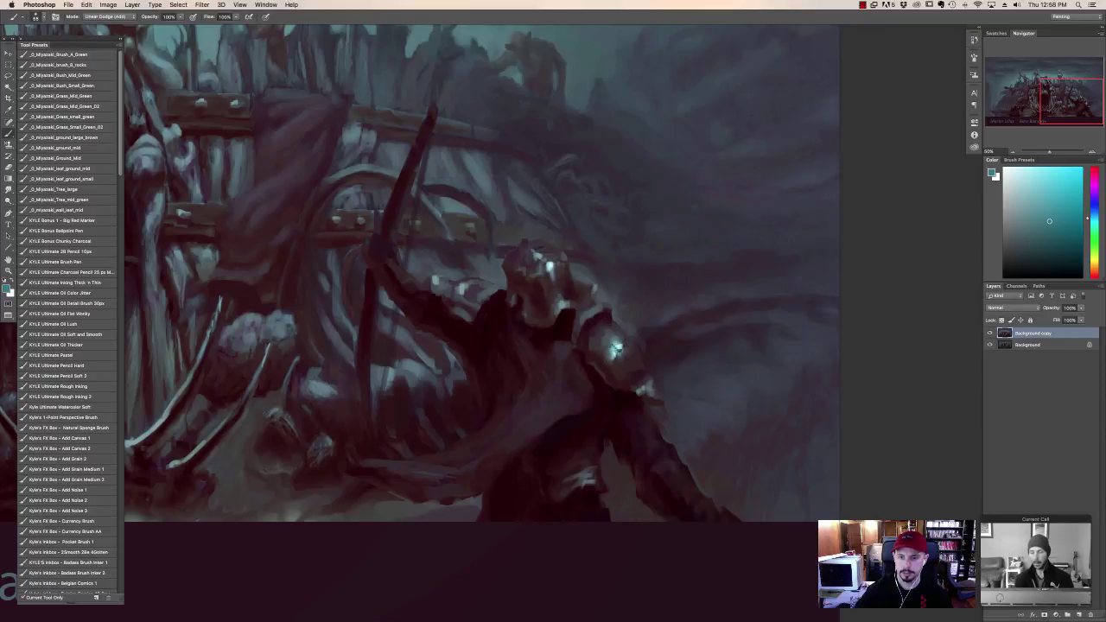
key("super+z")
key("super+z")
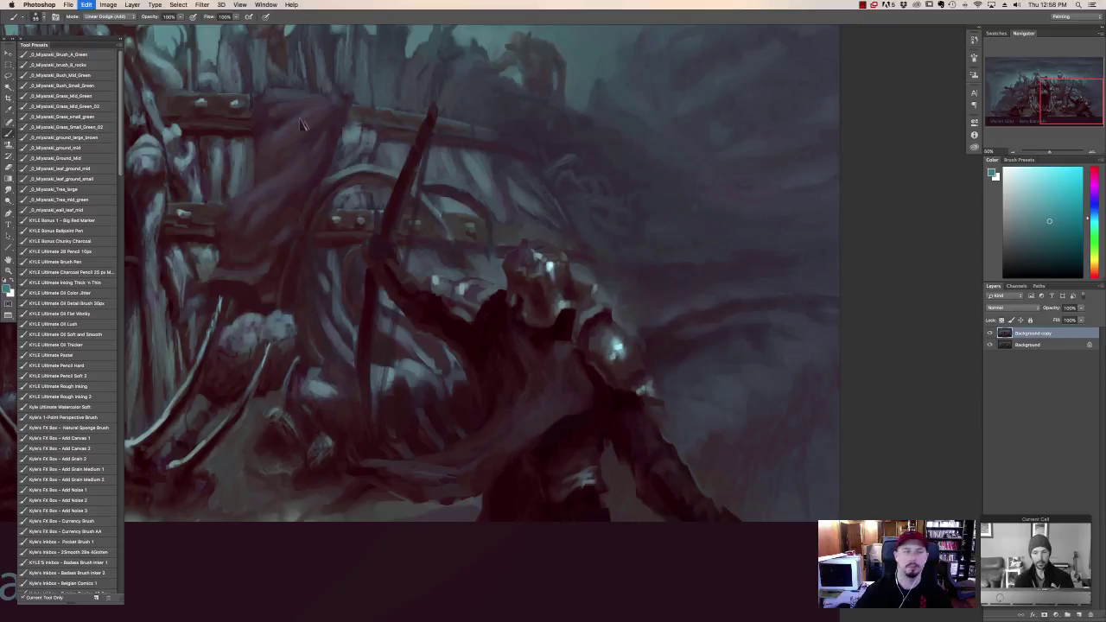
Paint light cyan armour highlights in Linear Light, then a Color Dodge glow.
left_click(110, 17)
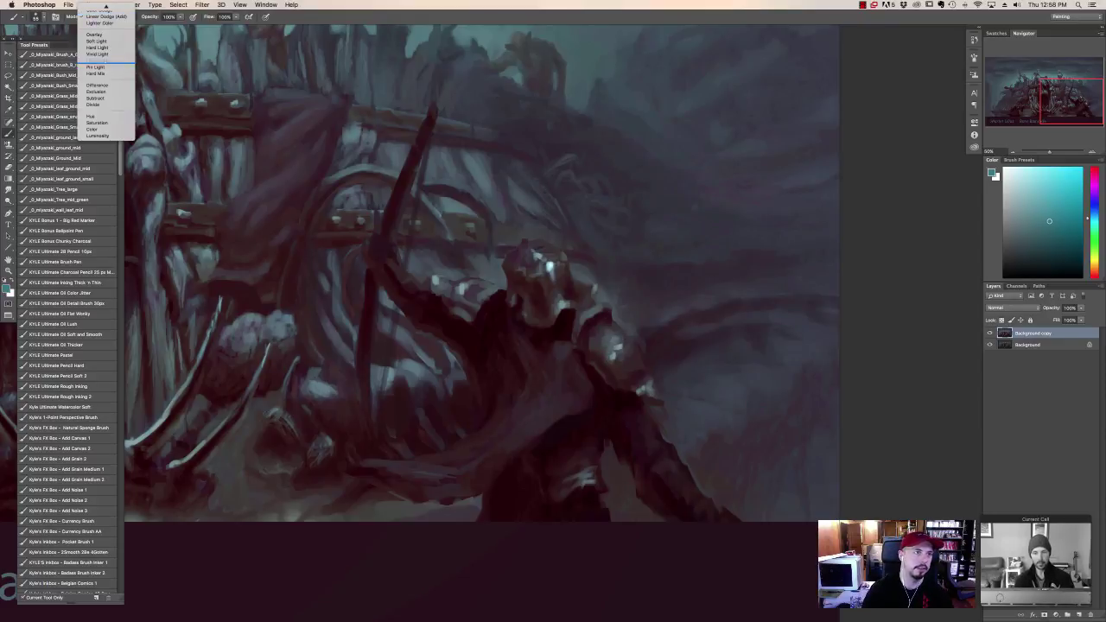
left_click(97, 60)
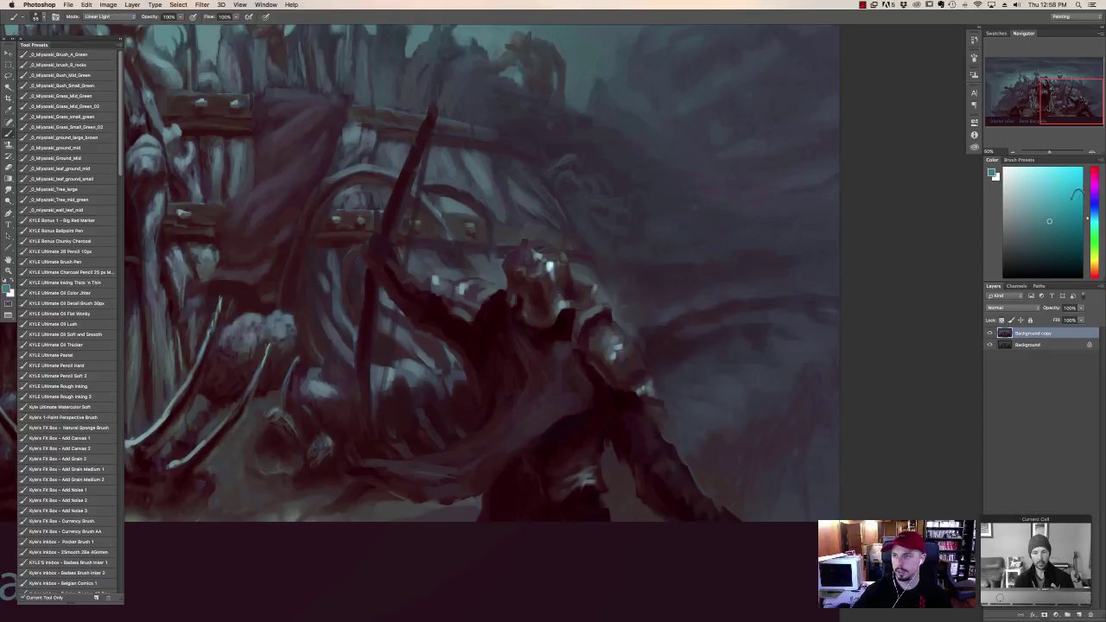
left_click(1045, 180)
left_click_drag(612, 348, 619, 356)
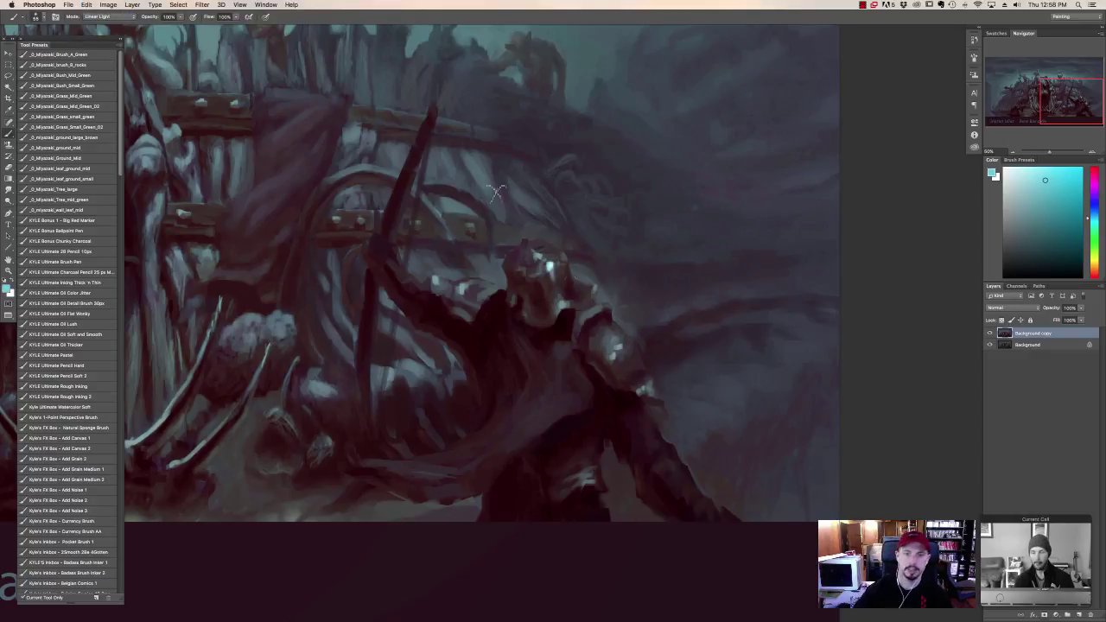
left_click(108, 17)
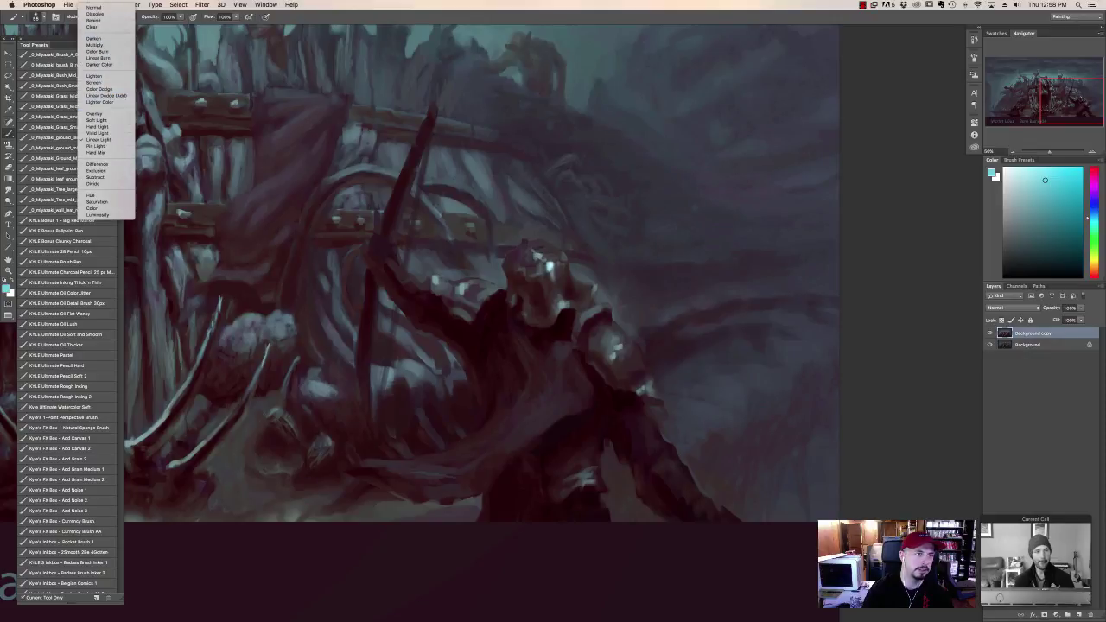
left_click(106, 95)
left_click(618, 347, "alt")
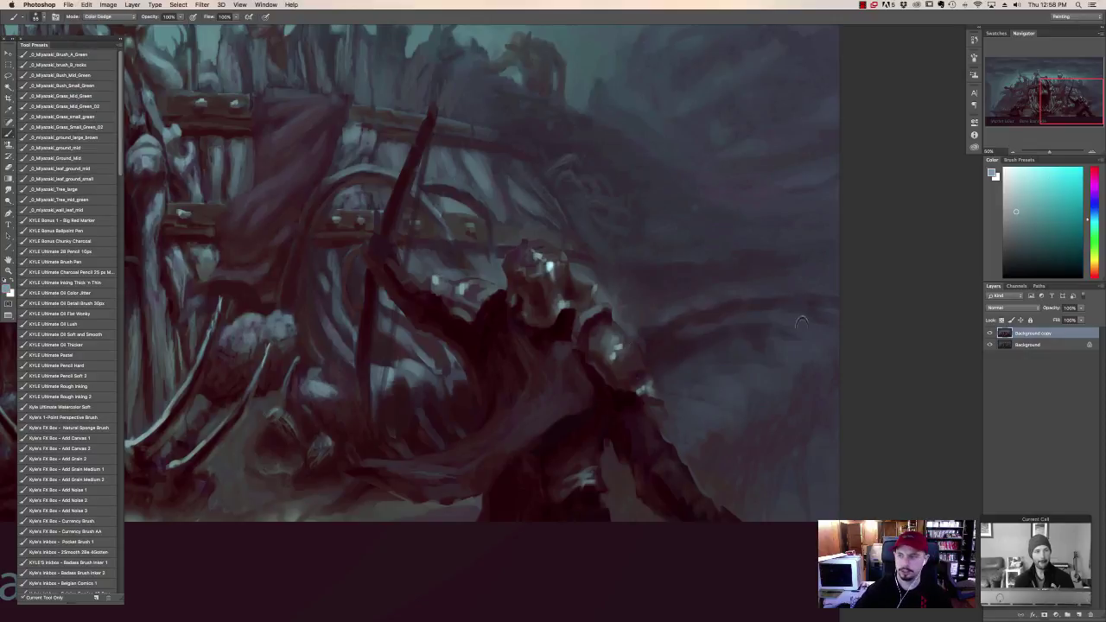
left_click(618, 349)
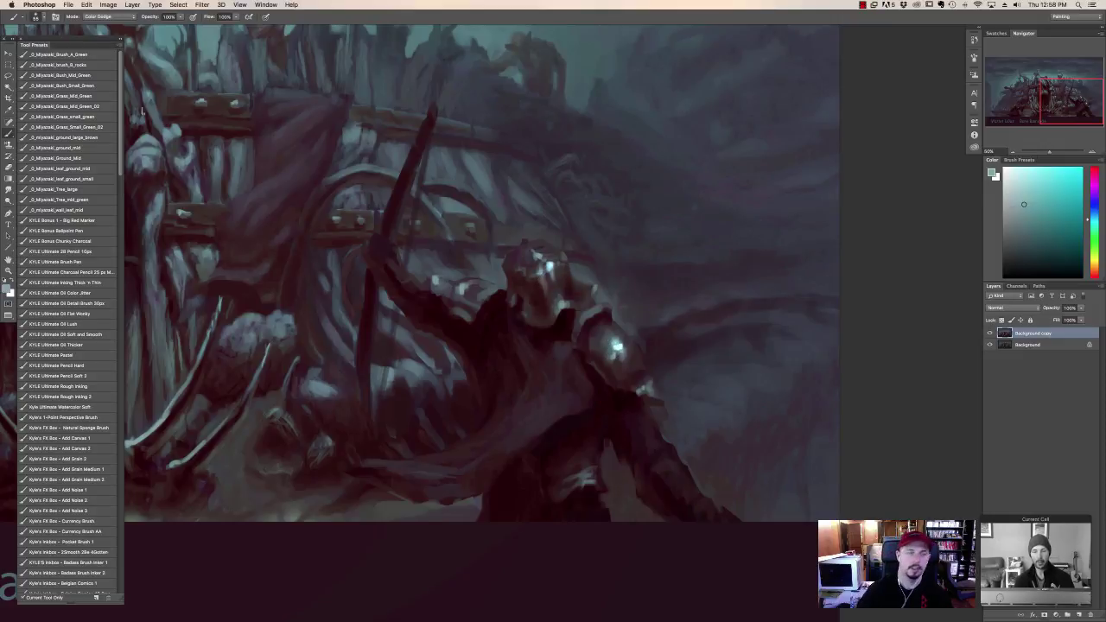
Lasso the helmet, brighten it inside the selection, deselect, and fit the painting on screen.
left_click(9, 76)
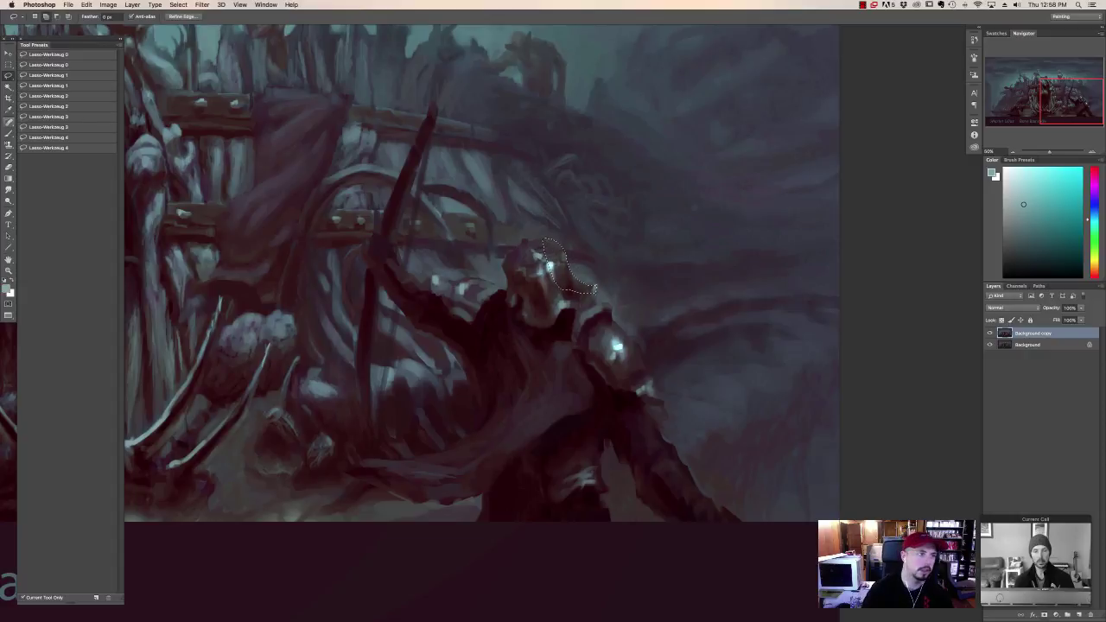
key("b")
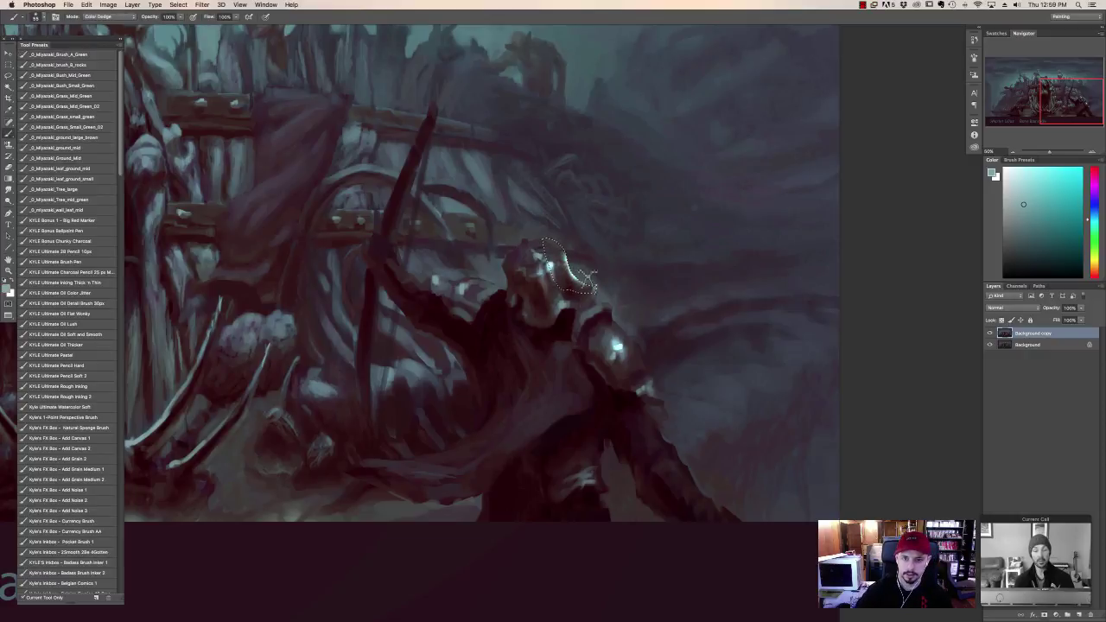
mouse_move(584, 274)
left_mouse_down()
mouse_move(566, 246)
mouse_move(603, 289)
mouse_move(573, 286)
left_mouse_up()
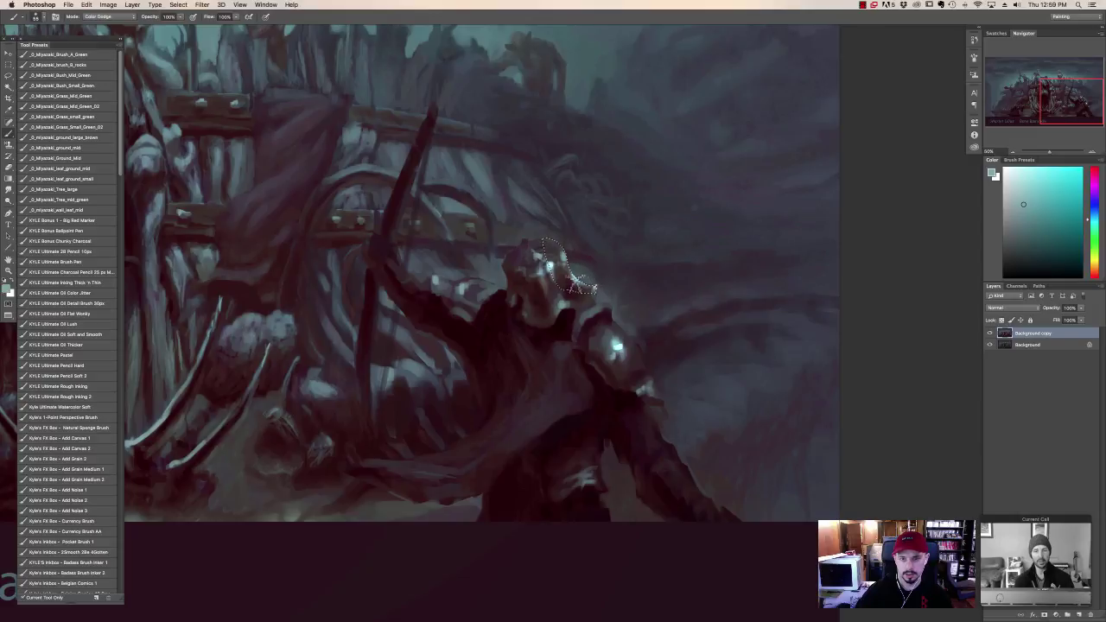
key("ctrl+d")
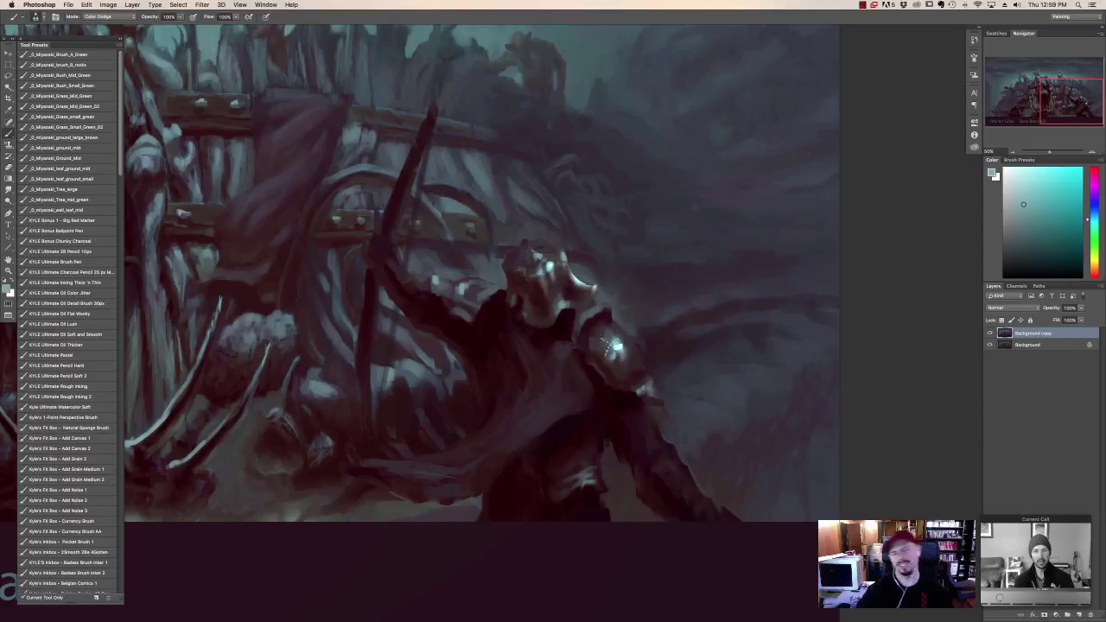
key("super+0")
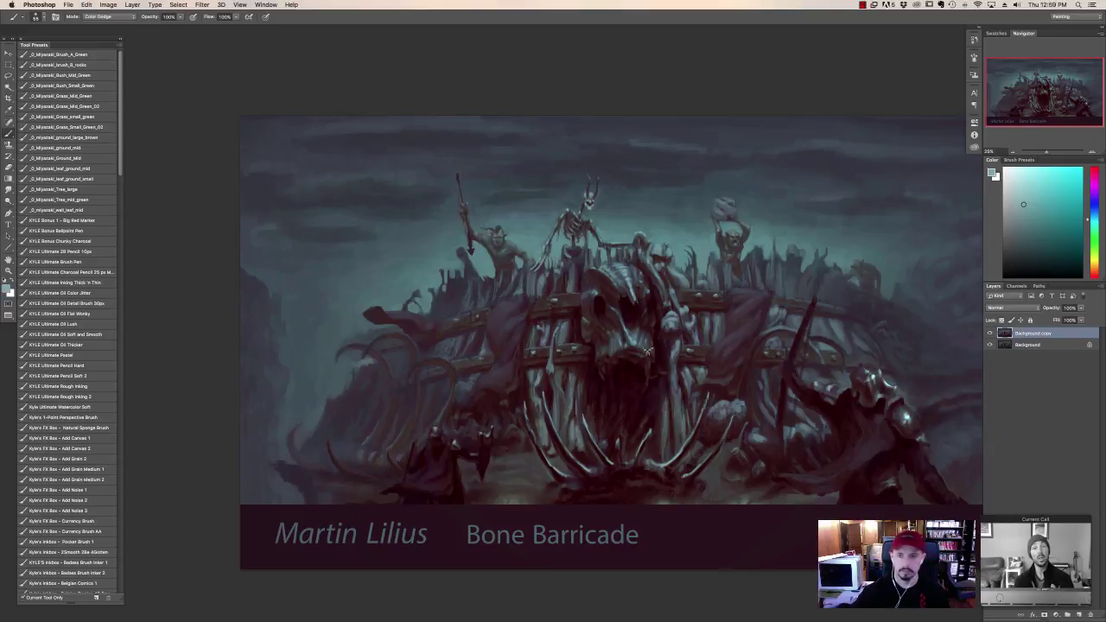
Lasso the lower centre of the bone barricade after comparing with the original.
scroll(628, 363, "right", 5)
scroll(628, 363, "down", 3)
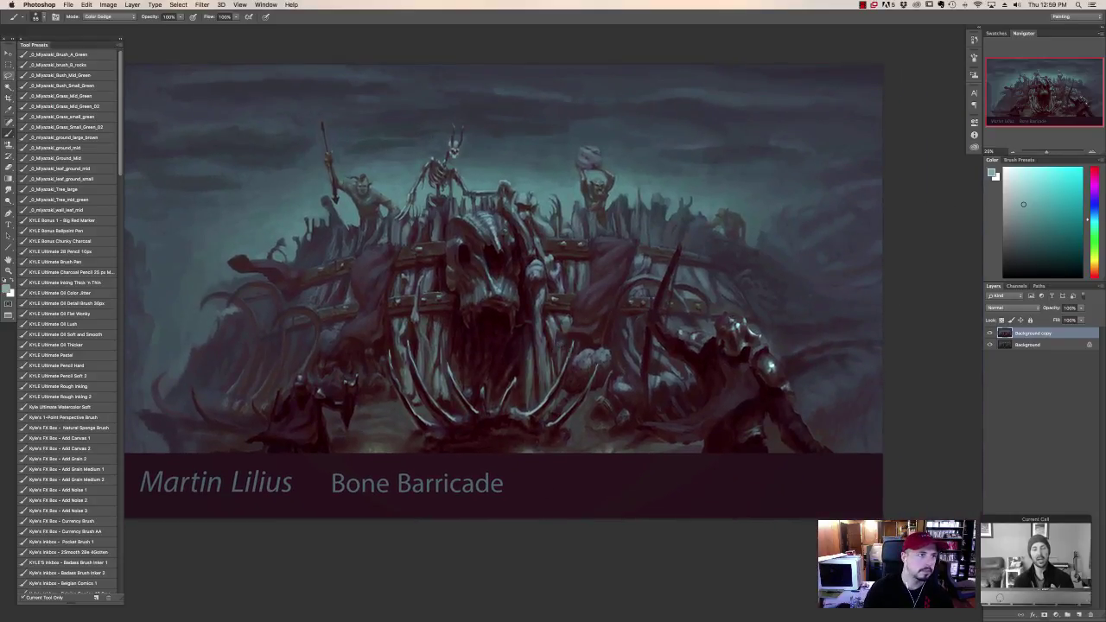
key("l")
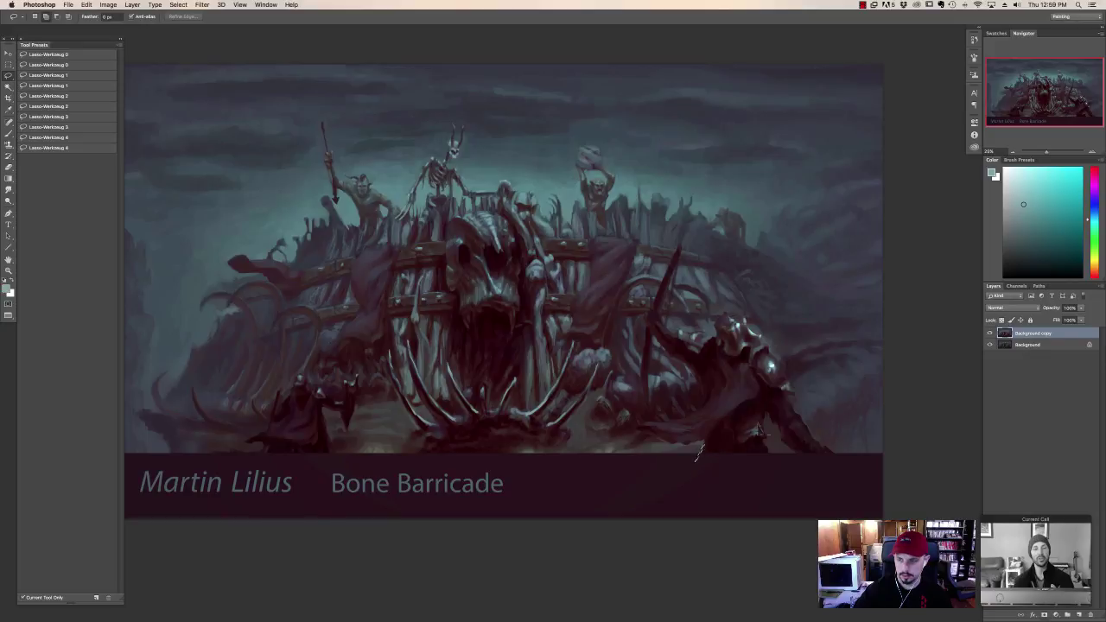
key("1")
key("0")
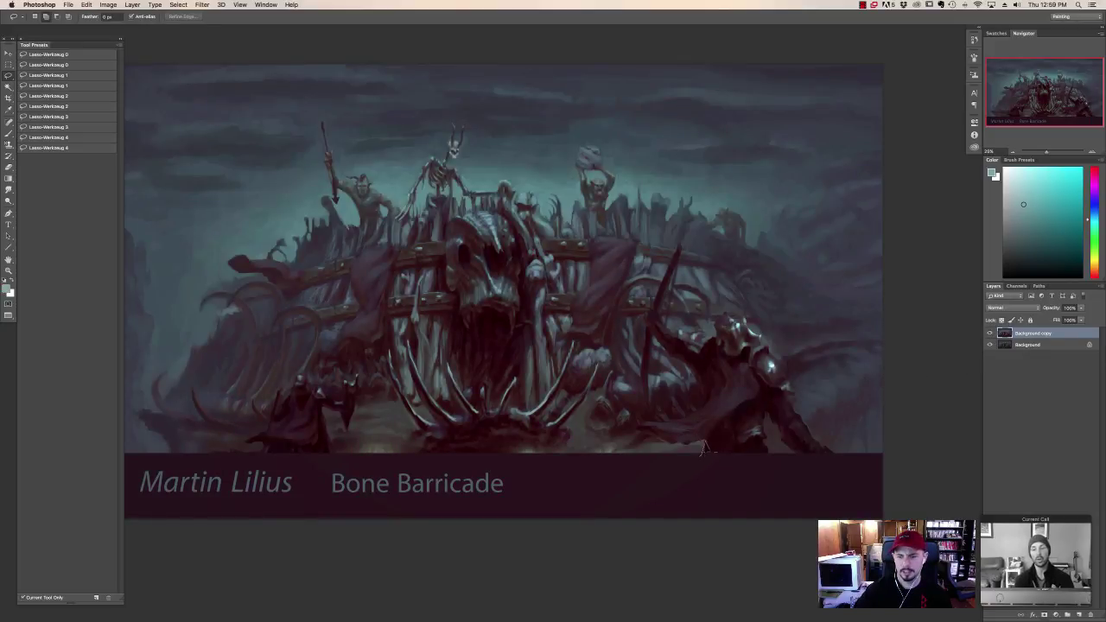
left_click_drag(645, 438, 696, 421)
mouse_move(693, 382)
left_mouse_down()
mouse_move(661, 339)
mouse_move(518, 339)
mouse_move(414, 279)
mouse_move(408, 466)
mouse_move(699, 456)
mouse_move(702, 445)
left_mouse_up()
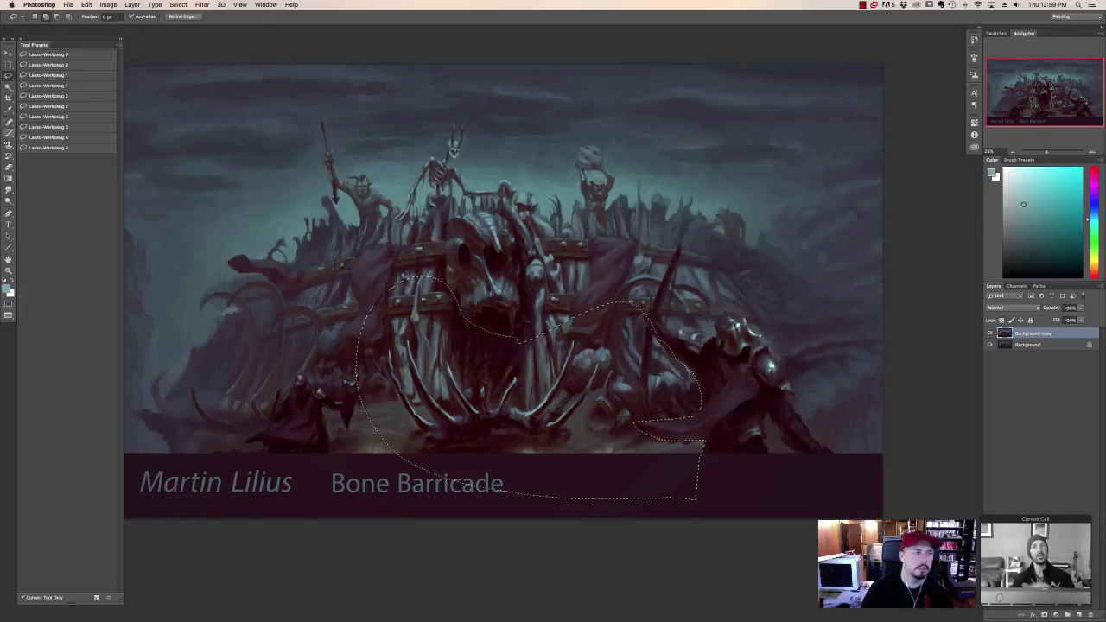
Sample a colour from the original painting and pick a dark purple paint colour.
key("b")
left_click(990, 332)
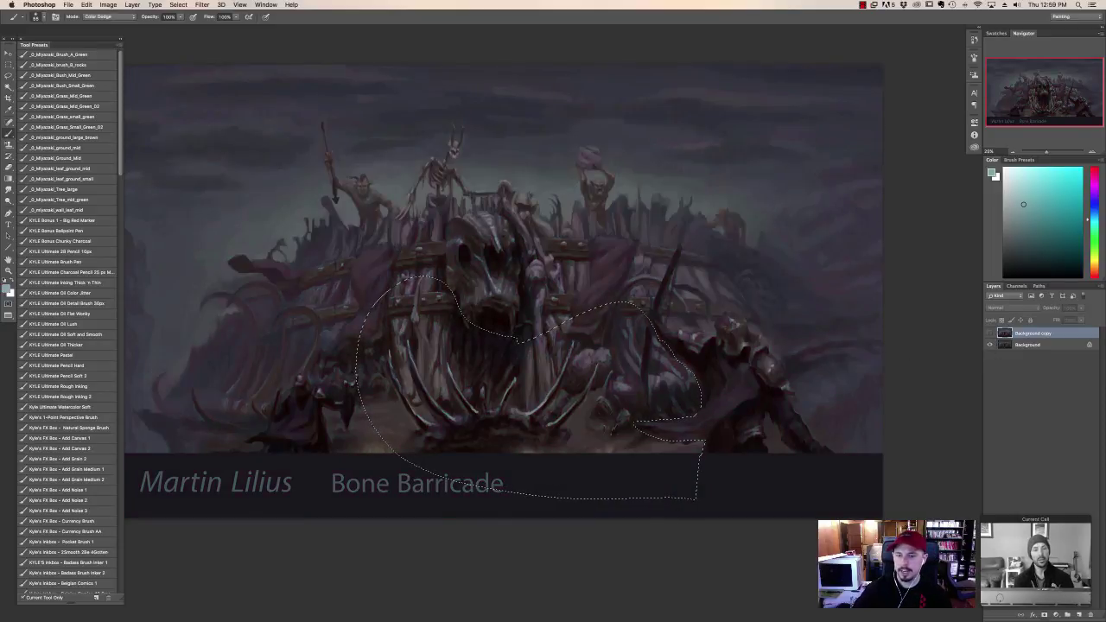
left_click(605, 456, "alt")
key("super+comma")
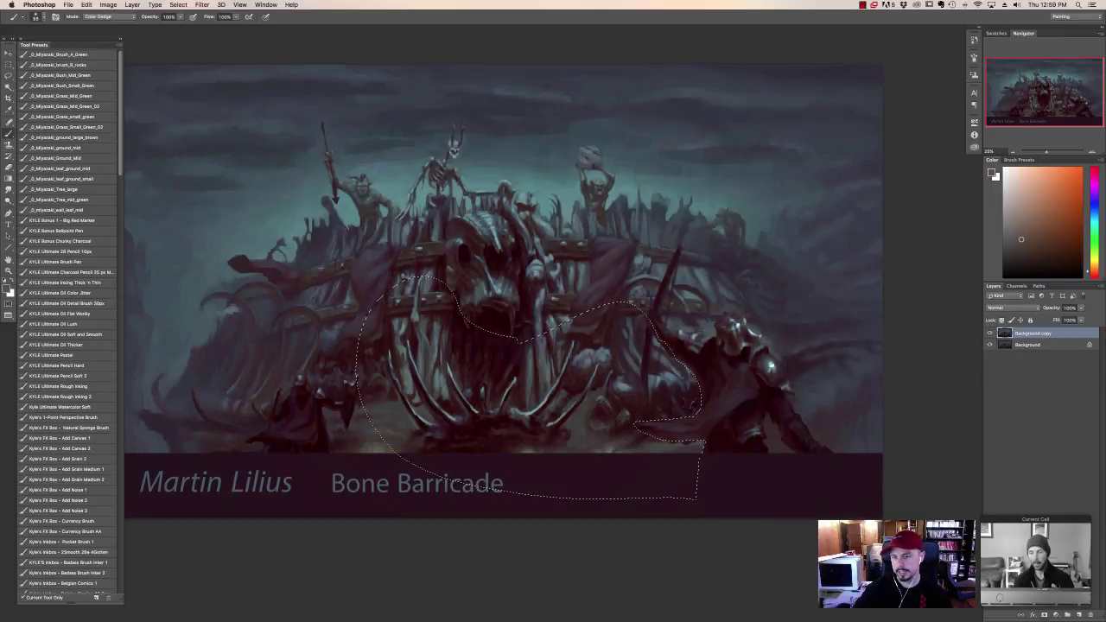
right_click(564, 315)
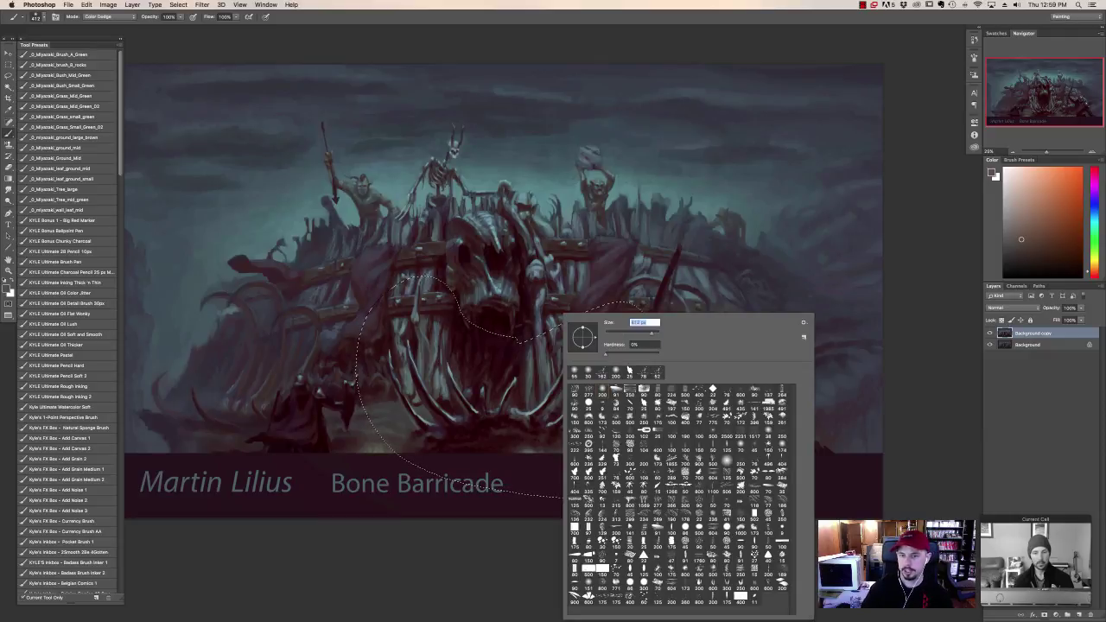
left_click(842, 423, "alt")
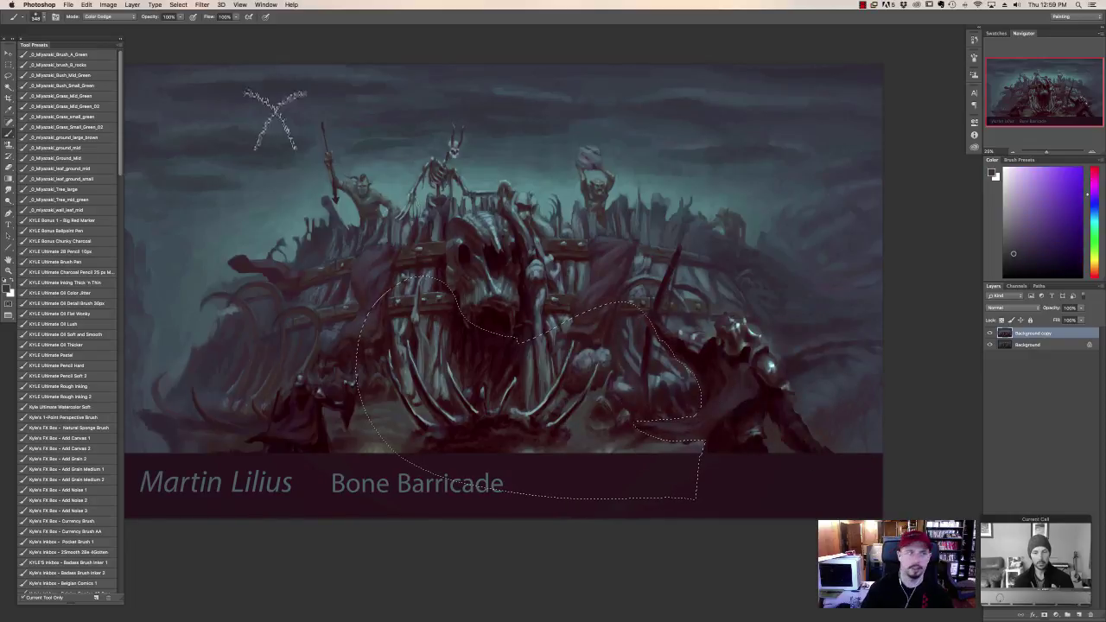
Scribble pale teal-green strokes inside the selection in Normal mode, then deselect.
left_click(108, 16)
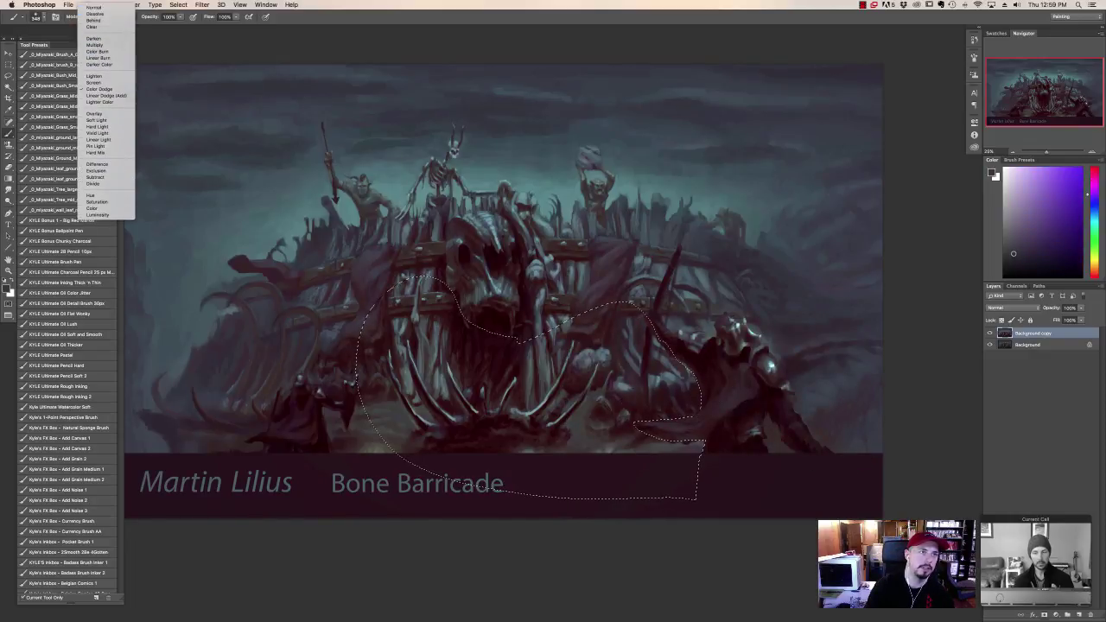
left_click(95, 8)
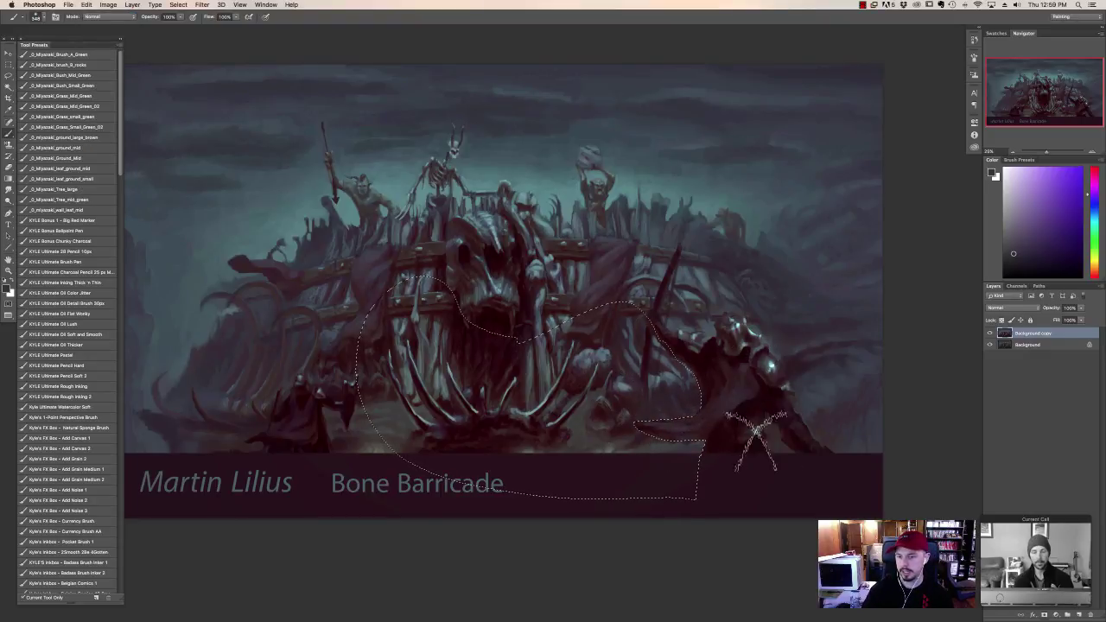
left_click(629, 446, "alt")
mouse_move(643, 445)
left_mouse_down()
mouse_move(733, 431)
mouse_move(616, 423)
mouse_move(594, 444)
mouse_move(650, 423)
left_mouse_up()
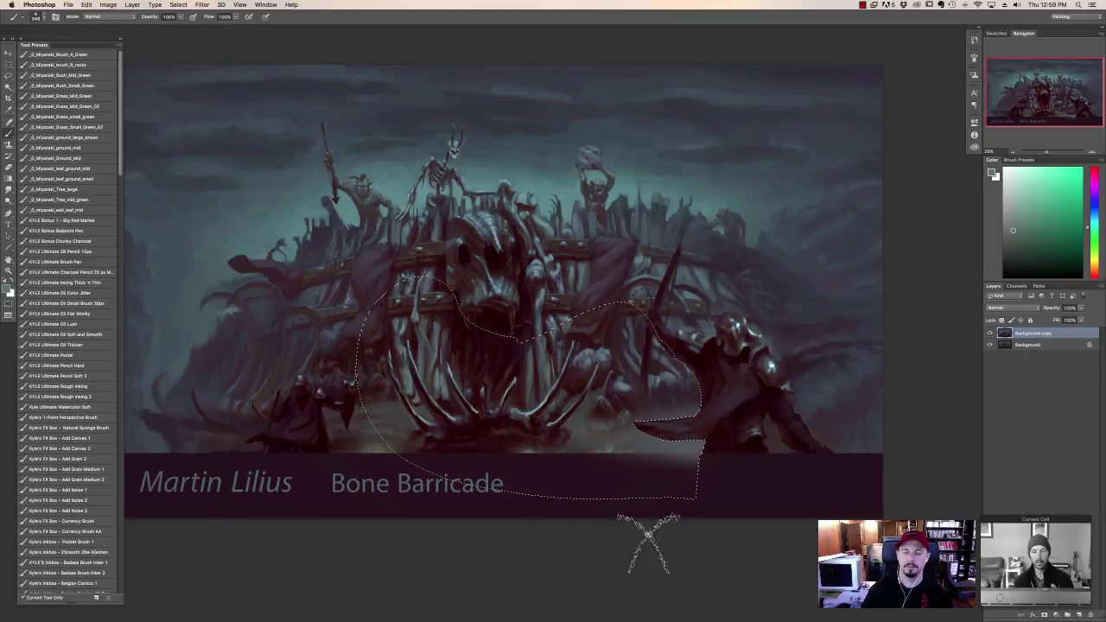
key("super+d")
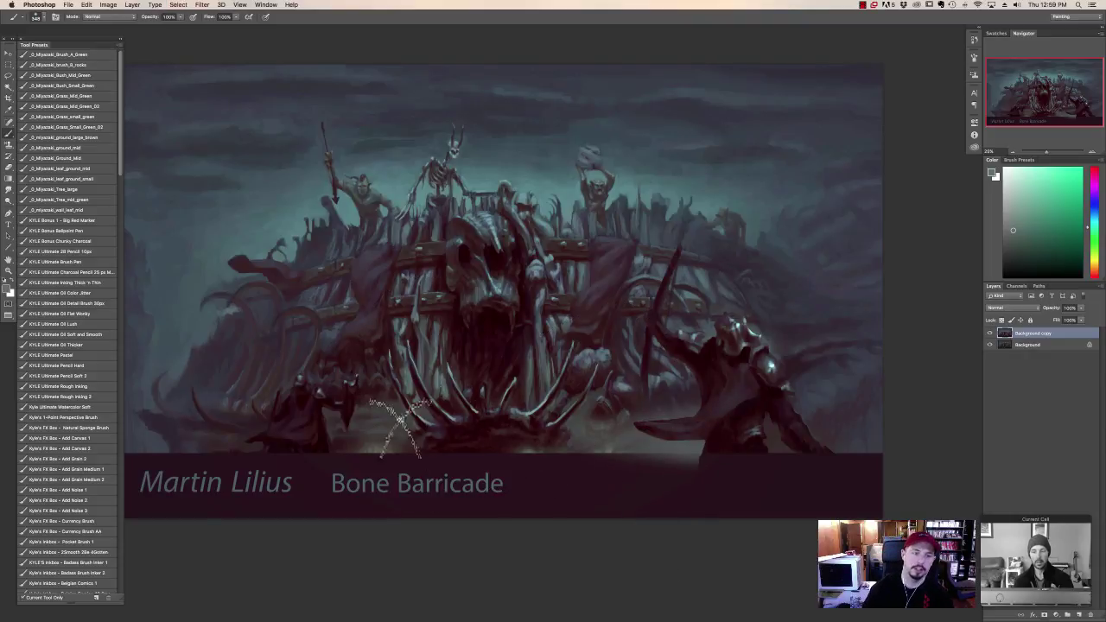
key("l")
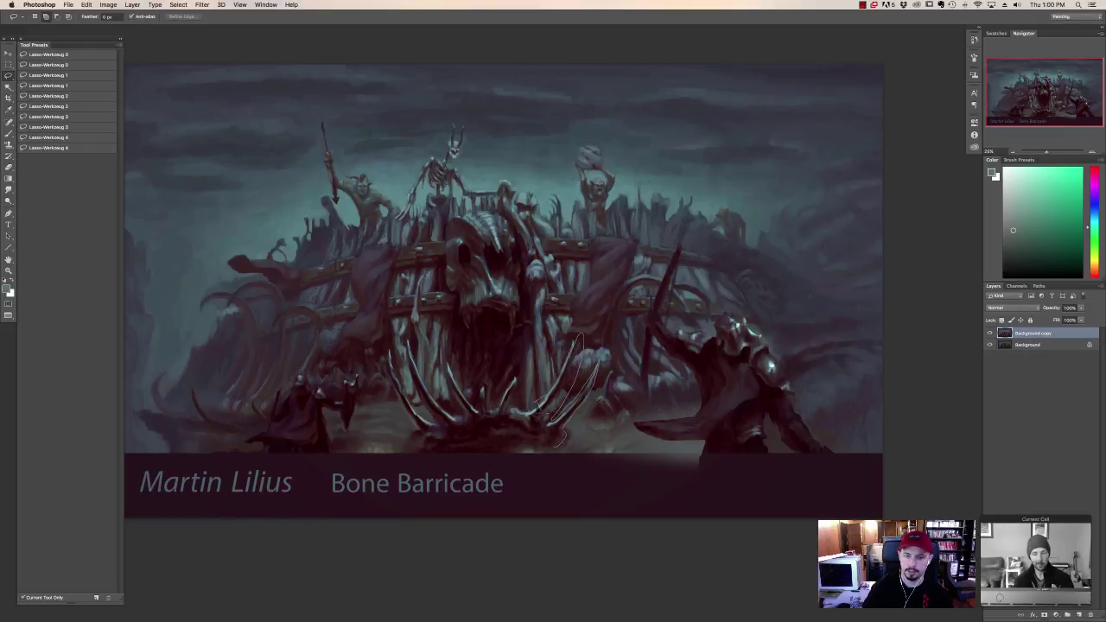
Outline the central bones and darken them with a Darken-mode brush.
mouse_move(543, 414)
left_mouse_down()
mouse_move(516, 379)
mouse_move(442, 355)
mouse_move(650, 363)
mouse_move(566, 437)
left_mouse_up()
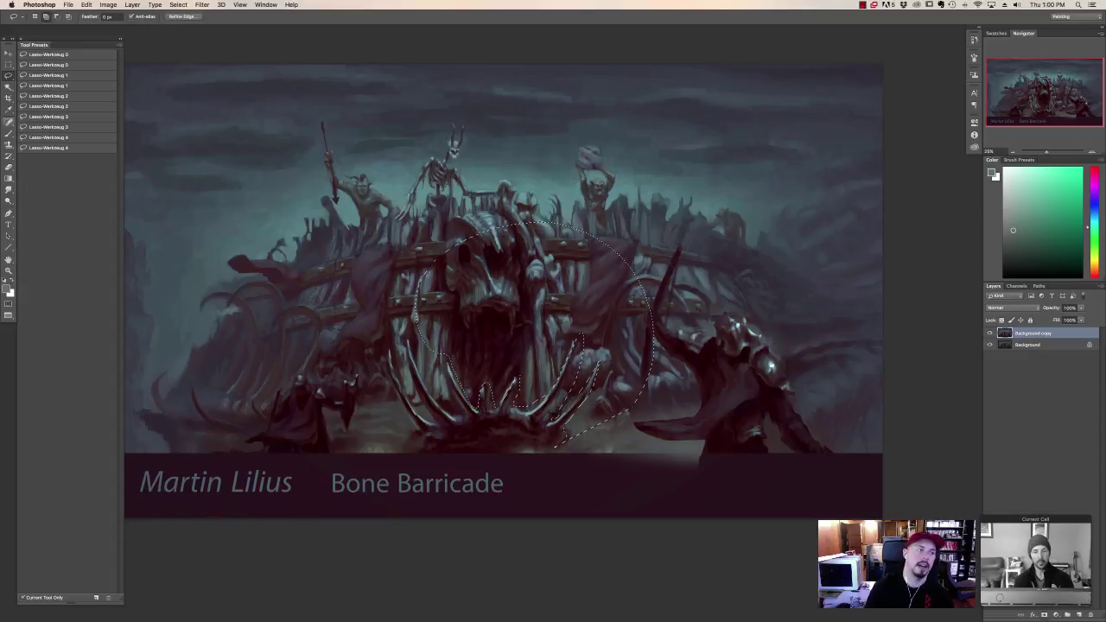
left_click(8, 130)
left_click(95, 17)
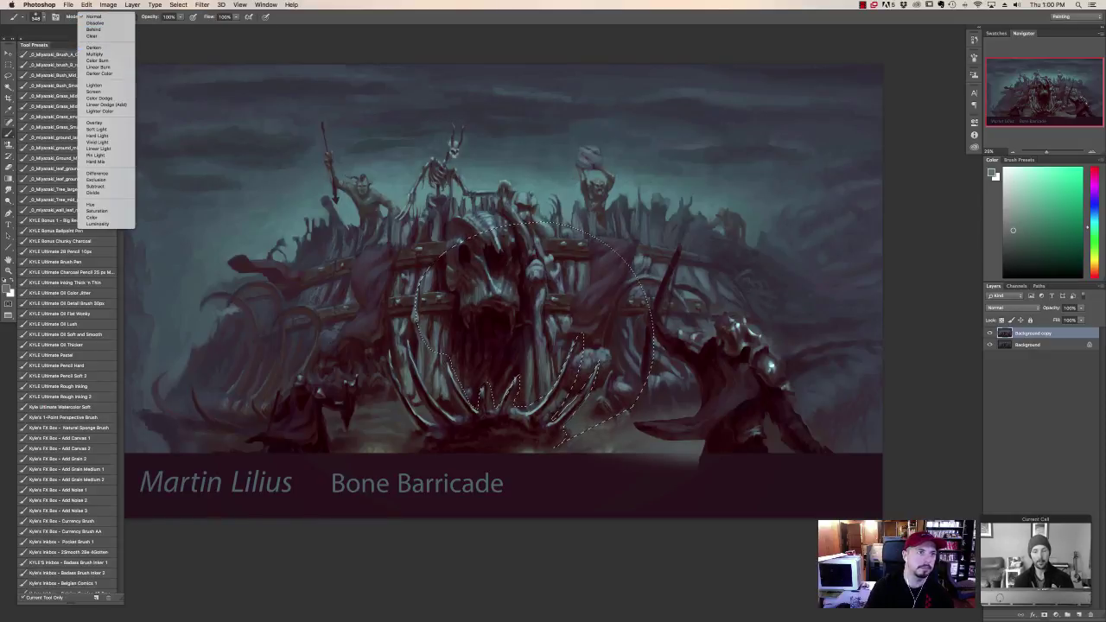
left_click(93, 48)
mouse_move(493, 342)
left_mouse_down()
mouse_move(518, 406)
mouse_move(588, 371)
mouse_move(560, 432)
mouse_move(609, 385)
left_mouse_up()
Sample a warm tan in Normal mode, undo the hatch marks, and compare with the original.
left_click(1017, 255)
left_click(625, 450, "alt")
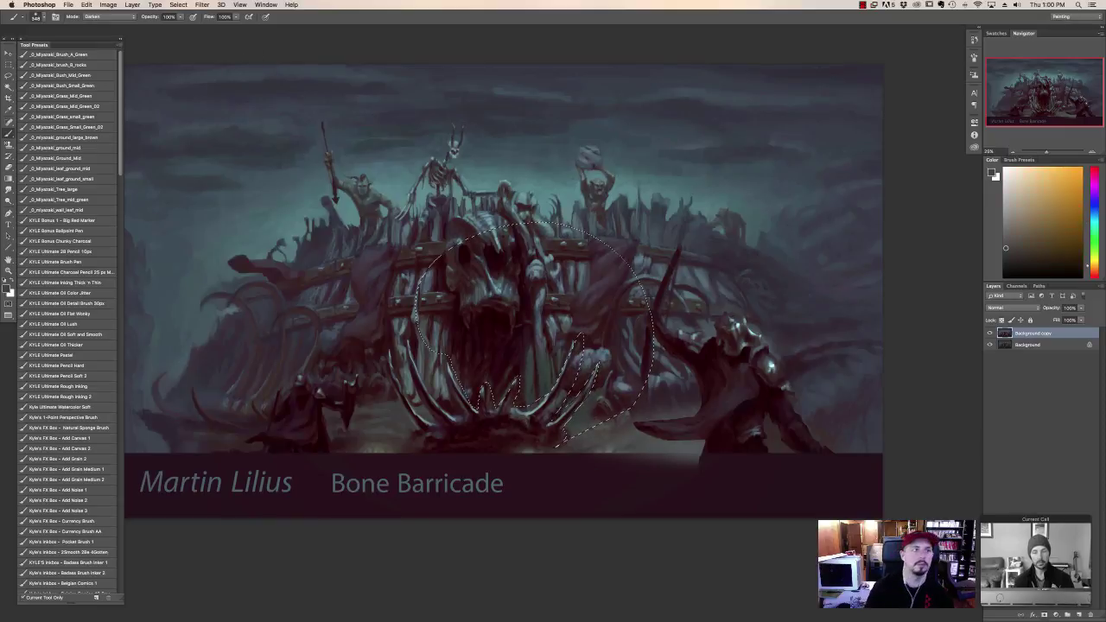
left_click(108, 16)
left_click(94, 7)
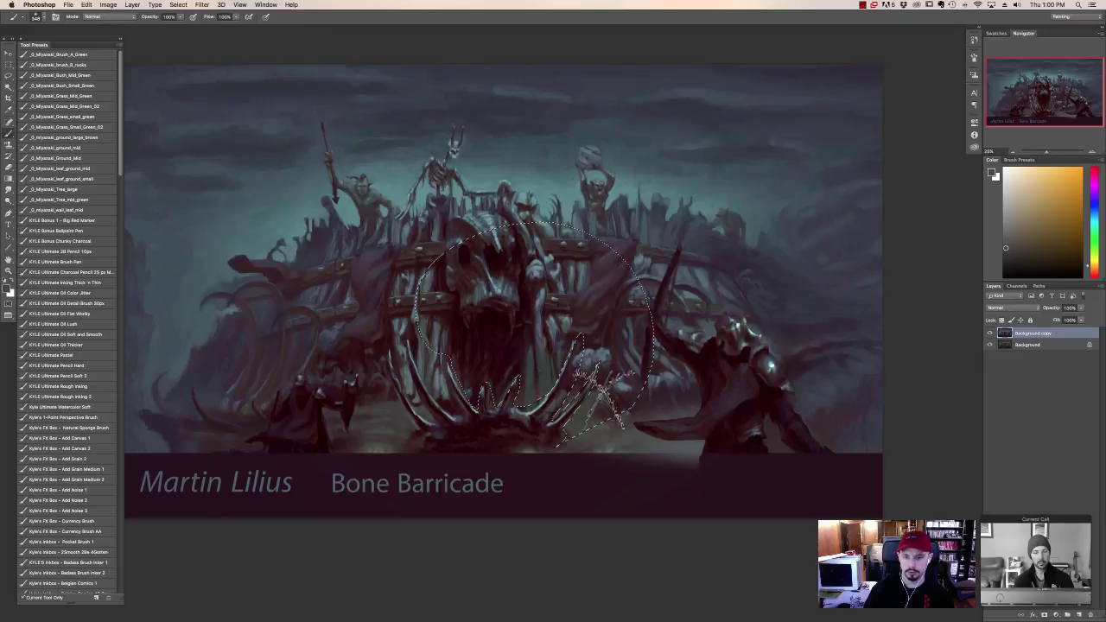
key("ctrl+z")
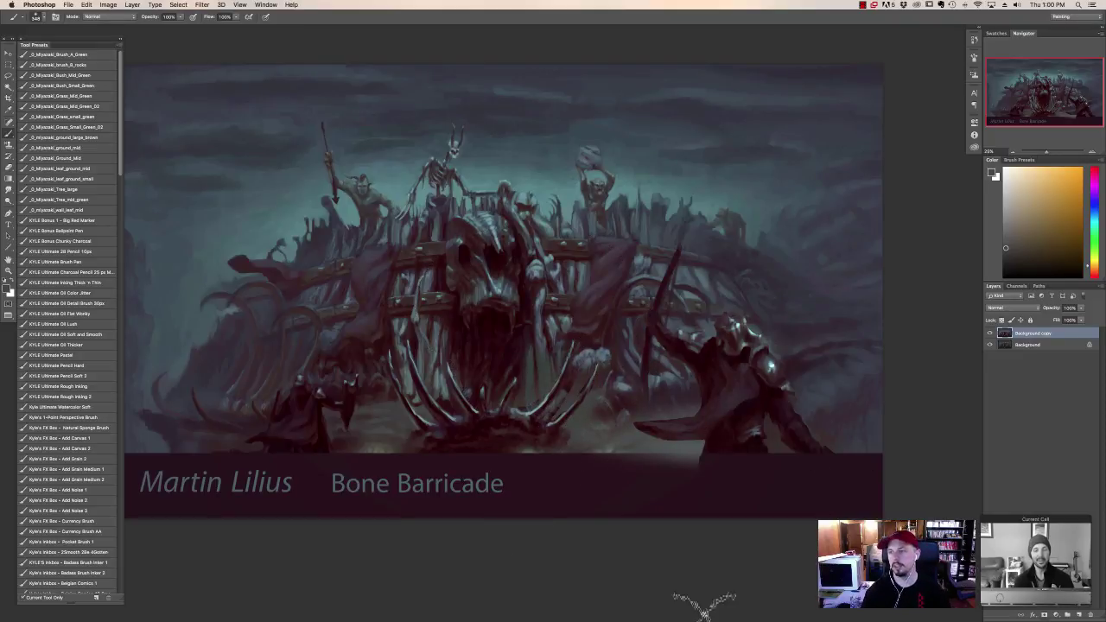
left_click(990, 333)
left_click(990, 334)
Bring the Holy alter card art forward at 100% zoom, shown alone in full-screen mode on grey.
key("super+minus")
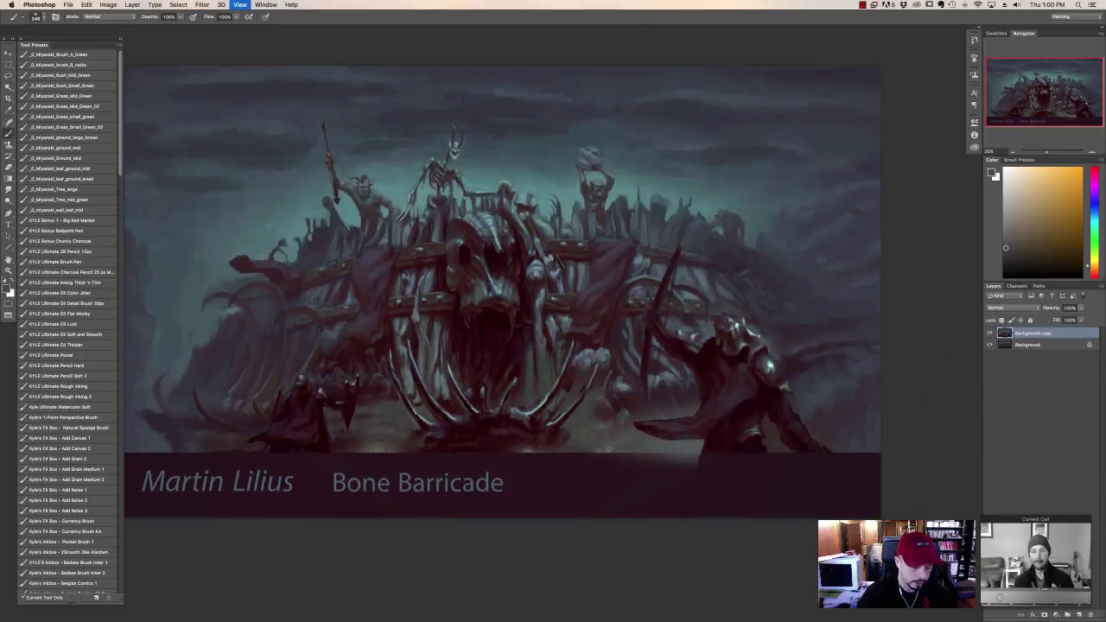
key("super+minus")
key("f")
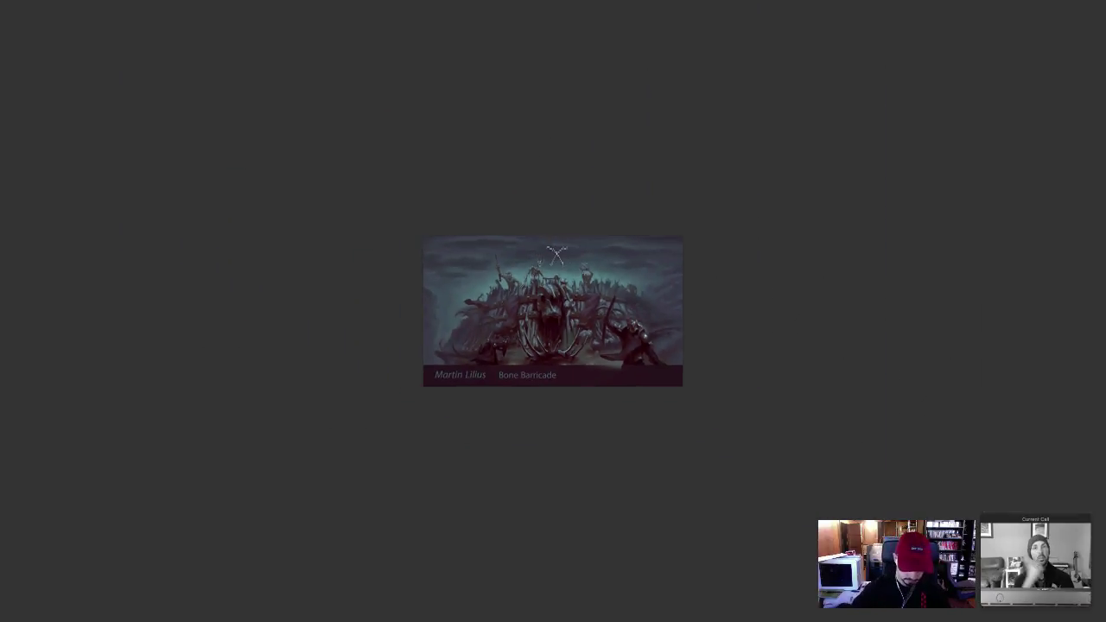
key("ctrl+Up")
left_click(558, 252)
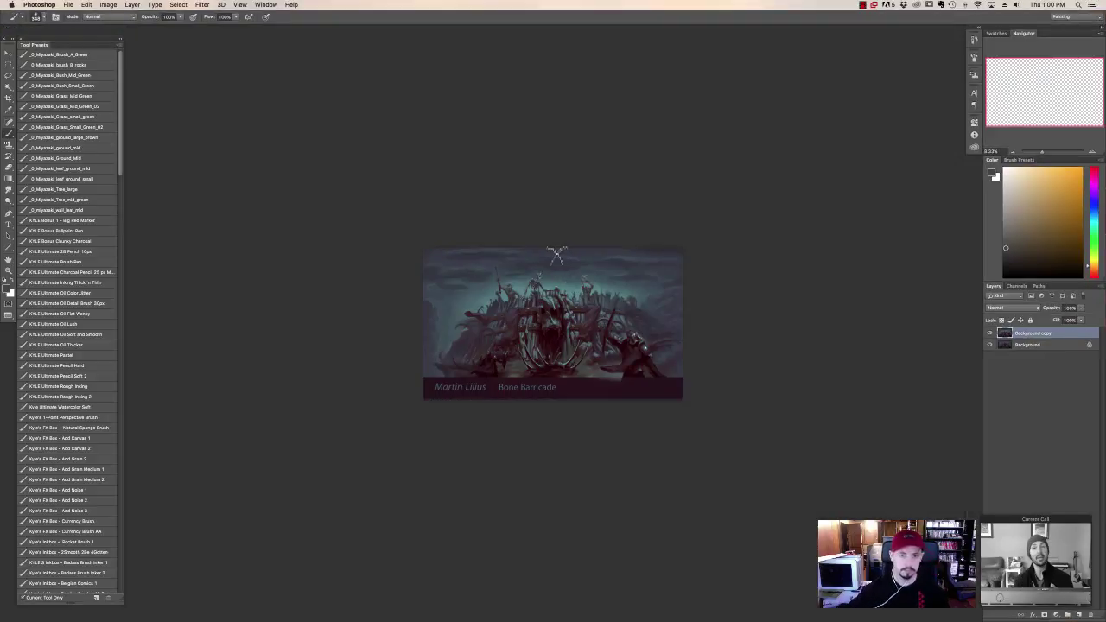
key("f")
key("f")
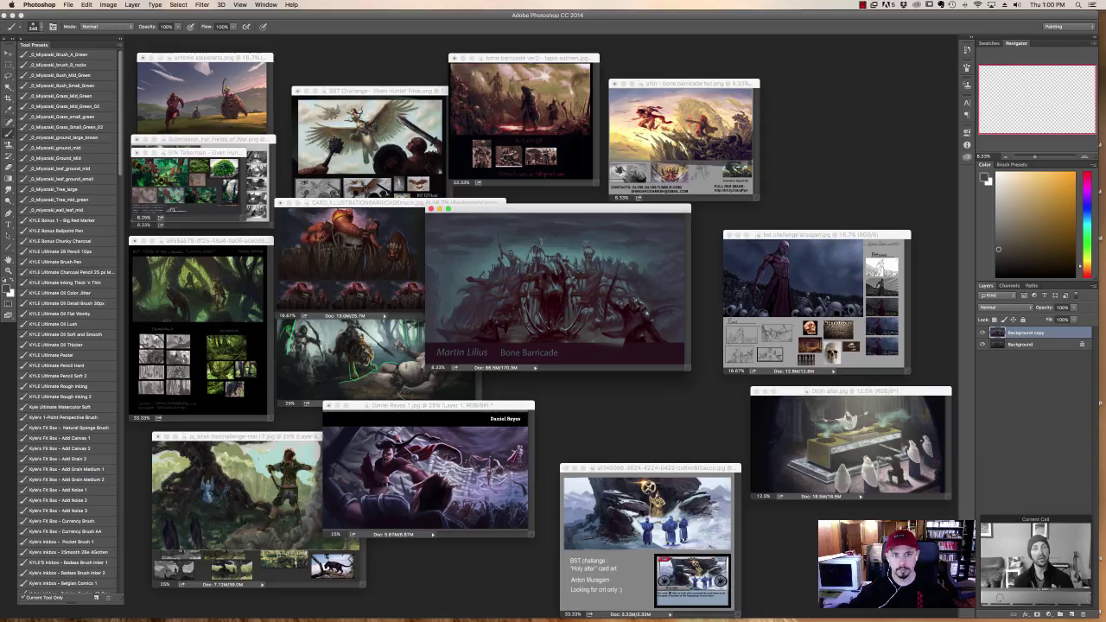
key("super+minus")
key("super+minus")
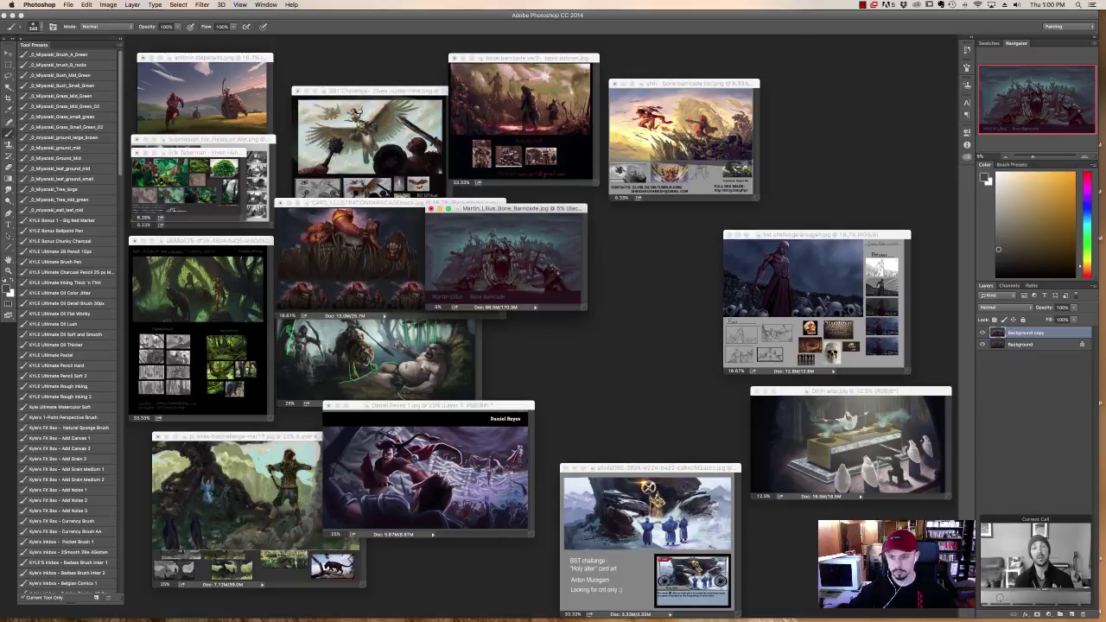
left_click(648, 510)
key("super+plus")
key("super+plus")
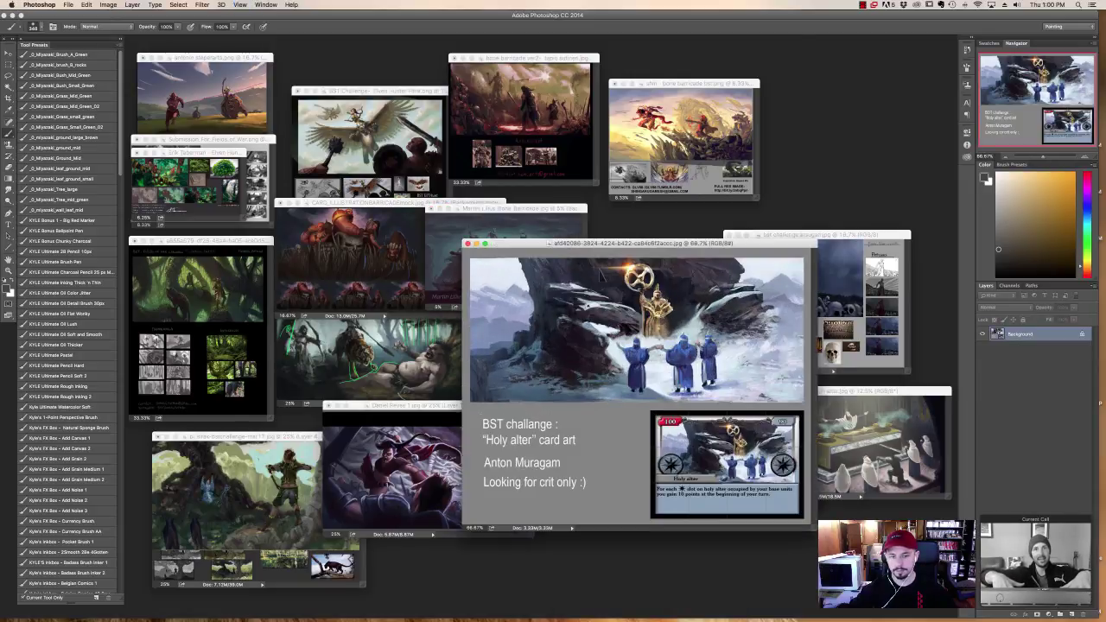
key("super+plus")
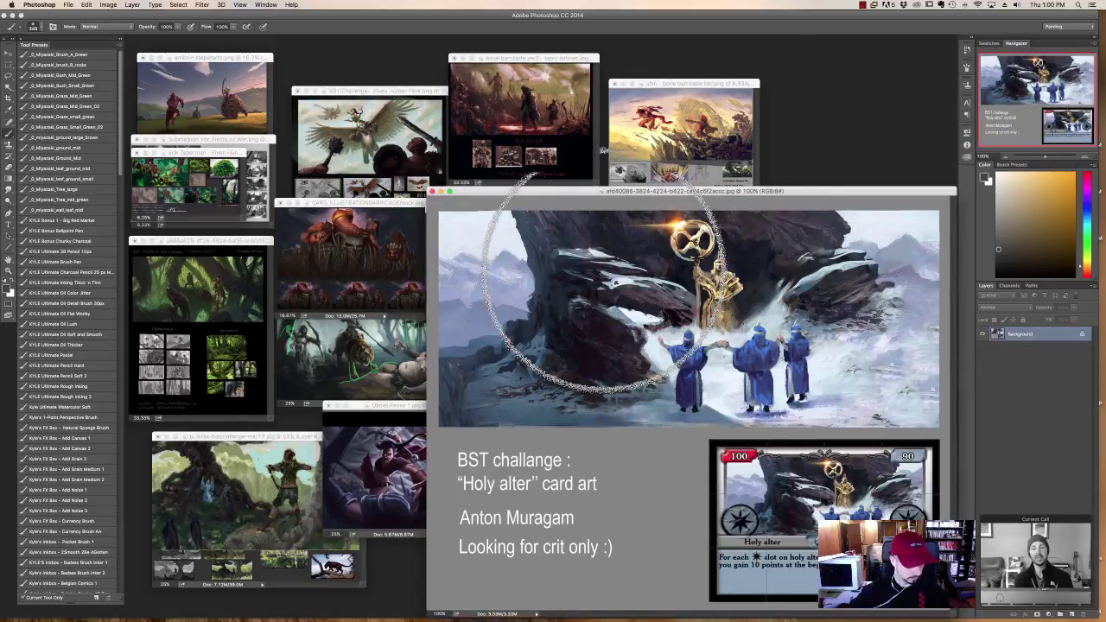
key("f")
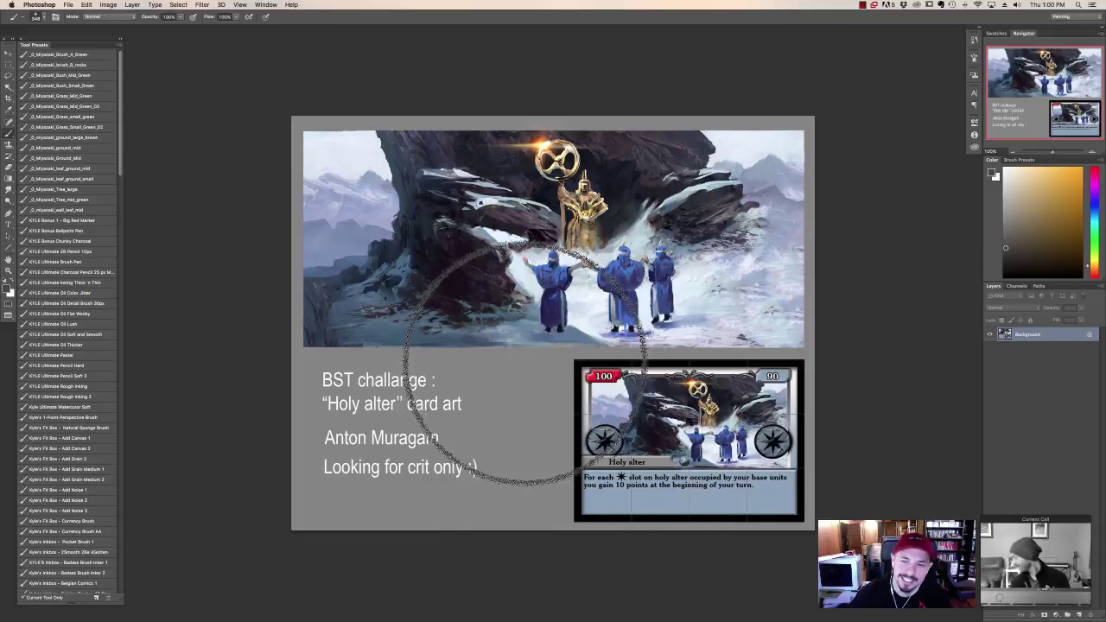
Pick a smaller brush tip and paint a dark rock shape at the lower right.
right_click(529, 306)
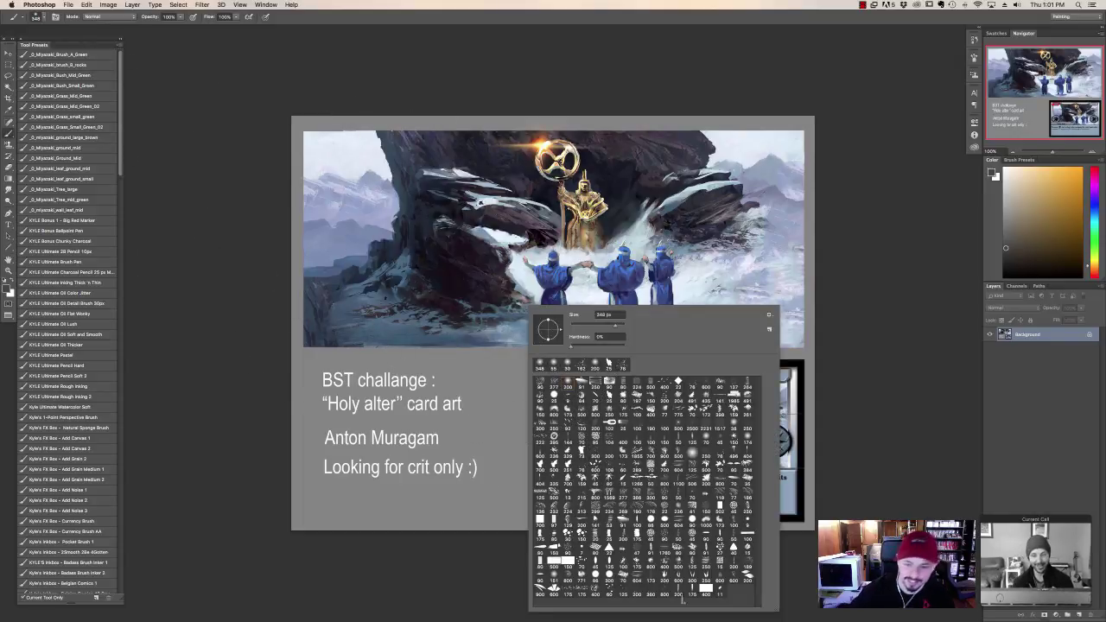
left_click(608, 364)
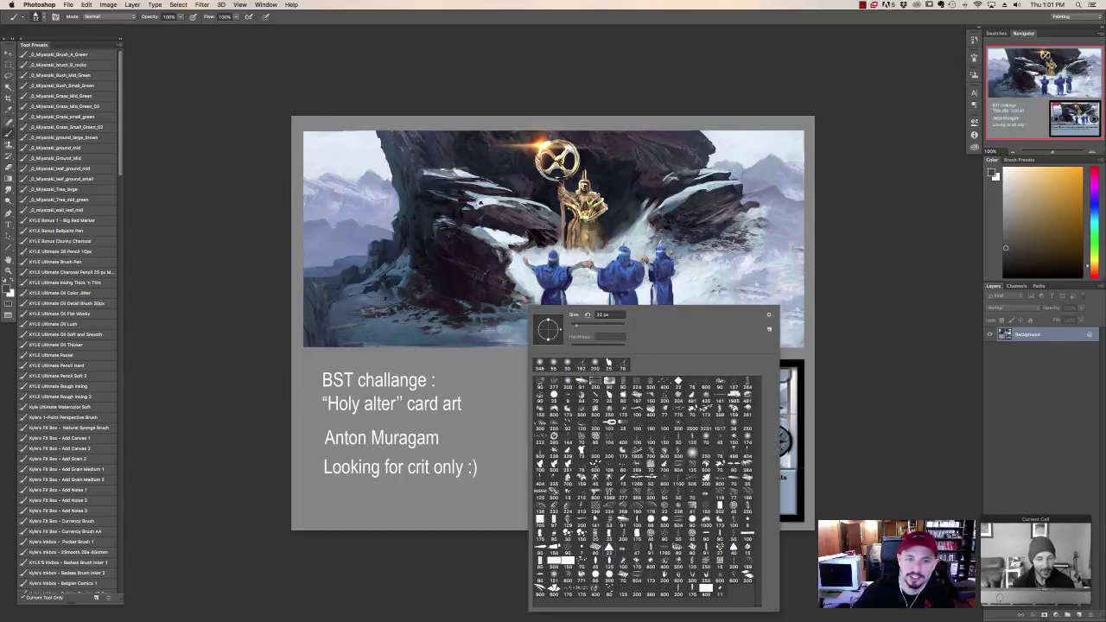
double_click(608, 364)
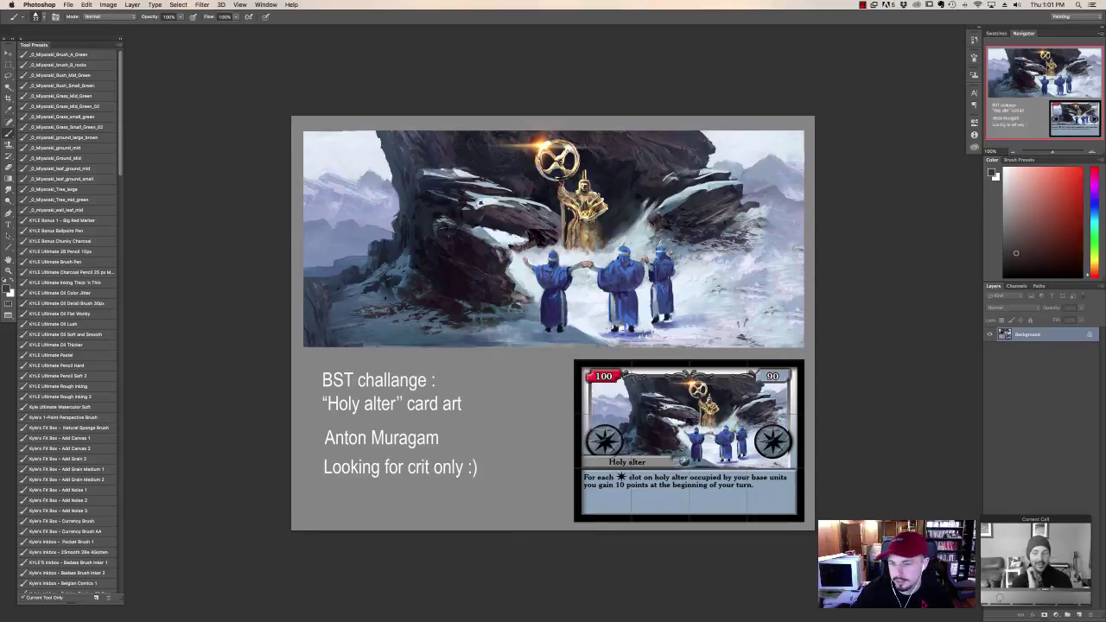
mouse_move(733, 321)
left_mouse_down()
mouse_move(809, 325)
mouse_move(741, 311)
left_mouse_up()
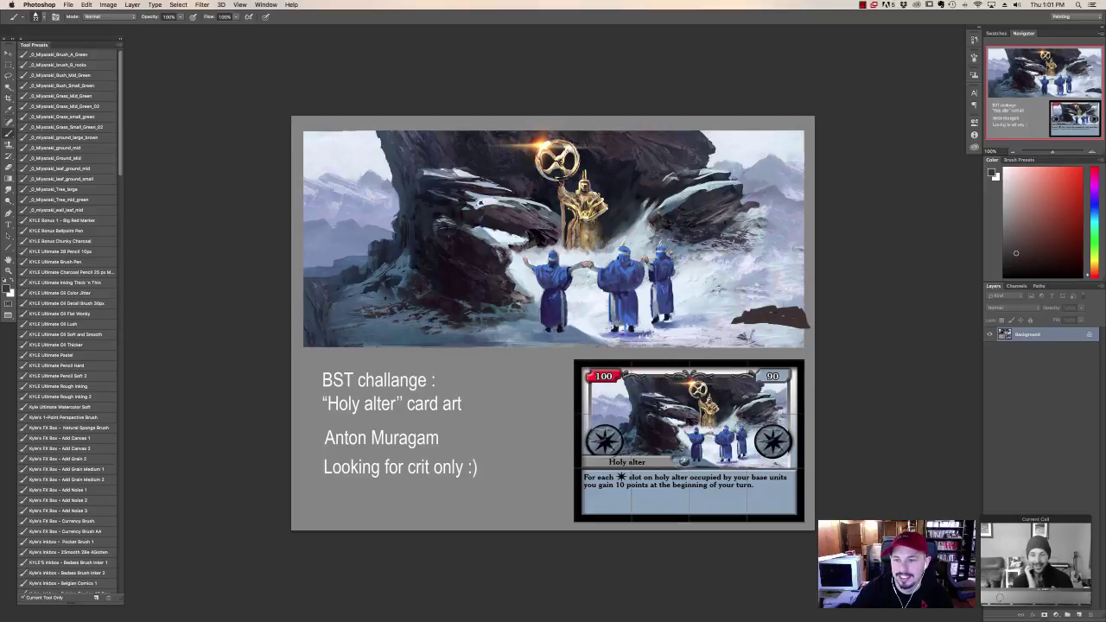
Sample a blue-grey from the rocks and dab small dark rocks across the right-side snow.
left_click(713, 232, "alt")
left_click(767, 286)
left_click(757, 287)
left_click(726, 293)
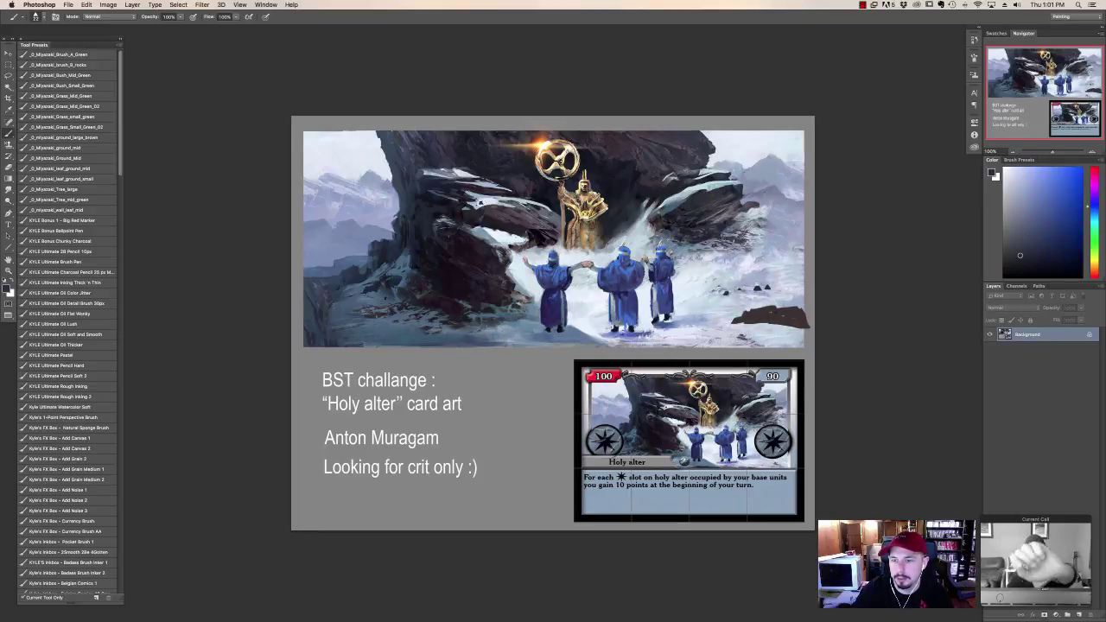
left_click(749, 290)
left_click(690, 282)
left_click(688, 296)
left_click(682, 290)
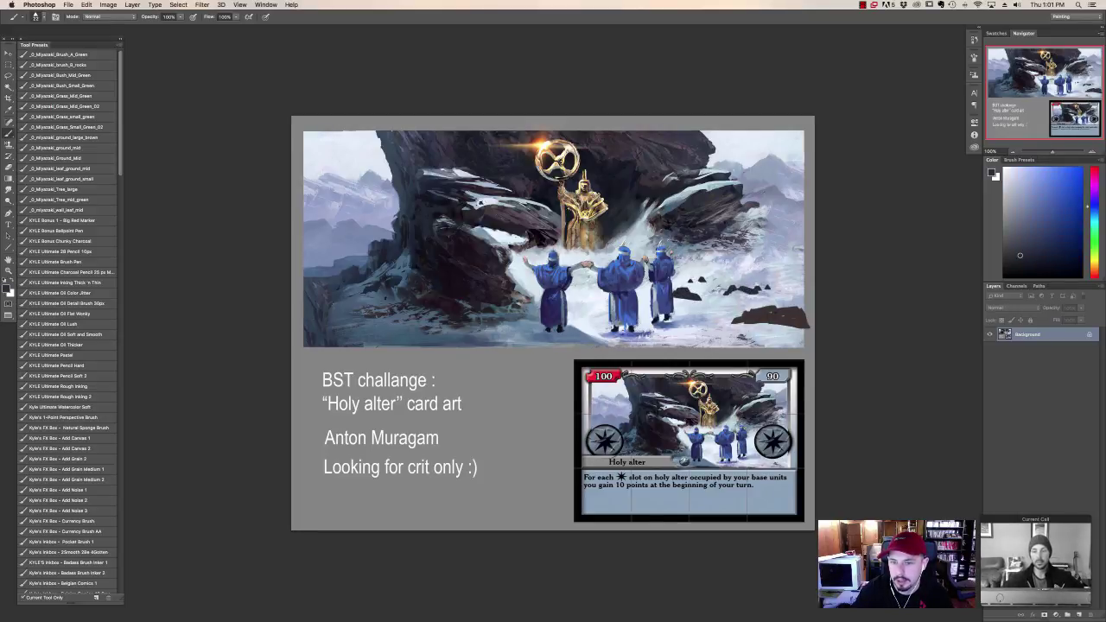
left_click(757, 249)
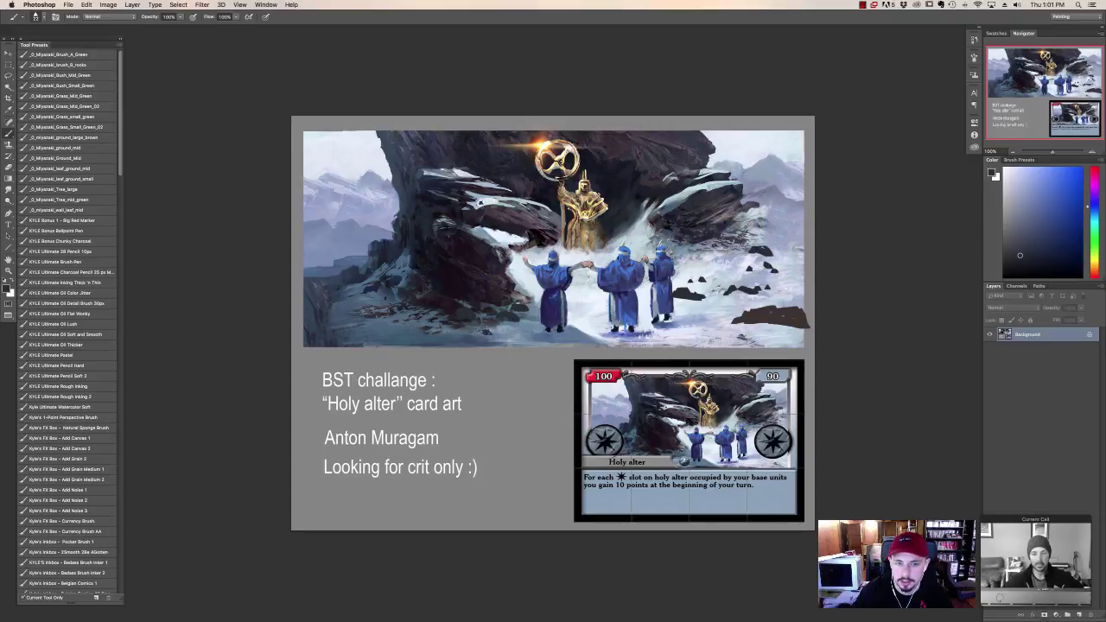
Paint dark rocks along the bottom and lower right, then review the whole piece.
mouse_move(449, 336)
left_mouse_down()
mouse_move(488, 333)
mouse_move(471, 339)
left_mouse_up()
mouse_move(707, 310)
left_mouse_down()
mouse_move(760, 309)
mouse_move(709, 295)
left_mouse_up()
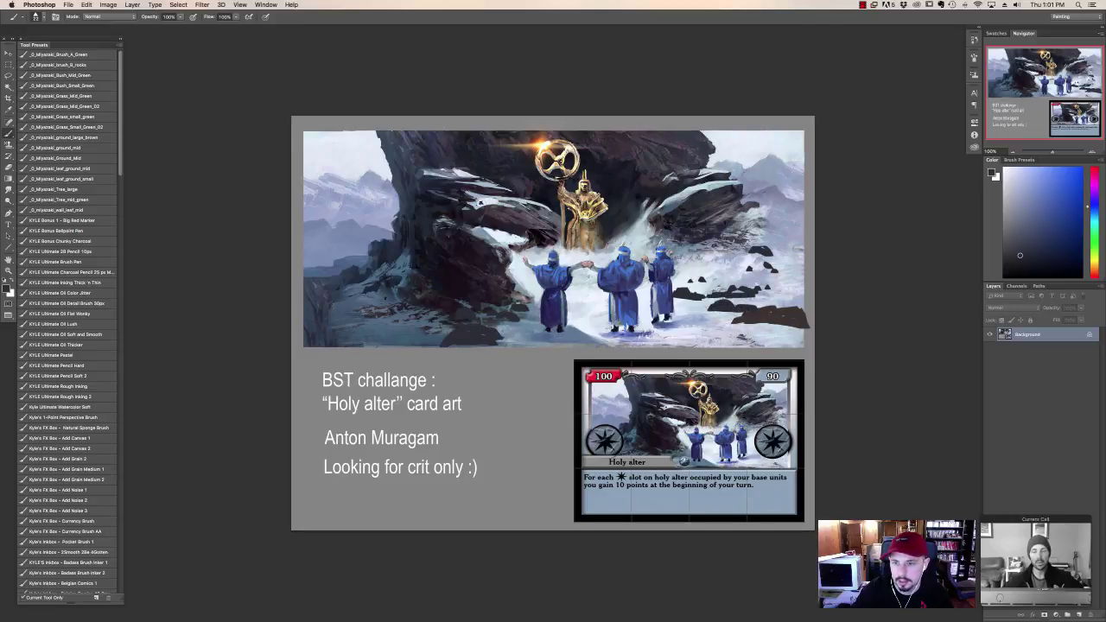
key("ctrl+minus")
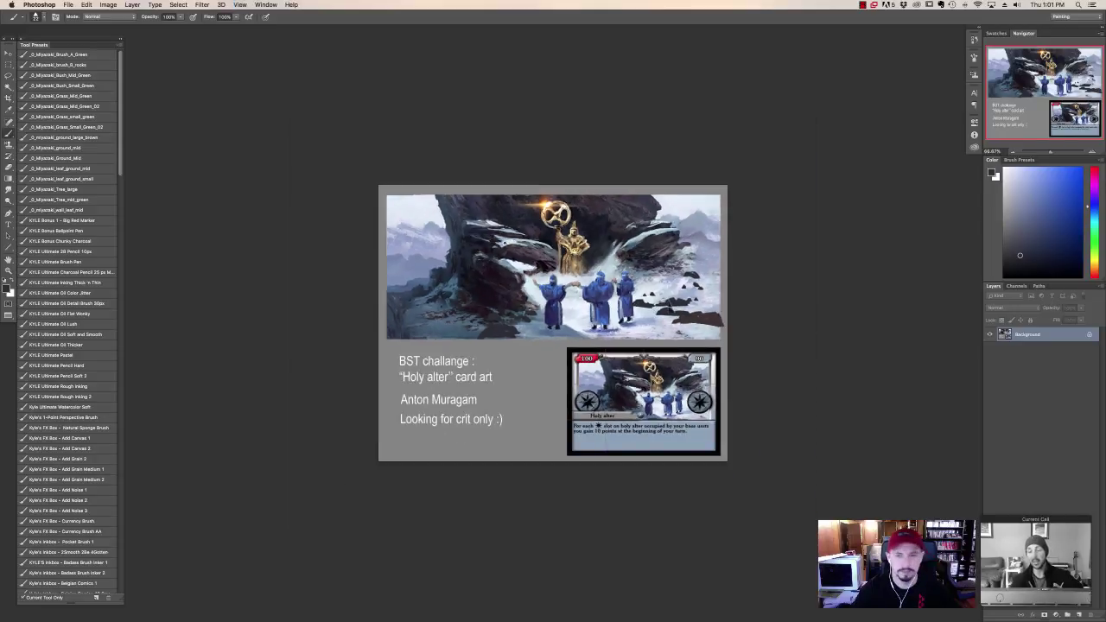
key("ctrl+plus")
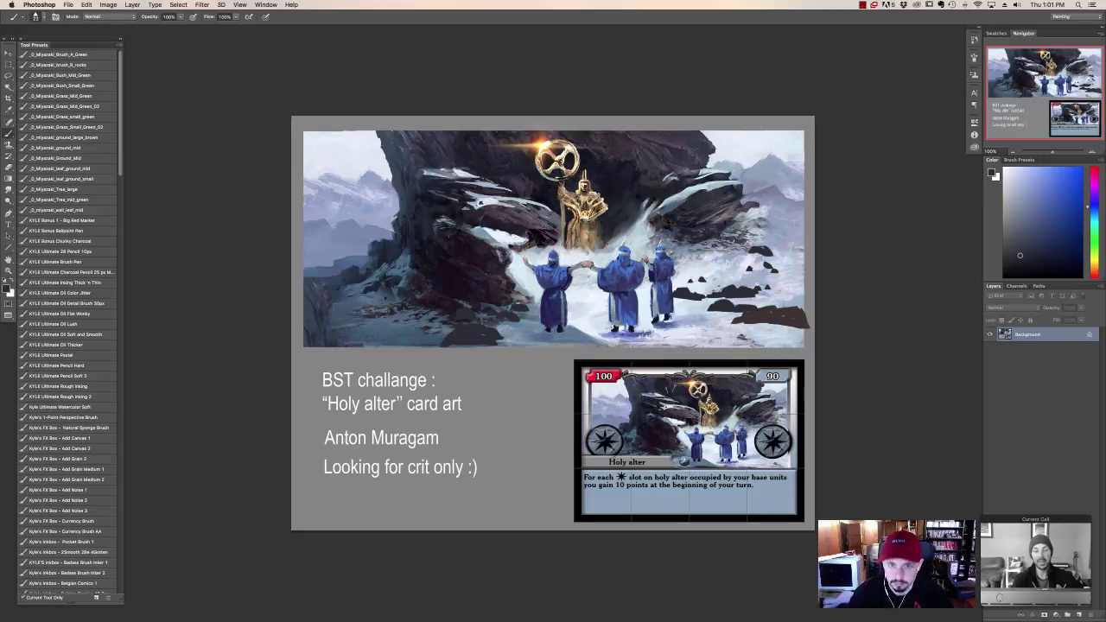
right_click(670, 254)
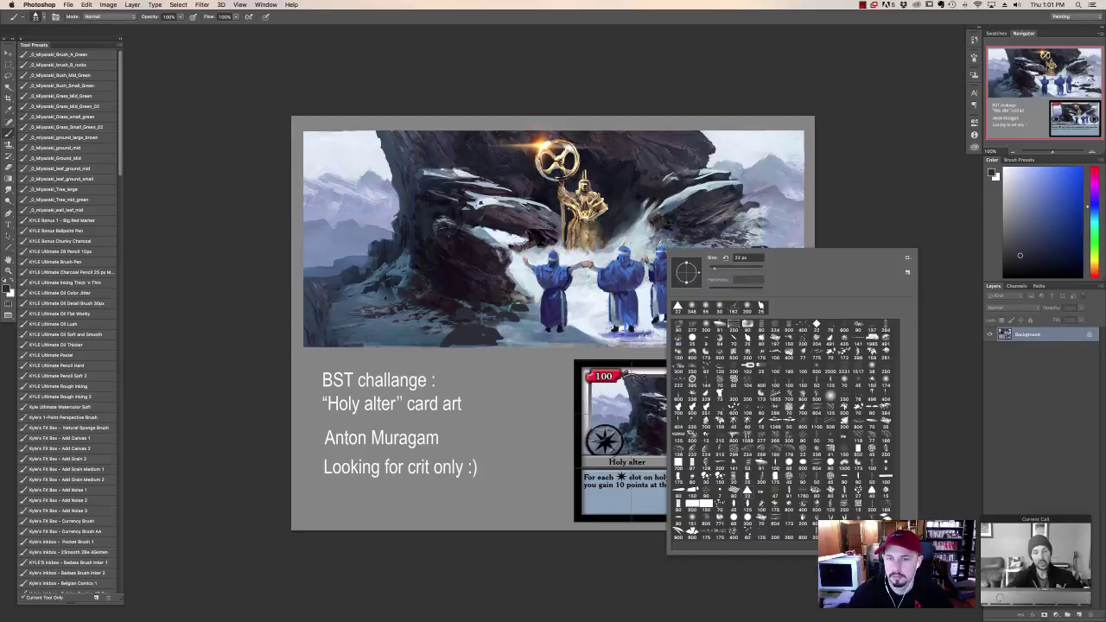
key("Escape")
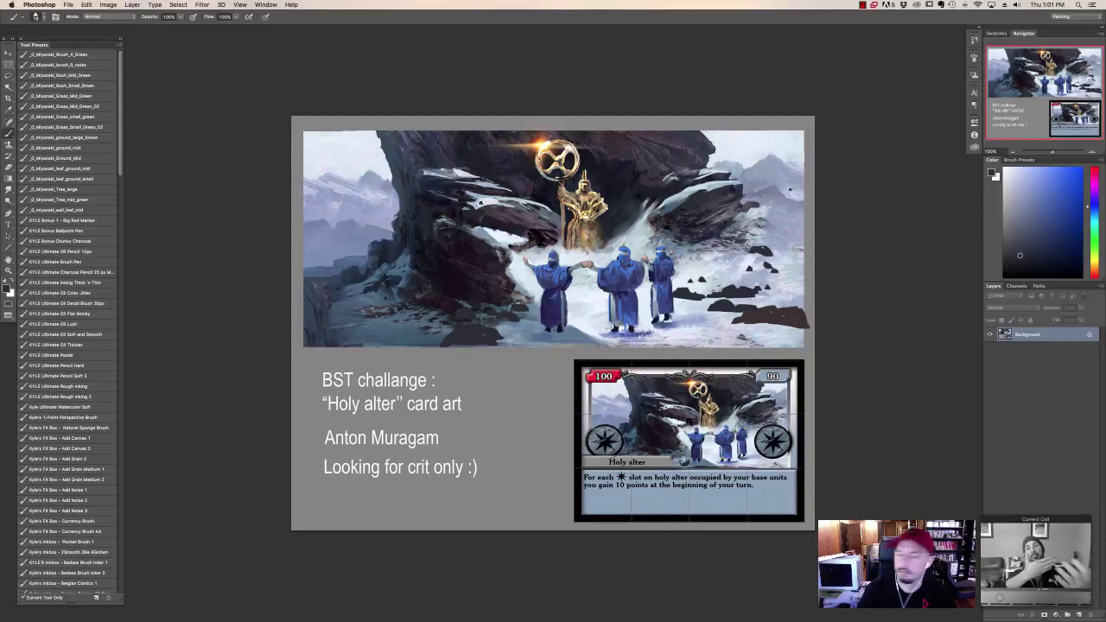
key("l")
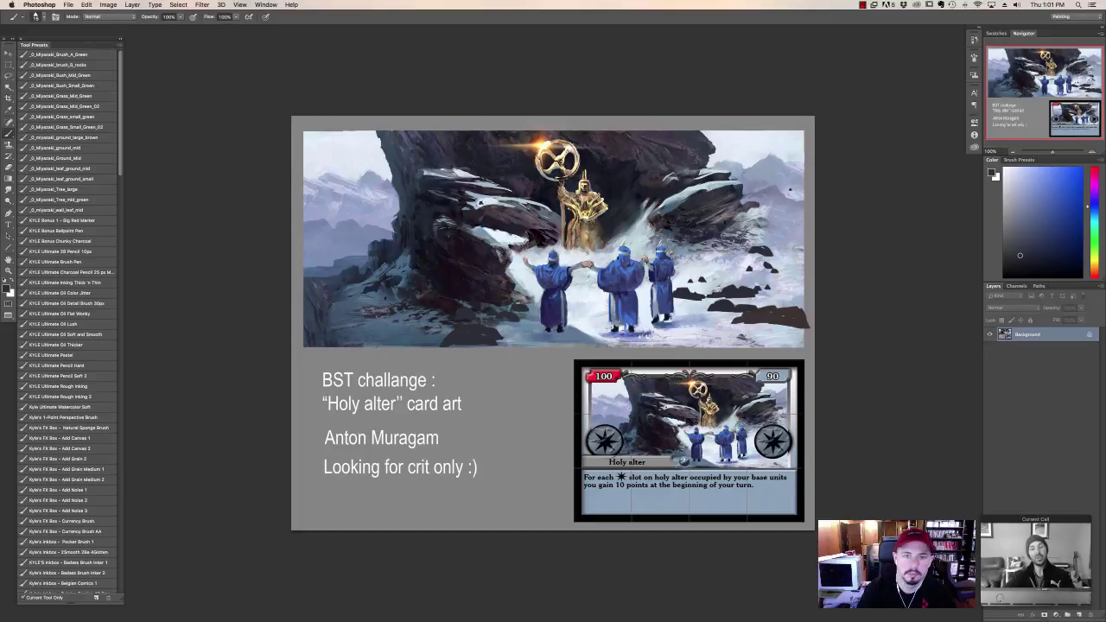
key("c")
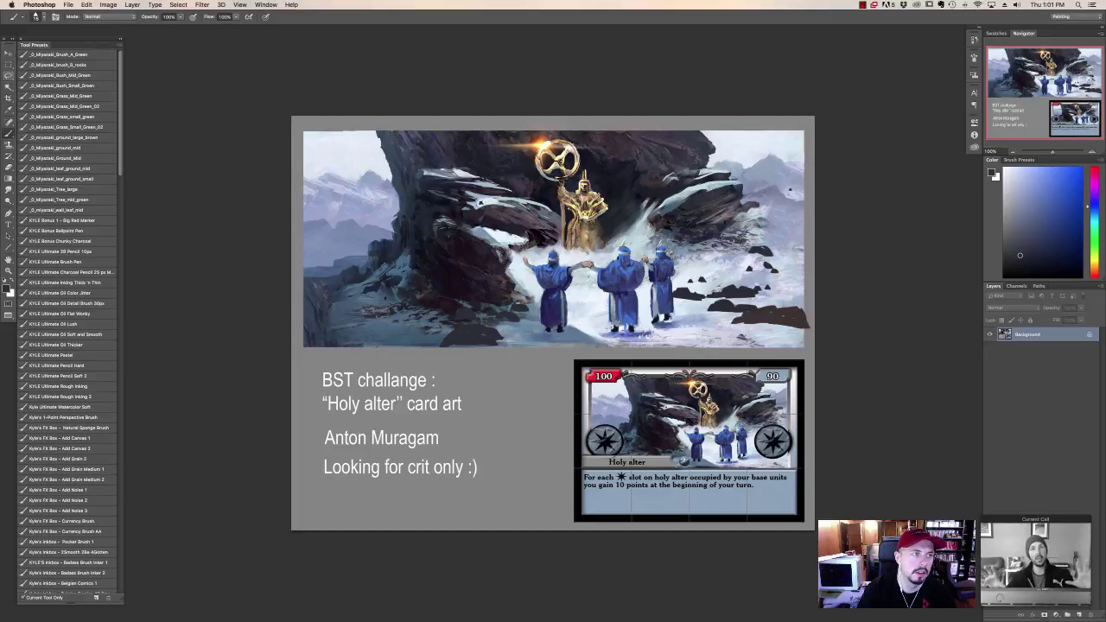
key("l")
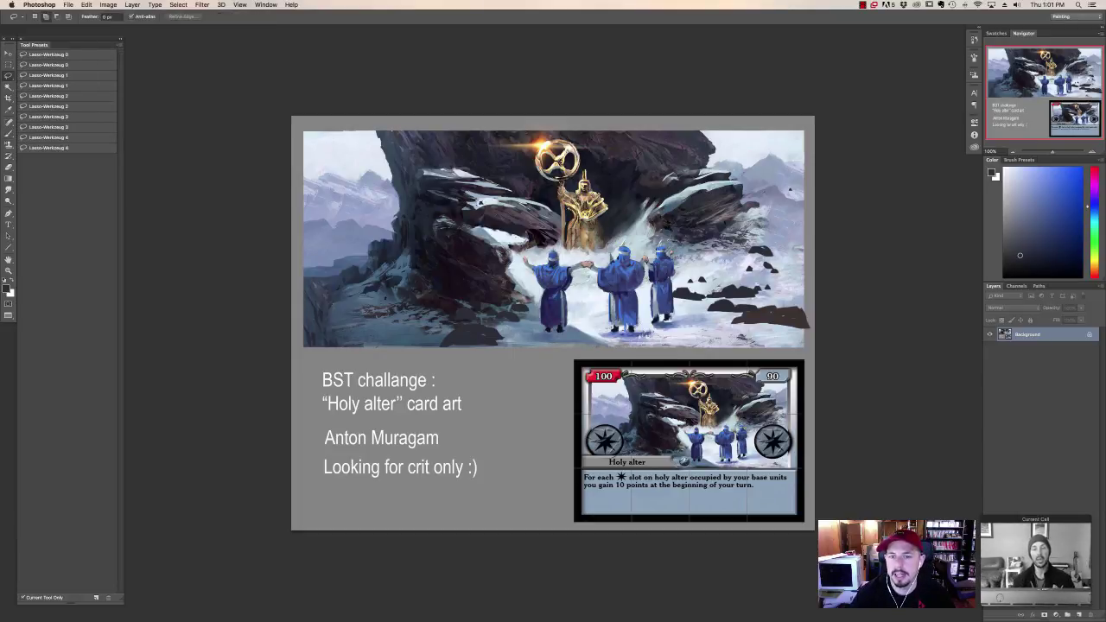
Copy the three blue-robed monks to a new layer, enlarge them about 150%, and shift them left and down.
mouse_move(614, 259)
left_mouse_down()
mouse_move(679, 337)
mouse_move(681, 270)
mouse_move(623, 245)
mouse_move(600, 259)
mouse_move(516, 259)
mouse_move(588, 350)
mouse_move(643, 326)
left_mouse_up()
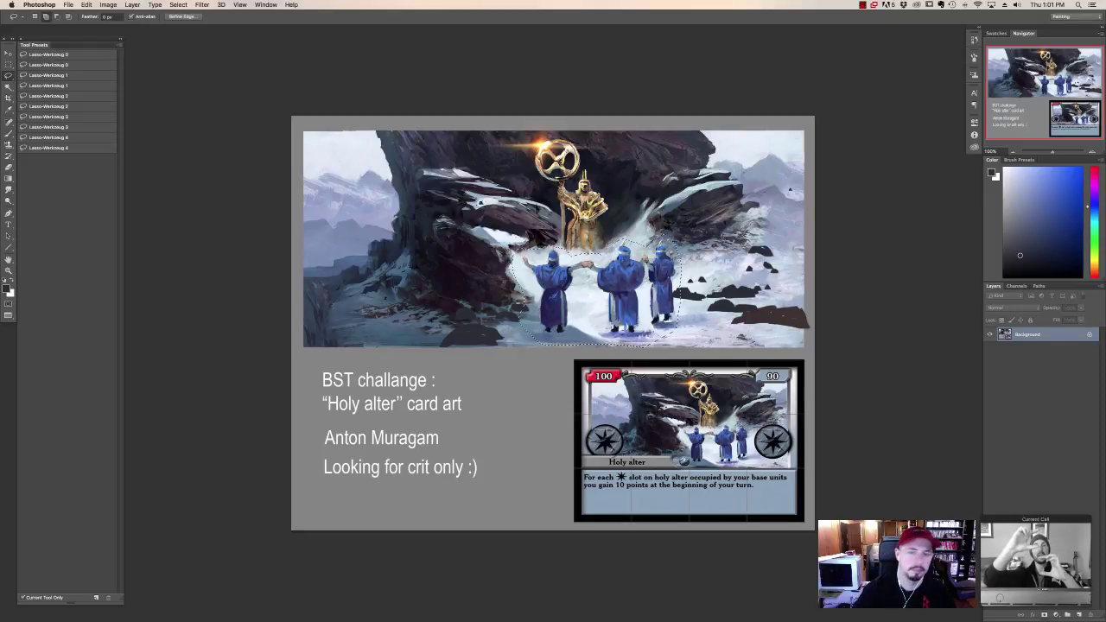
left_click(87, 5)
left_click(87, 5)
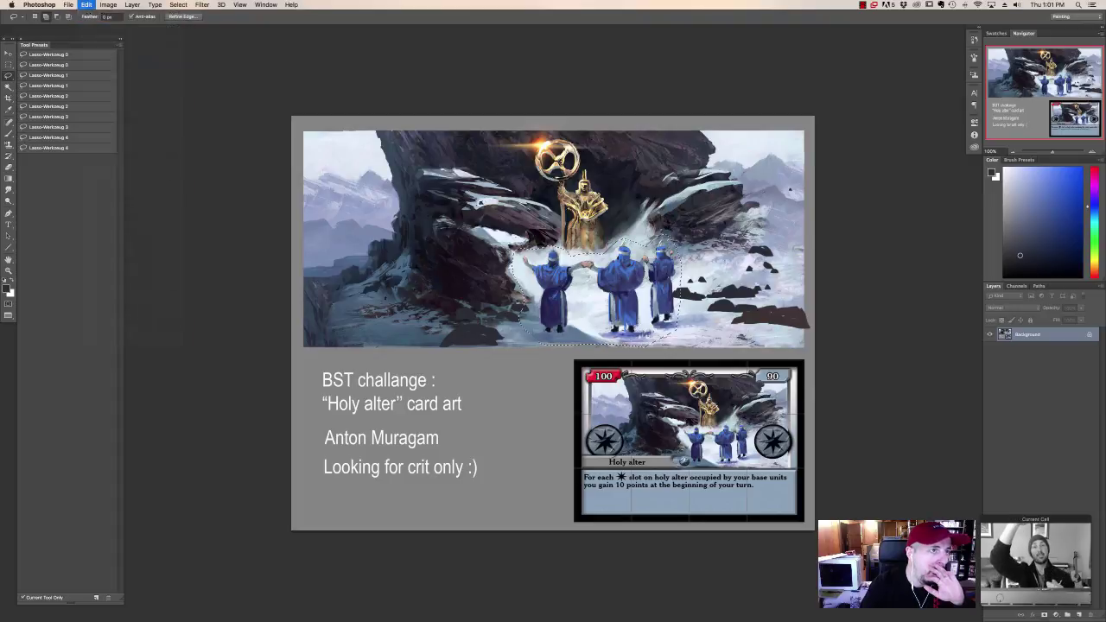
left_click(86, 4)
left_click(91, 83)
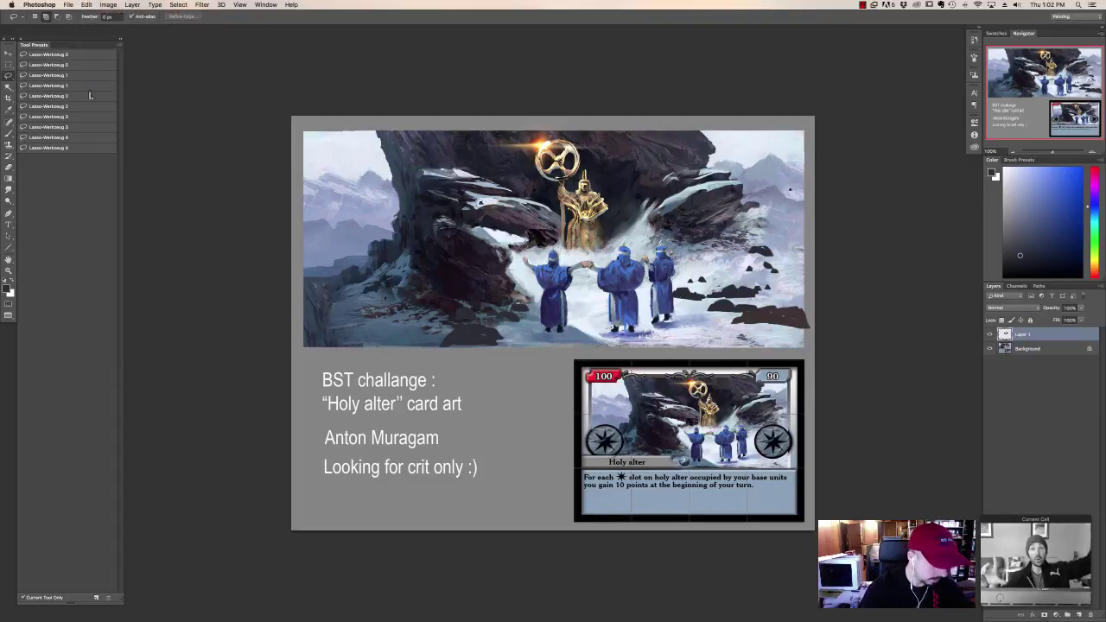
key("super+t")
left_click_drag(681, 235, 767, 178)
key("v")
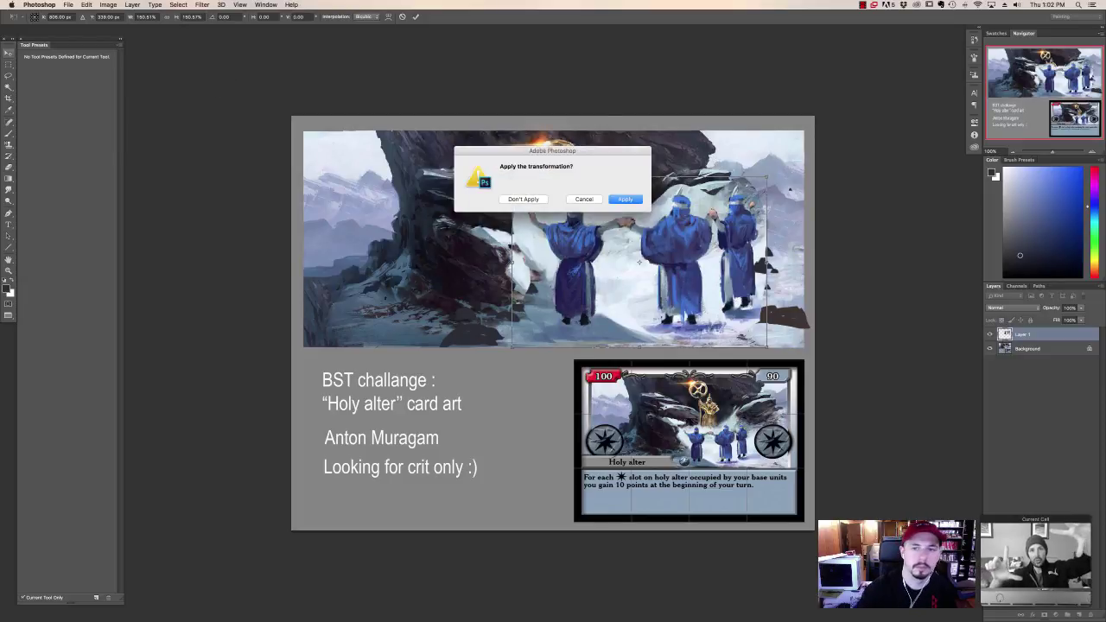
left_click(626, 199)
left_click_drag(626, 199, 617, 234)
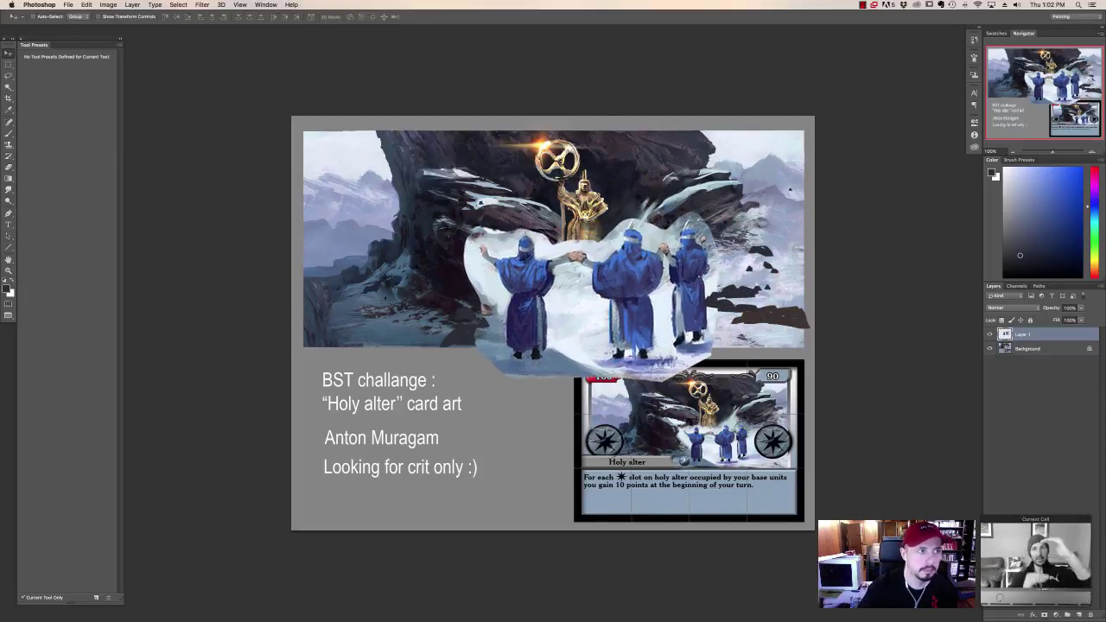
Delete the part of the pasted figures hanging below the painting.
key("m")
mouse_move(307, 354)
left_mouse_down()
mouse_move(587, 364)
mouse_move(861, 410)
mouse_move(847, 430)
left_mouse_up()
key("Delete")
key("ctrl+d")
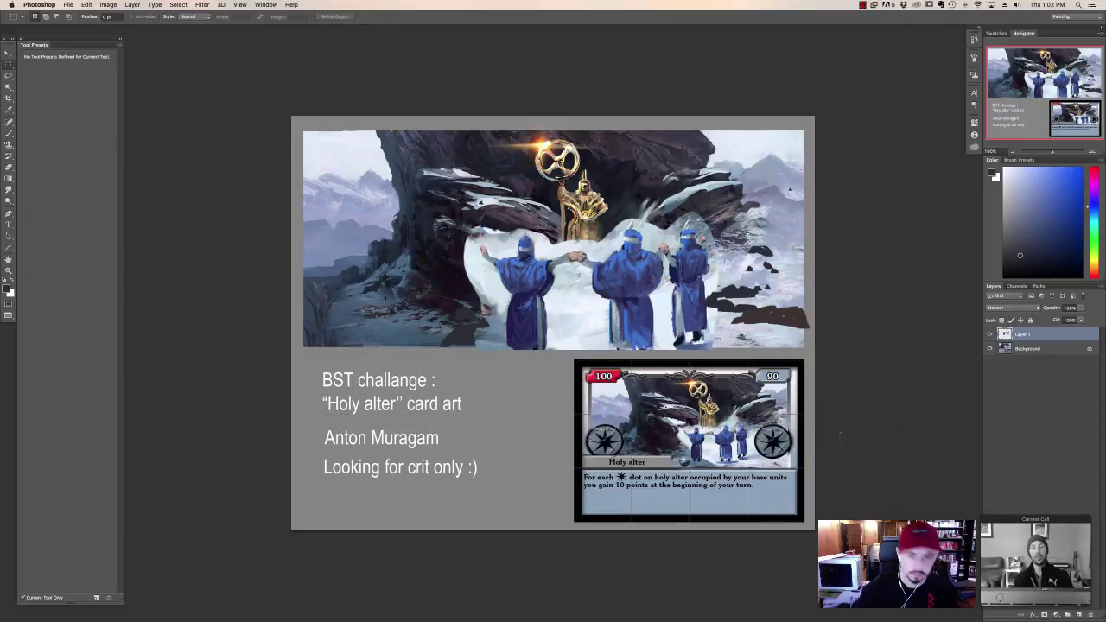
Magic-wand select the white cloth behind the monks and delete it.
key("w")
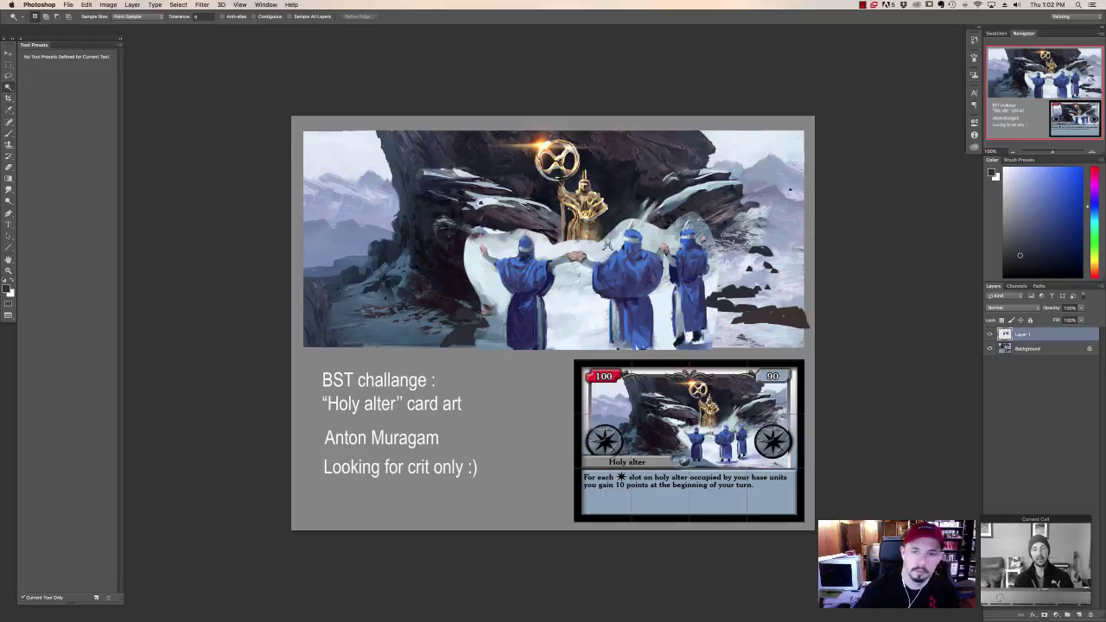
left_click(609, 246)
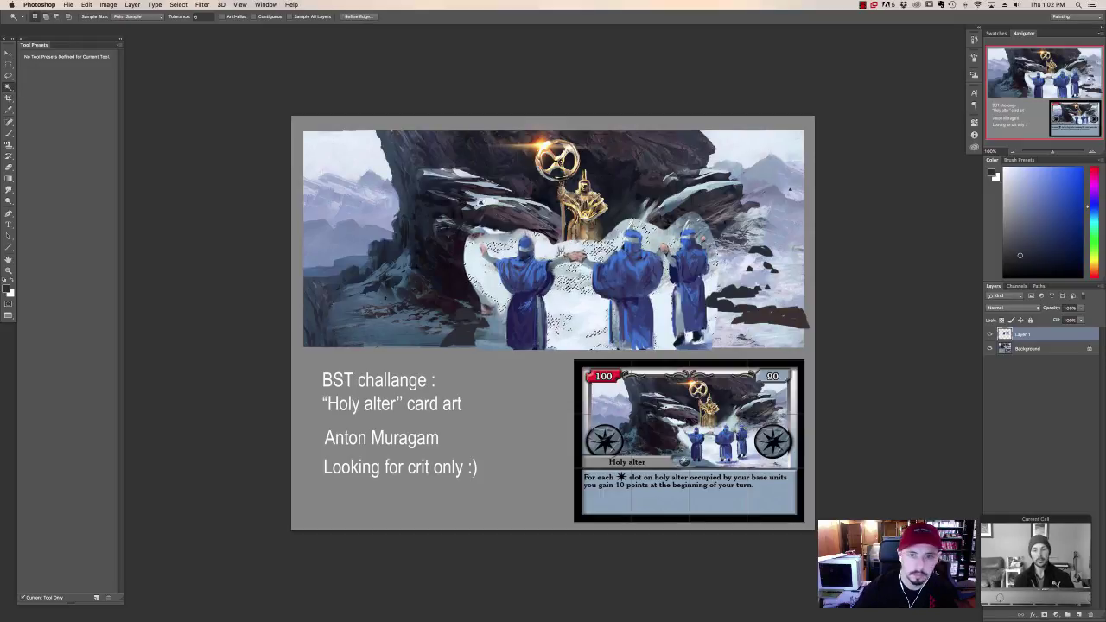
left_click(587, 251, "shift")
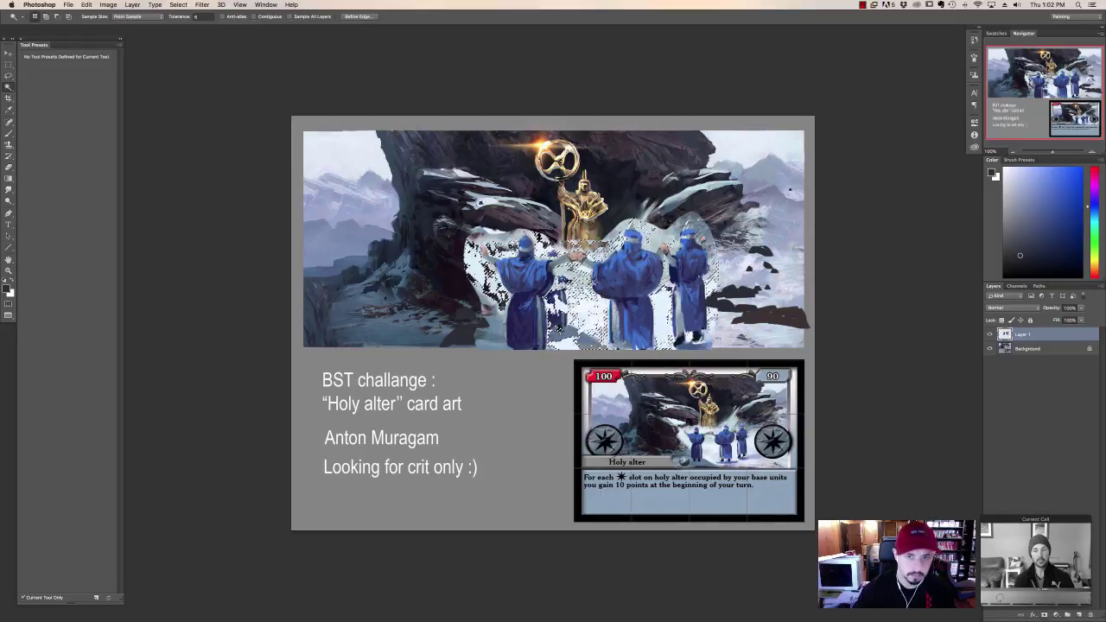
key("Delete")
key("ctrl+d")
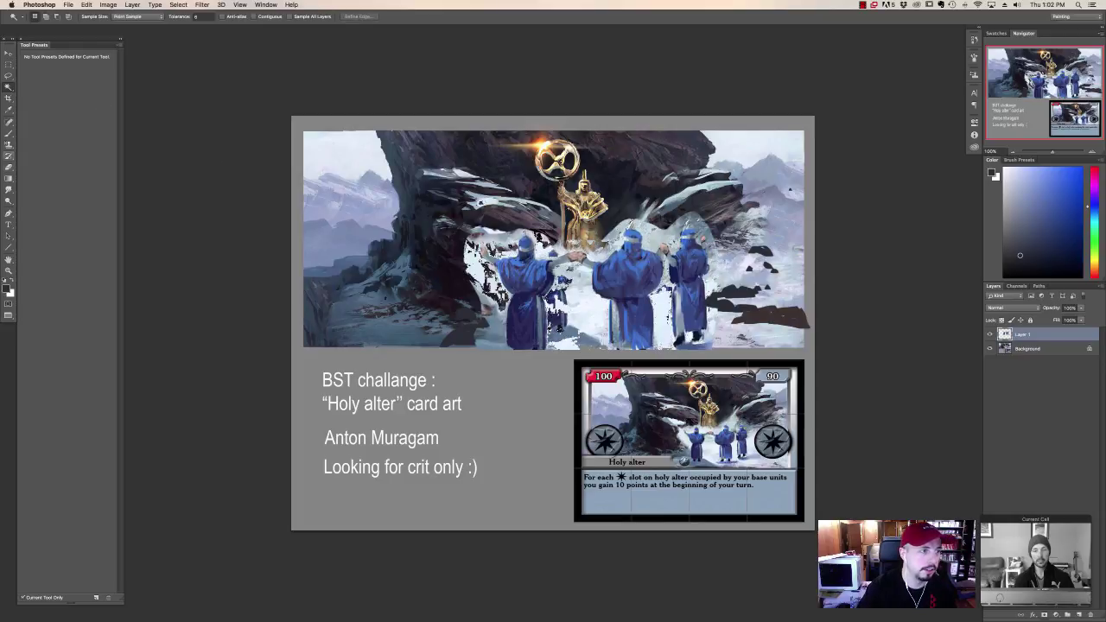
Erase the leftover cloth beside the right monk.
left_click(8, 167)
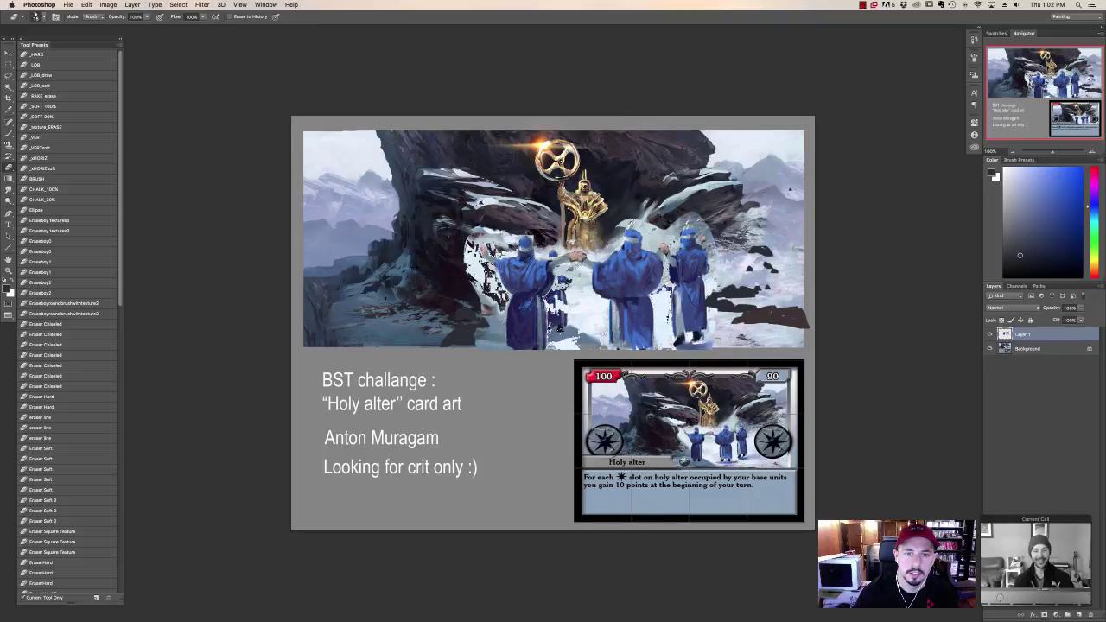
right_click(484, 255)
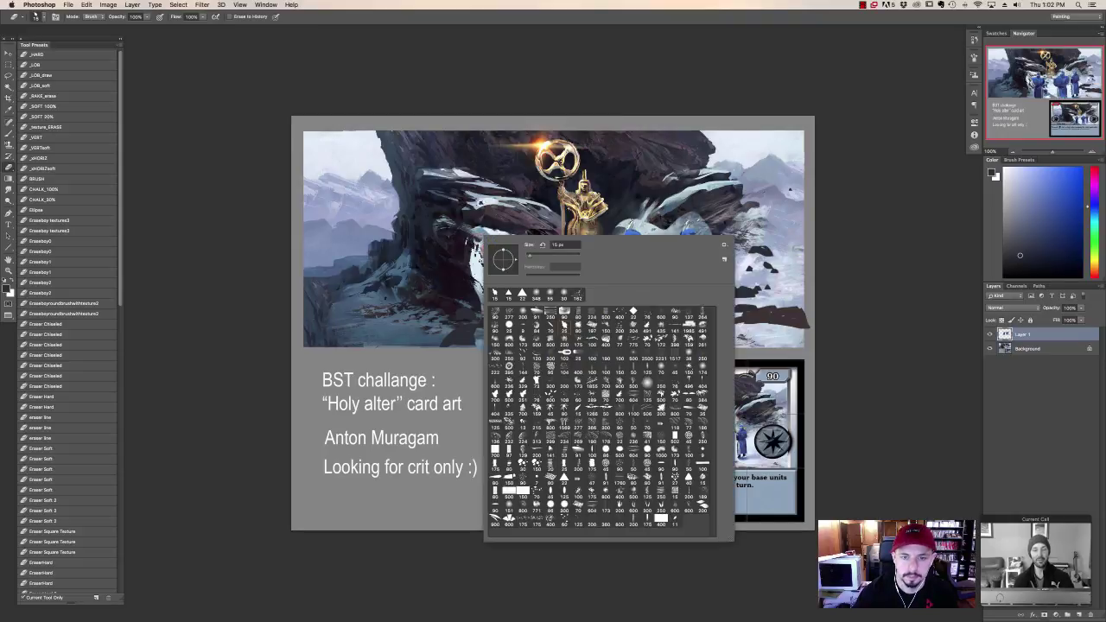
key("Escape")
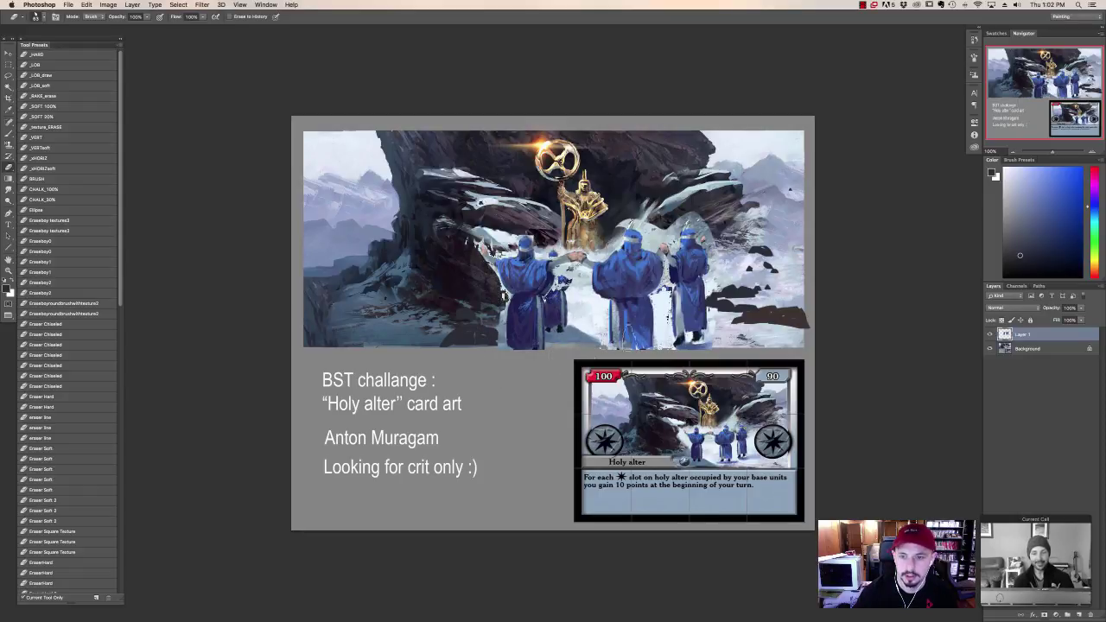
mouse_move(661, 328)
left_mouse_down()
mouse_move(663, 294)
mouse_move(664, 344)
left_mouse_up()
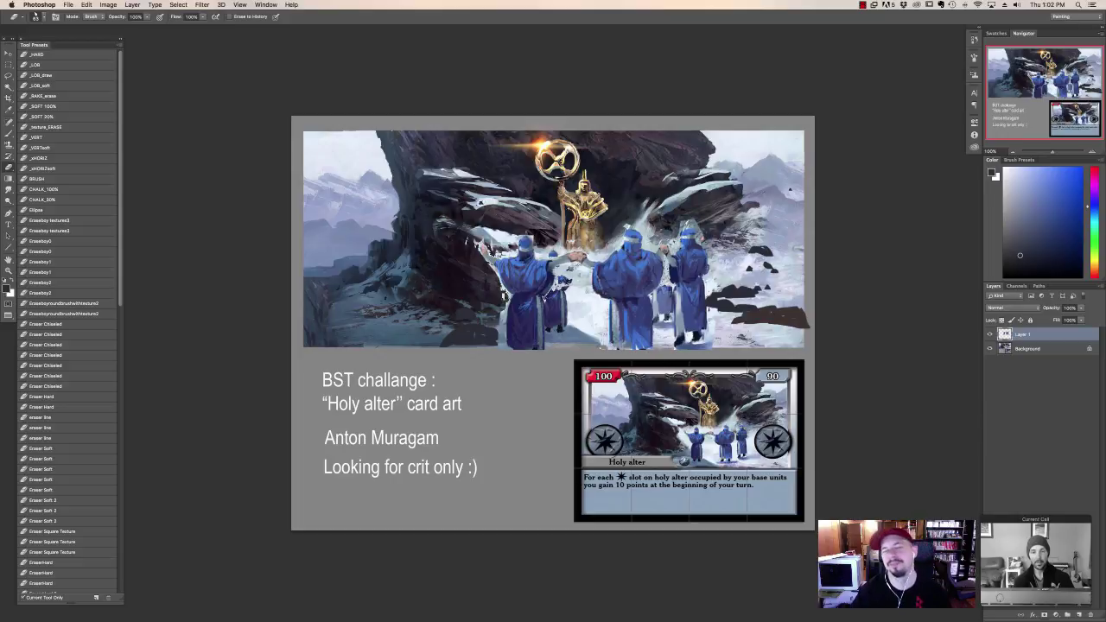
left_click(8, 65)
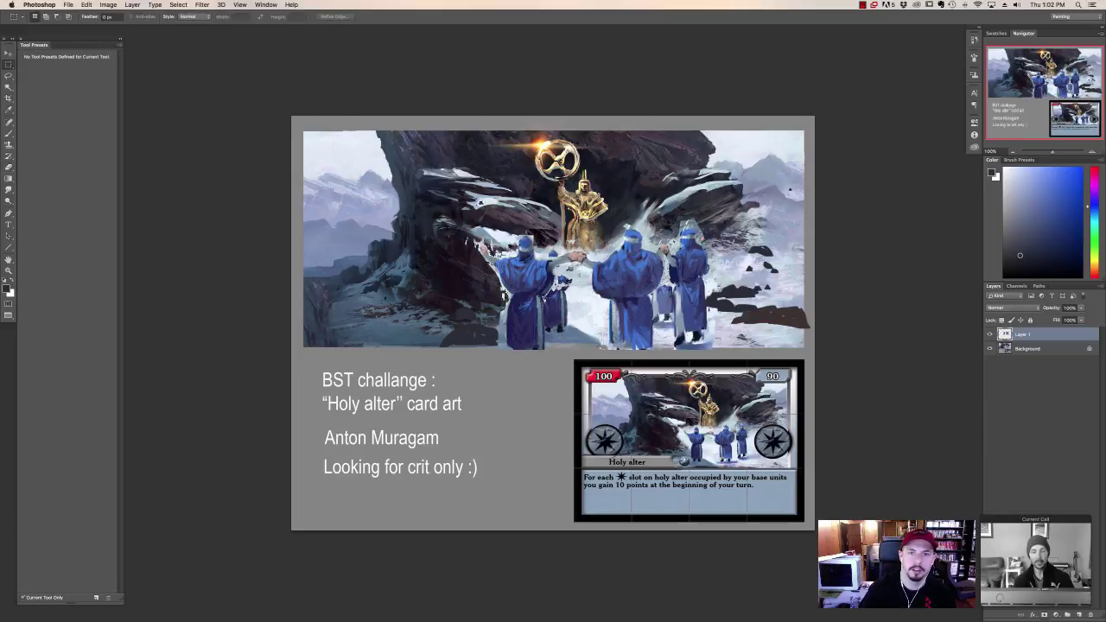
Paste a copy of the painting's central area as a new layer, enlarge it, and shift it left.
left_click_drag(419, 132, 746, 350)
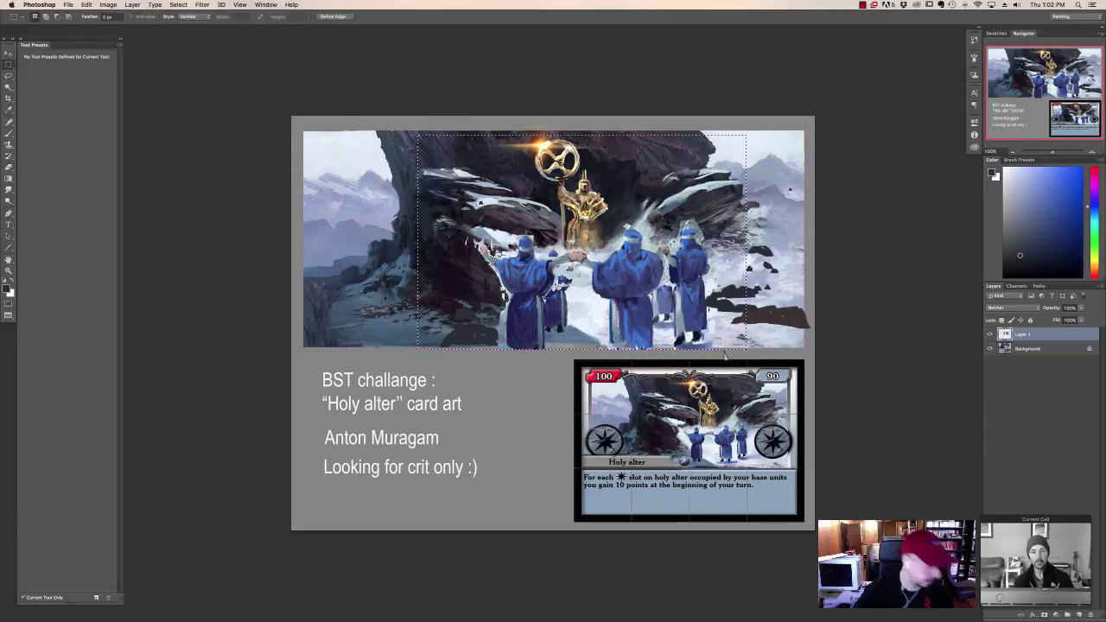
key("super+j")
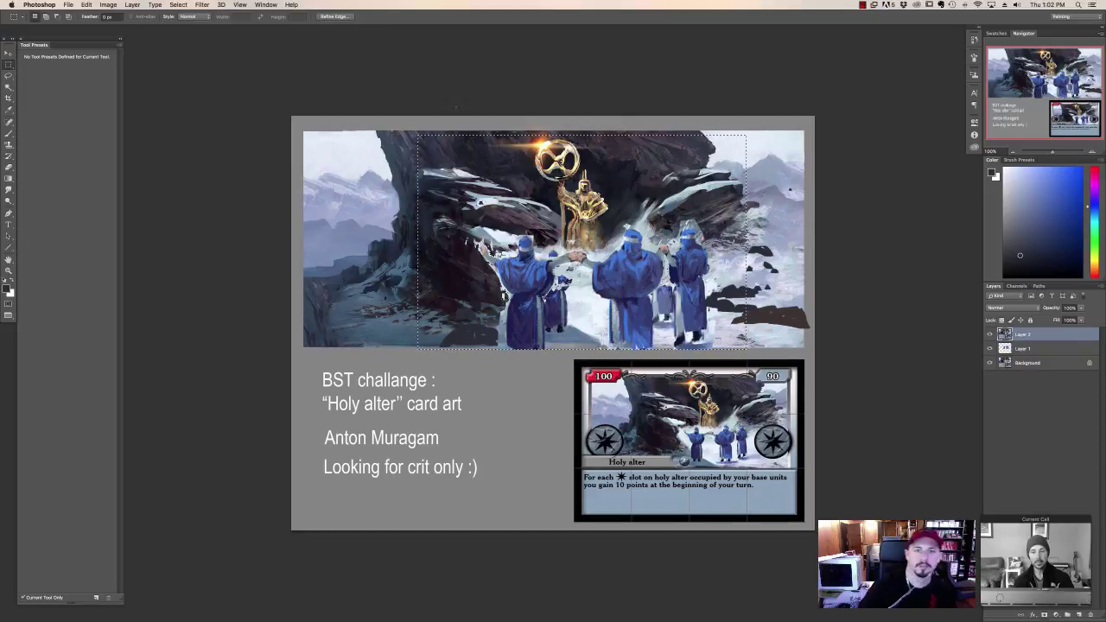
left_click(87, 5)
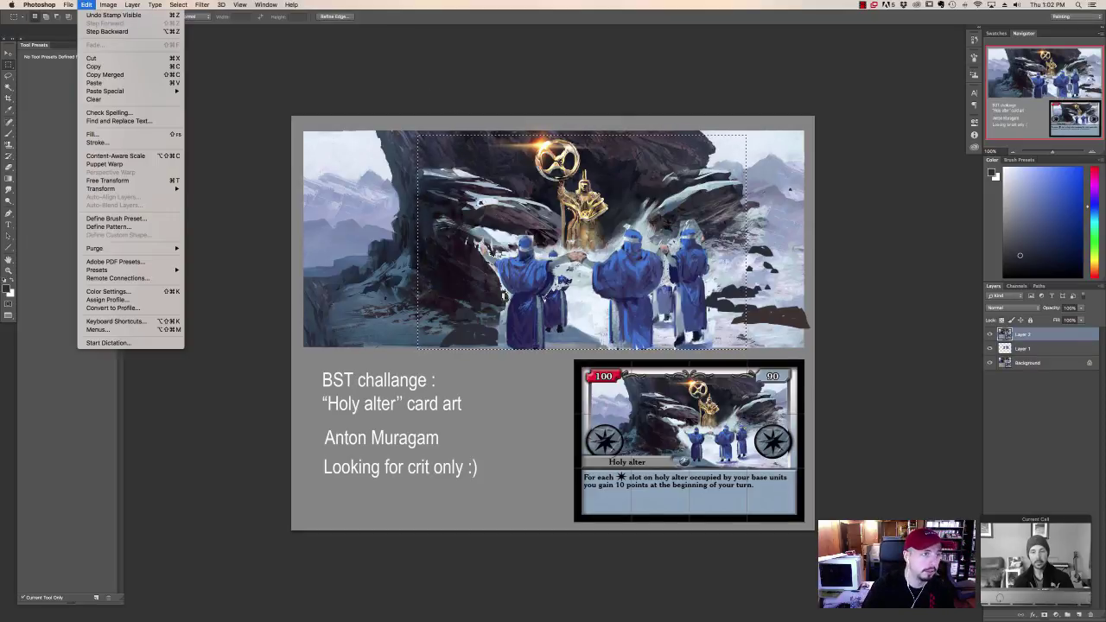
left_click(93, 83)
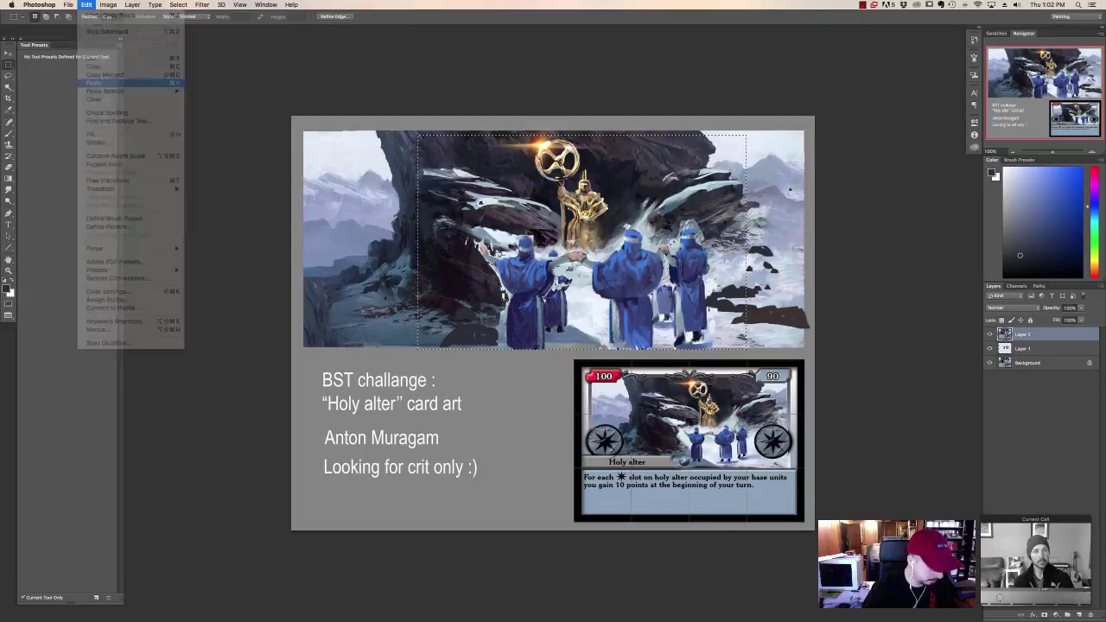
key("super+t")
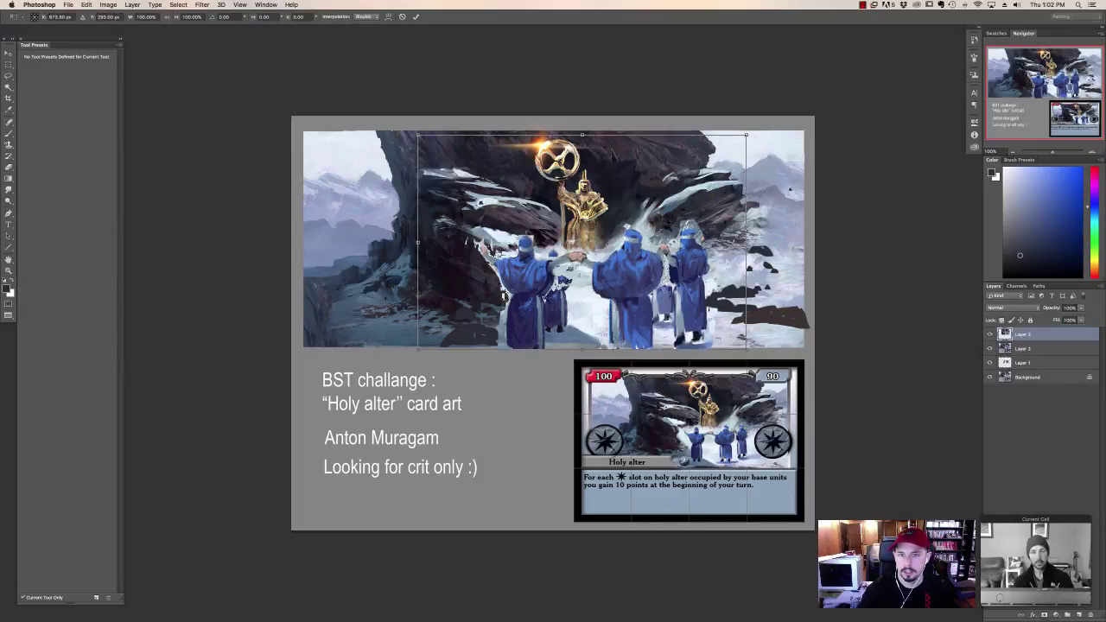
left_click_drag(757, 140, 803, 98)
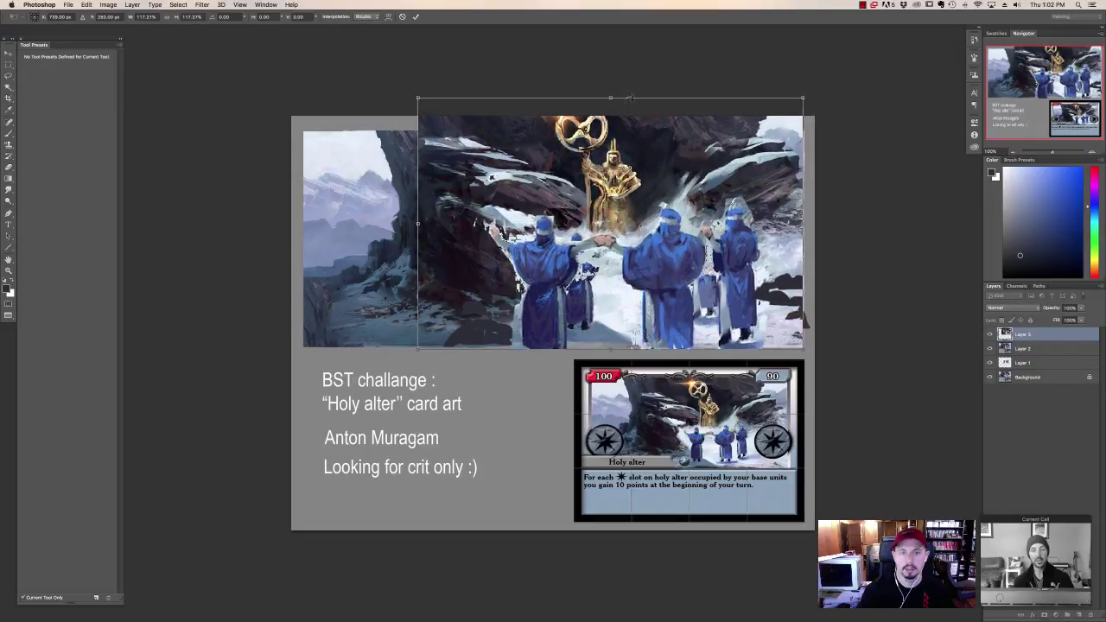
key("v")
key("Return")
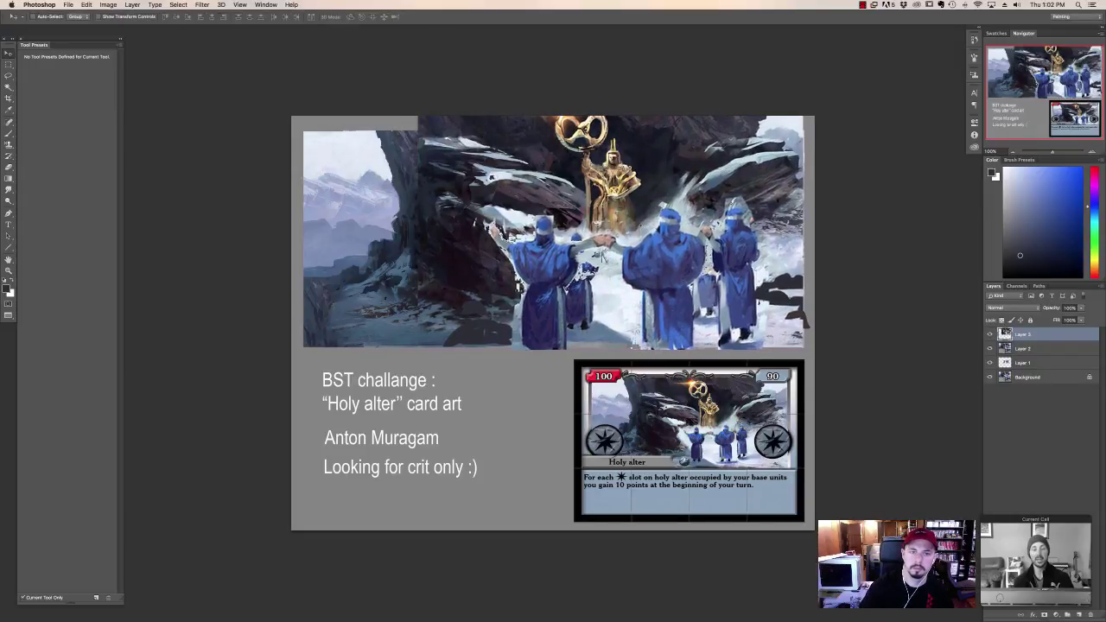
left_click_drag(604, 233, 565, 237)
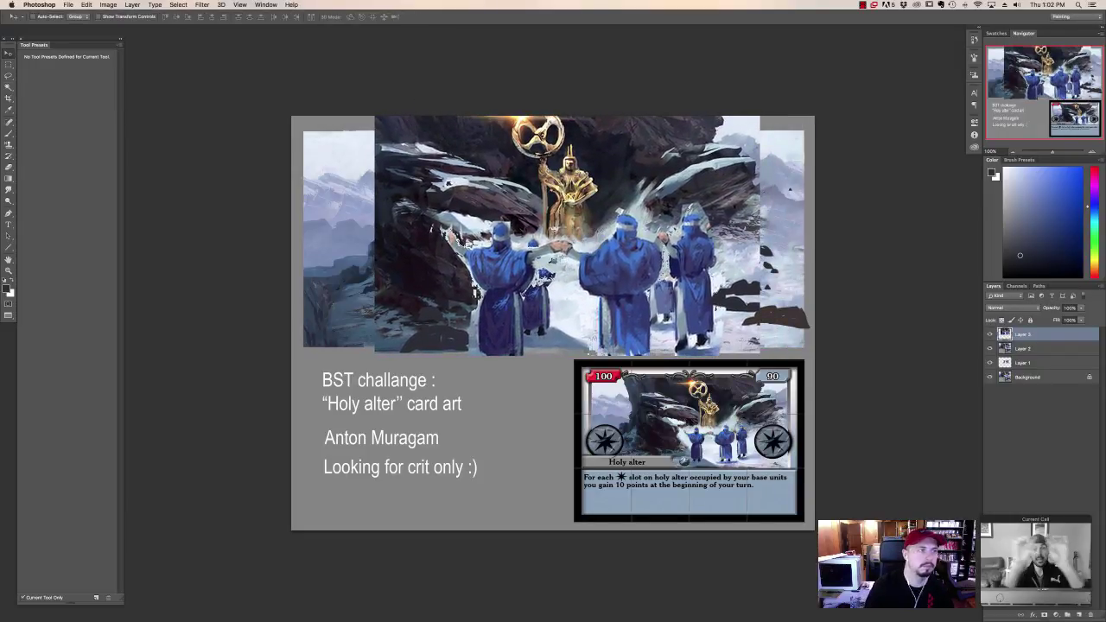
Delete the thin strip along the pasted copy's top edge.
left_click(9, 66)
left_click_drag(303, 131, 815, 115)
key("Delete")
key("super+d")
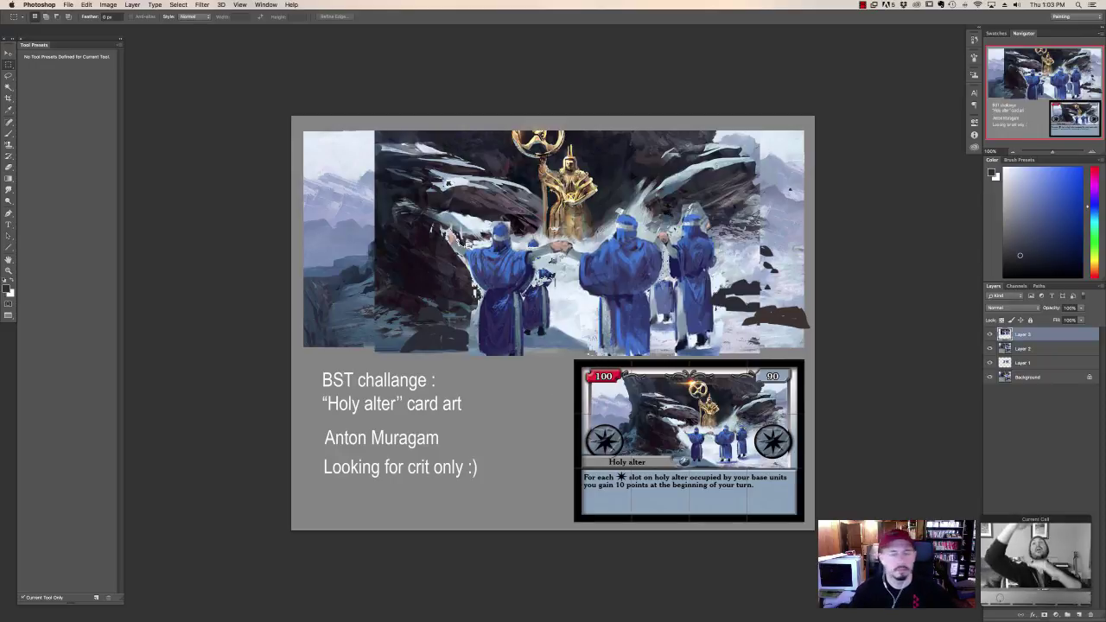
Paint a darker, lower left rock edge in sampled rock colour, with a few lighter accents.
left_click(12, 135)
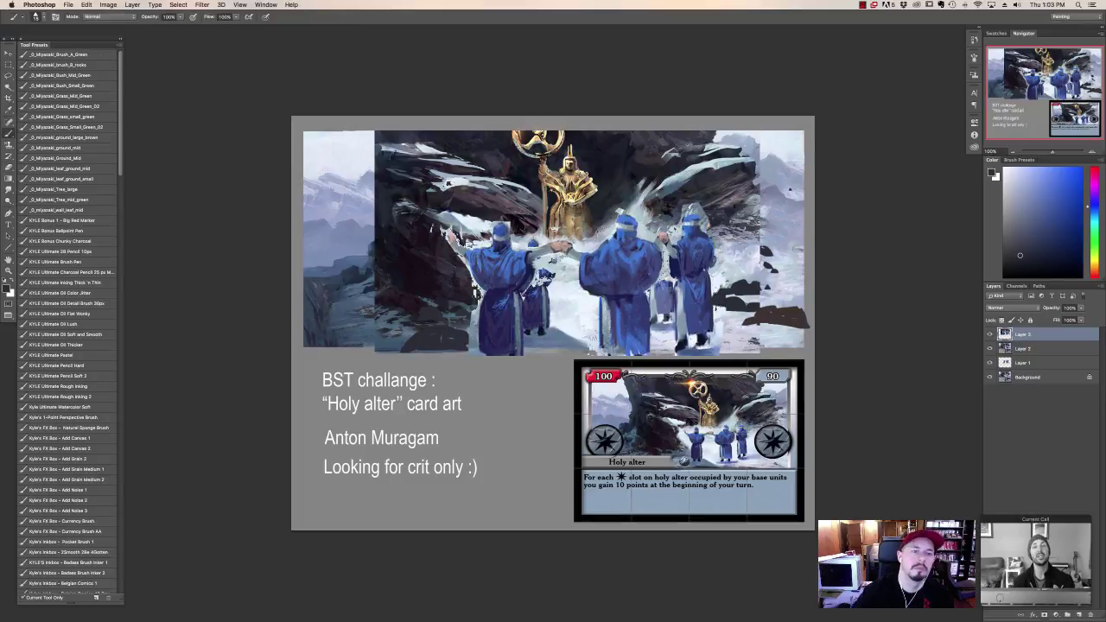
left_click(379, 173, "alt")
mouse_move(380, 165)
left_mouse_down()
mouse_move(358, 127)
mouse_move(373, 130)
mouse_move(374, 187)
left_mouse_up()
left_click_drag(359, 141, 379, 228)
left_click_drag(370, 176, 389, 263)
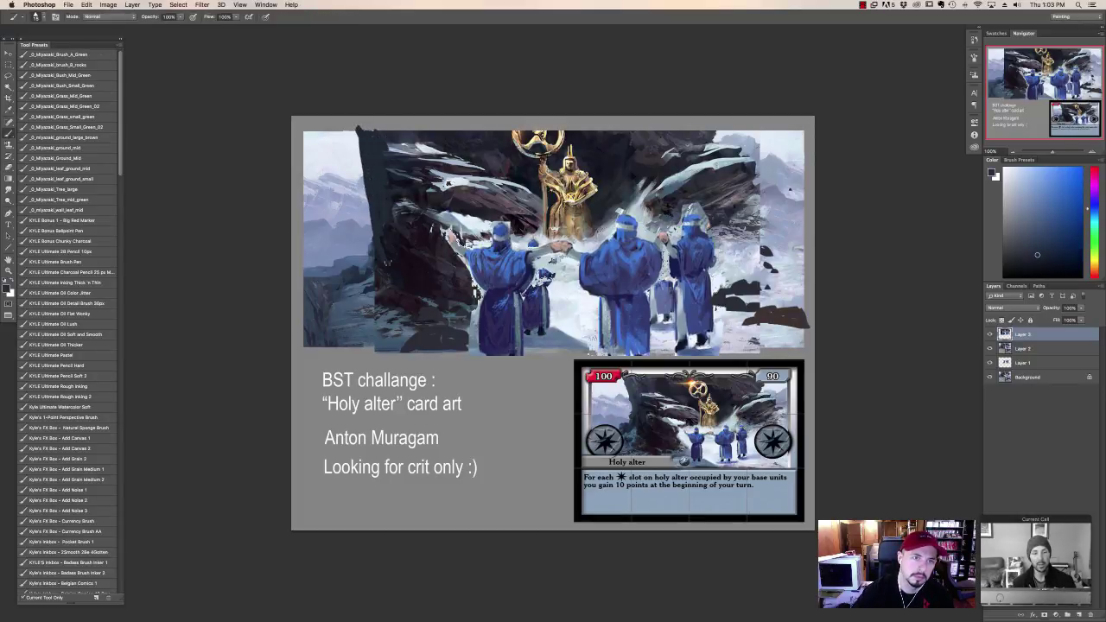
left_click_drag(382, 200, 401, 259)
left_click_drag(397, 199, 425, 178)
left_click_drag(421, 224, 428, 229)
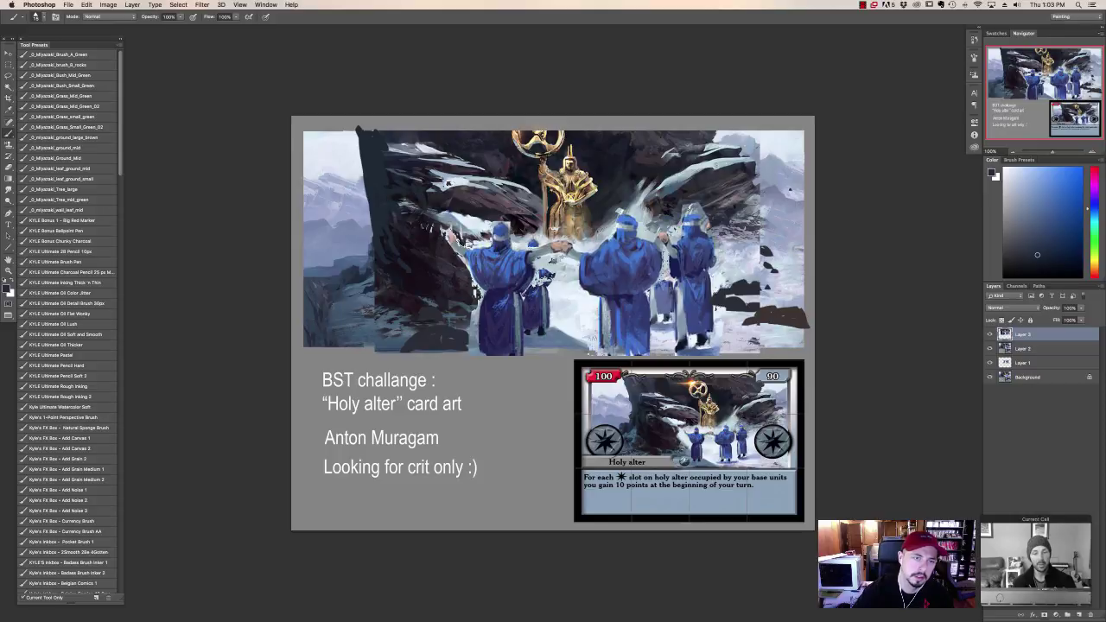
Paint pale sky and jagged dark grey-purple rock shapes in the upper right.
left_click(763, 151, "alt")
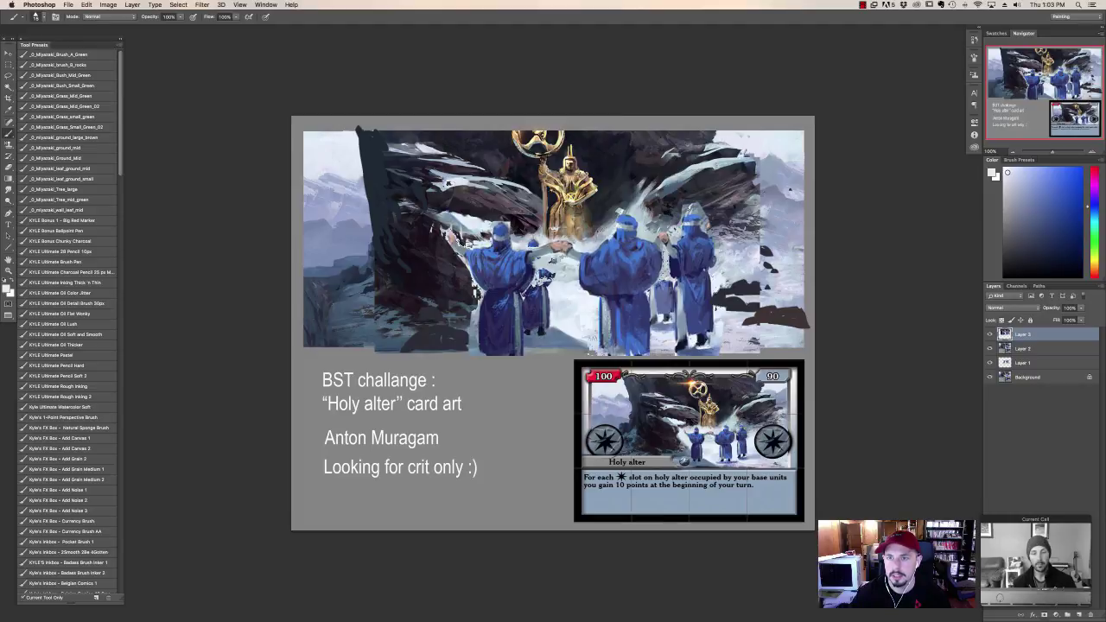
mouse_move(764, 145)
left_mouse_down()
mouse_move(771, 173)
mouse_move(785, 158)
mouse_move(750, 145)
mouse_move(745, 159)
left_mouse_up()
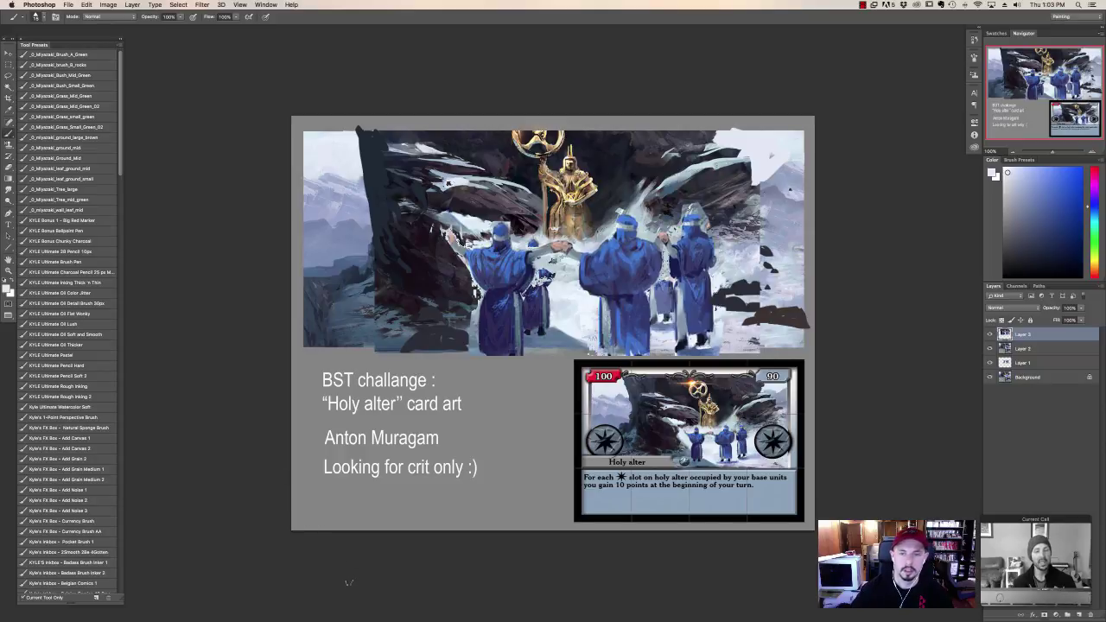
left_click(775, 195, "alt")
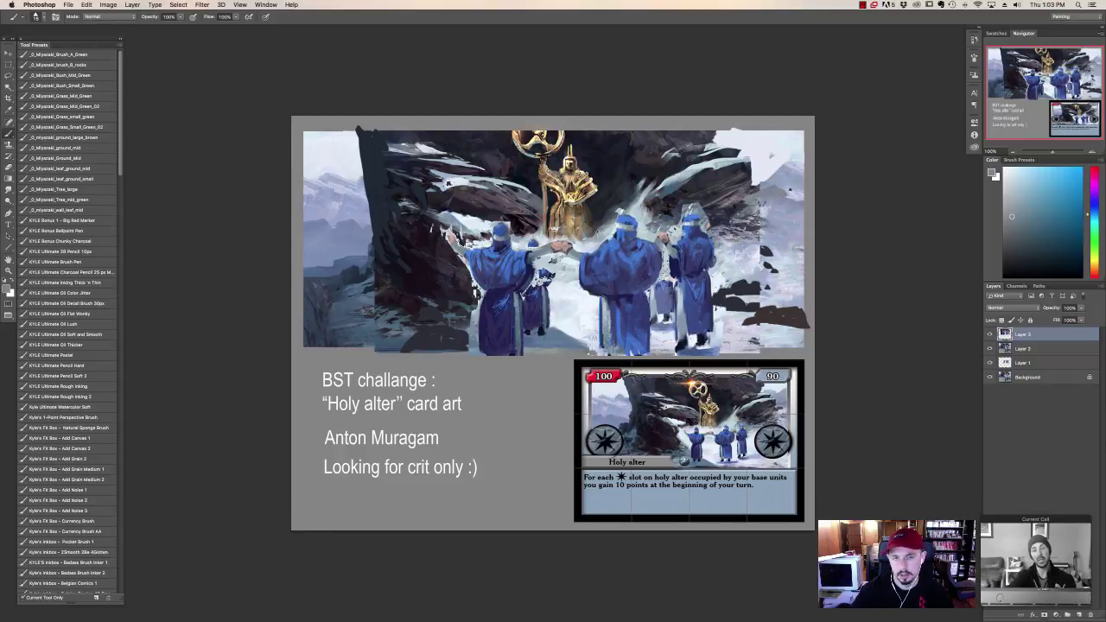
left_click(749, 200, "alt")
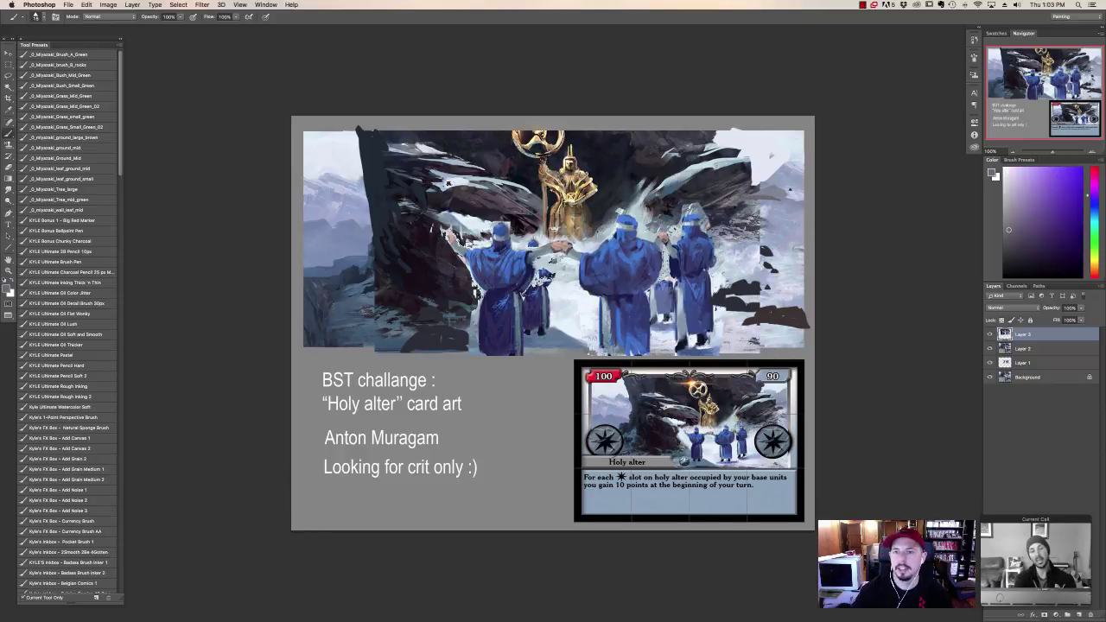
right_click(749, 155)
left_click(724, 139)
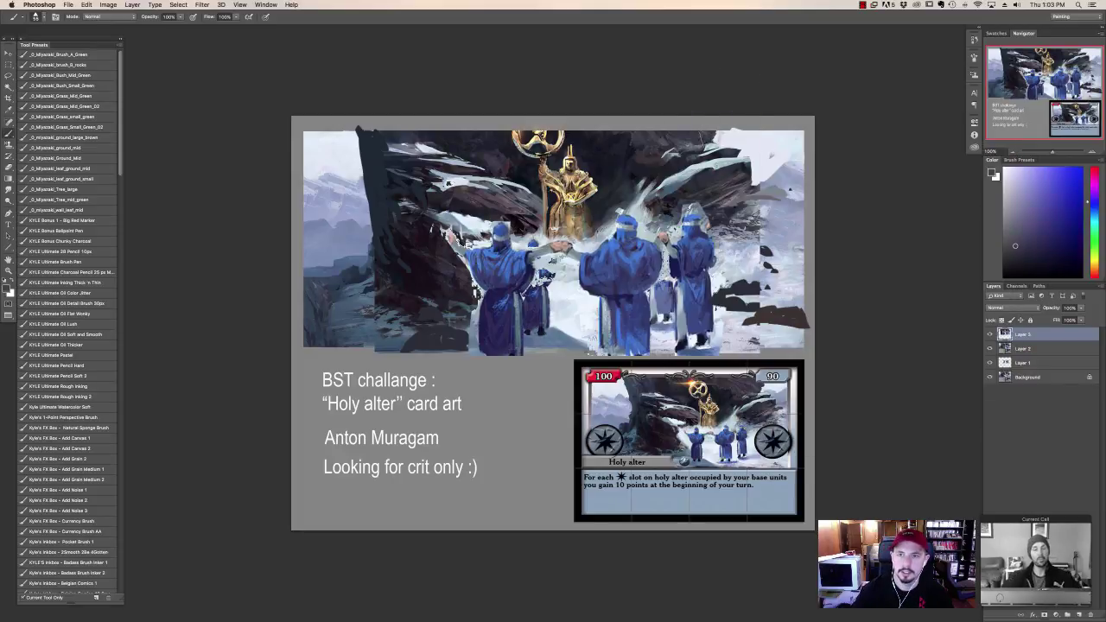
mouse_move(739, 134)
left_mouse_down()
mouse_move(759, 190)
mouse_move(769, 197)
mouse_move(778, 168)
mouse_move(799, 197)
mouse_move(753, 128)
mouse_move(791, 182)
mouse_move(771, 158)
mouse_move(804, 180)
left_mouse_up()
left_click(782, 147, "alt")
Add dark grey rock strokes along the right side of the painting.
left_click(729, 144, "alt")
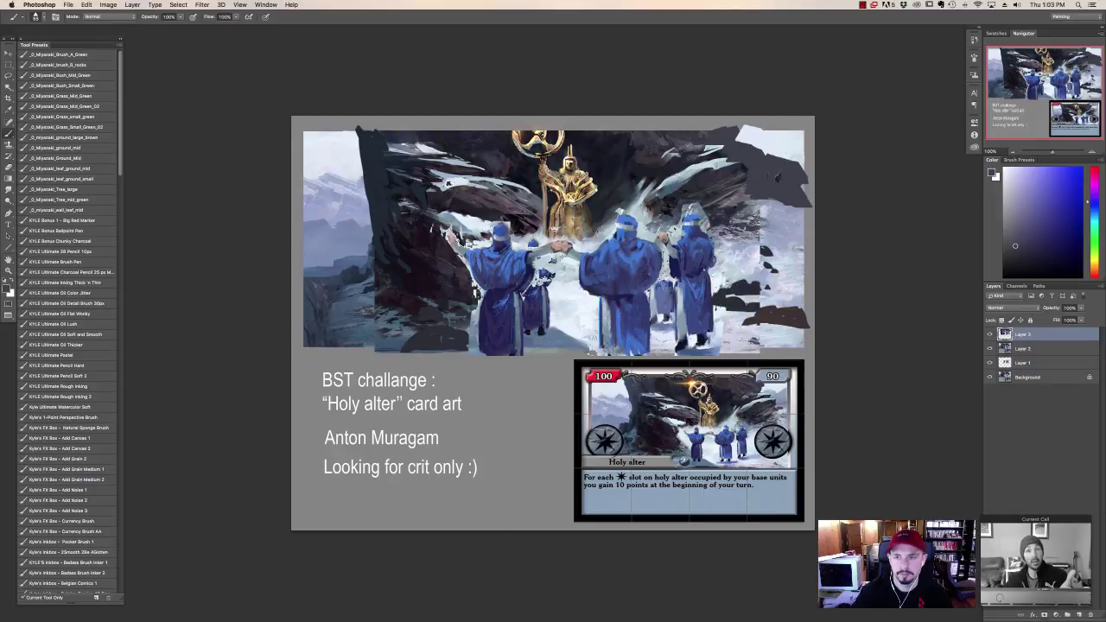
left_click(754, 232, "alt")
mouse_move(761, 229)
left_mouse_down()
mouse_move(752, 203)
mouse_move(799, 208)
mouse_move(734, 205)
mouse_move(741, 187)
left_mouse_up()
left_click(752, 186, "alt")
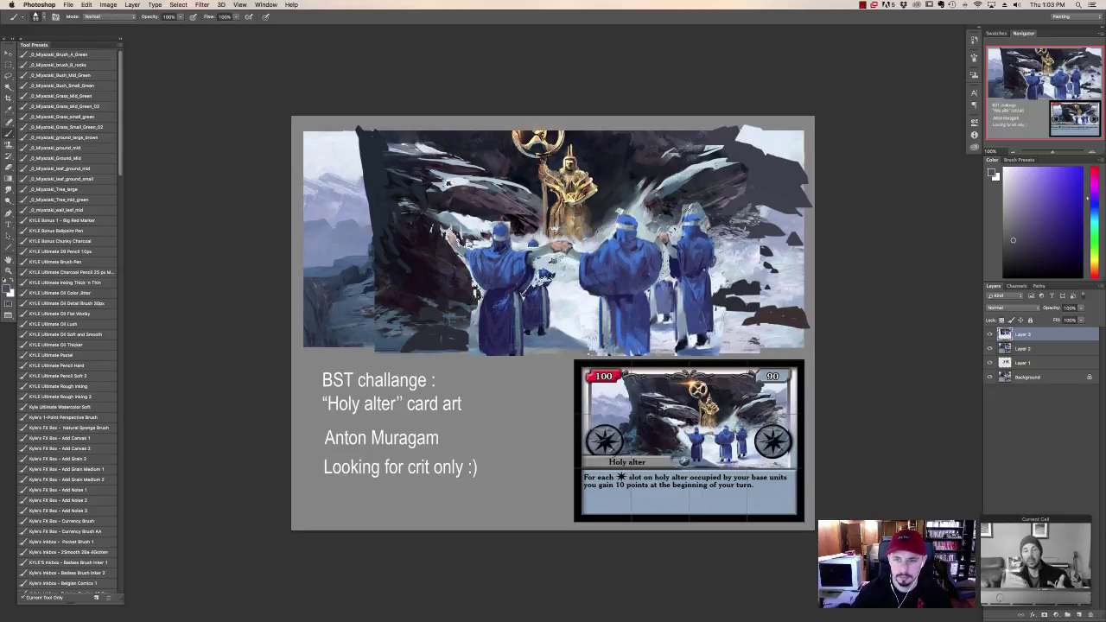
left_click(351, 283, "alt")
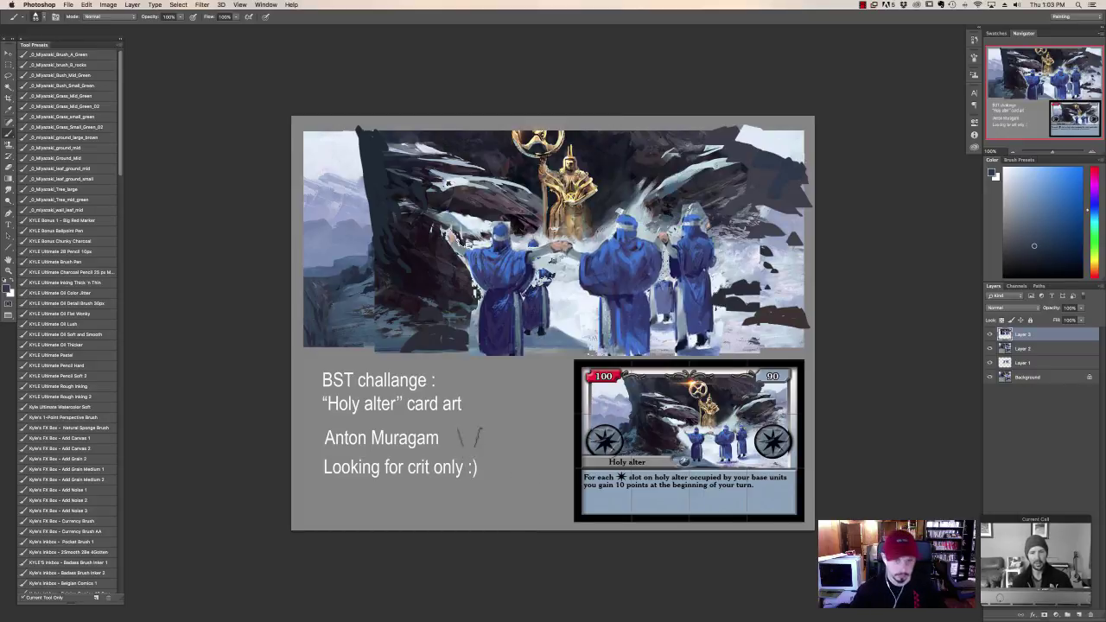
Bring the Bone Barricade submission forward, show it full screen, and pan to the figure's head.
key("f")
key("f")
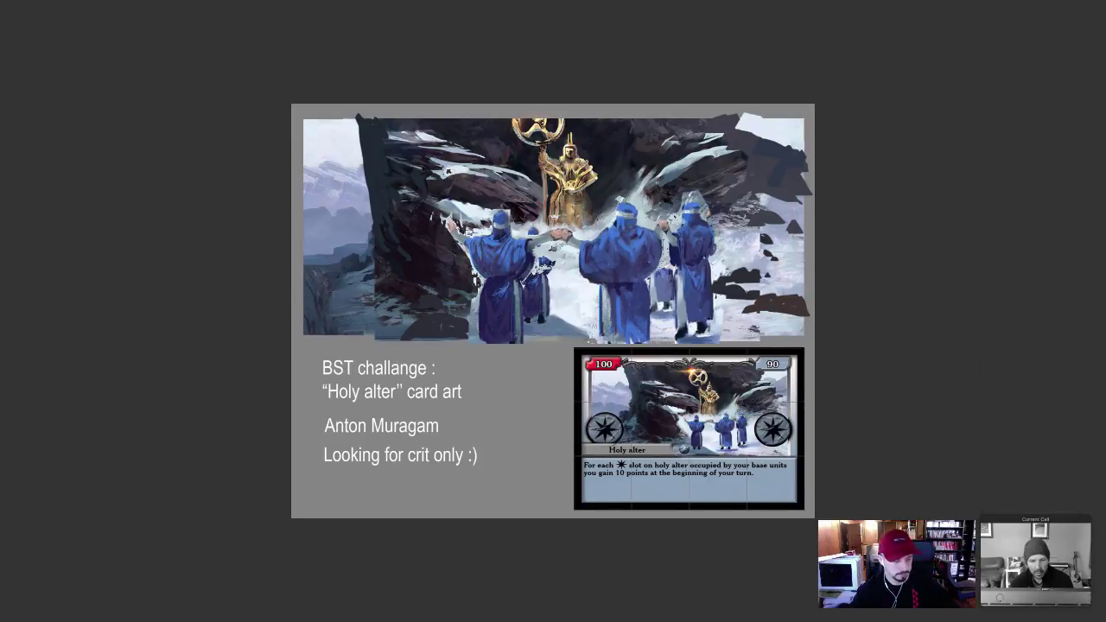
key("ctrl+minus")
key("ctrl+minus")
key("ctrl+minus")
key("ctrl+minus")
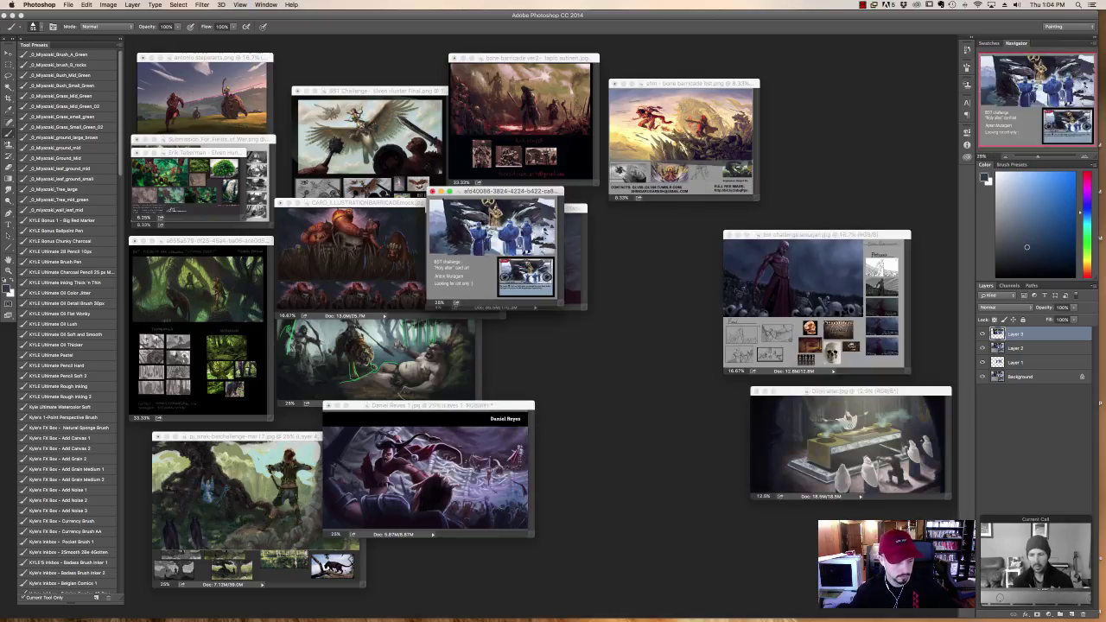
key("ctrl+plus")
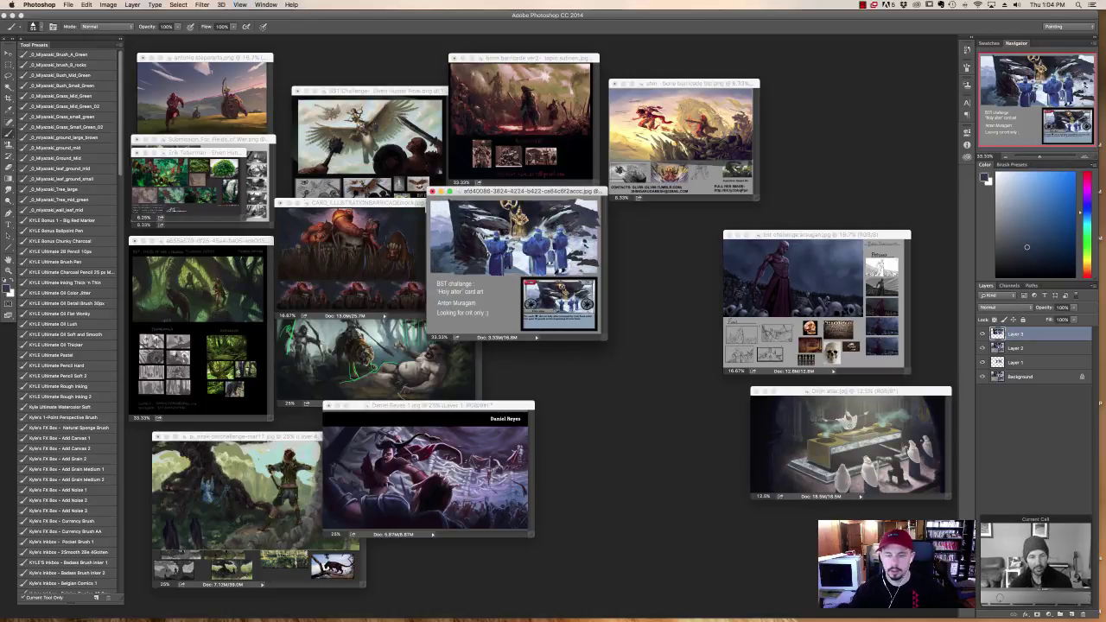
key("ctrl+plus")
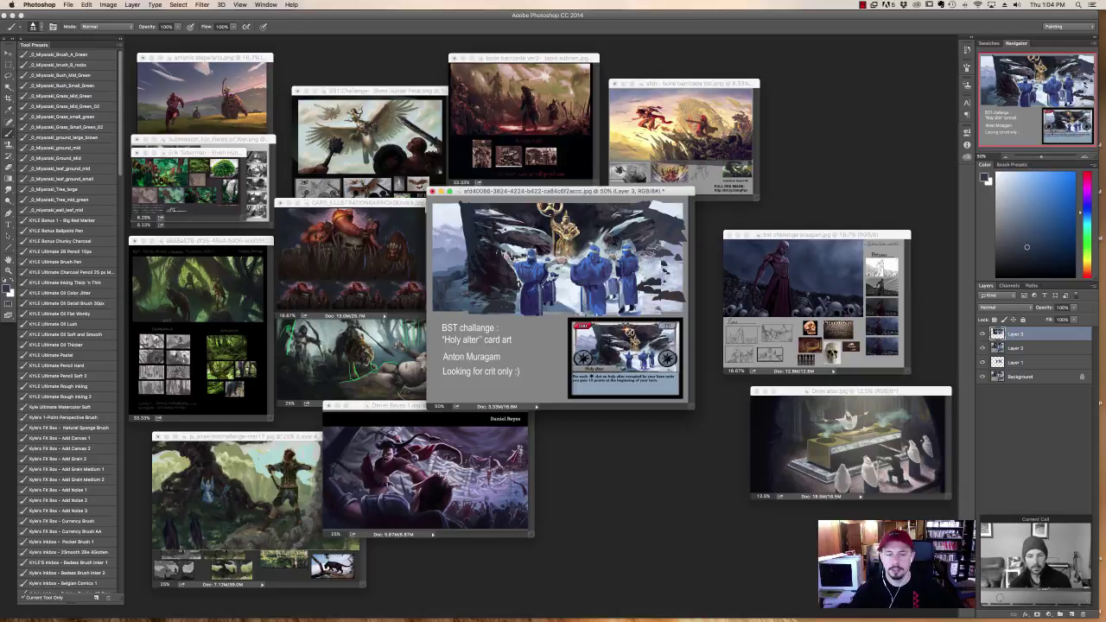
left_click(796, 284)
key("ctrl+plus")
key("ctrl+plus")
key("ctrl+plus")
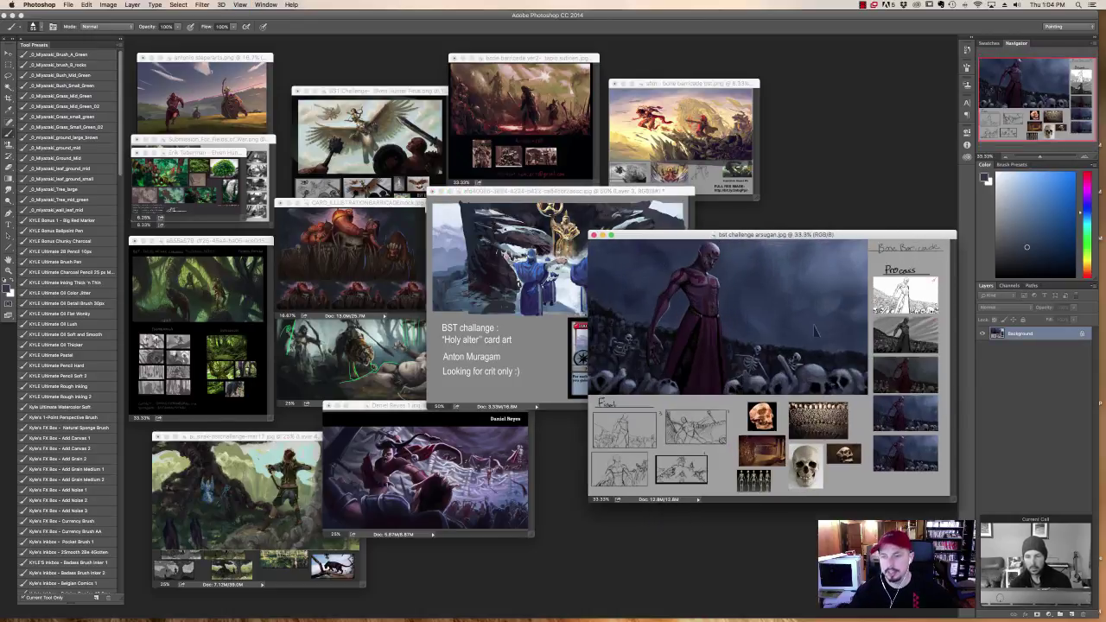
key("f")
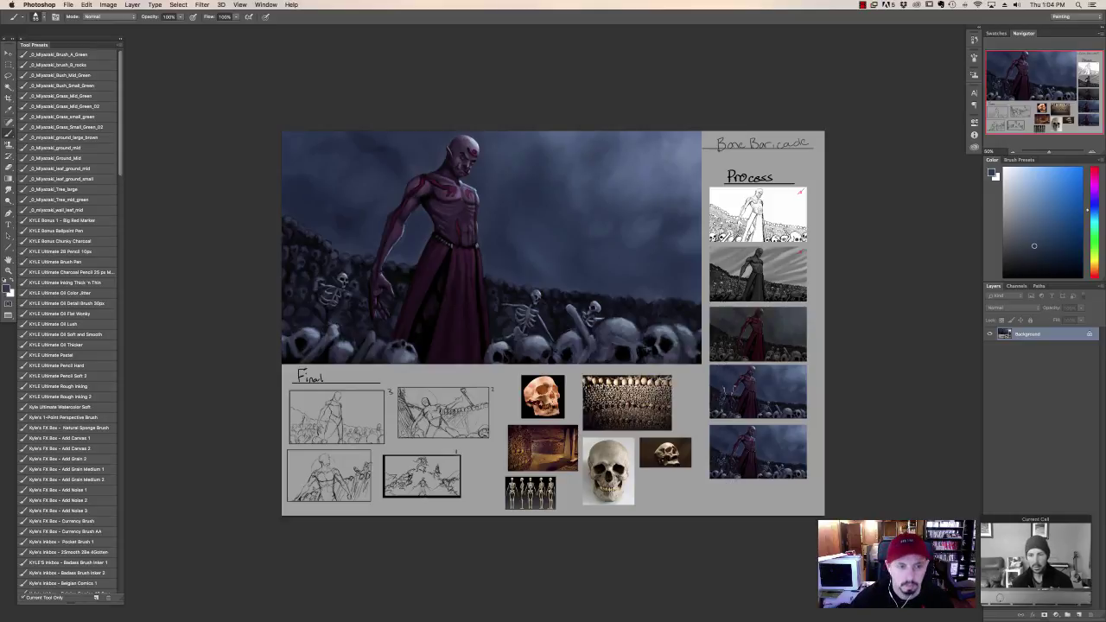
key("f")
key("f")
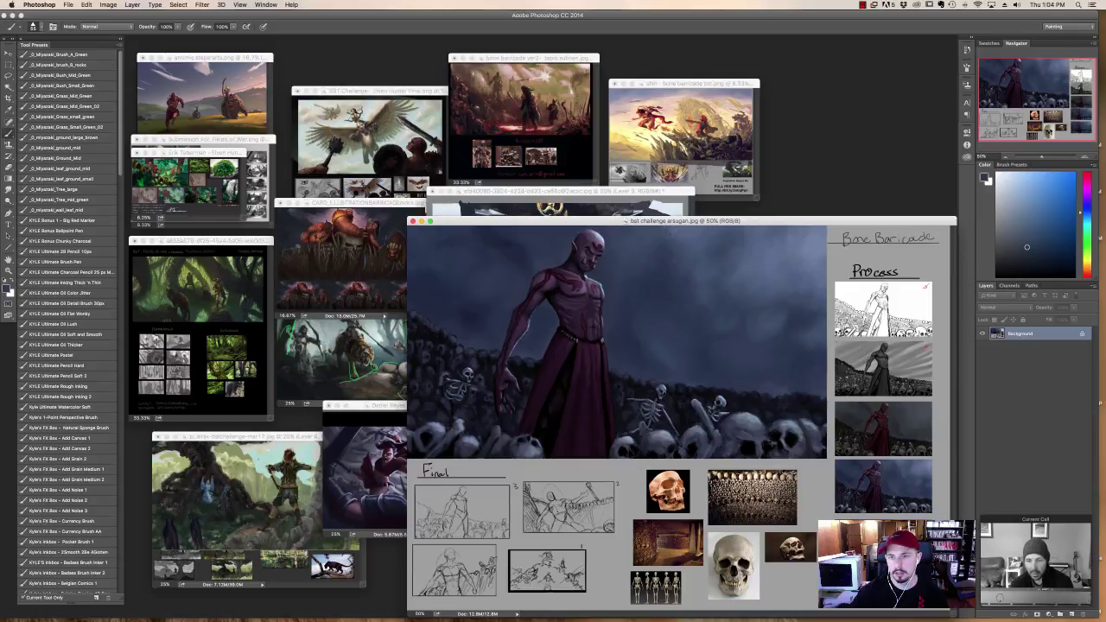
key("f")
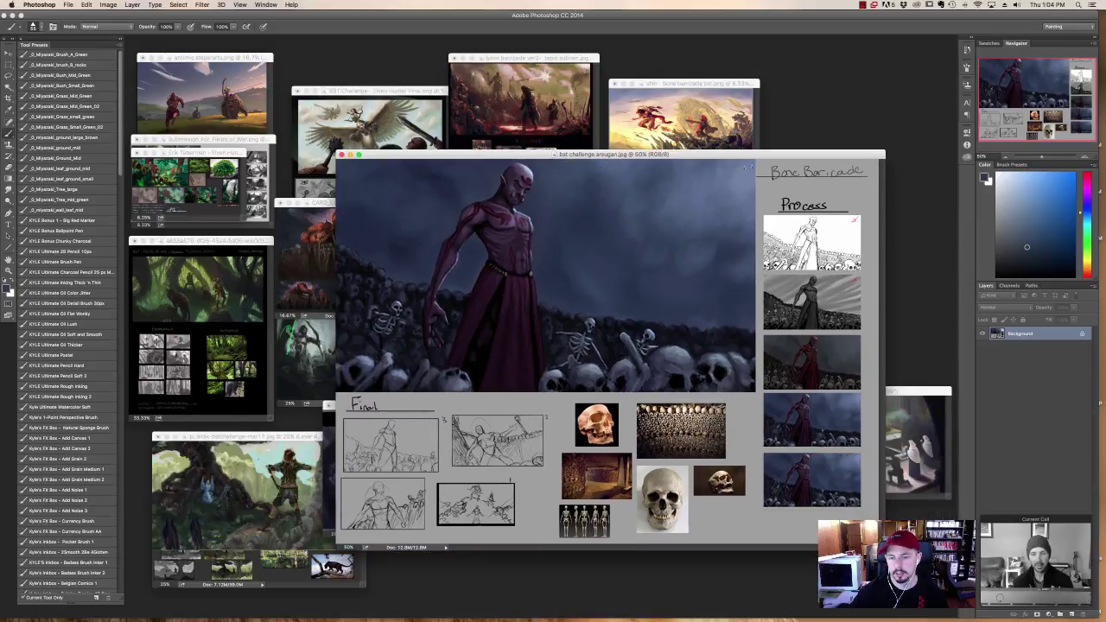
scroll(553, 321, "up", 3)
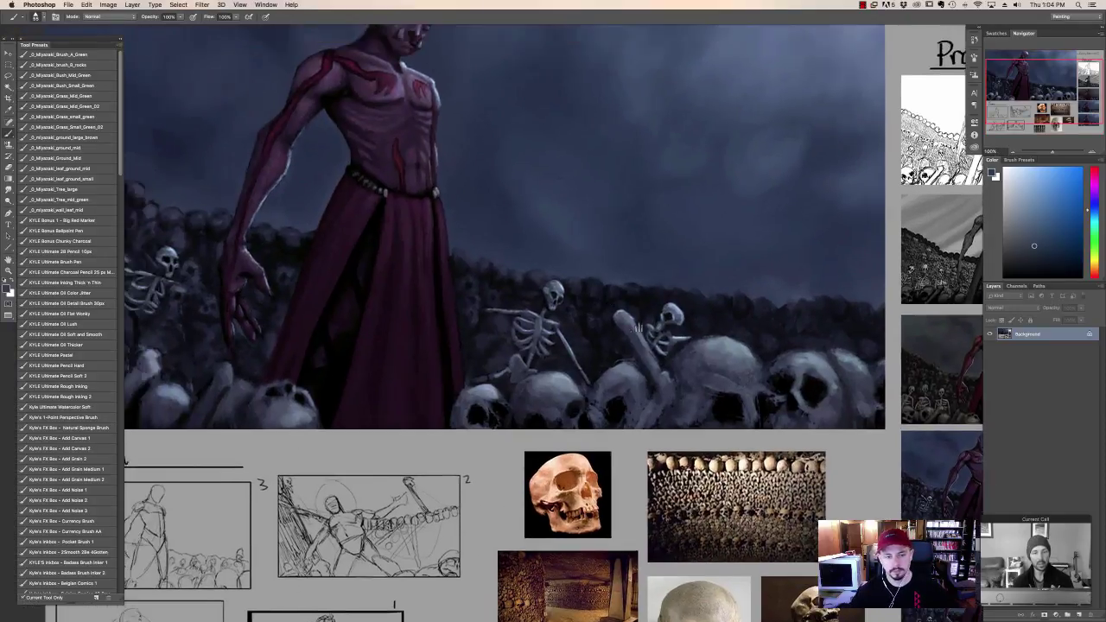
left_click_drag(638, 327, 729, 406)
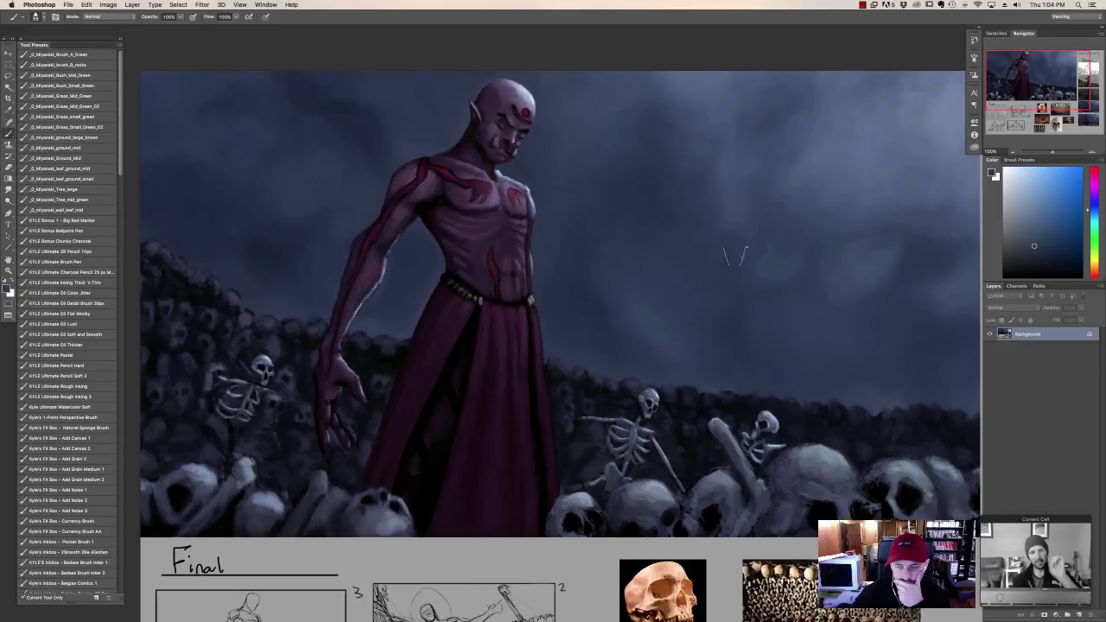
Pick light blue and add a new empty paintover layer, then zoom out to the whole sheet.
left_click(1067, 187)
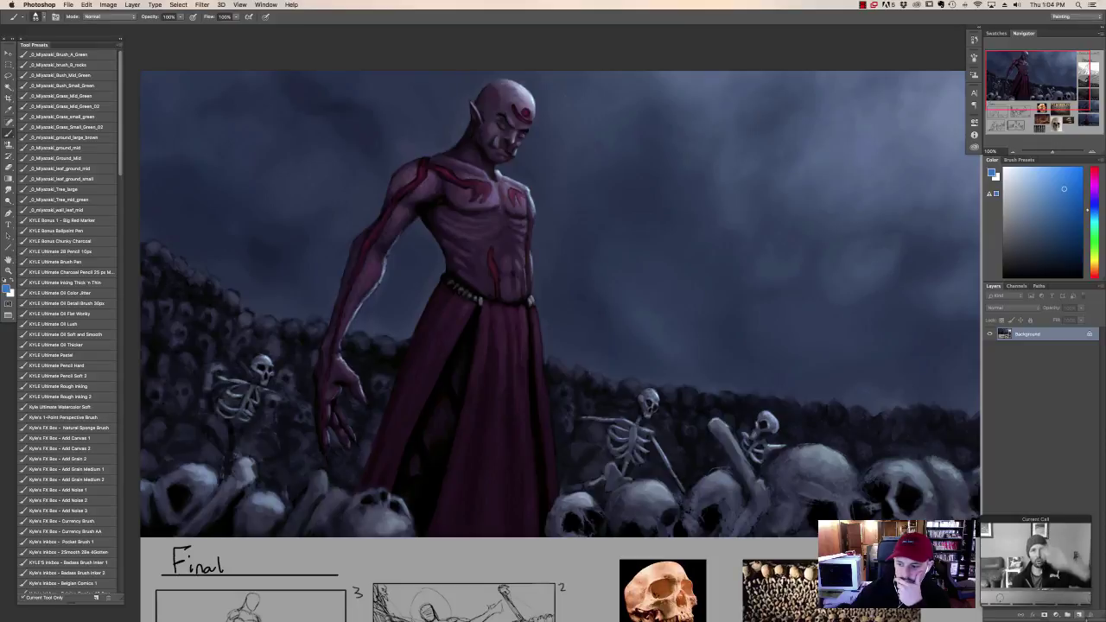
left_click(1080, 615)
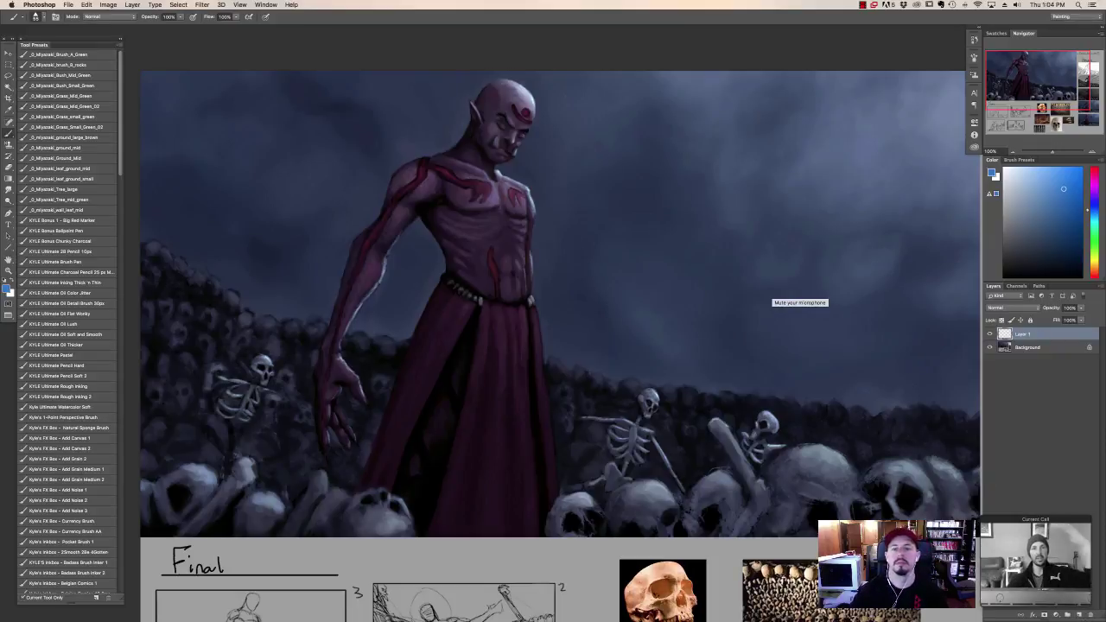
right_click(608, 315)
left_click(544, 412)
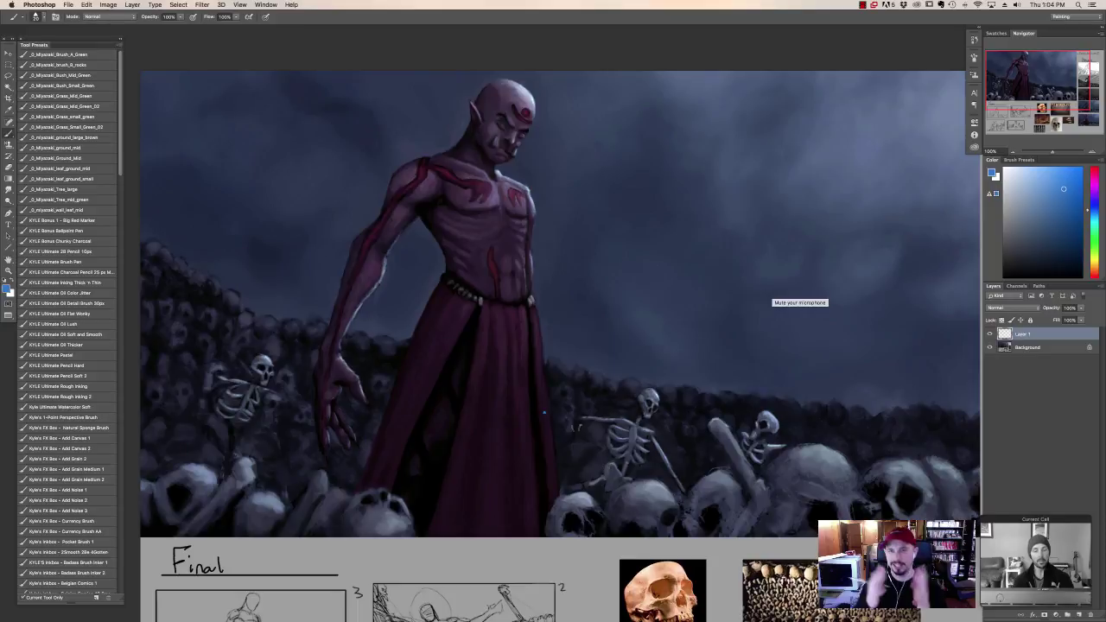
key("super+minus")
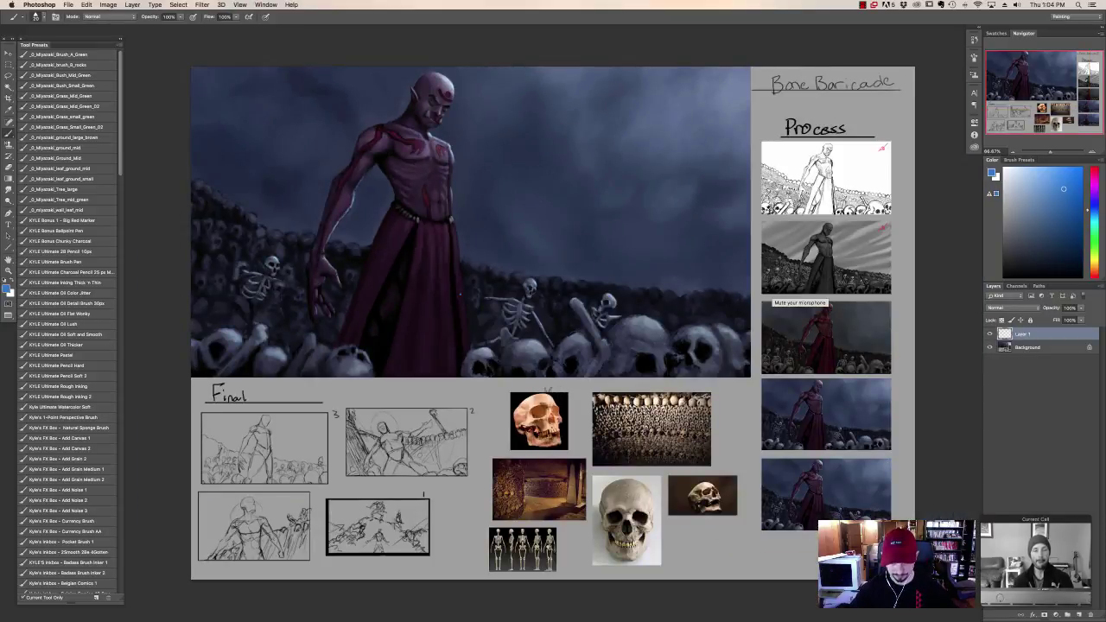
Draw a sweeping blue horizon line and a blue peak near the left edge.
left_click_drag(192, 168, 741, 296)
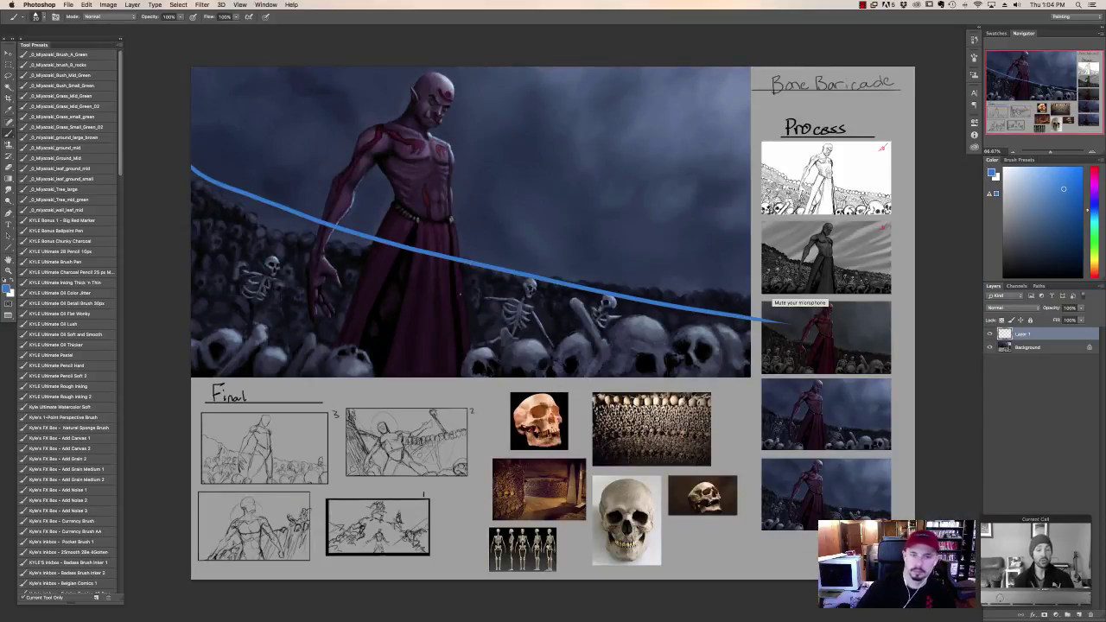
mouse_move(192, 170)
left_mouse_down()
mouse_move(463, 256)
mouse_move(832, 289)
left_mouse_up()
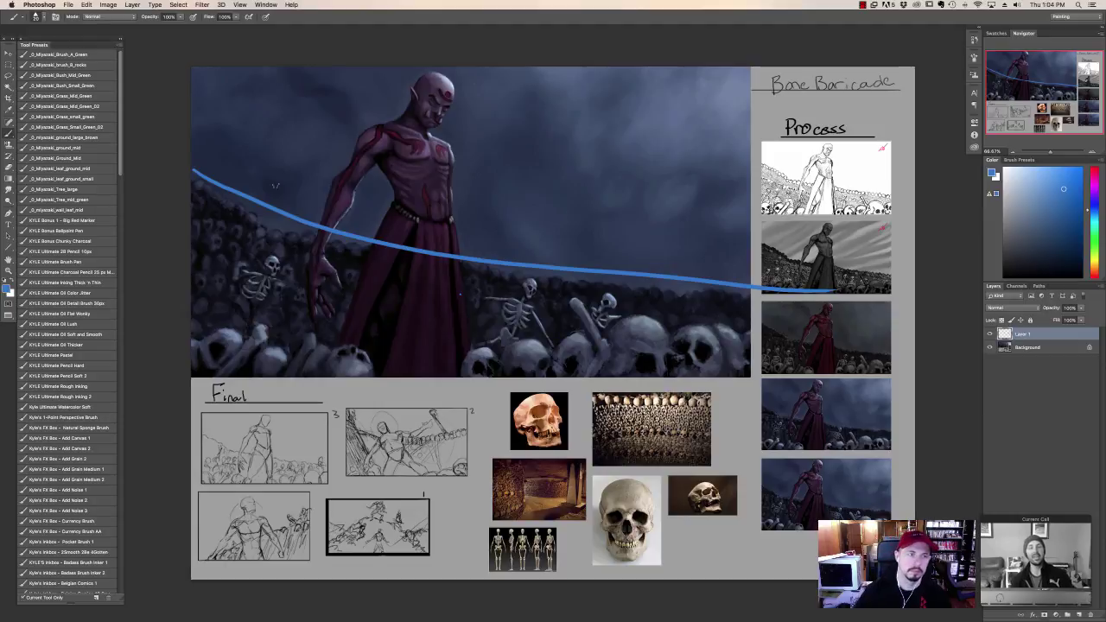
mouse_move(192, 187)
left_mouse_down()
mouse_move(240, 206)
mouse_move(223, 180)
mouse_move(248, 216)
left_mouse_up()
key("super+z")
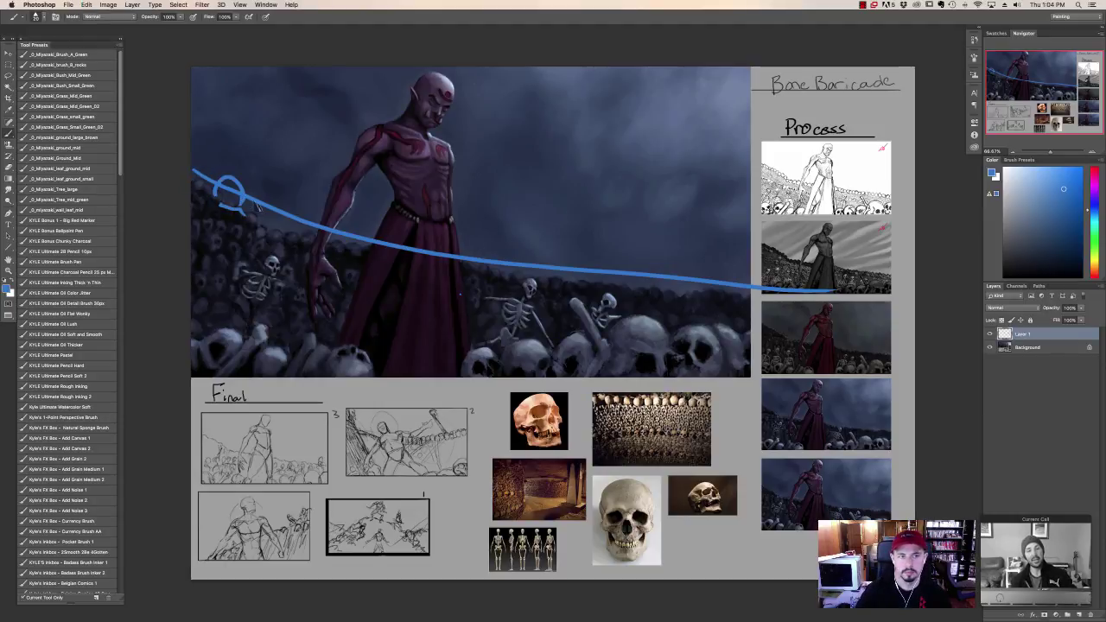
key("super+z")
key("super+z")
mouse_move(192, 185)
left_mouse_down()
mouse_move(275, 173)
mouse_move(275, 222)
mouse_move(307, 242)
left_mouse_up()
Add blue zigzag peaks and rising strokes across the middle and right of the horizon.
left_click_drag(484, 264, 577, 275)
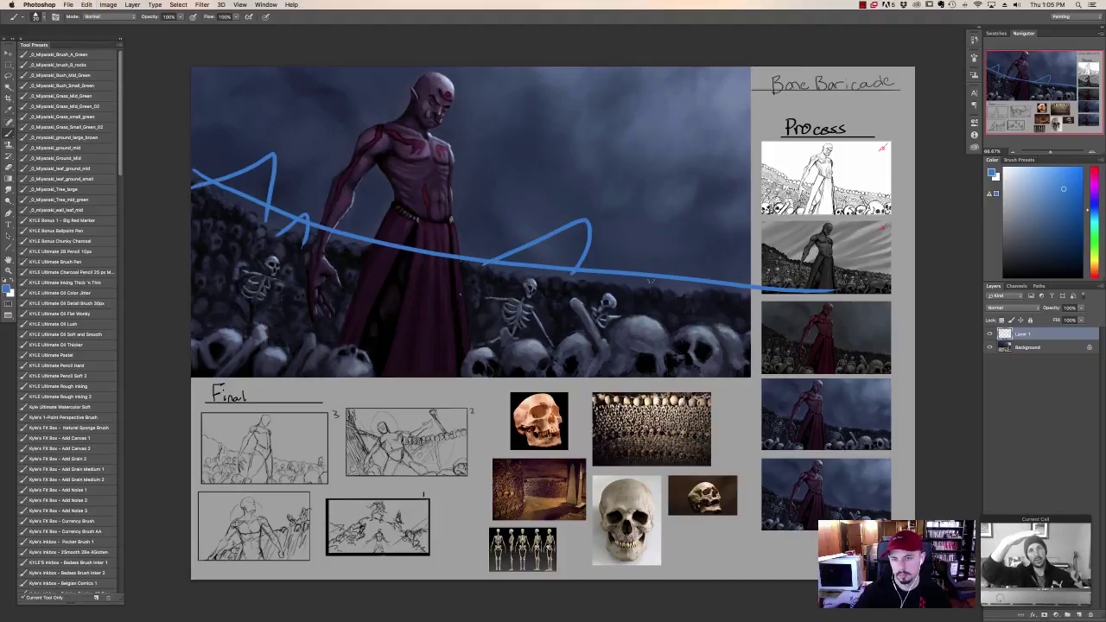
mouse_move(647, 280)
left_mouse_down()
mouse_move(711, 298)
mouse_move(748, 286)
left_mouse_up()
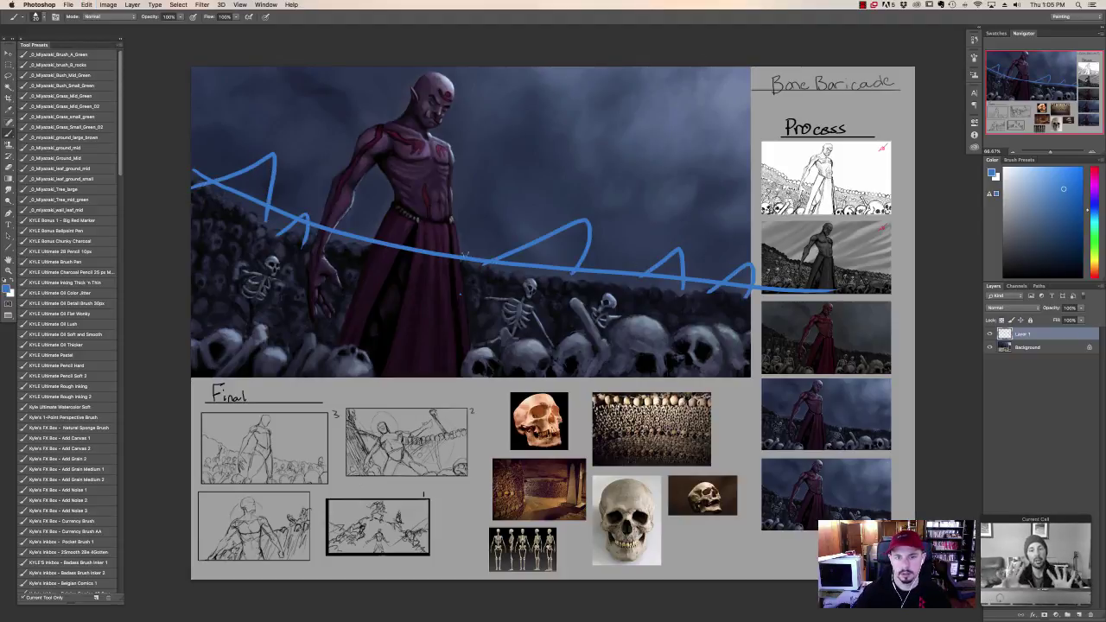
left_click_drag(476, 257, 548, 176)
key("super+z")
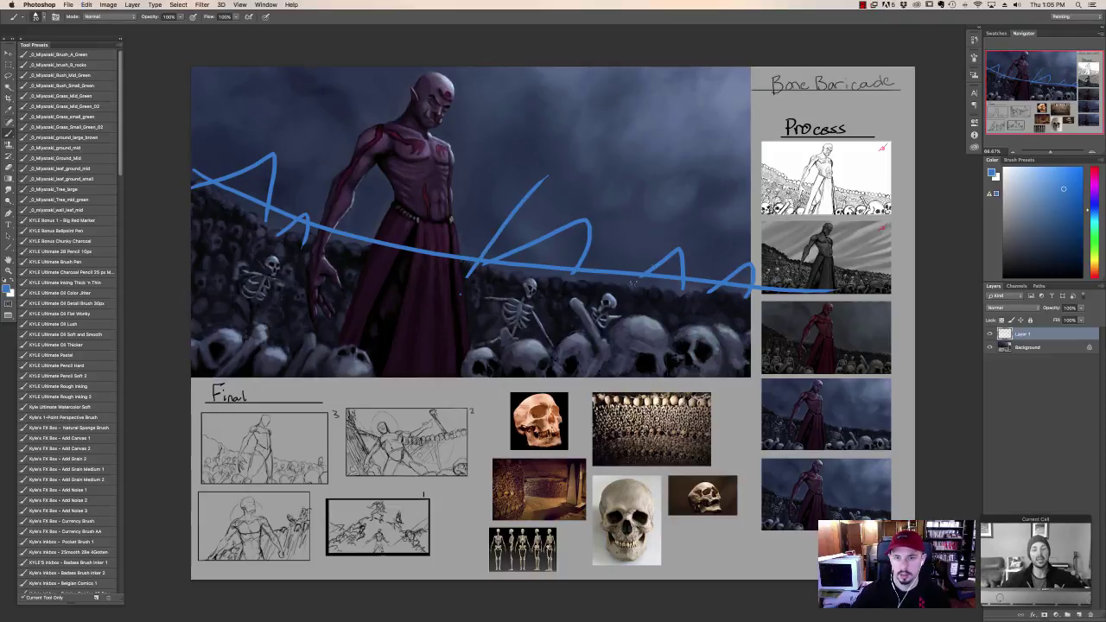
left_click_drag(629, 288, 661, 206)
left_click_drag(683, 296, 747, 229)
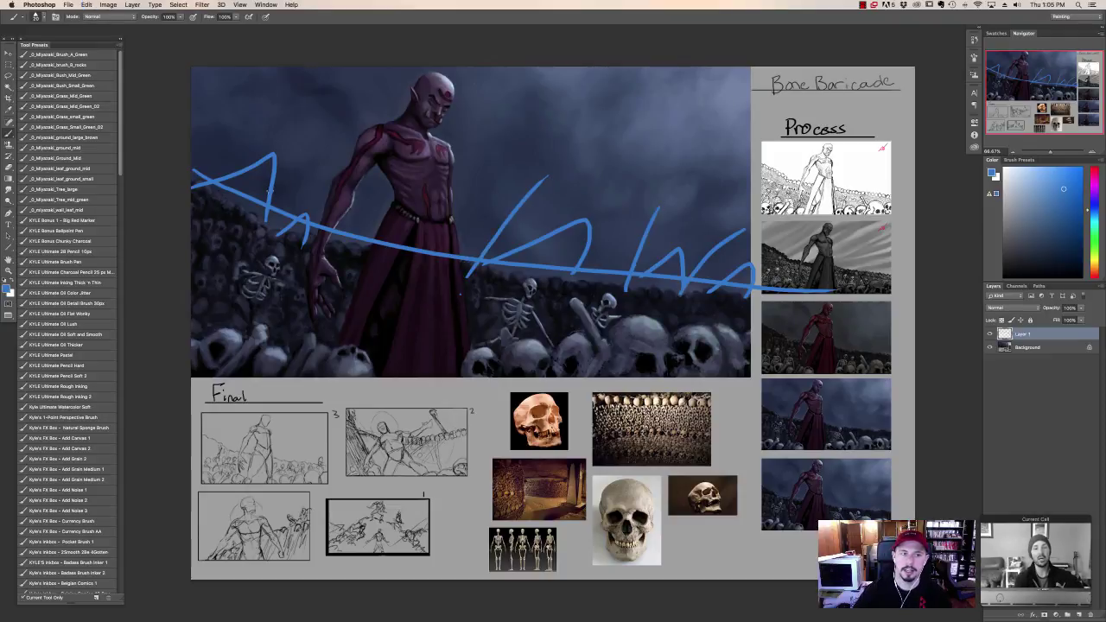
left_click_drag(263, 235, 326, 136)
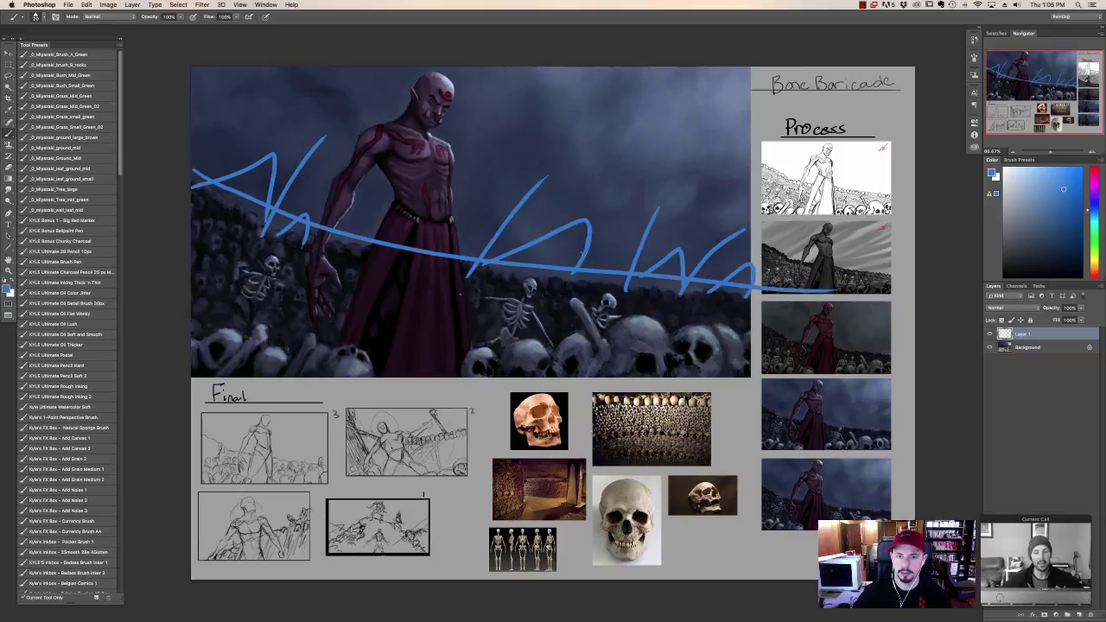
mouse_move(571, 285)
left_mouse_down()
mouse_move(584, 236)
mouse_move(514, 270)
left_mouse_up()
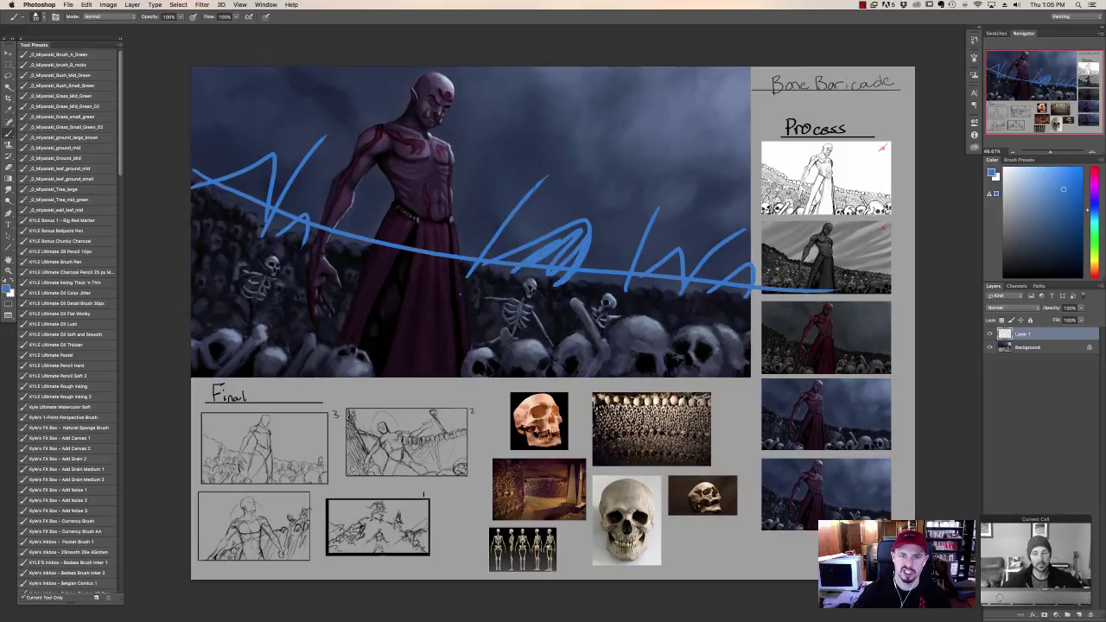
left_click_drag(534, 192, 557, 162)
left_click_drag(593, 278, 622, 270)
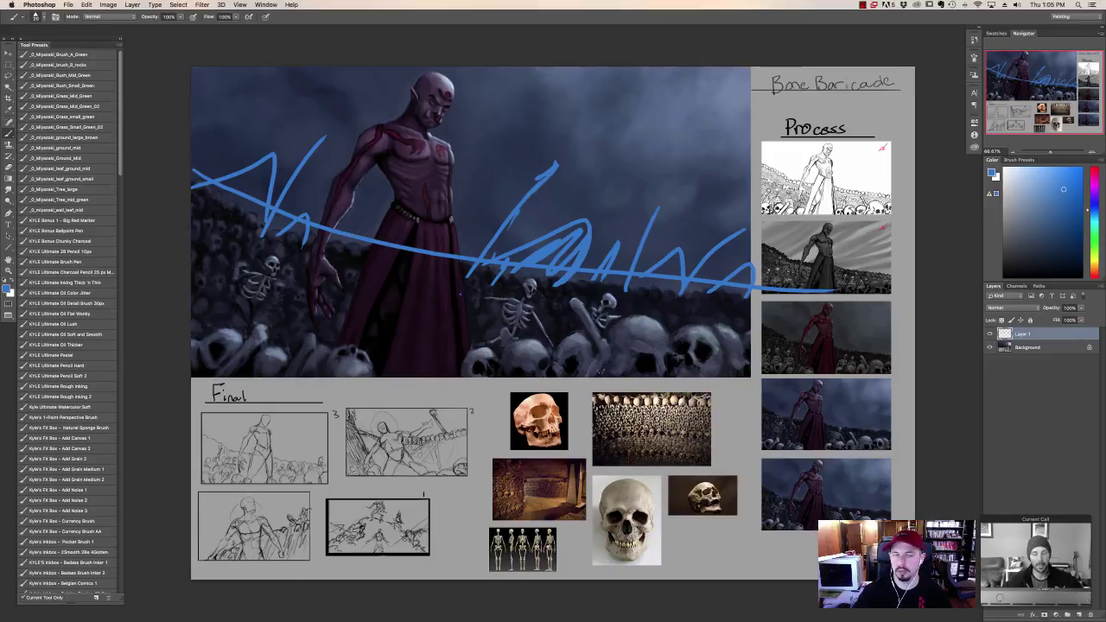
key("f")
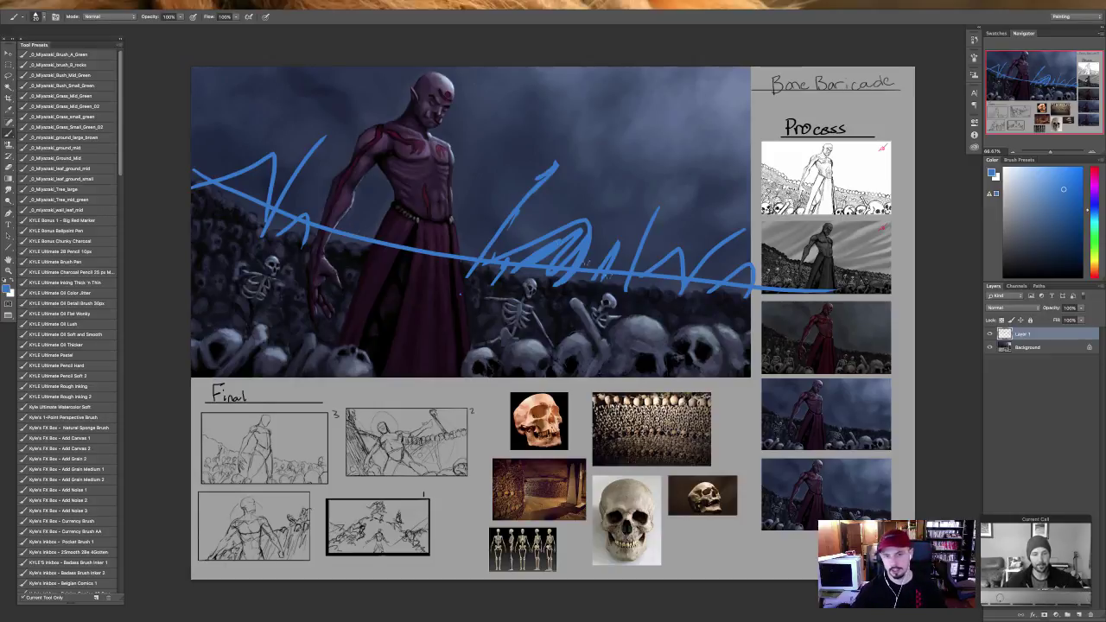
key("f")
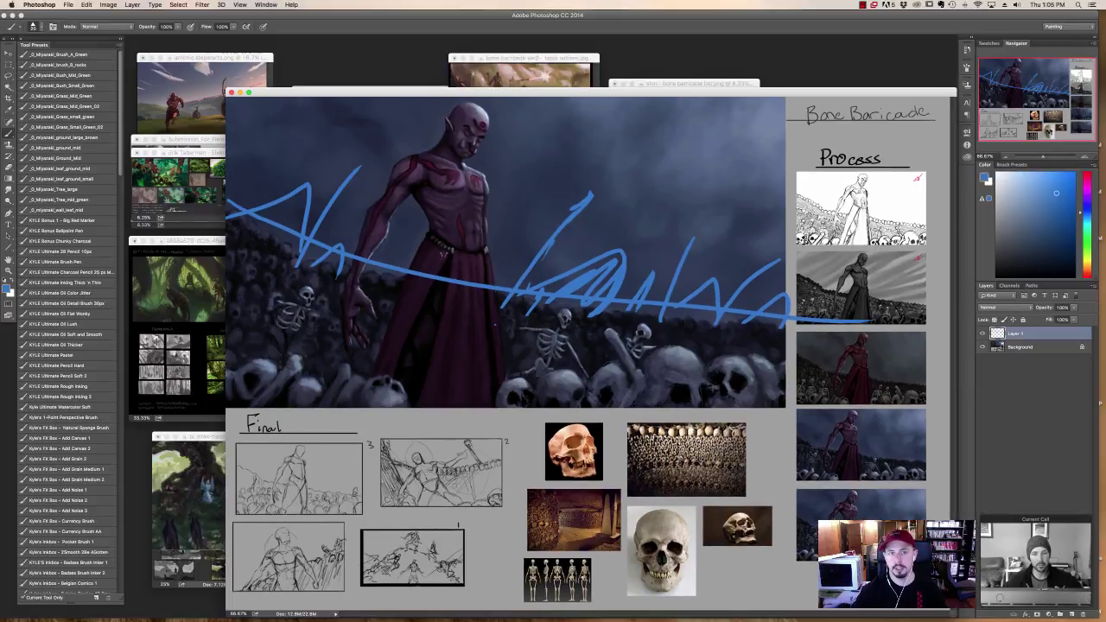
key("super+minus")
key("super+minus")
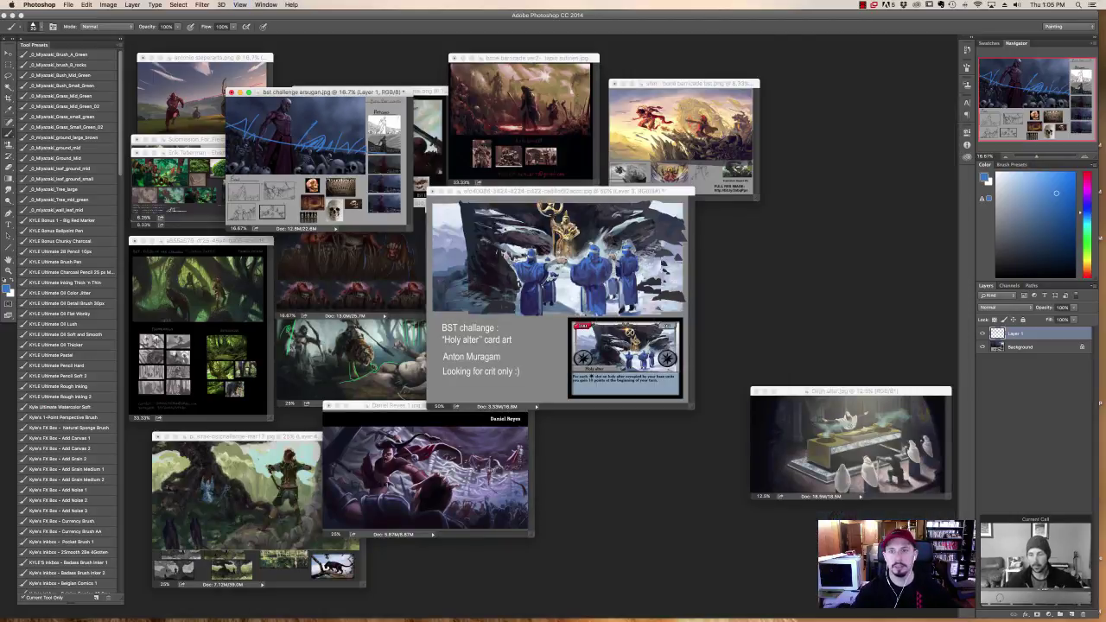
left_click(662, 164)
key("super+plus")
key("super+plus")
key("super+plus")
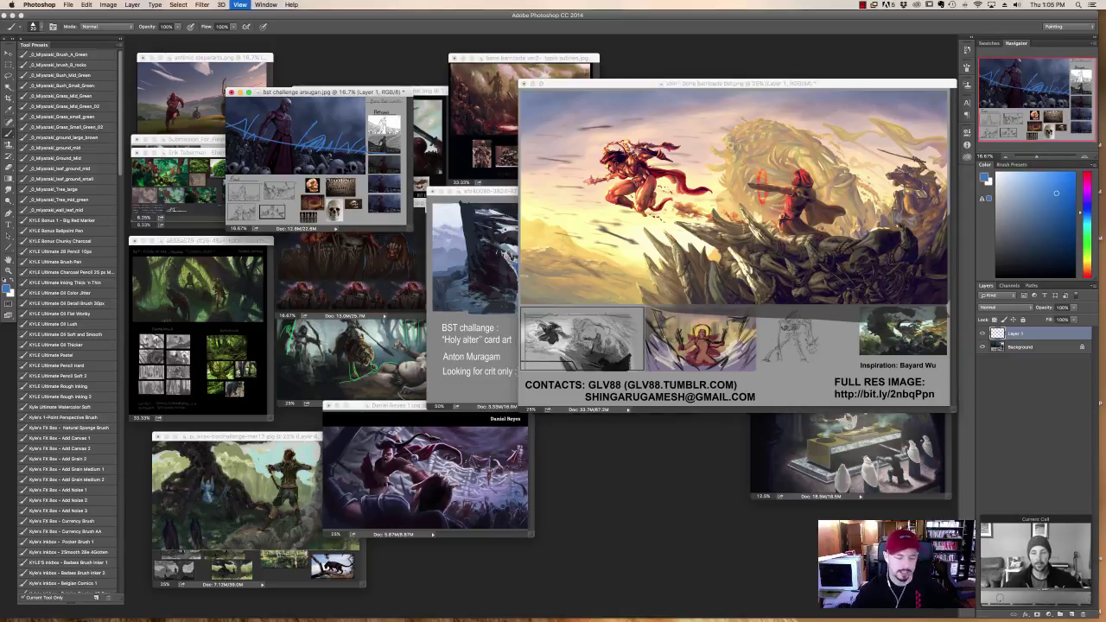
key("ctrl+Tab")
key("super+plus")
key("super+plus")
key("super+plus")
key("super+plus")
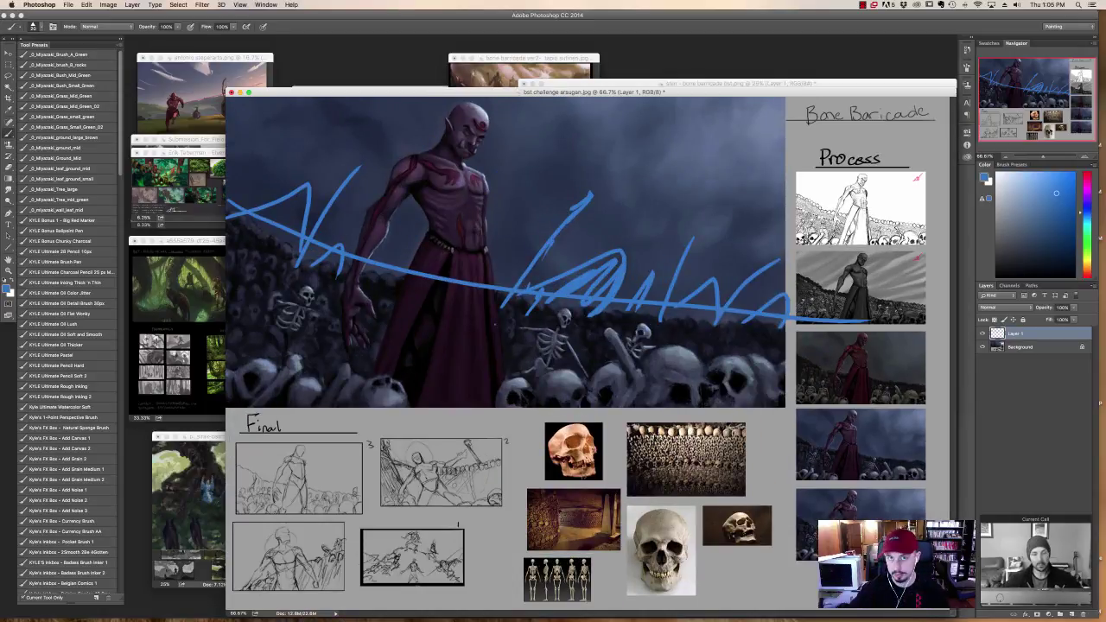
key("super+minus")
key("super+minus")
key("ctrl+Tab")
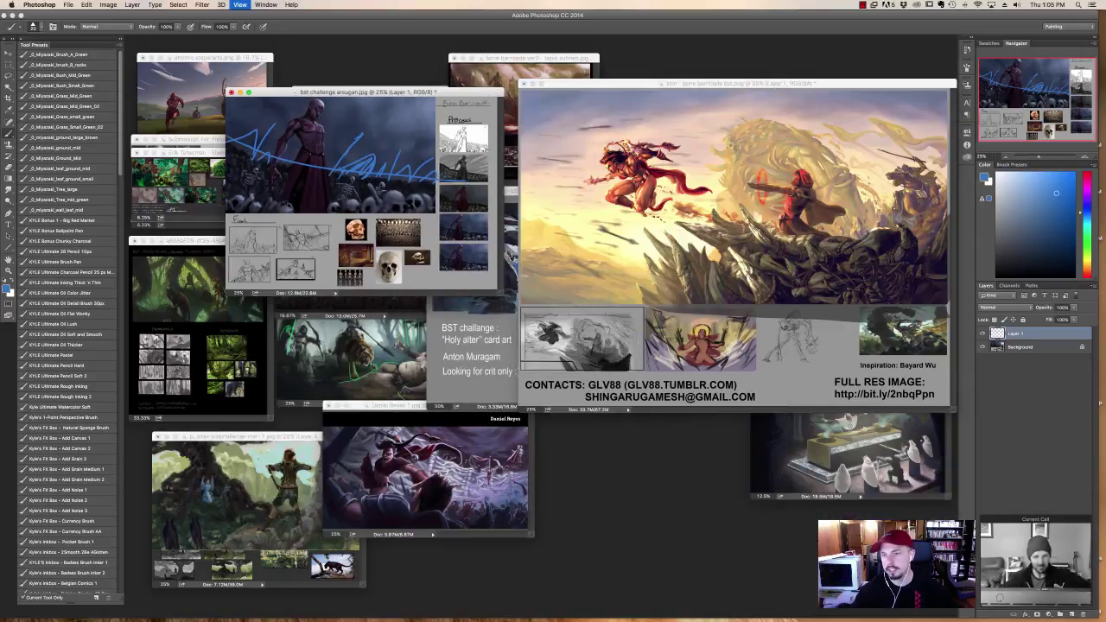
key("ctrl+Tab")
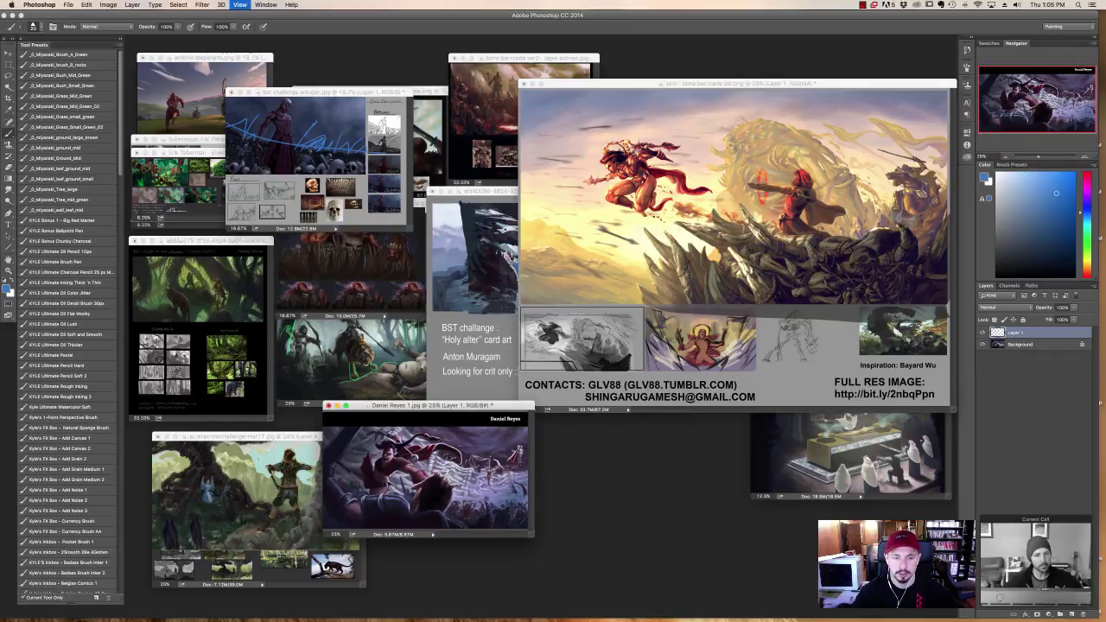
key("super+plus")
key("super+plus")
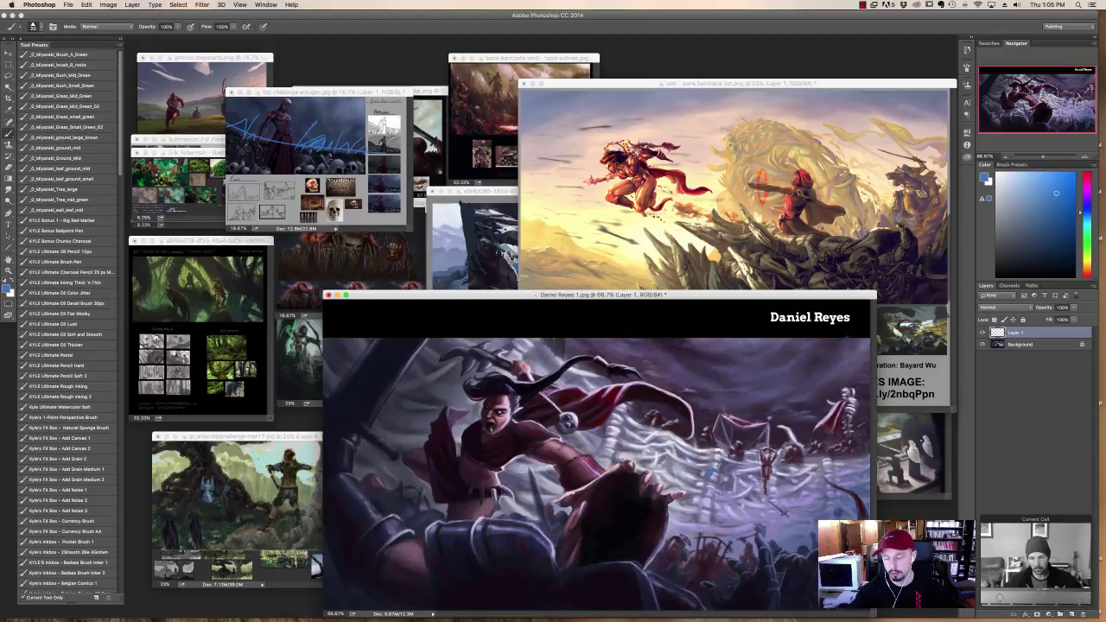
mouse_move(711, 486)
left_mouse_down()
mouse_move(702, 546)
mouse_move(750, 496)
left_mouse_up()
left_click_drag(670, 477, 742, 502)
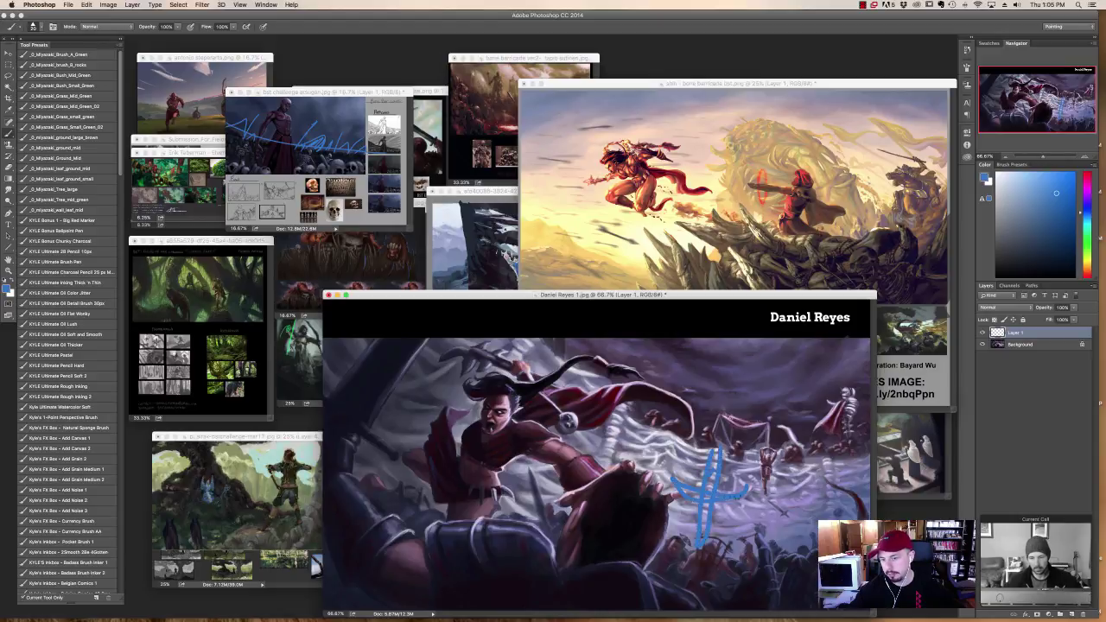
key("super+minus")
key("super+minus")
key("super+minus")
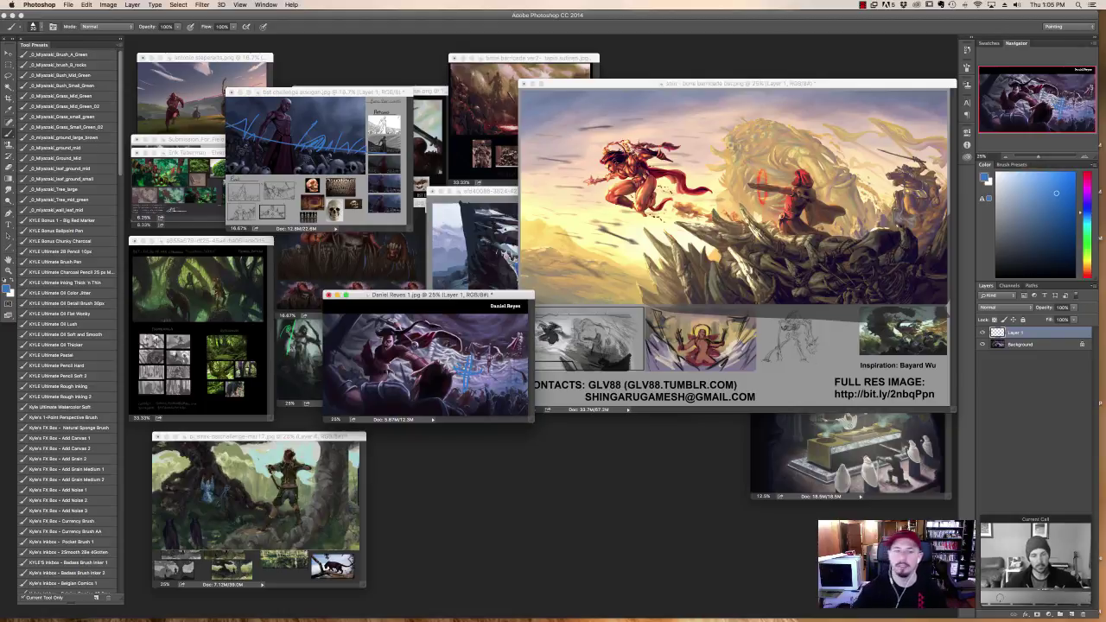
left_click_drag(415, 295, 523, 419)
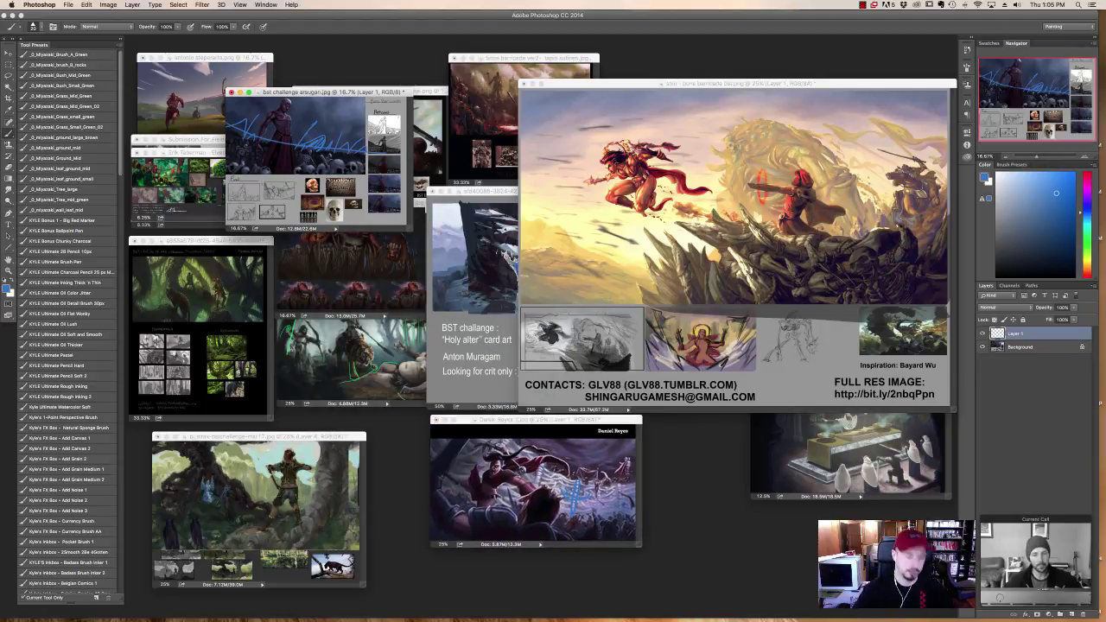
key("super+plus")
key("super+plus")
key("super+plus")
key("super+plus")
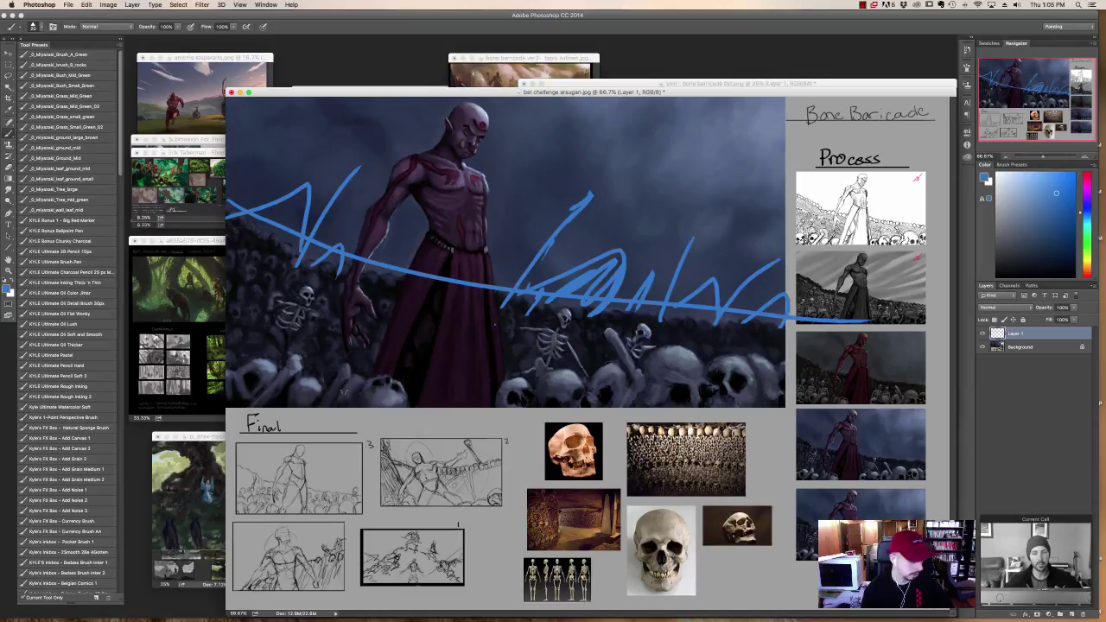
Undo the blue scribble and make the painting's Background layer active.
key("f")
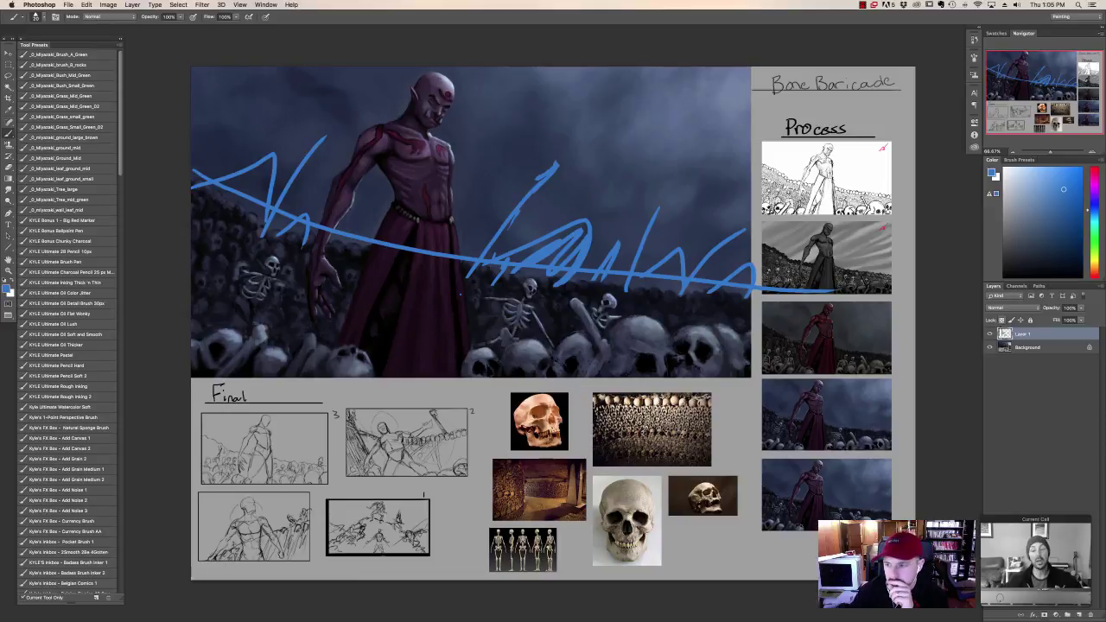
key("super+z")
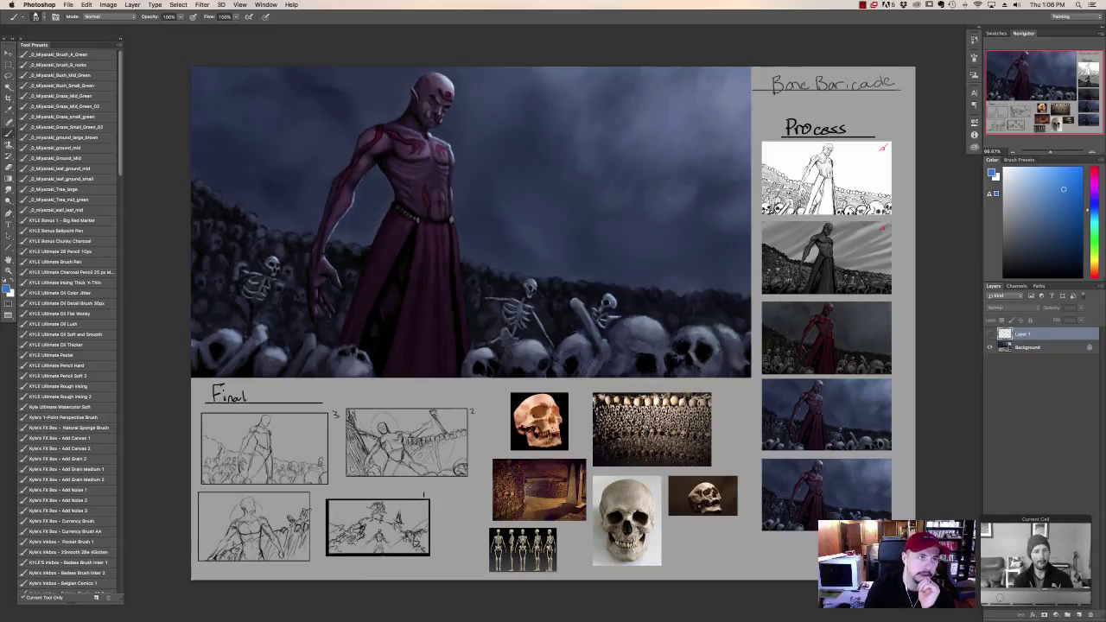
left_click(178, 4)
left_click(1022, 355)
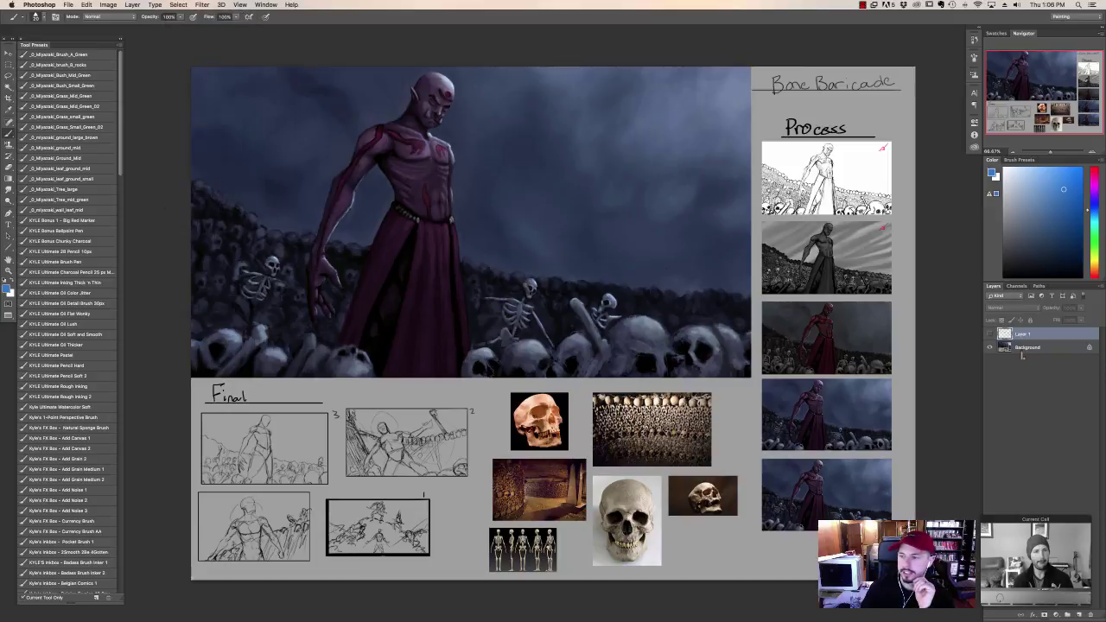
left_click(1022, 350)
Select the sky with Color Range by sampling its colour.
left_click(178, 5)
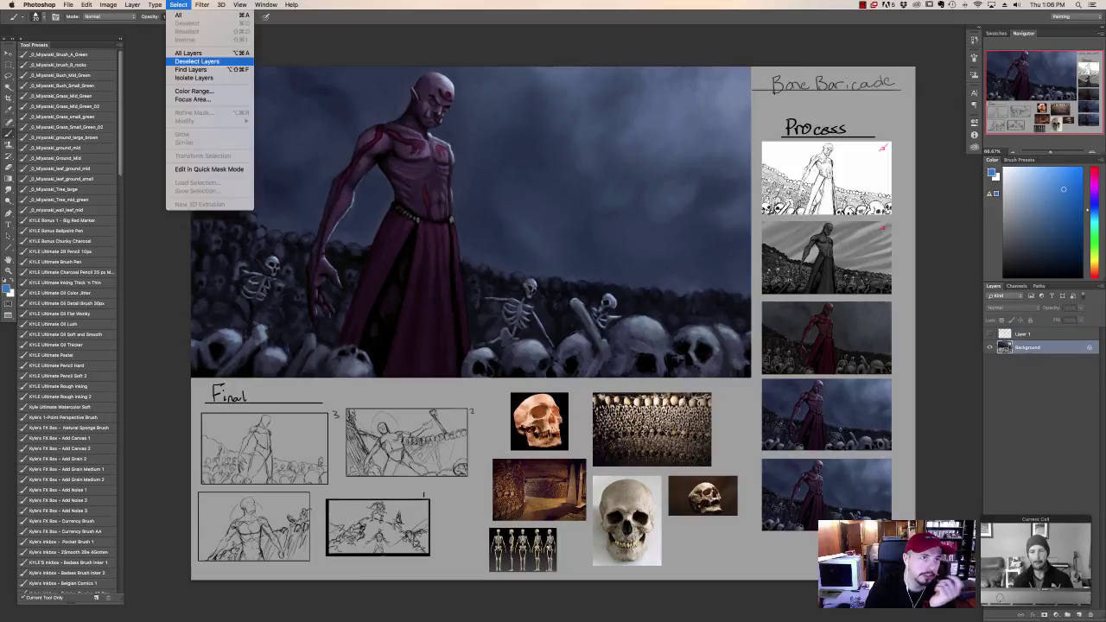
left_click(192, 92)
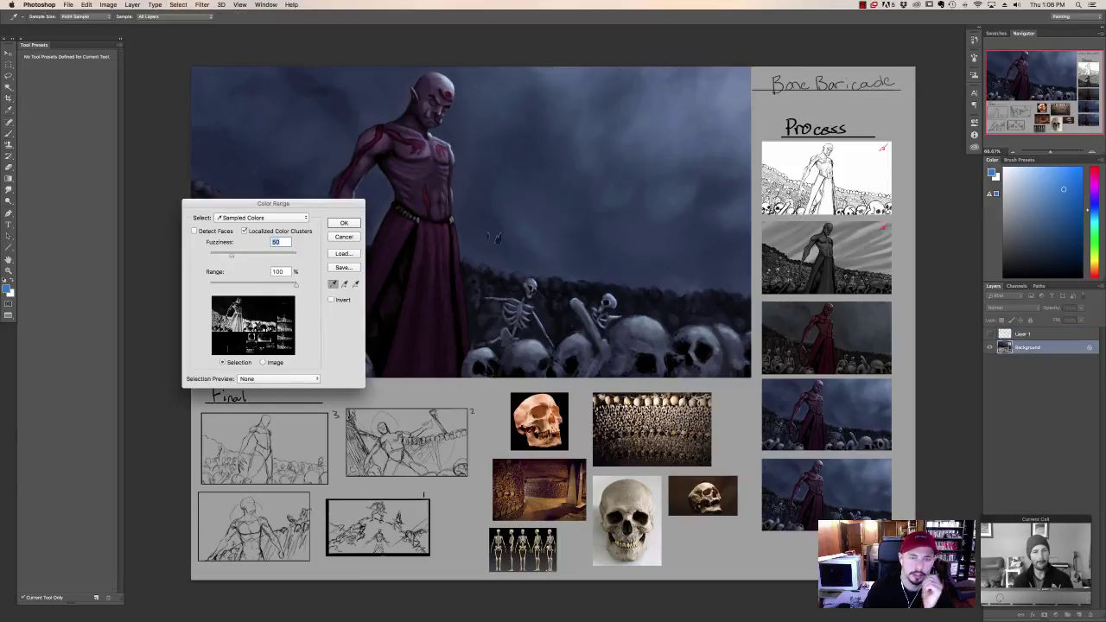
left_click(529, 217)
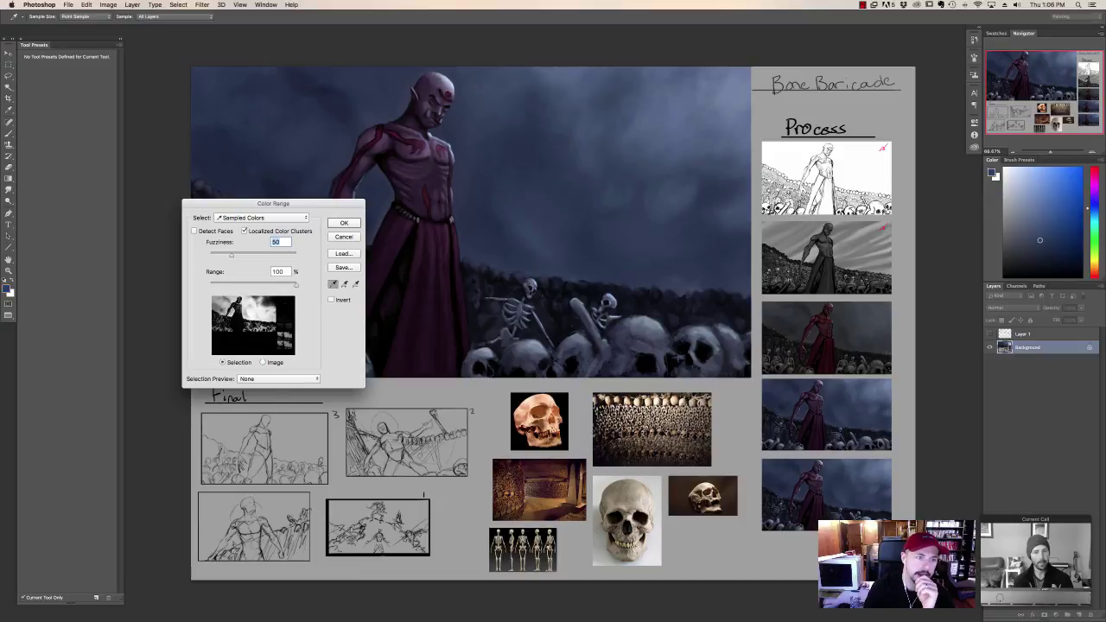
key("Return")
key("b")
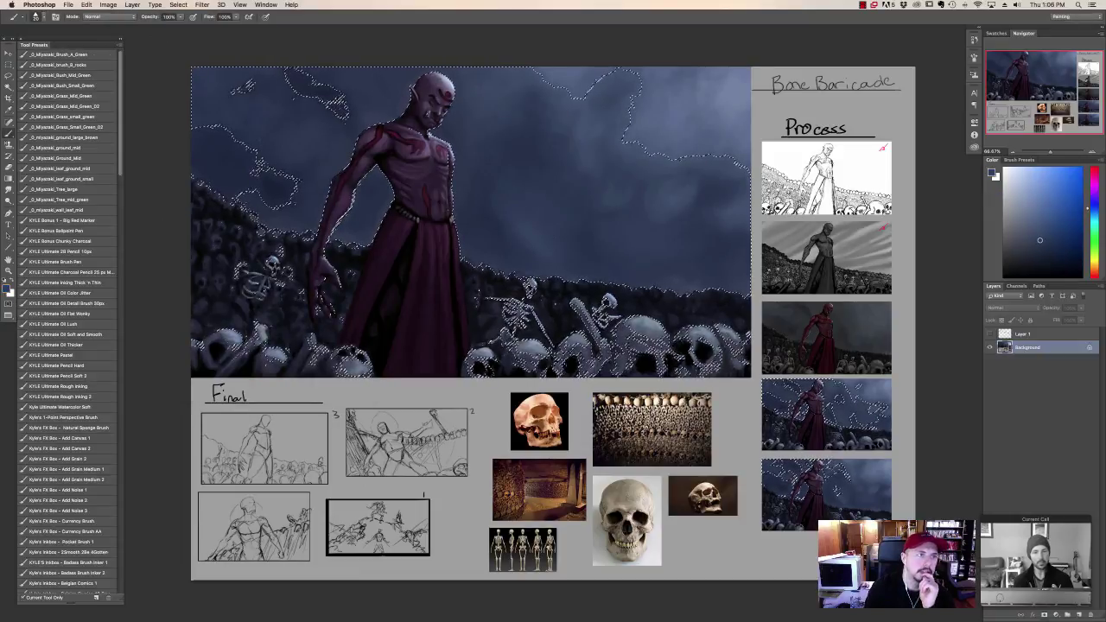
Apply Levels to the sky, shifting the Red channel midtones to move it from purple toward blue.
left_click(108, 4)
mouse_move(130, 28)
left_click(216, 37)
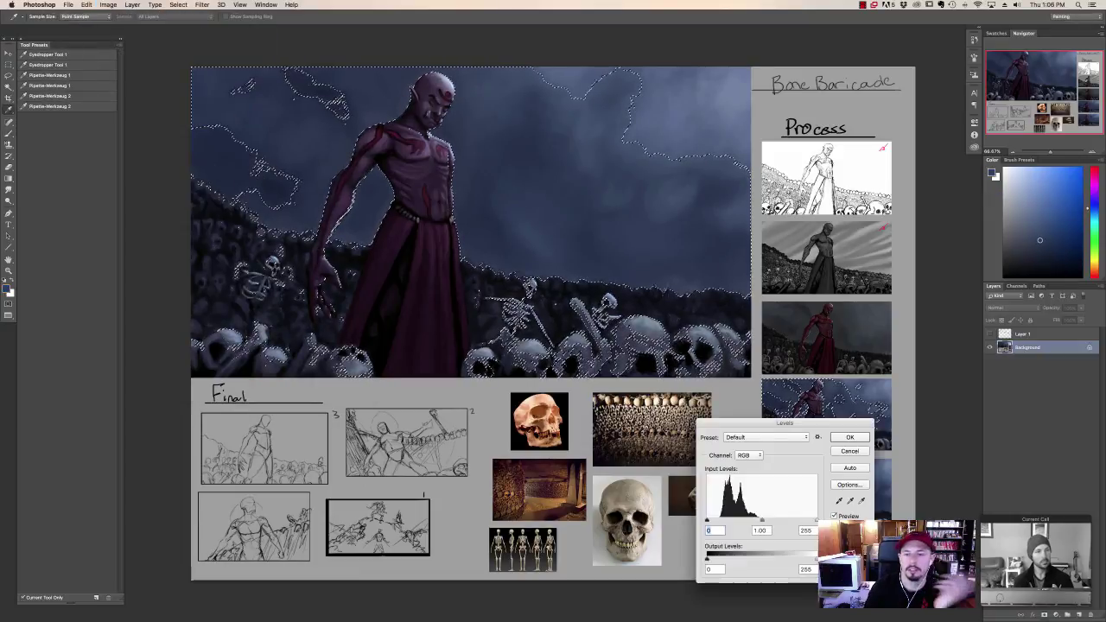
left_click(748, 455)
left_click(748, 466)
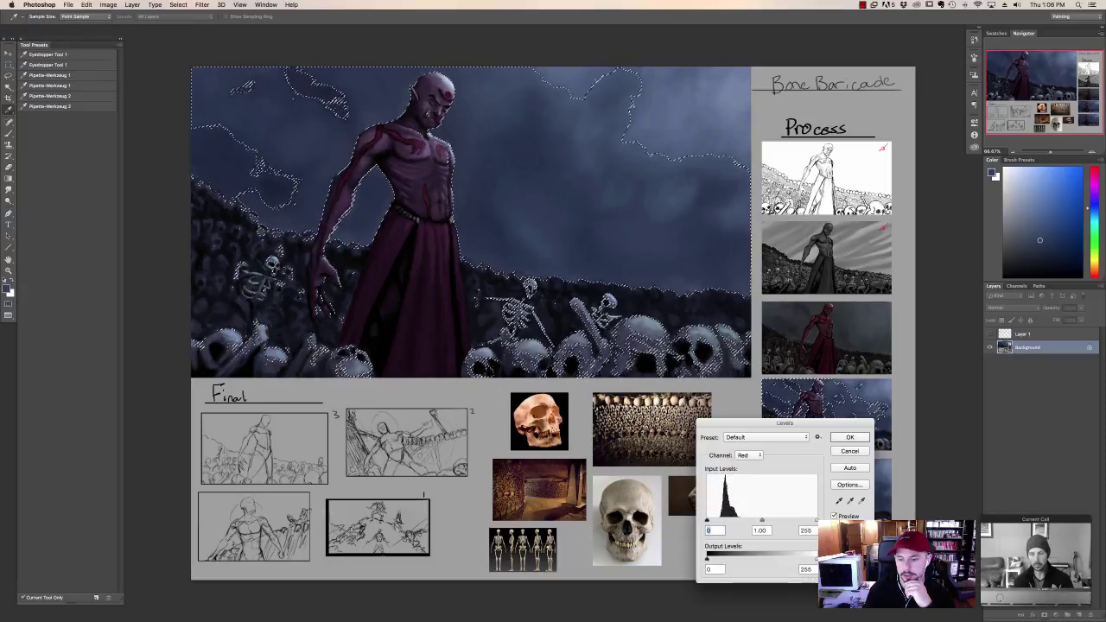
left_click_drag(761, 520, 749, 521)
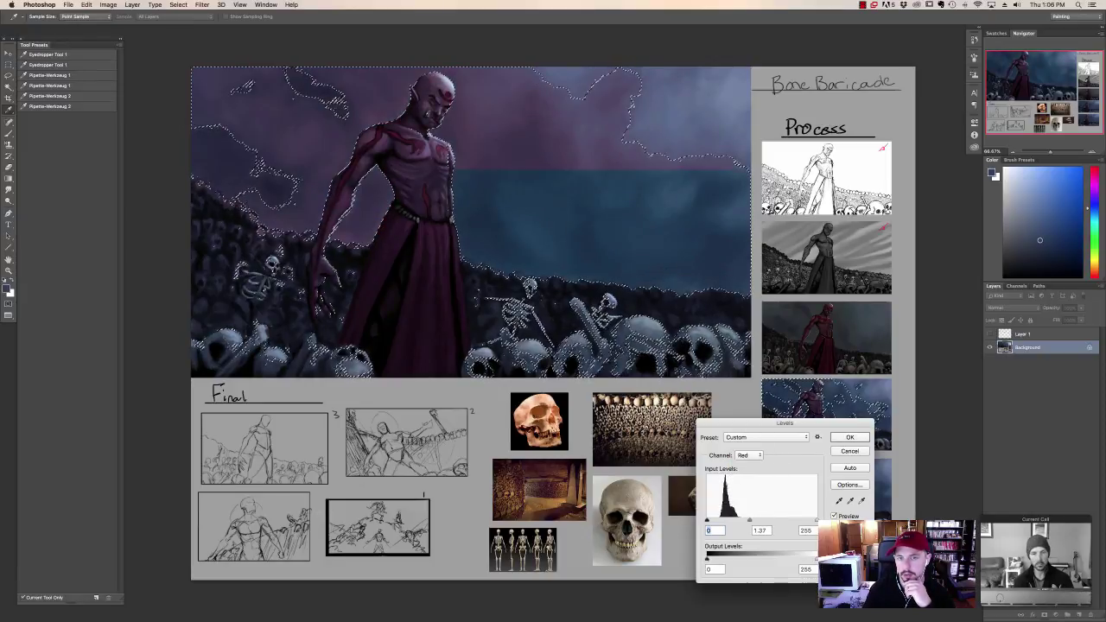
mouse_move(750, 521)
left_mouse_down()
mouse_move(768, 521)
mouse_move(756, 520)
left_mouse_up()
Raise the Green channel output to push the sky teal, apply, and deselect.
left_click(749, 455)
left_click(749, 466)
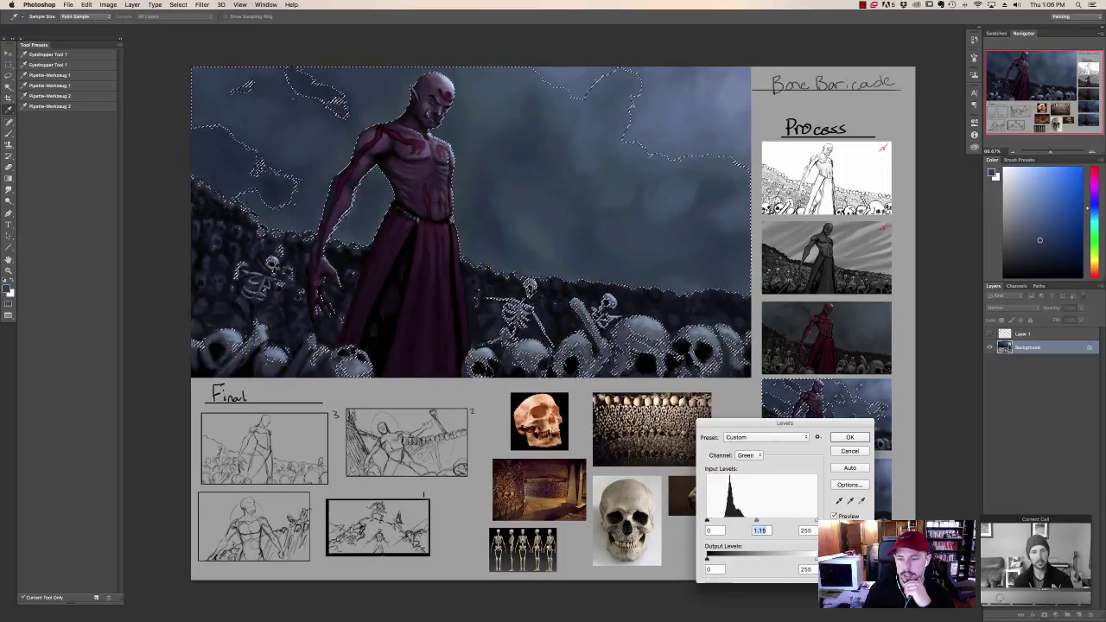
left_click_drag(707, 558, 714, 558)
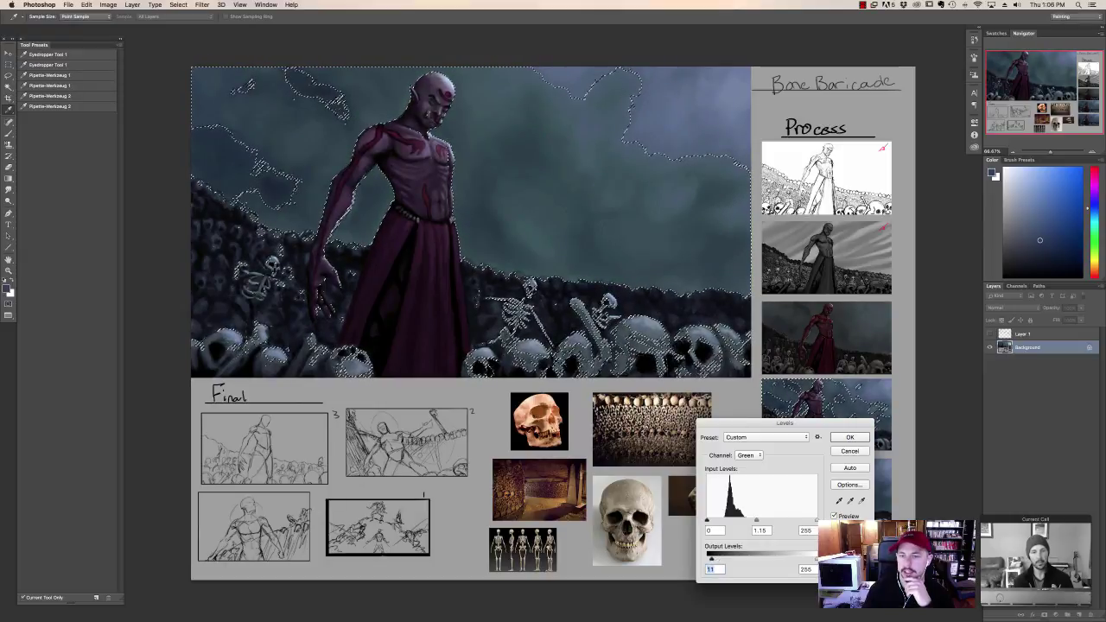
key("Return")
key("ctrl+d")
key("b")
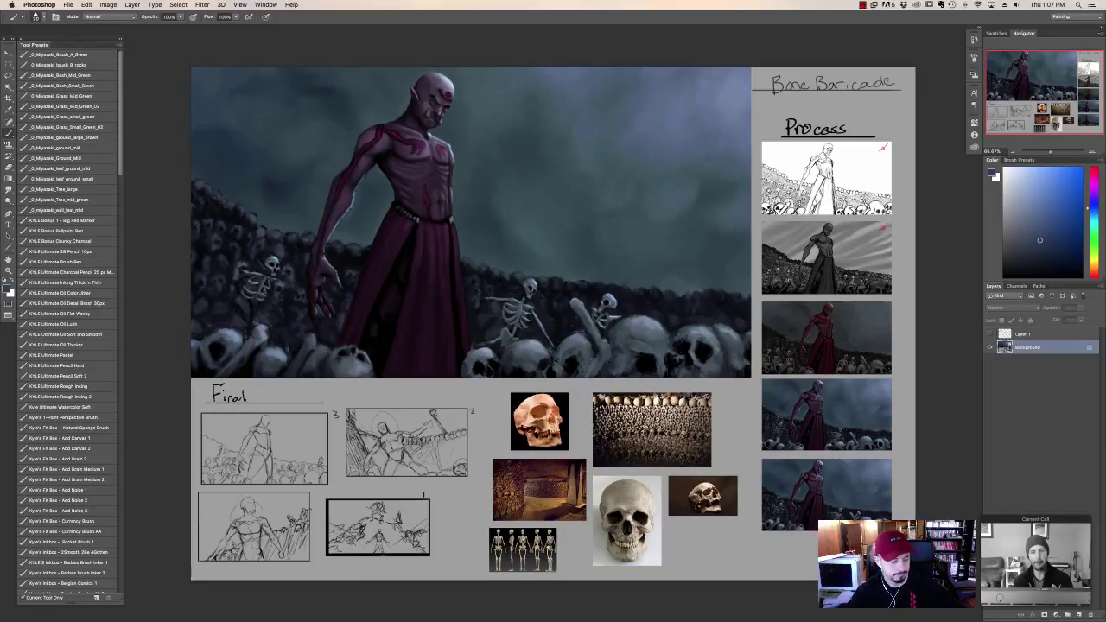
Move Bone Baricade aside, zoom Dirjin altar to 25%, centre it, and show it alone.
key("f")
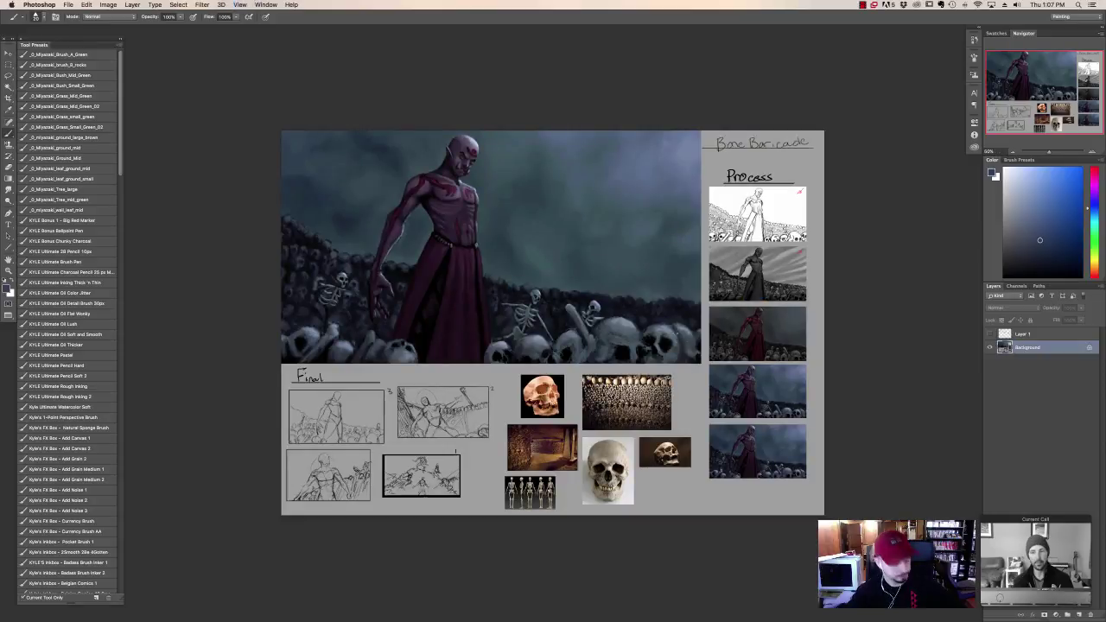
key("f")
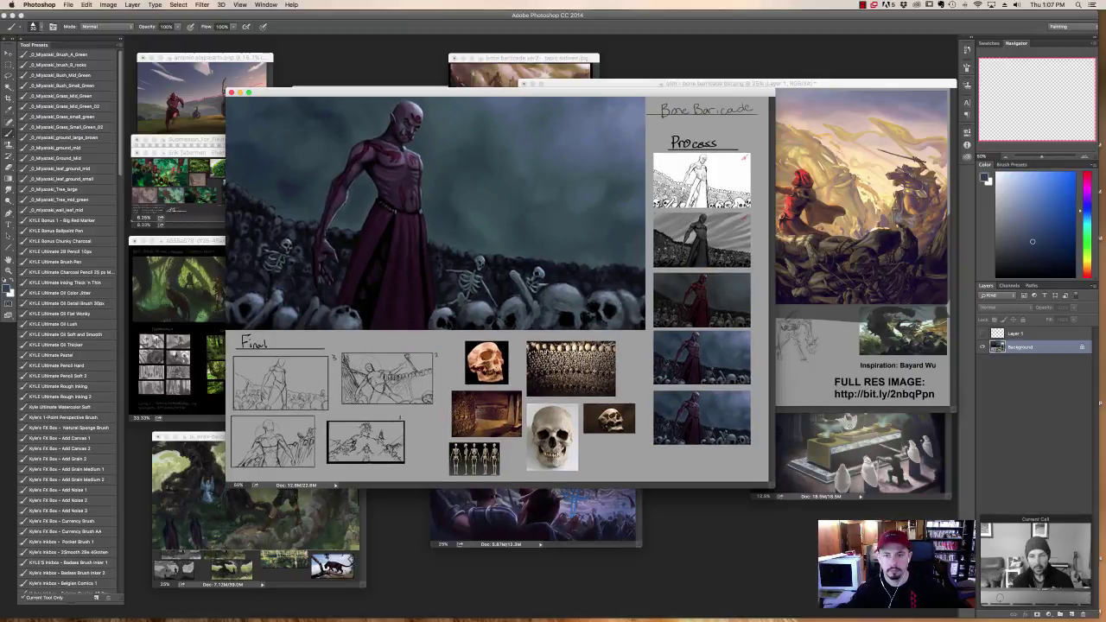
key("ctrl+minus")
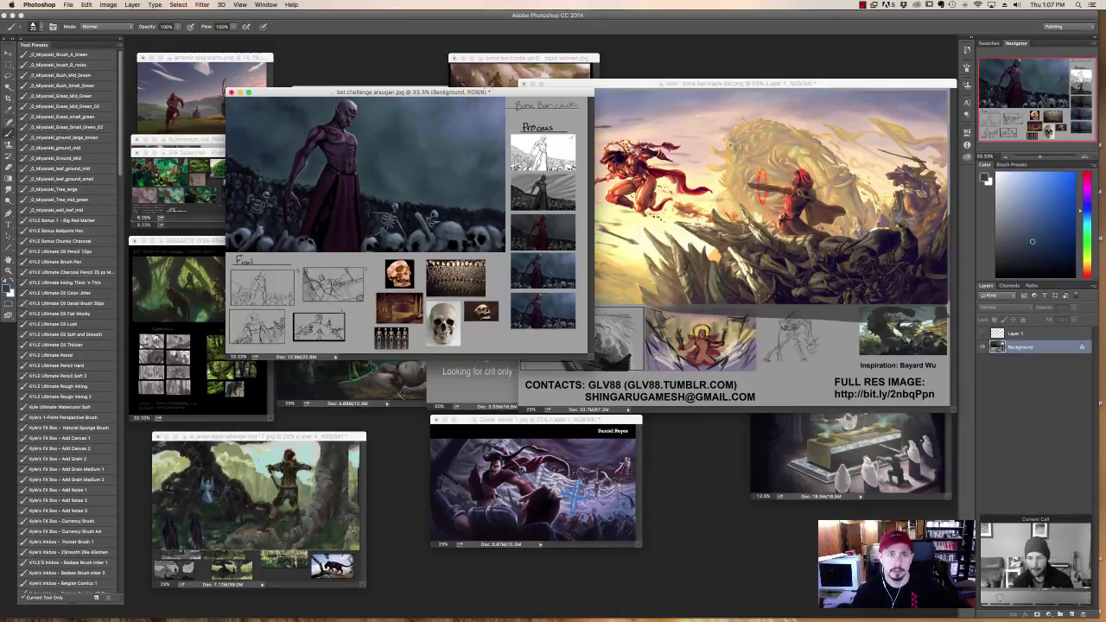
left_click_drag(406, 91, 629, 404)
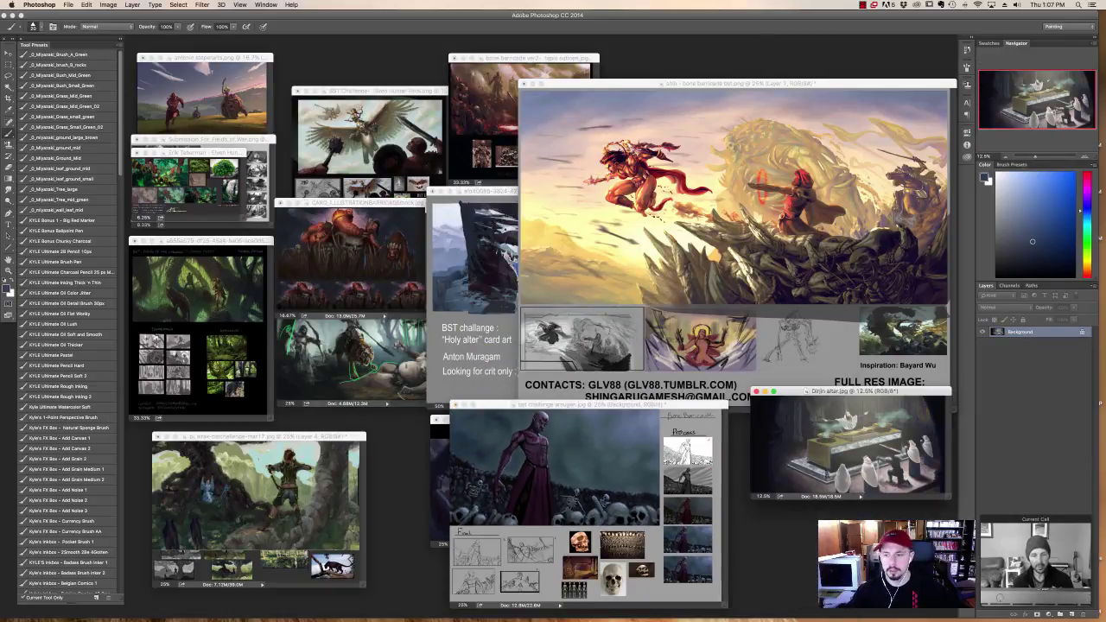
key("ctrl+plus")
key("ctrl+plus")
left_click_drag(812, 389, 590, 253)
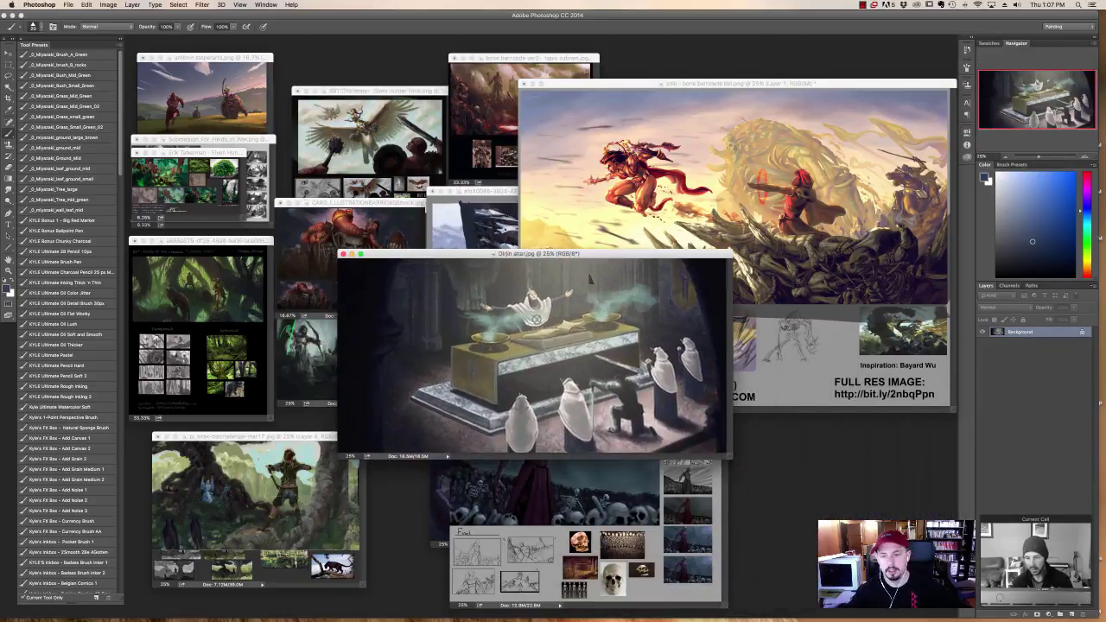
key("ctrl+plus")
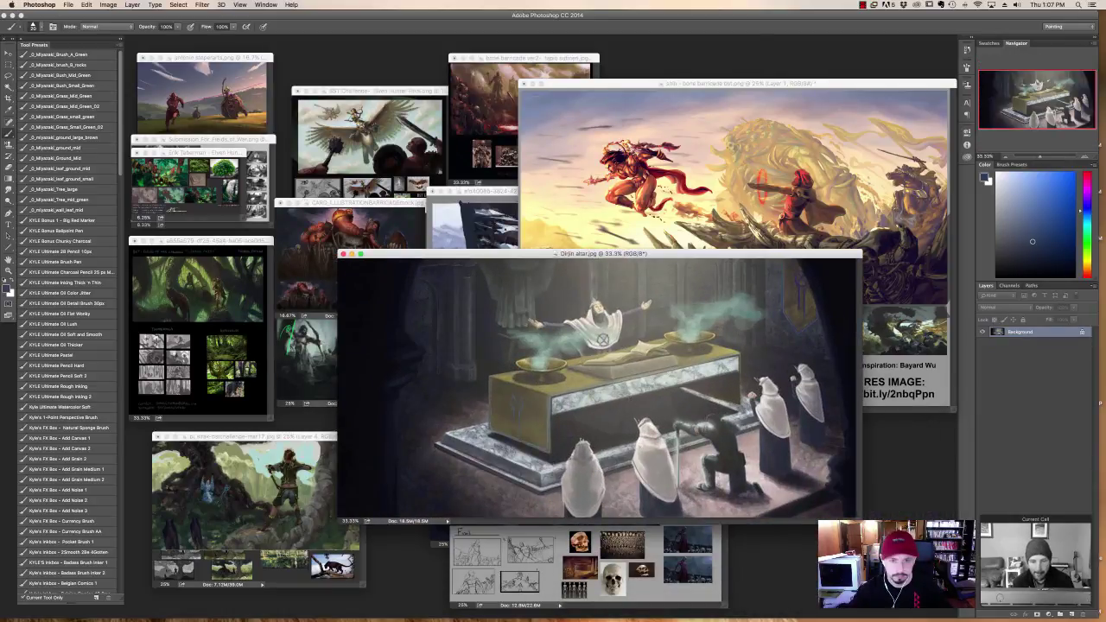
key("f")
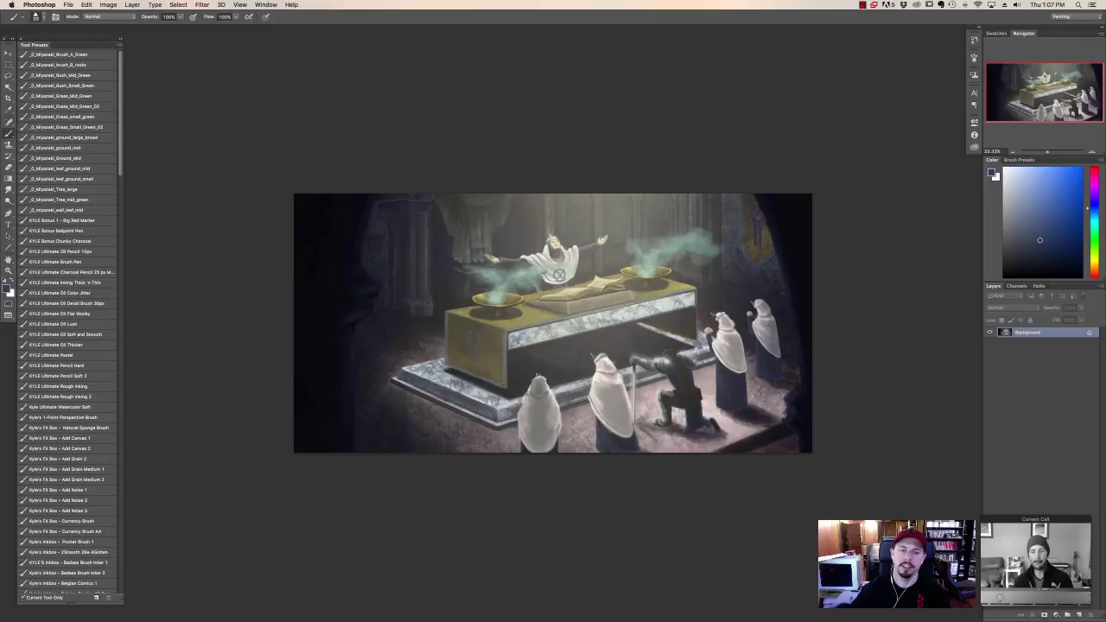
Add a new empty layer and set the brush to Lighter Color blend mode.
left_click(1079, 614)
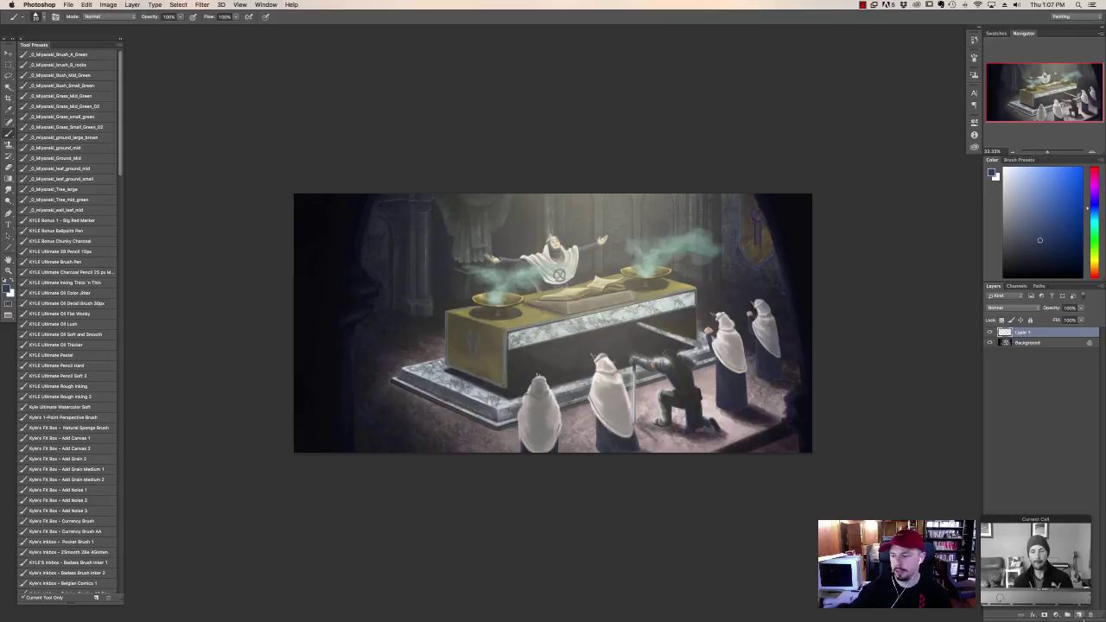
right_click(518, 316)
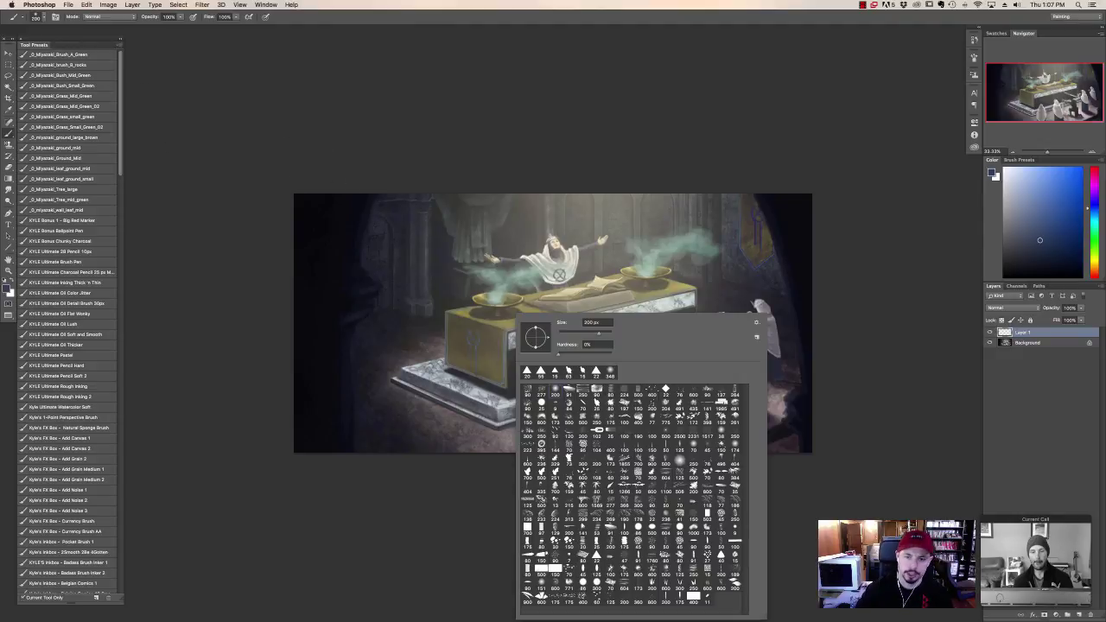
left_click(597, 323)
left_click(99, 16)
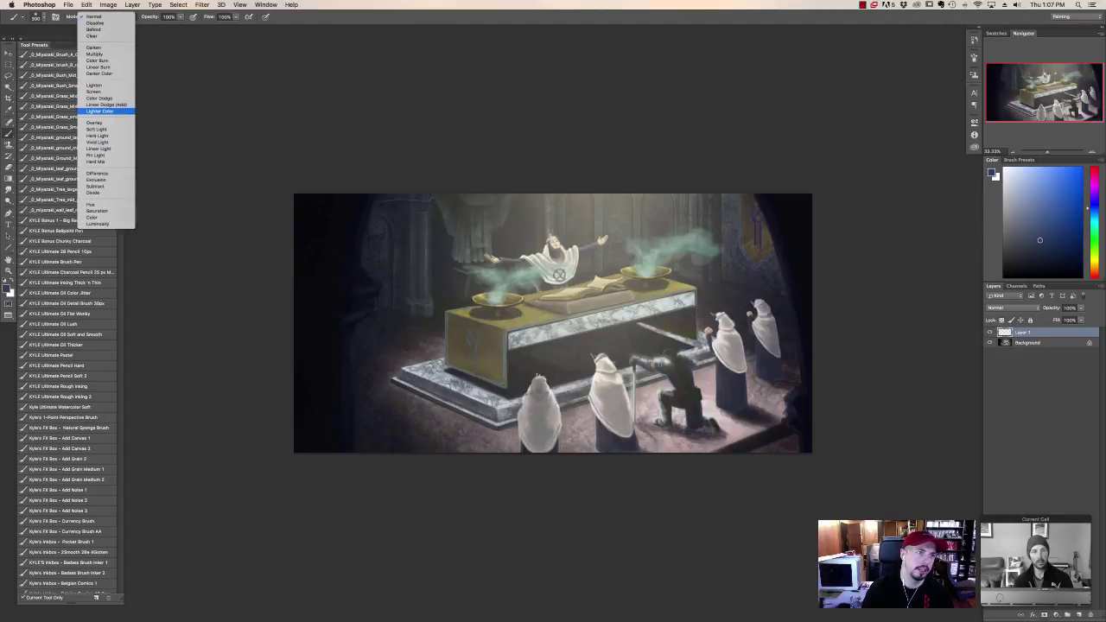
left_click(99, 111)
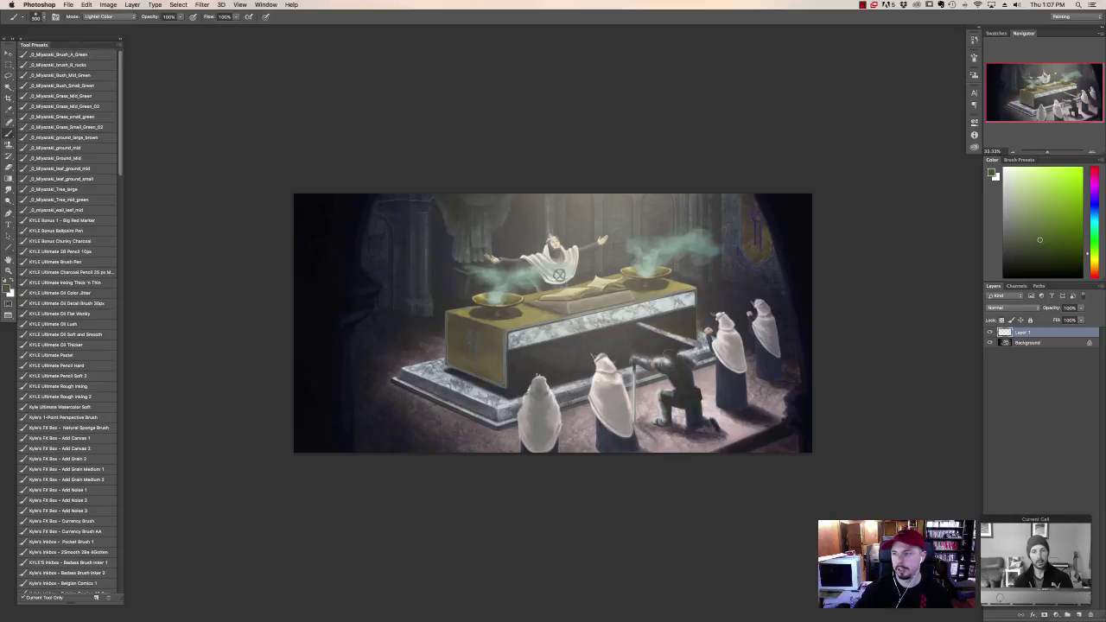
Try light green and whitish strokes down the left side, undo both, then open the Select menu.
left_click(1037, 191)
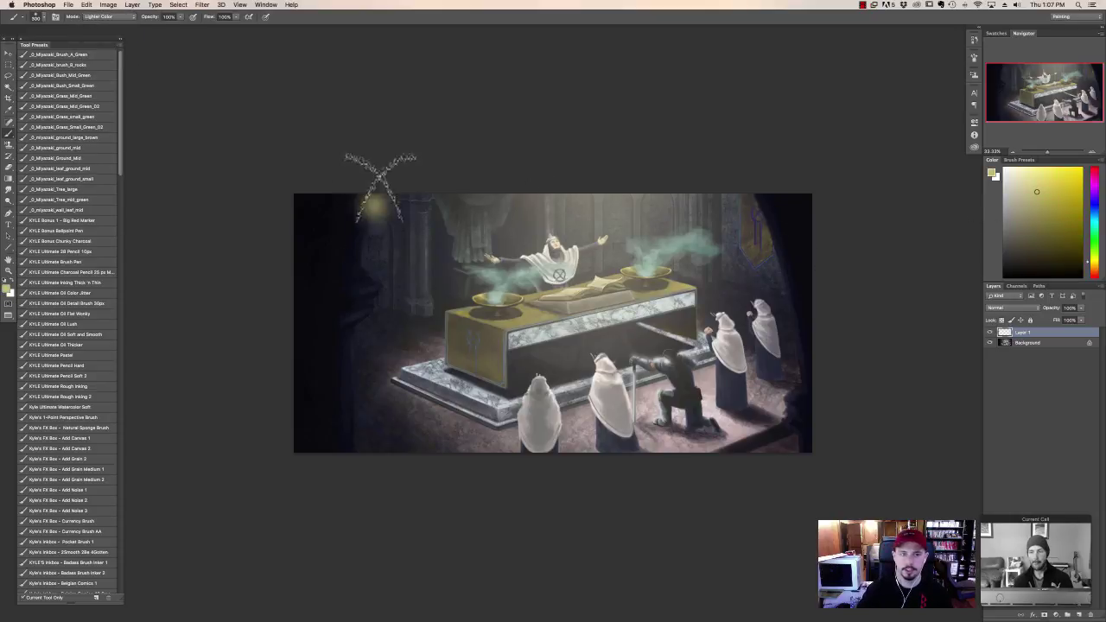
left_click_drag(383, 186, 393, 363)
left_click(1011, 184)
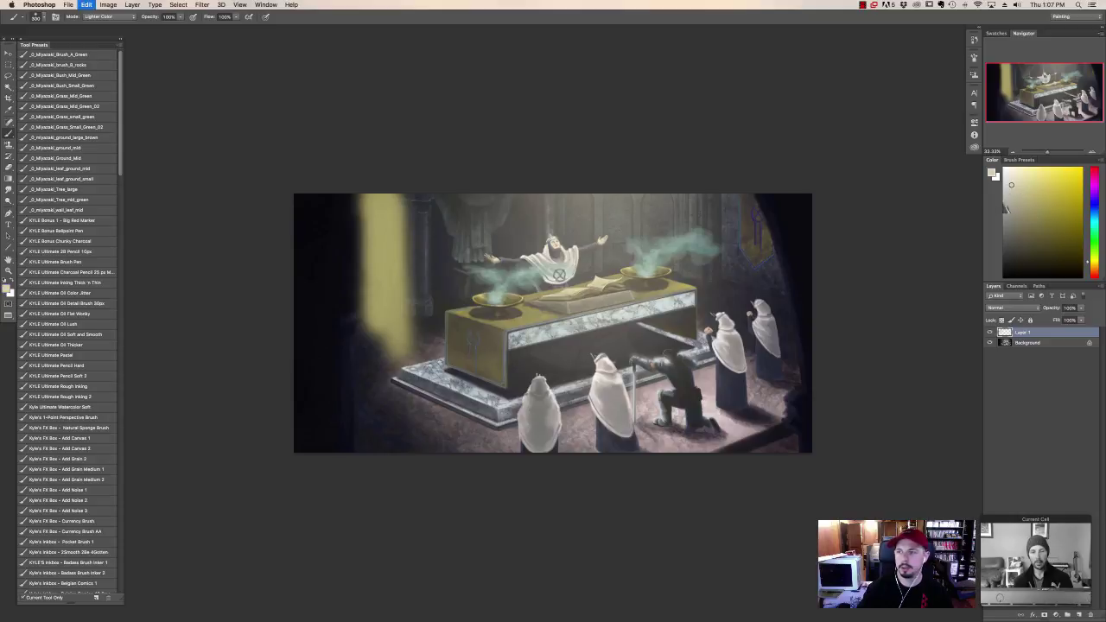
key("super+z")
left_click_drag(380, 186, 400, 363)
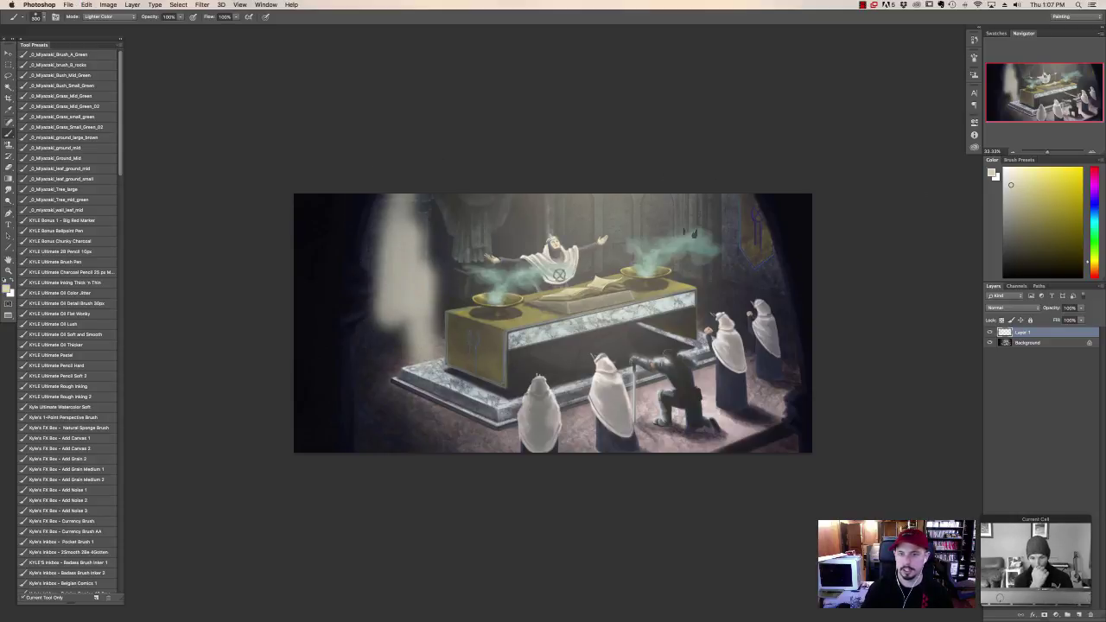
key("super+z")
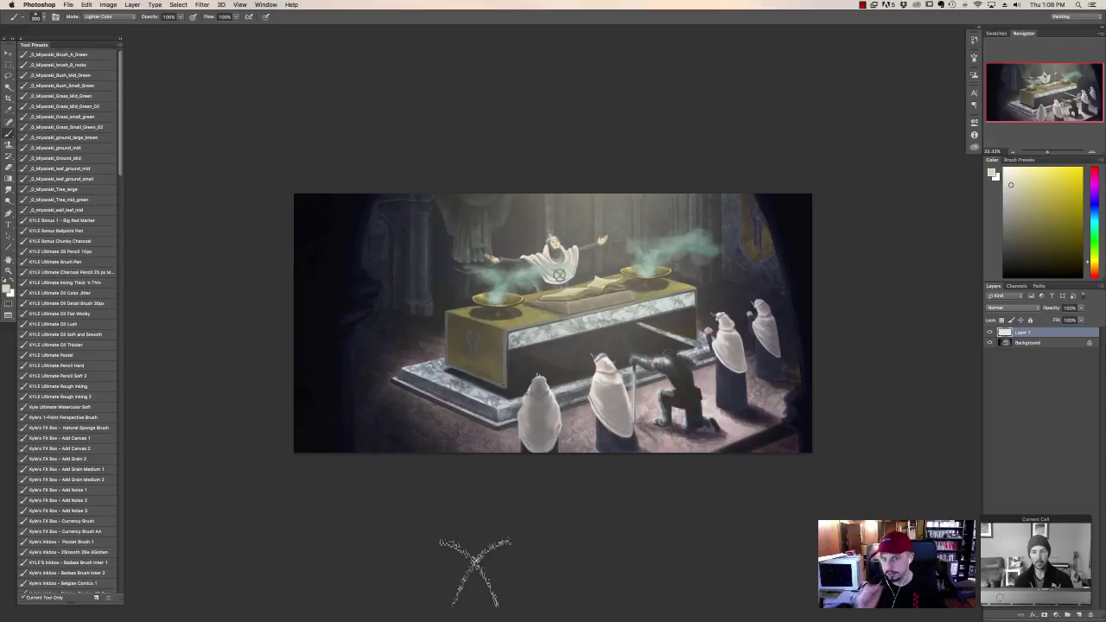
left_click(178, 4)
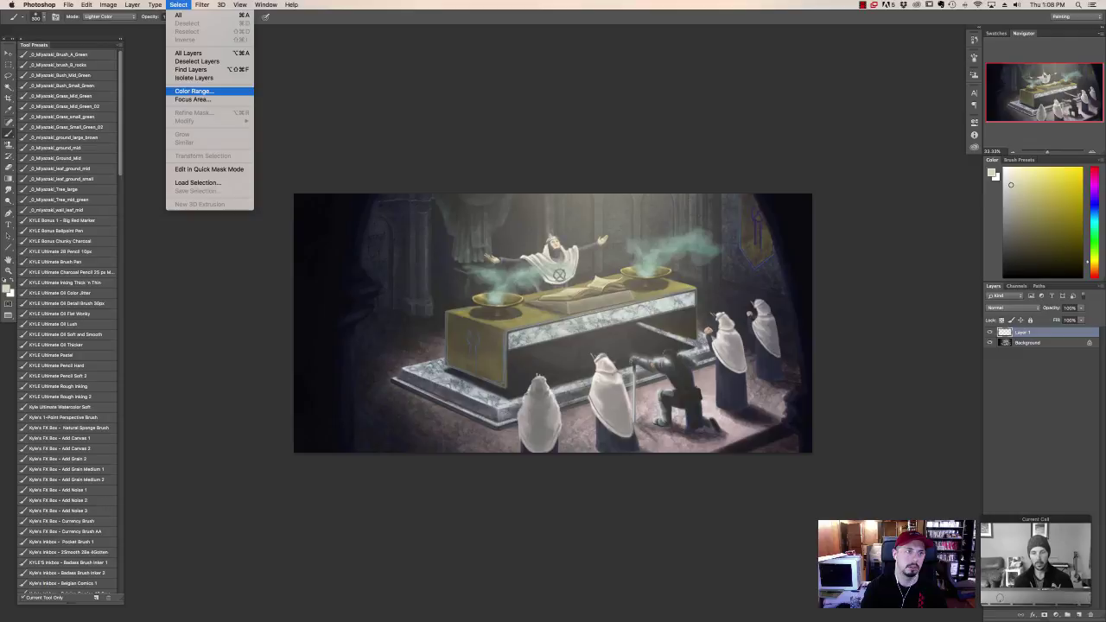
Select the yellow altar top with Color Range, widening Fuzziness to 73.
left_click(193, 91)
left_click(535, 313)
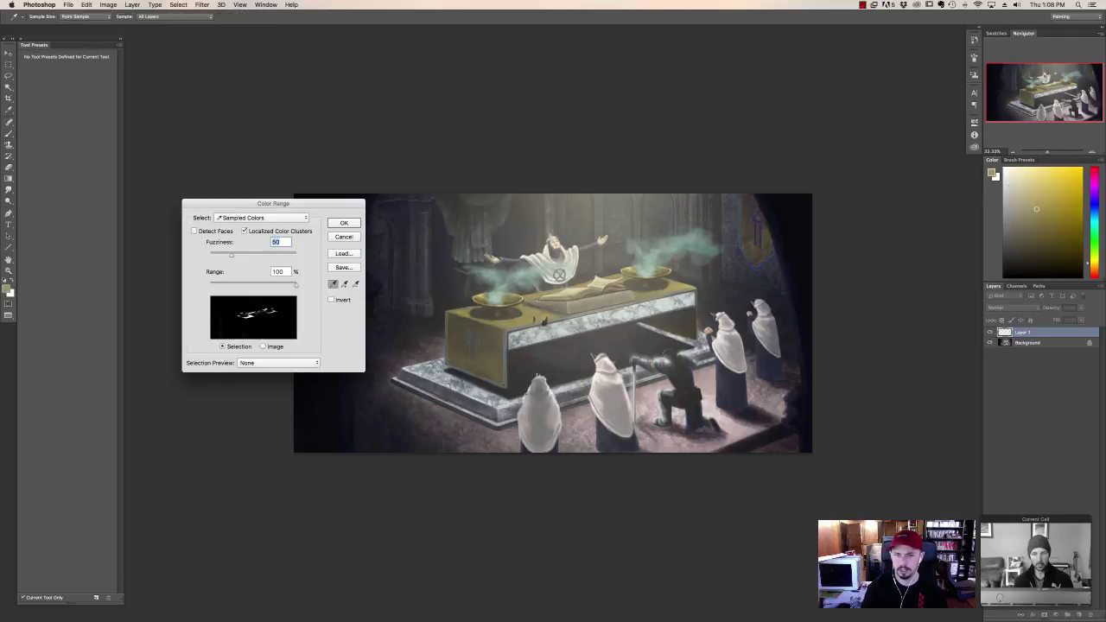
key("Up")
key("Up")
key("Up")
key("Up")
key("Up")
key("Up")
key("Up")
key("Up")
key("Up")
key("Up")
key("Up")
key("Up")
key("Up")
key("Up")
key("Up")
key("Up")
key("Up")
key("Up")
key("Up")
key("Up")
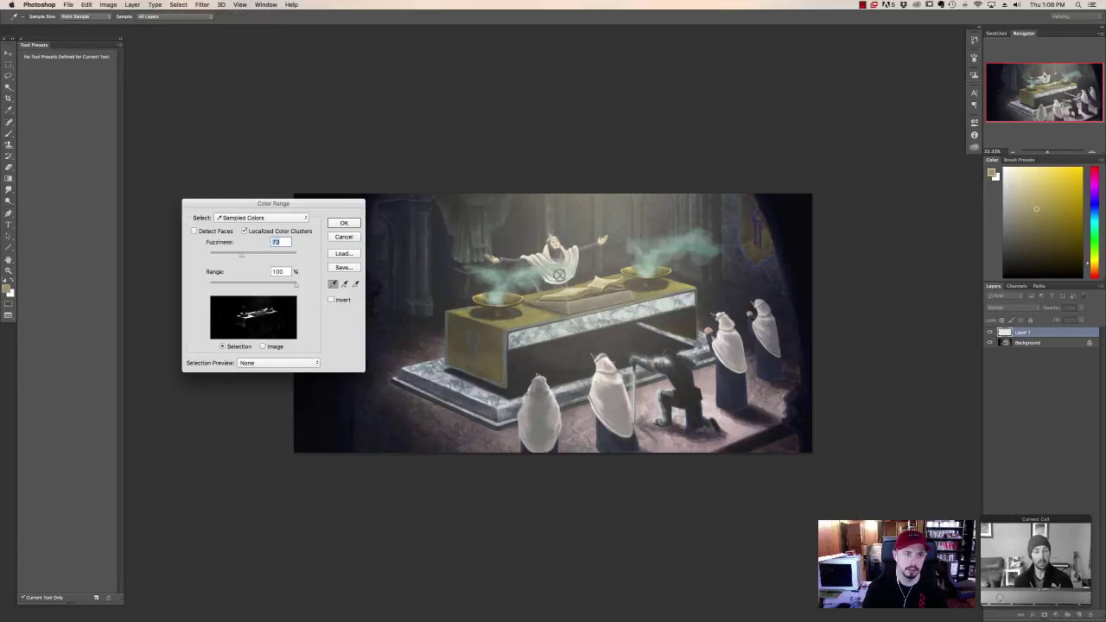
left_click(344, 223)
Switch to the brush in Lighter Color blend mode, dismissing the alert that appears.
key("b")
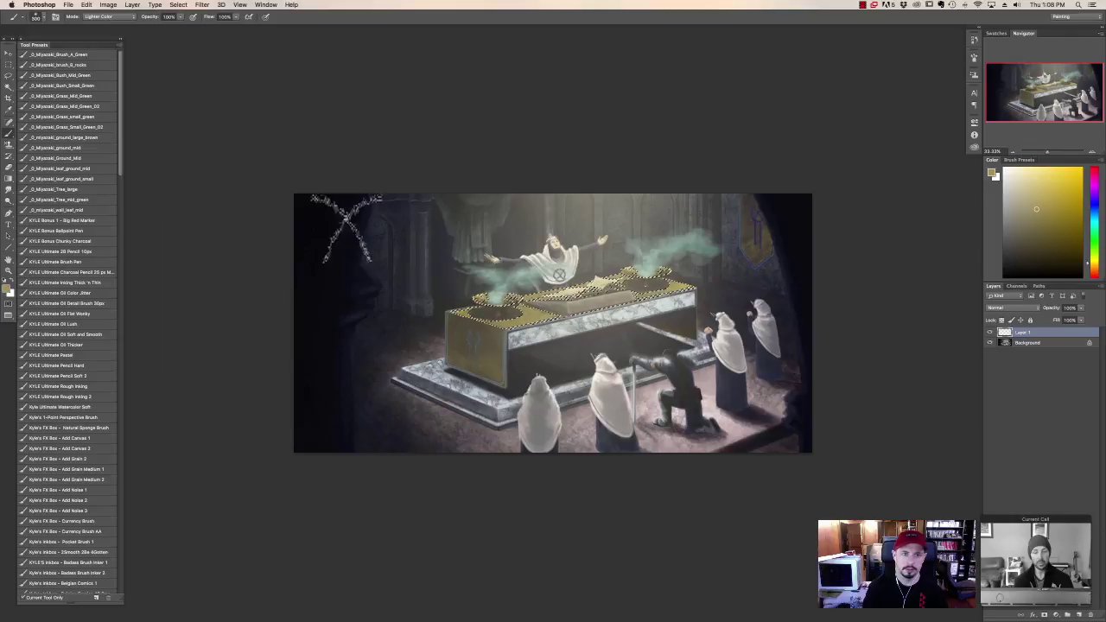
left_click(102, 17)
left_click(224, 37)
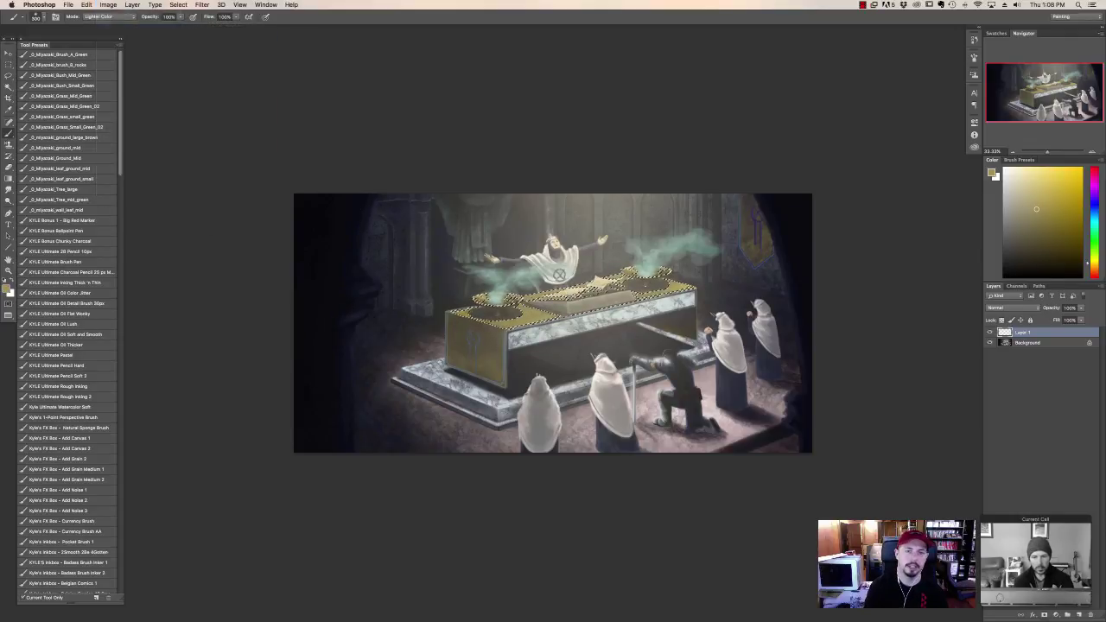
left_click(560, 274)
key("Return")
Apply Levels to the Background layer, giving the Blue channel midtone 0.73 and output 0–208.
left_click(1024, 343)
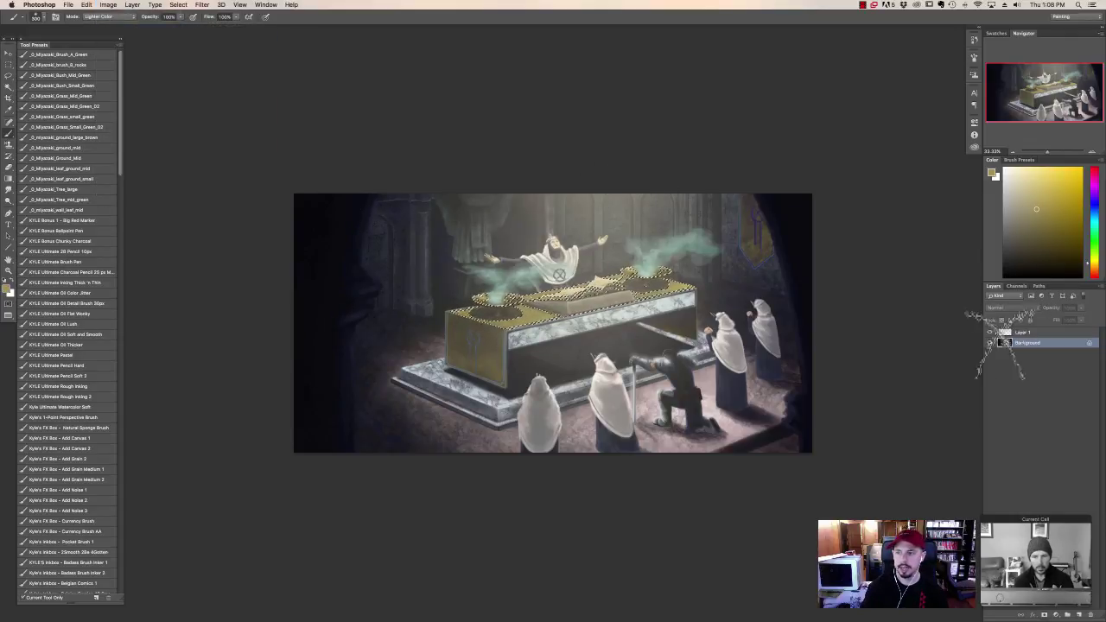
left_click(108, 4)
mouse_move(130, 28)
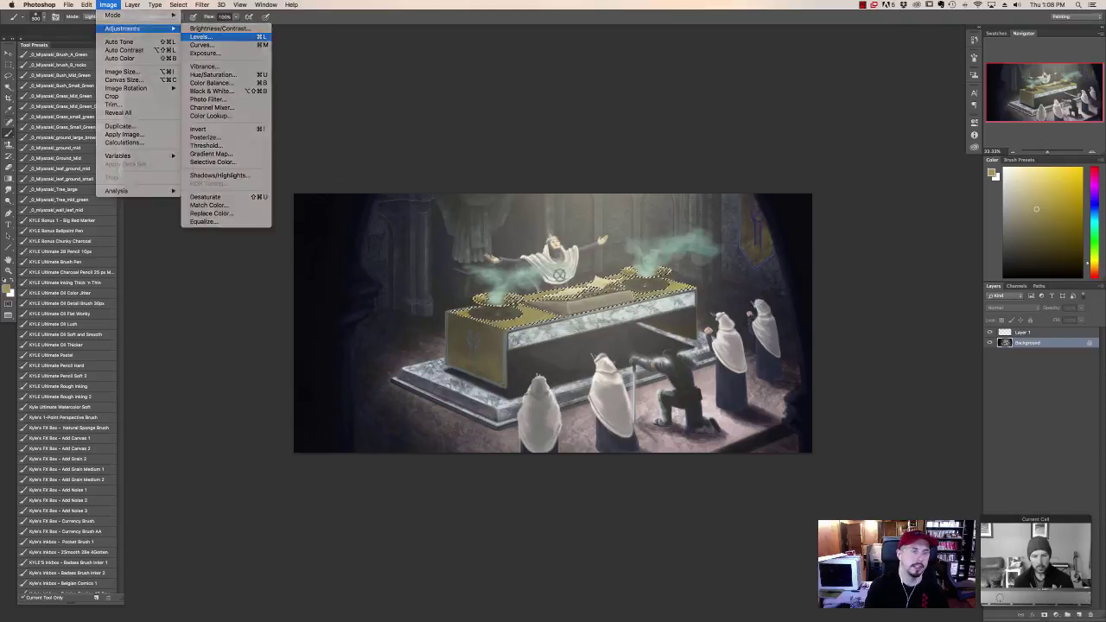
left_click(201, 37)
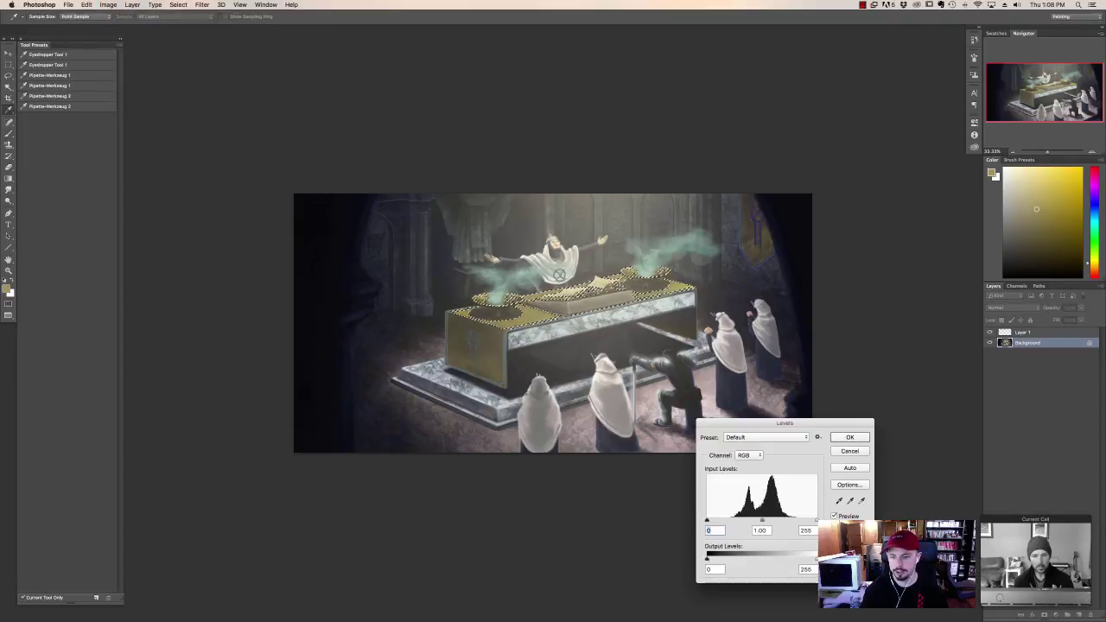
type("29")
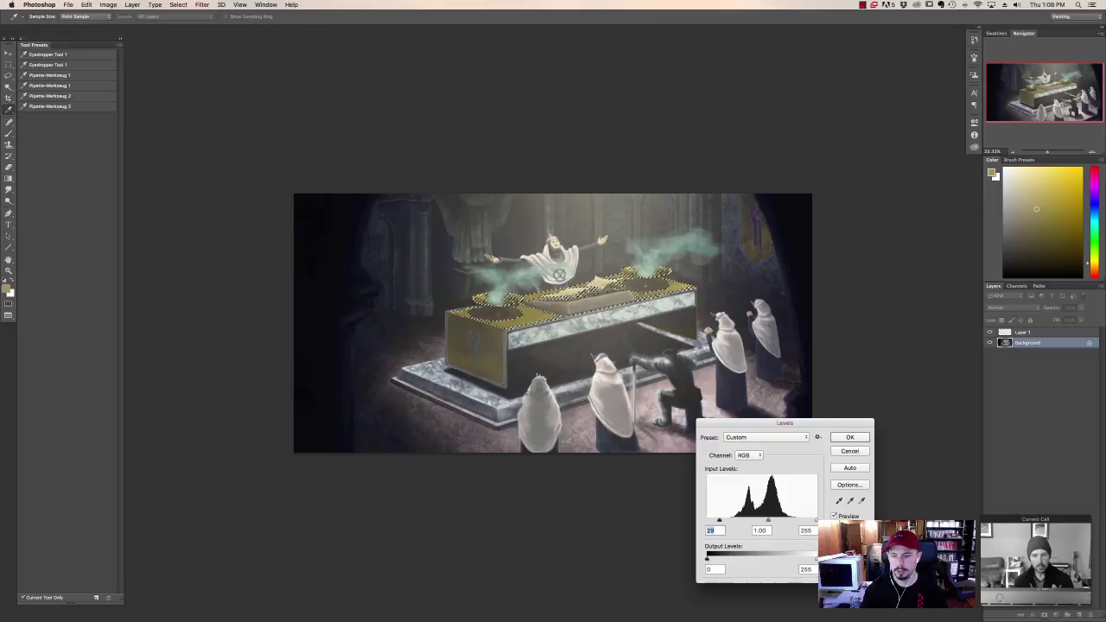
left_click(748, 455)
left_click(745, 478)
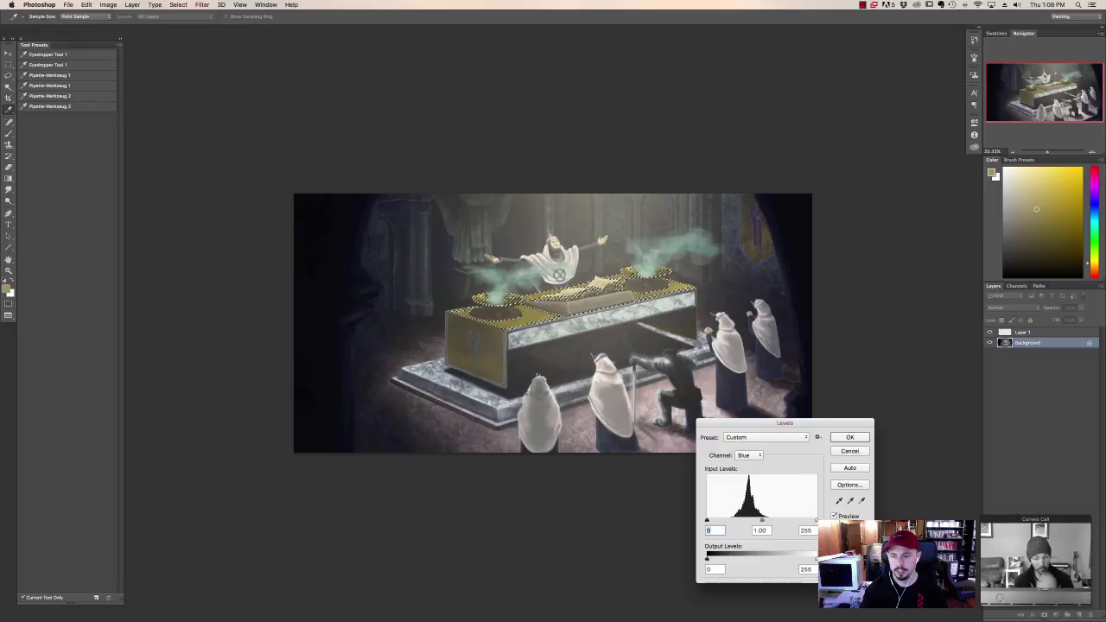
key("Tab")
key("Up")
key("Up")
key("Up")
key("Up")
key("Up")
key("Up")
key("Up")
key("Up")
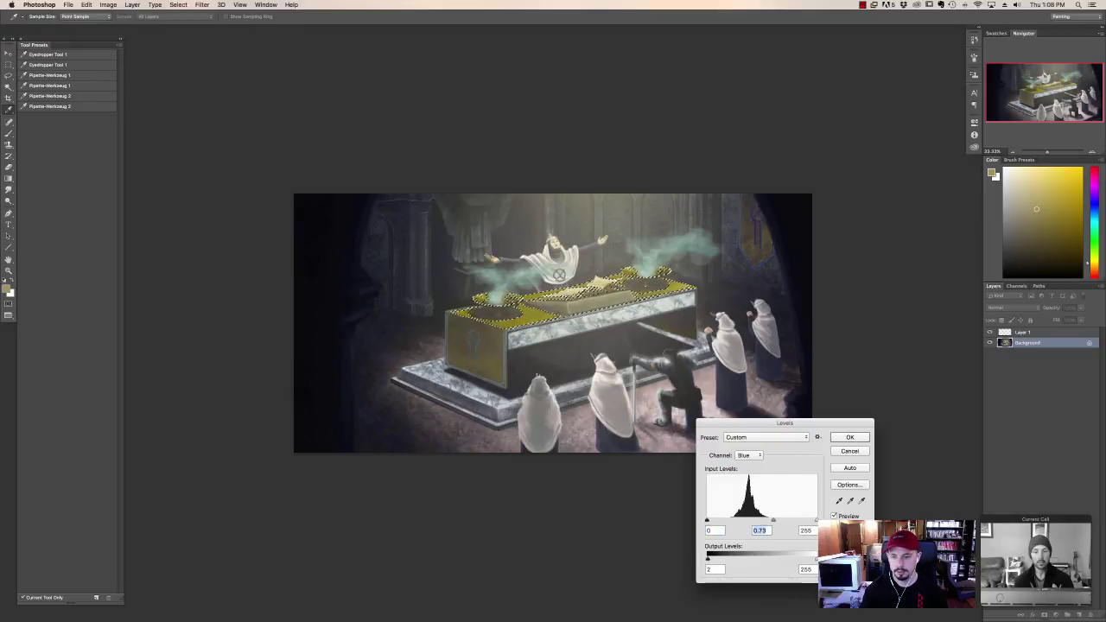
key("Tab")
key("Tab")
type("0")
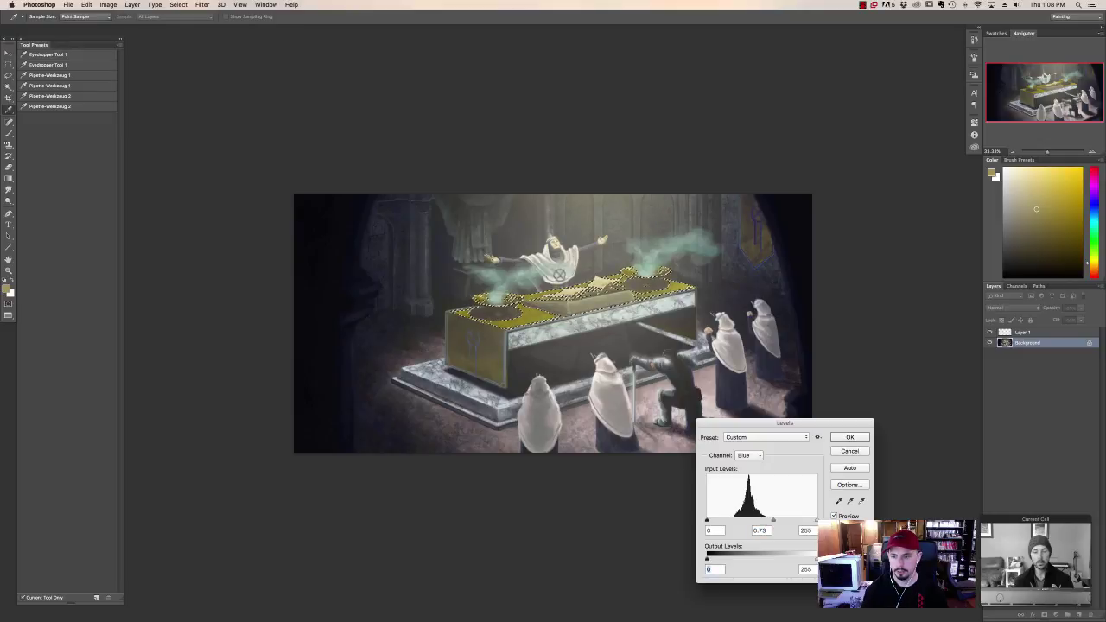
key("Tab")
type("208")
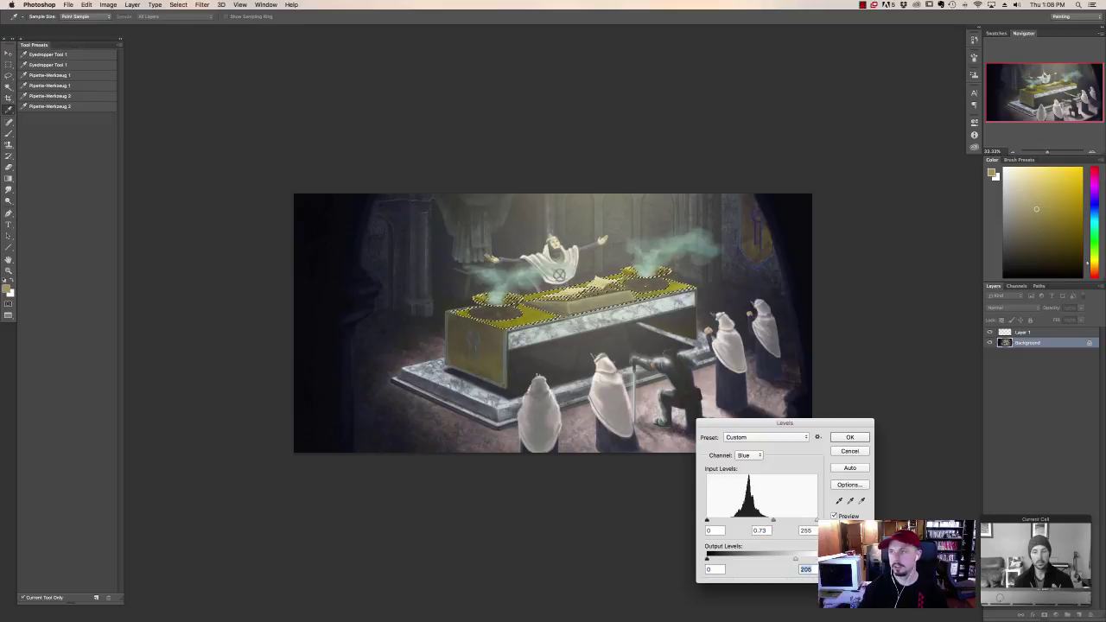
Lower the Green channel midtone to 0.95 and apply the Levels adjustment.
left_click(749, 454)
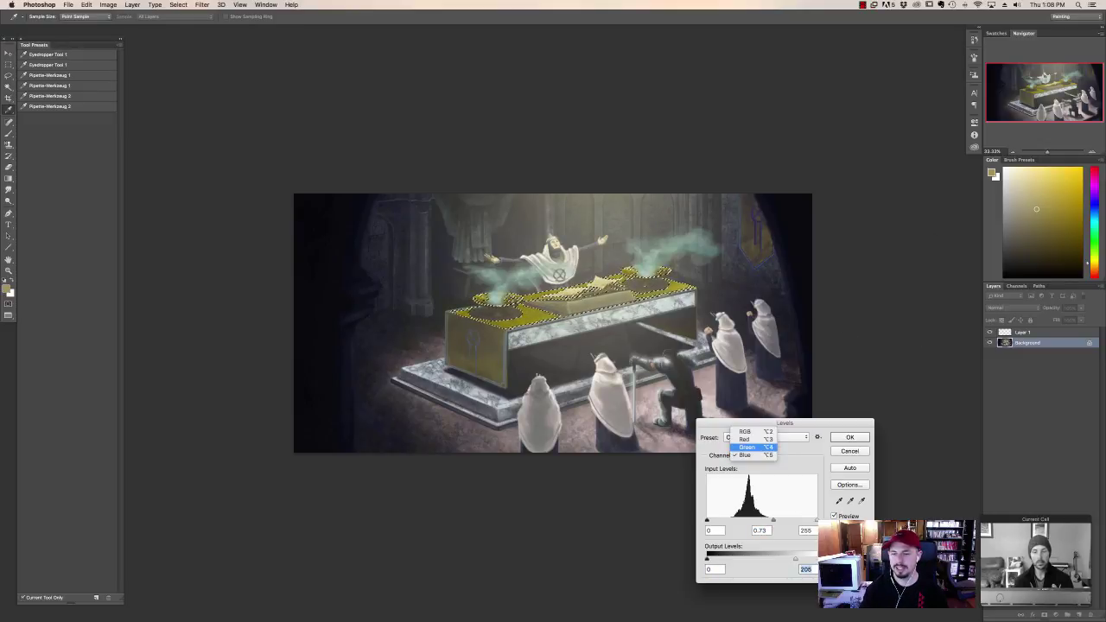
left_click(748, 446)
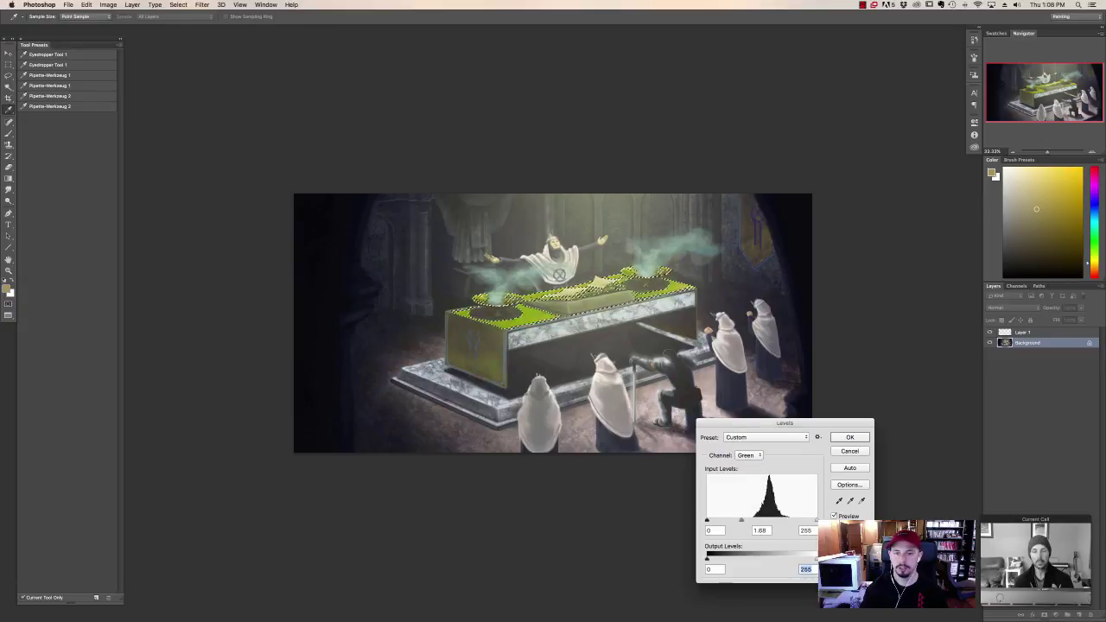
left_click_drag(741, 520, 764, 520)
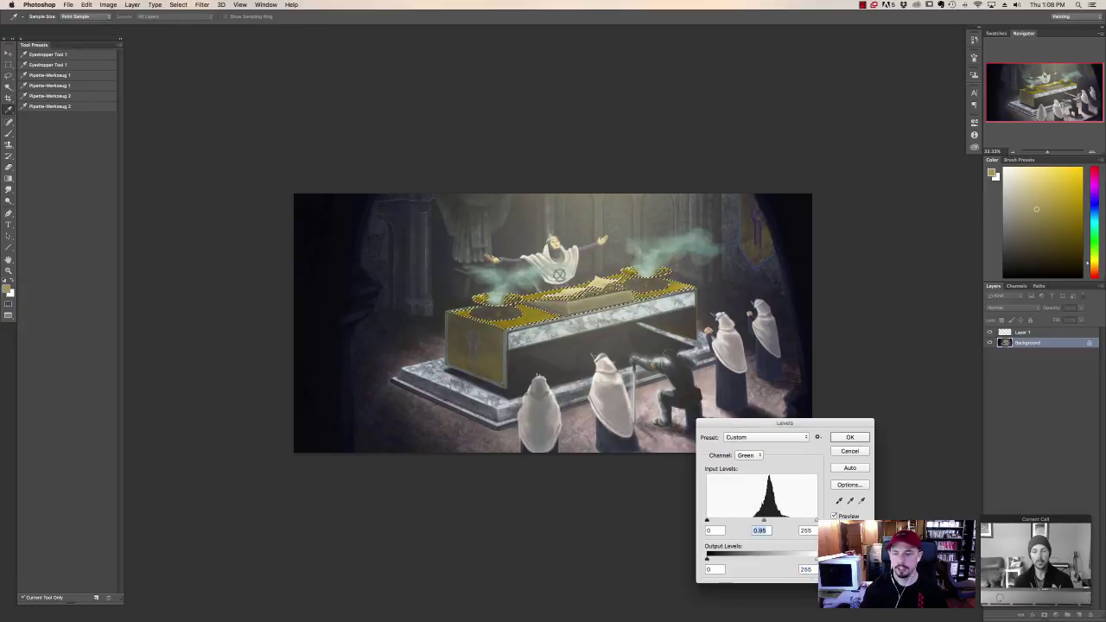
key("Return")
Deselect and brighten the altar tabletop with yellow paint using an Overlay-mode brush.
key("b")
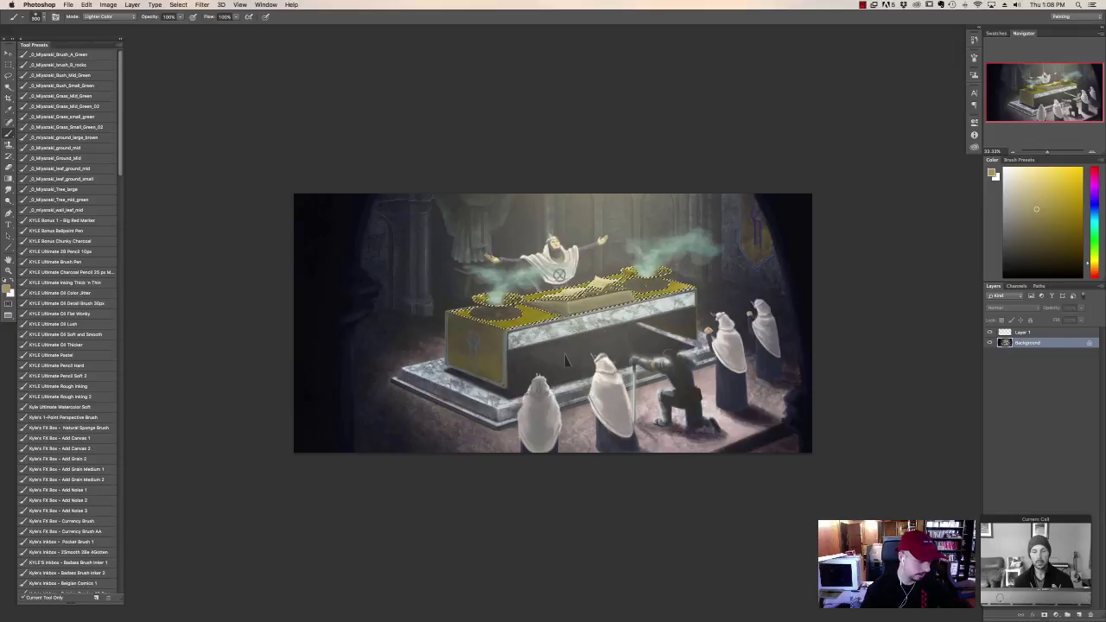
key("super+d")
left_click(102, 17)
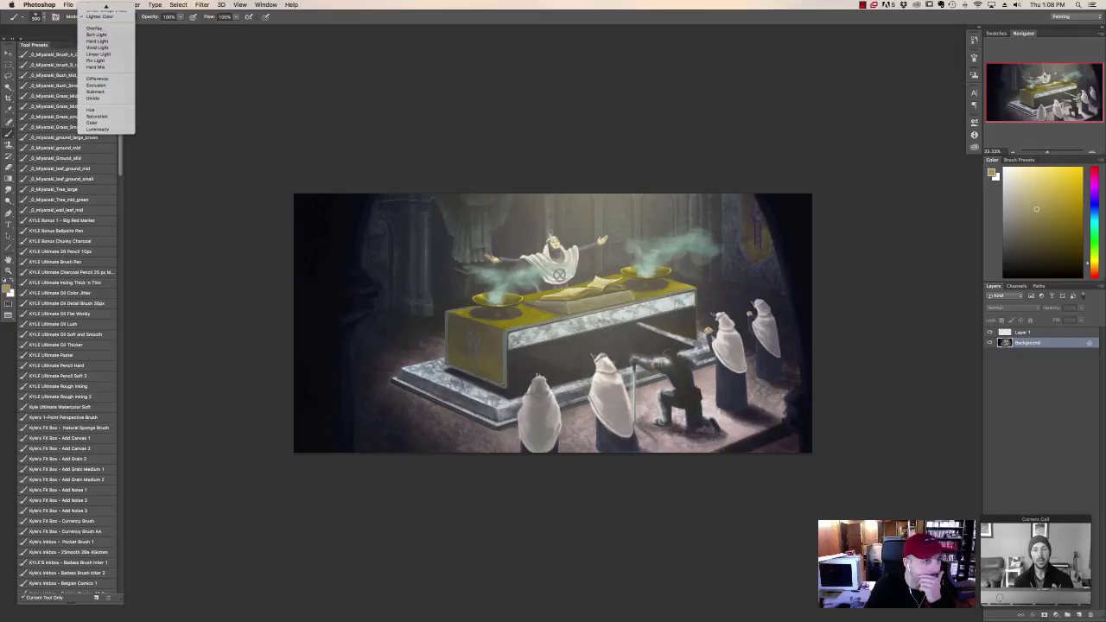
left_click(95, 34)
left_click(1041, 175)
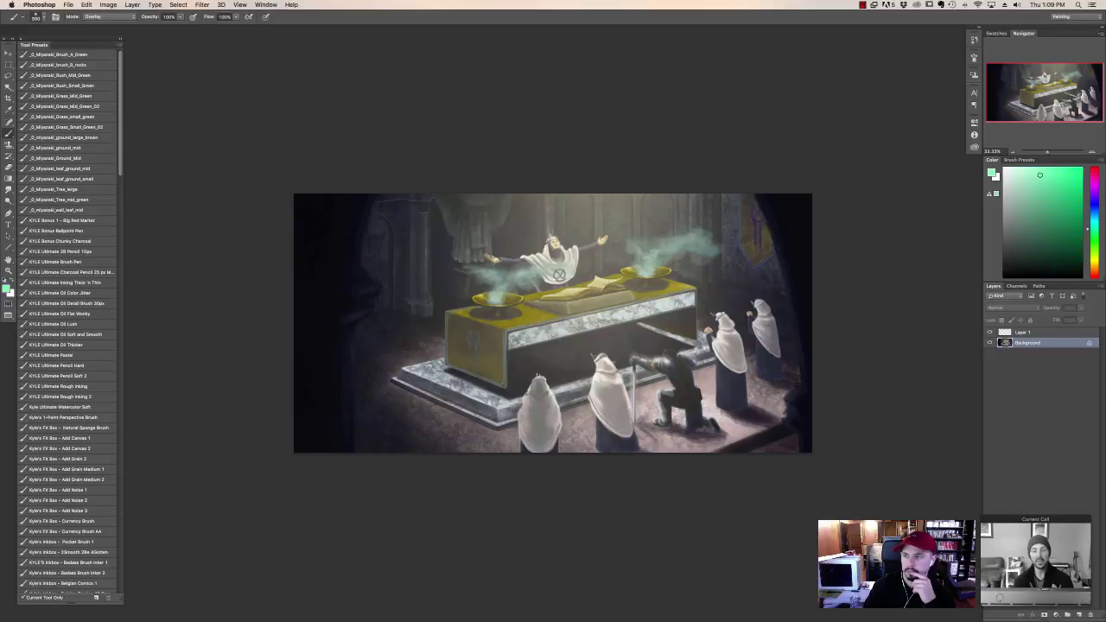
mouse_move(674, 285)
left_mouse_down()
mouse_move(493, 324)
mouse_move(605, 320)
mouse_move(700, 298)
left_mouse_up()
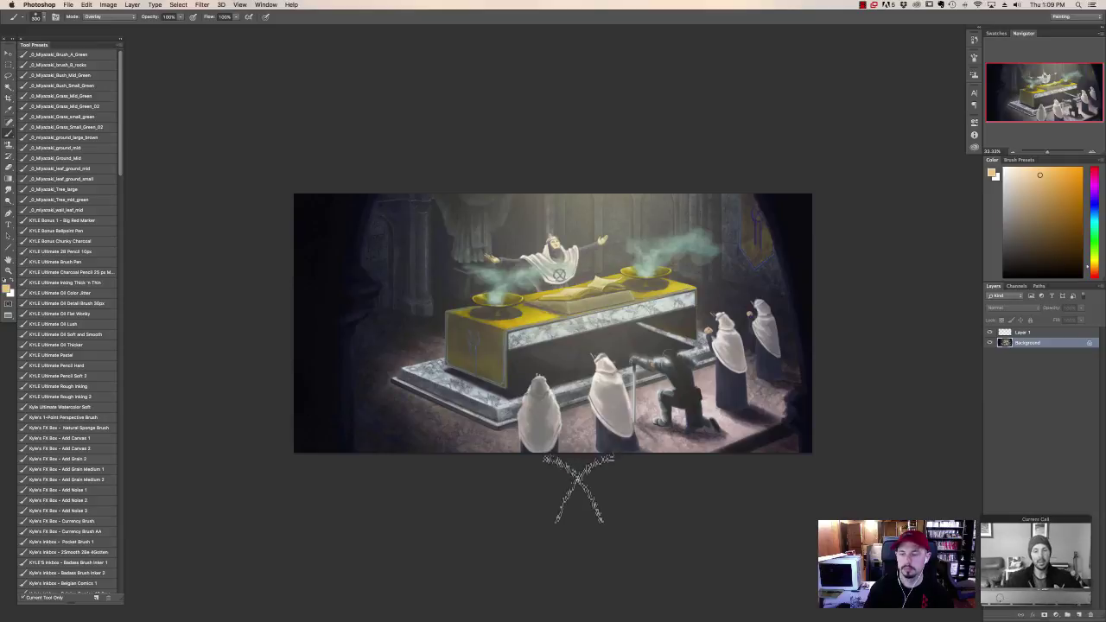
left_click(9, 75)
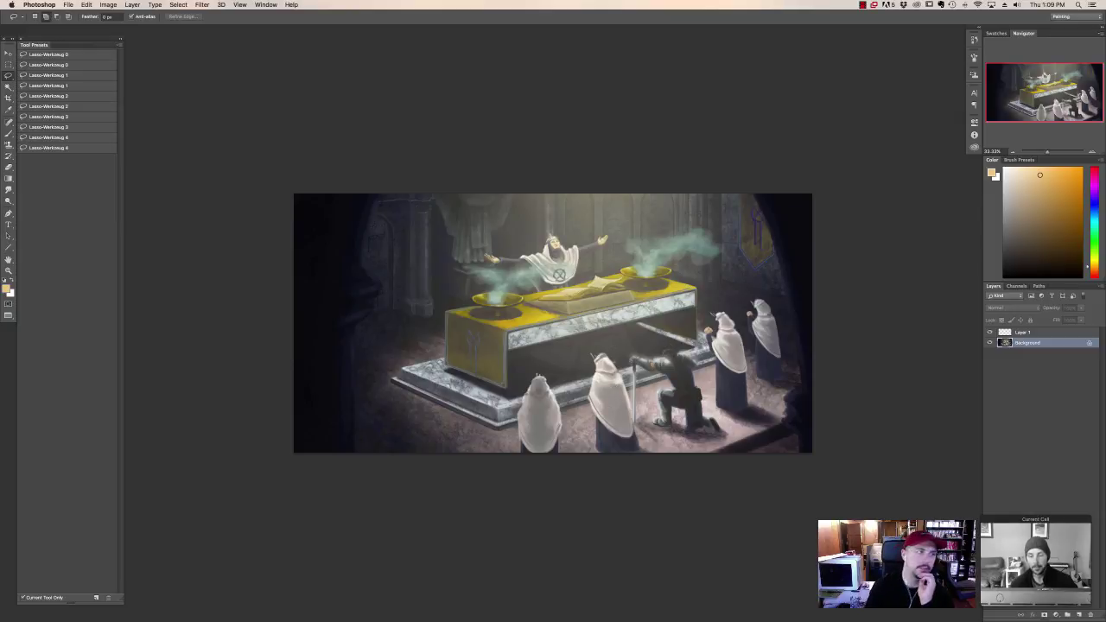
Brush magenta curved vignette guides down both sides on Layer 1, redrawing the right one nearer the edge.
key("b")
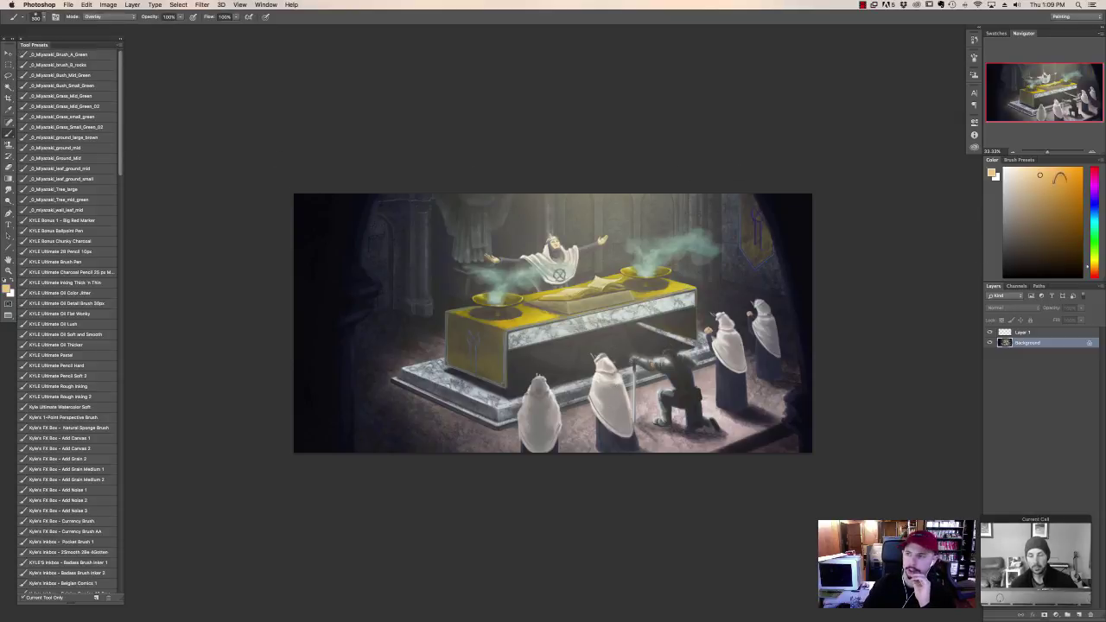
key("alt+]")
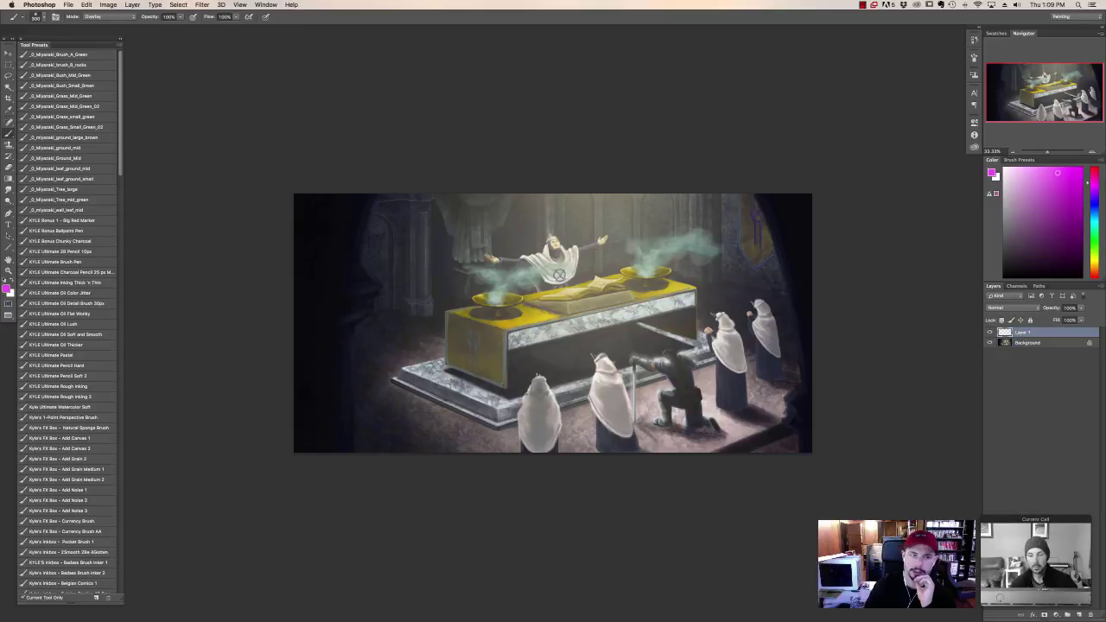
right_click(560, 275)
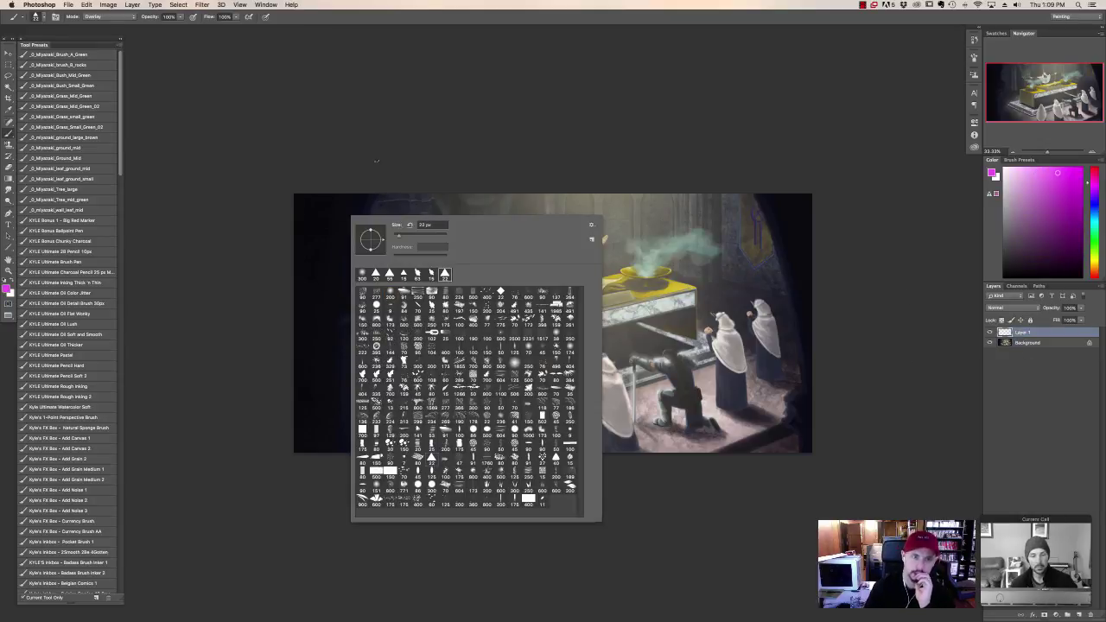
key("Escape")
left_click_drag(391, 195, 347, 467)
mouse_move(739, 196)
left_mouse_down()
mouse_move(790, 317)
mouse_move(789, 450)
left_mouse_up()
key("super+z")
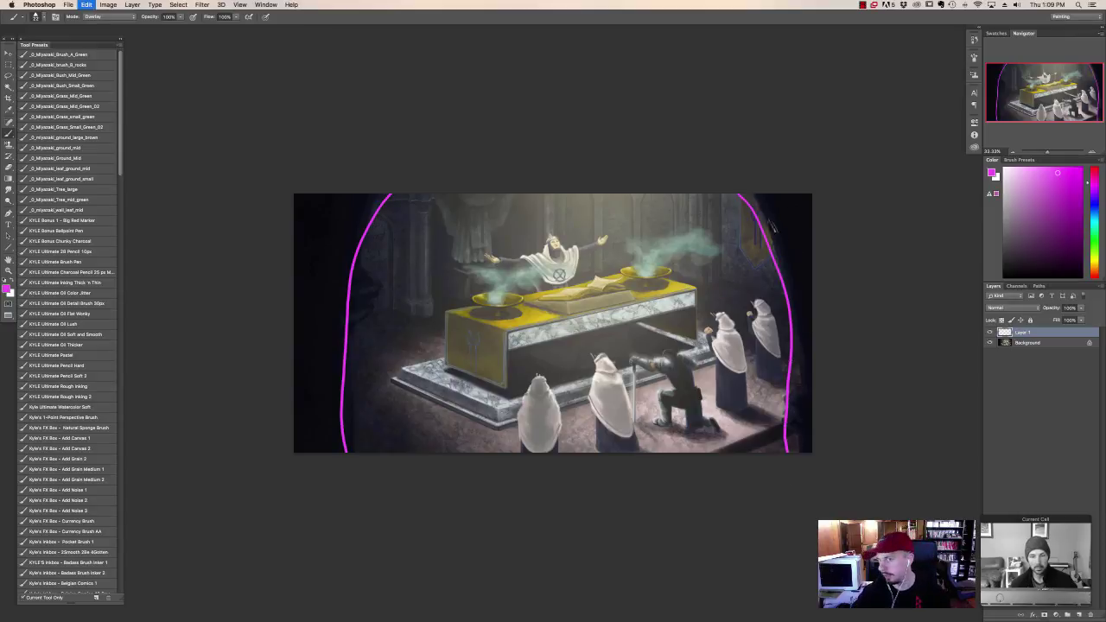
mouse_move(750, 196)
left_mouse_down()
mouse_move(801, 328)
mouse_move(807, 451)
left_mouse_up()
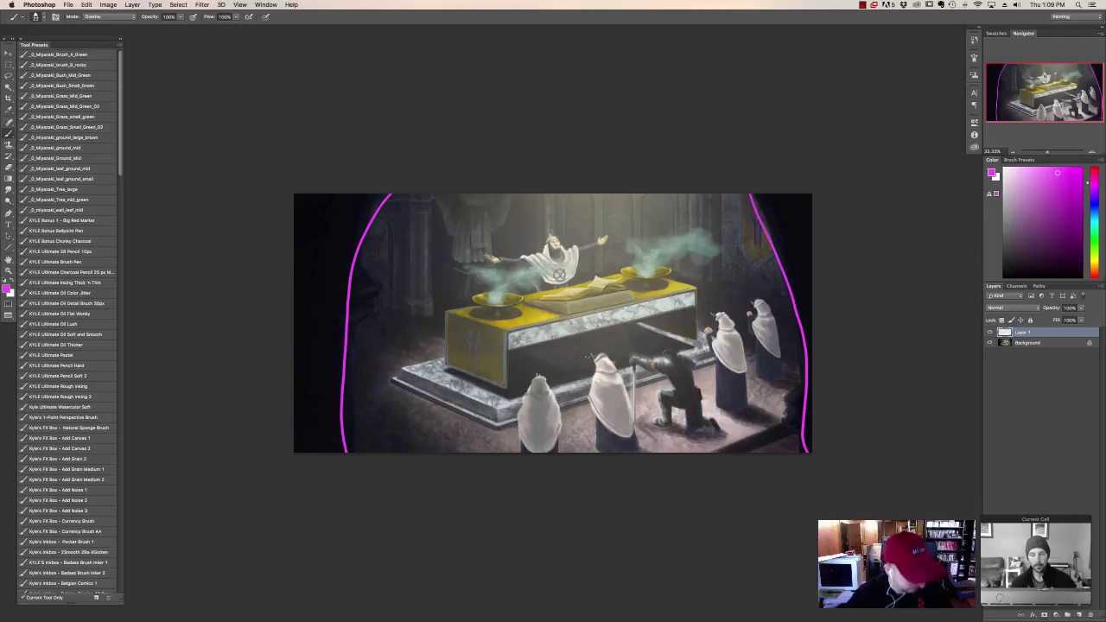
key("f")
key("f")
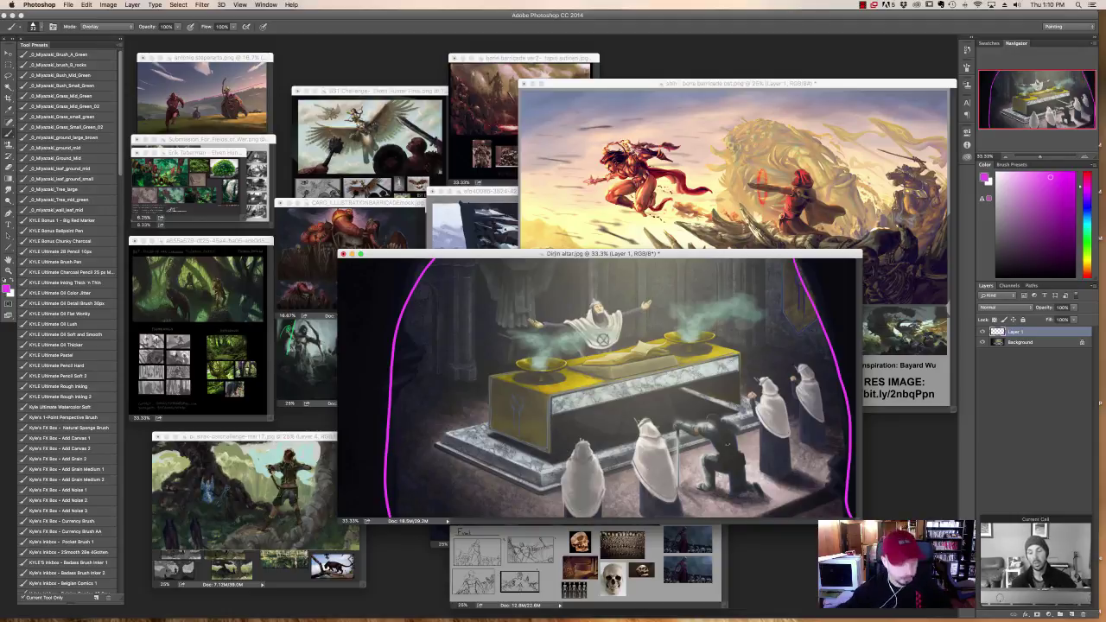
Shrink the altar painting to 16.7%, move its window to the lower right, and stop the recording.
key("super+equal")
key("super+equal")
key("g")
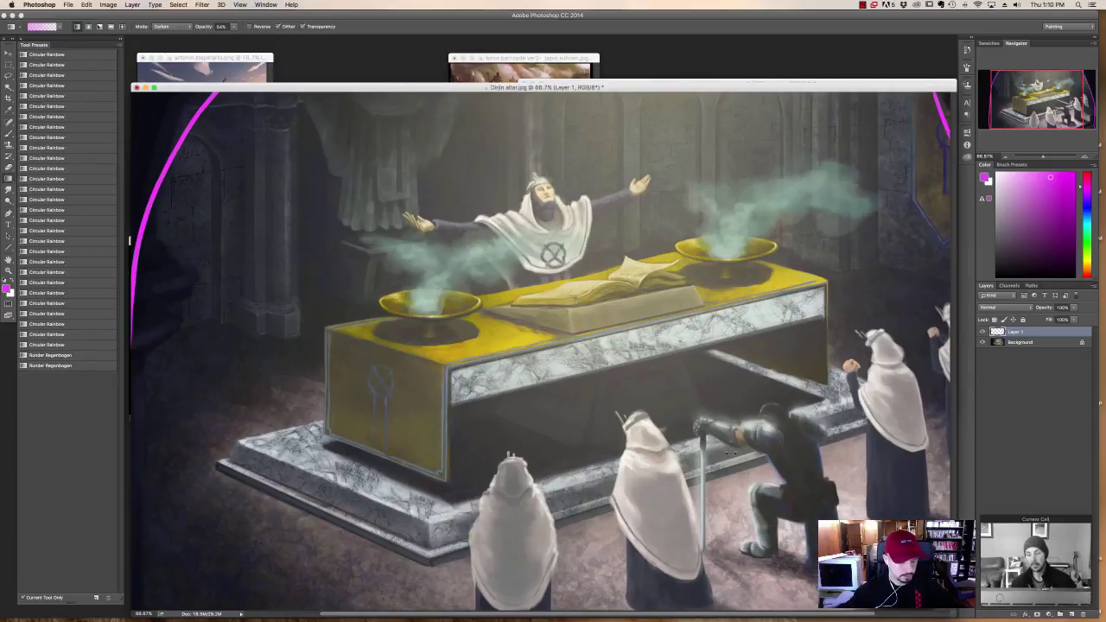
key("super+equal")
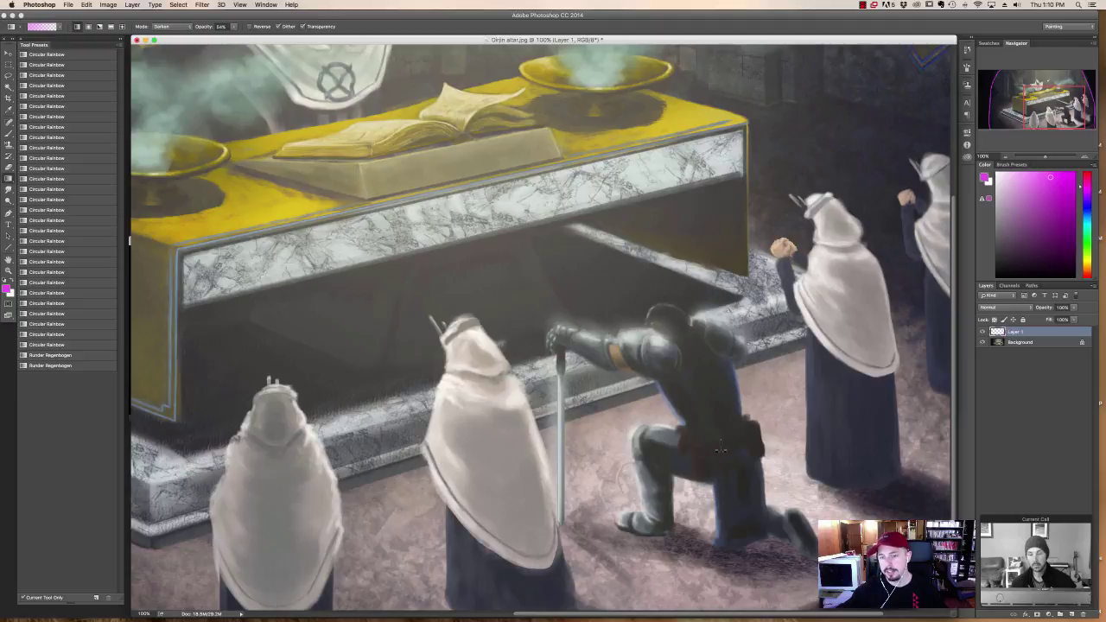
key("super+minus")
key("super+minus")
key("super+minus")
key("super+minus")
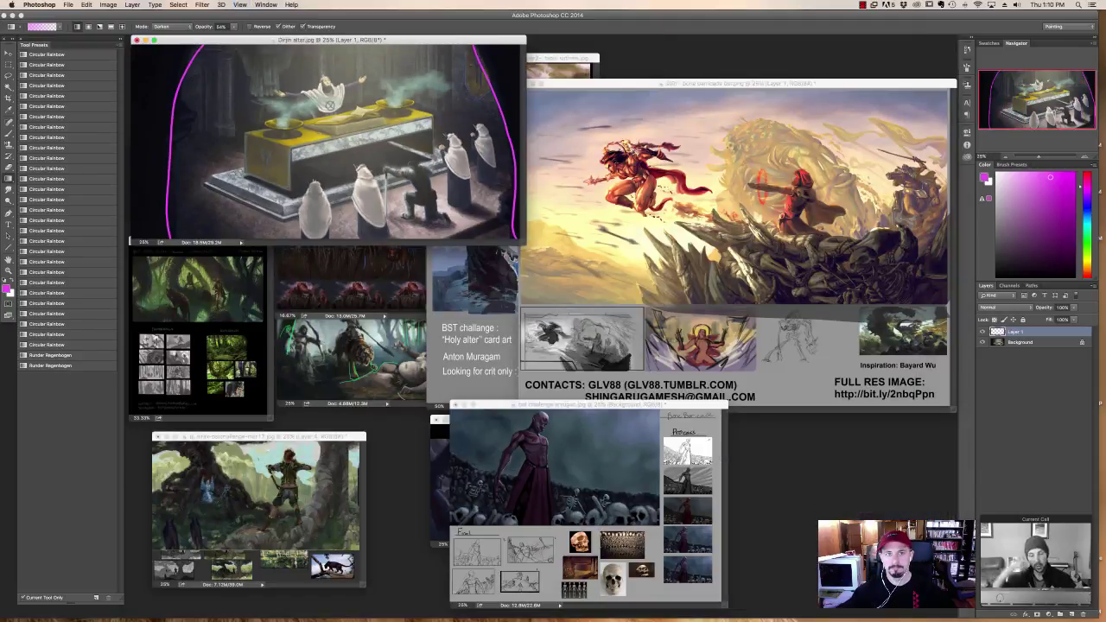
key("super+minus")
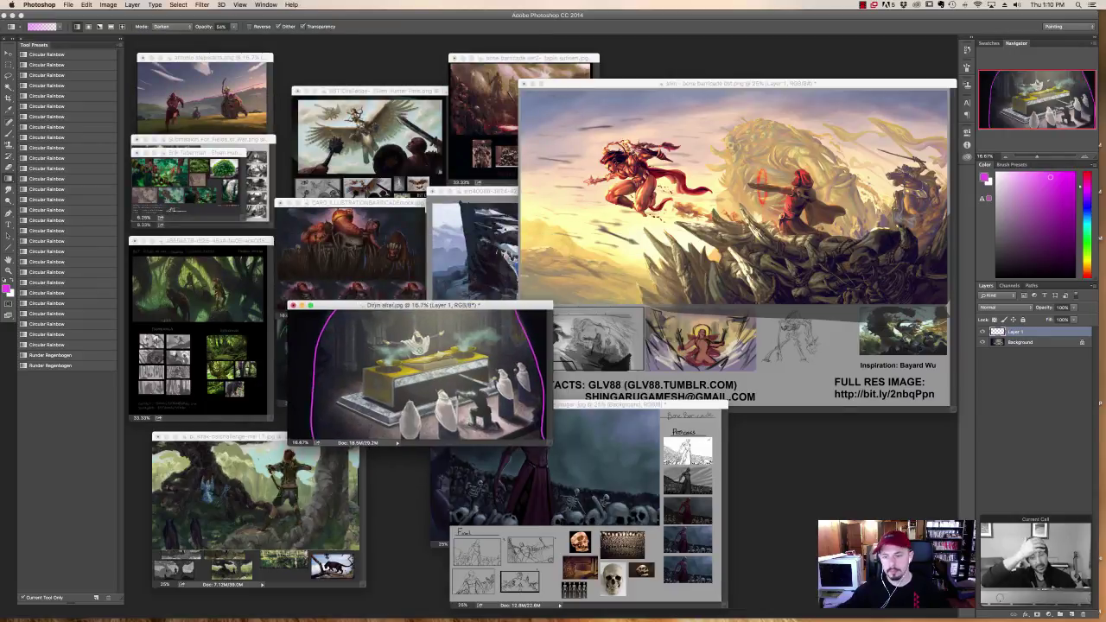
left_click_drag(419, 303, 802, 422)
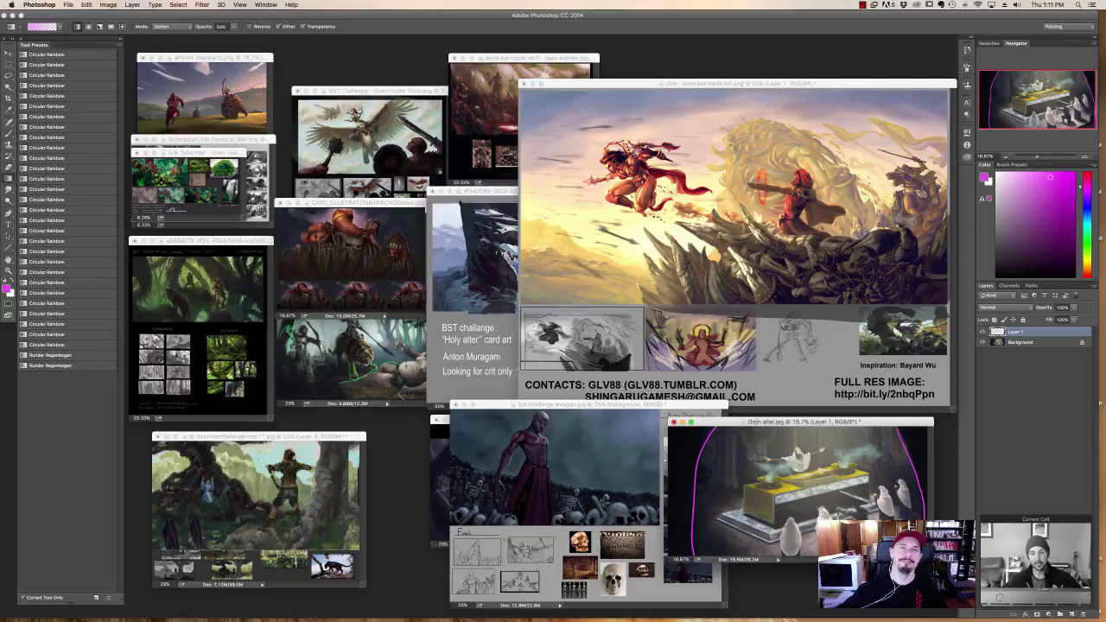
left_click(862, 5)
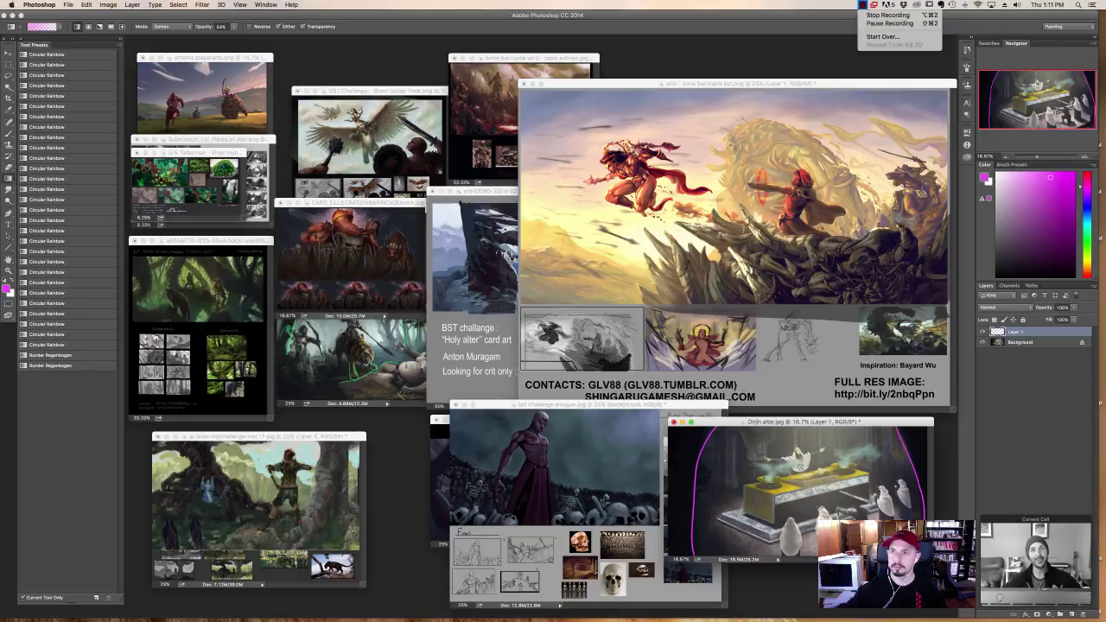
left_click(899, 16)
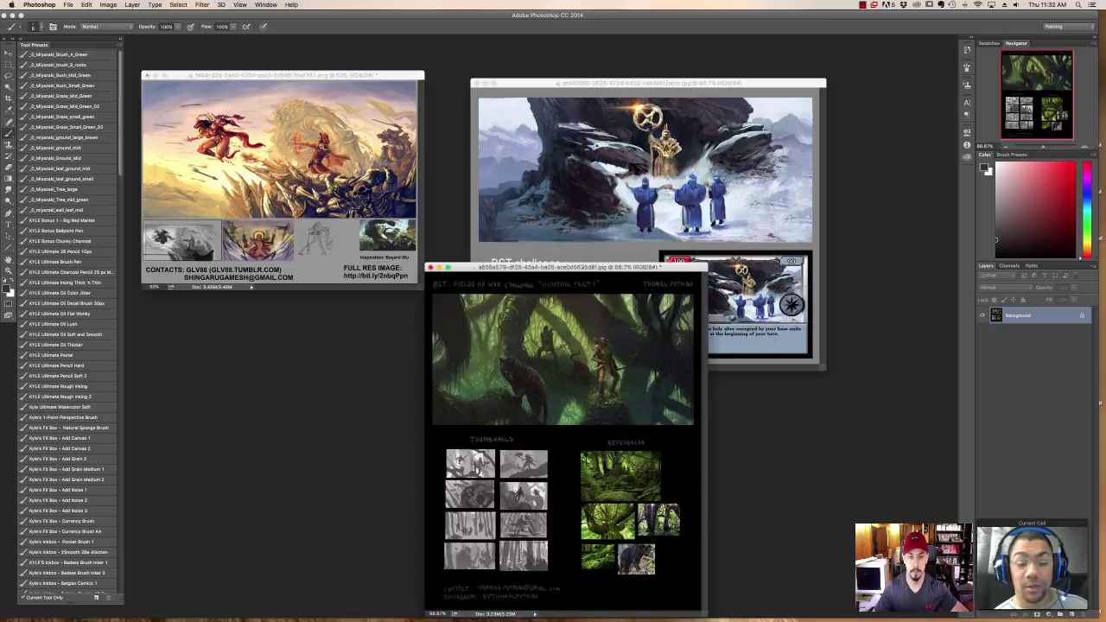
Inspect the warrior battle piece at 100% in full screen, panning over the figures and credits.
key("super+equal")
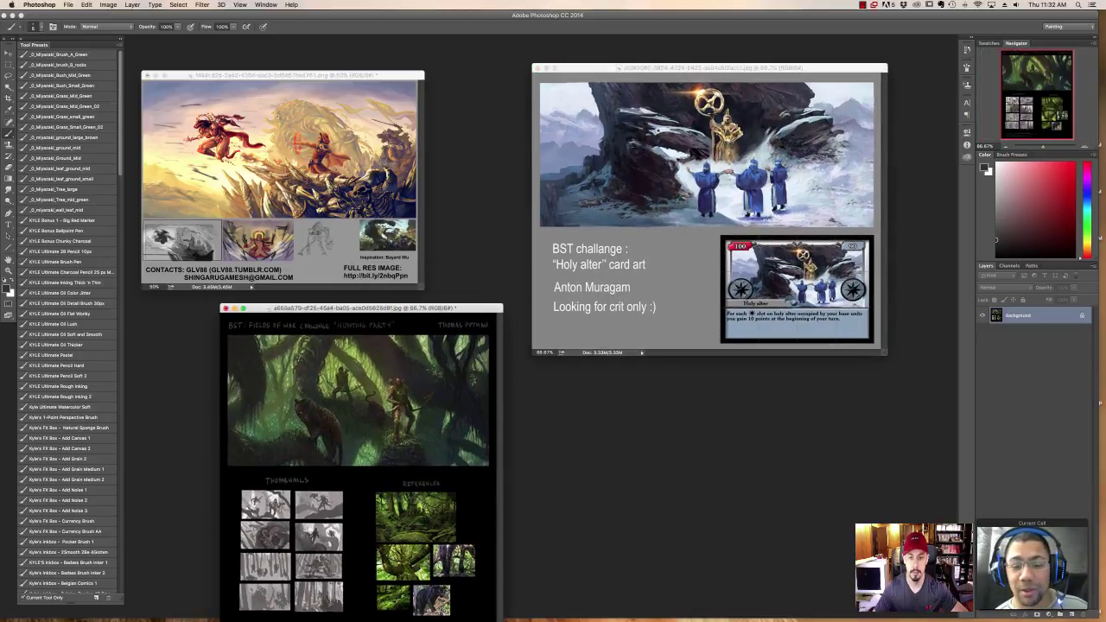
key("XF86AudioRaiseVolume")
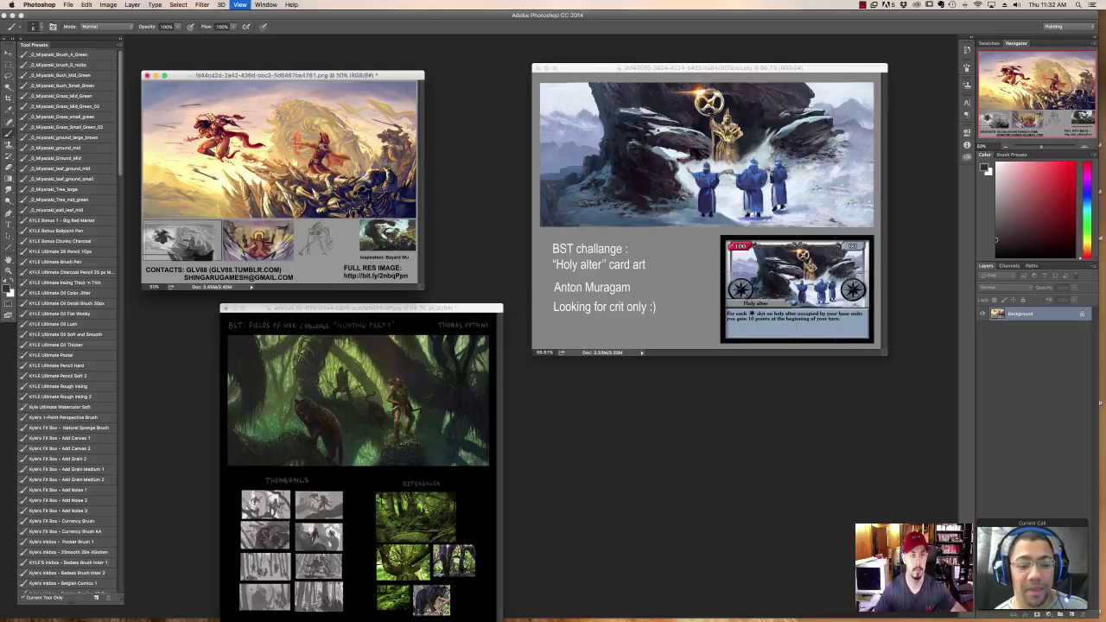
key("super+plus")
key("super+1")
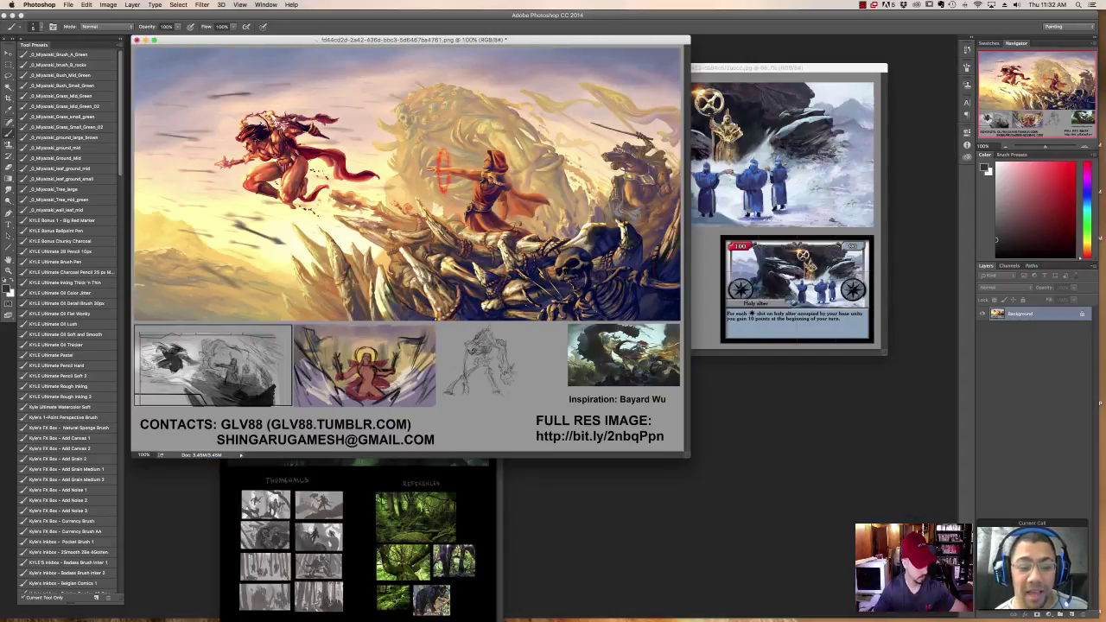
key("f")
key("super+plus")
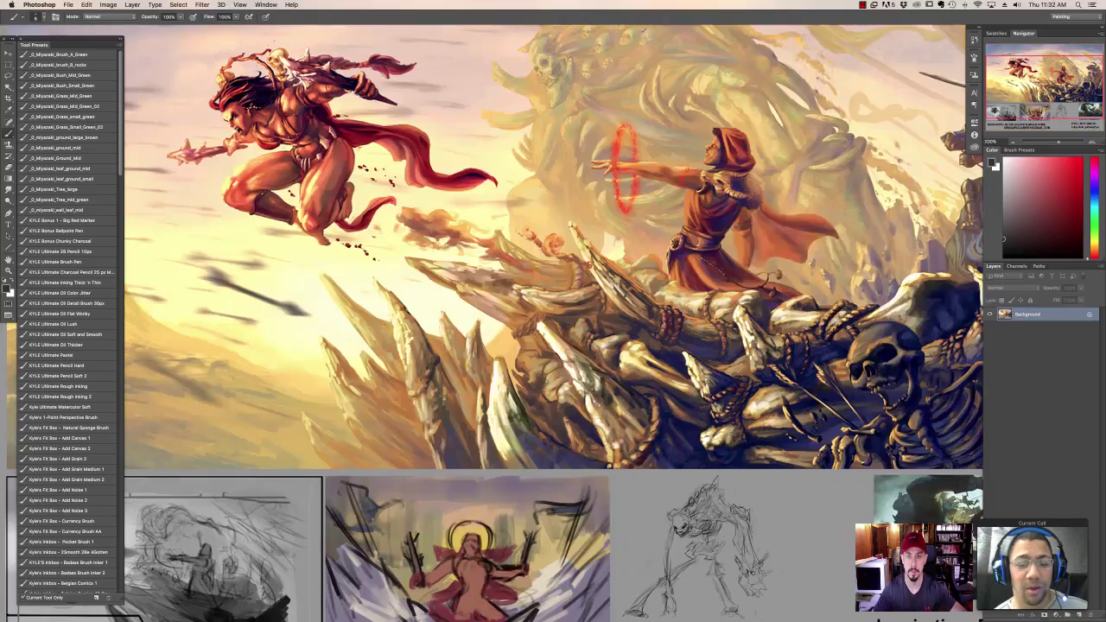
left_click_drag(789, 238, 767, 374)
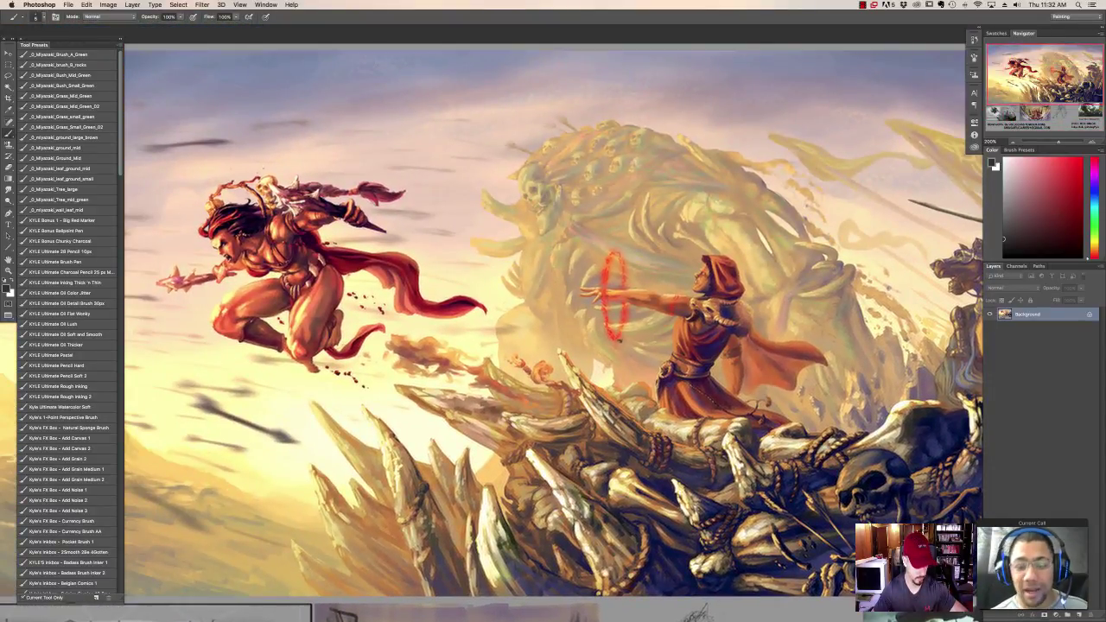
key("super+0")
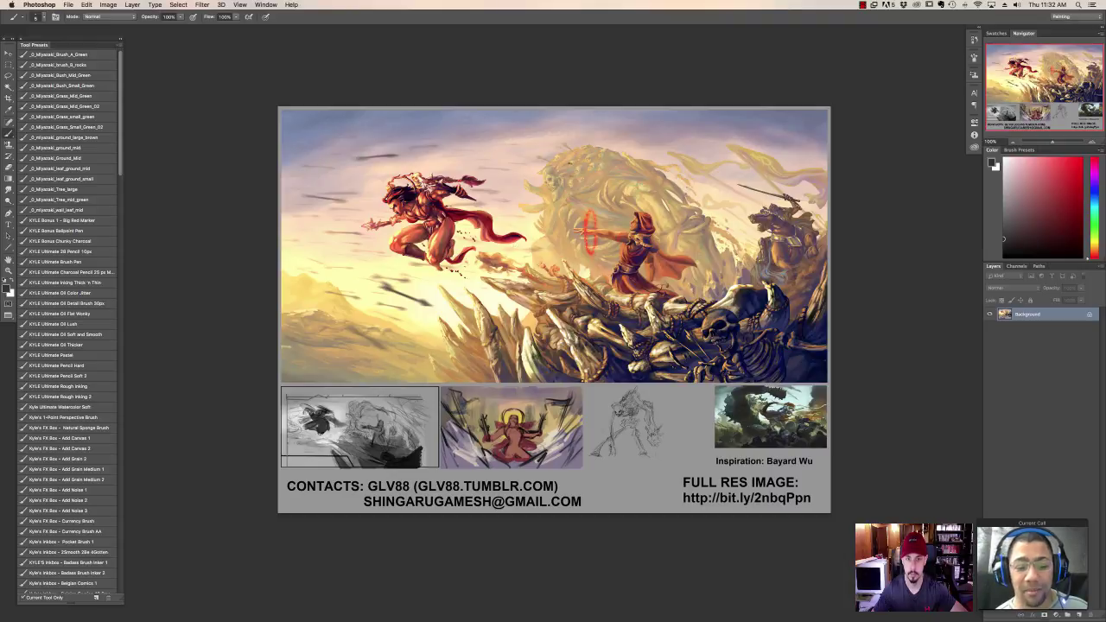
Pick purple, try a curved stroke over the upper centre and undo it, then return windowed at 50%.
left_click(1095, 176)
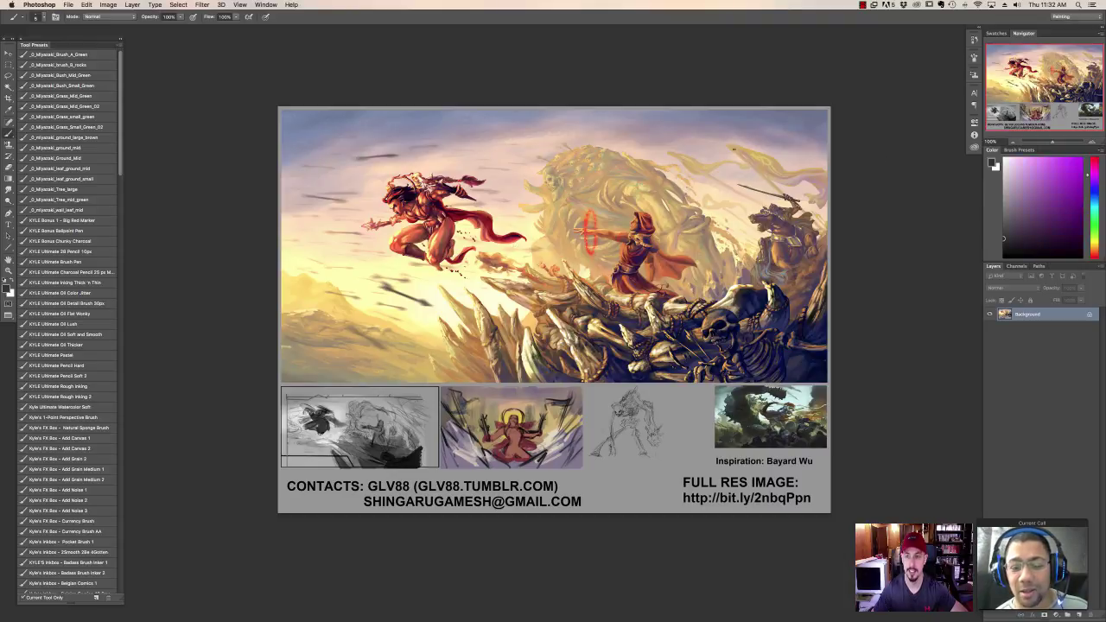
left_click_drag(622, 157, 726, 122)
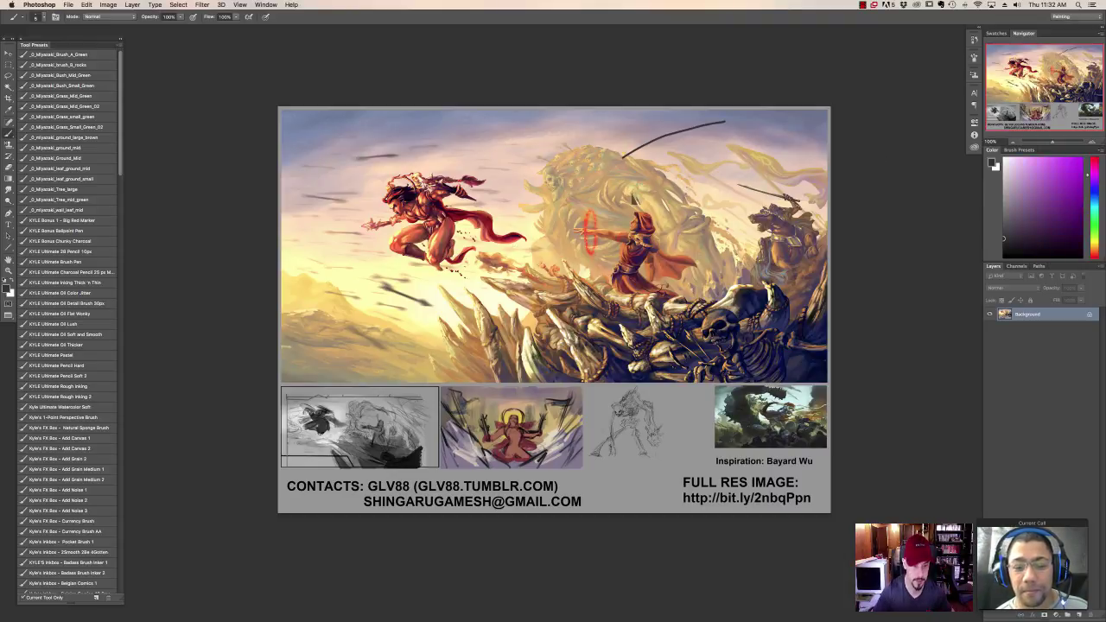
key("super+z")
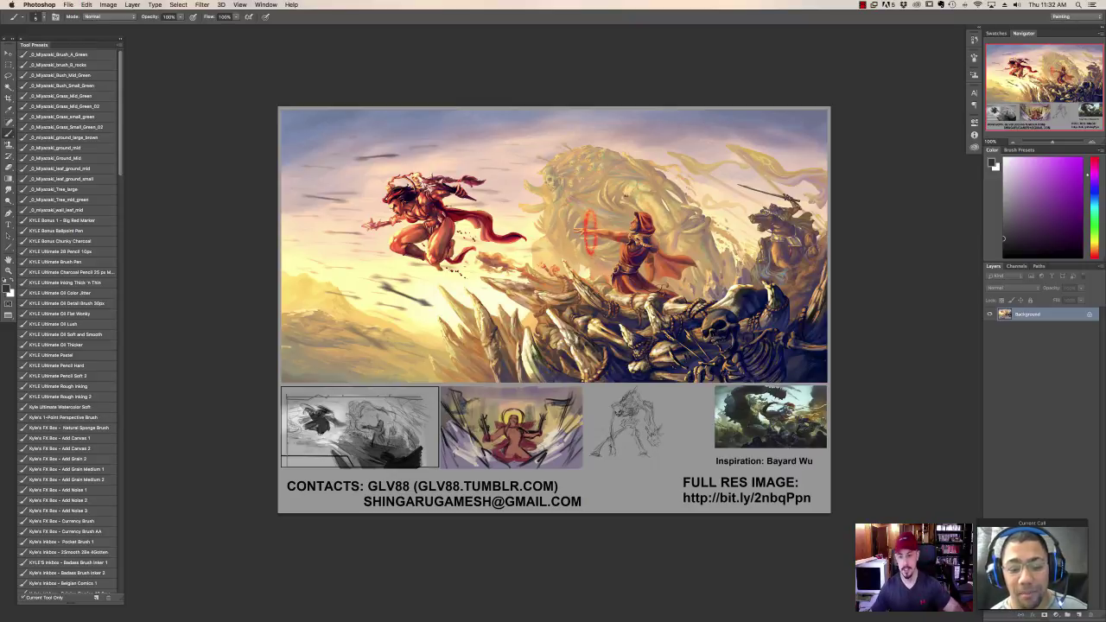
key("super+minus")
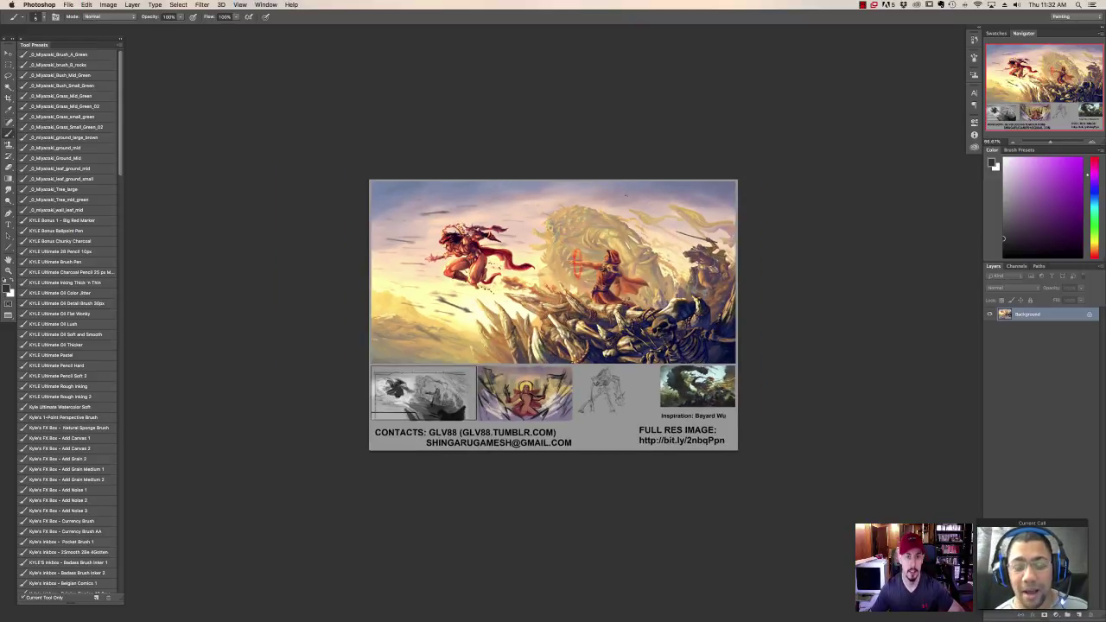
key("f")
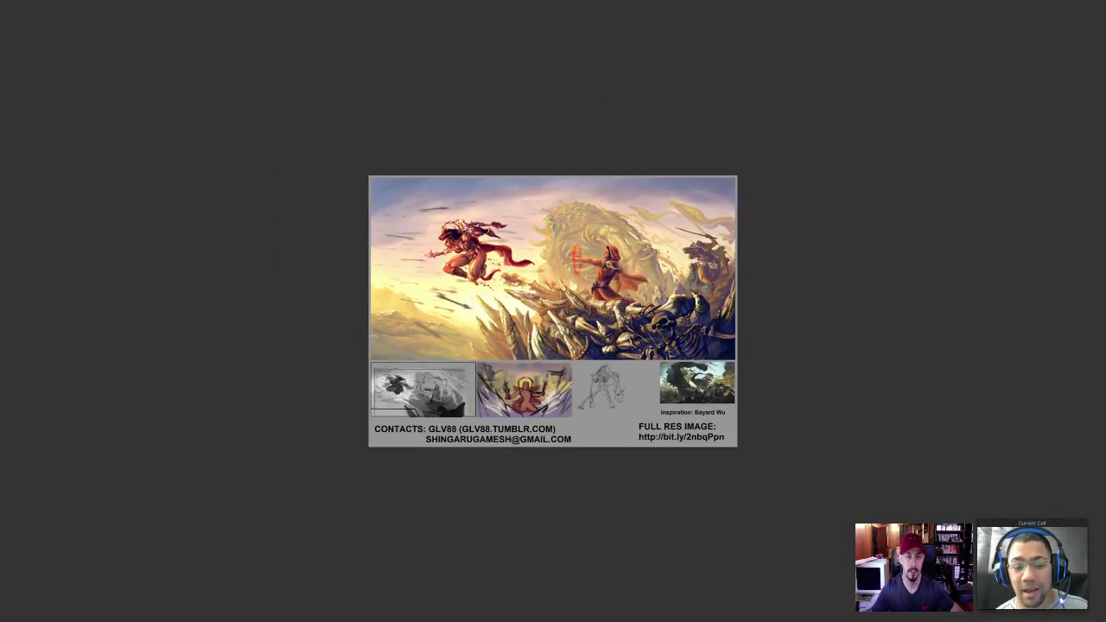
key("f")
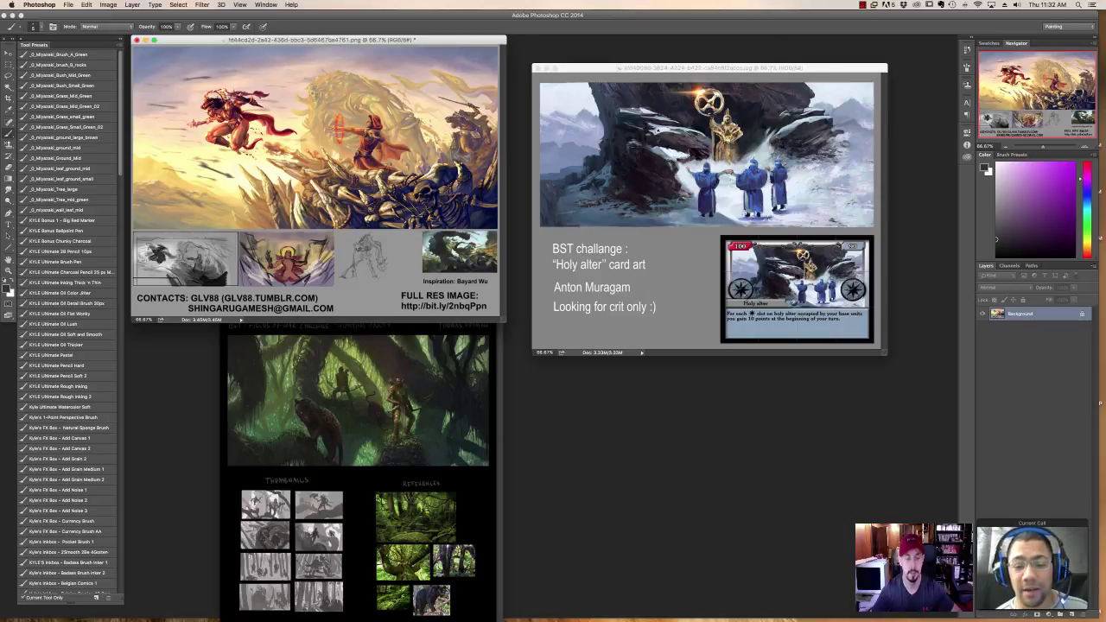
key("super+minus")
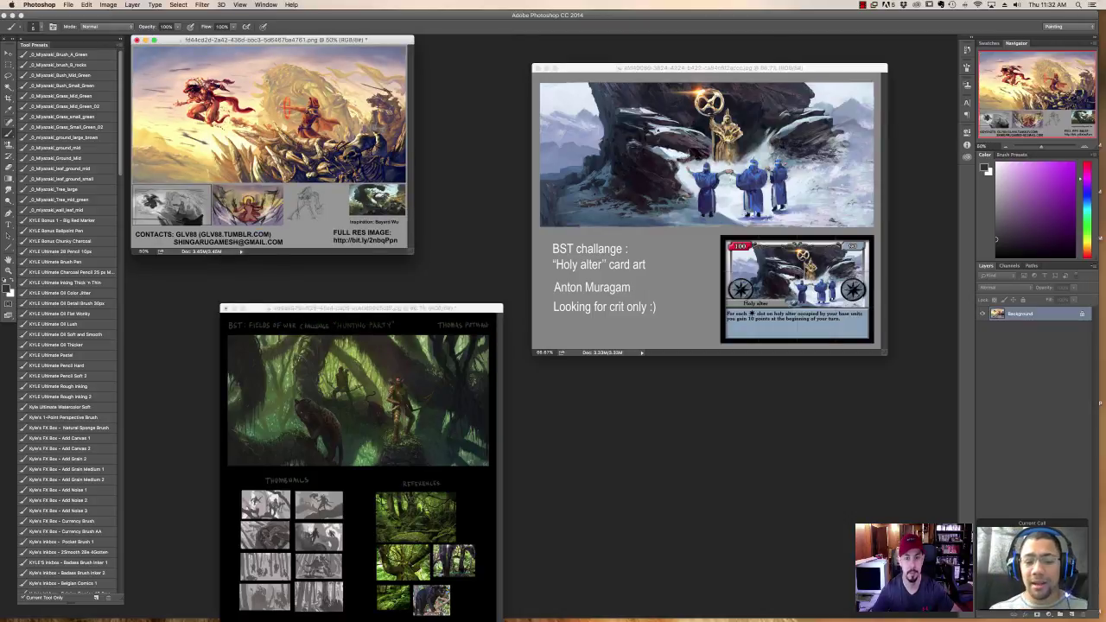
View the Holy alter card art at 100% full screen, then return to the workspace at 50%.
key("super+plus")
key("super+plus")
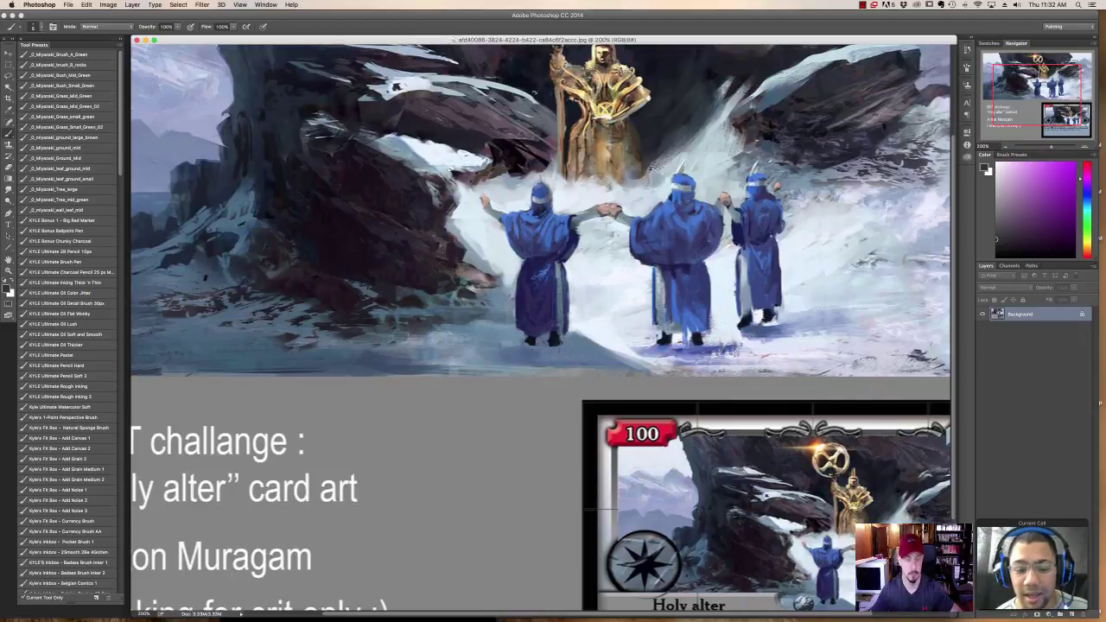
key("super+minus")
key("f")
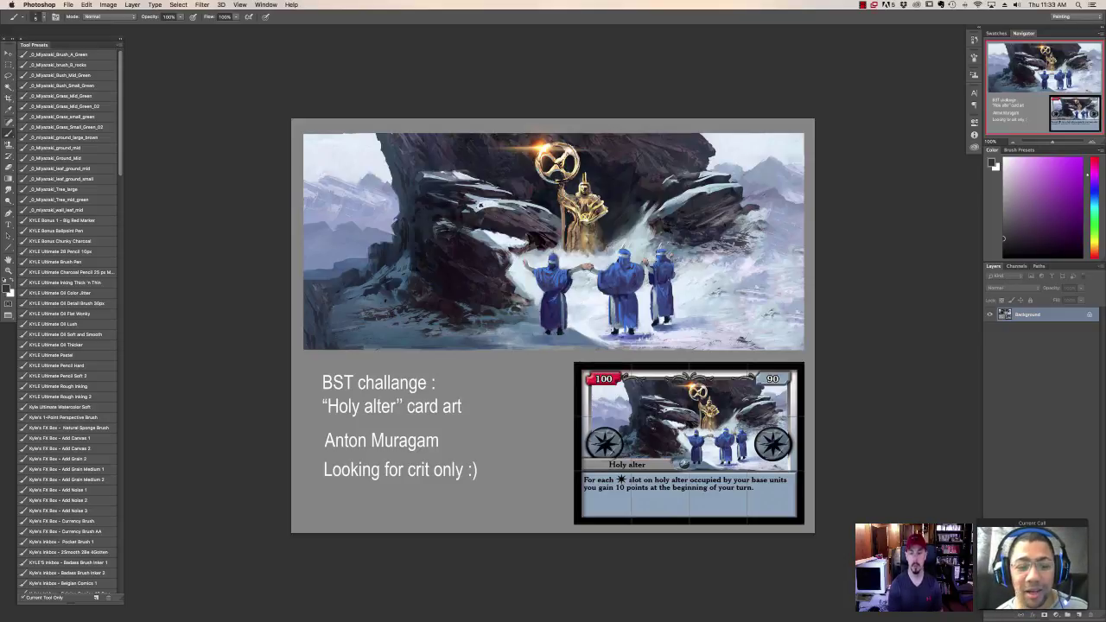
key("f")
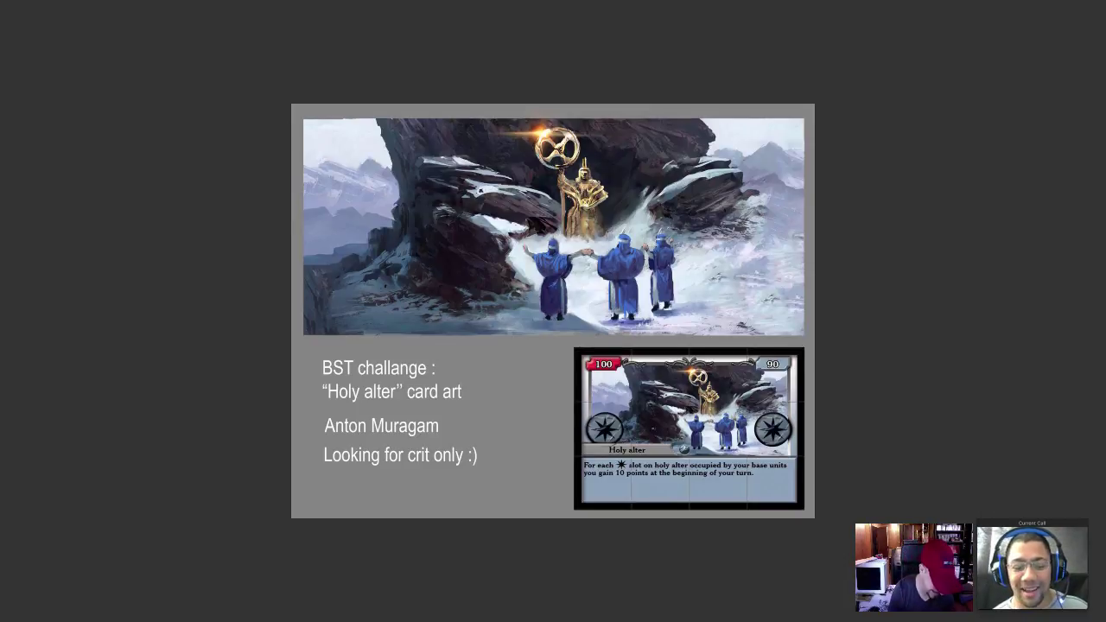
key("f")
key("super+minus")
key("super+minus")
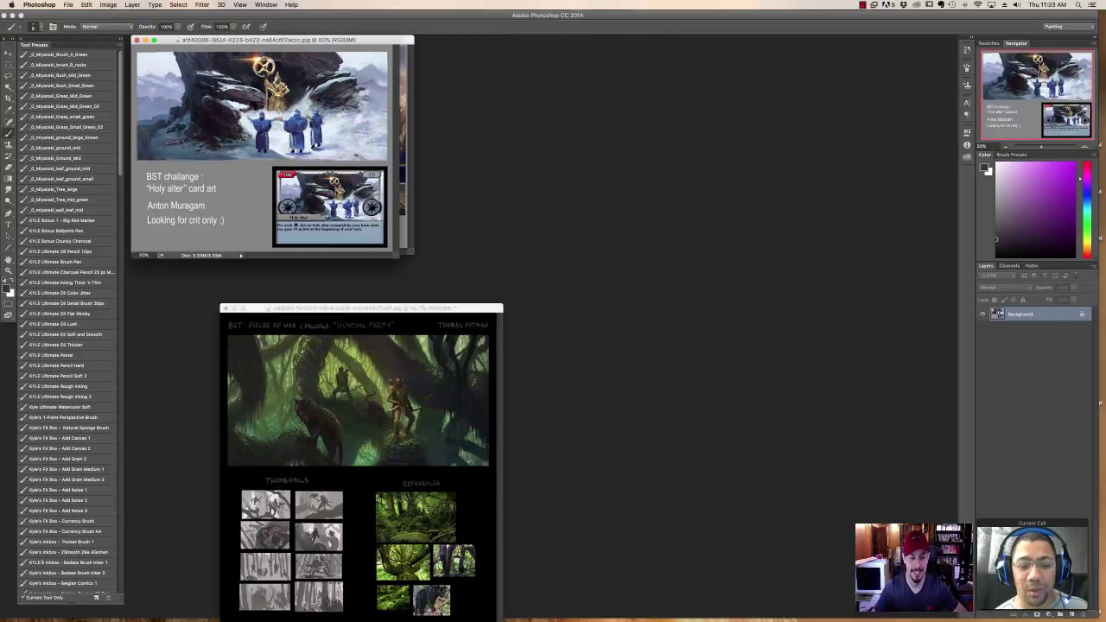
Inspect the Hunting Party board full screen, panning over the forest painting, then drag its window aside.
key("ctrl+Tab")
key("super+plus")
key("super+plus")
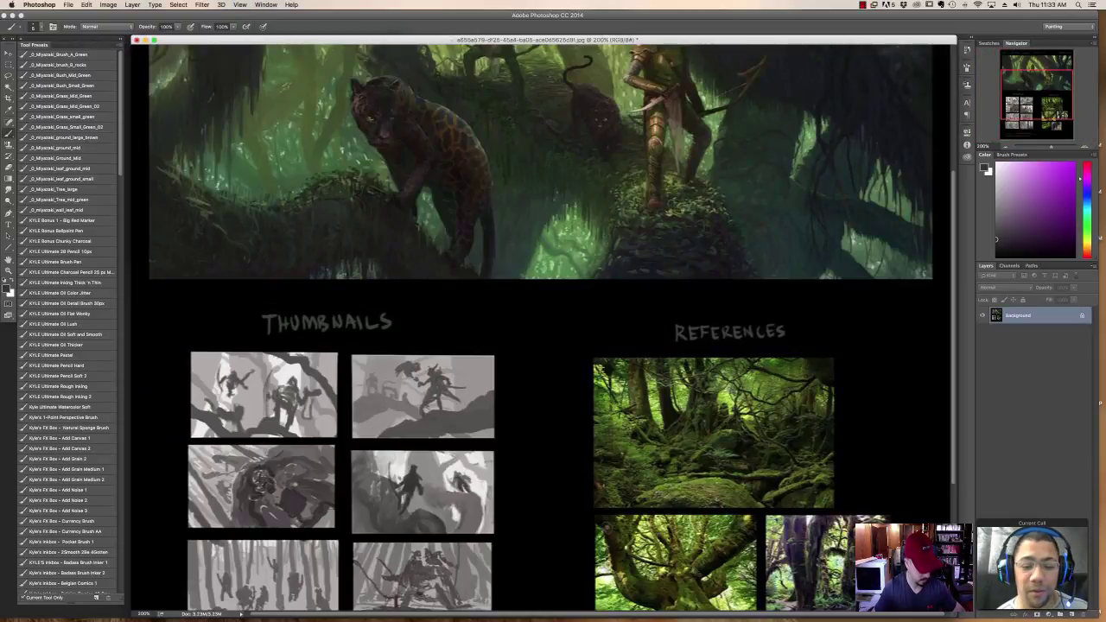
key("f")
key("super+minus")
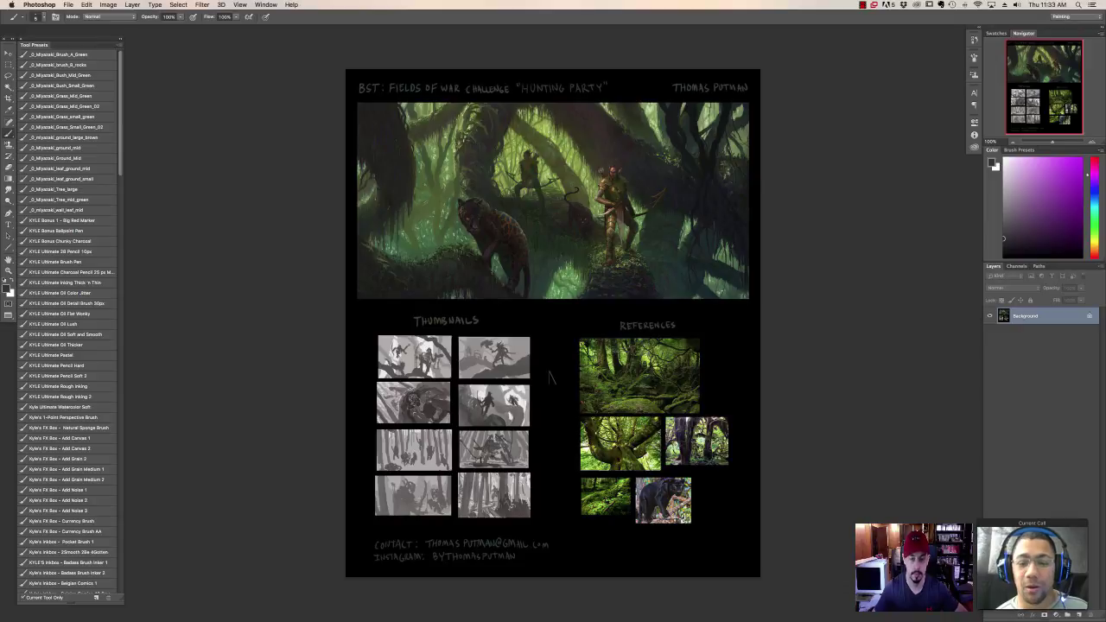
key("super+plus")
left_click_drag(546, 338, 525, 538)
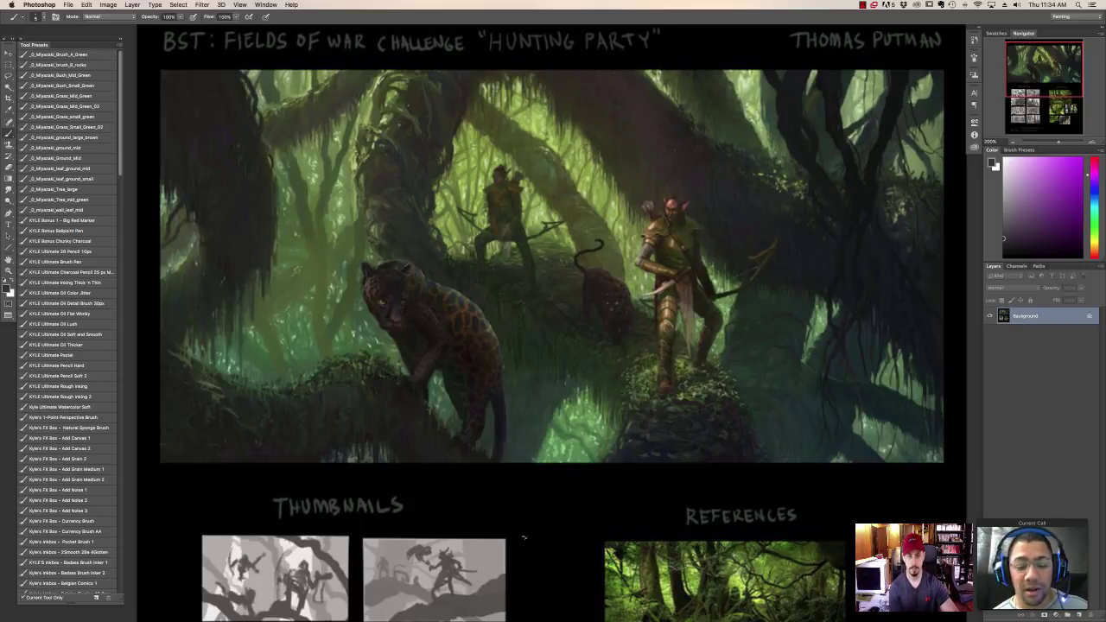
key("super+minus")
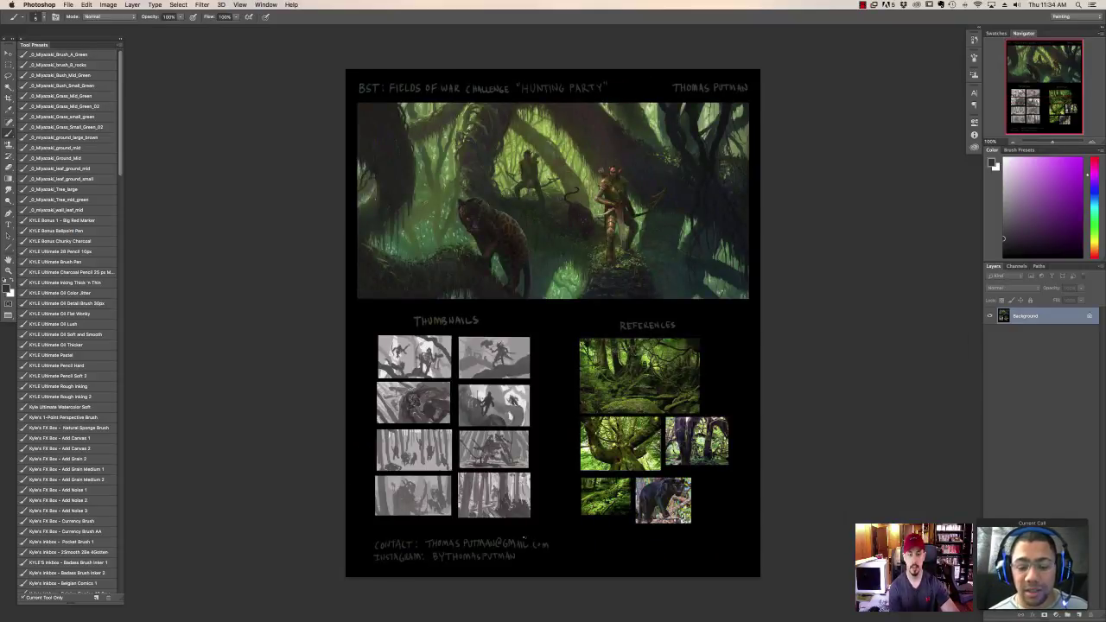
key("f")
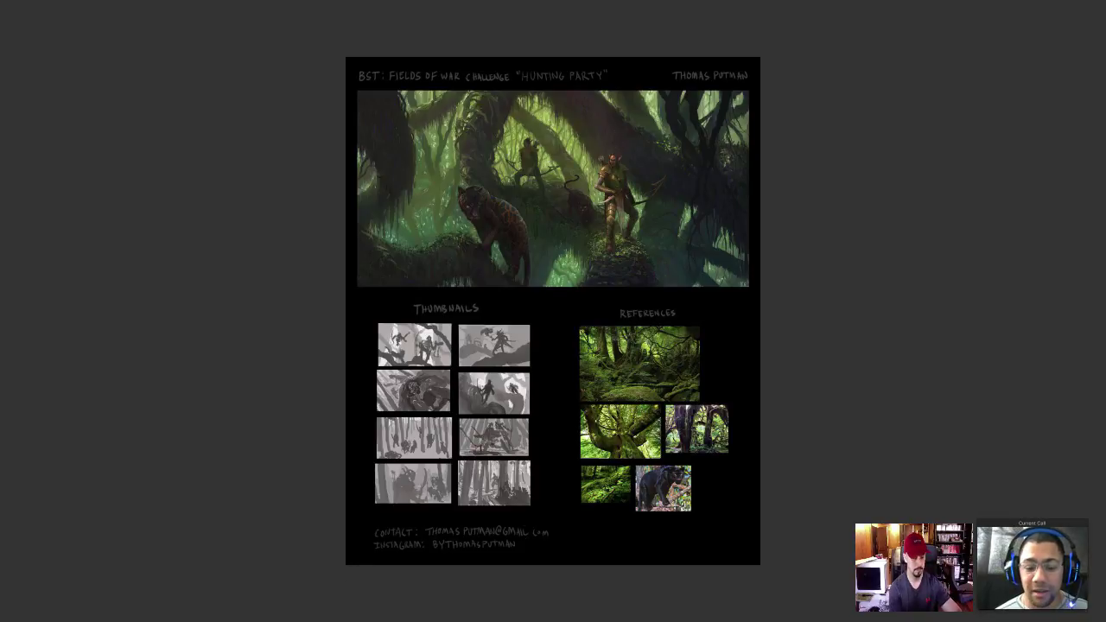
key("f")
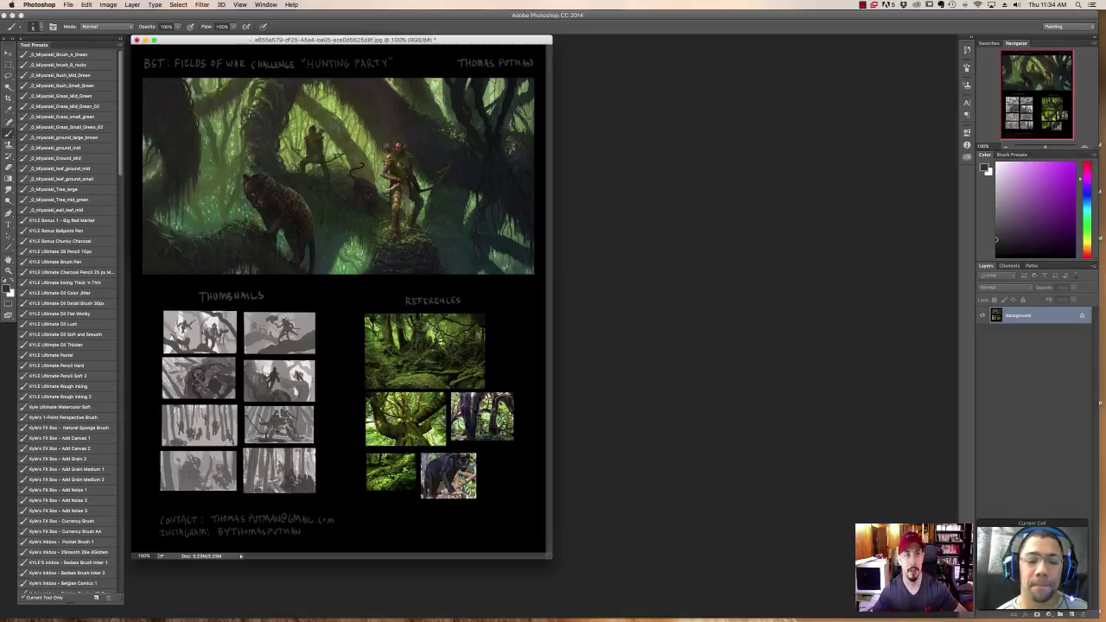
left_click_drag(447, 39, 604, 66)
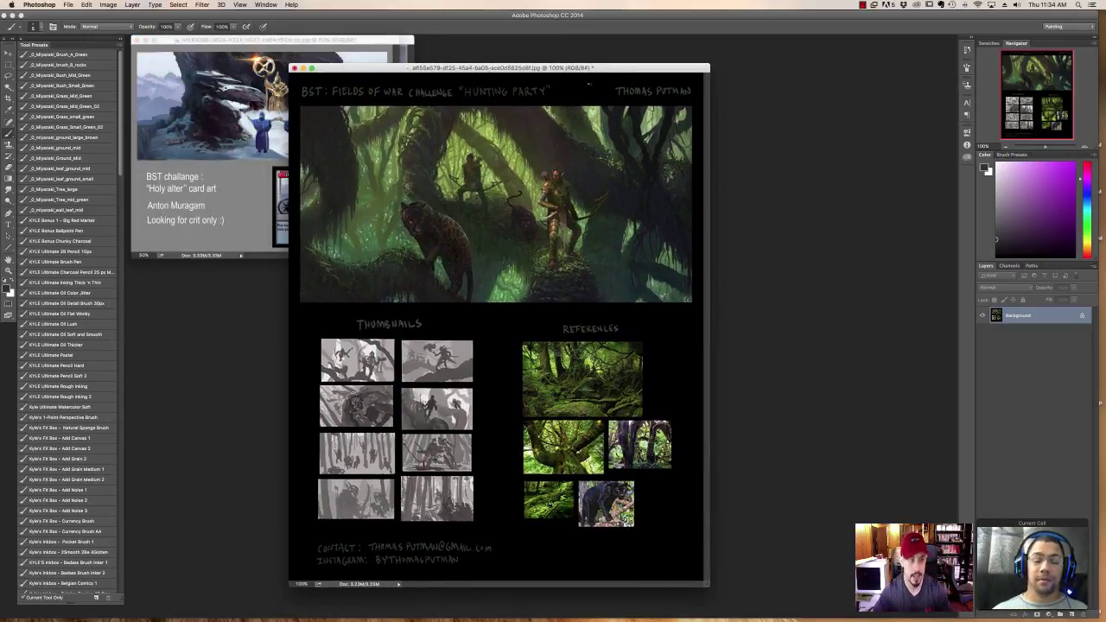